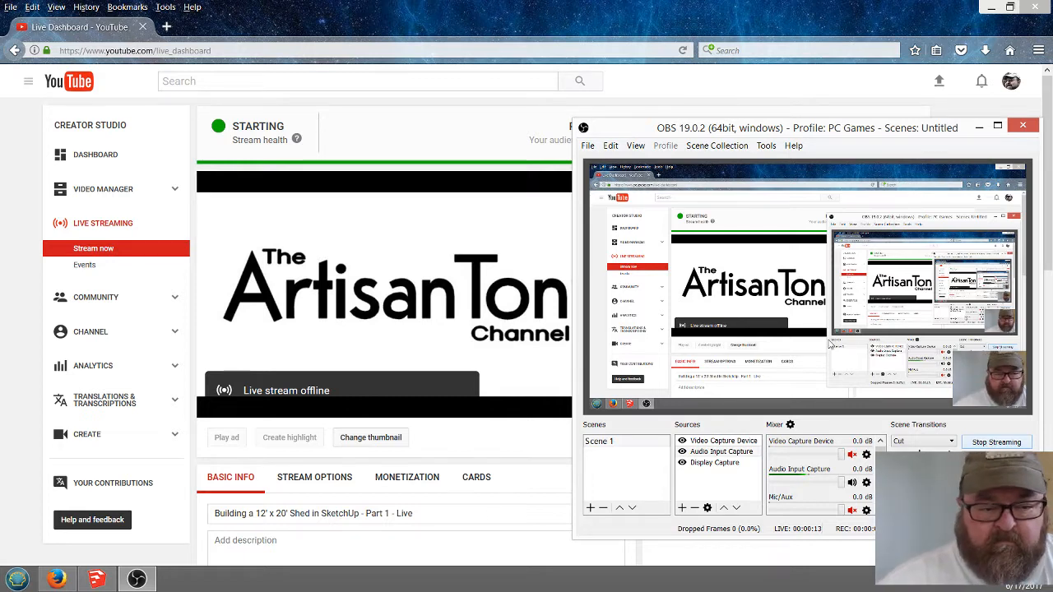
# Select the live stream's share link on the streaming dashboard and copy it
pyautogui.click(415, 127)
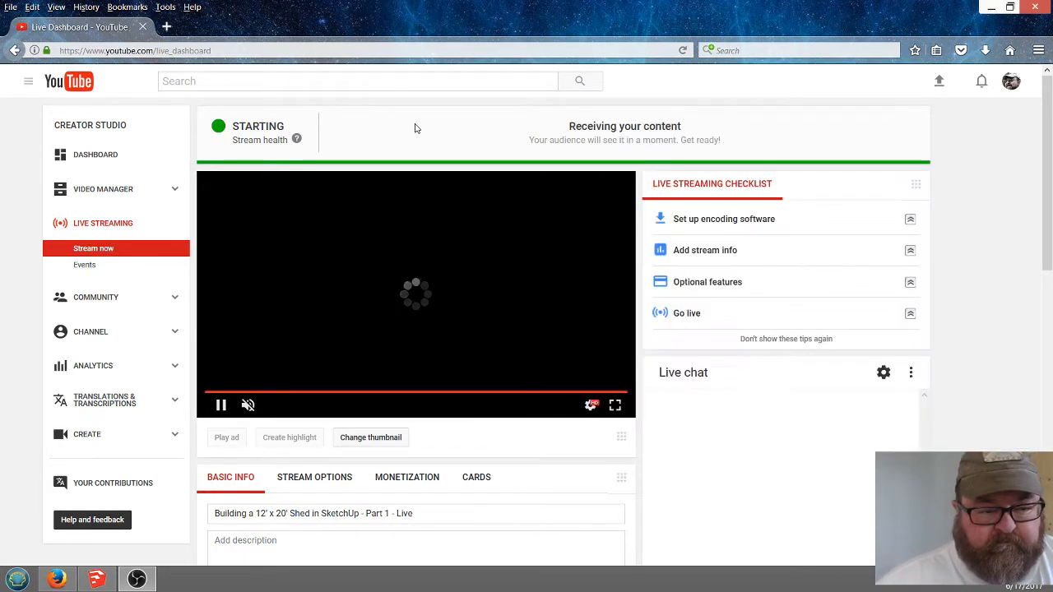
pyautogui.scroll(-3, 695, 458)
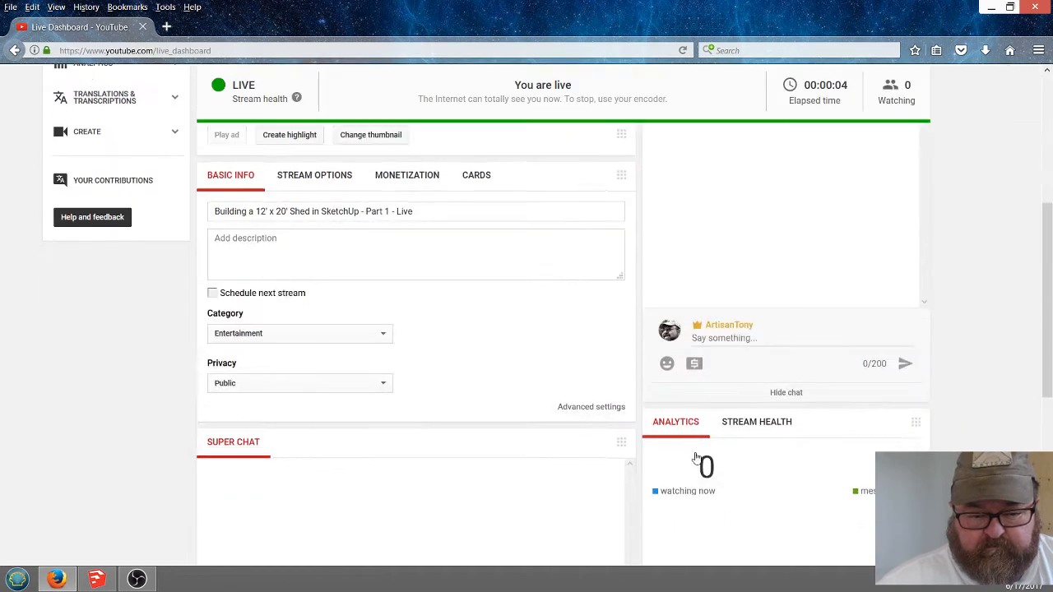
pyautogui.scroll(-3, 727, 463)
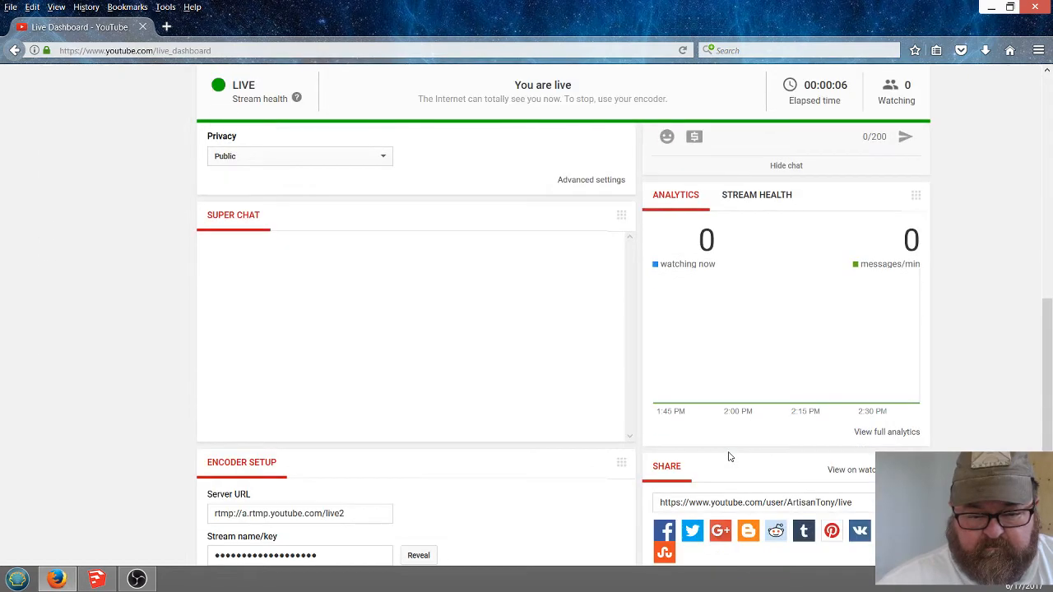
pyautogui.click(721, 501)
pyautogui.rightClick(721, 500)
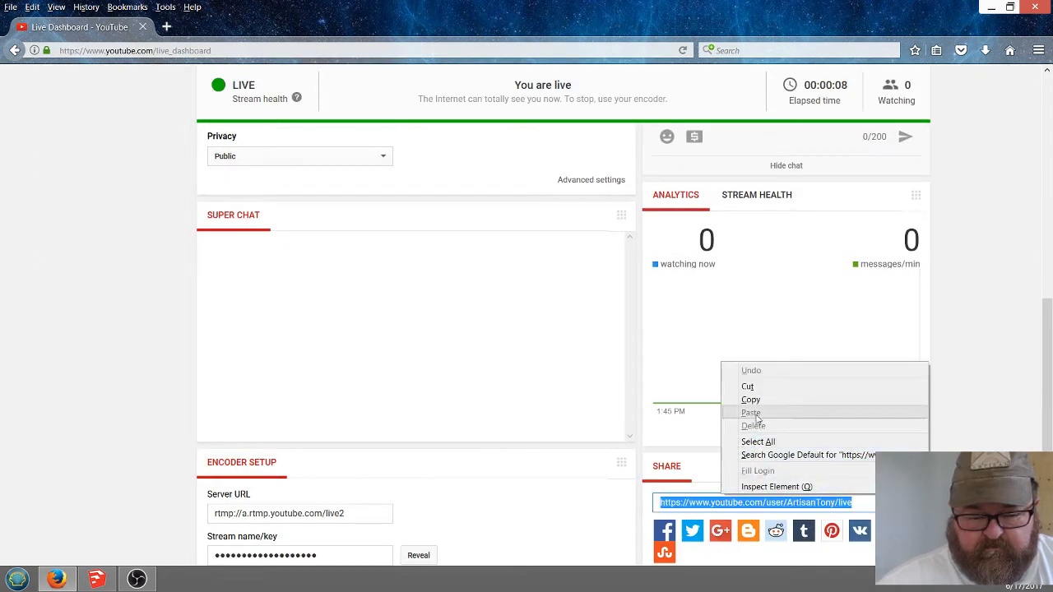
pyautogui.click(115, 290)
# Go to the live chat's message field, and switch to SketchUp with the open house model
pyautogui.scroll(4, 146, 349)
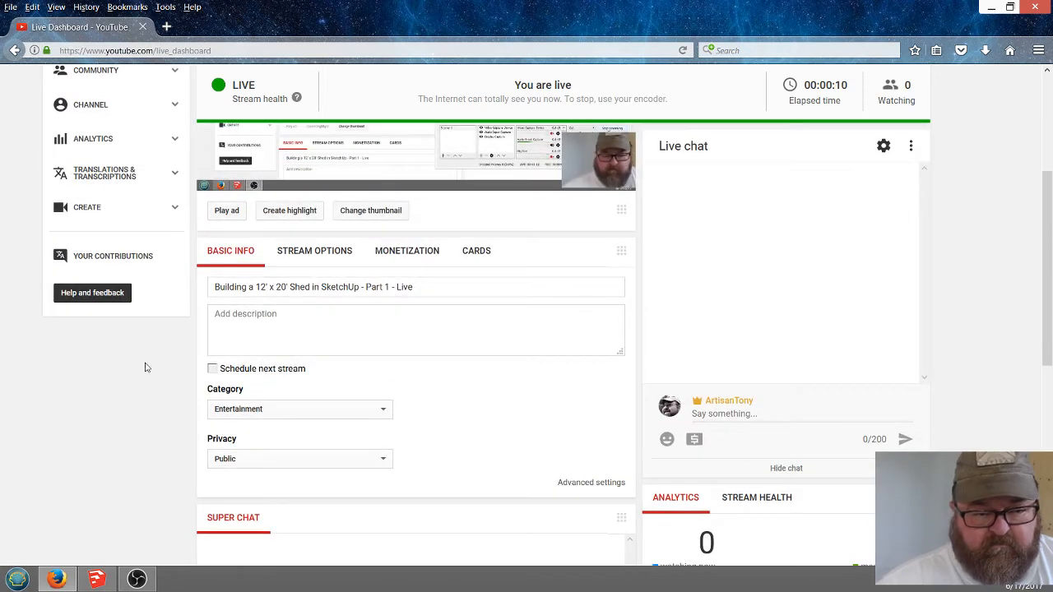
pyautogui.scroll(1, 218, 400)
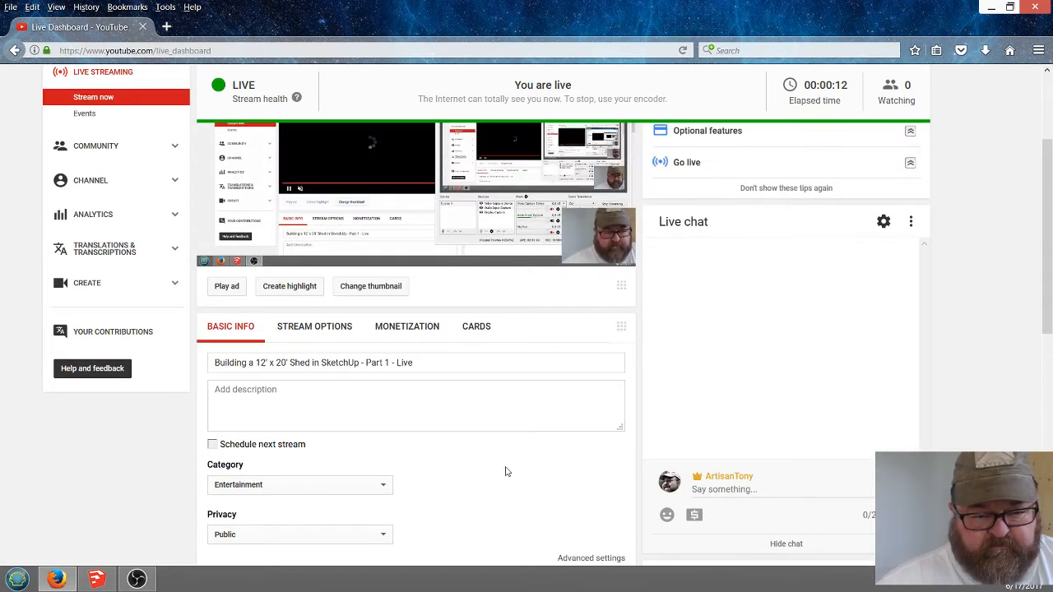
pyautogui.click(737, 489)
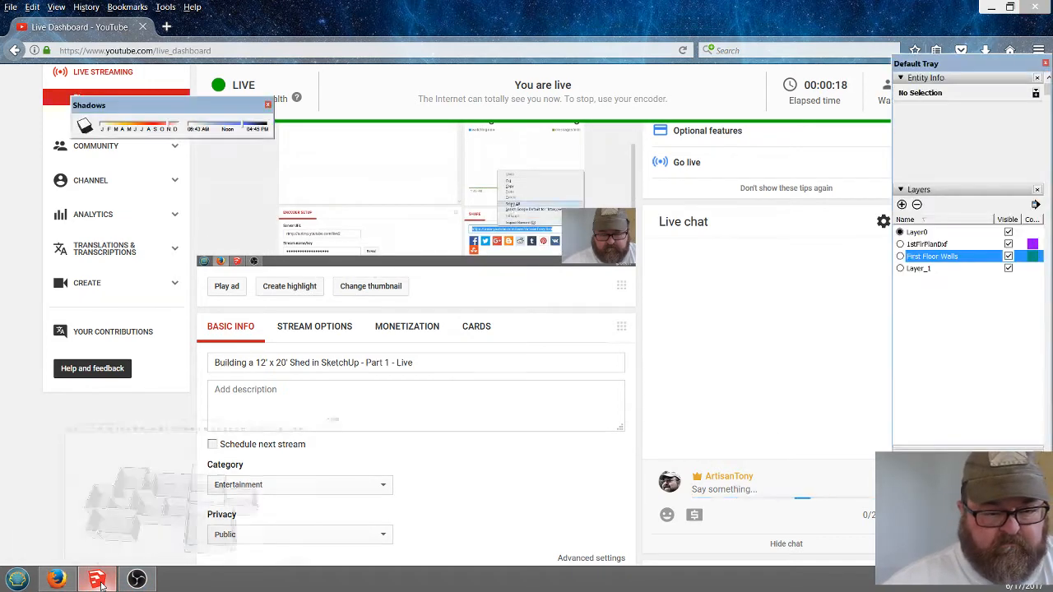
pyautogui.click(96, 506)
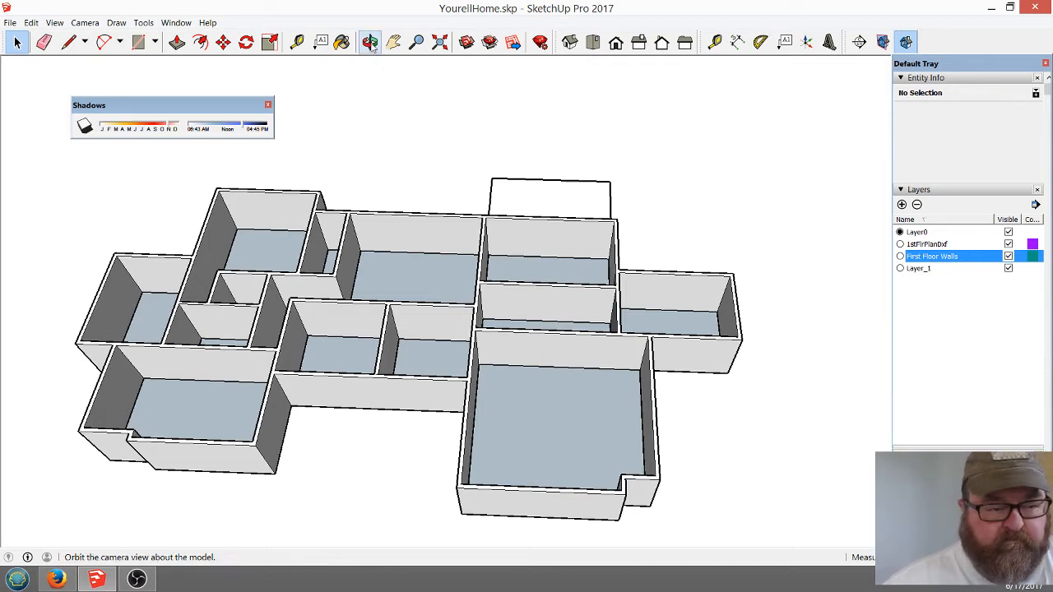
# Examine the house walls and the separate imported first-floor plan drawing from several angles
pyautogui.scroll(-2, 718, 333)
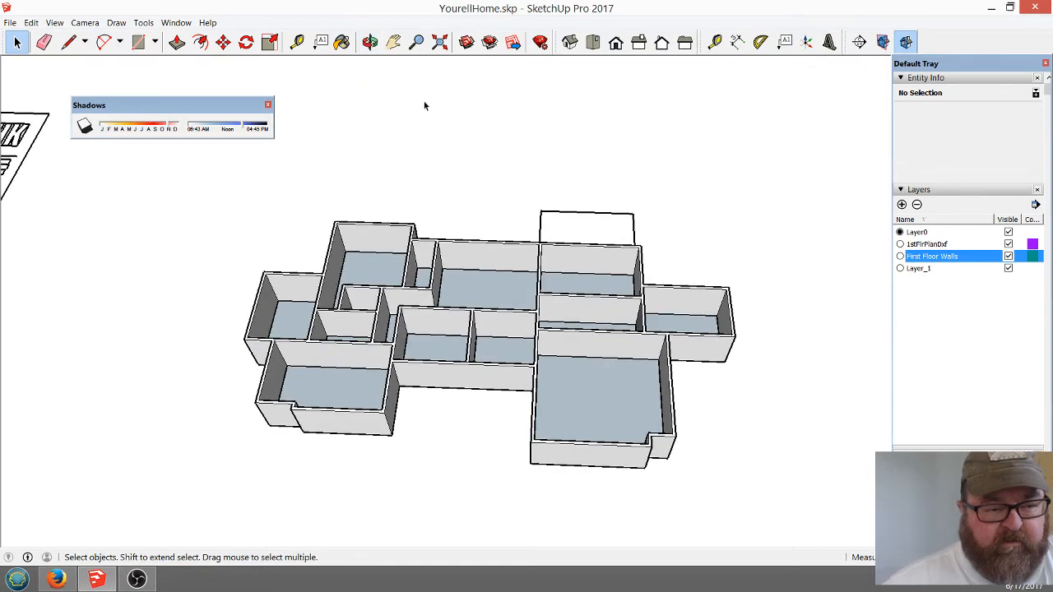
pyautogui.scroll(2, 522, 315)
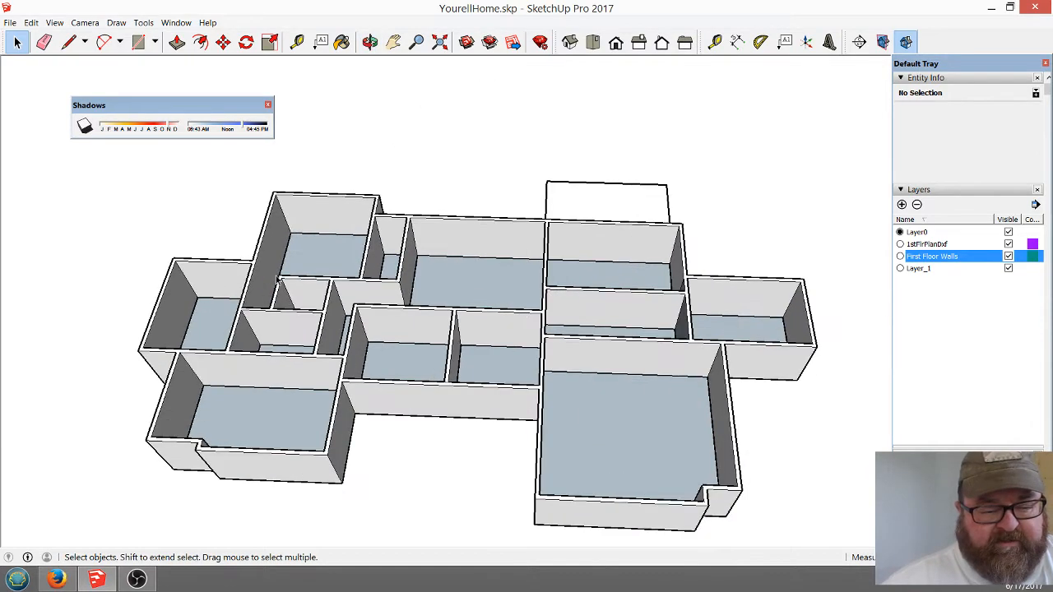
pyautogui.scroll(-1, 278, 281)
pyautogui.click(370, 41)
pyautogui.moveTo(485, 276)
pyautogui.mouseDown()
pyautogui.moveTo(482, 326)
pyautogui.moveTo(348, 200)
pyautogui.moveTo(477, 239)
pyautogui.moveTo(647, 341)
pyautogui.mouseUp()
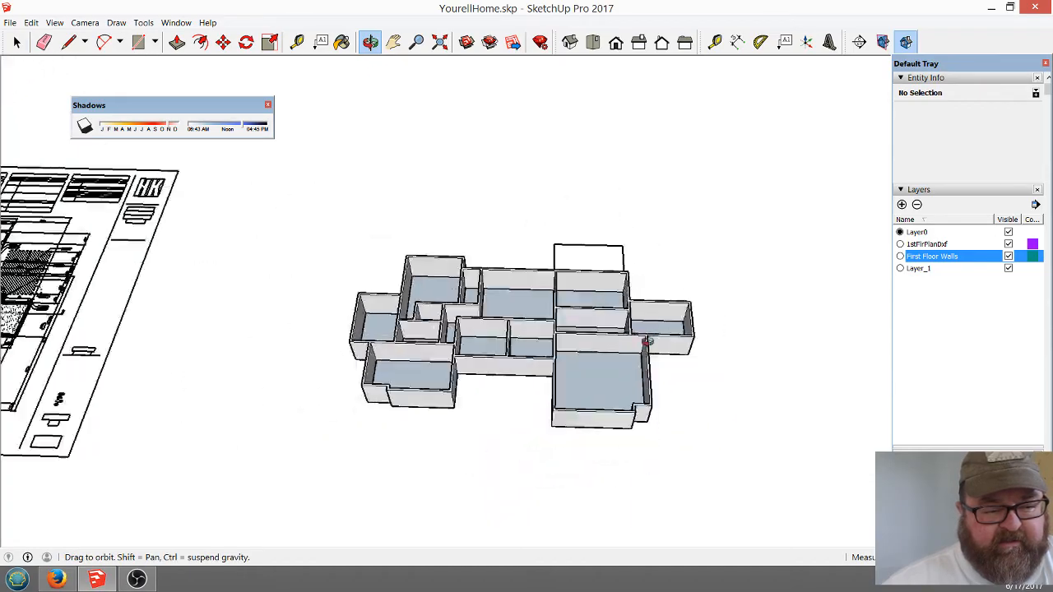
pyautogui.scroll(-3, 647, 341)
pyautogui.scroll(6, 417, 284)
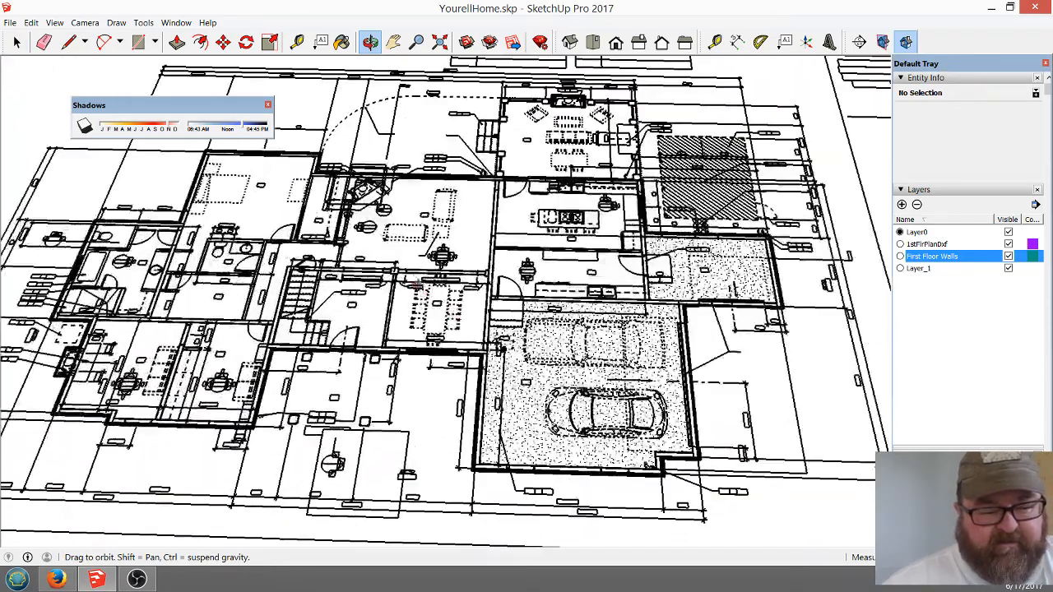
pyautogui.moveTo(405, 269); pyautogui.dragTo(267, 347)
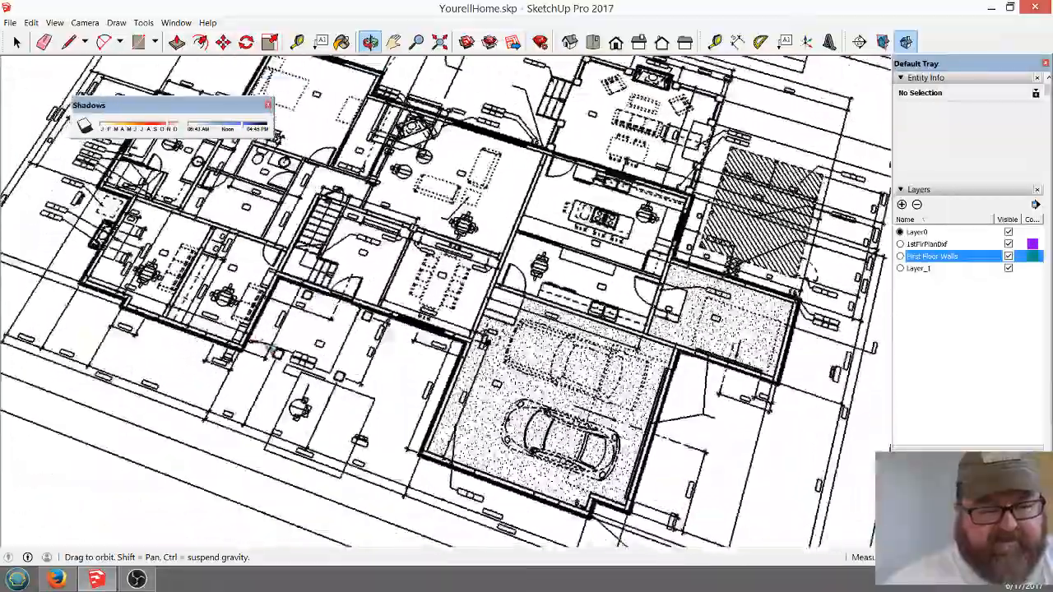
pyautogui.scroll(-6, 222, 305)
pyautogui.moveTo(222, 306); pyautogui.dragTo(98, 302)
# Examine the room layout of the 3D first-floor walls from above and from underneath
pyautogui.scroll(5, 513, 321)
pyautogui.scroll(4, 514, 325)
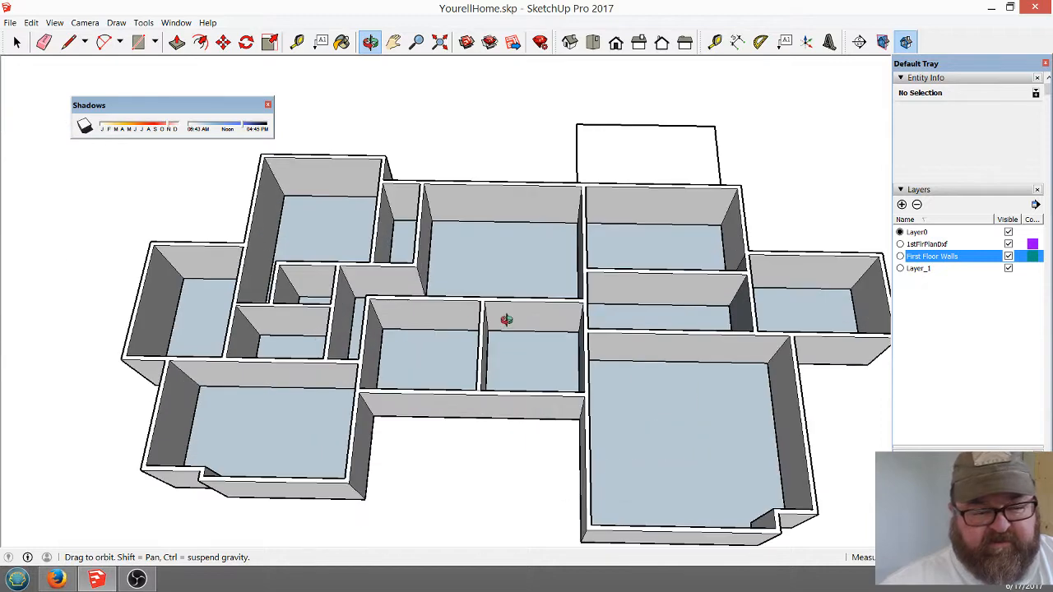
pyautogui.scroll(-2, 228, 289)
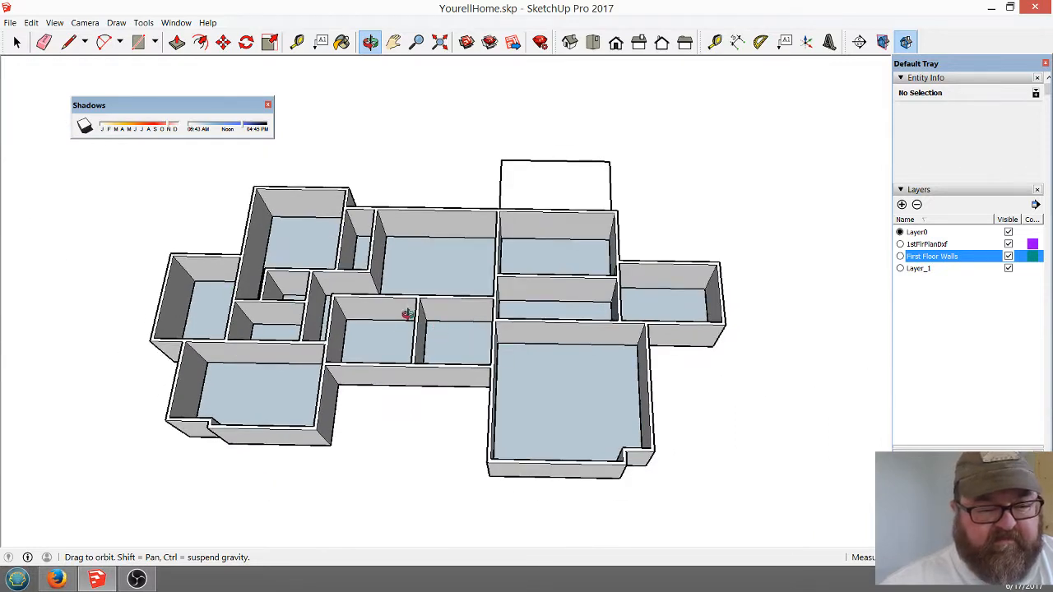
pyautogui.moveTo(408, 314); pyautogui.dragTo(377, 253)
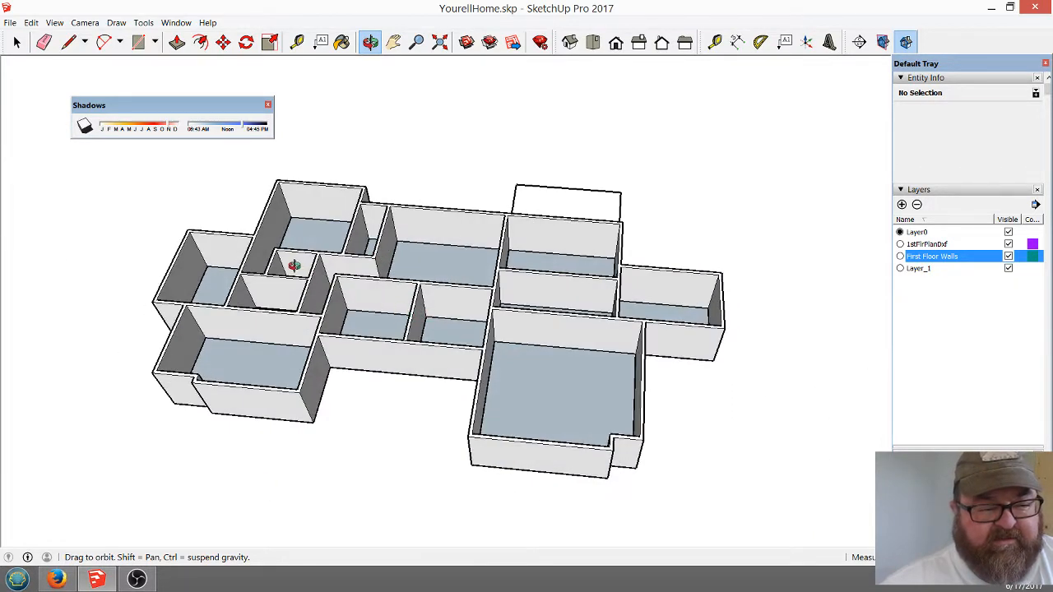
pyautogui.moveTo(293, 265); pyautogui.dragTo(305, 298)
pyautogui.scroll(3, 351, 275)
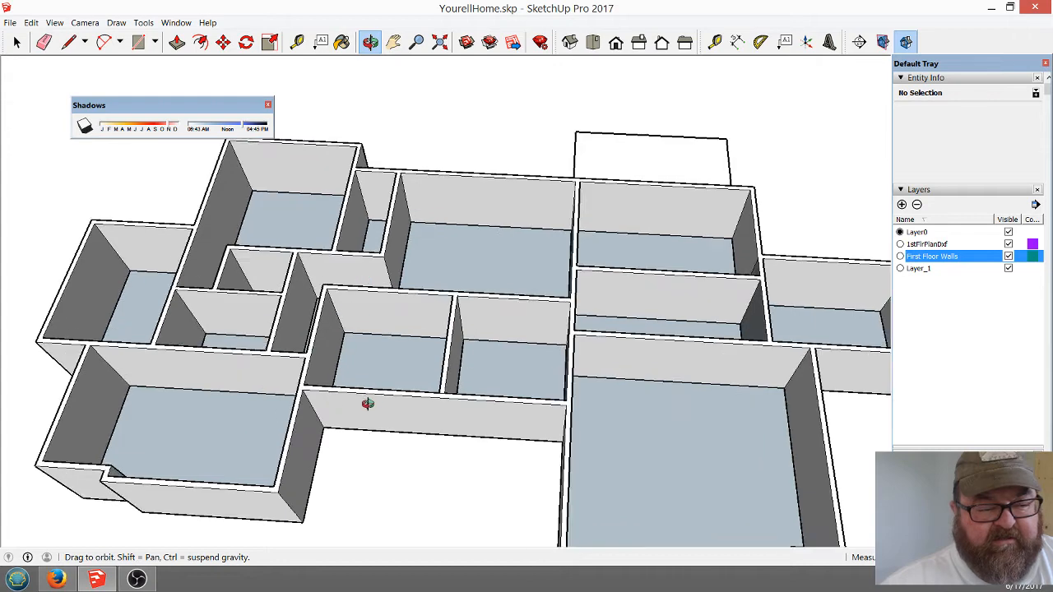
pyautogui.moveTo(394, 404); pyautogui.dragTo(420, 204)
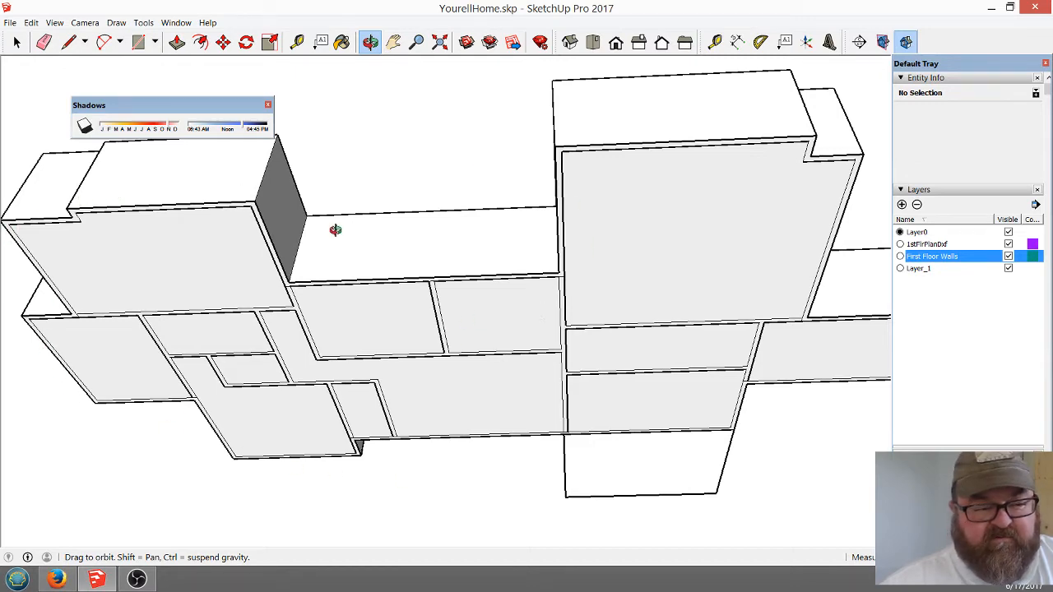
pyautogui.moveTo(335, 229); pyautogui.dragTo(366, 422)
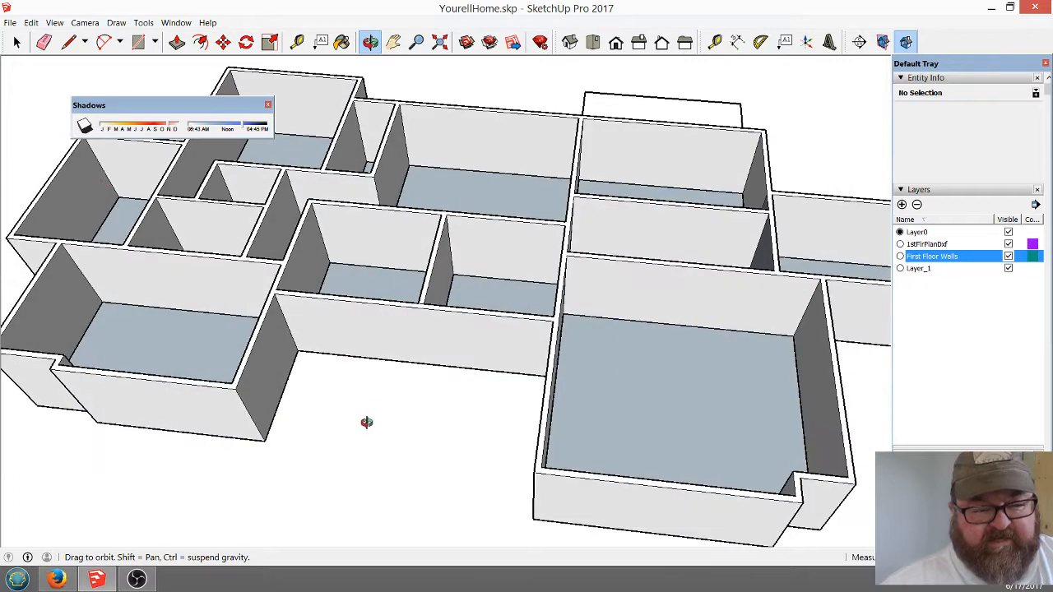
# Select the house walls group to check its layer assignment, and clear the selection
pyautogui.click(17, 41)
pyautogui.click(341, 152)
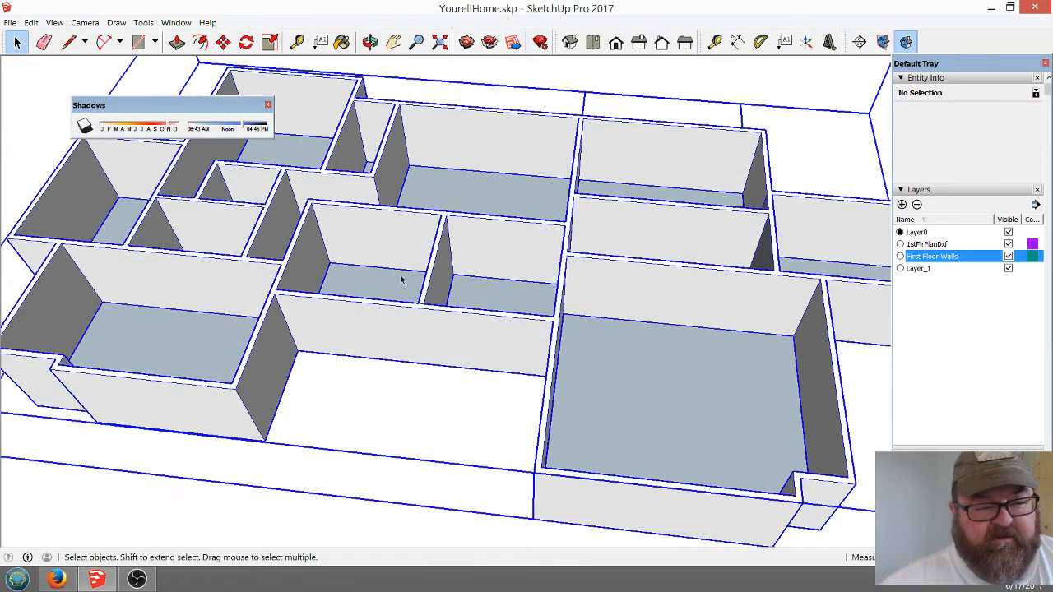
pyautogui.scroll(-3, 403, 313)
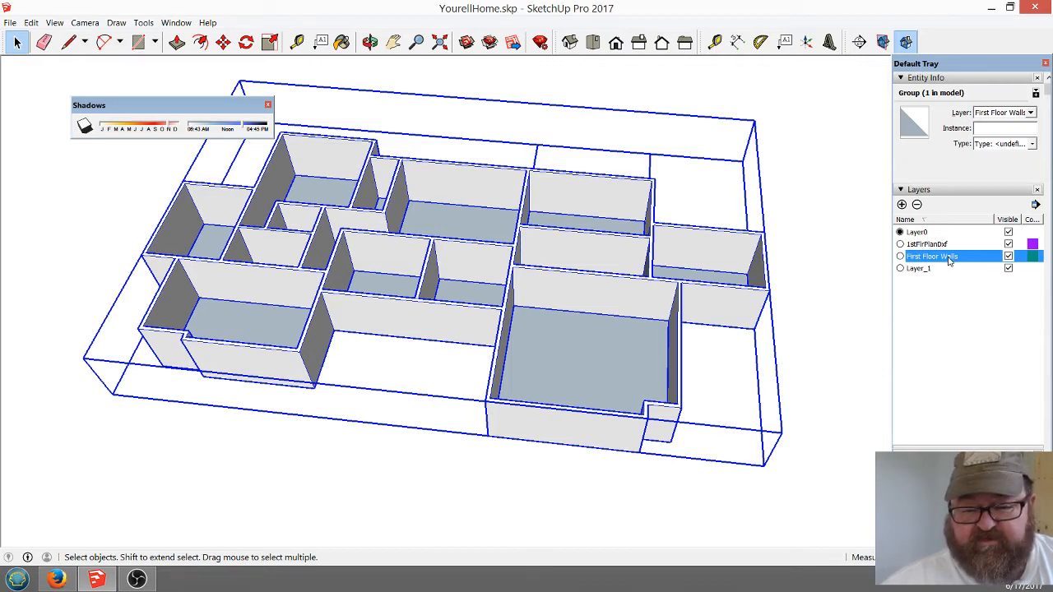
pyautogui.click(123, 223)
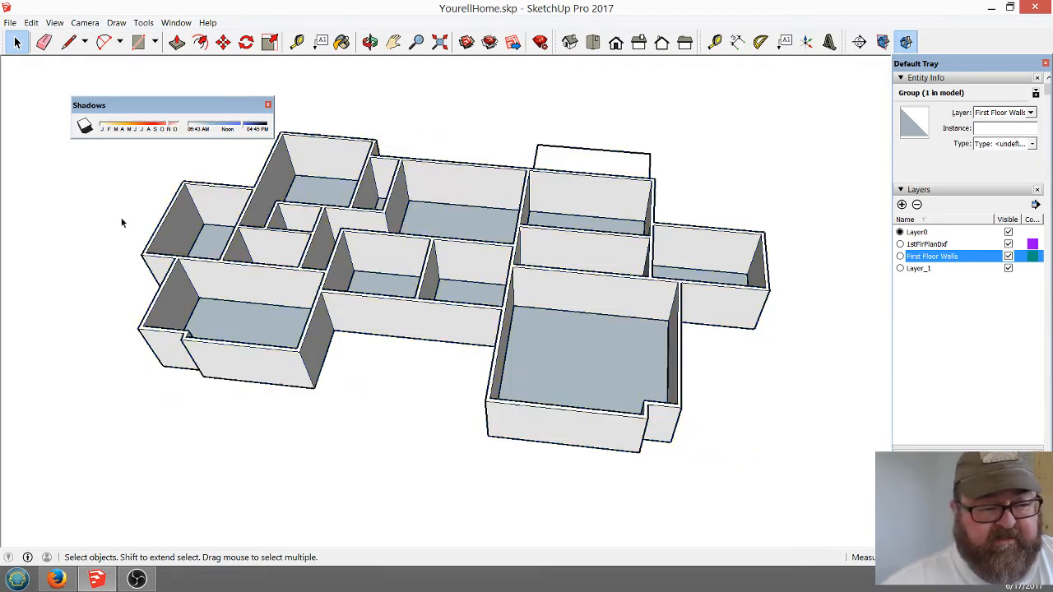
# Hide the First Floor Walls layer and close the floating Shadows toolbar
pyautogui.click(1008, 269)
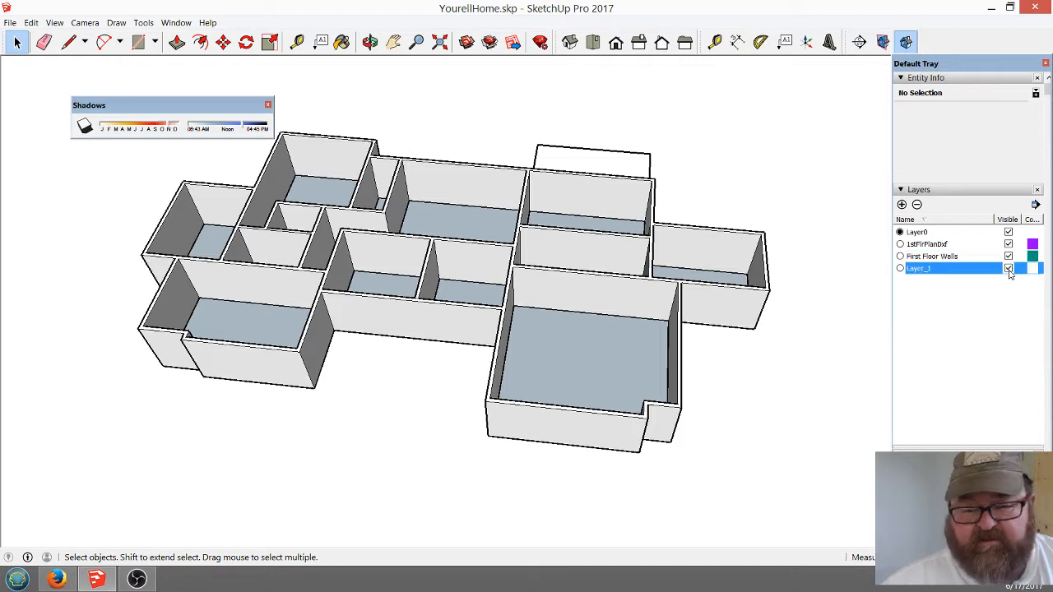
pyautogui.click(1008, 257)
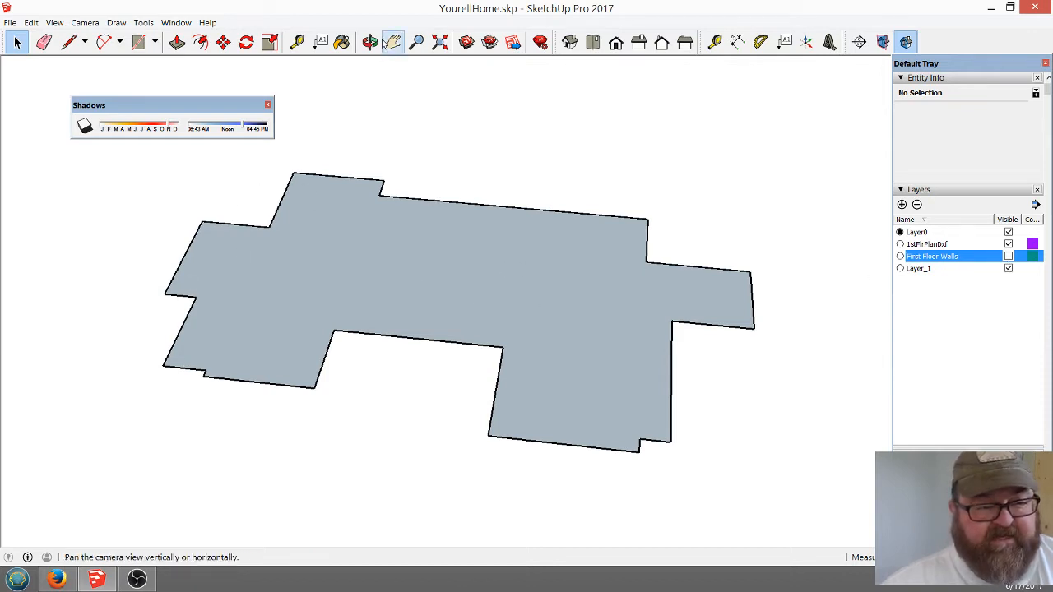
pyautogui.click(369, 41)
pyautogui.moveTo(428, 313); pyautogui.dragTo(531, 337)
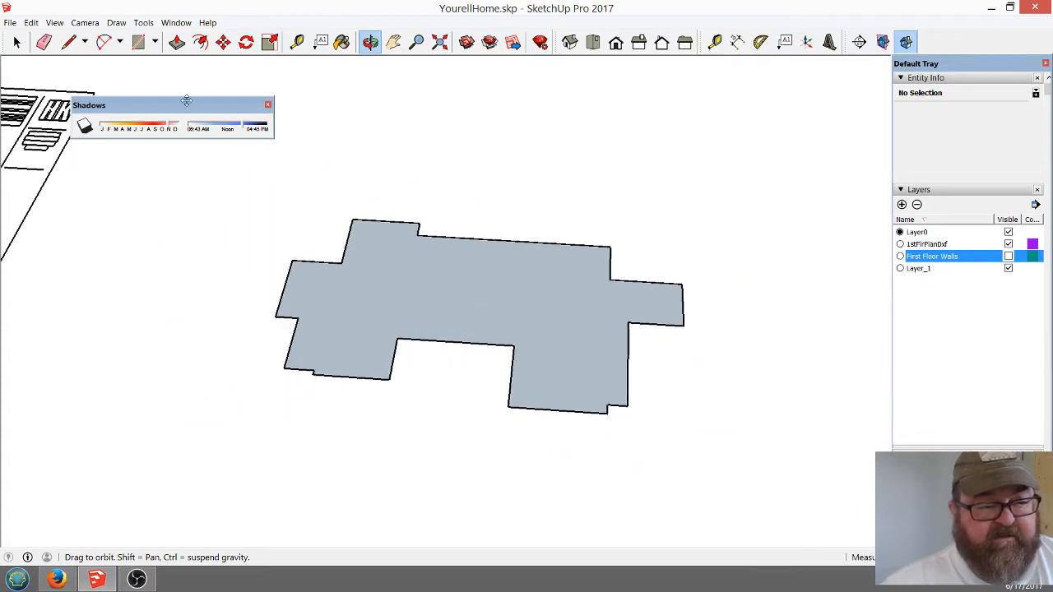
pyautogui.moveTo(187, 100); pyautogui.dragTo(112, 60)
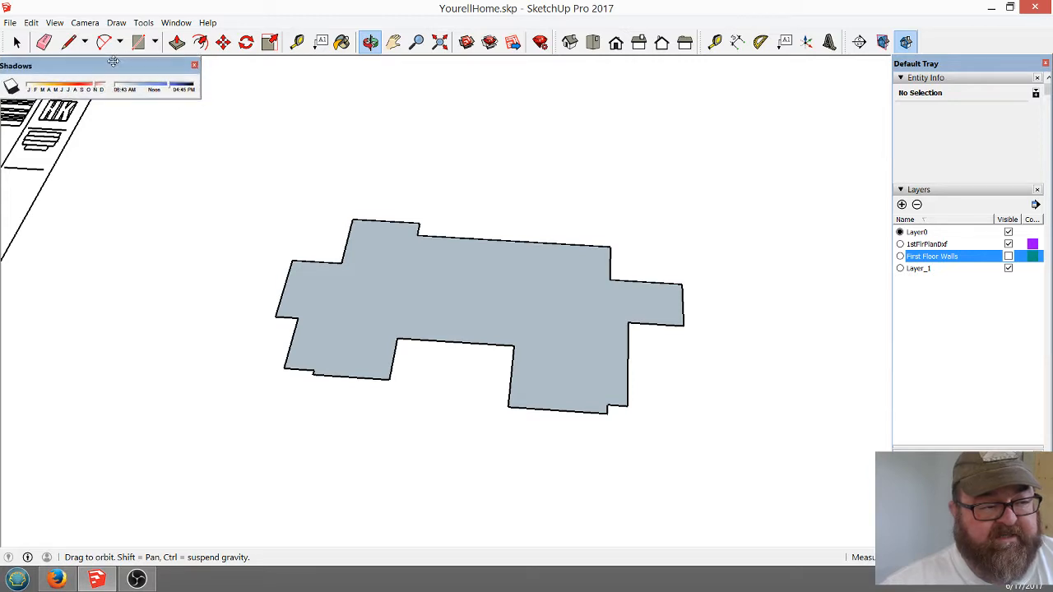
pyautogui.click(195, 65)
# Try to offset the outline of the house's floor face inward, and undo that offset
pyautogui.moveTo(546, 314)
pyautogui.mouseDown()
pyautogui.moveTo(529, 199)
pyautogui.moveTo(369, 259)
pyautogui.moveTo(261, 209)
pyautogui.moveTo(469, 254)
pyautogui.moveTo(505, 294)
pyautogui.mouseUp()
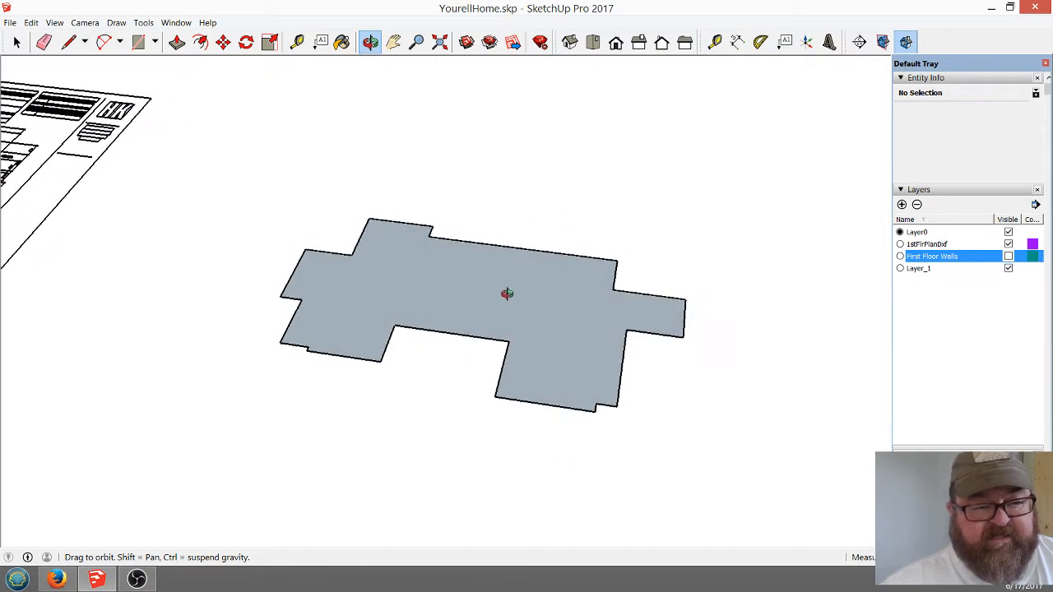
pyautogui.scroll(2, 487, 286)
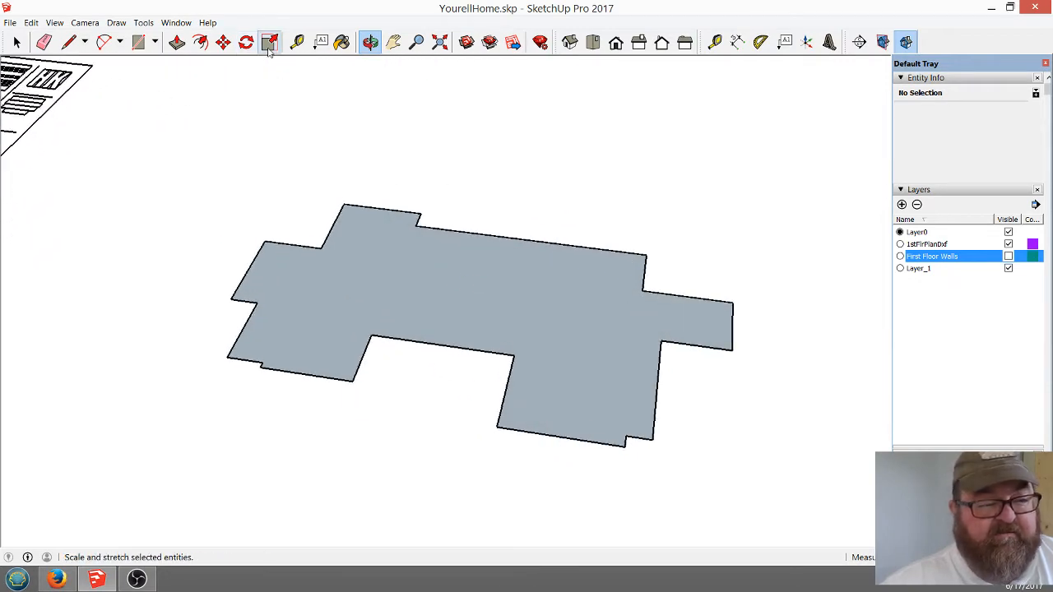
pyautogui.click(200, 42)
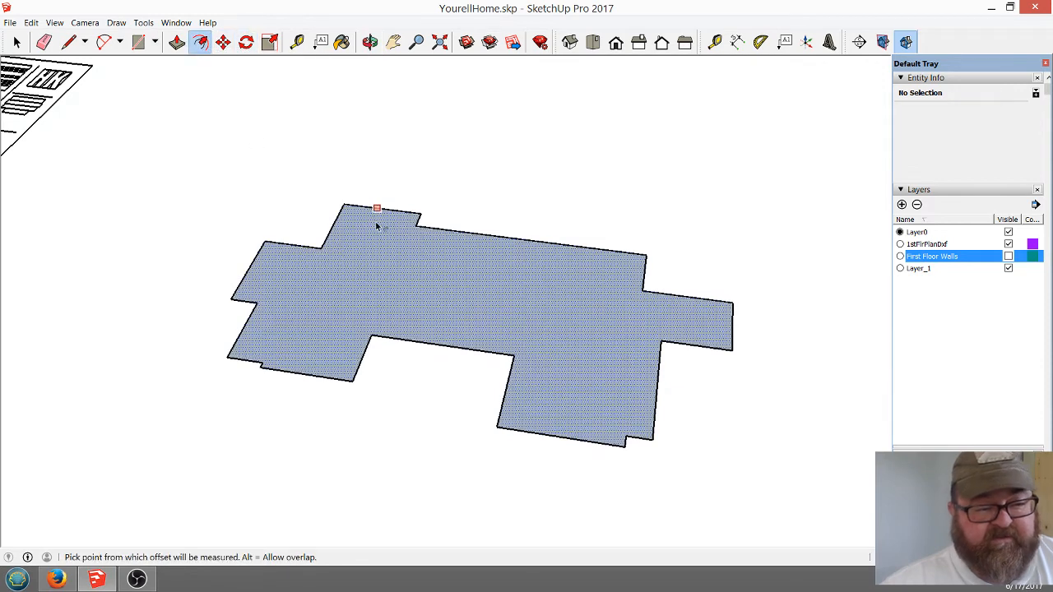
pyautogui.click(459, 234)
pyautogui.click(462, 250)
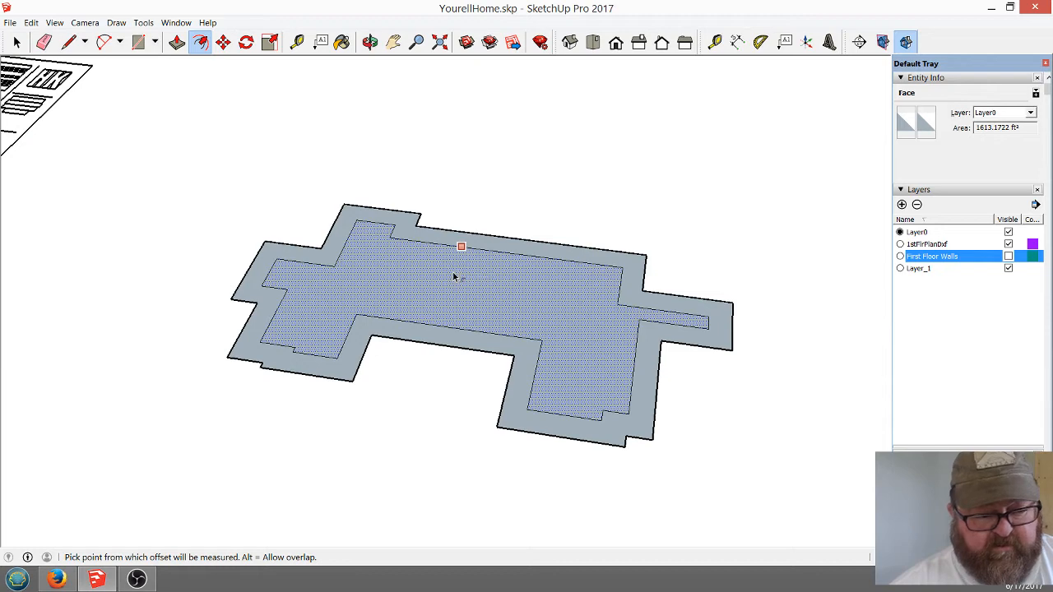
pyautogui.press('Escape')
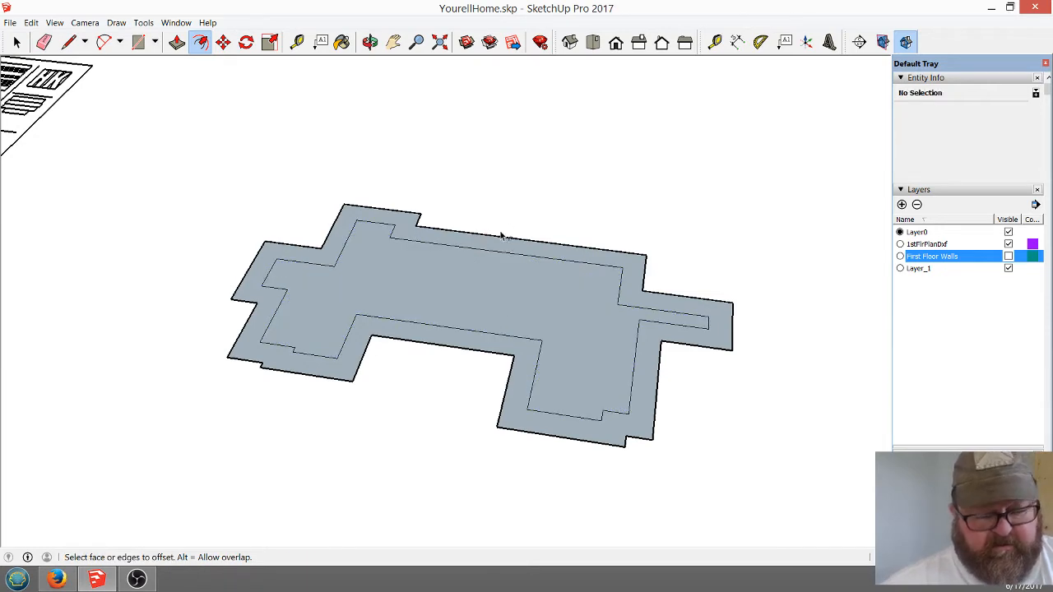
pyautogui.hotkey('ctrl', 'z')
# Offset the floor face's outline inward by a narrow band, starting from the inner corner beside the large front room
pyautogui.scroll(2, 523, 295)
pyautogui.click(575, 324)
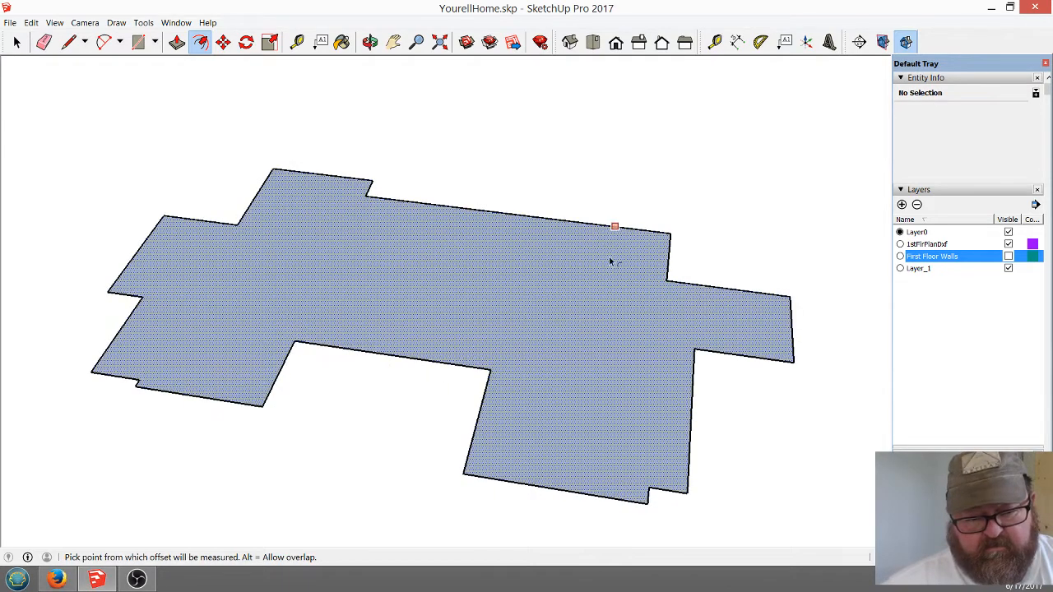
pyautogui.press('Escape')
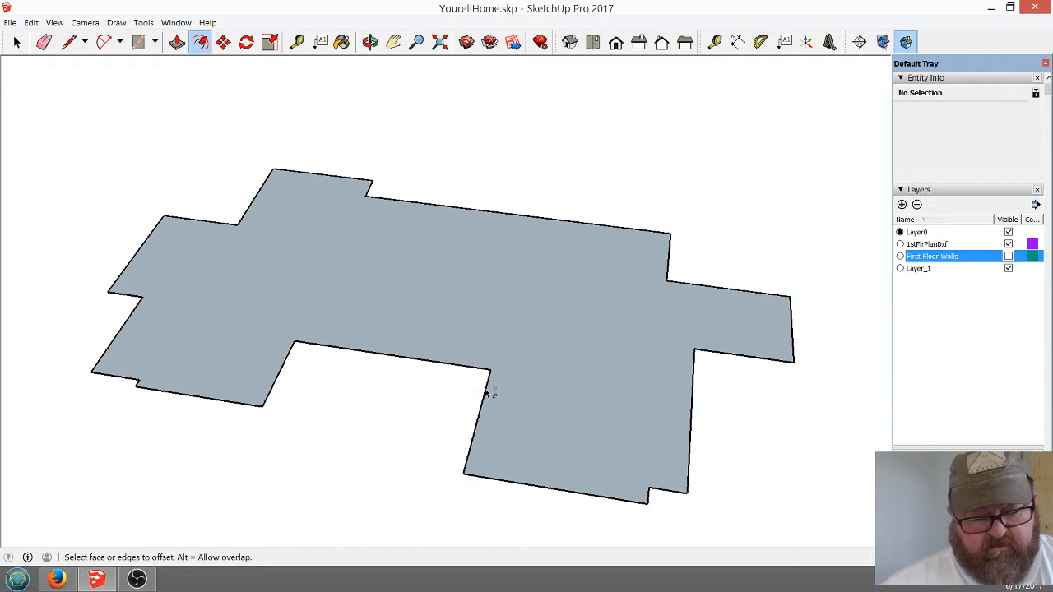
pyautogui.click(494, 374)
pyautogui.click(494, 372)
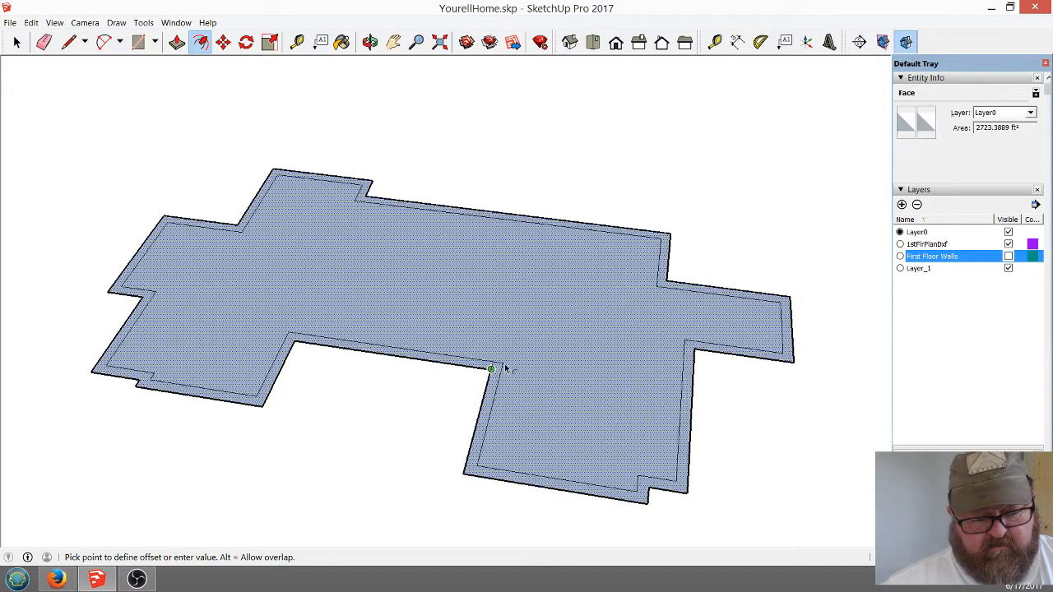
pyautogui.click(517, 365)
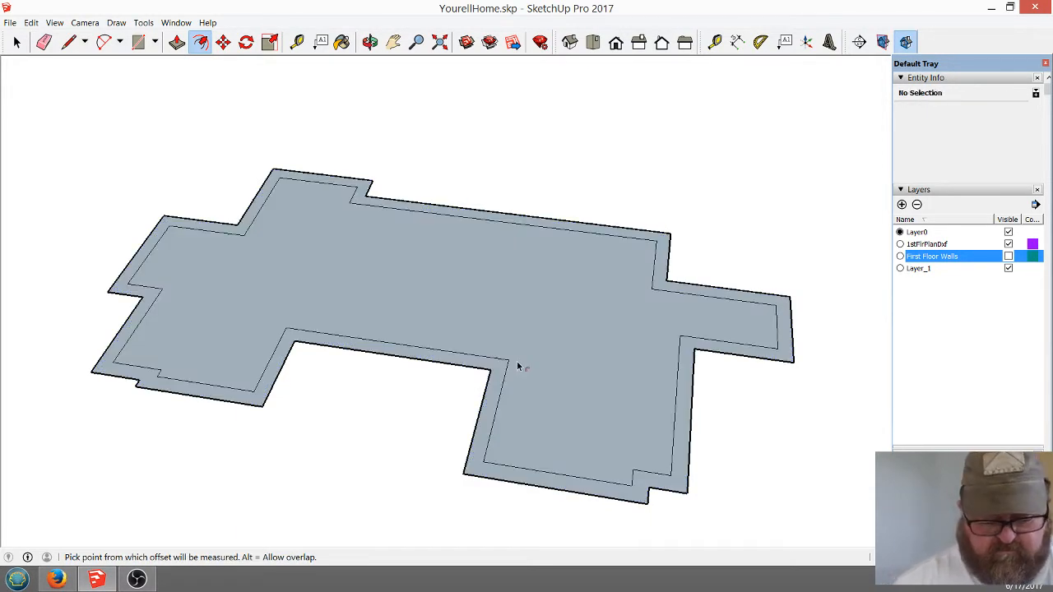
# Apply an exact offset distance to the floor outline and delete the inner floor face, leaving only the perimeter band
pyautogui.press('Return')
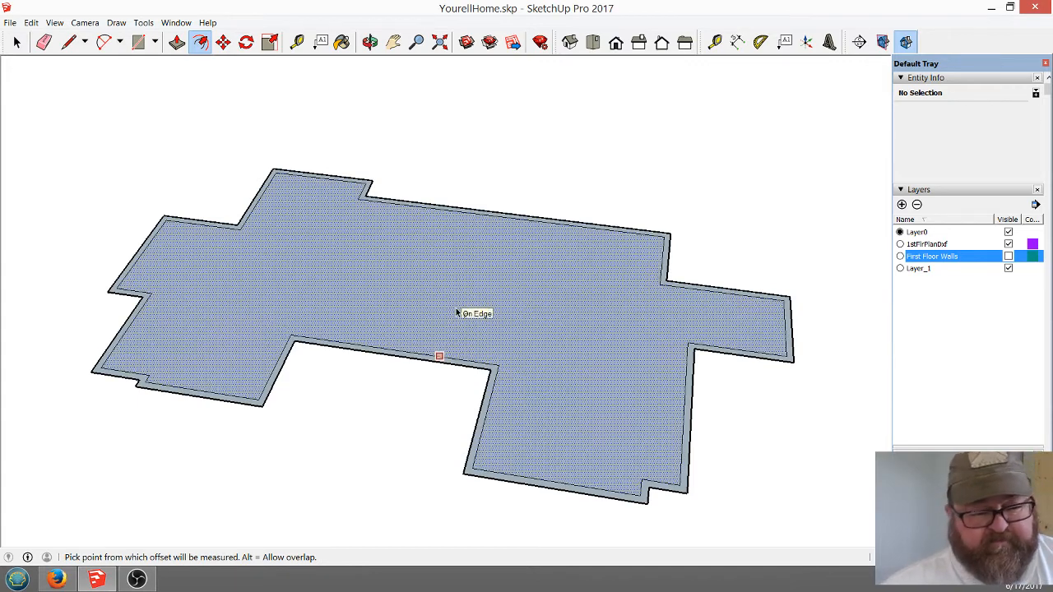
pyautogui.press('space')
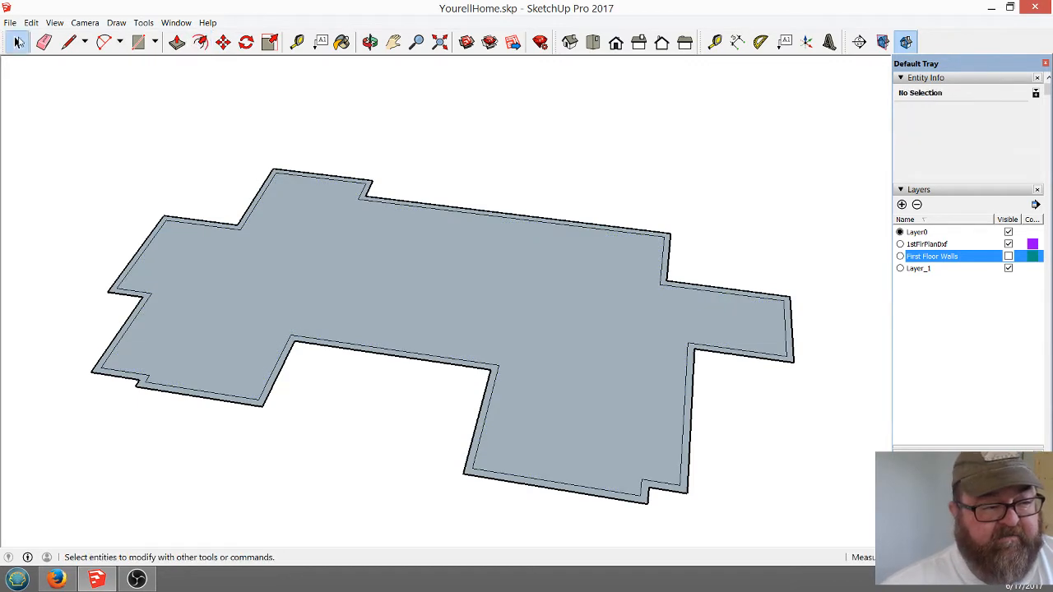
pyautogui.click(326, 226)
pyautogui.press('Delete')
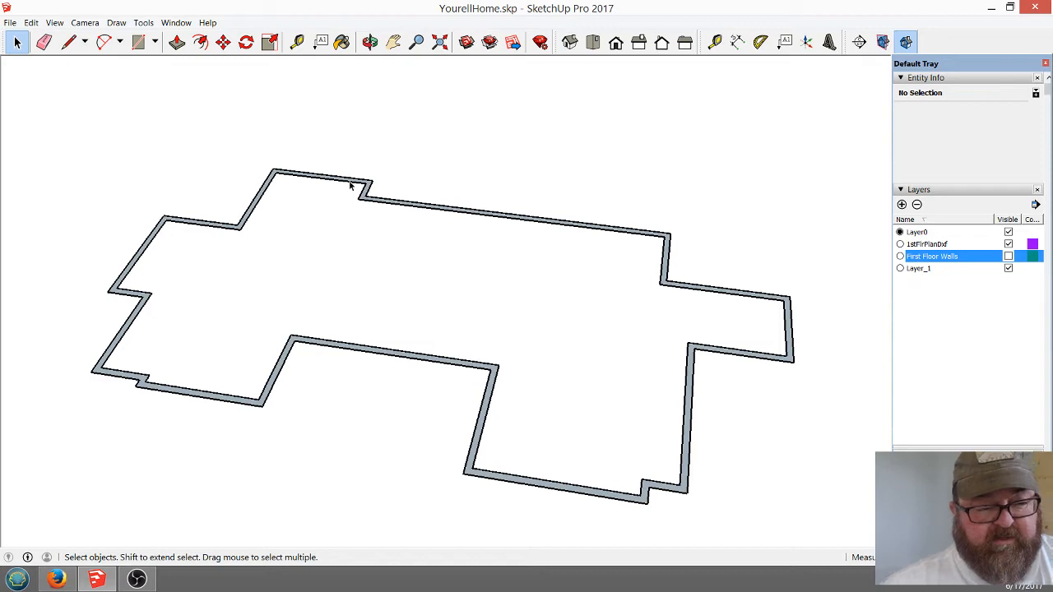
# Push the perimeter band's face downward with Push/Pull to form low foundation walls around the house
pyautogui.click(369, 41)
pyautogui.moveTo(437, 322); pyautogui.dragTo(474, 313)
pyautogui.click(177, 42)
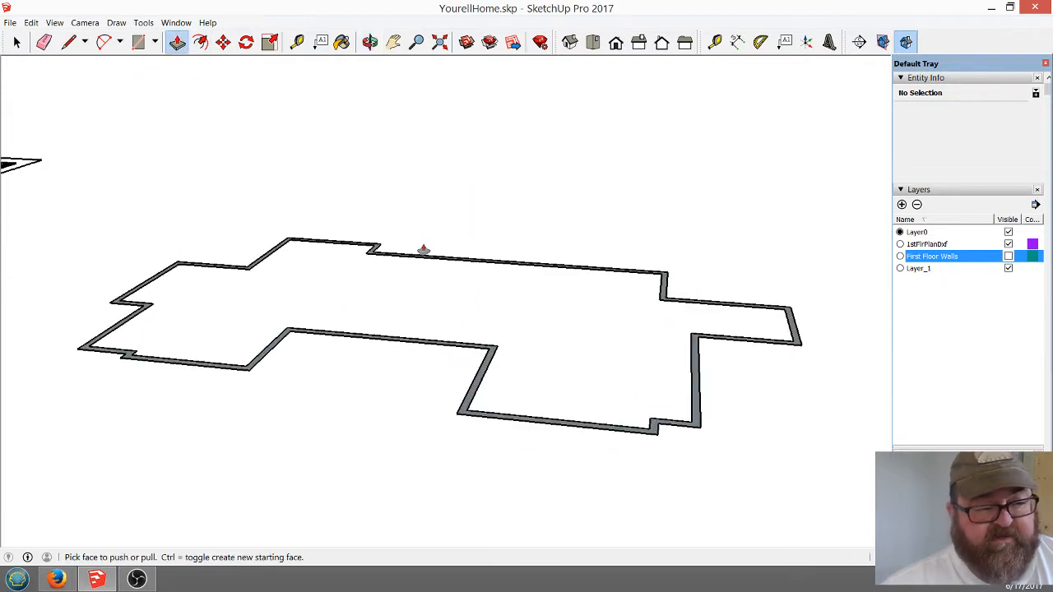
pyautogui.click(474, 397)
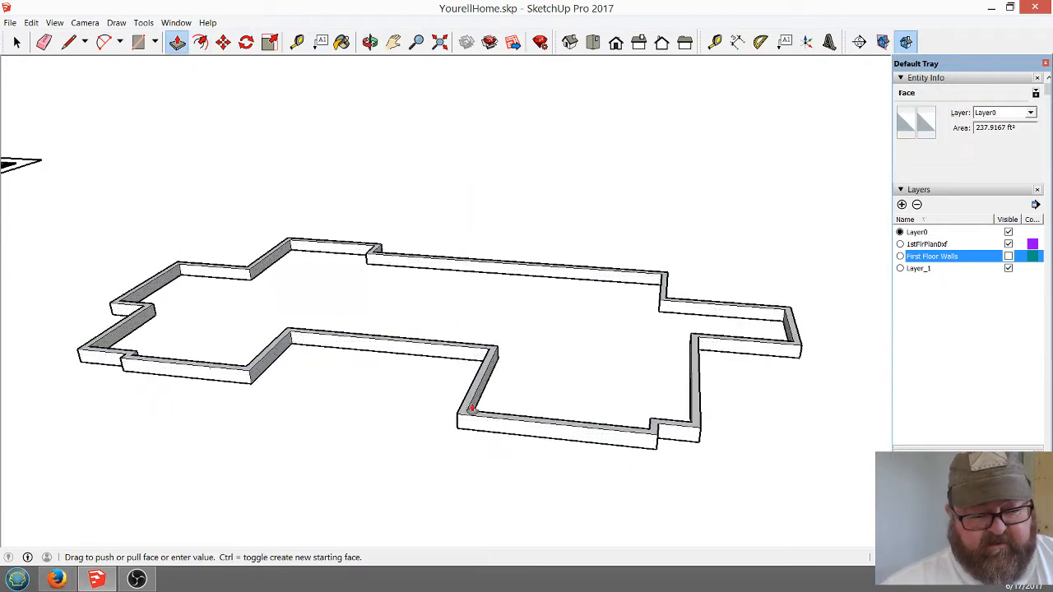
pyautogui.click(478, 429)
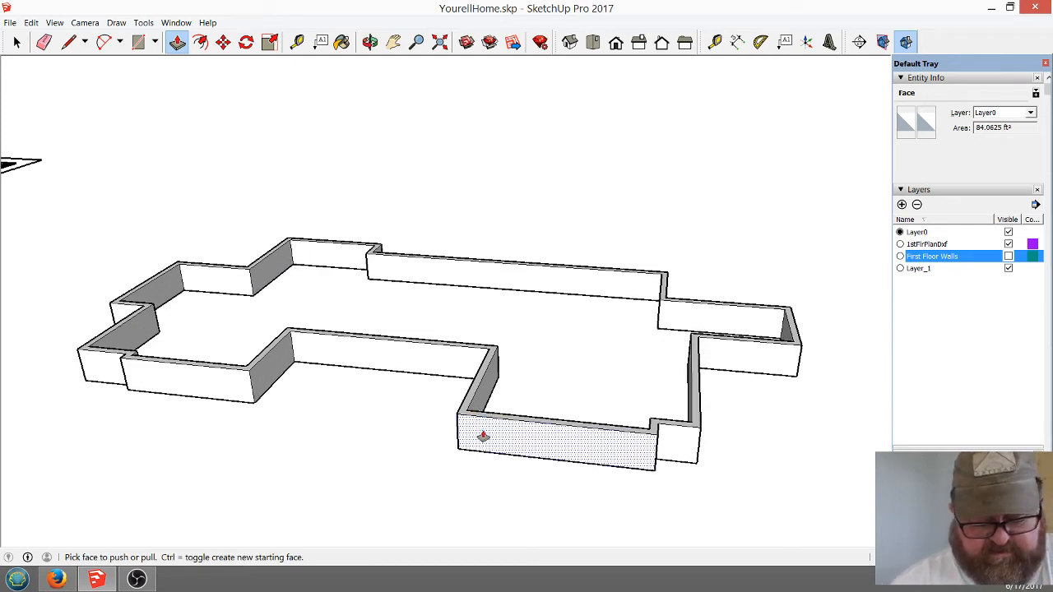
pyautogui.click(482, 437)
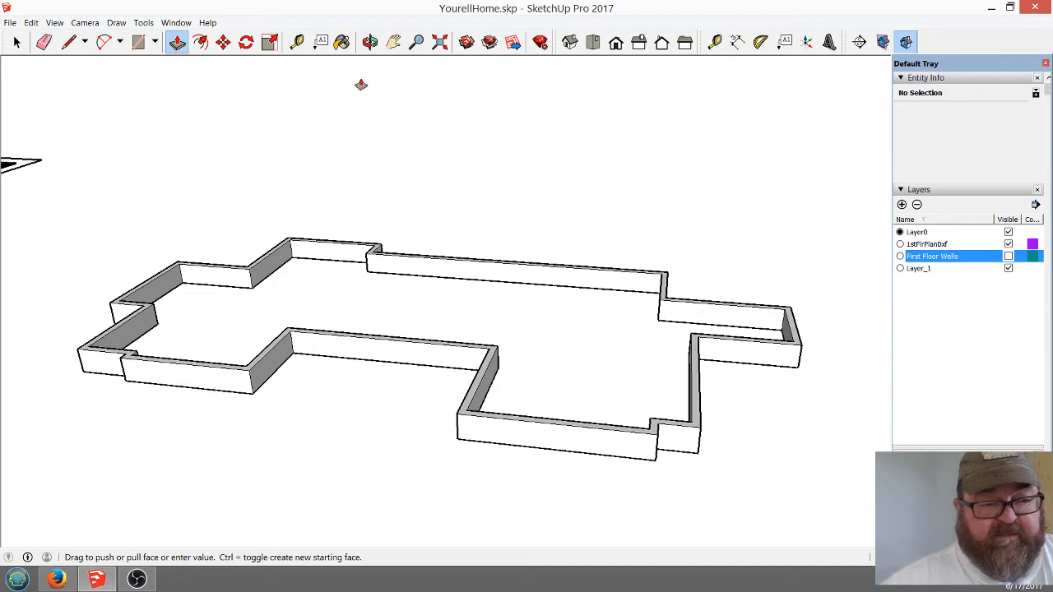
# Select all of the foundation wall geometry, make it a group, and clear the selection
pyautogui.click(369, 41)
pyautogui.moveTo(590, 317); pyautogui.dragTo(500, 401)
pyautogui.moveTo(322, 337); pyautogui.dragTo(447, 389)
pyautogui.click(17, 42)
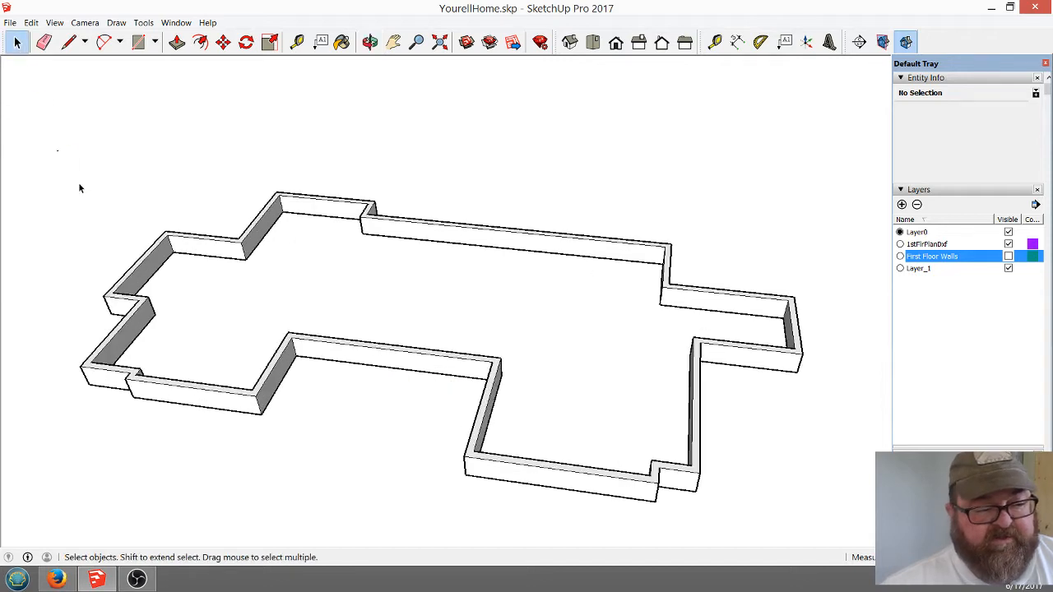
pyautogui.moveTo(58, 151); pyautogui.dragTo(851, 524)
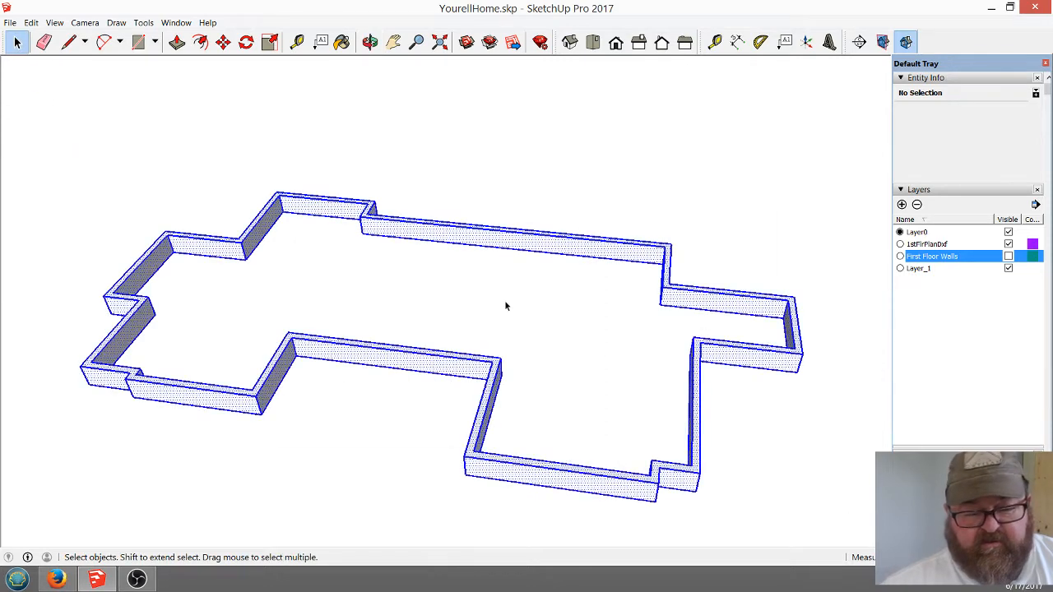
pyautogui.rightClick(395, 356)
pyautogui.click(436, 458)
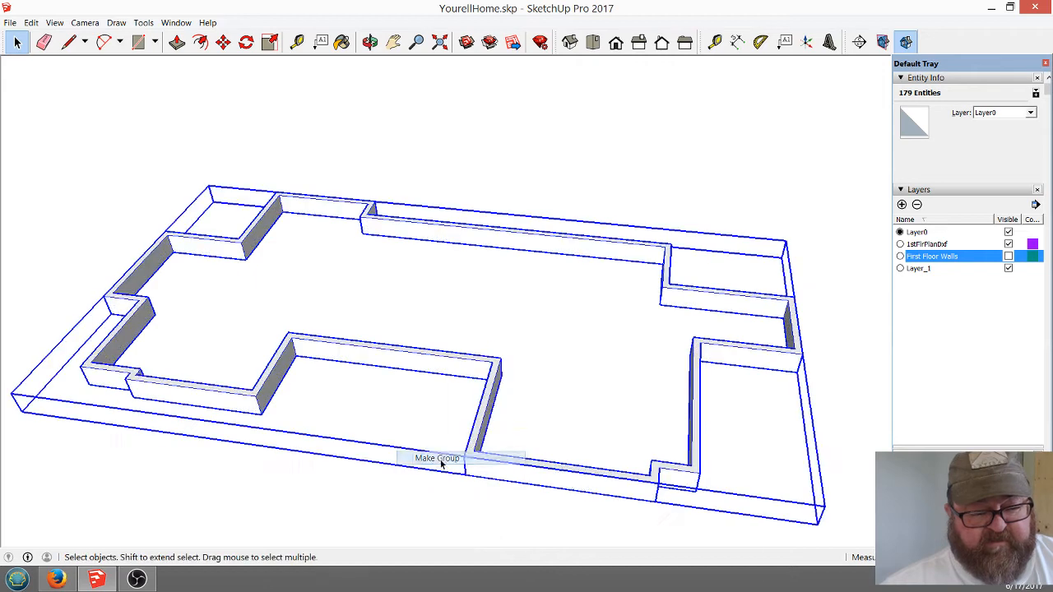
pyautogui.click(382, 147)
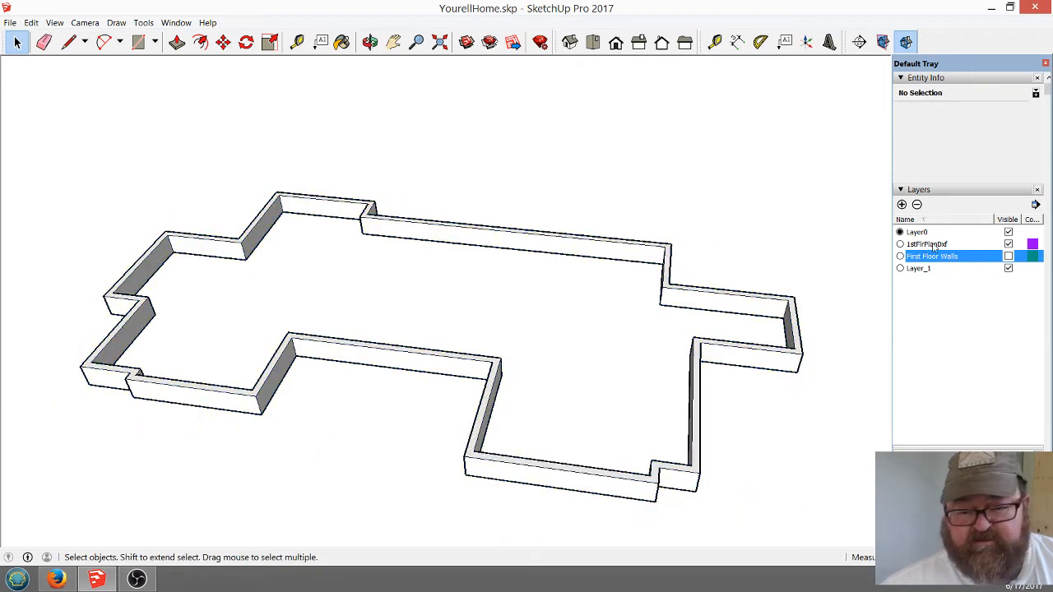
# Make the First Floor Walls layer visible above the foundation walls
pyautogui.click(1009, 257)
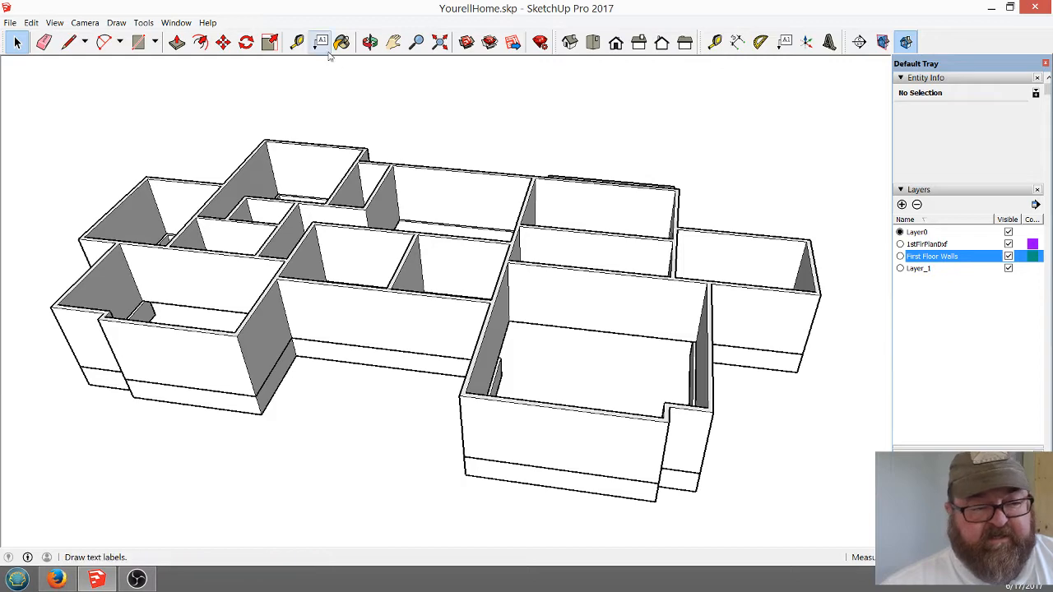
pyautogui.click(370, 41)
pyautogui.moveTo(380, 316); pyautogui.dragTo(343, 173)
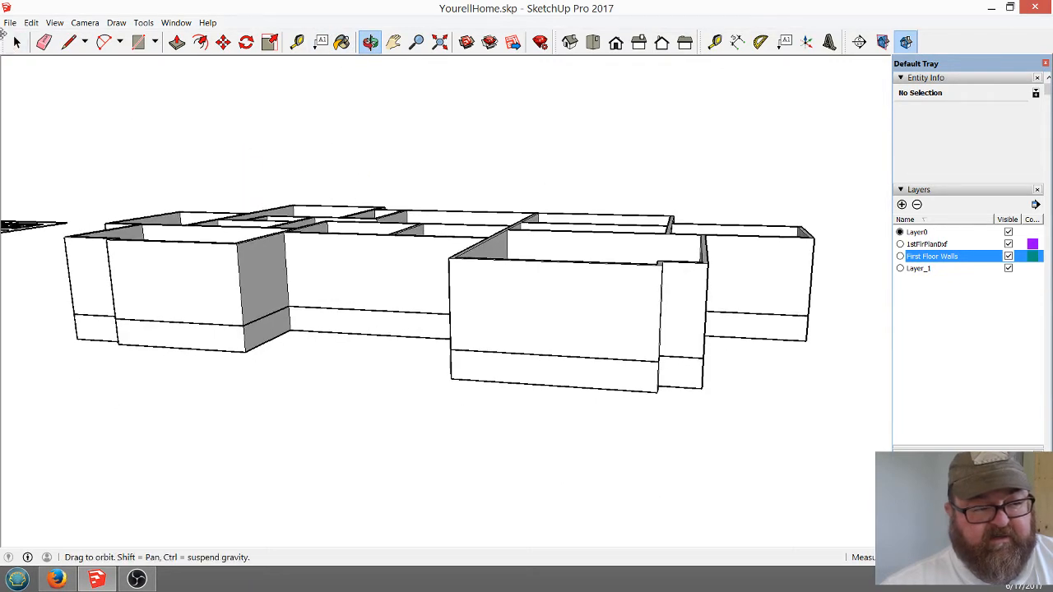
# Try to lift the first-floor walls group off the foundation from a lower front corner, cancel the move, and clear the selection
pyautogui.click(16, 41)
pyautogui.click(251, 216)
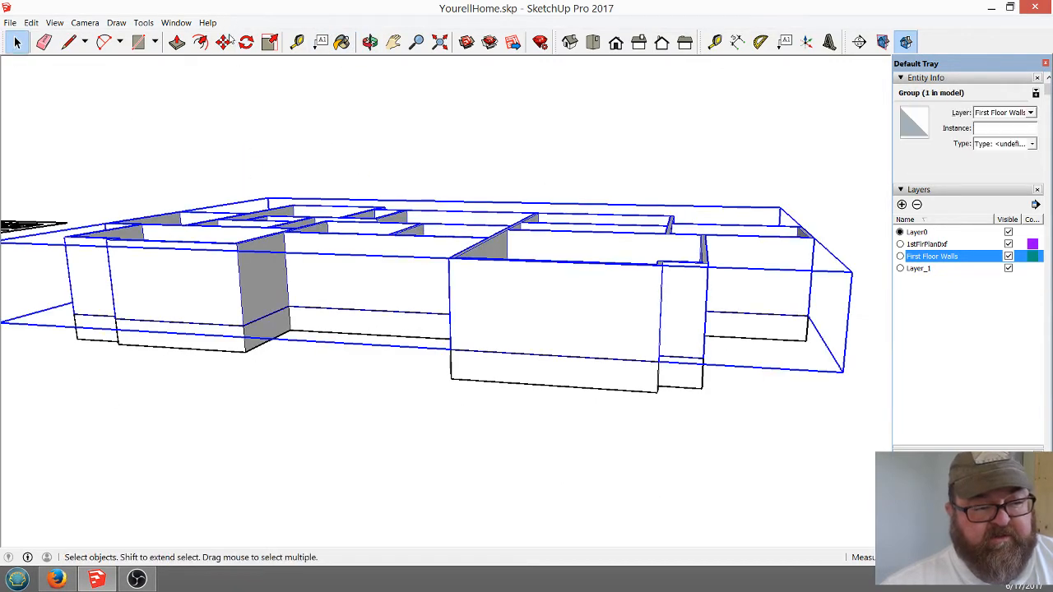
pyautogui.click(223, 41)
pyautogui.click(247, 325)
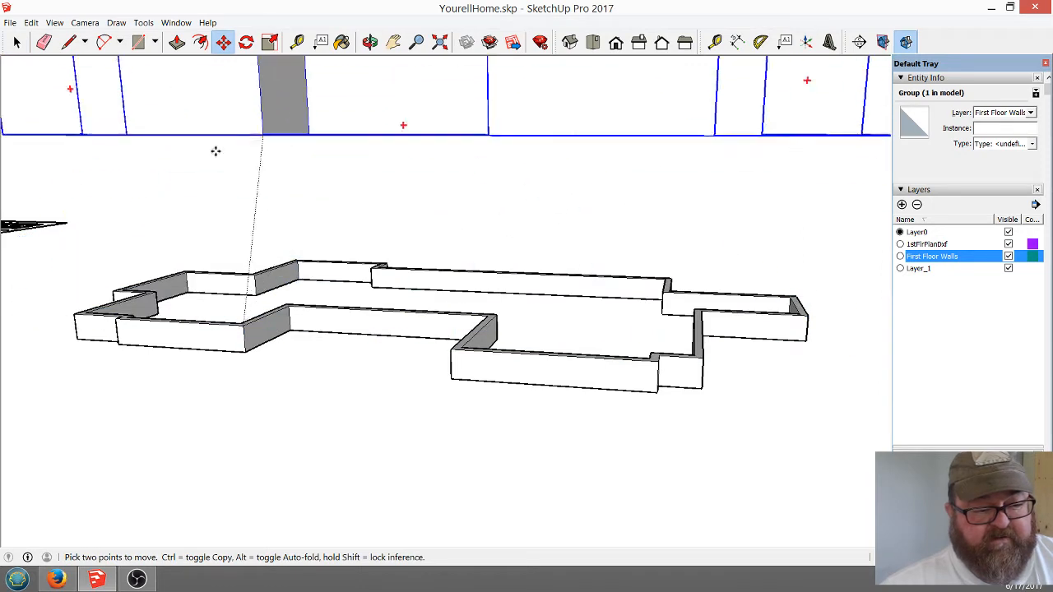
pyautogui.press('Escape')
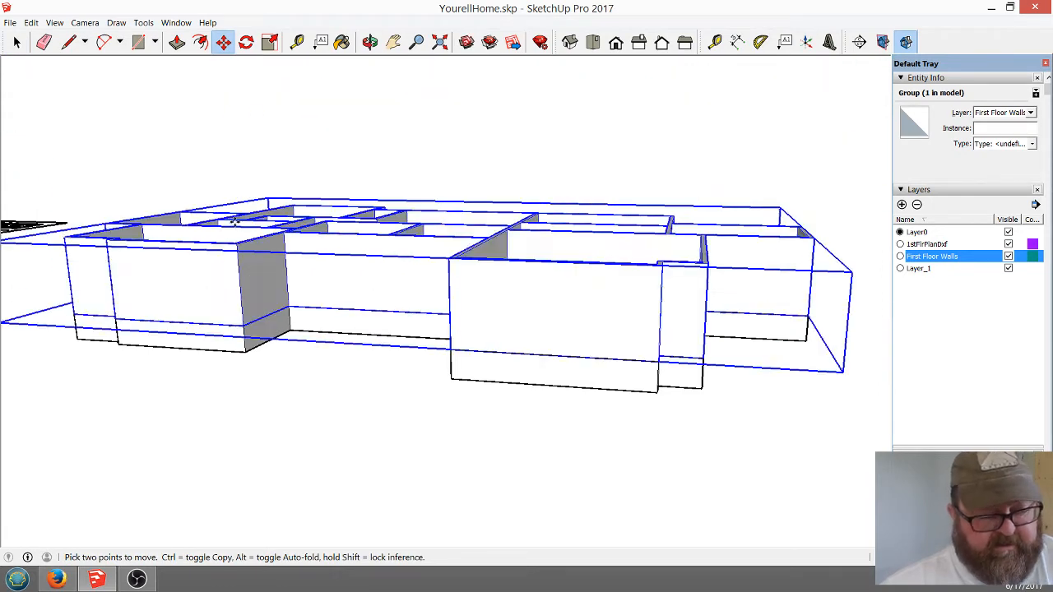
pyautogui.click(16, 41)
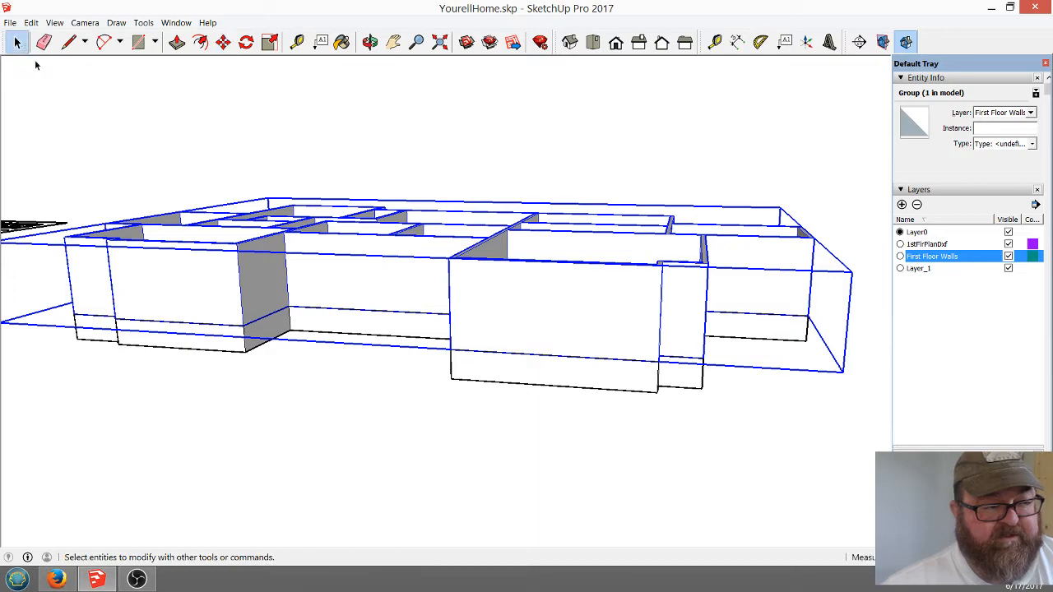
pyautogui.click(176, 201)
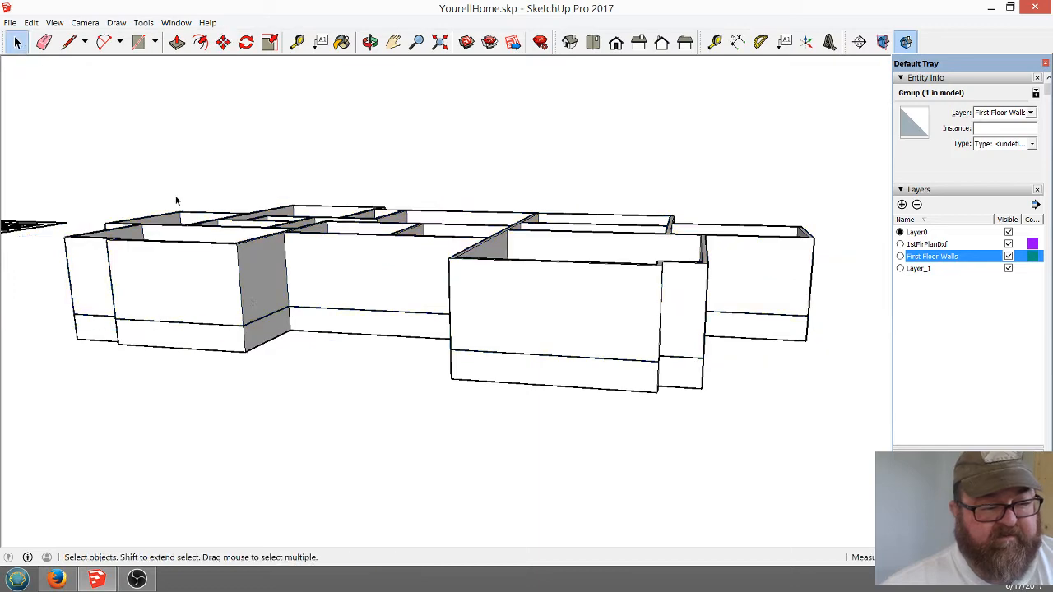
# Examine the first-floor walls and the foundation walls beneath them from several angles
pyautogui.click(369, 42)
pyautogui.moveTo(461, 346); pyautogui.dragTo(353, 293)
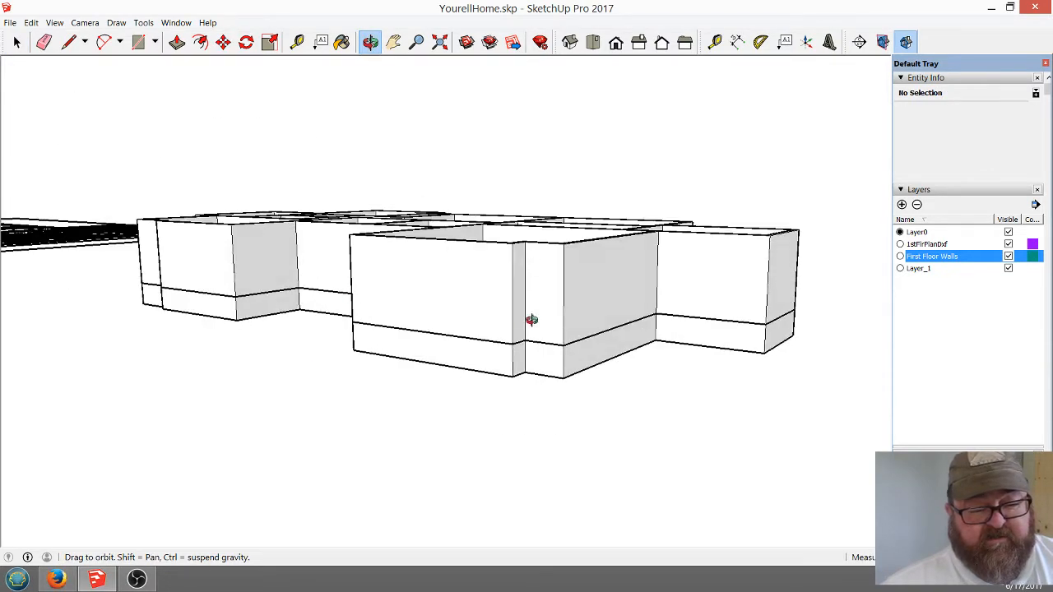
pyautogui.moveTo(526, 349)
pyautogui.mouseDown()
pyautogui.moveTo(371, 303)
pyautogui.moveTo(364, 329)
pyautogui.moveTo(630, 442)
pyautogui.moveTo(475, 364)
pyautogui.moveTo(611, 407)
pyautogui.moveTo(337, 345)
pyautogui.moveTo(629, 323)
pyautogui.moveTo(332, 296)
pyautogui.moveTo(296, 305)
pyautogui.moveTo(276, 350)
pyautogui.moveTo(700, 423)
pyautogui.moveTo(409, 367)
pyautogui.moveTo(529, 375)
pyautogui.moveTo(398, 305)
pyautogui.moveTo(371, 261)
pyautogui.moveTo(658, 322)
pyautogui.moveTo(651, 350)
pyautogui.moveTo(437, 388)
pyautogui.moveTo(538, 403)
pyautogui.moveTo(409, 338)
pyautogui.moveTo(353, 289)
pyautogui.mouseUp()
pyautogui.scroll(-2, 553, 387)
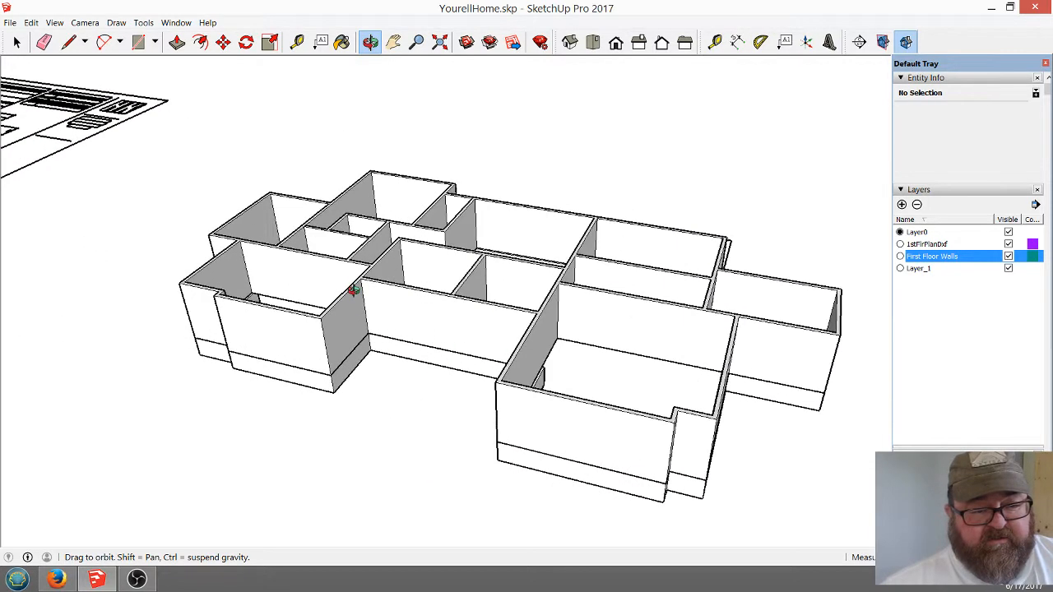
pyautogui.moveTo(528, 394); pyautogui.dragTo(644, 434)
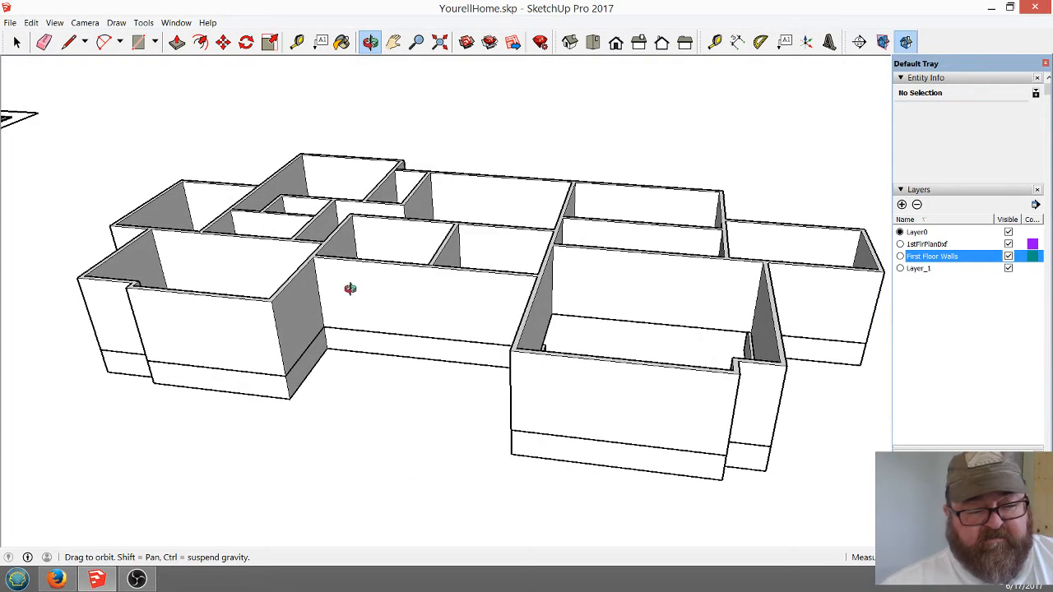
pyautogui.moveTo(350, 288); pyautogui.dragTo(239, 309)
pyautogui.moveTo(437, 346); pyautogui.dragTo(559, 417)
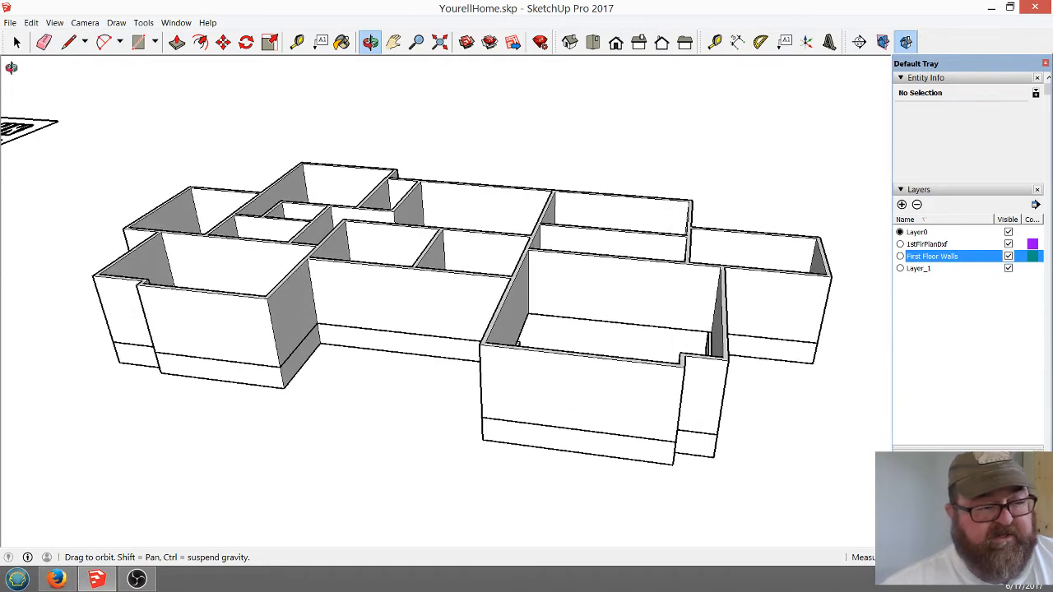
pyautogui.moveTo(541, 344); pyautogui.dragTo(547, 388)
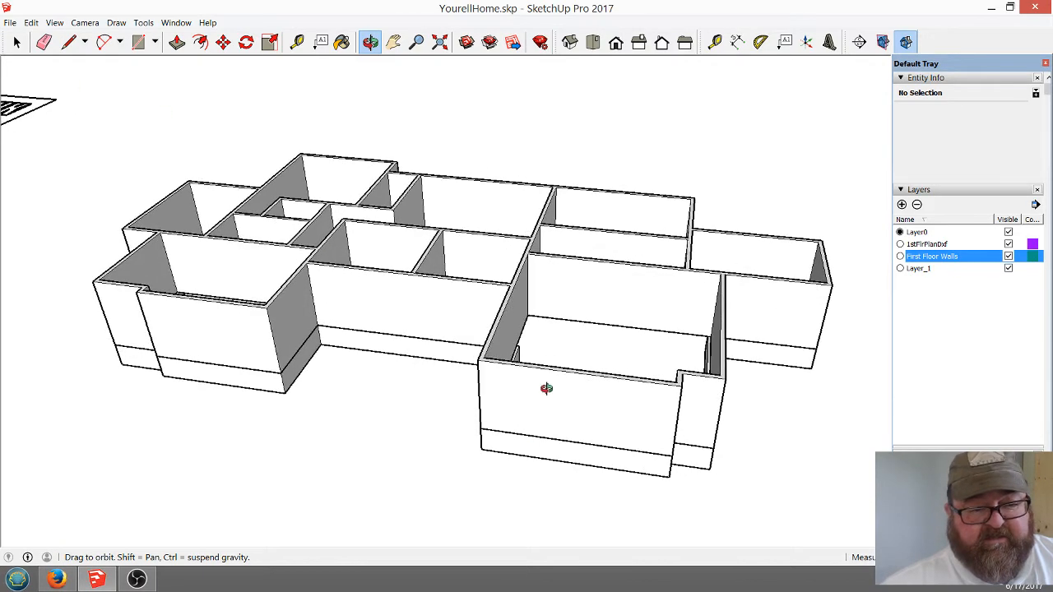
pyautogui.scroll(-2, 265, 286)
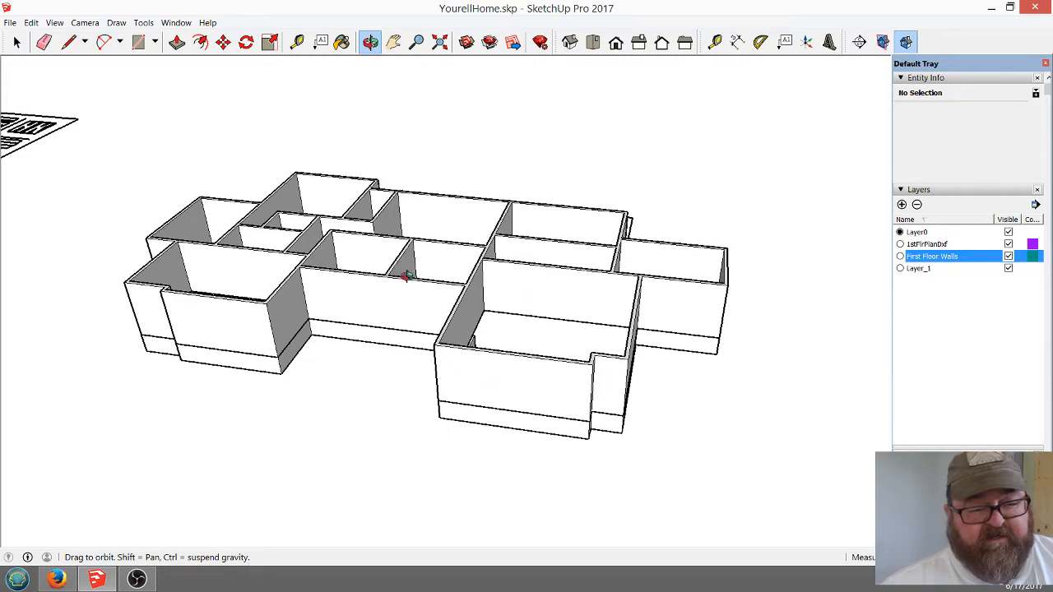
pyautogui.moveTo(407, 276); pyautogui.dragTo(539, 399)
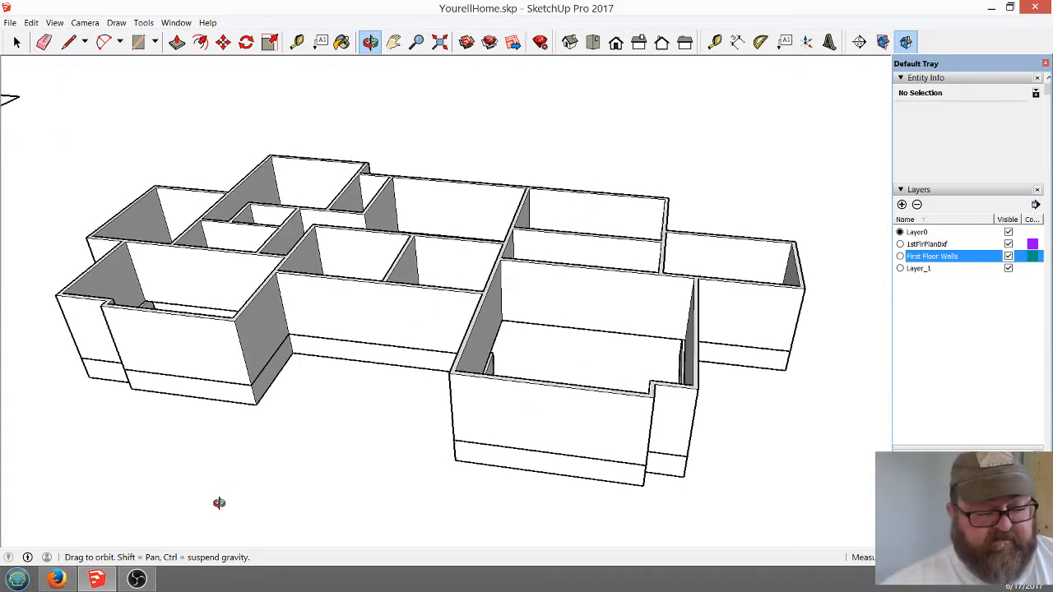
# Switch to the YouTube live dashboard in Firefox and post "Welcome to another live work session!" in the live chat
pyautogui.click(56, 581)
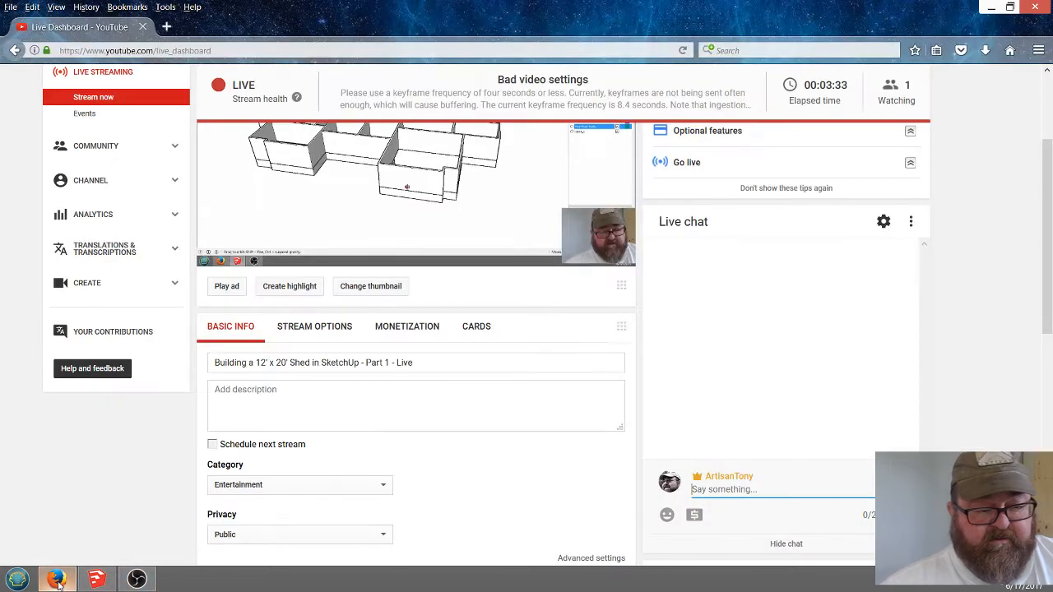
pyautogui.scroll(4, 453, 477)
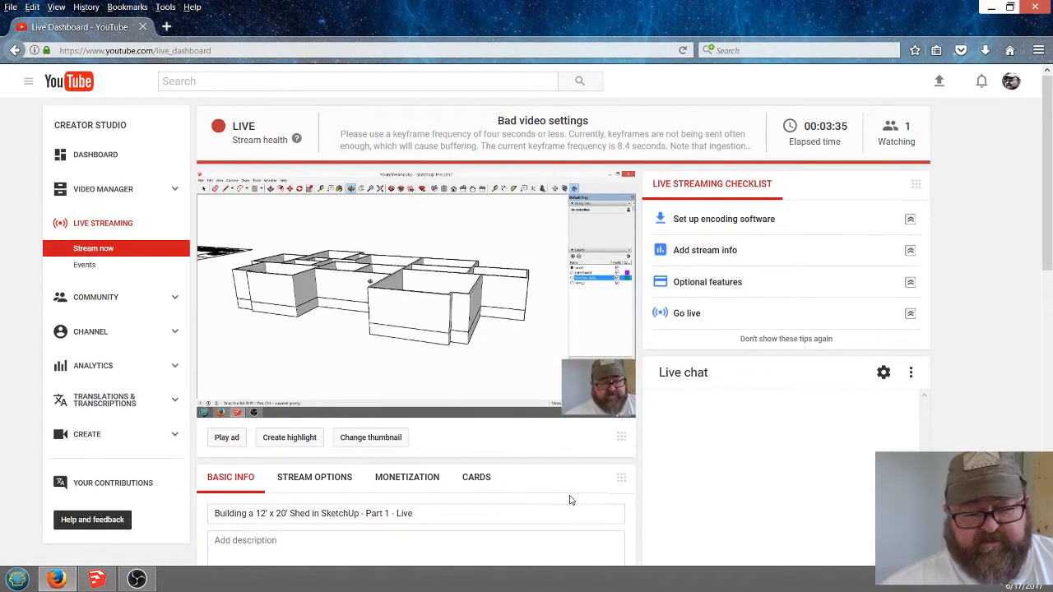
pyautogui.scroll(-5, 449, 468)
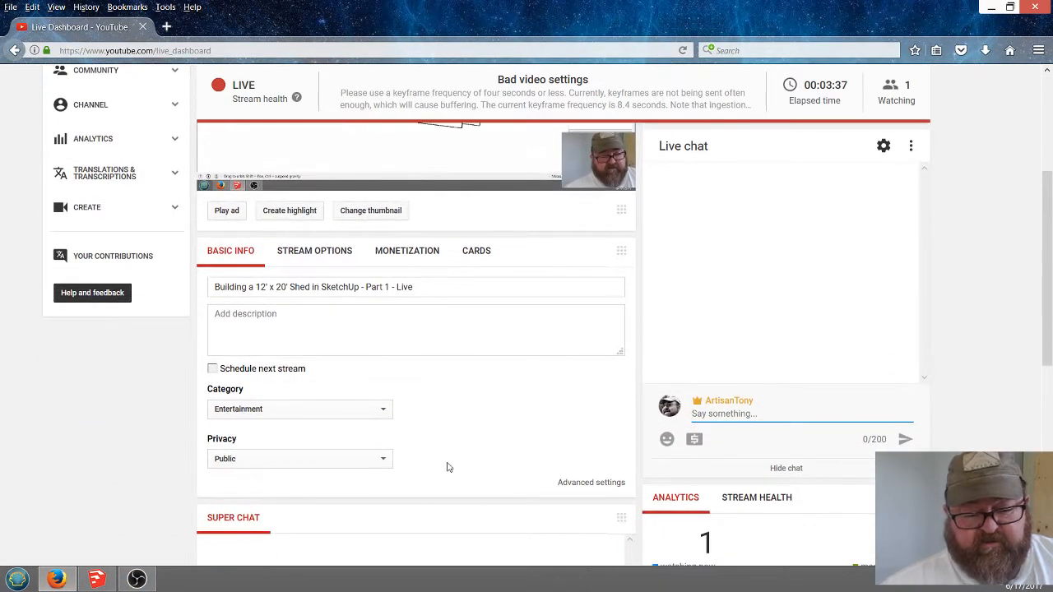
pyautogui.scroll(-3, 449, 468)
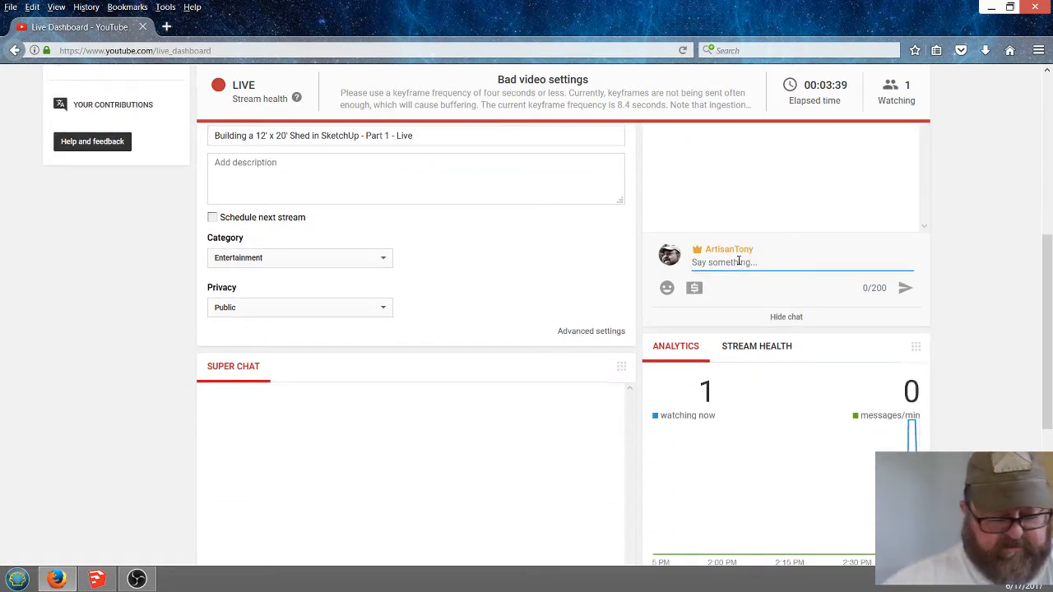
pyautogui.write('Welcome to anoth')
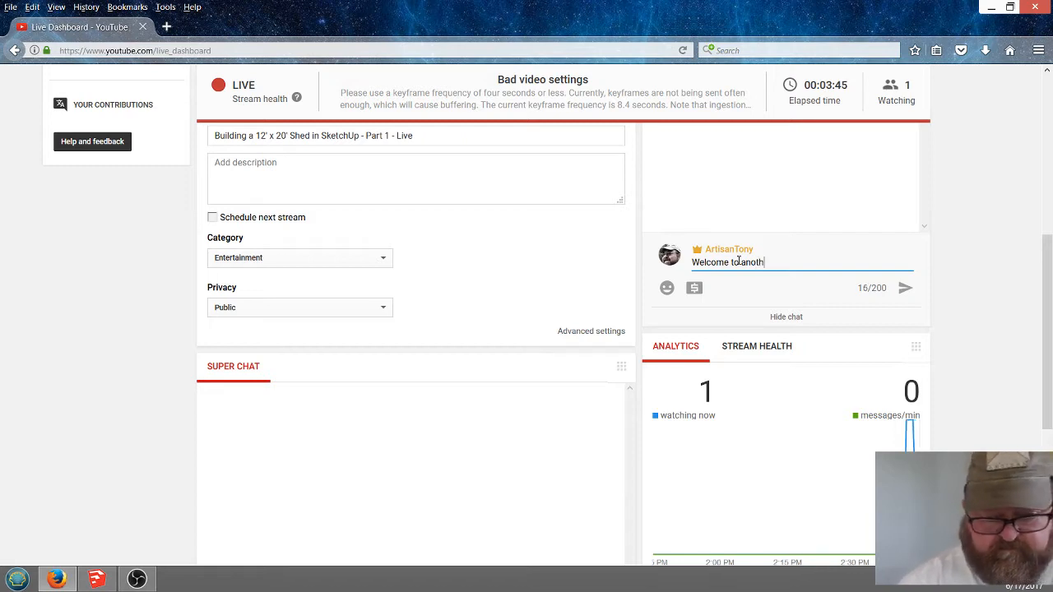
pyautogui.write('r I')
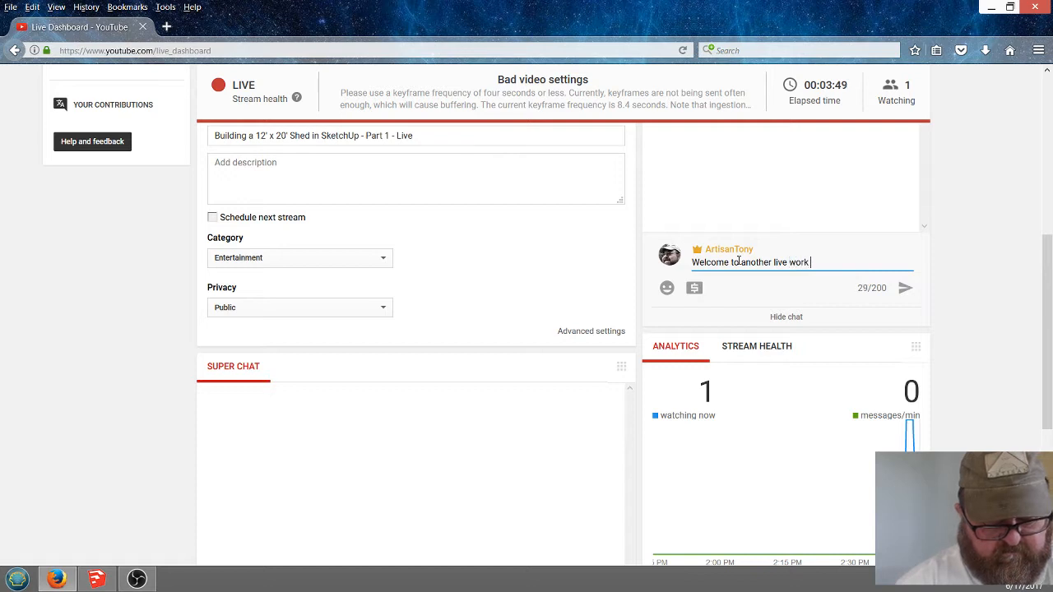
pyautogui.write('sions')
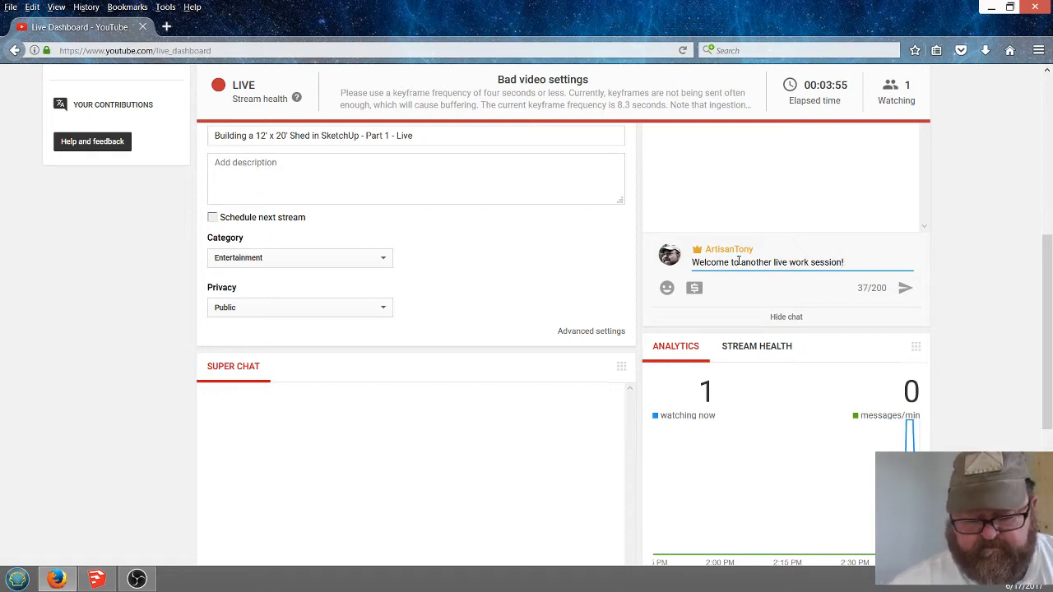
pyautogui.press('Return')
# Check the posted message and the stream details on the live dashboard, and switch back to SketchUp
pyautogui.scroll(3, 720, 373)
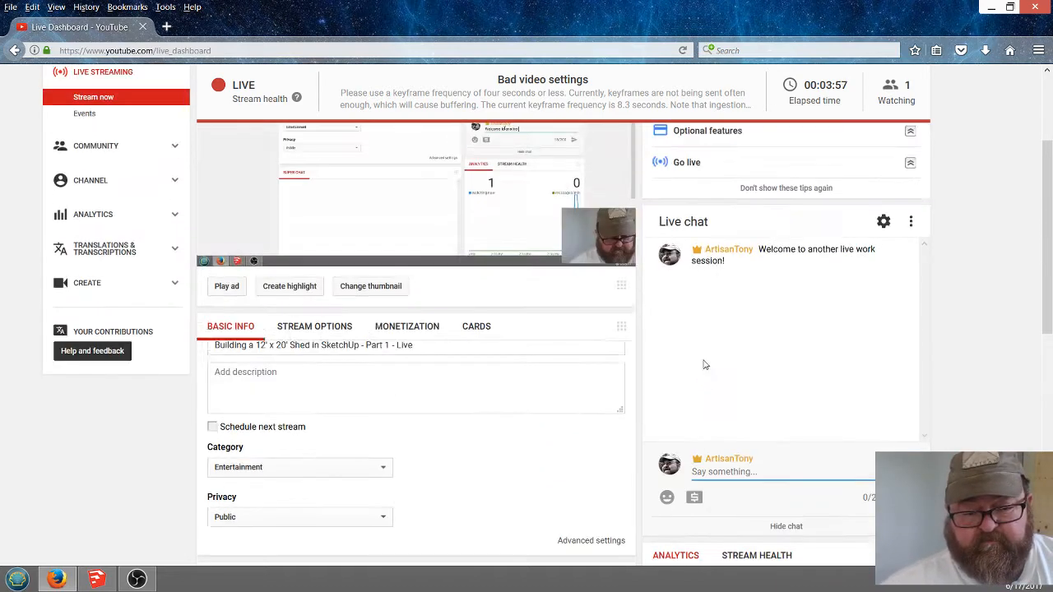
pyautogui.scroll(-2, 595, 404)
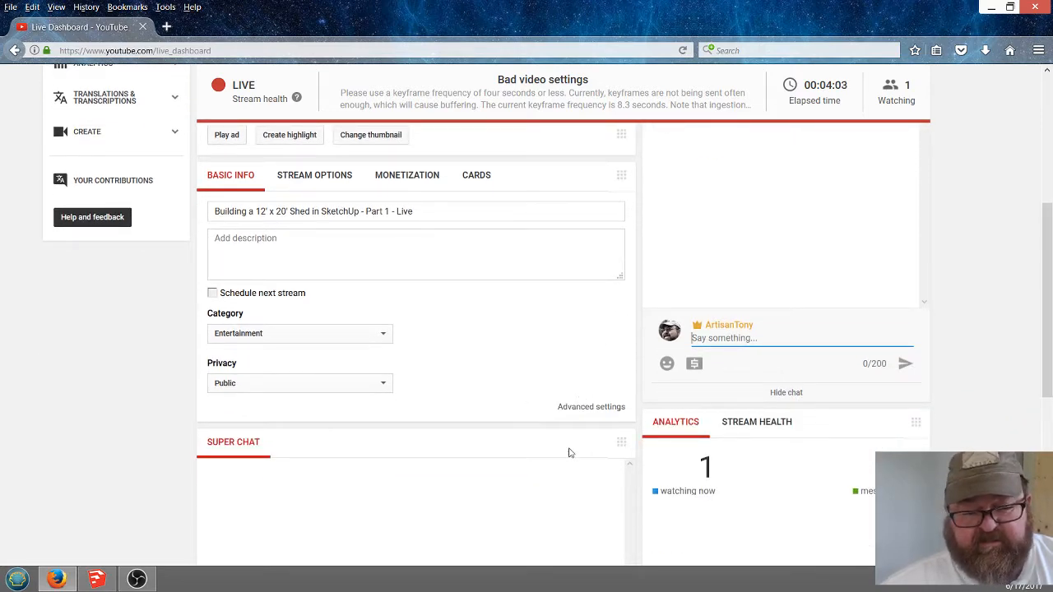
pyautogui.click(96, 579)
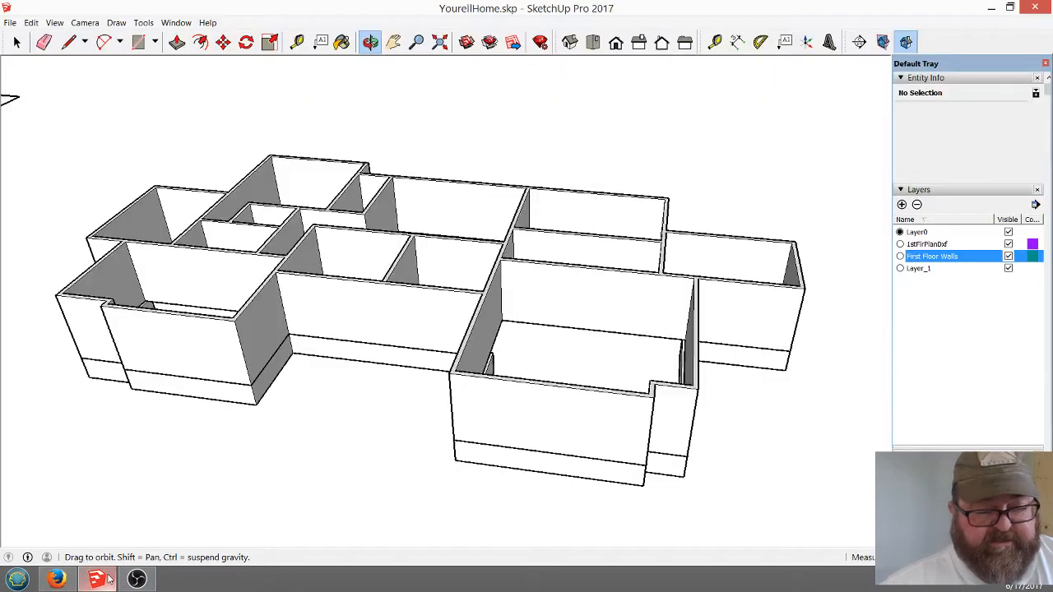
# Switch to OBS, move the webcam overlay to the lower-left corner of the streamed scene, and return to SketchUp
pyautogui.click(137, 579)
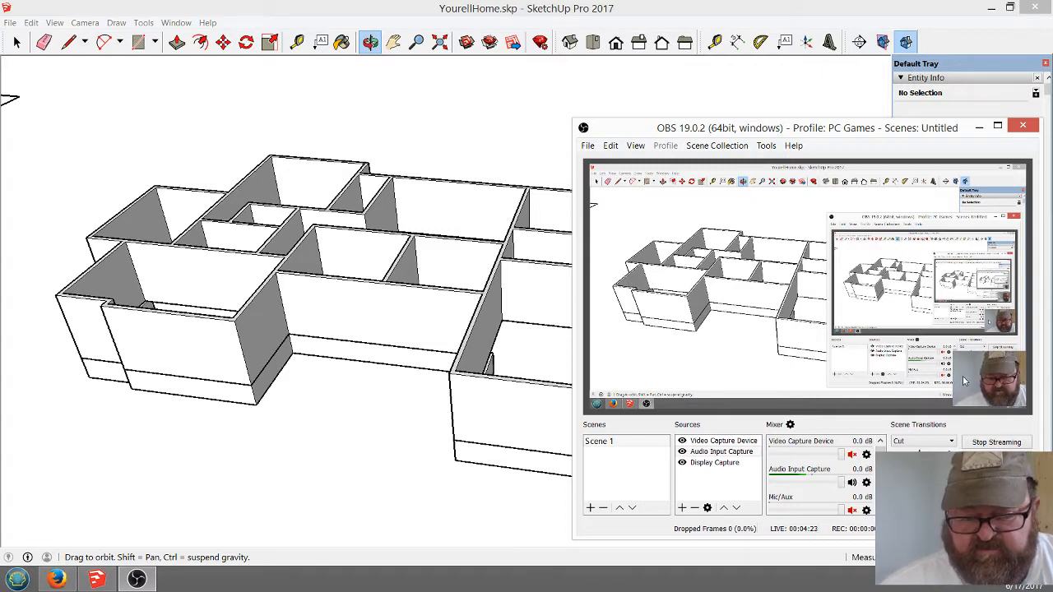
pyautogui.moveTo(967, 381); pyautogui.dragTo(603, 381)
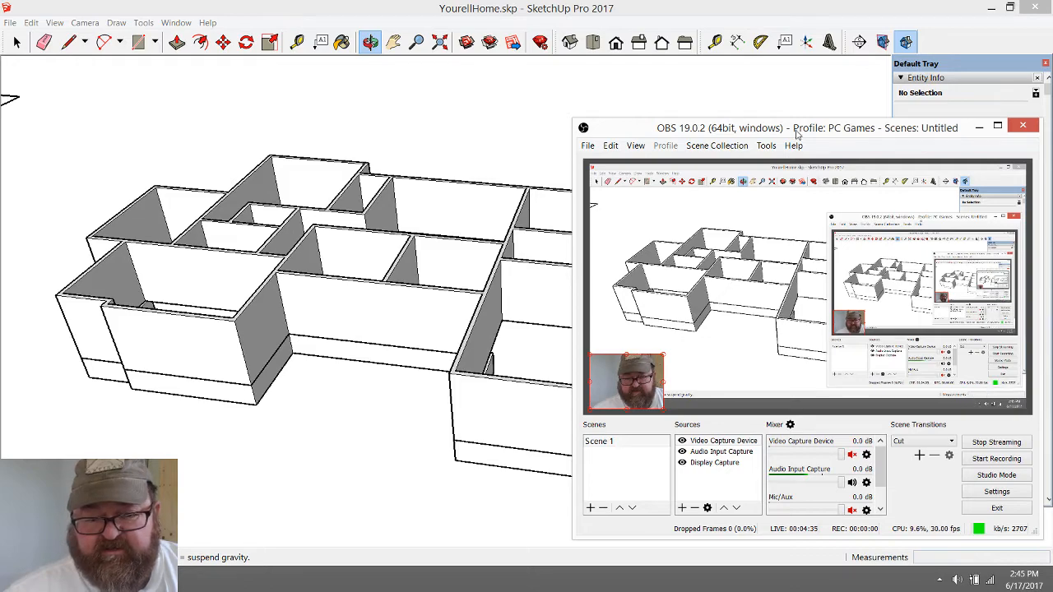
pyautogui.moveTo(797, 132)
pyautogui.mouseDown()
pyautogui.moveTo(801, 195)
pyautogui.moveTo(823, 144)
pyautogui.moveTo(813, 148)
pyautogui.mouseUp()
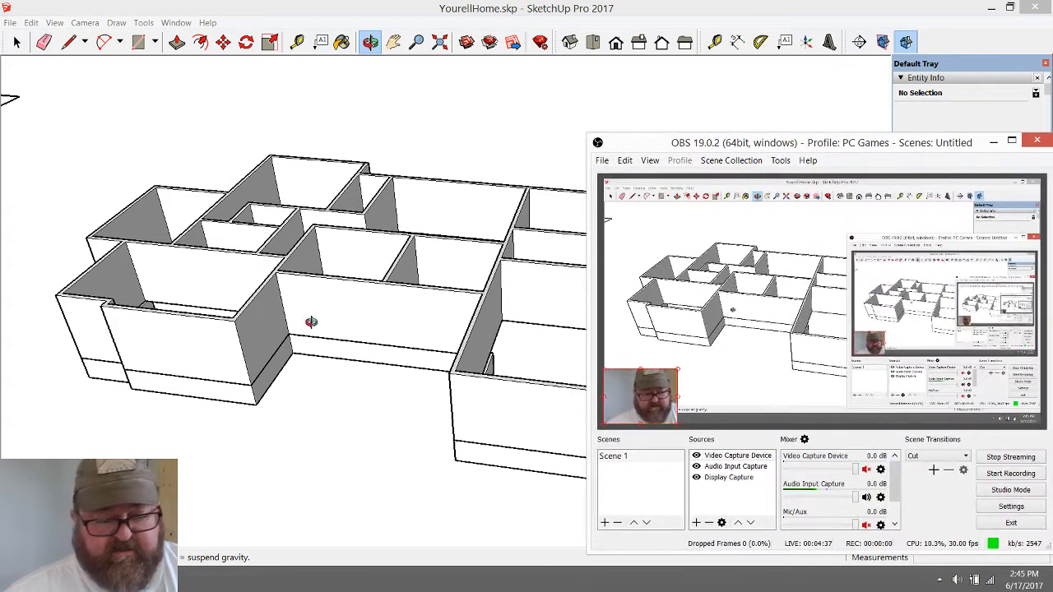
pyautogui.click(327, 399)
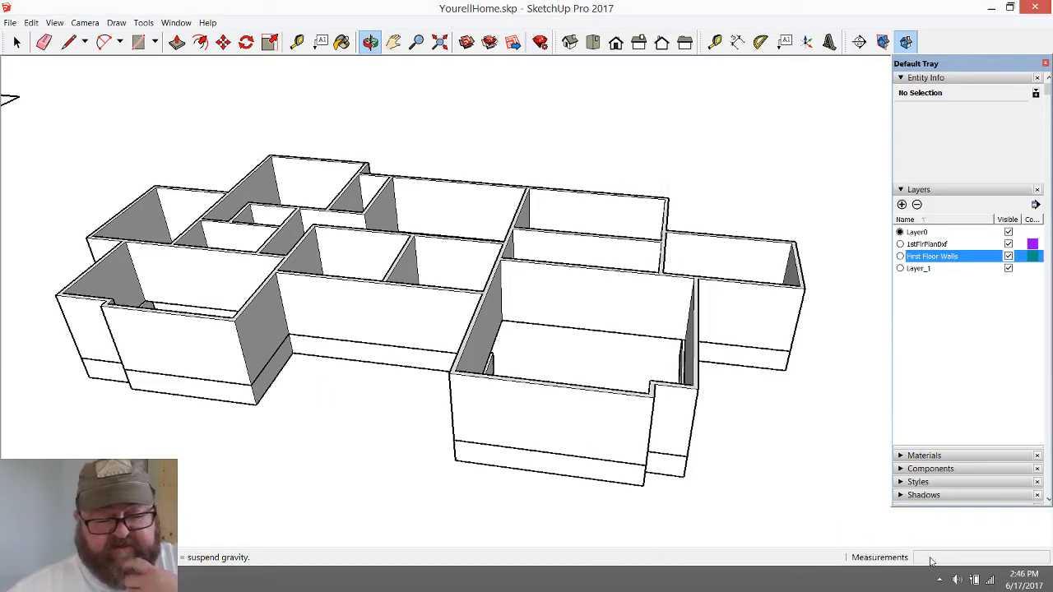
# Select the foundation walls group and add a new layer named Foundation
pyautogui.moveTo(557, 404); pyautogui.dragTo(543, 449)
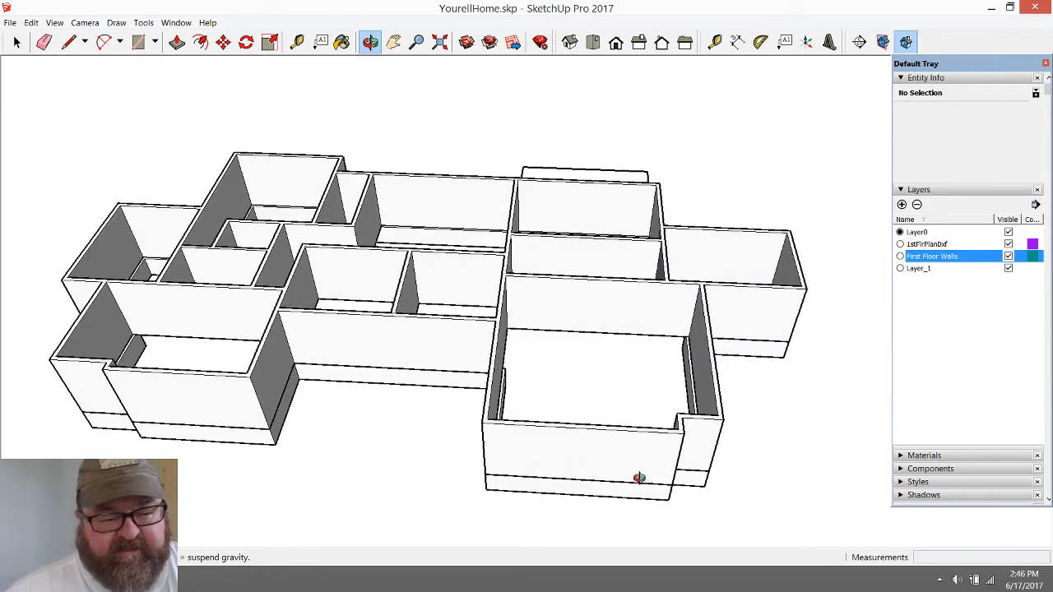
pyautogui.moveTo(640, 477)
pyautogui.mouseDown()
pyautogui.moveTo(419, 312)
pyautogui.moveTo(340, 279)
pyautogui.moveTo(264, 341)
pyautogui.moveTo(374, 345)
pyautogui.moveTo(680, 447)
pyautogui.moveTo(639, 430)
pyautogui.moveTo(543, 446)
pyautogui.moveTo(490, 255)
pyautogui.moveTo(439, 271)
pyautogui.moveTo(357, 256)
pyautogui.moveTo(334, 387)
pyautogui.moveTo(510, 386)
pyautogui.moveTo(510, 265)
pyautogui.moveTo(439, 214)
pyautogui.moveTo(458, 139)
pyautogui.moveTo(465, 153)
pyautogui.moveTo(447, 186)
pyautogui.moveTo(435, 345)
pyautogui.moveTo(437, 230)
pyautogui.mouseUp()
pyautogui.press('space')
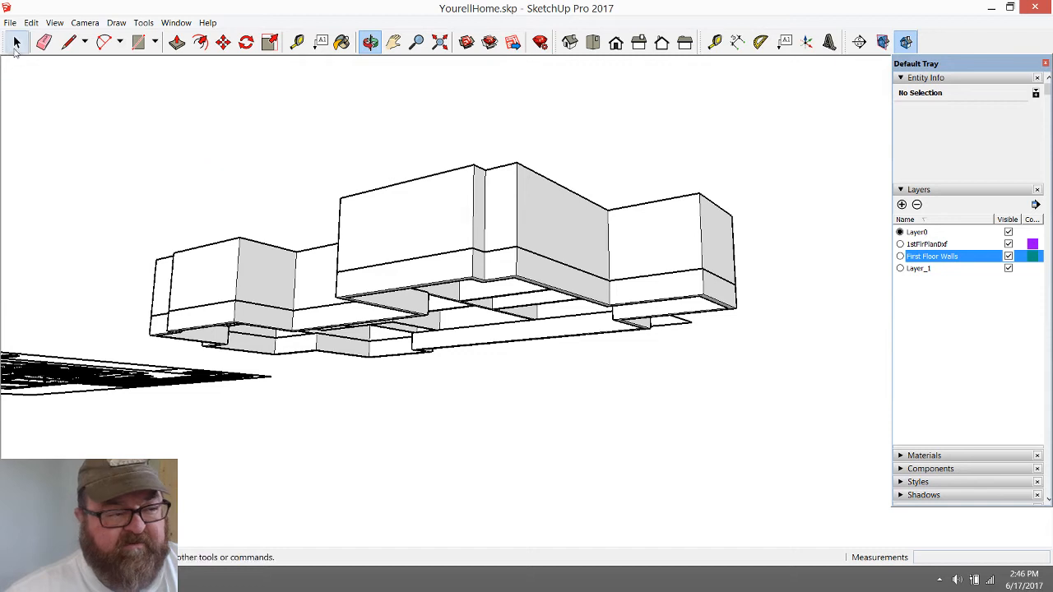
pyautogui.click(436, 269)
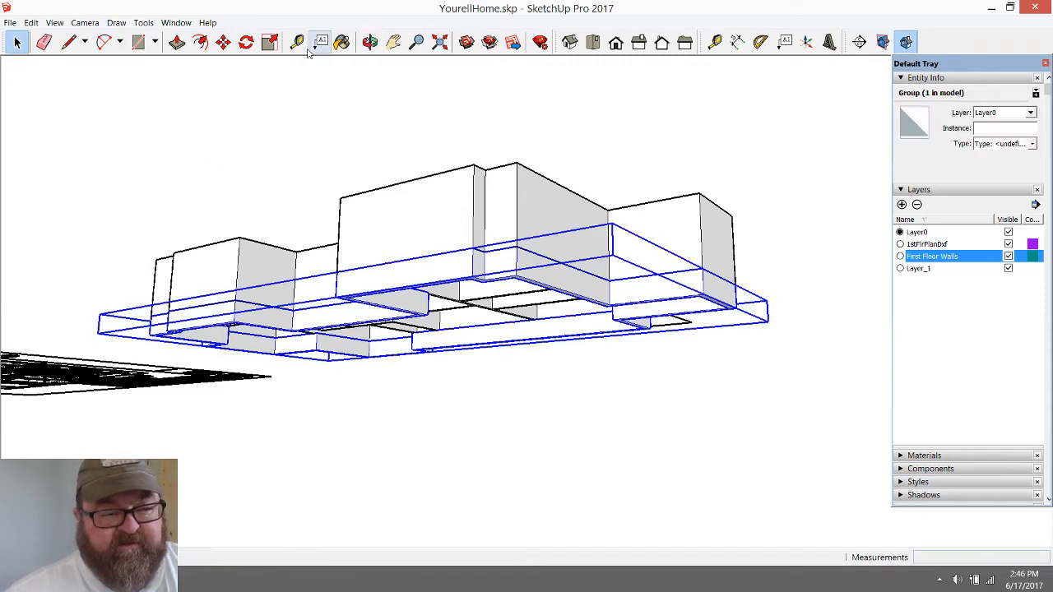
pyautogui.click(224, 41)
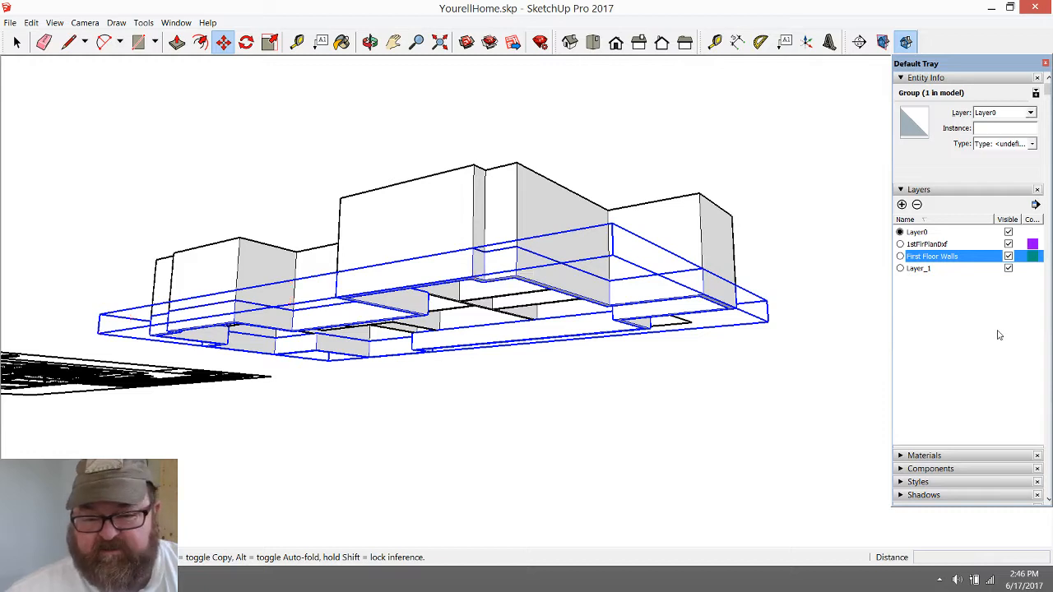
pyautogui.click(902, 204)
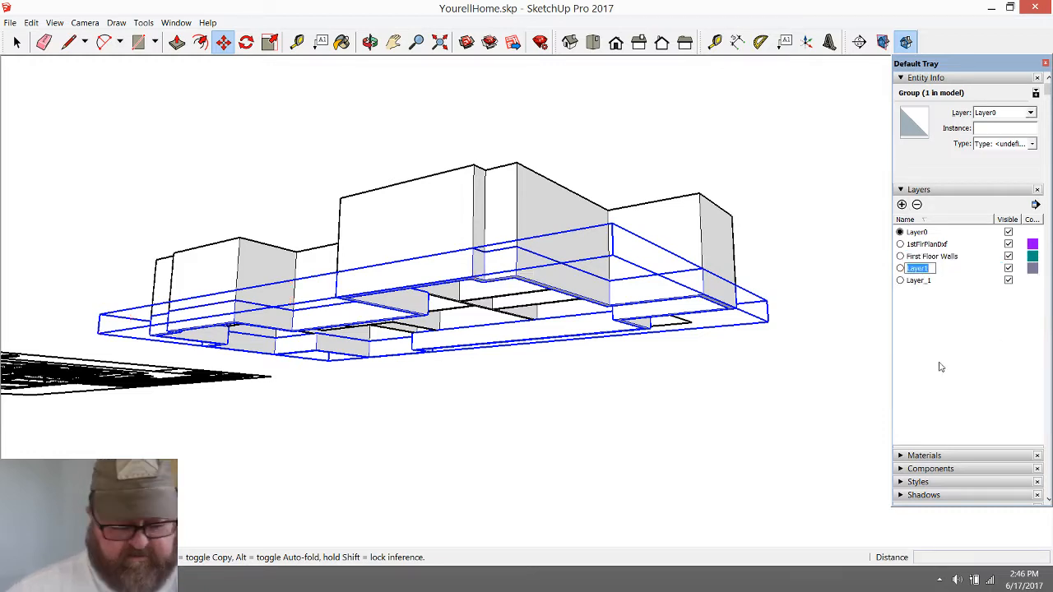
pyautogui.write('Four')
pyautogui.write('da')
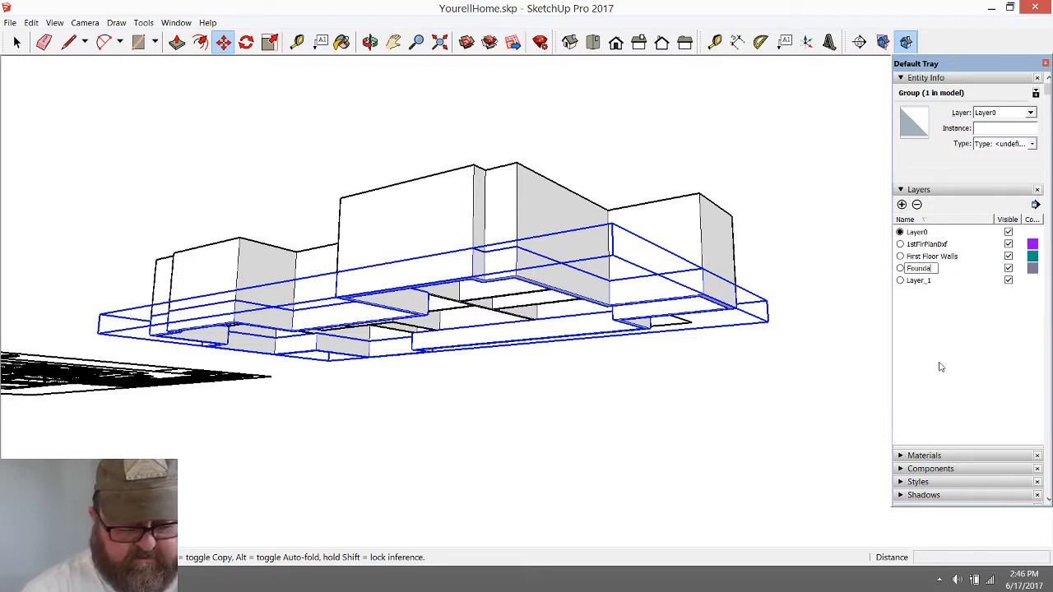
pyautogui.write('tion')
pyautogui.press('Return')
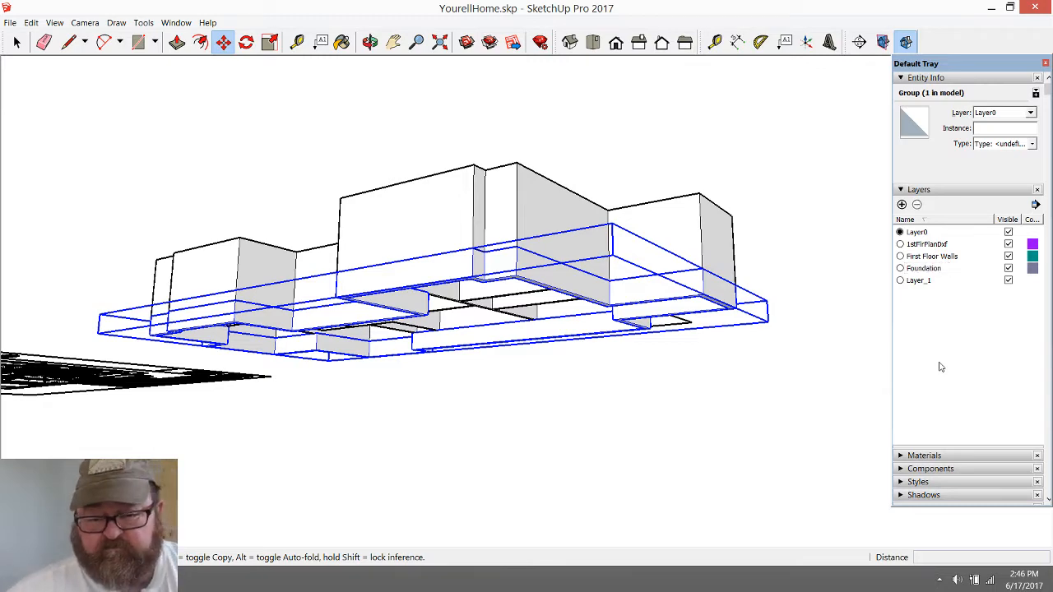
# Clear the foundation selection and check the layer assignments of the first-floor walls group and of a vertical corner edge inside it
pyautogui.click(560, 176)
pyautogui.press('Escape')
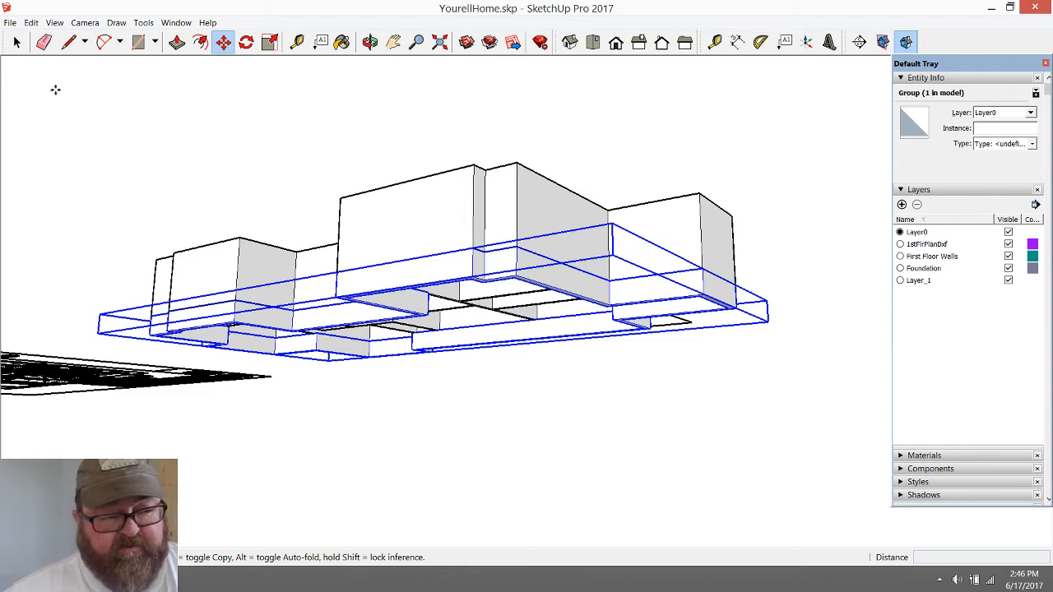
pyautogui.click(17, 42)
pyautogui.click(563, 161)
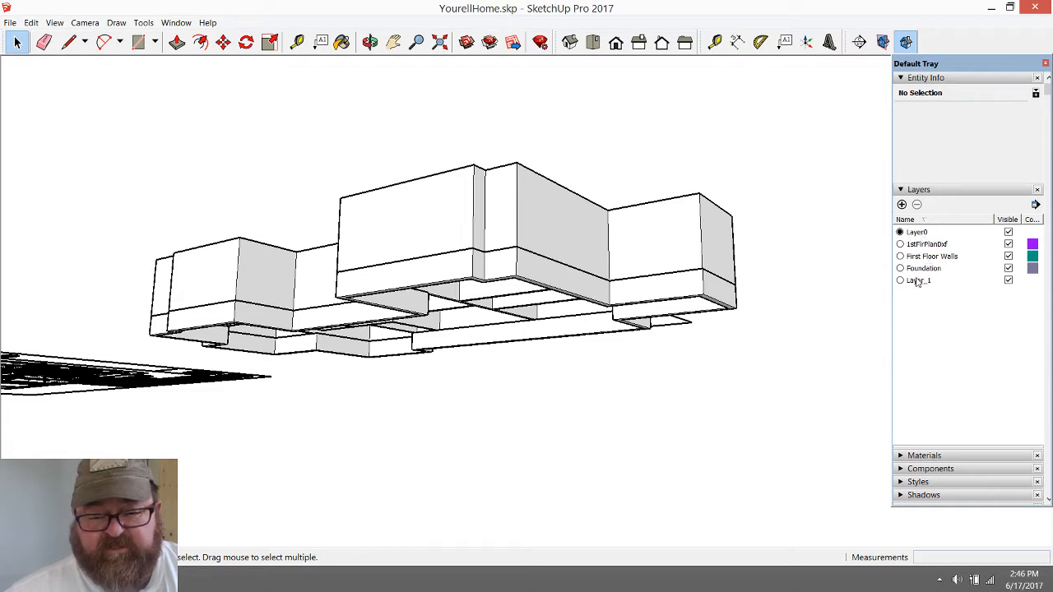
pyautogui.click(511, 217)
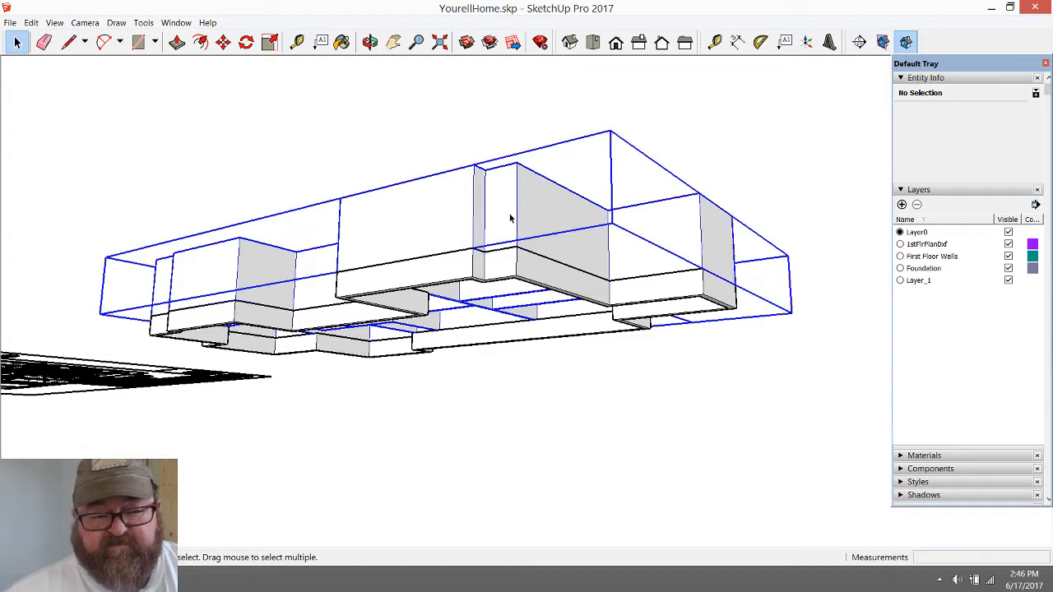
pyautogui.doubleClick(511, 217)
pyautogui.click(513, 212)
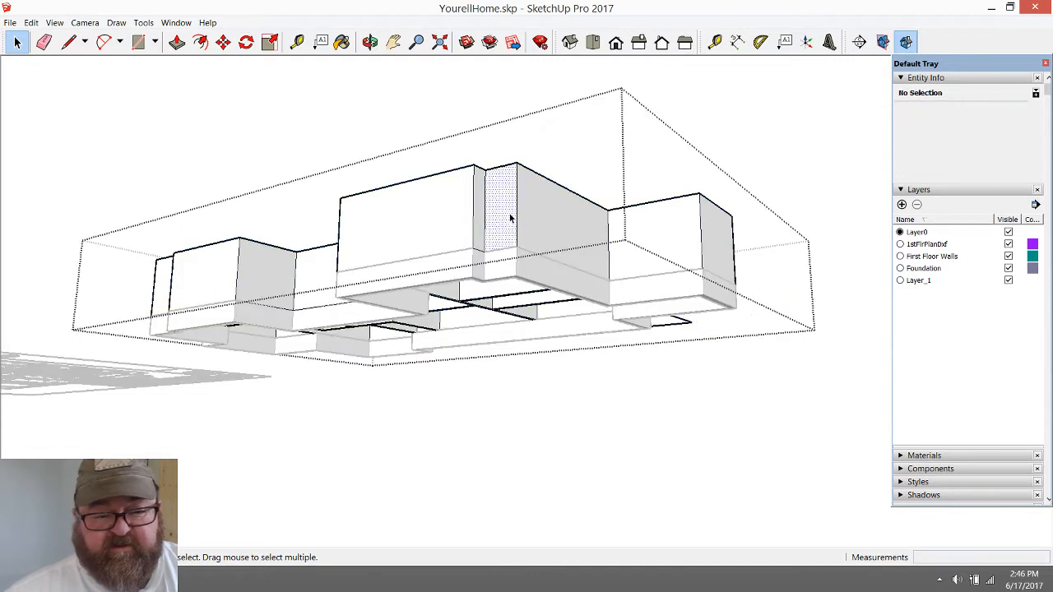
pyautogui.click(516, 199)
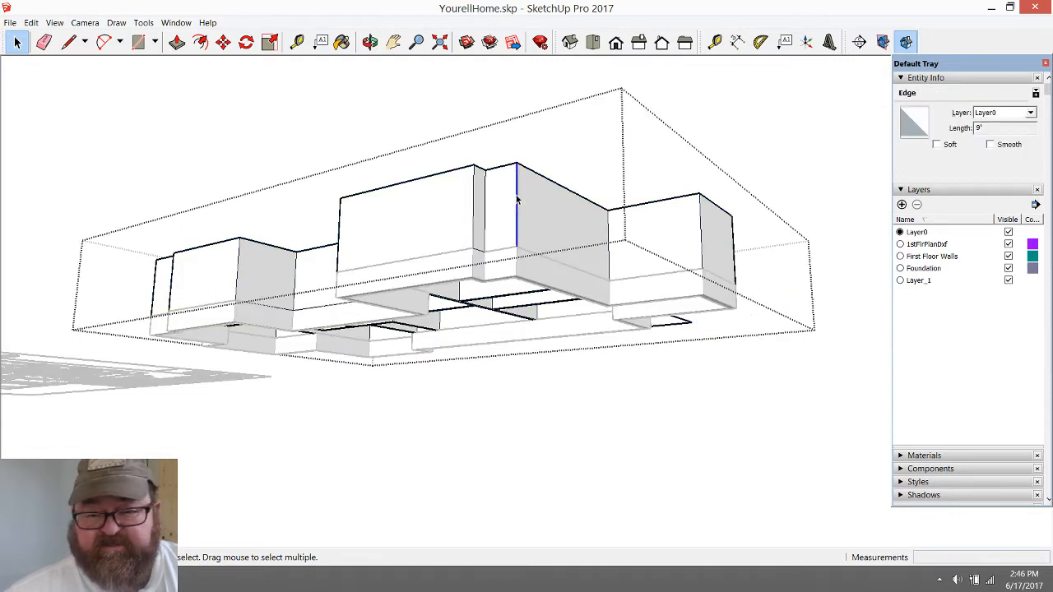
pyautogui.click(484, 102)
pyautogui.click(525, 195)
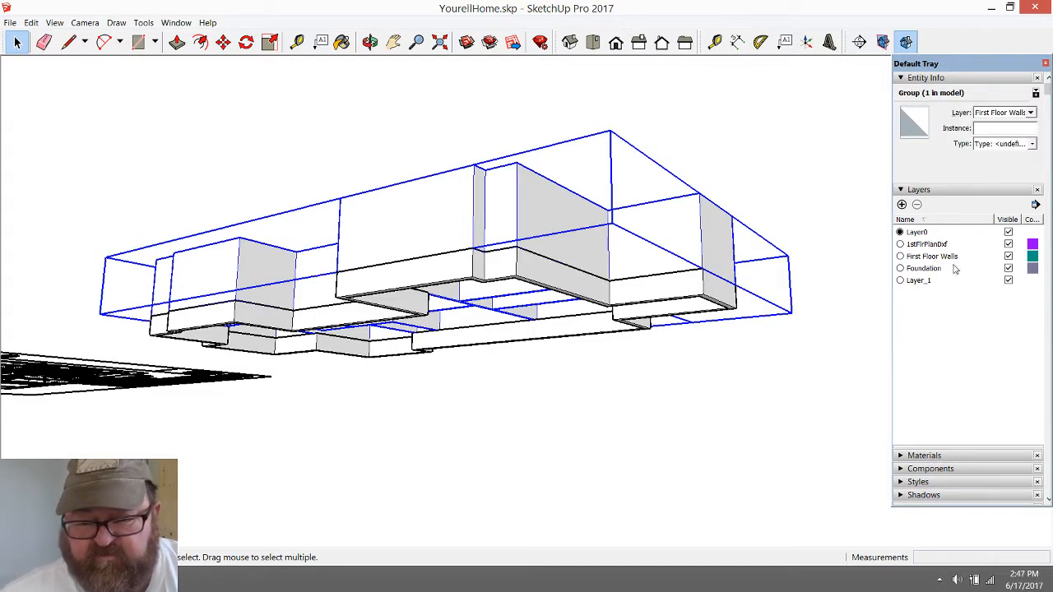
pyautogui.click(696, 158)
# Select the foundation walls group beneath the first-floor walls
pyautogui.click(460, 267)
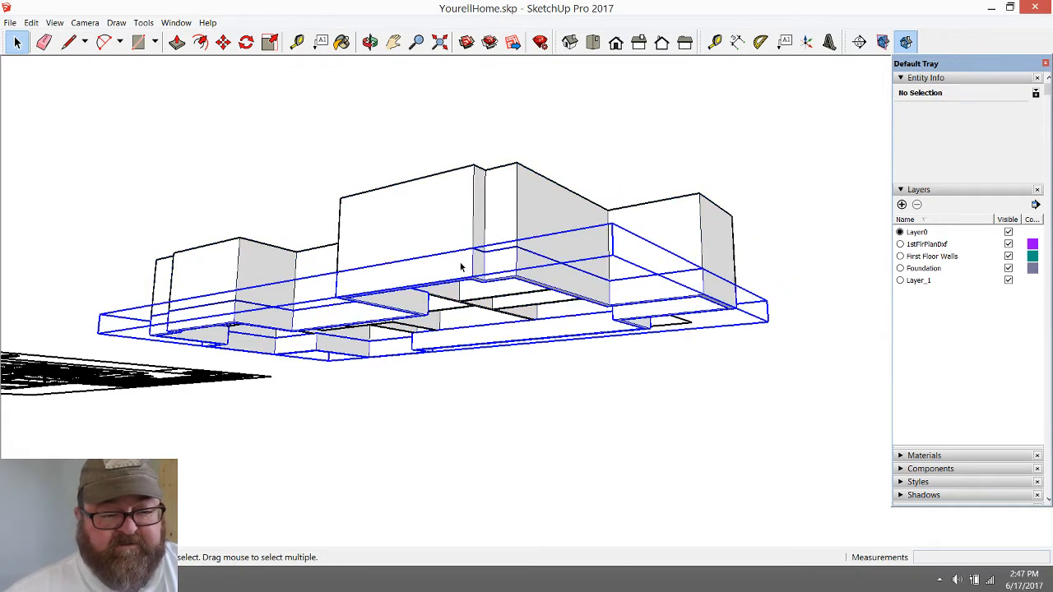
pyautogui.scroll(1, 477, 278)
pyautogui.scroll(-1, 560, 309)
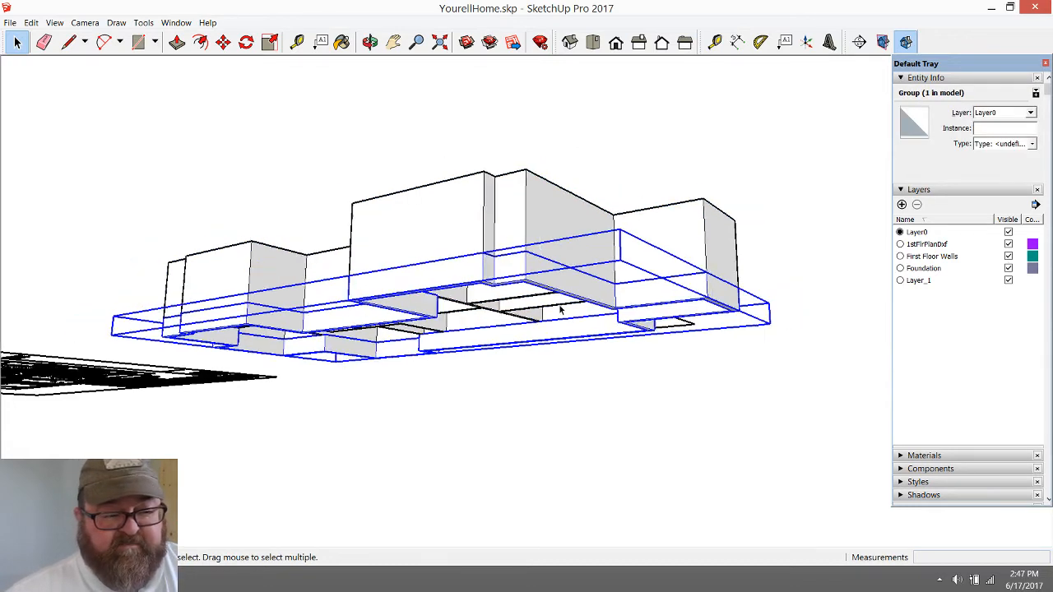
pyautogui.scroll(1, 476, 263)
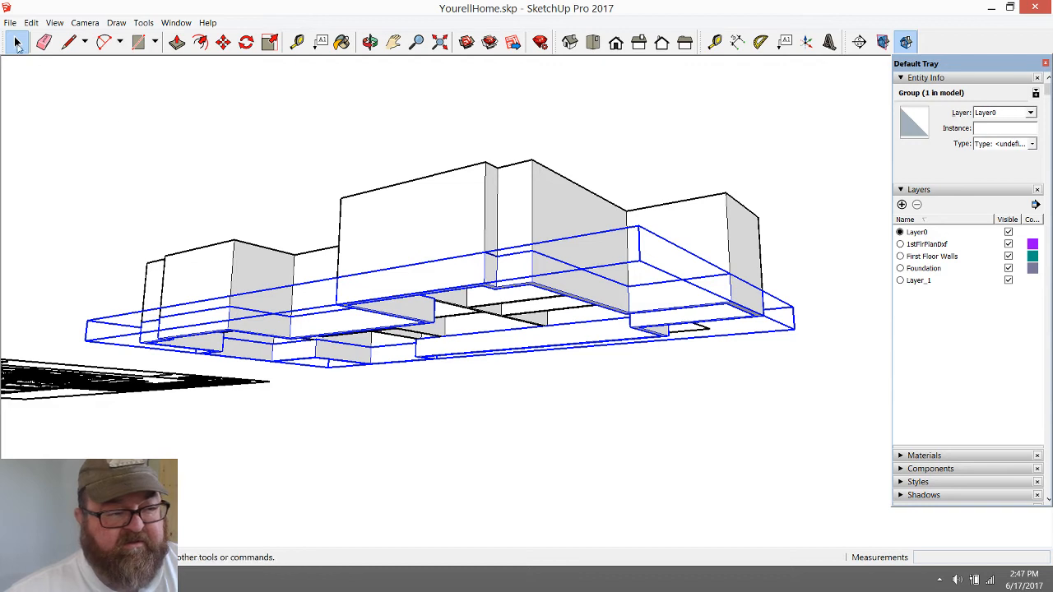
pyautogui.click(222, 42)
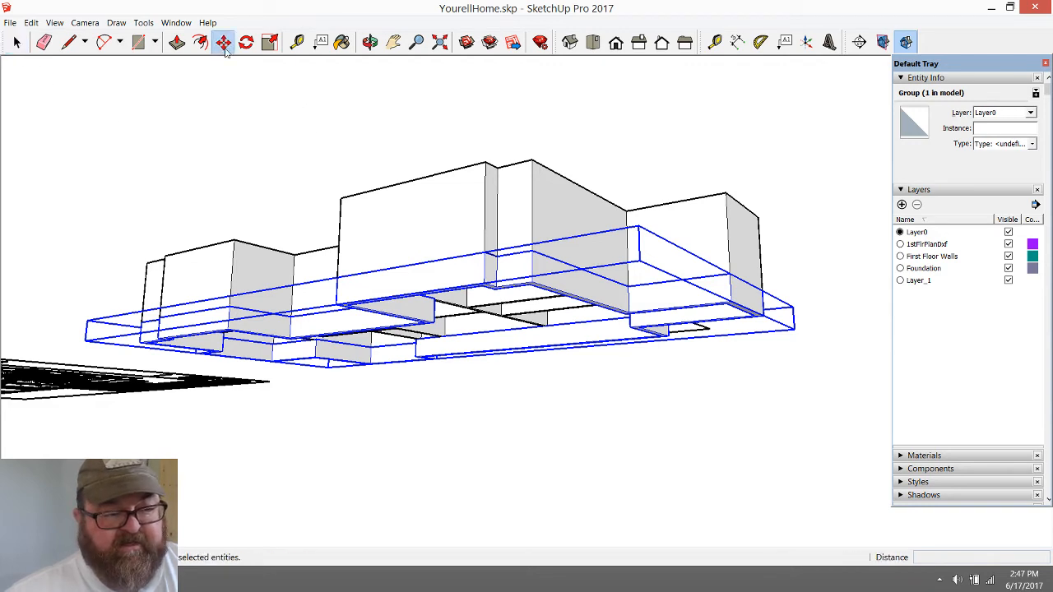
pyautogui.click(483, 283)
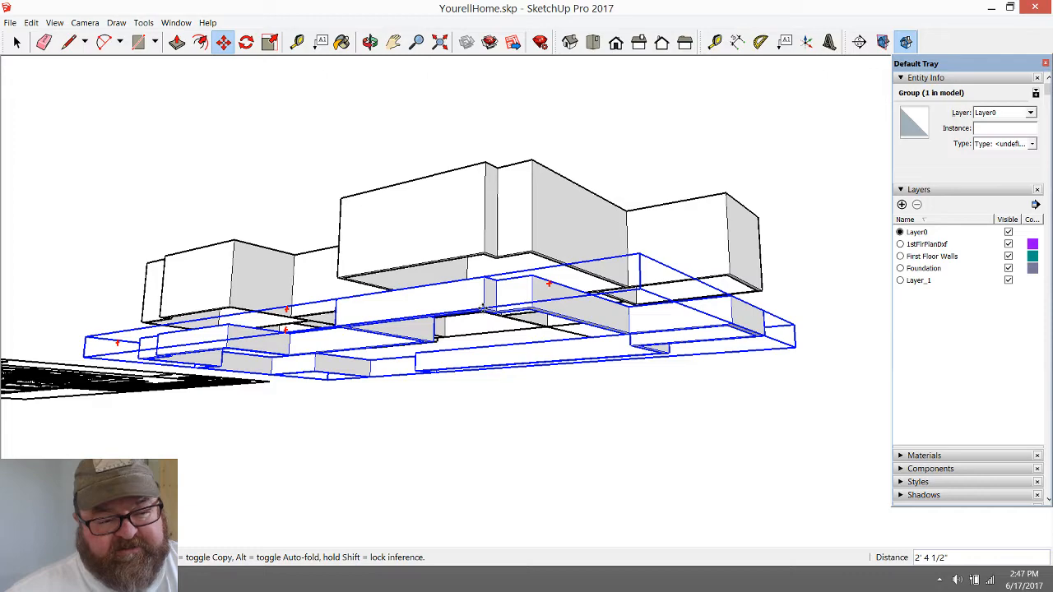
pyautogui.press('Escape')
# Move the foundation walls group straight down by 18.75 along the blue axis, starting from a top front corner
pyautogui.click(371, 42)
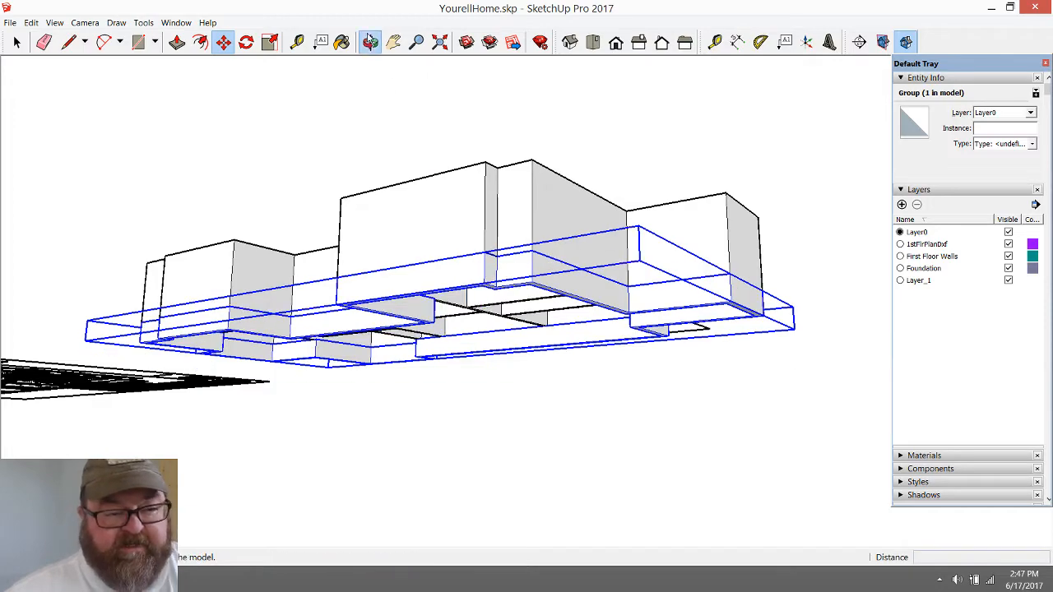
pyautogui.moveTo(455, 256); pyautogui.dragTo(433, 326)
pyautogui.scroll(2, 487, 356)
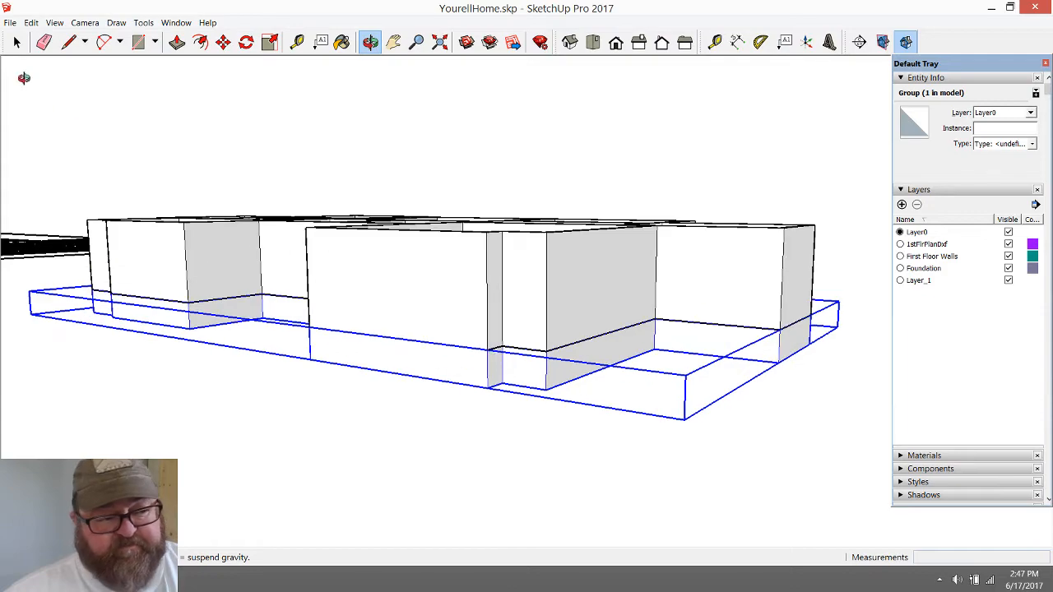
pyautogui.click(16, 42)
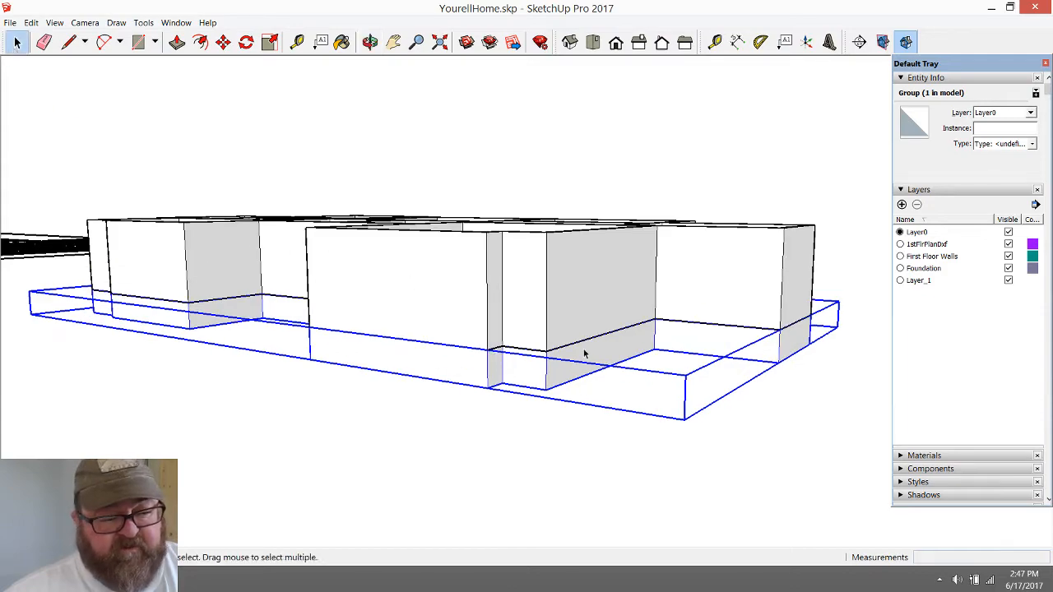
pyautogui.click(370, 42)
pyautogui.moveTo(477, 370); pyautogui.dragTo(367, 214)
pyautogui.scroll(1, 407, 224)
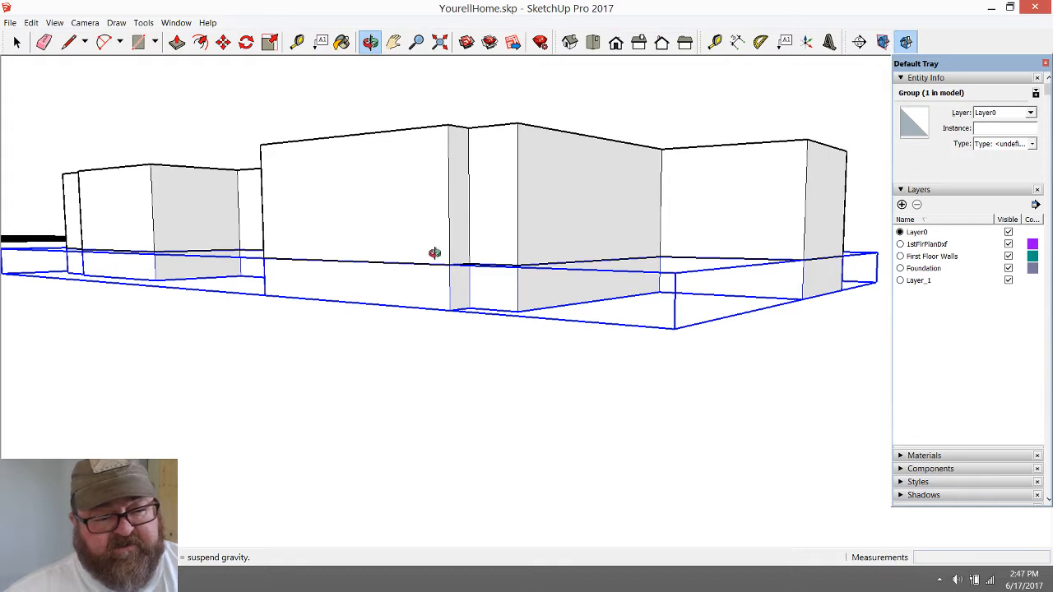
pyautogui.click(16, 42)
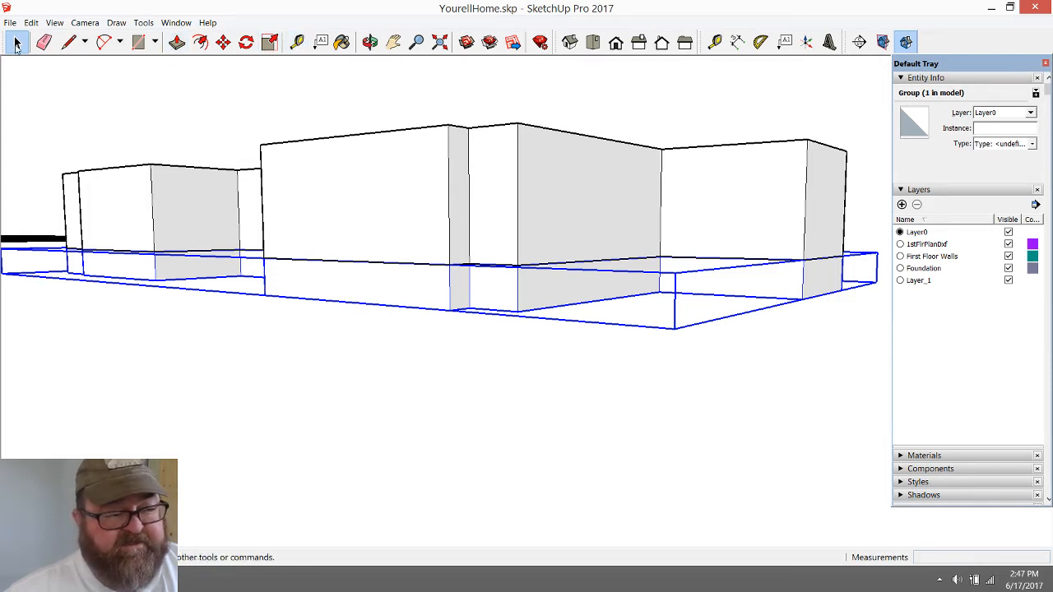
pyautogui.click(224, 42)
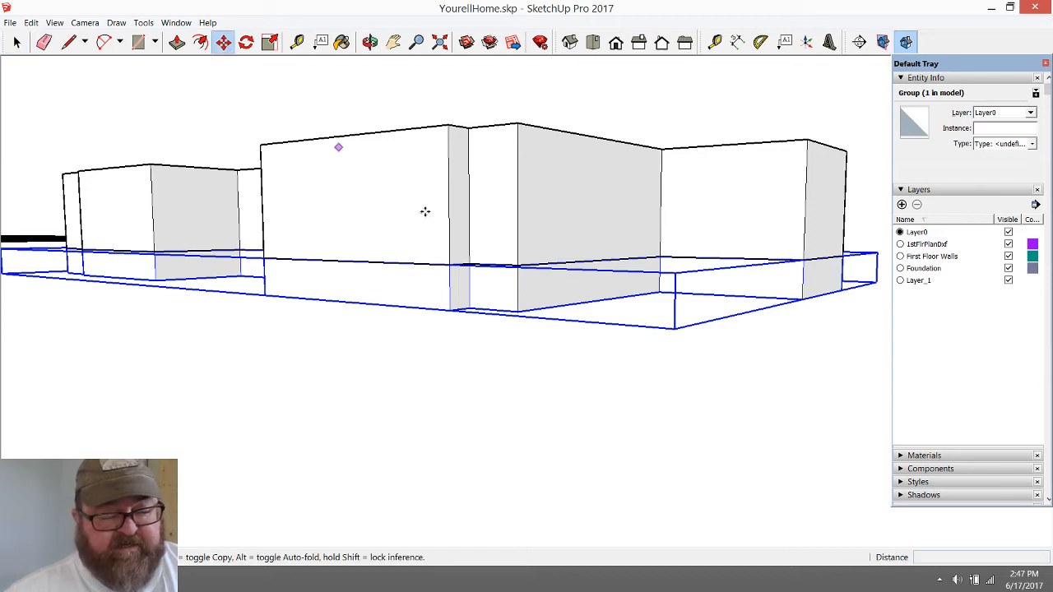
pyautogui.click(450, 261)
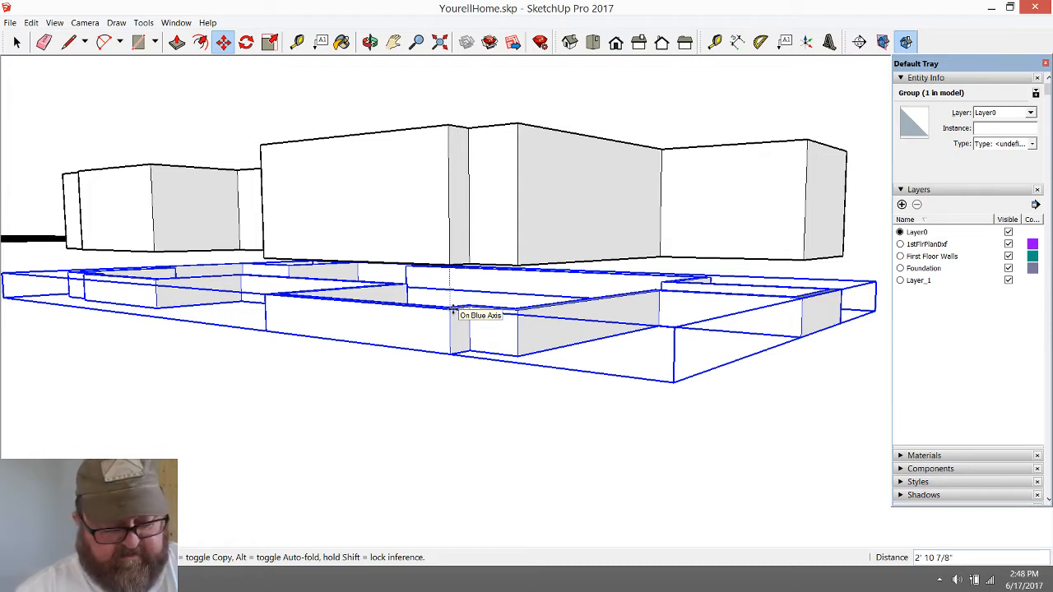
pyautogui.write('.')
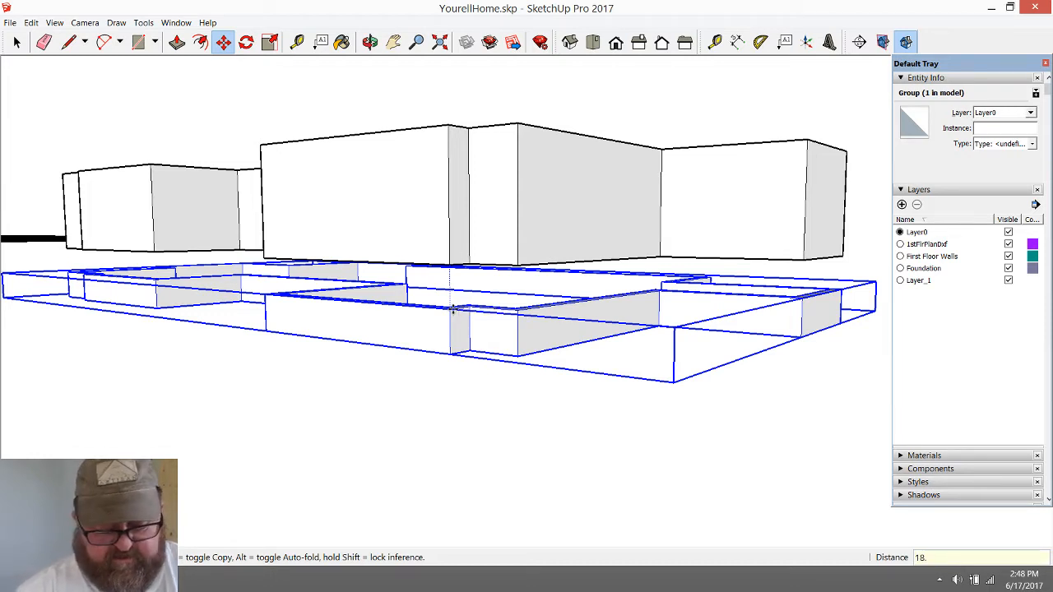
pyautogui.write('75')
pyautogui.press('Return')
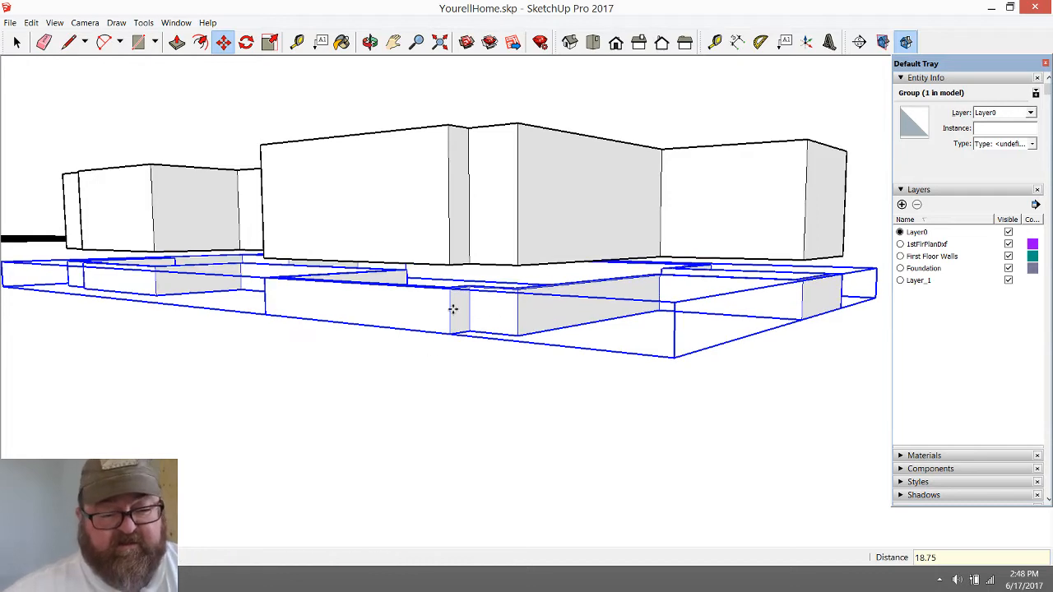
# Inspect the gap between the foundation and the first-floor walls from below, and clear the selection
pyautogui.click(370, 41)
pyautogui.moveTo(379, 120); pyautogui.dragTo(348, 118)
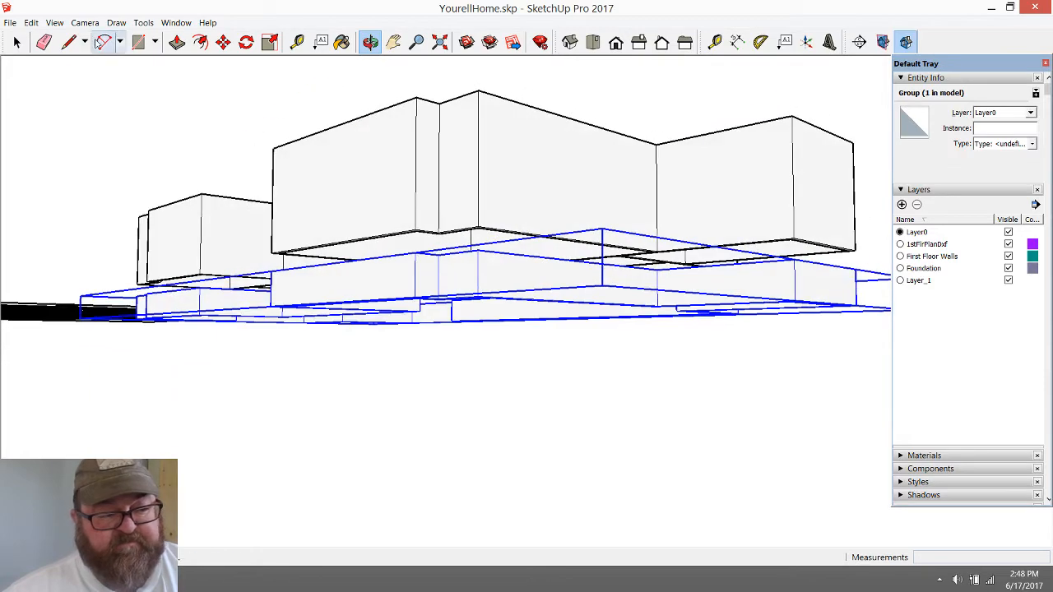
pyautogui.click(16, 41)
pyautogui.click(157, 98)
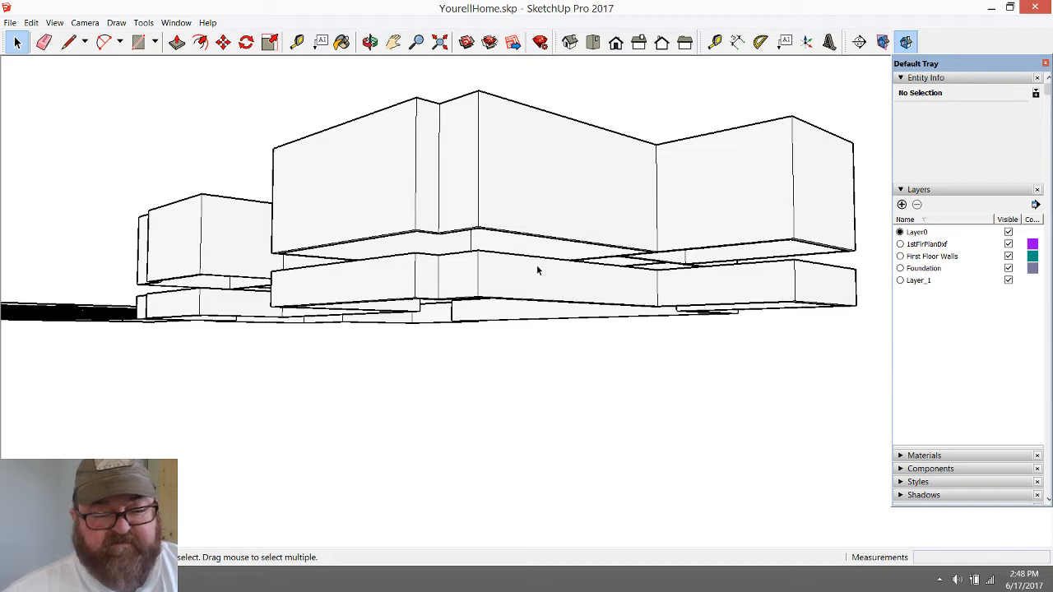
# Turn off the Foundation layer's visibility and assign the foundation walls group to the Foundation layer
pyautogui.click(1009, 268)
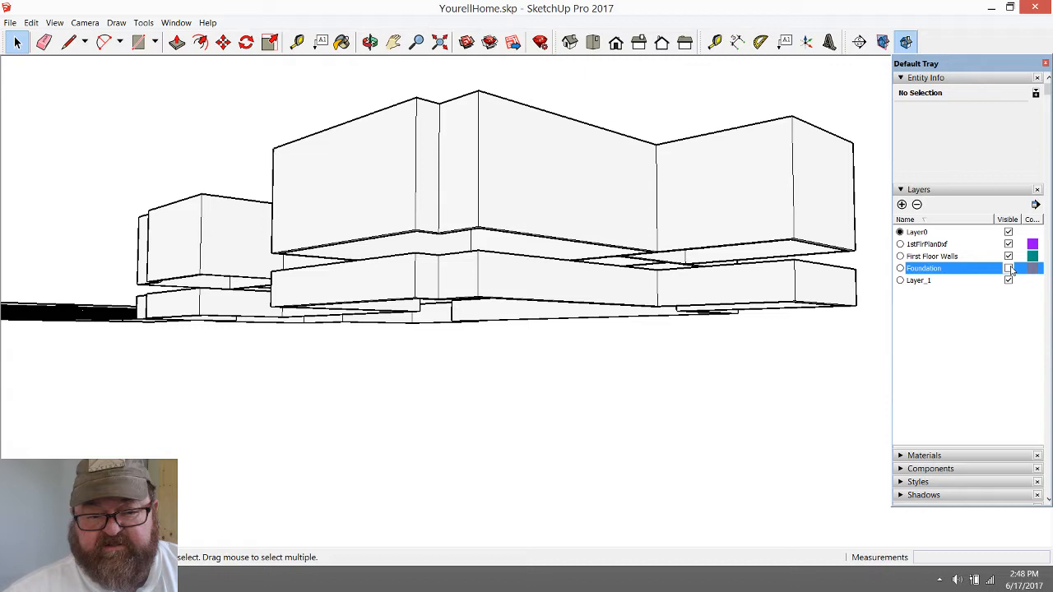
pyautogui.click(585, 296)
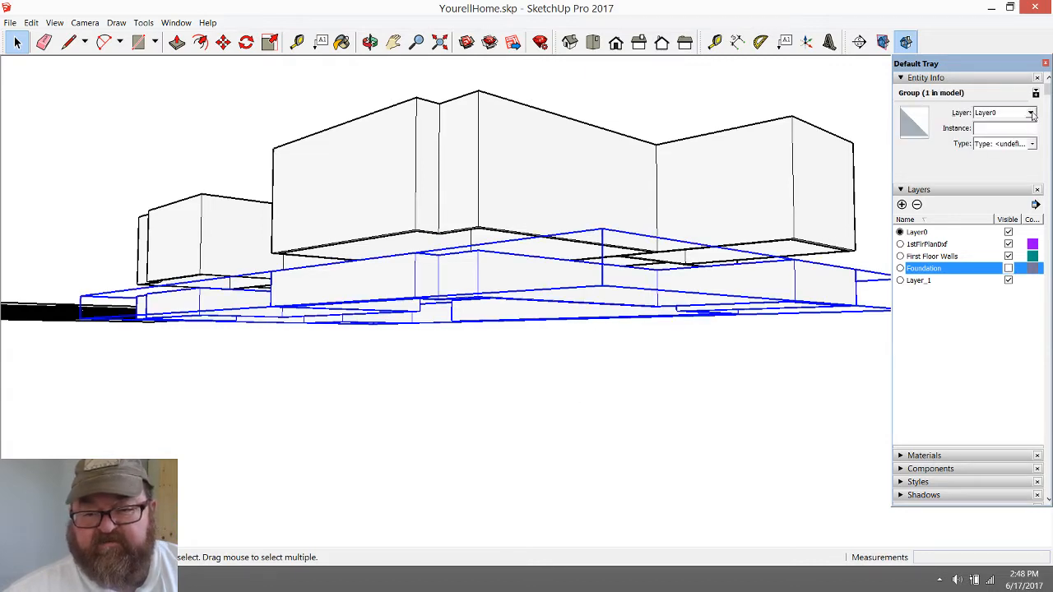
pyautogui.click(1031, 114)
pyautogui.click(1000, 148)
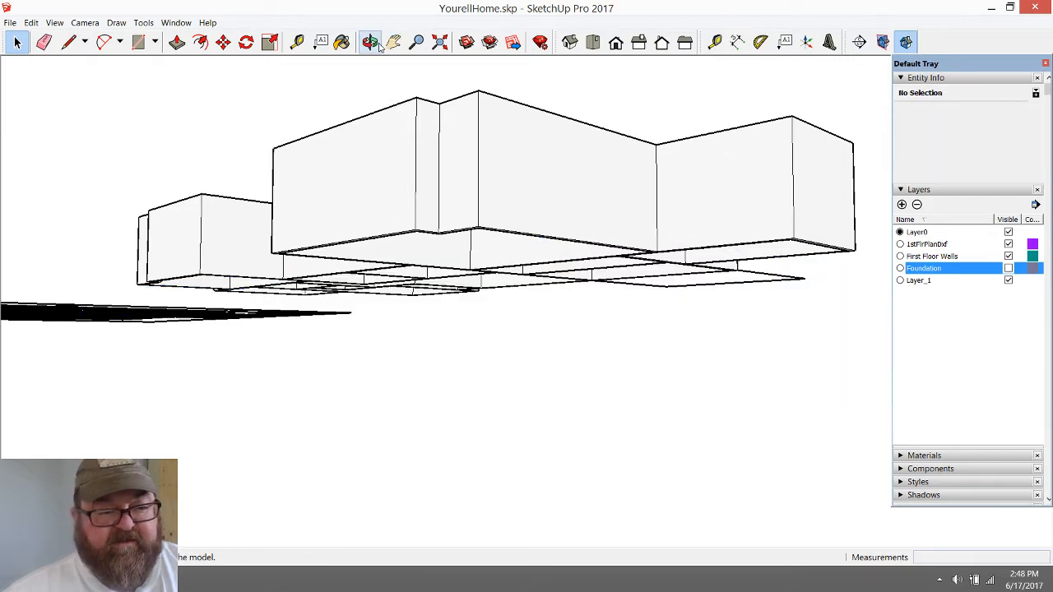
# From below, start outlining the first-floor walls with the Line tool, from the upper-left wing's inner corner past its jog to the outer corner
pyautogui.moveTo(400, 200); pyautogui.dragTo(595, 123, button='middle')
pyautogui.scroll(3, 336, 164)
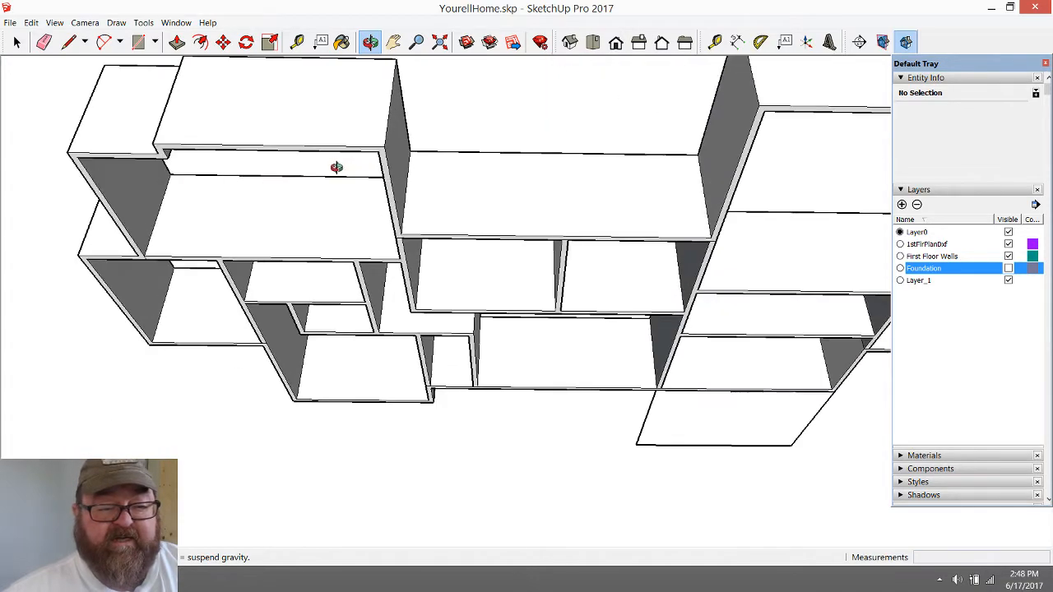
pyautogui.scroll(2, 354, 133)
pyautogui.scroll(-5, 278, 270)
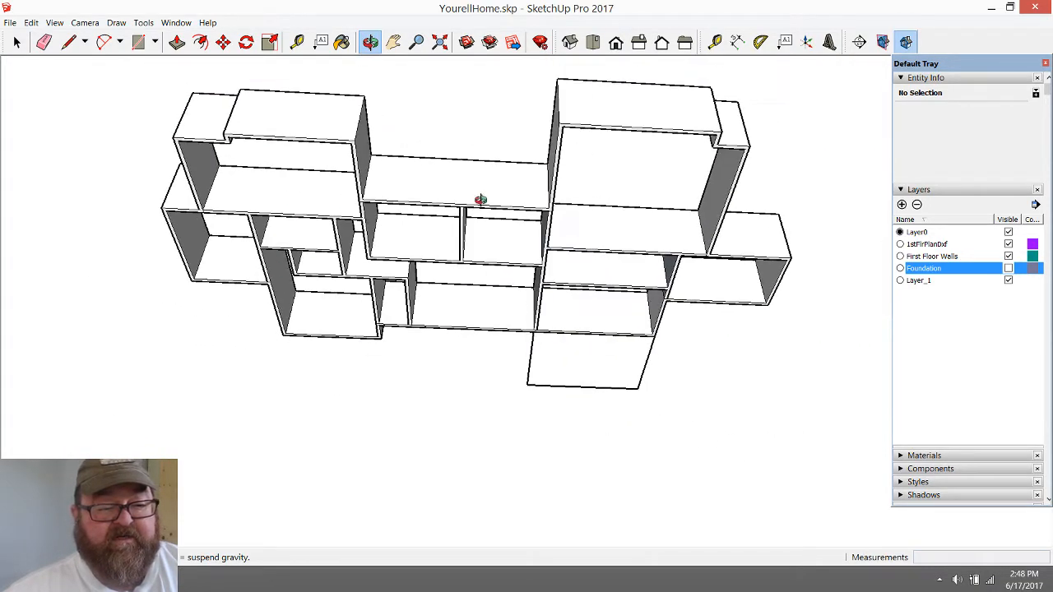
pyautogui.moveTo(481, 200); pyautogui.dragTo(459, 69, button='middle')
pyautogui.scroll(1, 459, 69)
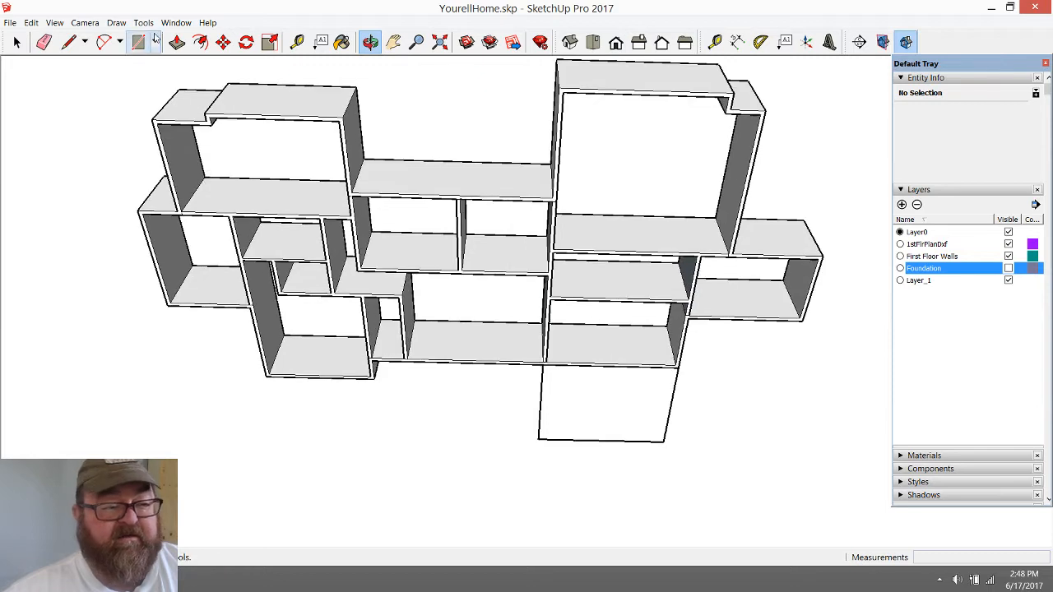
pyautogui.click(69, 41)
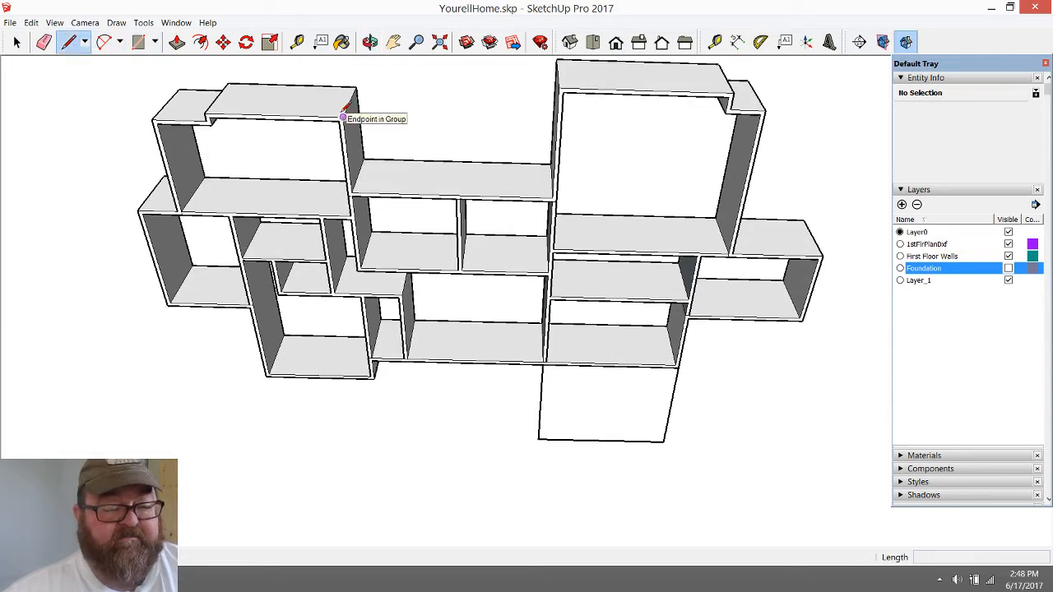
pyautogui.click(343, 116)
pyautogui.click(204, 112)
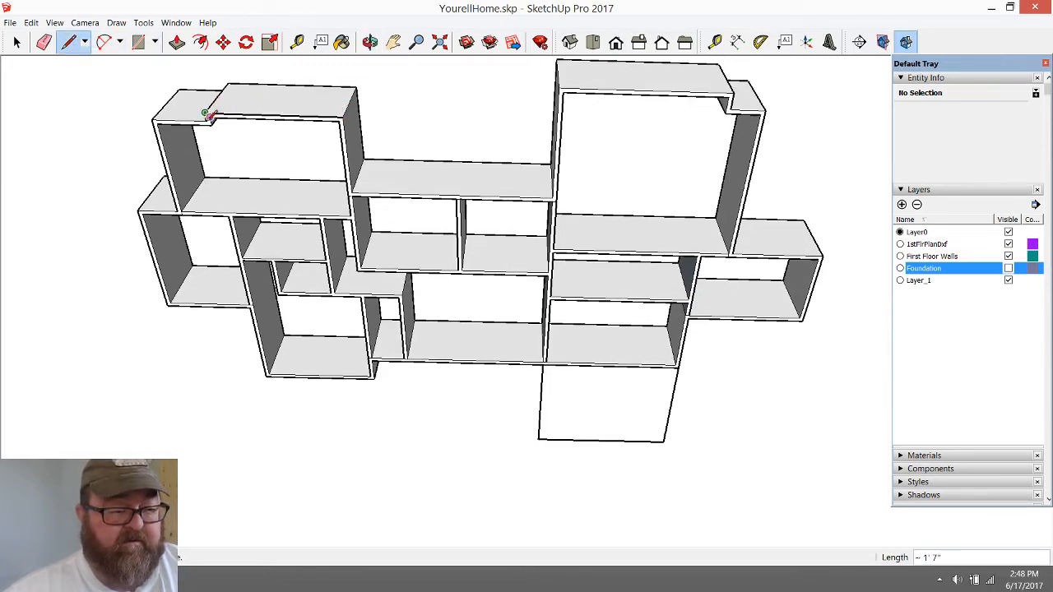
pyautogui.scroll(2, 206, 119)
pyautogui.scroll(1, 205, 113)
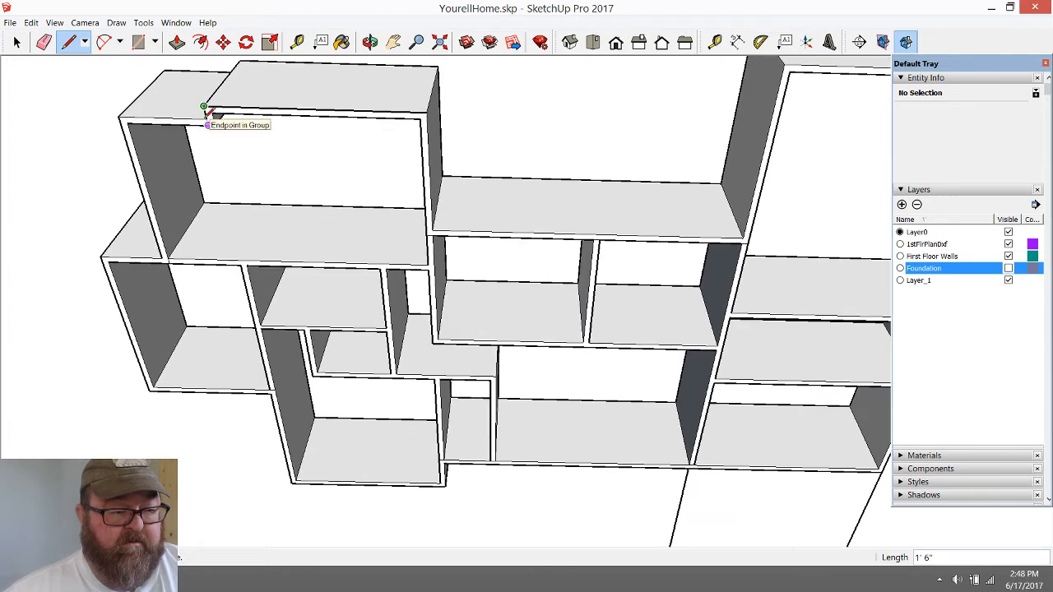
pyautogui.click(205, 117)
pyautogui.click(121, 118)
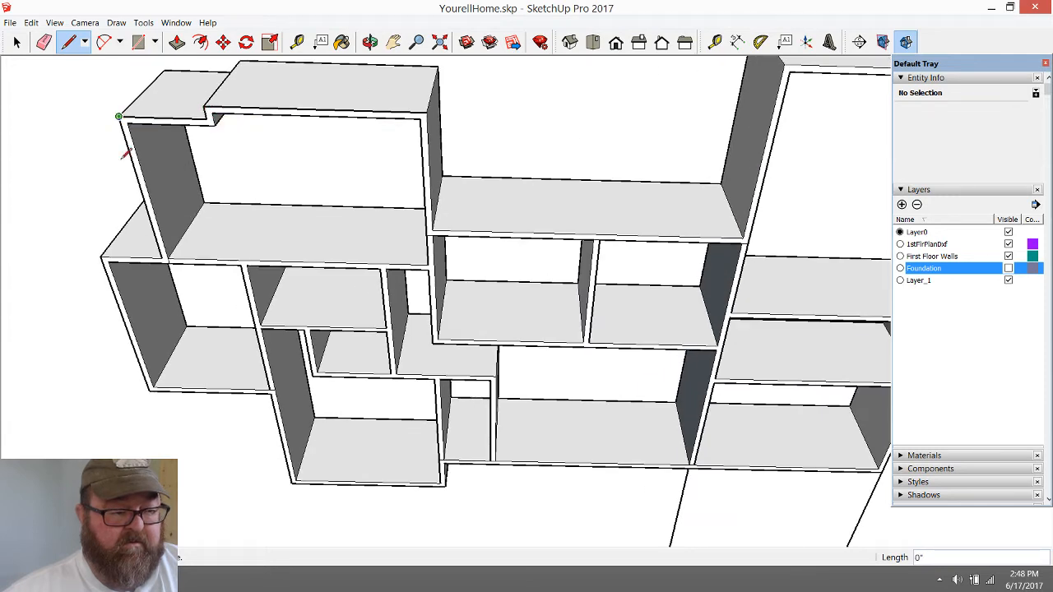
# Continue the outline down the left wing, around the projecting side room and the lower room, to the jog at the long wall
pyautogui.click(162, 257)
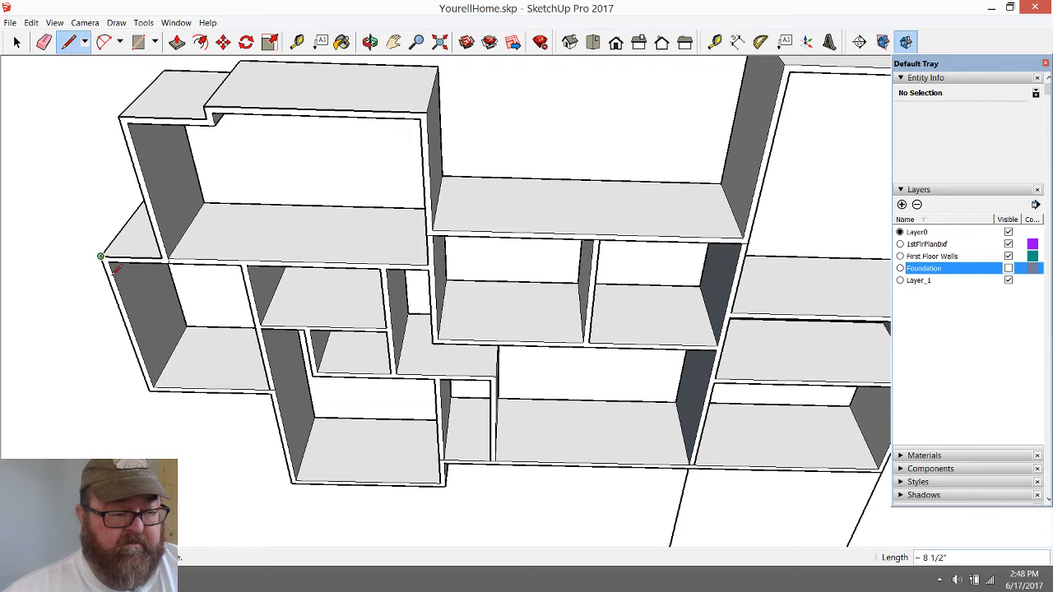
pyautogui.click(101, 256)
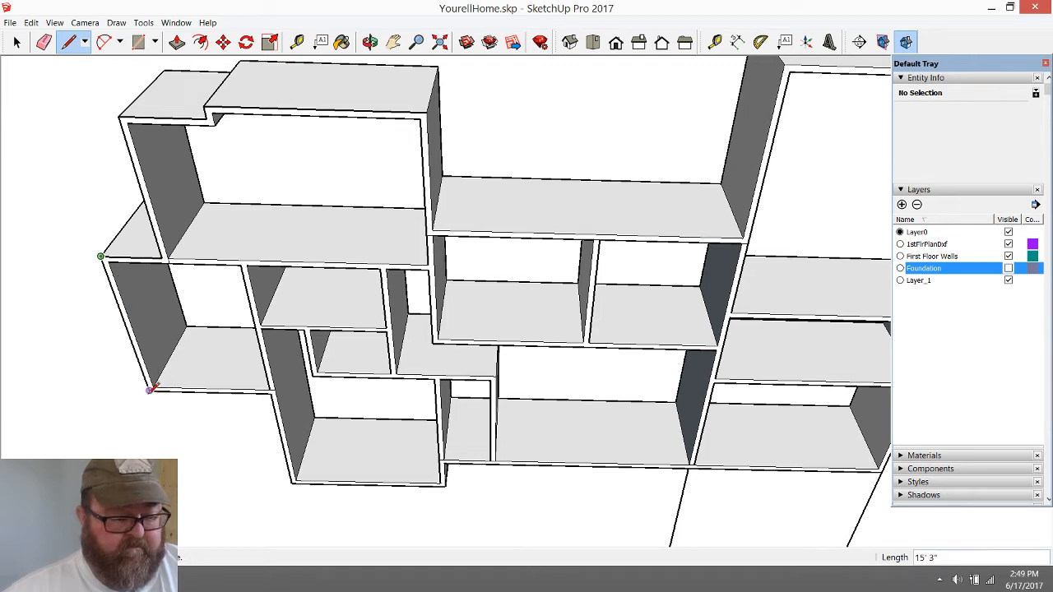
pyautogui.click(149, 389)
pyautogui.click(271, 392)
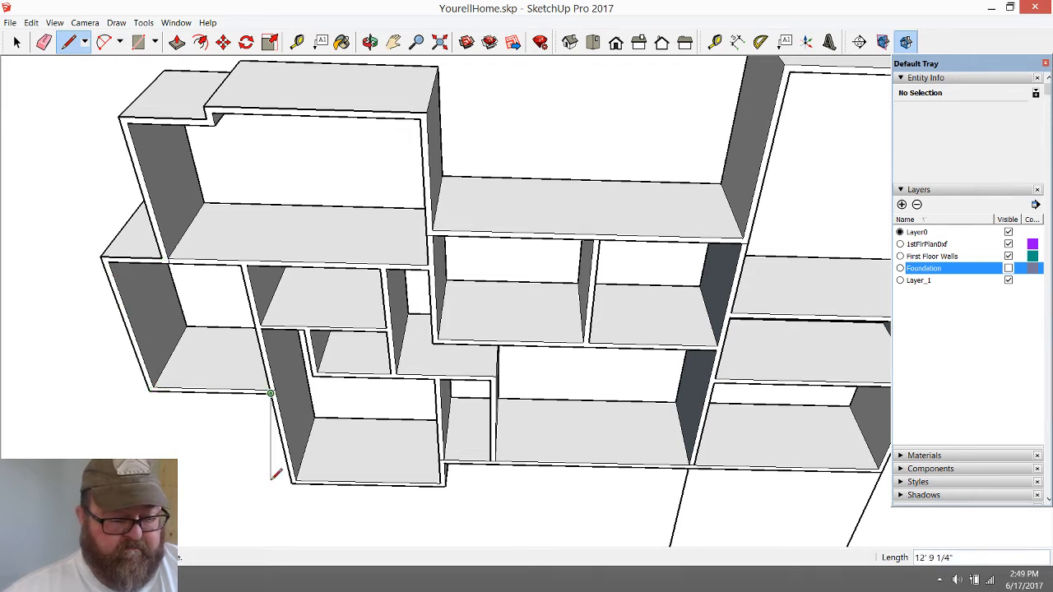
pyautogui.click(292, 483)
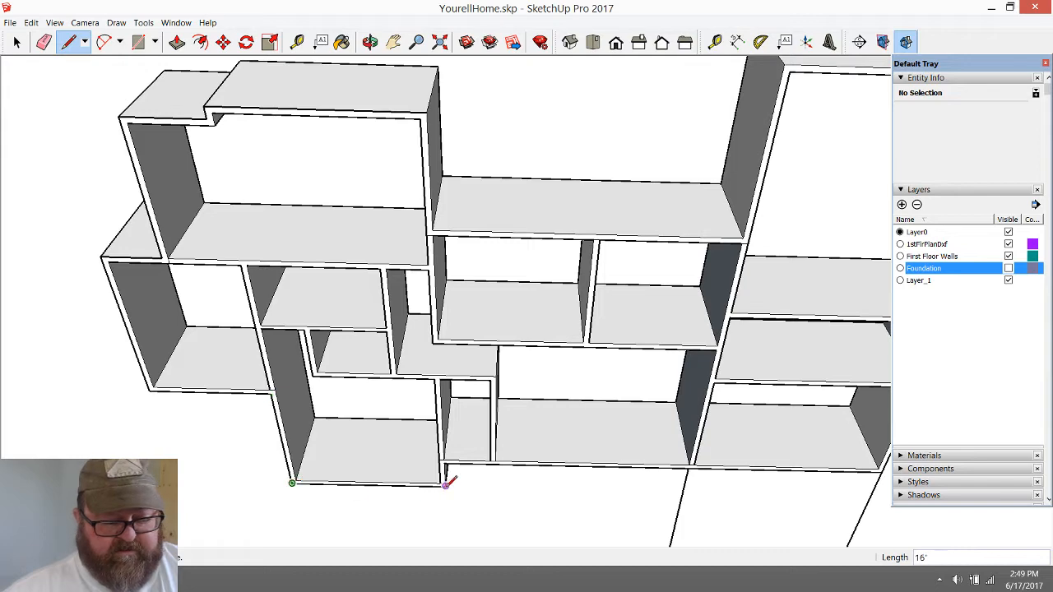
pyautogui.click(444, 462)
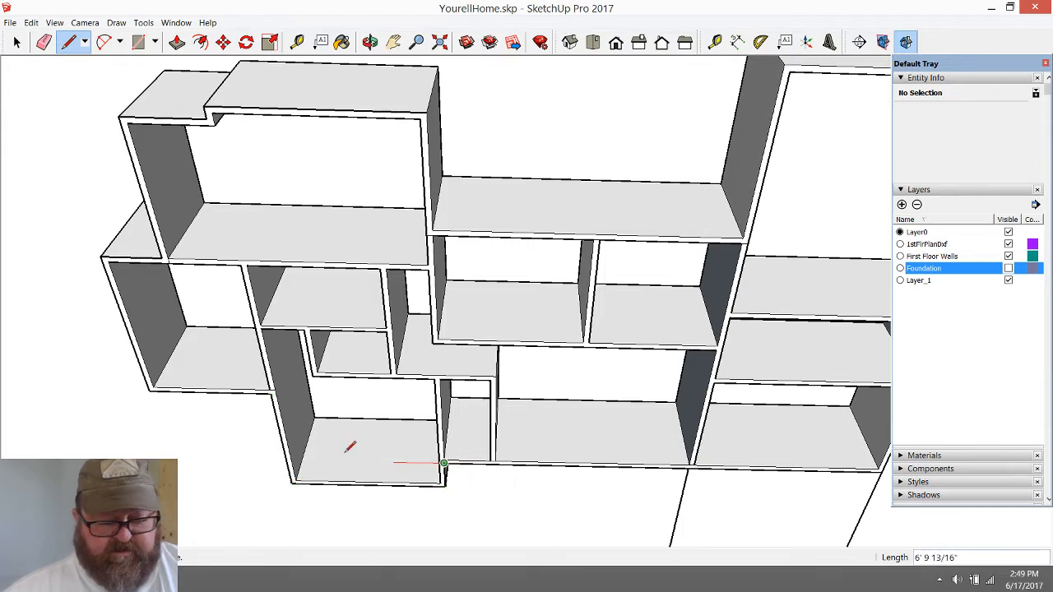
# Extend the outline along the long lower wall and around the outer corners of the small room projecting on the right
pyautogui.scroll(-2, 290, 436)
pyautogui.scroll(2, 787, 533)
pyautogui.scroll(2, 793, 527)
pyautogui.click(695, 439)
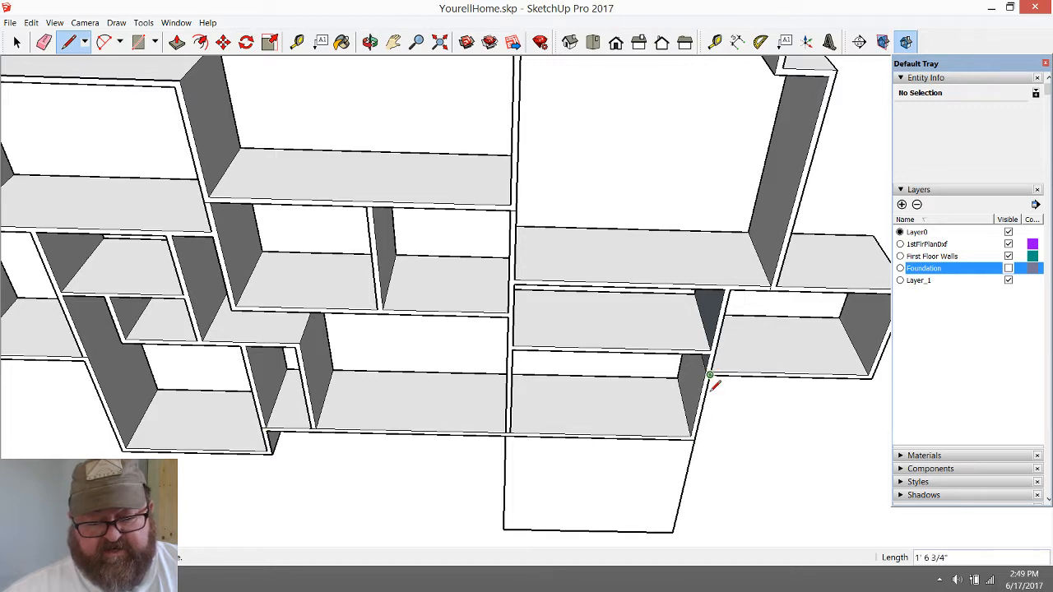
pyautogui.scroll(-3, 874, 374)
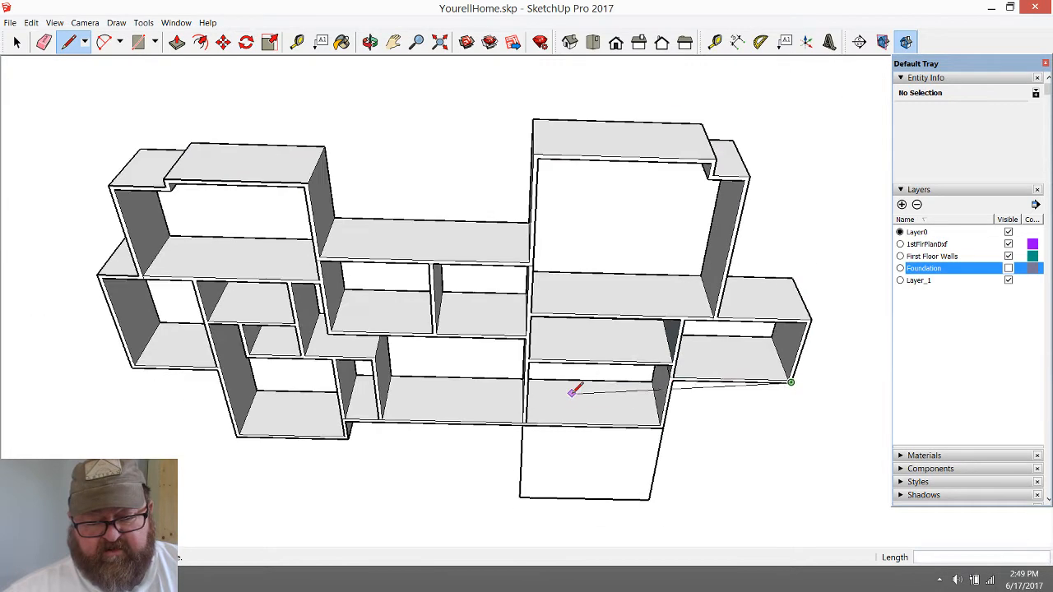
pyautogui.click(818, 313)
pyautogui.scroll(2, 815, 312)
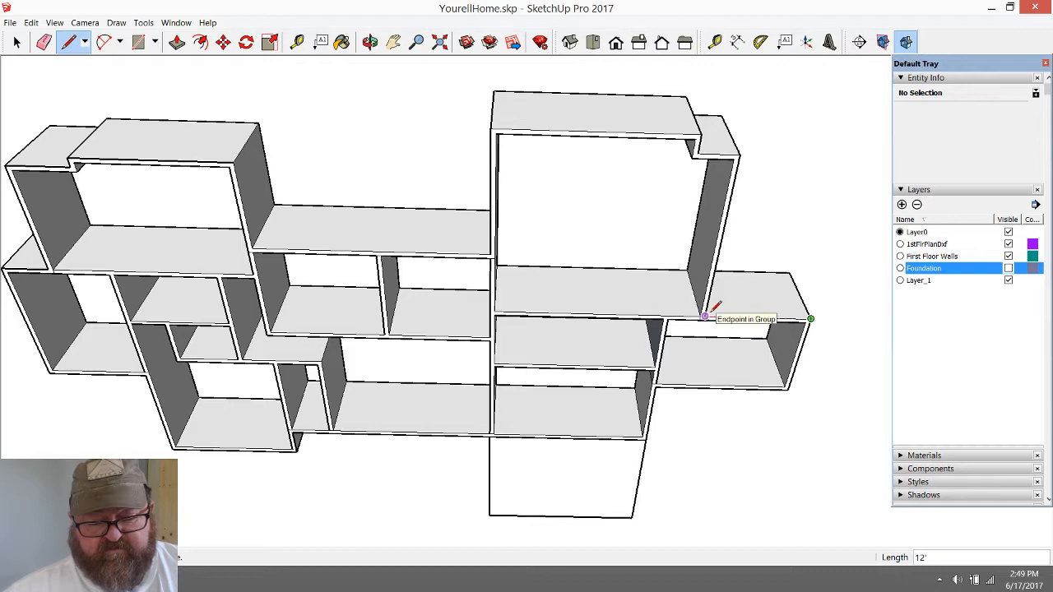
# Trace around the large upper-right room and along the recessed middle wall, closing the outline at its starting corner to form a face
pyautogui.click(740, 154)
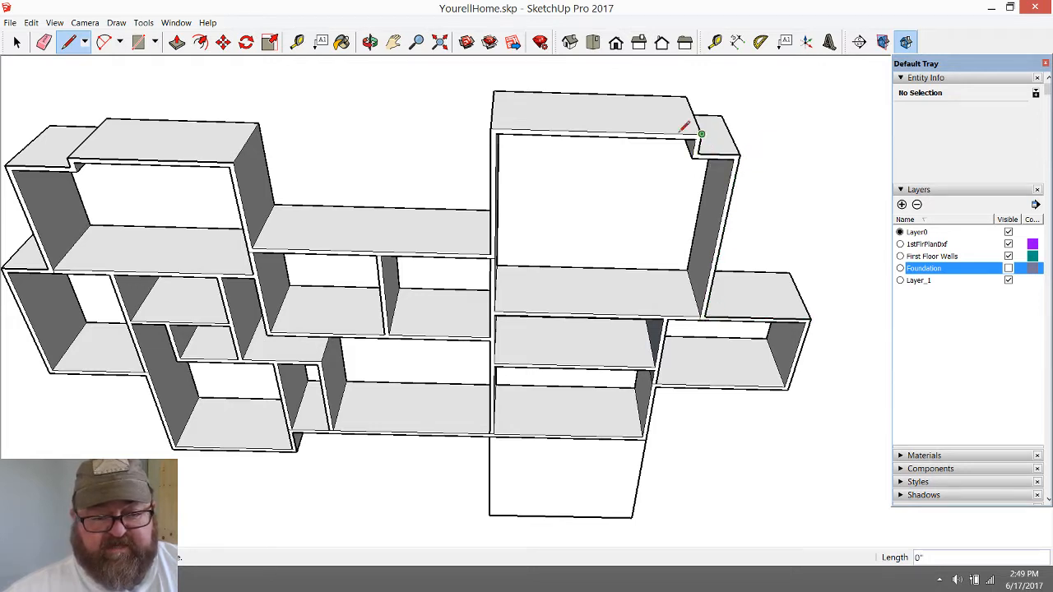
pyautogui.click(490, 127)
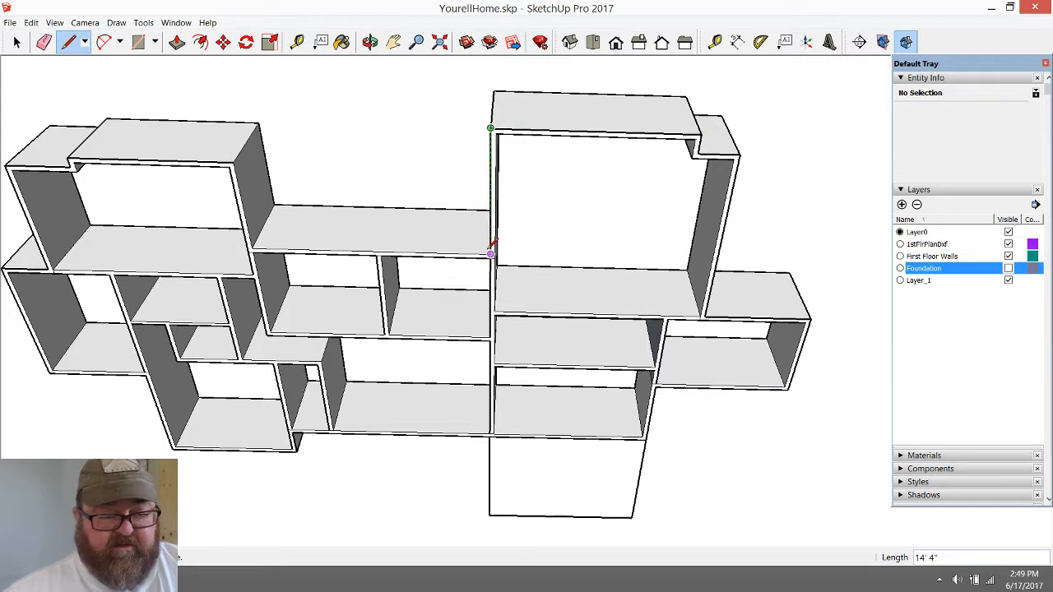
pyautogui.click(490, 257)
pyautogui.click(252, 246)
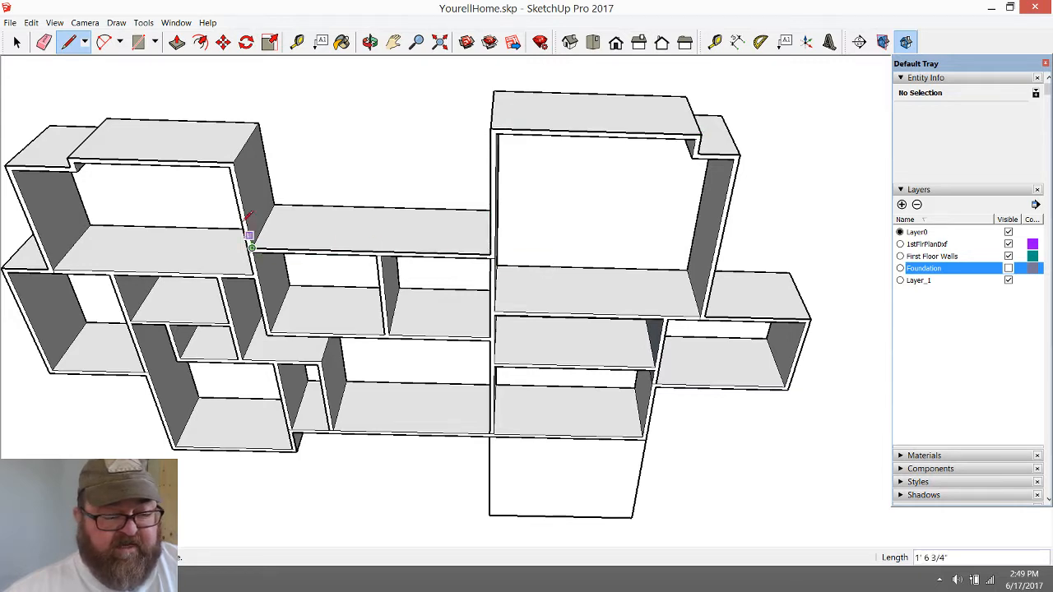
pyautogui.click(234, 160)
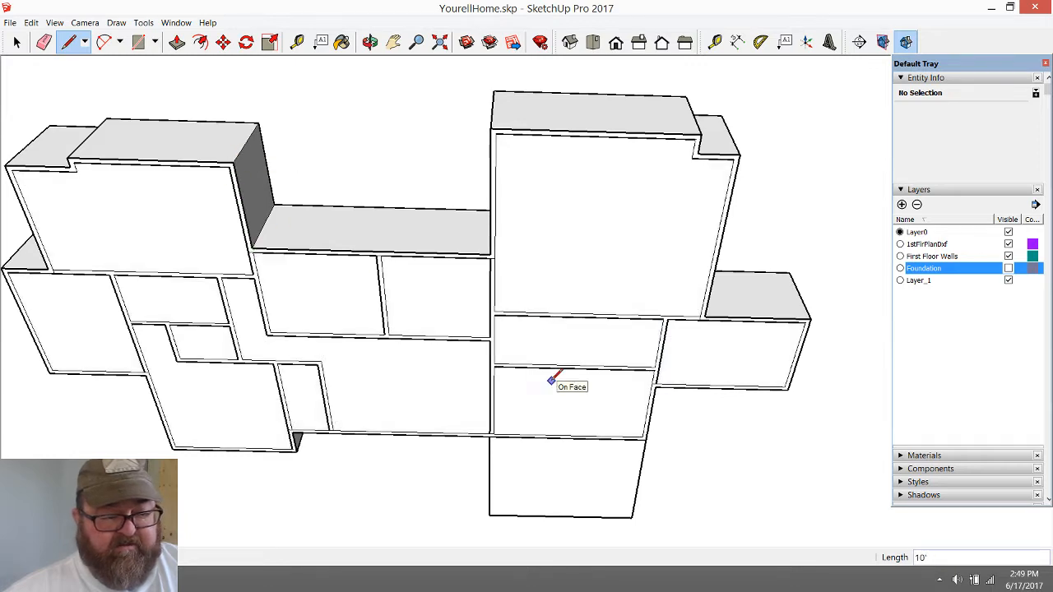
# Hide the First Floor Walls layer and inspect the new floor face
pyautogui.scroll(6, 225, 223)
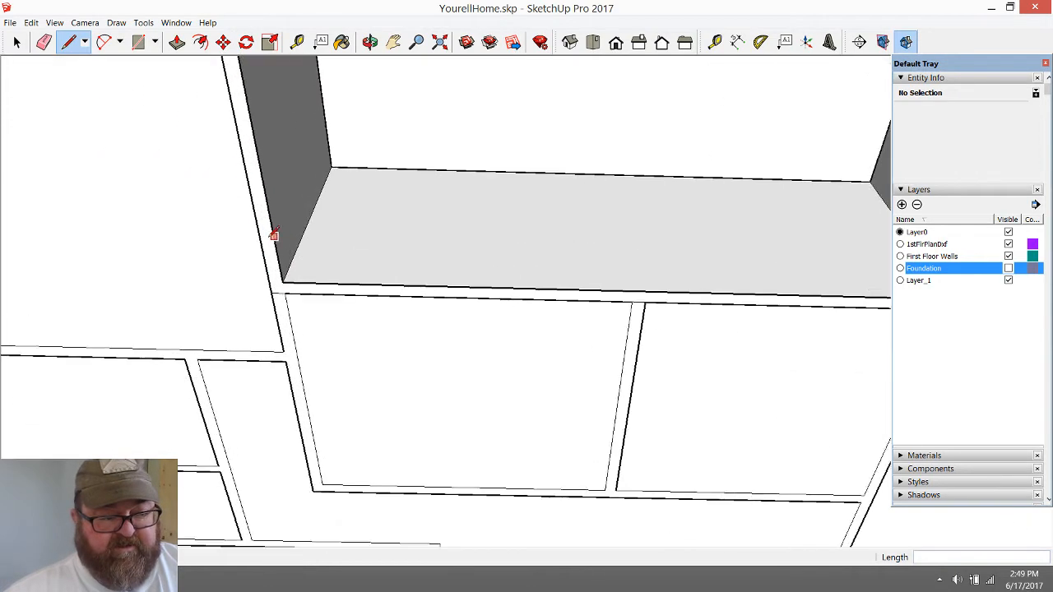
pyautogui.scroll(-5, 317, 315)
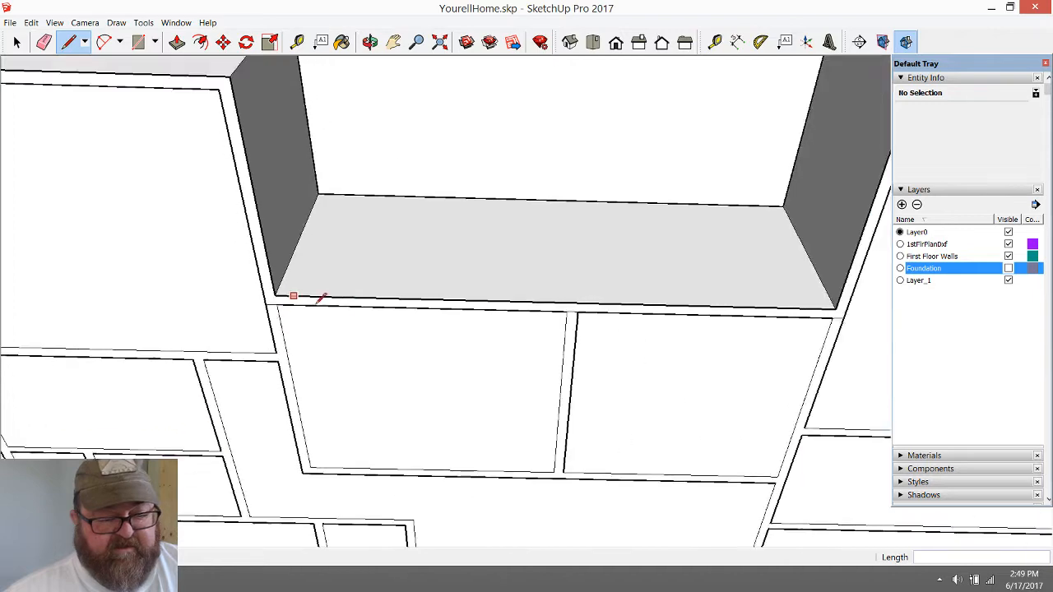
pyautogui.scroll(-5, 388, 322)
pyautogui.press('o')
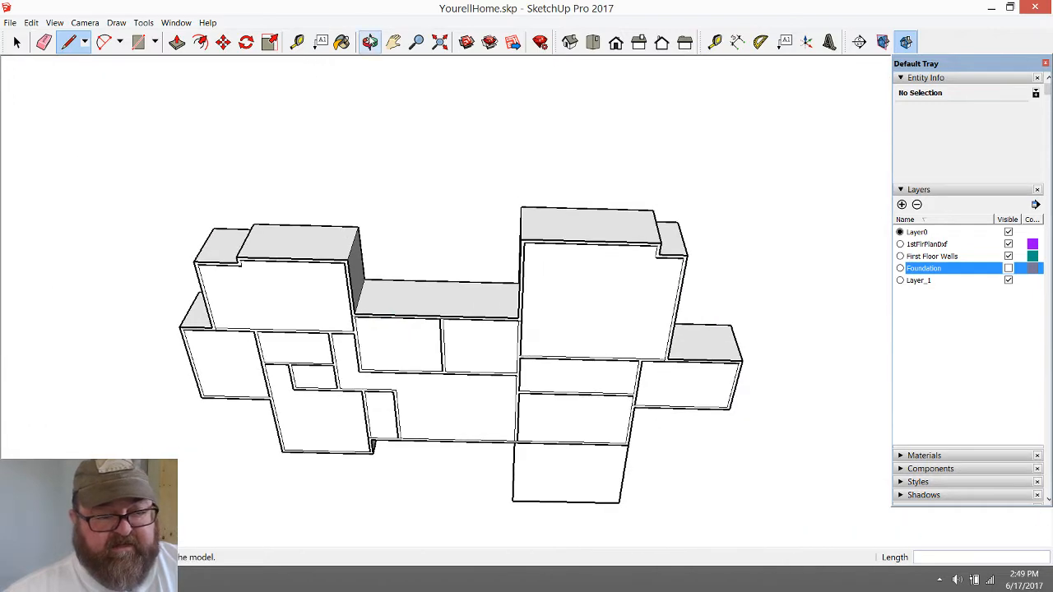
pyautogui.moveTo(388, 351); pyautogui.dragTo(387, 514)
pyautogui.scroll(3, 408, 390)
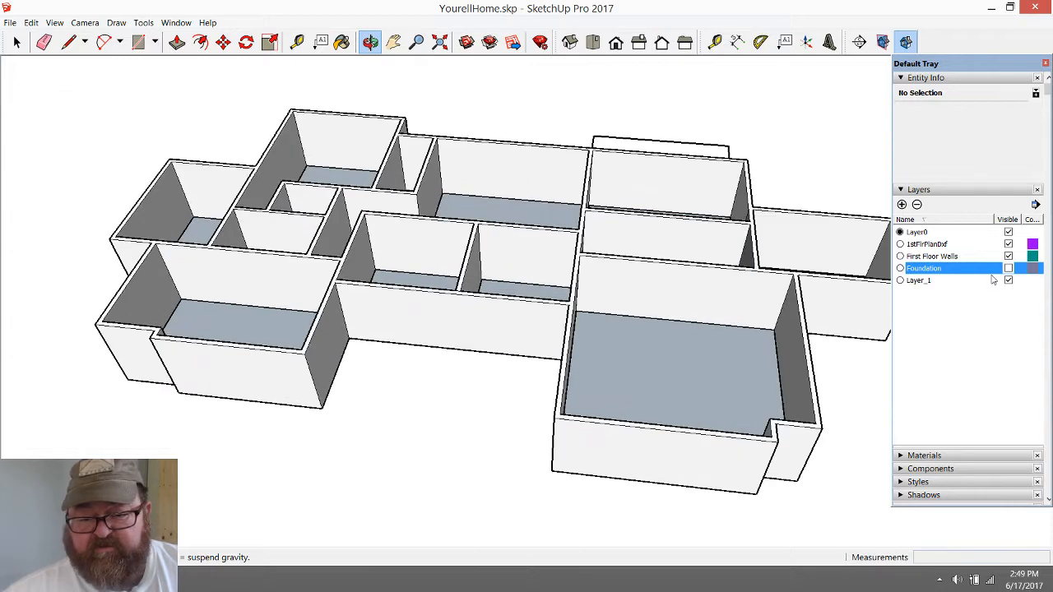
pyautogui.click(1009, 256)
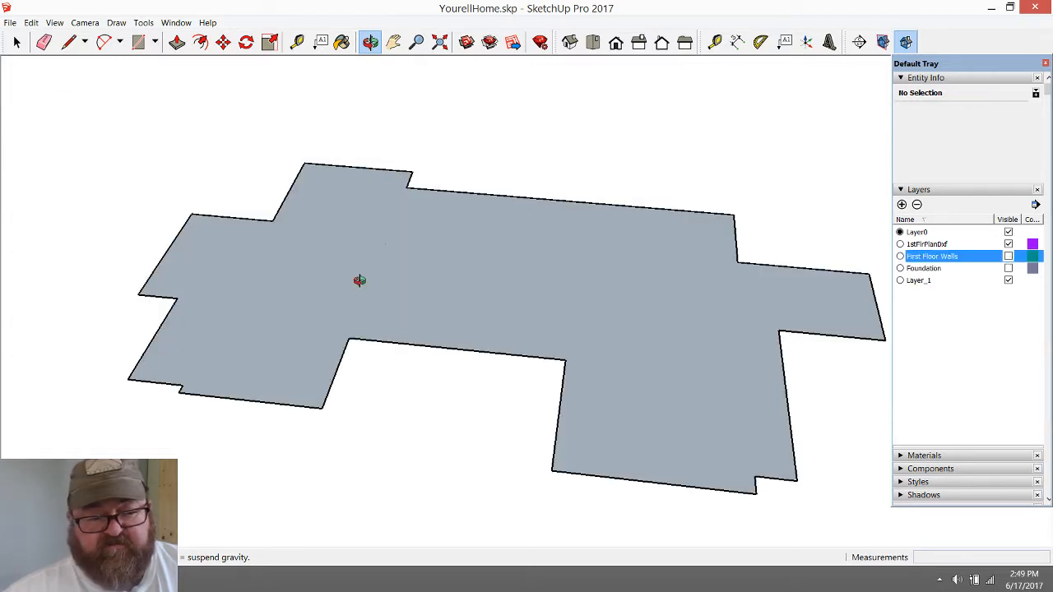
pyautogui.moveTo(414, 327); pyautogui.dragTo(362, 176)
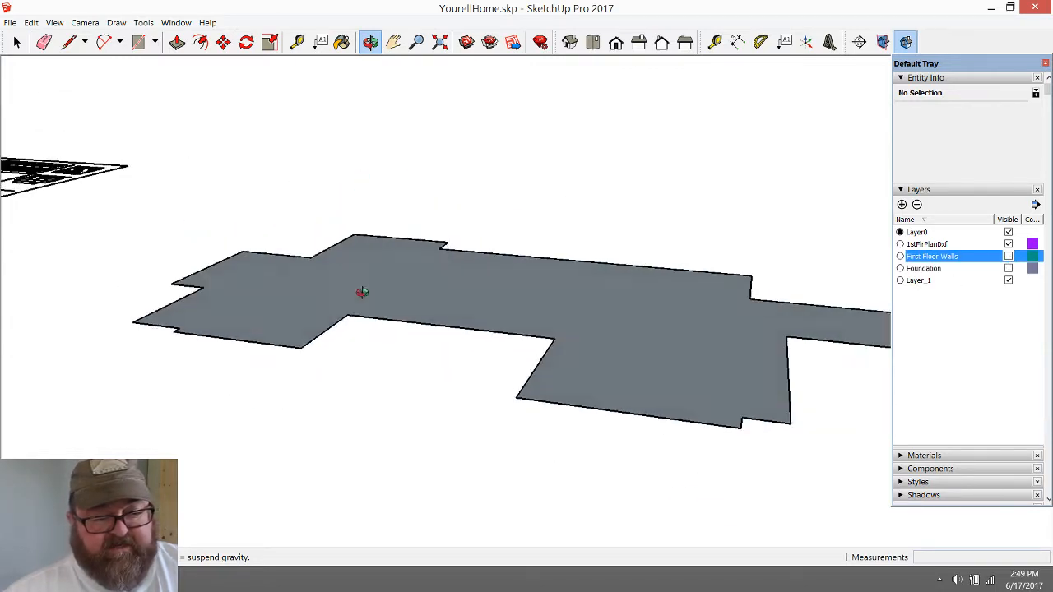
pyautogui.moveTo(362, 292); pyautogui.dragTo(235, 333)
# Select the whole floor face with all its edges and make it a group
pyautogui.click(17, 42)
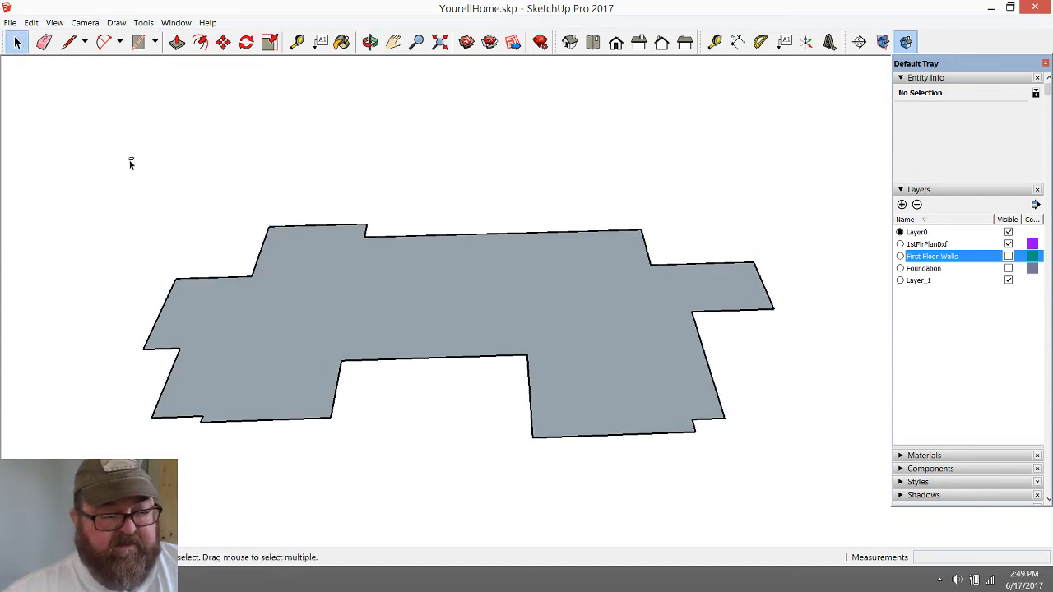
pyautogui.moveTo(131, 158); pyautogui.dragTo(823, 485)
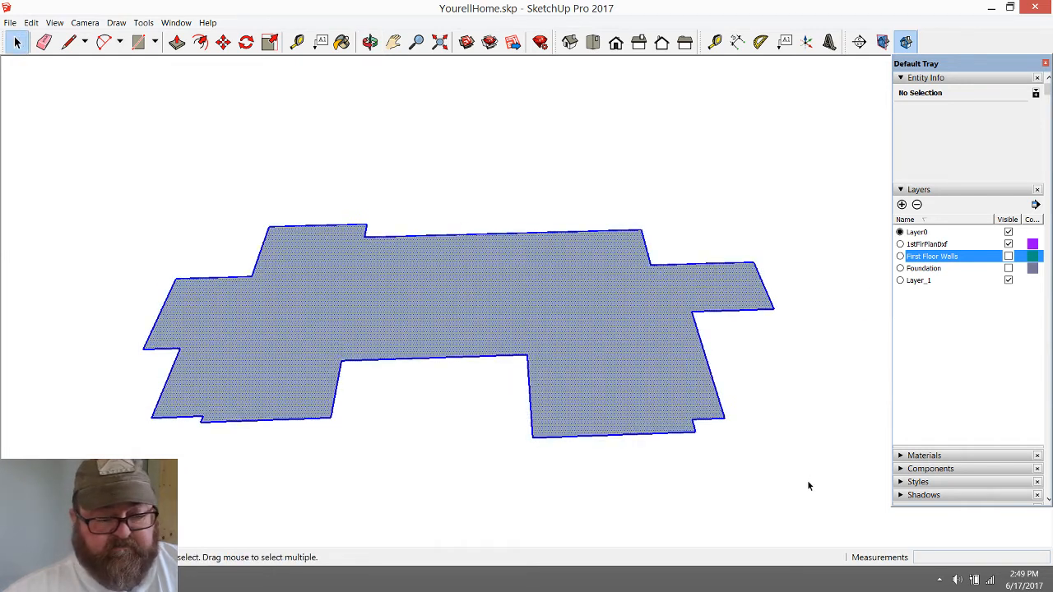
pyautogui.rightClick(470, 304)
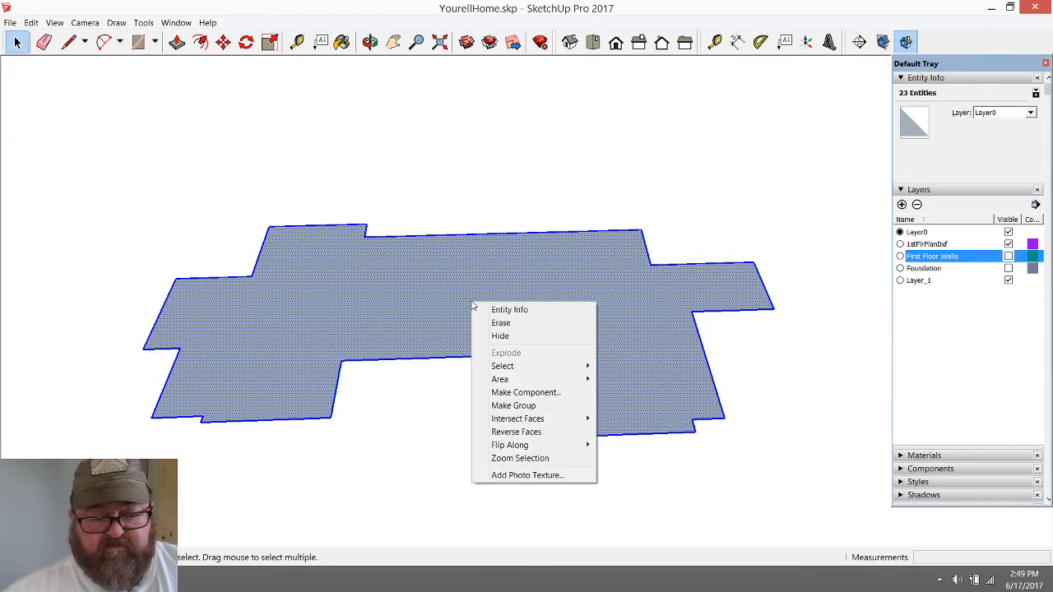
pyautogui.click(512, 406)
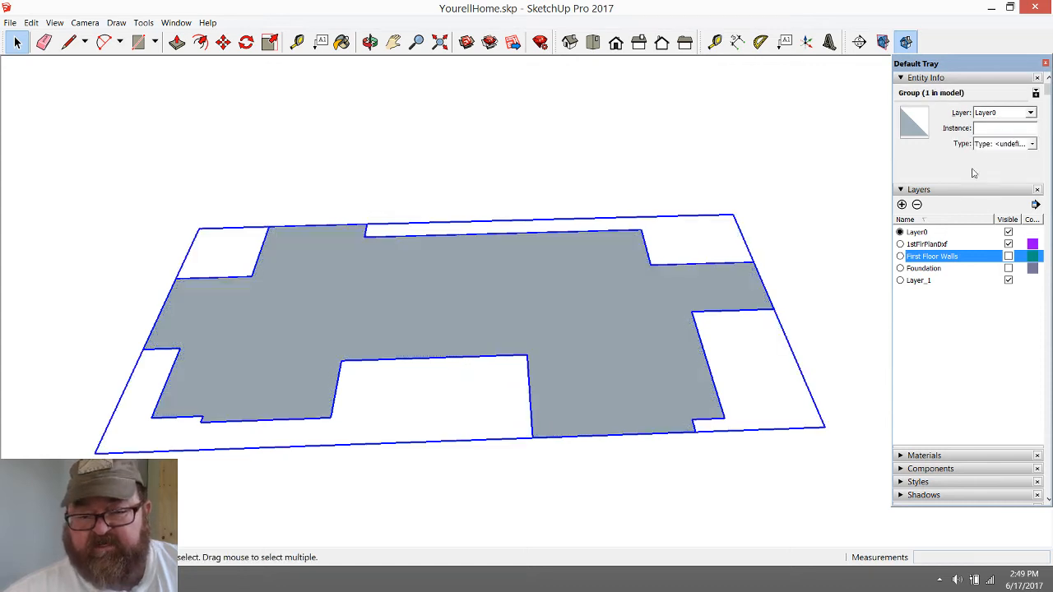
# Create a new layer named First Floor SubFloor
pyautogui.click(902, 204)
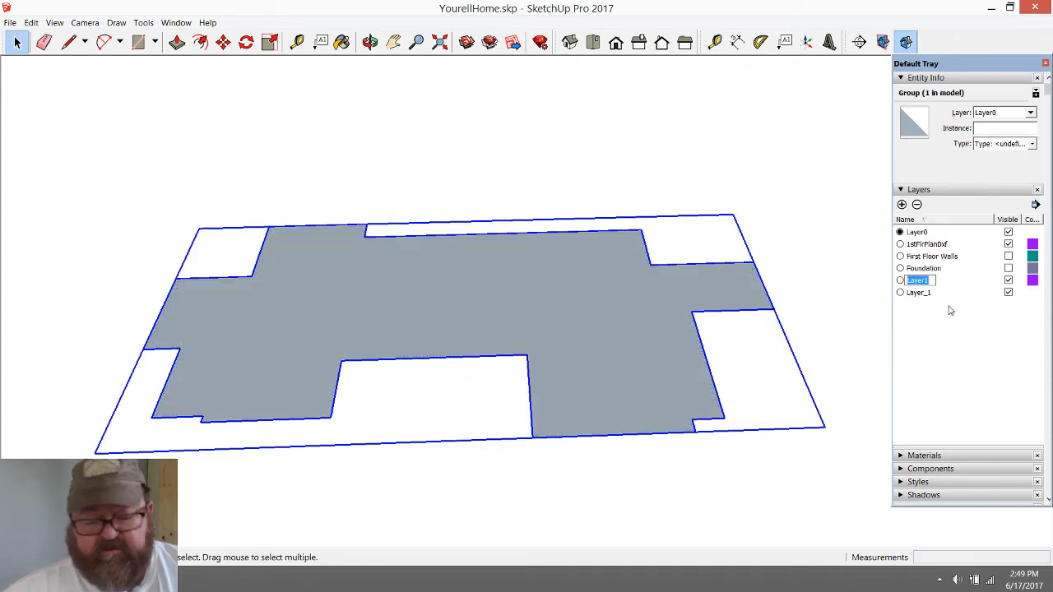
pyautogui.write('First Floor SubFloor')
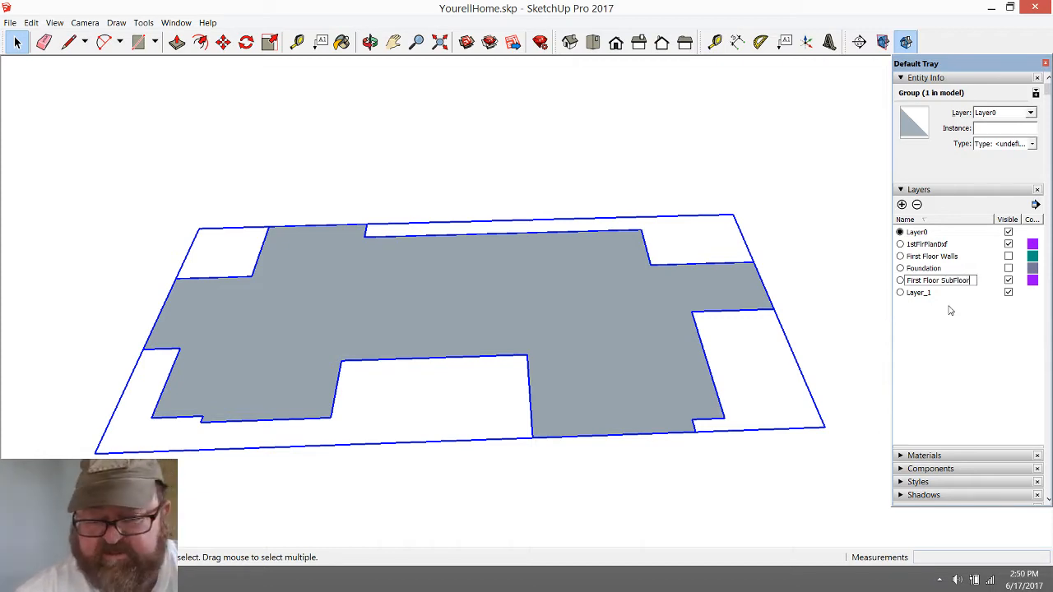
pyautogui.click(948, 302)
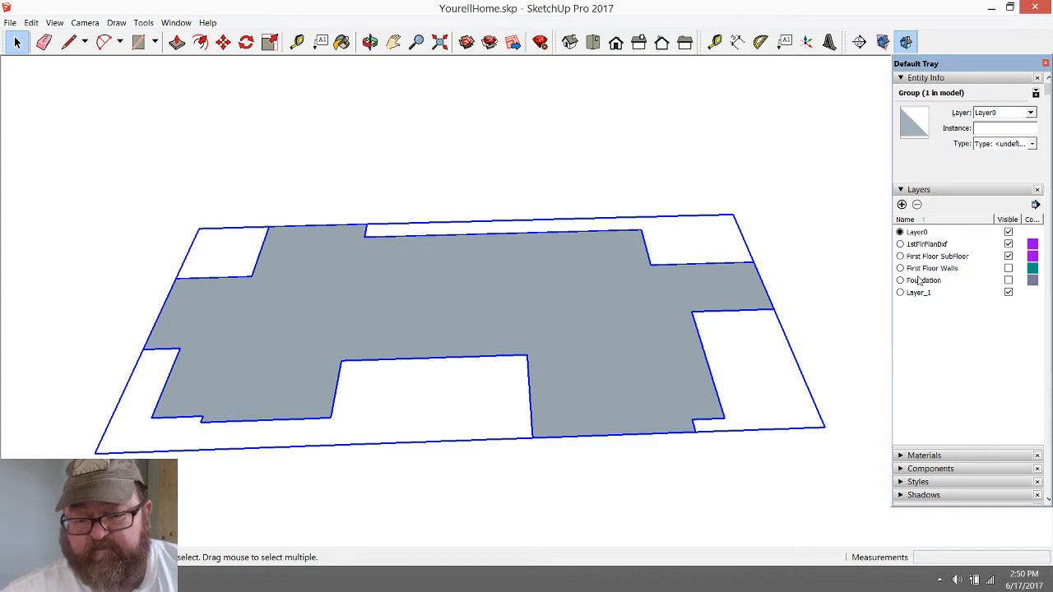
# Assign the floor face group to the First Floor SubFloor layer
pyautogui.click(1031, 114)
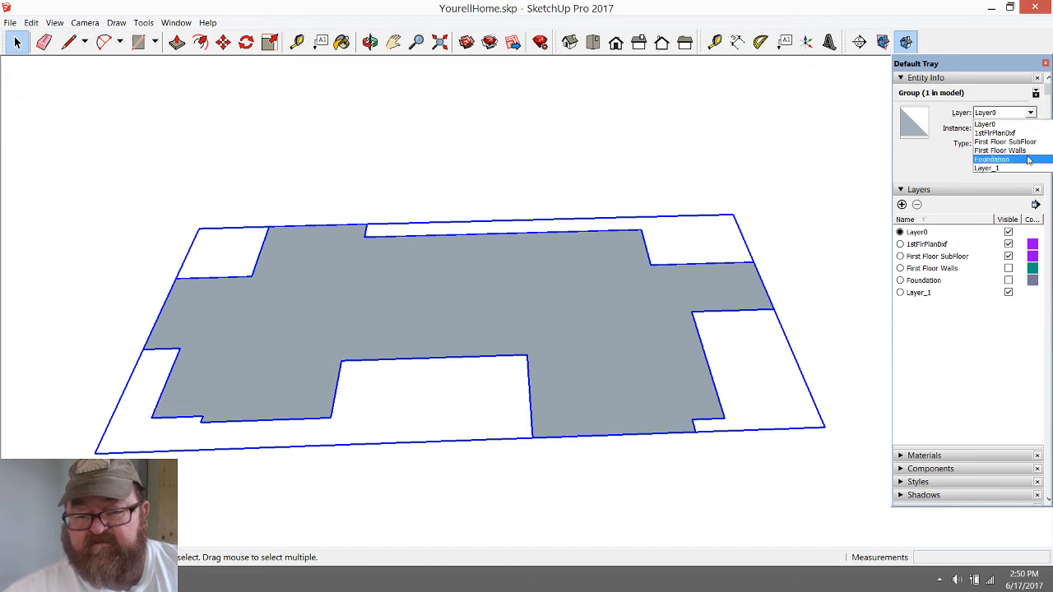
pyautogui.click(1030, 142)
pyautogui.click(734, 214)
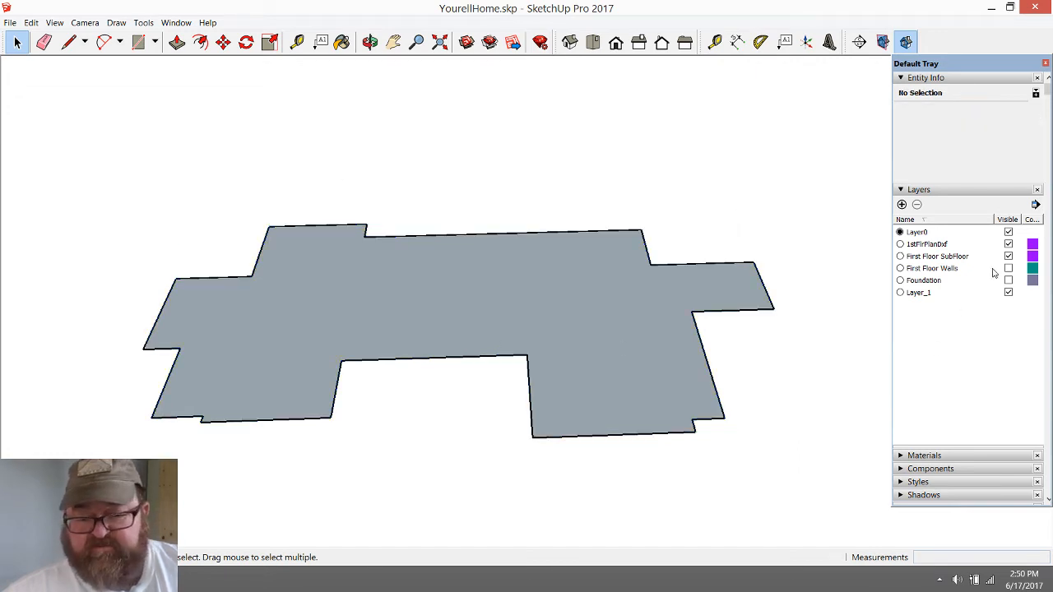
# Copy the floor group straight down along the blue axis by 3/4", starting from its front corner
pyautogui.click(370, 41)
pyautogui.moveTo(387, 264)
pyautogui.mouseDown()
pyautogui.moveTo(397, 277)
pyautogui.moveTo(270, 217)
pyautogui.moveTo(548, 399)
pyautogui.mouseUp()
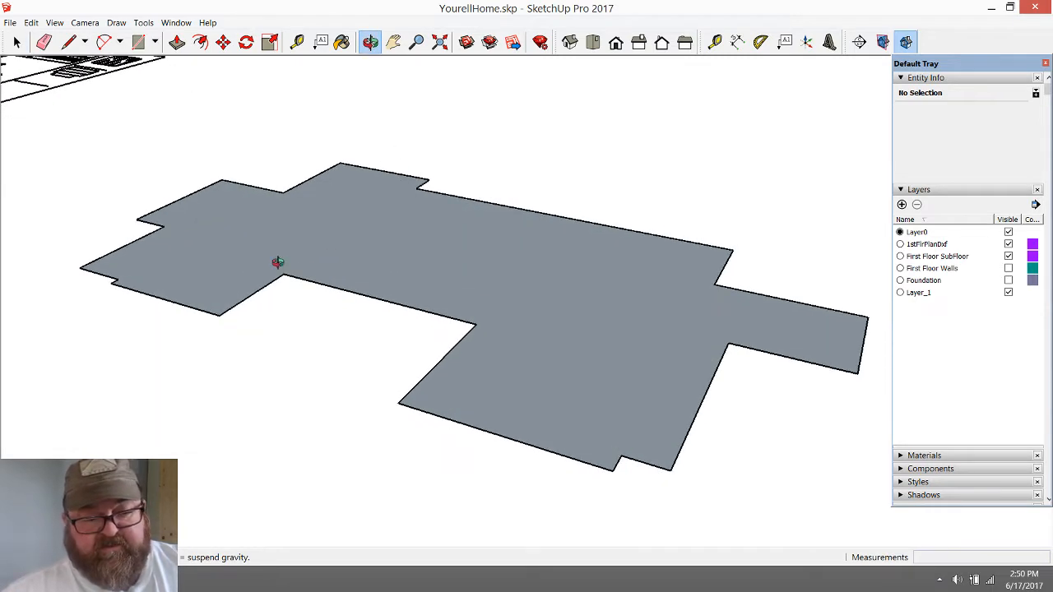
pyautogui.moveTo(278, 262); pyautogui.dragTo(126, 159)
pyautogui.click(19, 41)
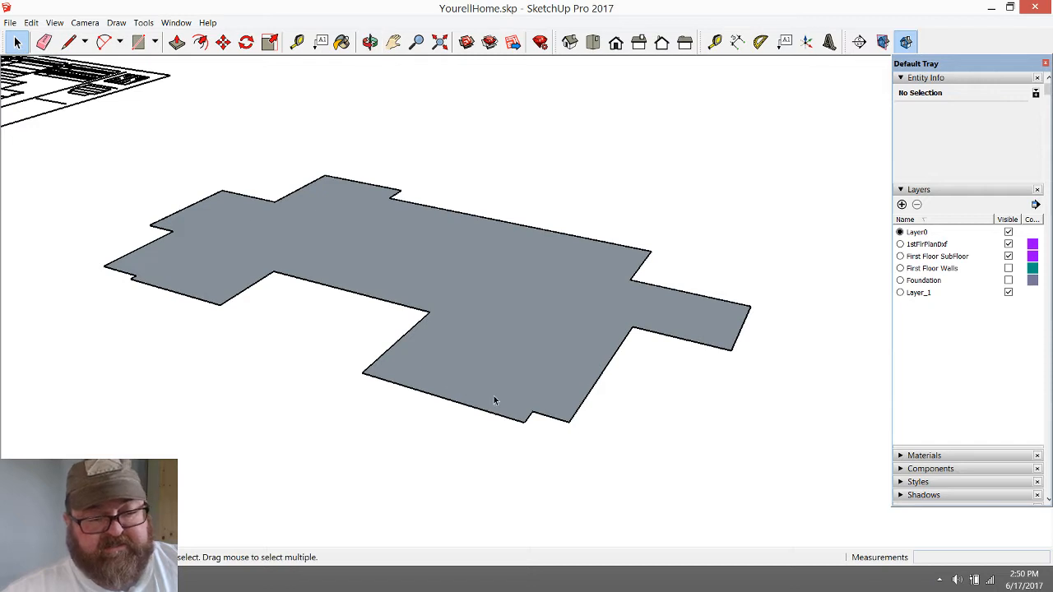
pyautogui.scroll(2, 502, 396)
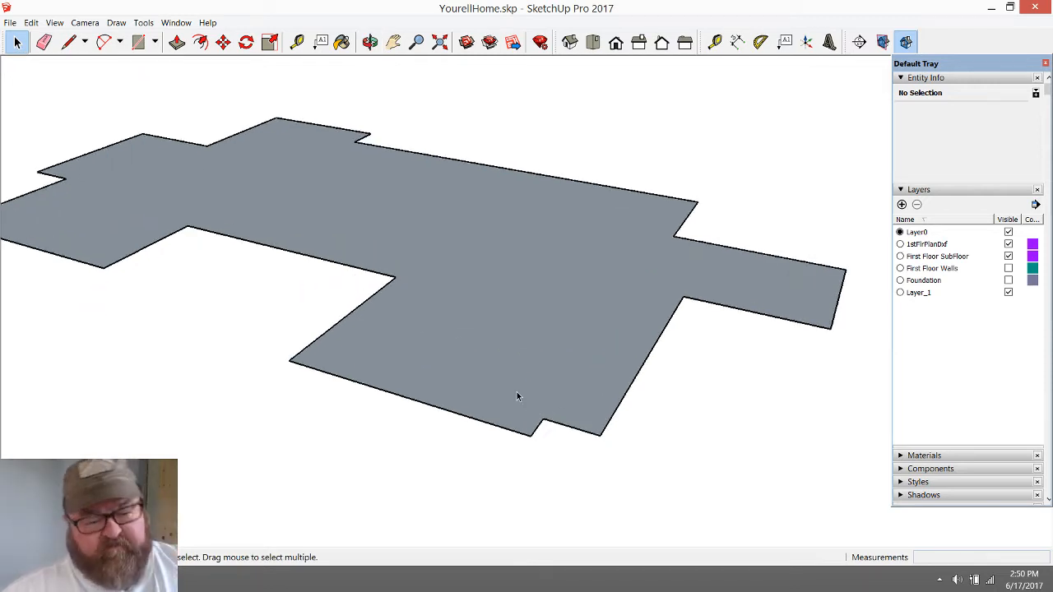
pyautogui.scroll(2, 582, 440)
pyautogui.scroll(3, 472, 354)
pyautogui.scroll(-4, 438, 336)
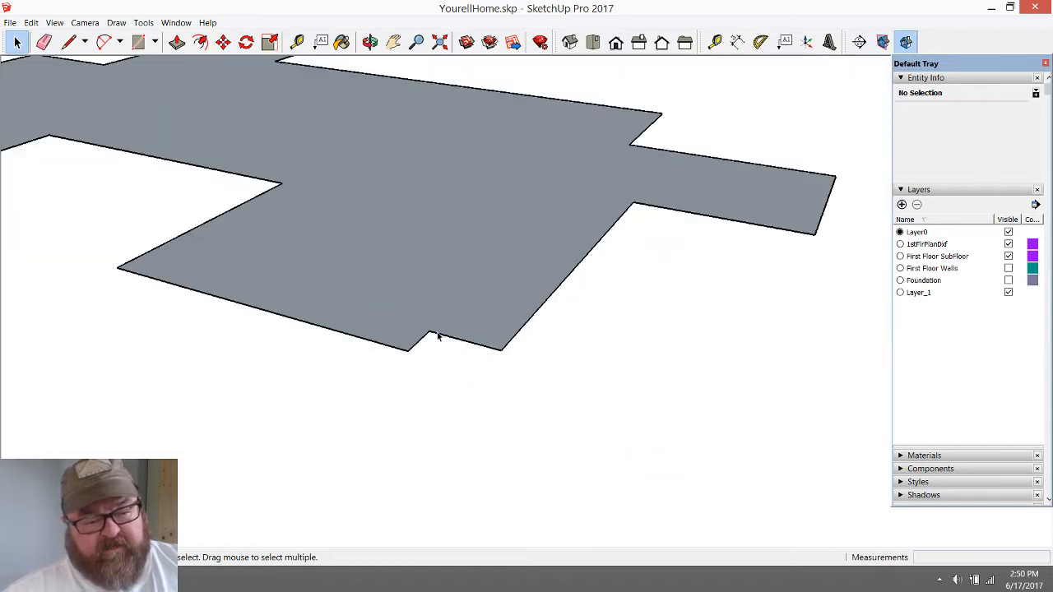
pyautogui.click(390, 332)
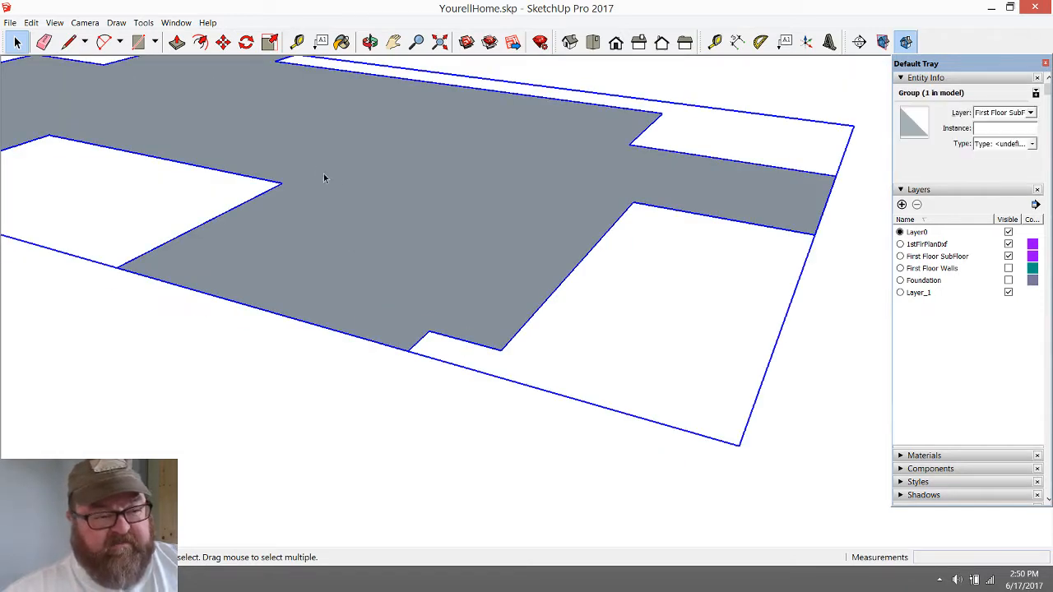
pyautogui.click(223, 42)
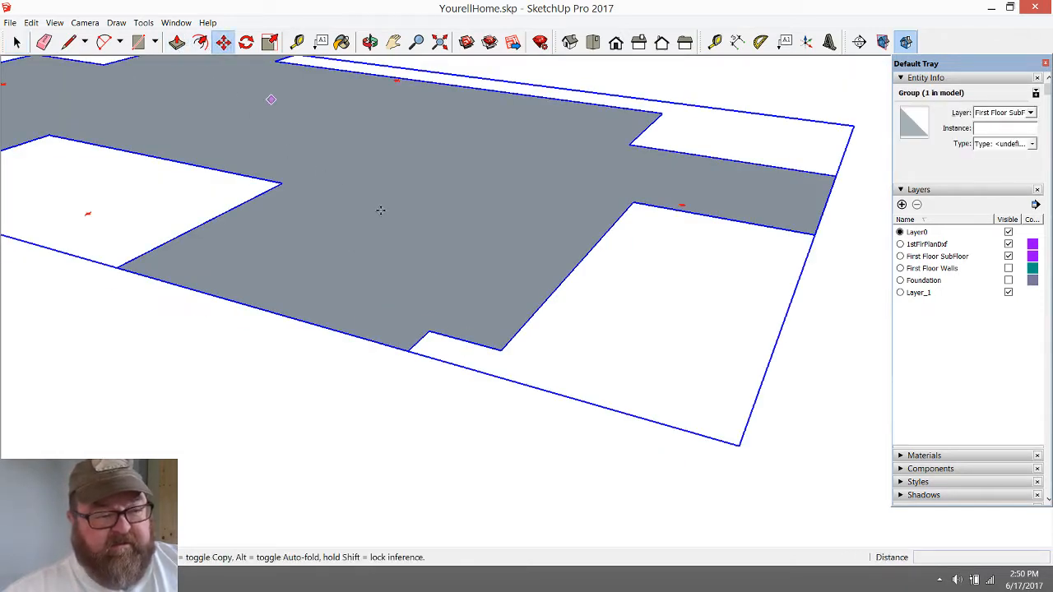
pyautogui.click(407, 349)
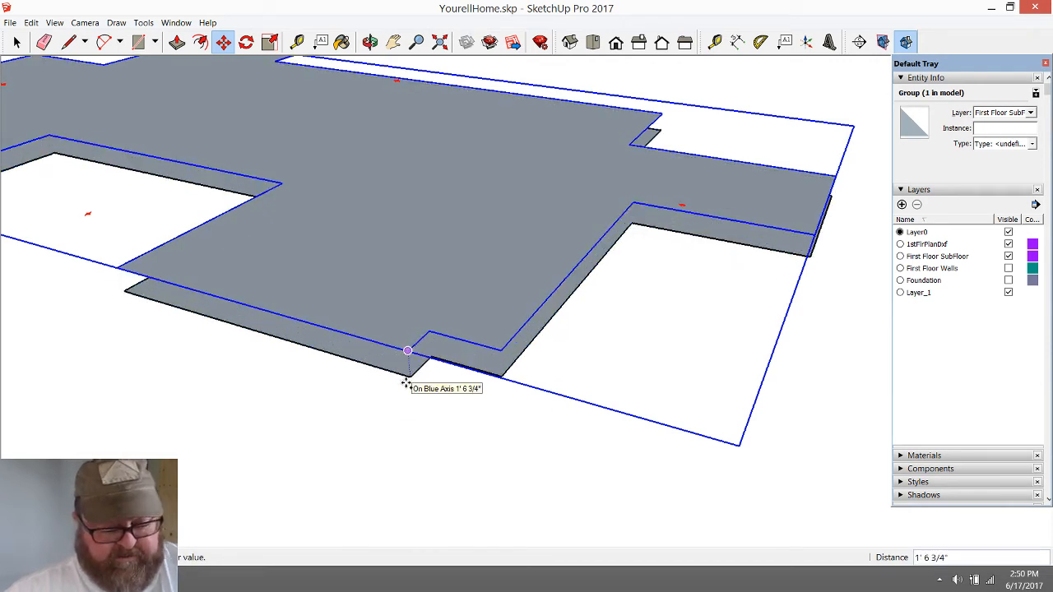
pyautogui.click(405, 384)
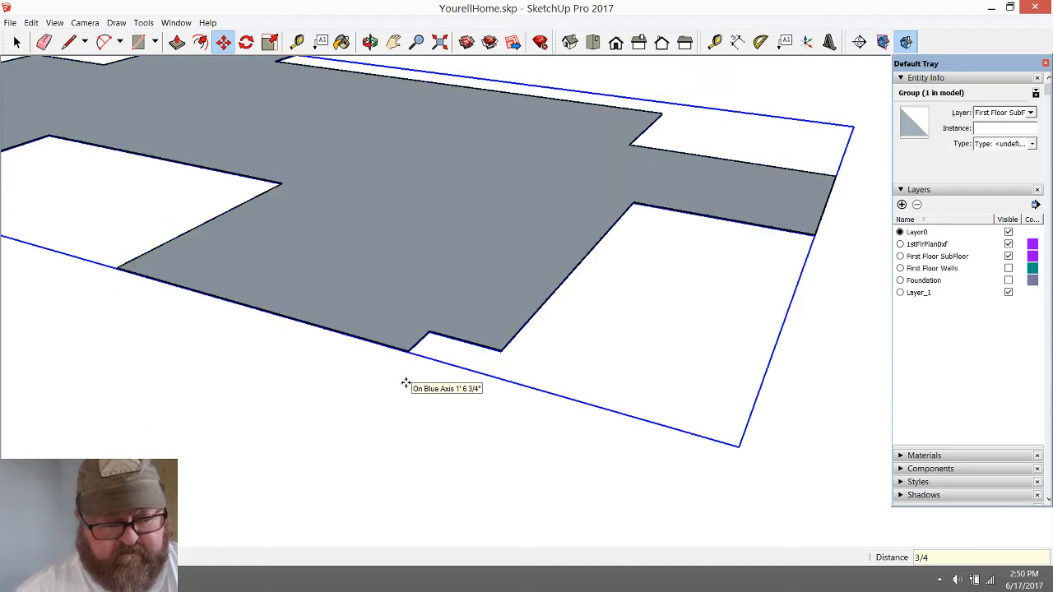
pyautogui.press('Return')
# Examine the spacing between the two stacked floor groups at the front corner notch
pyautogui.scroll(5, 406, 382)
pyautogui.scroll(4, 421, 335)
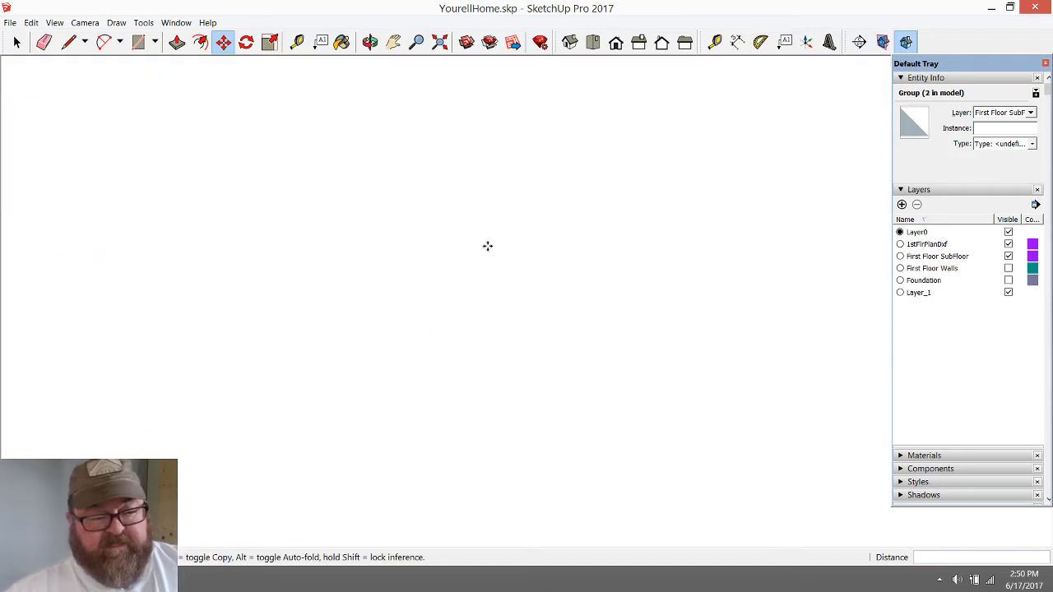
pyautogui.scroll(-6, 480, 278)
pyautogui.scroll(5, 520, 215)
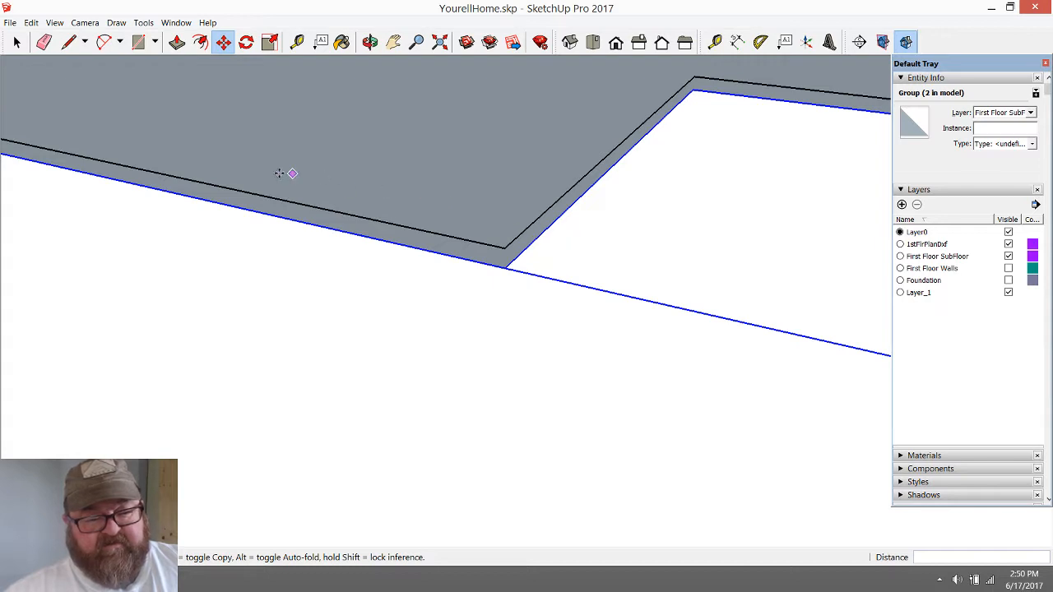
pyautogui.scroll(-1, 277, 171)
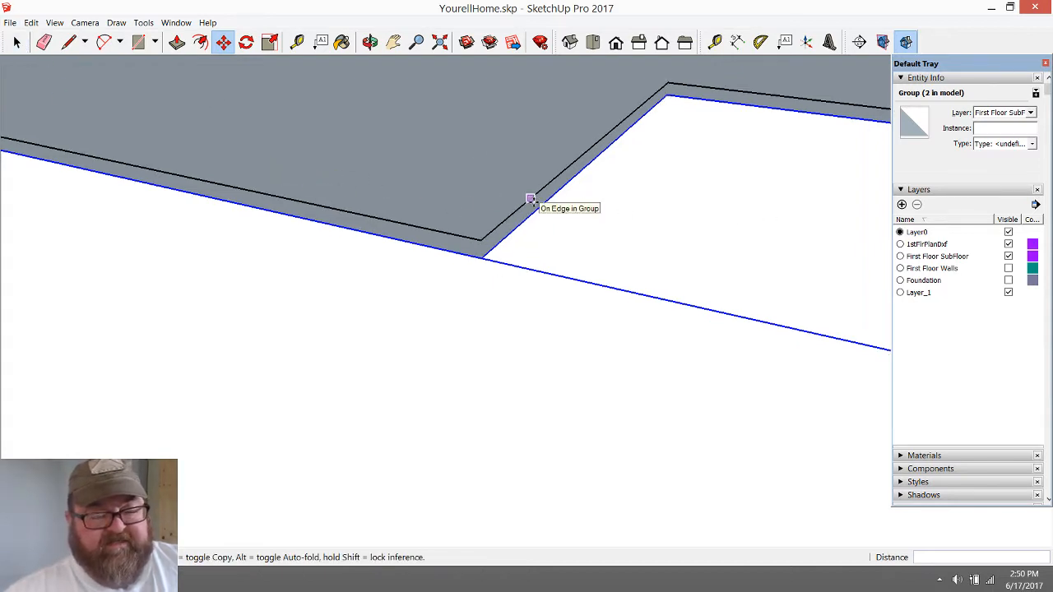
pyautogui.click(17, 41)
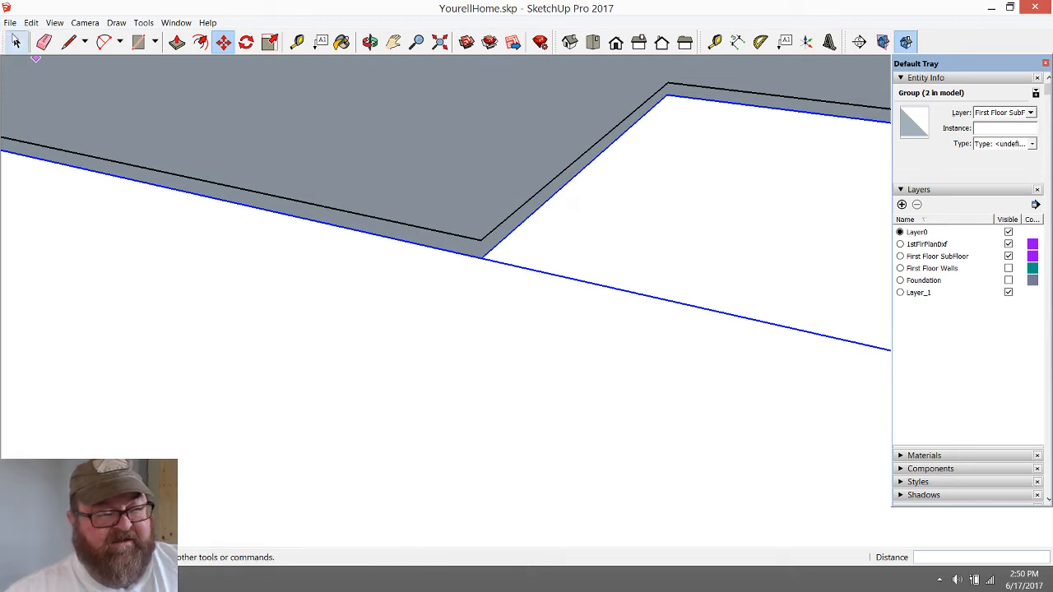
pyautogui.click(69, 41)
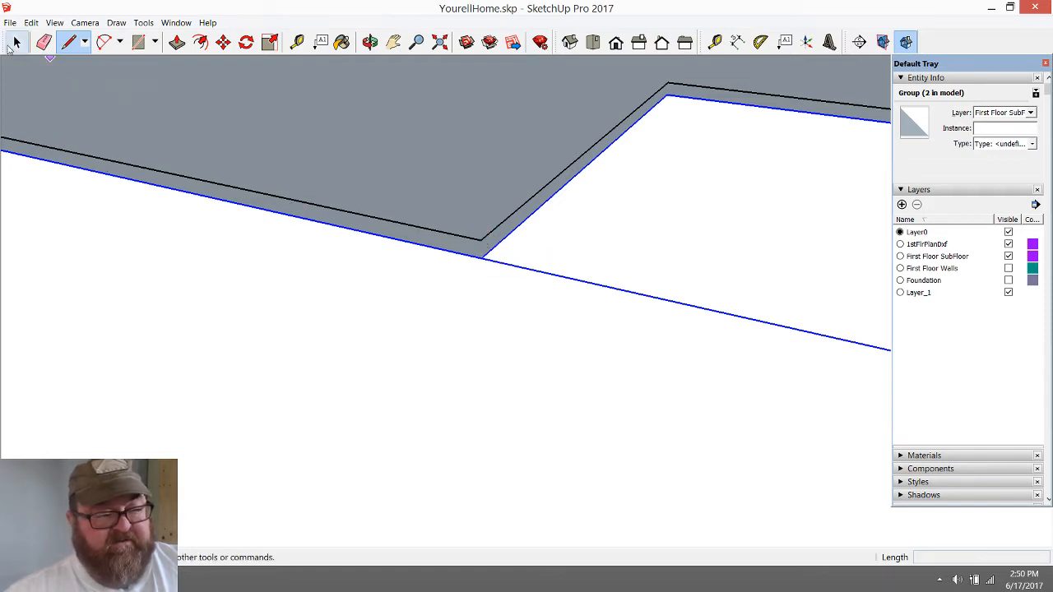
pyautogui.click(15, 43)
# Open the upper floor group, push/pull its face 3/4" down to the copy below, and close the group
pyautogui.click(441, 164)
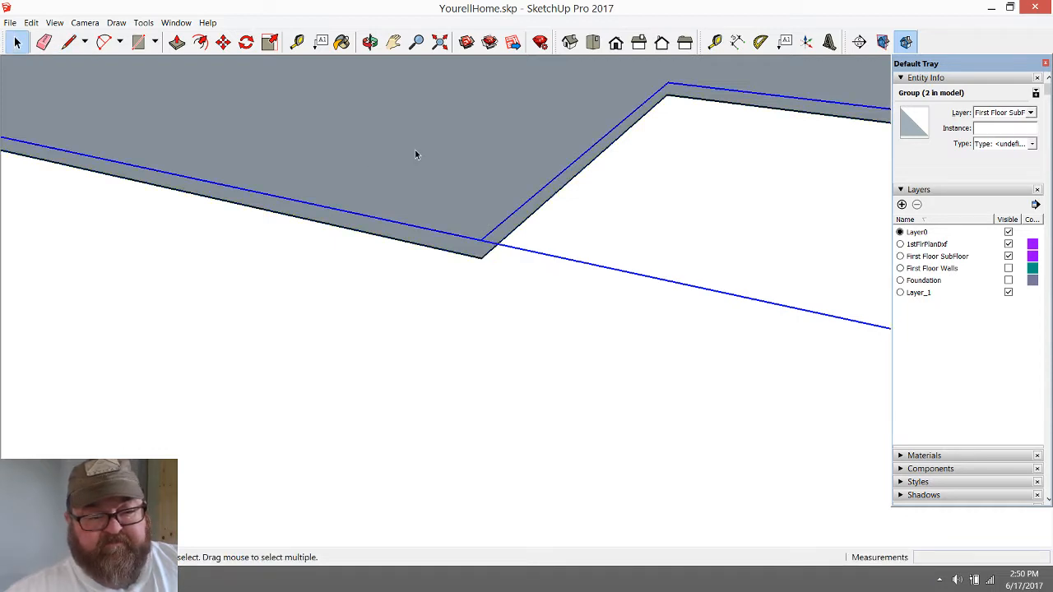
pyautogui.scroll(-6, 480, 316)
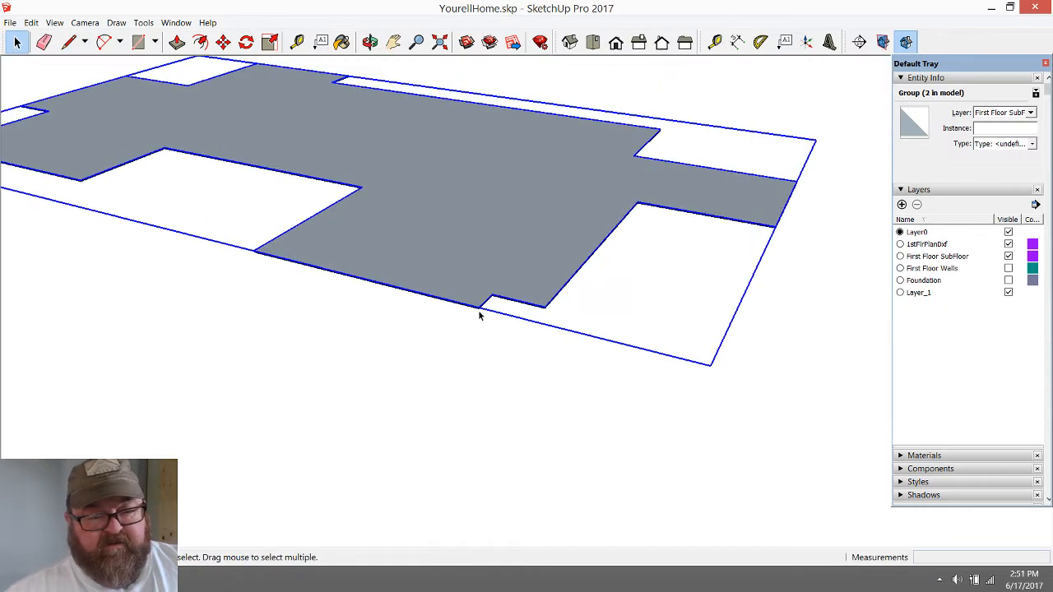
pyautogui.scroll(4, 480, 317)
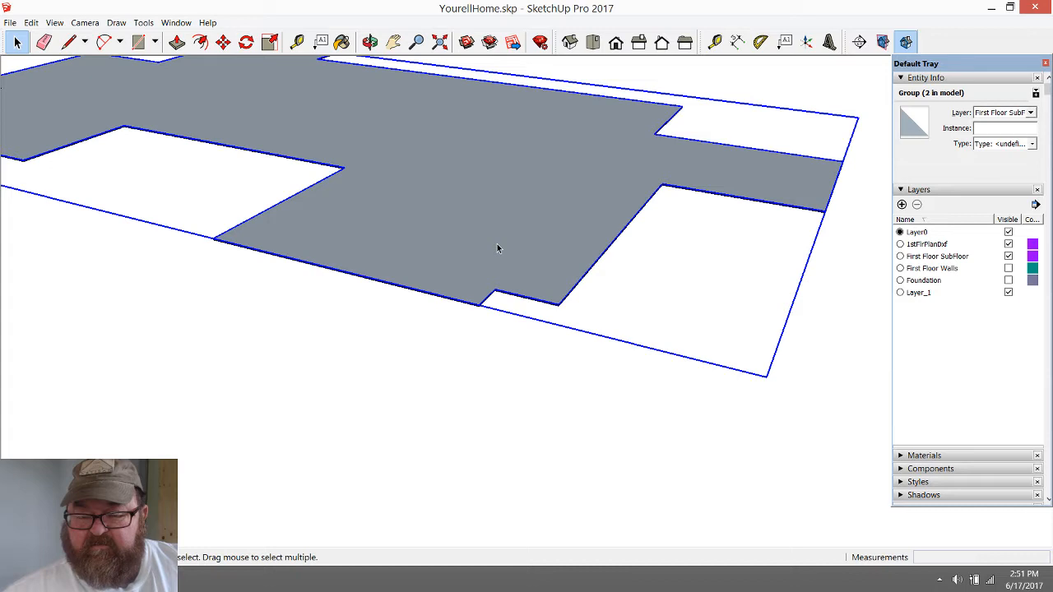
pyautogui.scroll(8, 482, 317)
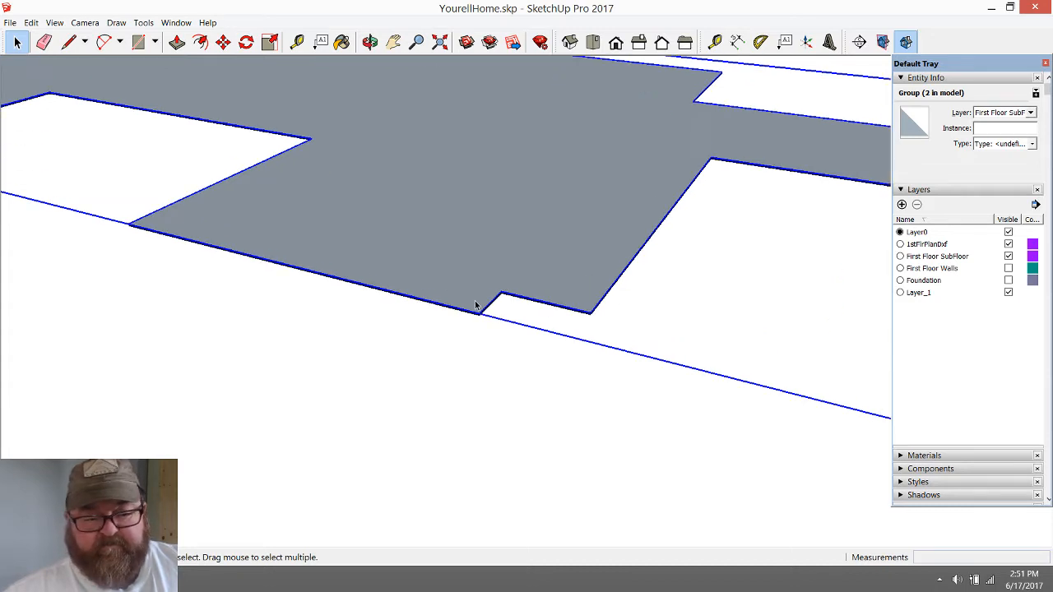
pyautogui.scroll(2, 483, 321)
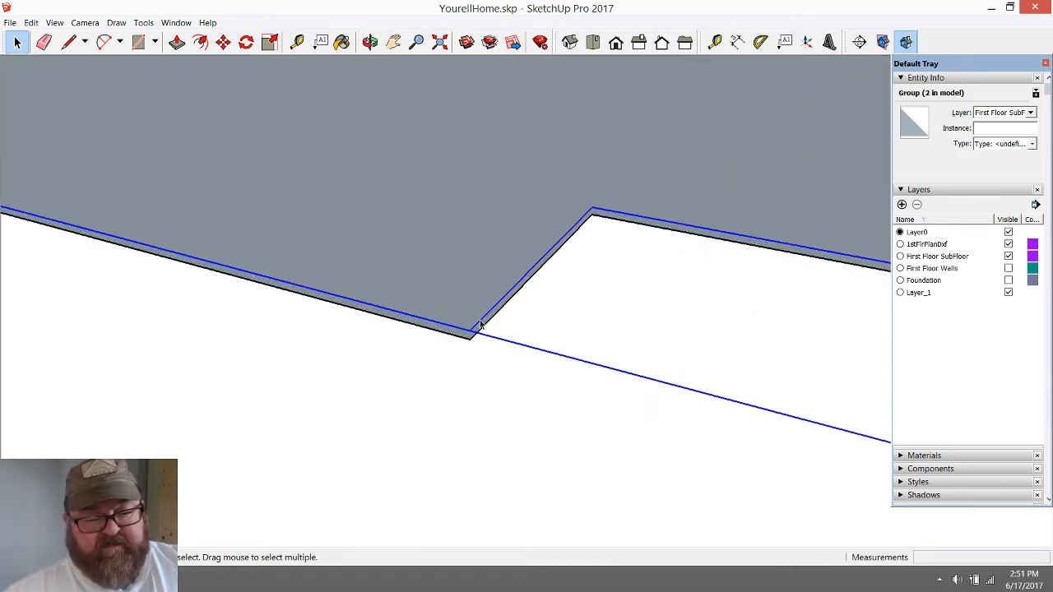
pyautogui.click(433, 282)
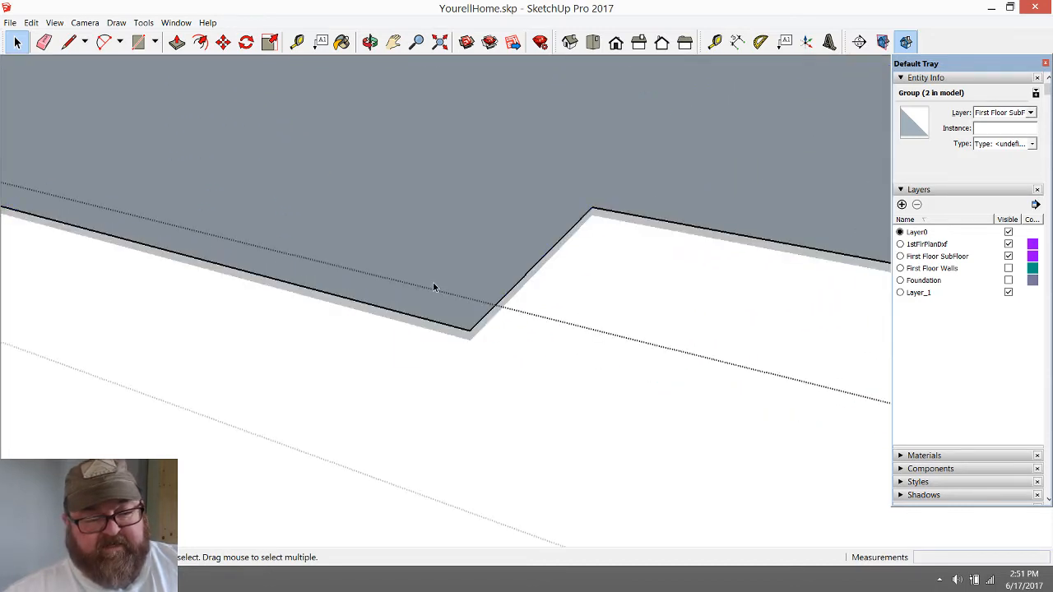
pyautogui.click(177, 42)
pyautogui.click(468, 330)
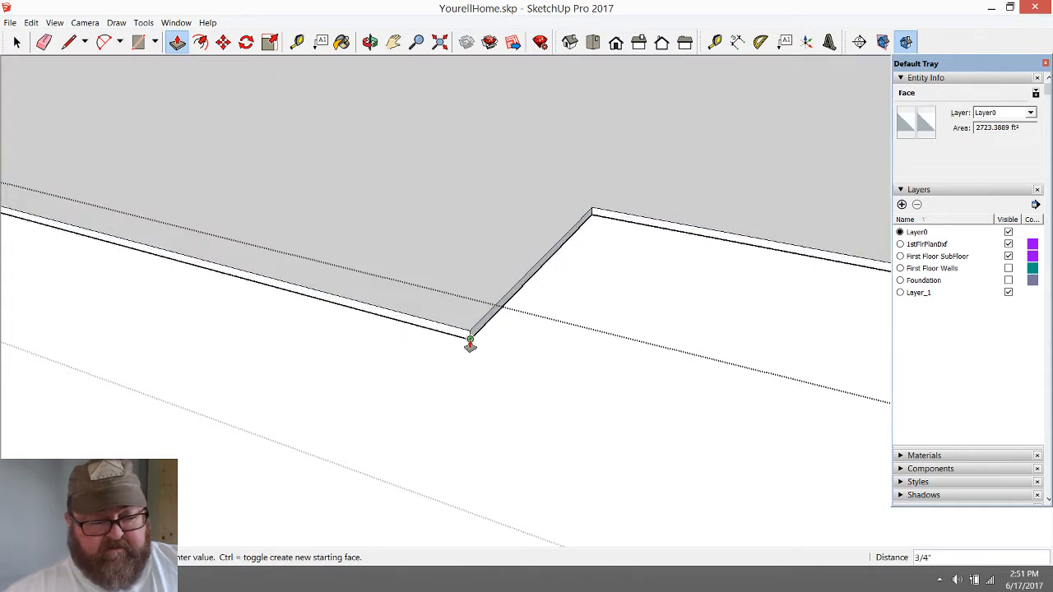
pyautogui.click(470, 344)
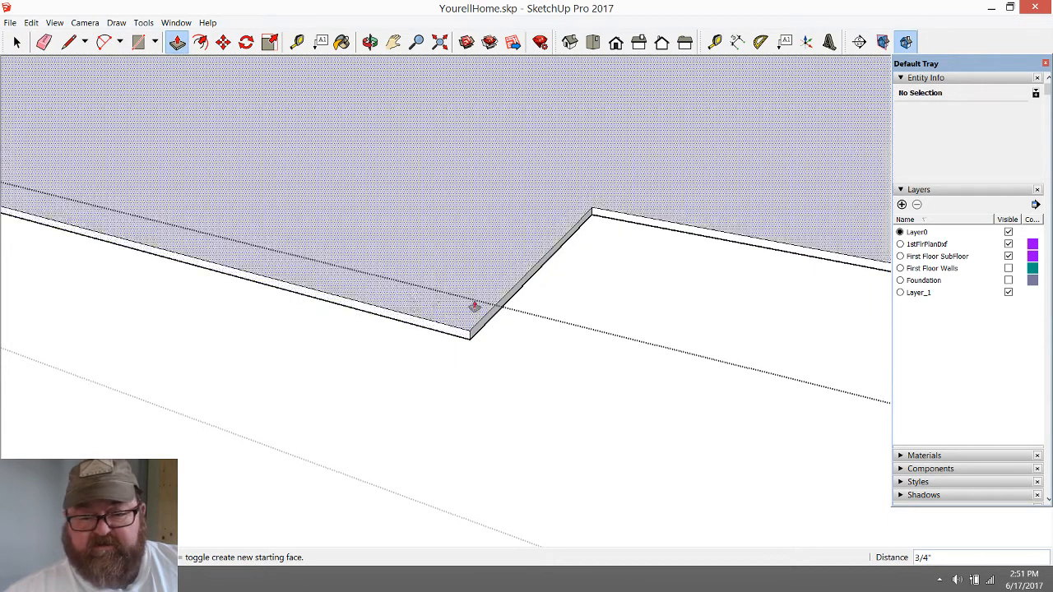
pyautogui.press('space')
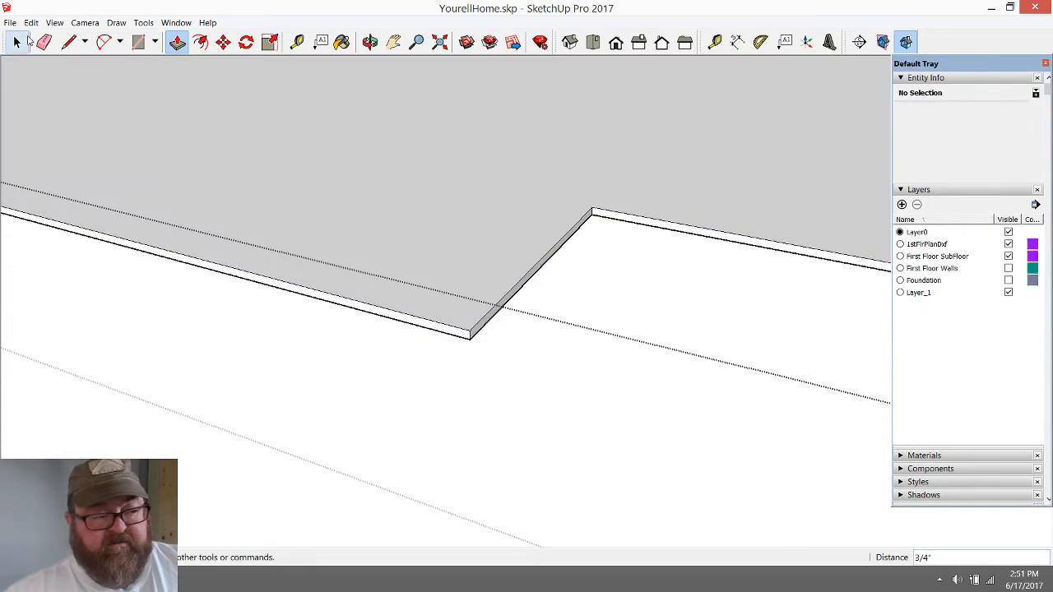
pyautogui.scroll(-7, 472, 409)
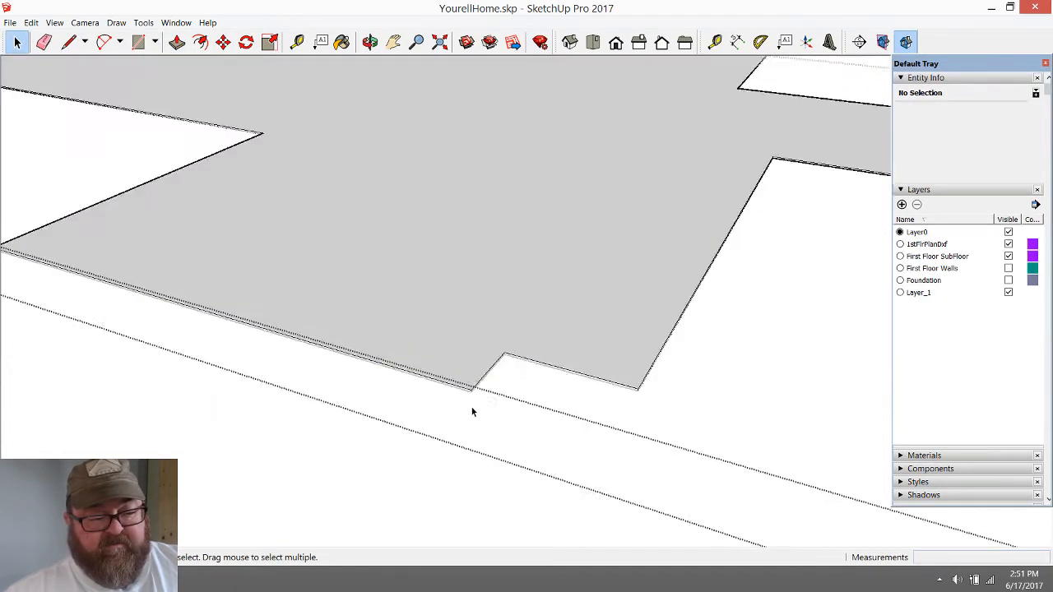
pyautogui.click(307, 437)
# Open the lower floor group from underneath, push/pull its face down 1' 6", and close the group
pyautogui.click(370, 41)
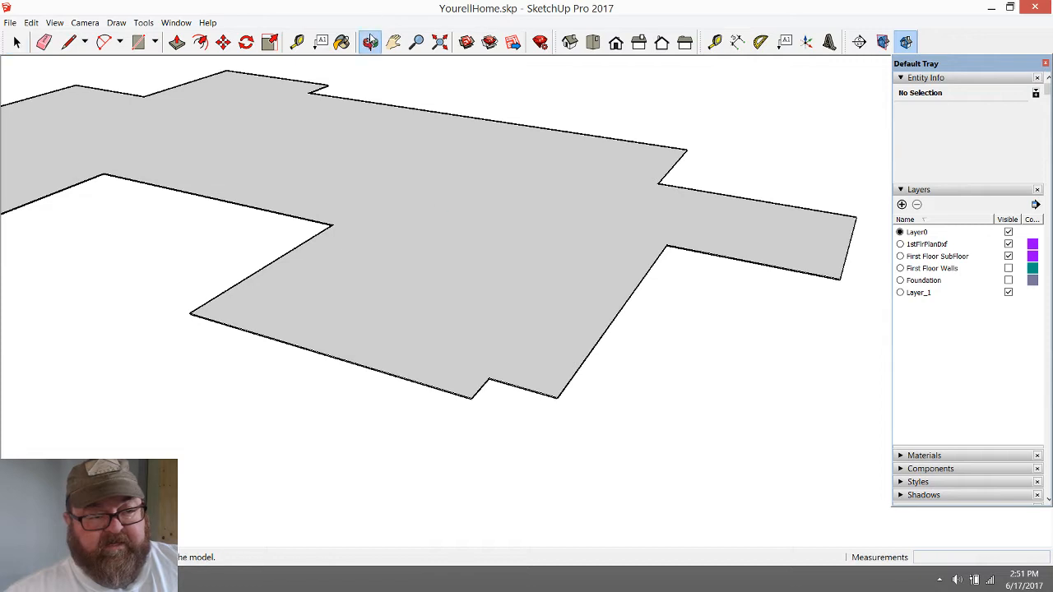
pyautogui.moveTo(465, 346); pyautogui.dragTo(444, 257)
pyautogui.click(17, 43)
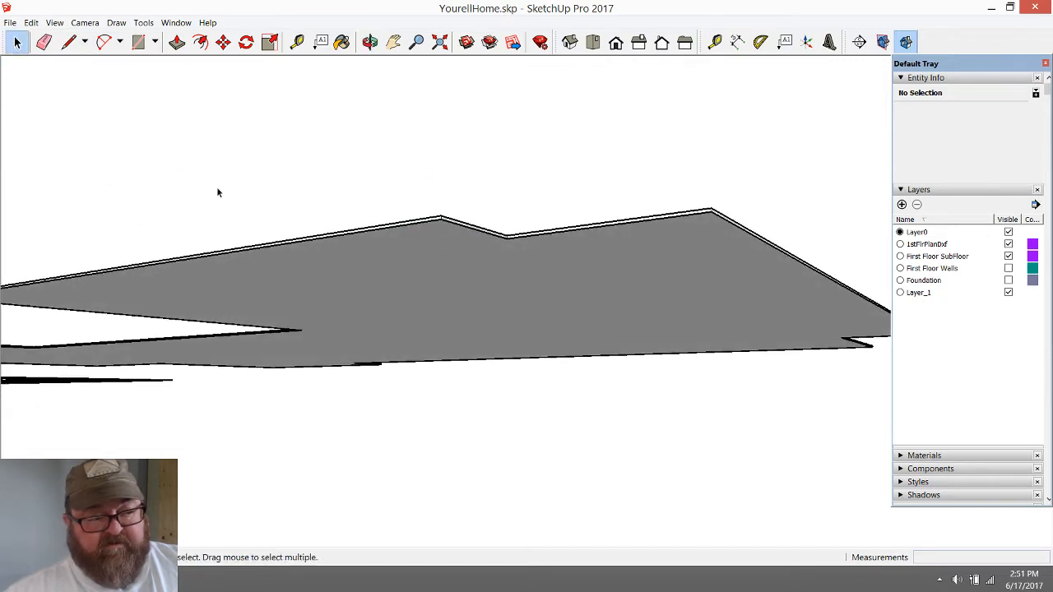
pyautogui.click(380, 256)
pyautogui.doubleClick(380, 255)
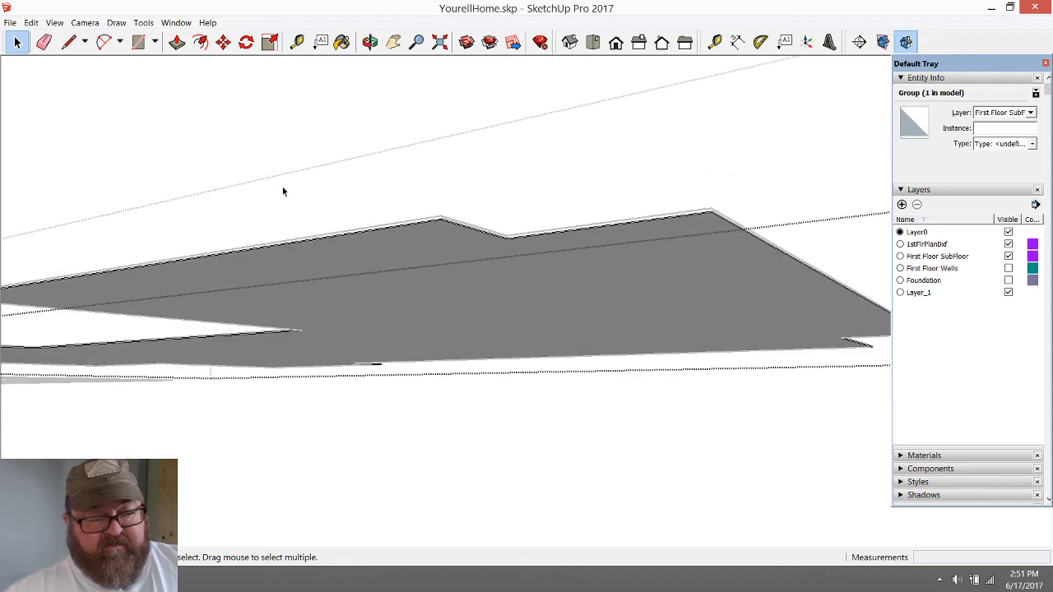
pyautogui.click(418, 292)
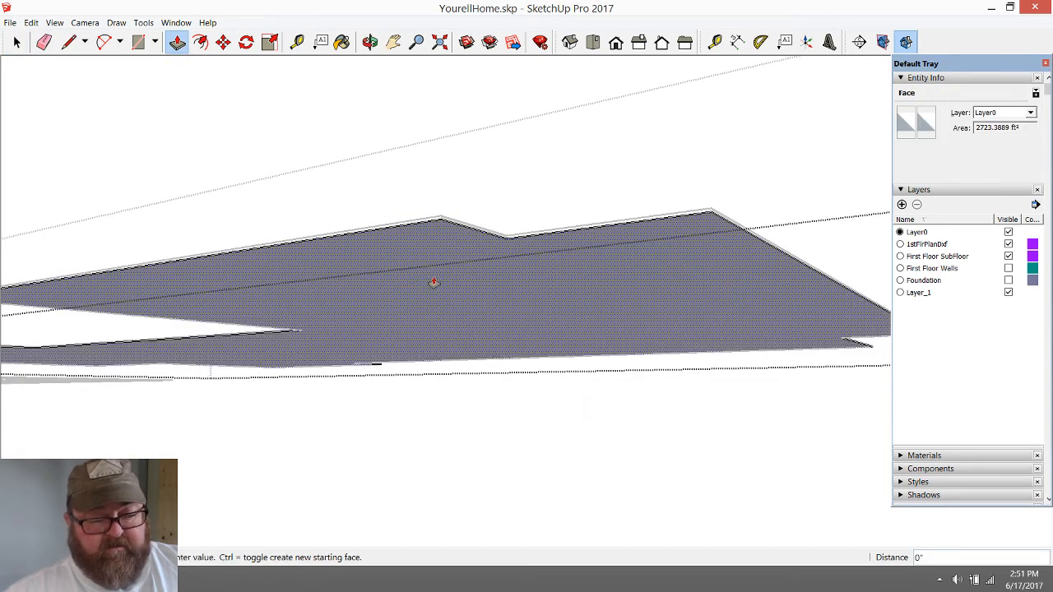
pyautogui.write('1')
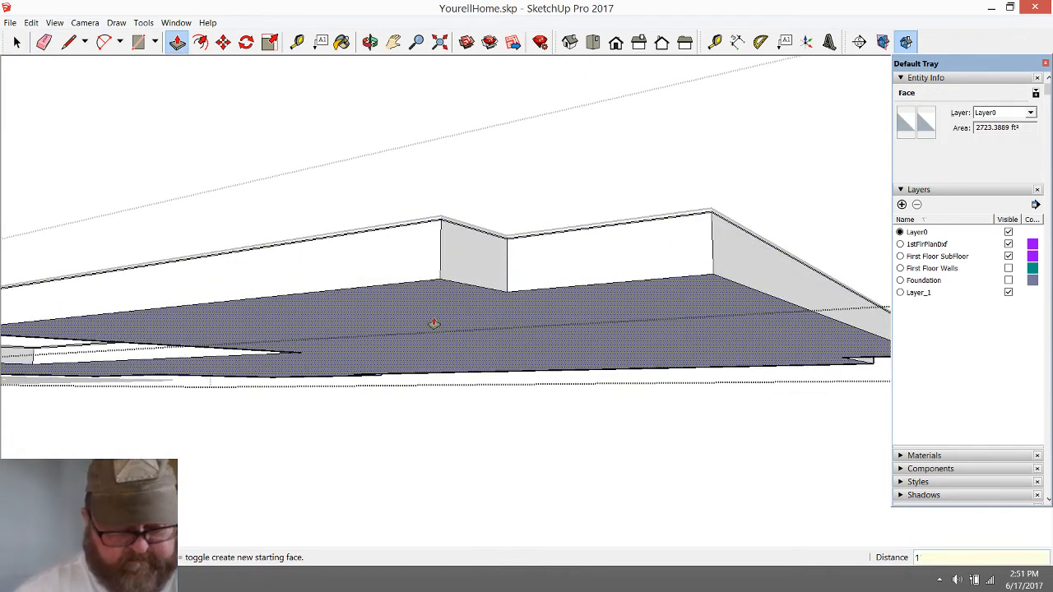
pyautogui.write("' 6")
pyautogui.press('Return')
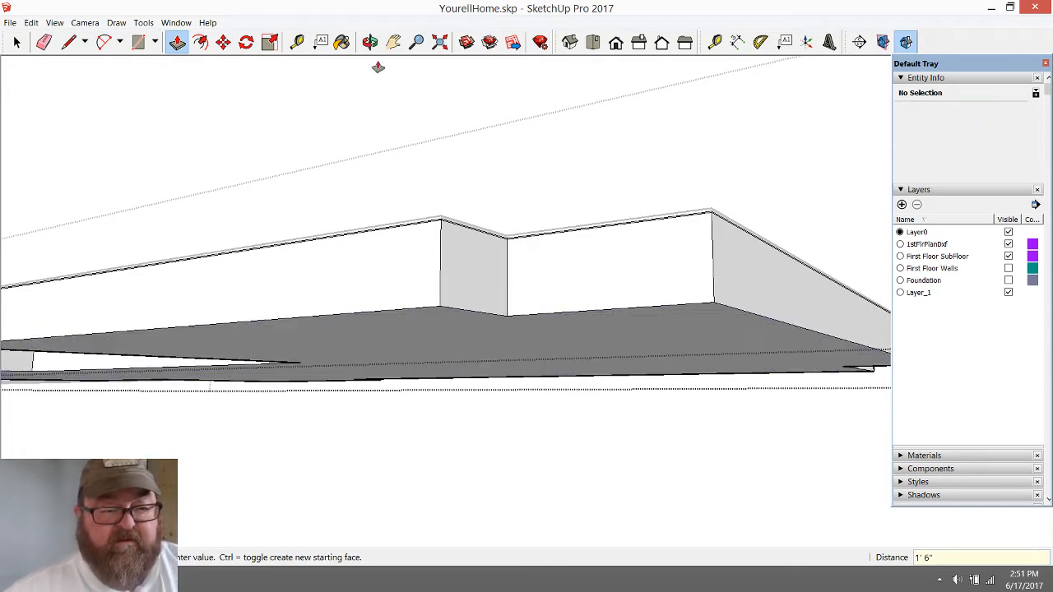
pyautogui.moveTo(378, 67); pyautogui.dragTo(435, 249, button='middle')
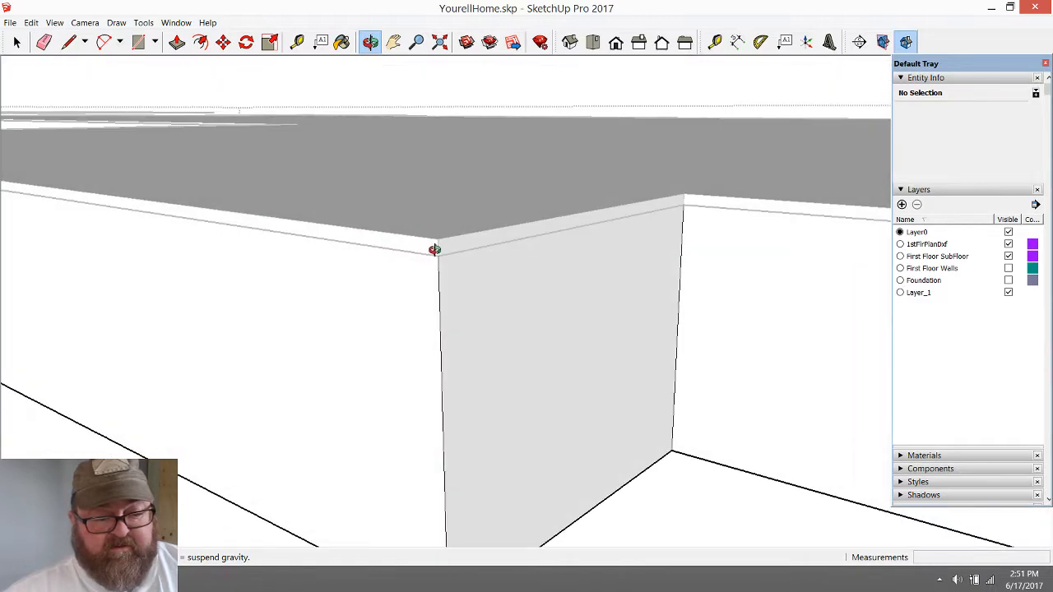
pyautogui.scroll(-10, 432, 339)
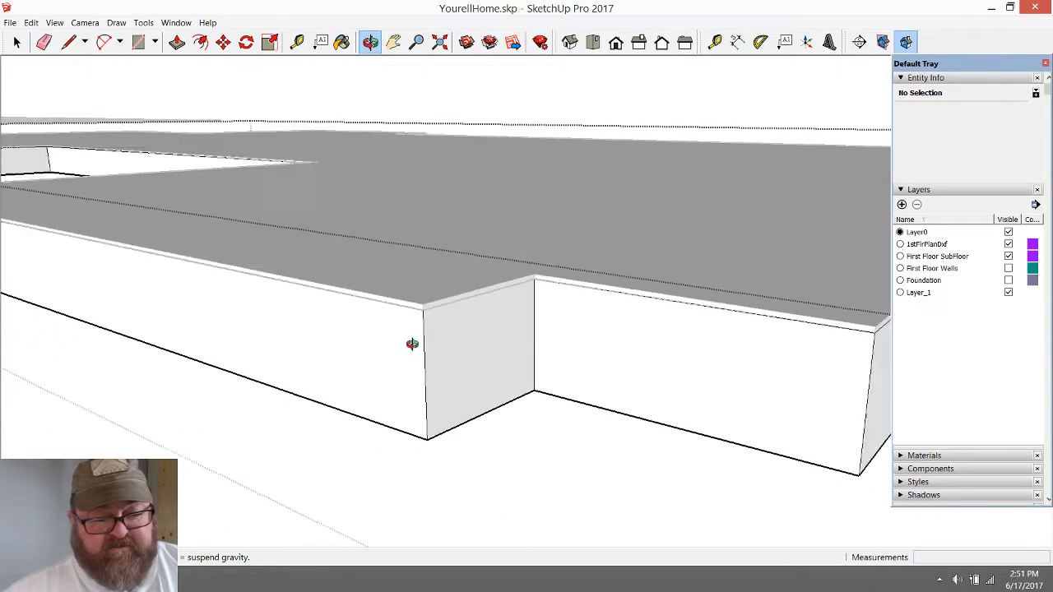
pyautogui.moveTo(492, 361); pyautogui.dragTo(493, 369)
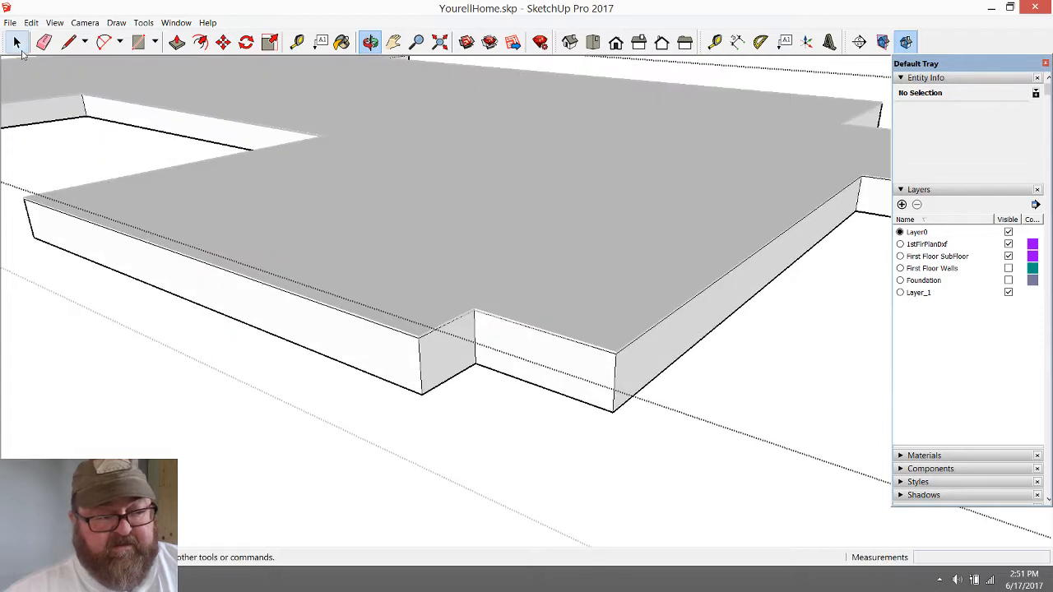
pyautogui.click(17, 42)
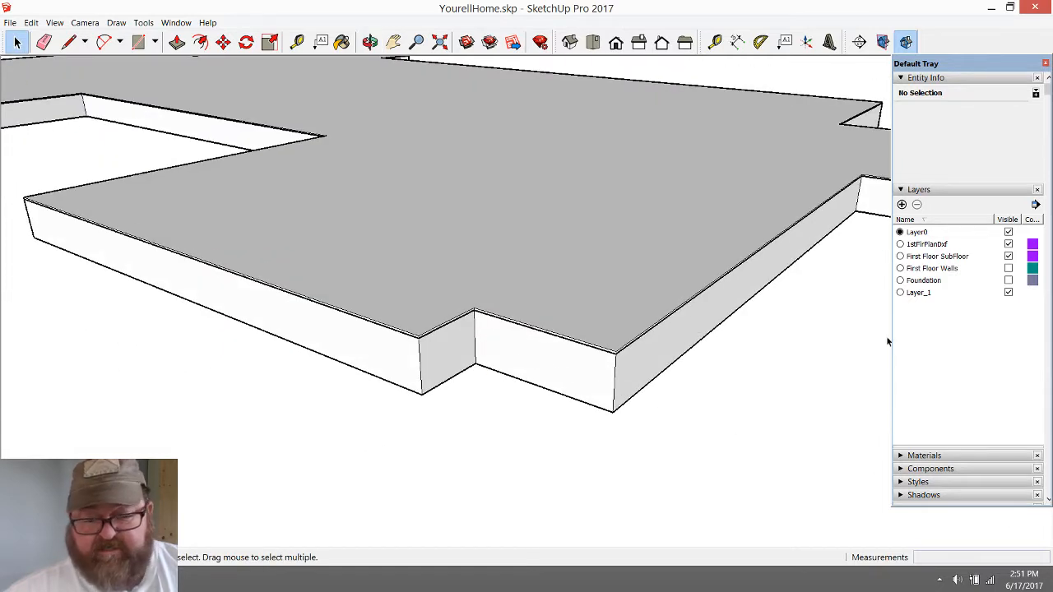
# Make the Foundation and First Floor Walls layers visible, leaving the First Floor SubFloor layer shown
pyautogui.click(1009, 281)
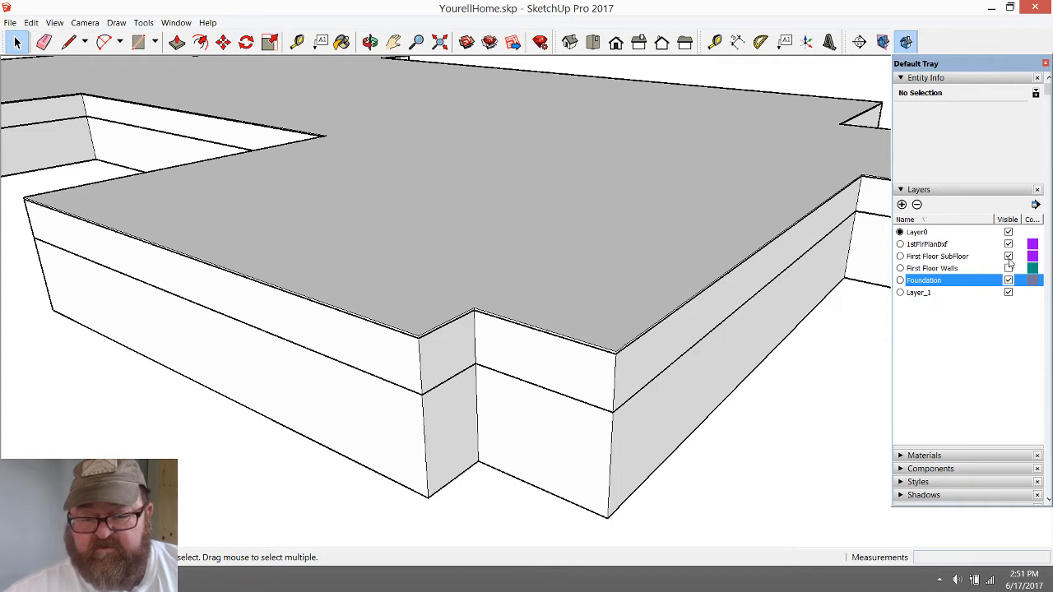
pyautogui.click(1009, 257)
pyautogui.click(1009, 257)
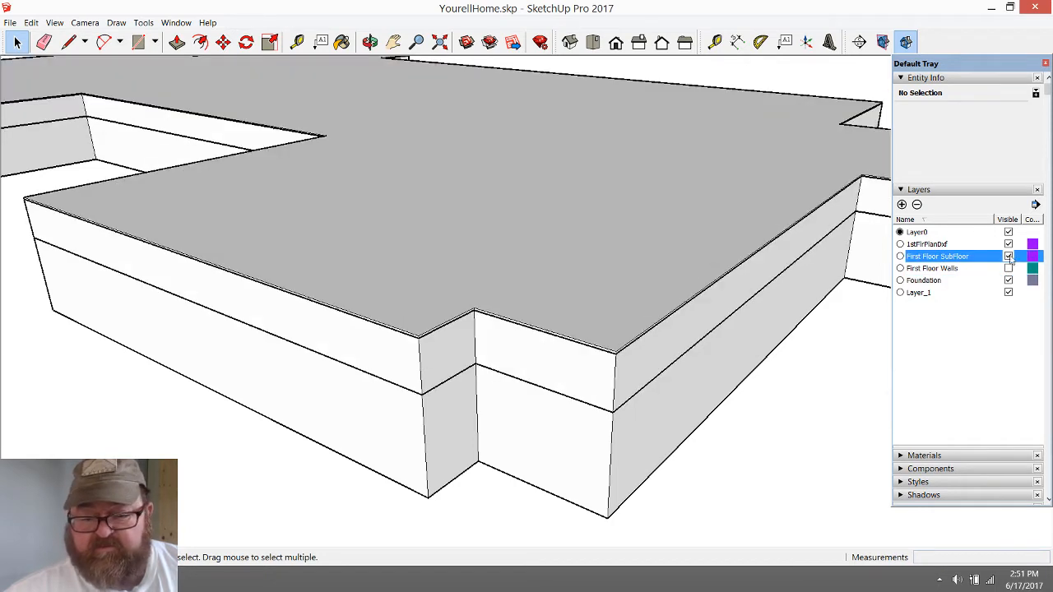
pyautogui.click(1008, 269)
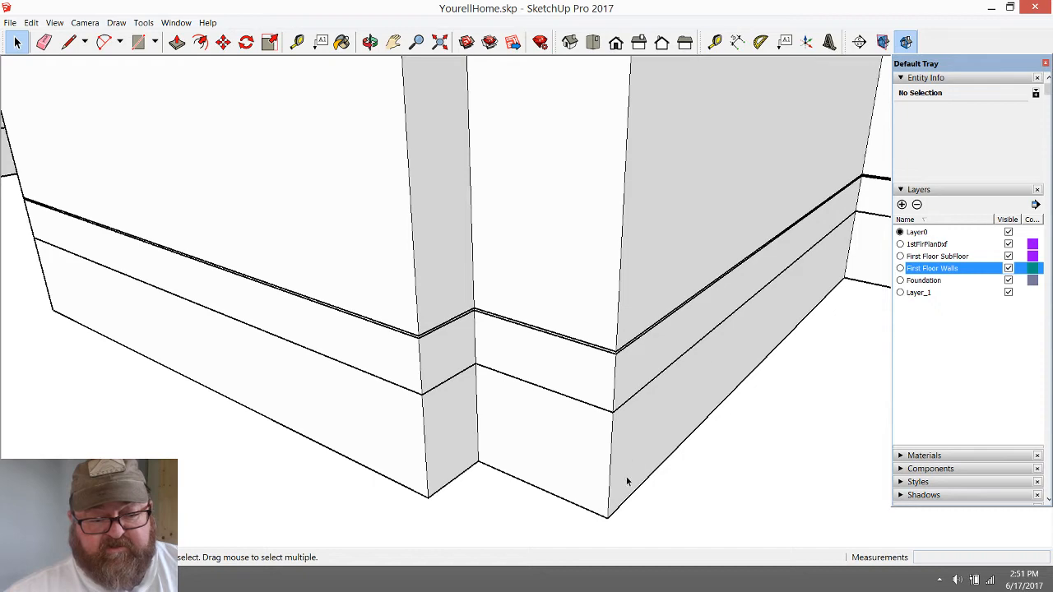
# Examine how the foundation, floor depth, subfloor and first-floor walls stack up around the front corner of the house
pyautogui.click(476, 409)
pyautogui.scroll(-6, 535, 403)
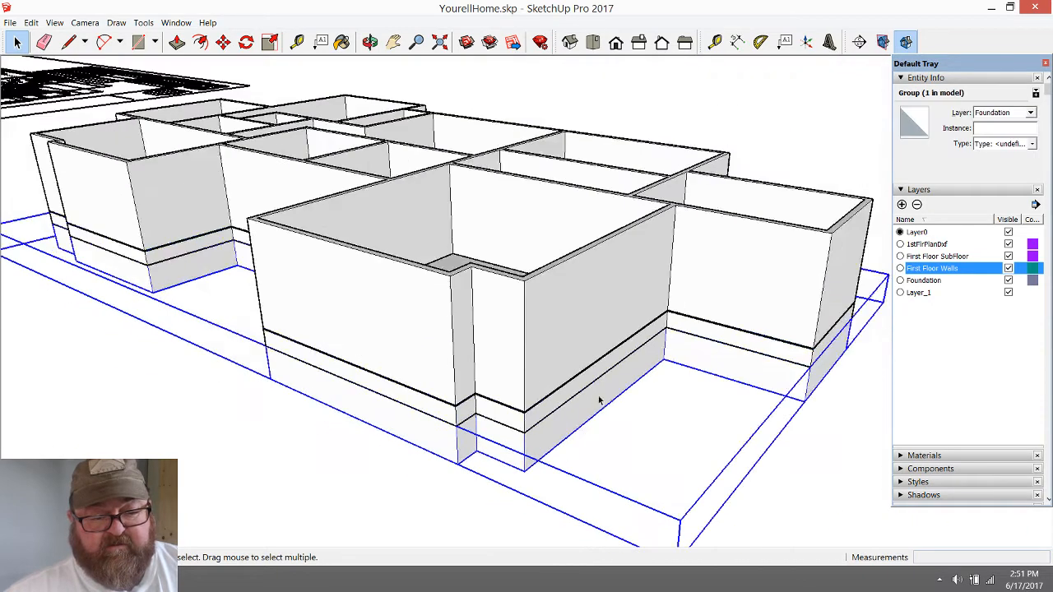
pyautogui.click(370, 41)
pyautogui.moveTo(475, 331); pyautogui.dragTo(31, 74)
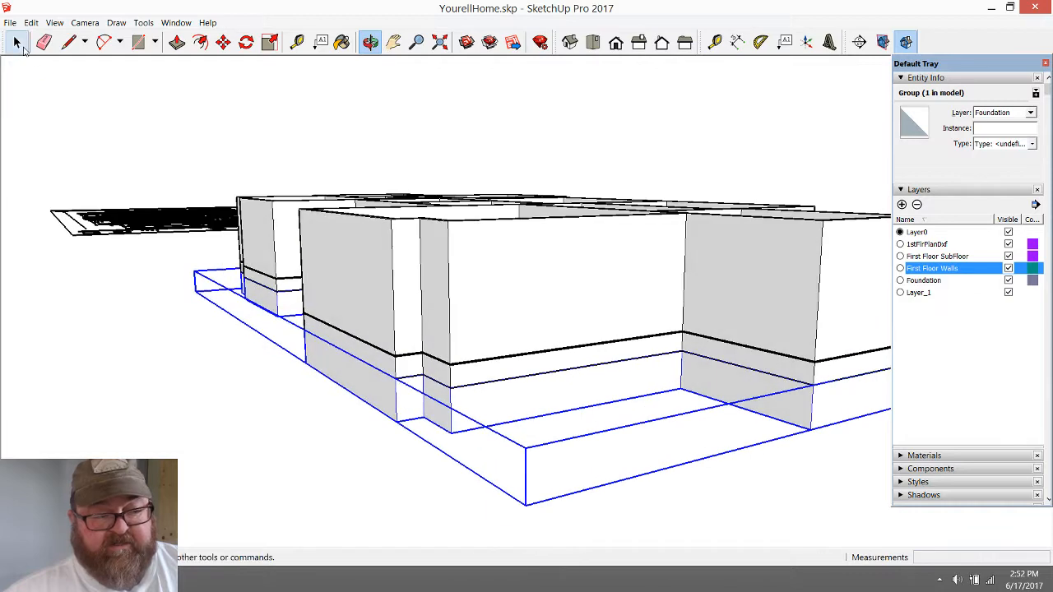
pyautogui.click(16, 41)
pyautogui.click(72, 123)
pyautogui.scroll(5, 444, 397)
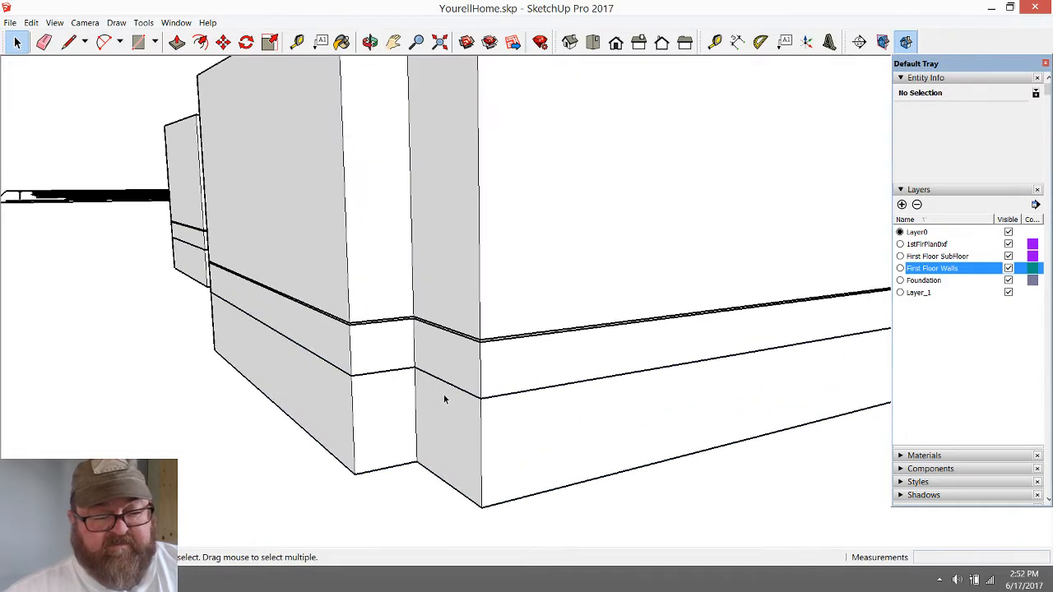
pyautogui.scroll(-3, 499, 467)
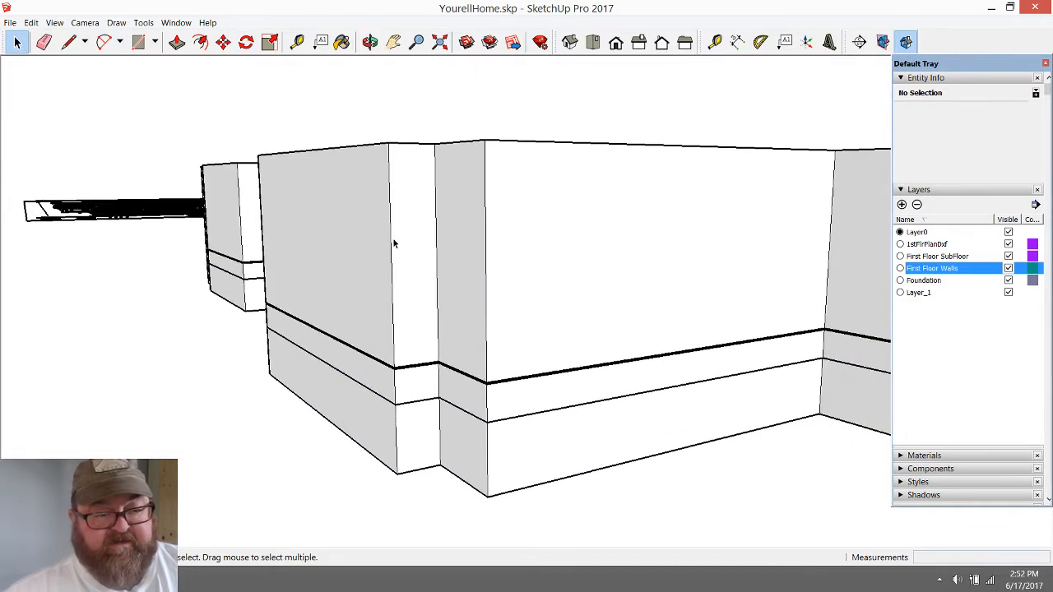
pyautogui.click(371, 41)
pyautogui.moveTo(376, 66); pyautogui.dragTo(549, 378)
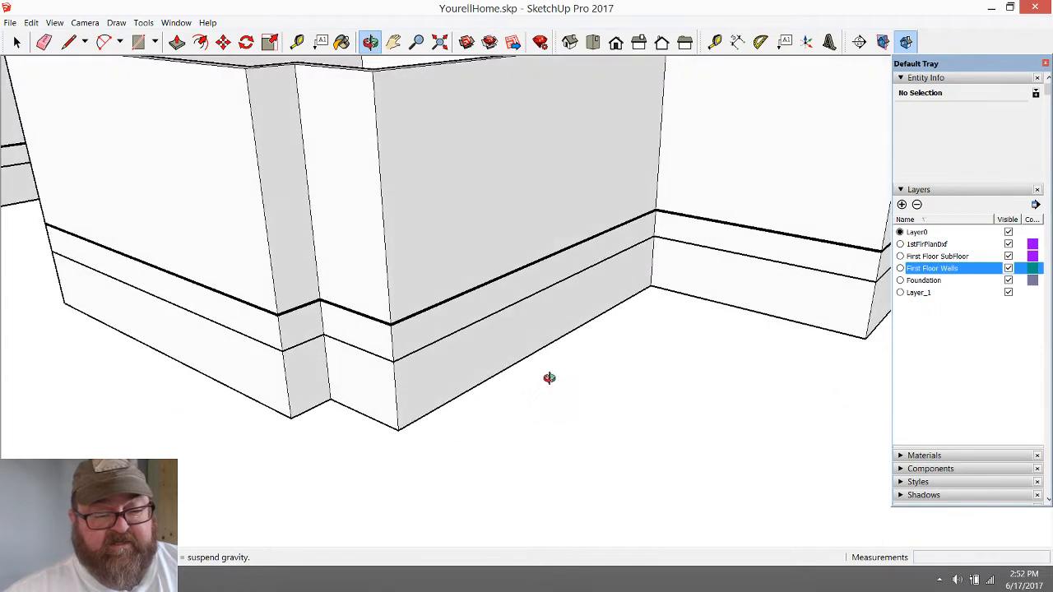
pyautogui.scroll(-5, 514, 483)
pyautogui.moveTo(442, 387)
pyautogui.mouseDown()
pyautogui.moveTo(666, 383)
pyautogui.moveTo(661, 456)
pyautogui.moveTo(564, 496)
pyautogui.moveTo(423, 460)
pyautogui.moveTo(414, 364)
pyautogui.mouseUp()
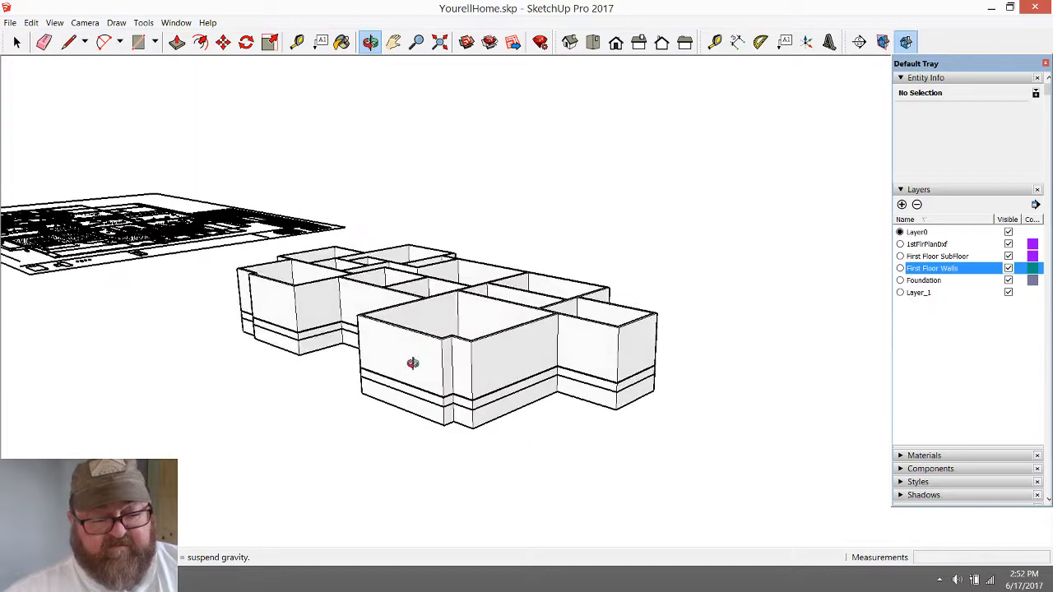
pyautogui.scroll(8, 461, 428)
pyautogui.scroll(3, 479, 413)
pyautogui.moveTo(476, 300); pyautogui.dragTo(487, 366)
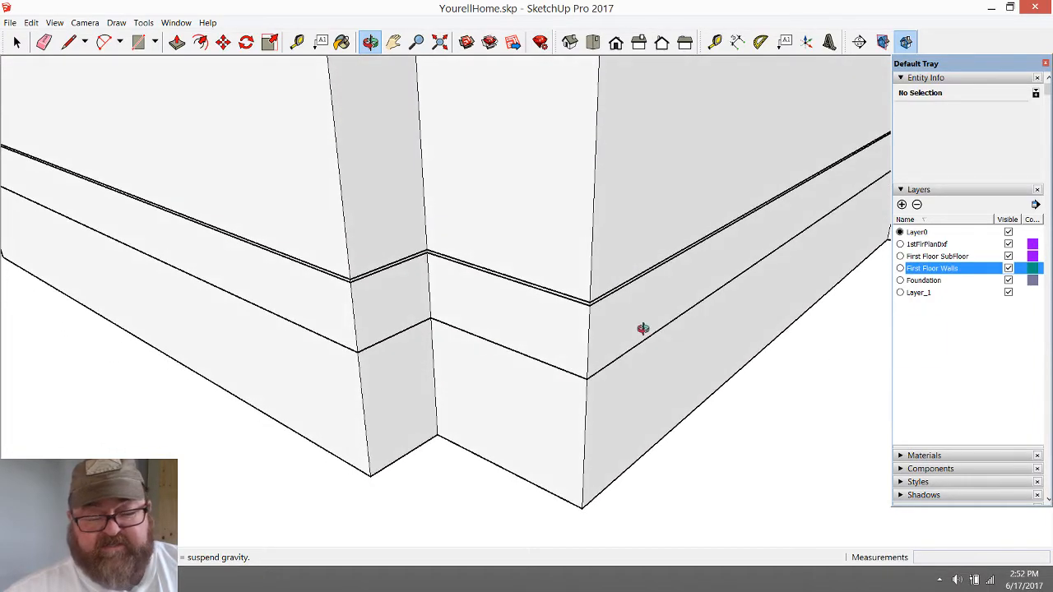
# Hide the First Floor Walls layer and add a new layer named First Floor Framing
pyautogui.click(1009, 269)
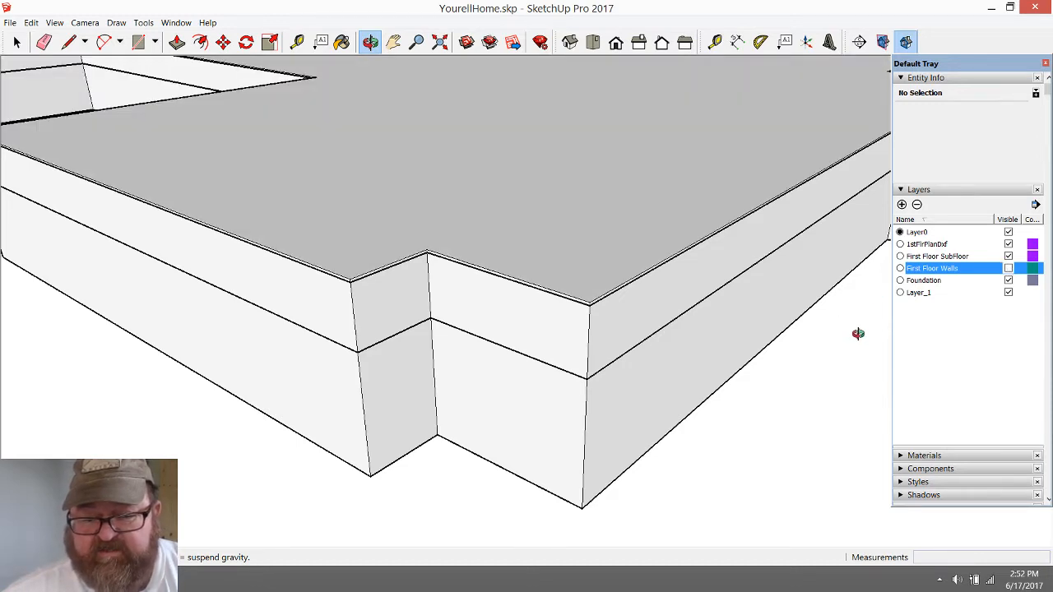
pyautogui.click(923, 257)
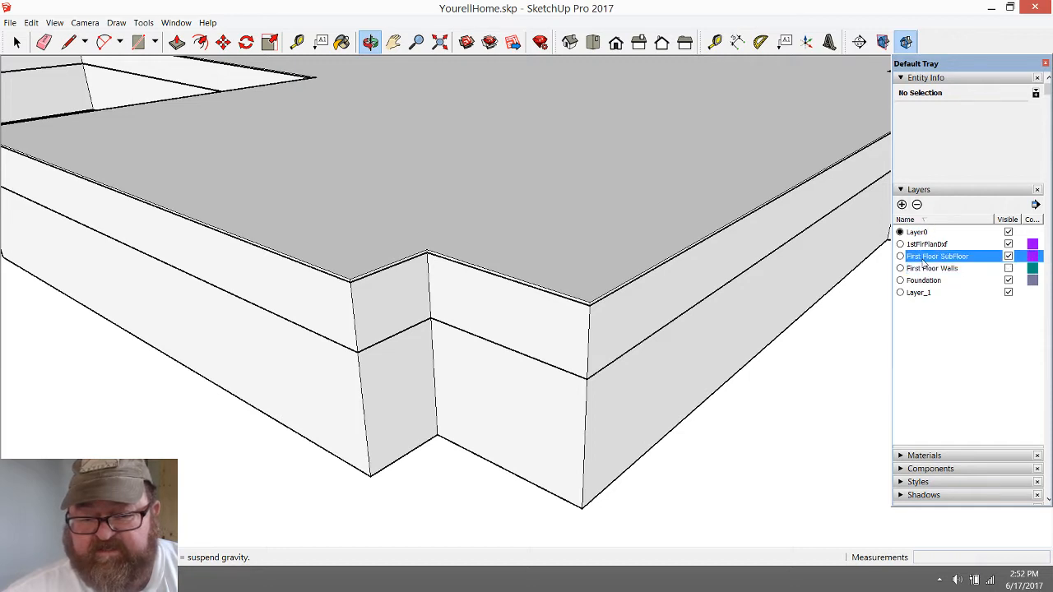
pyautogui.click(902, 205)
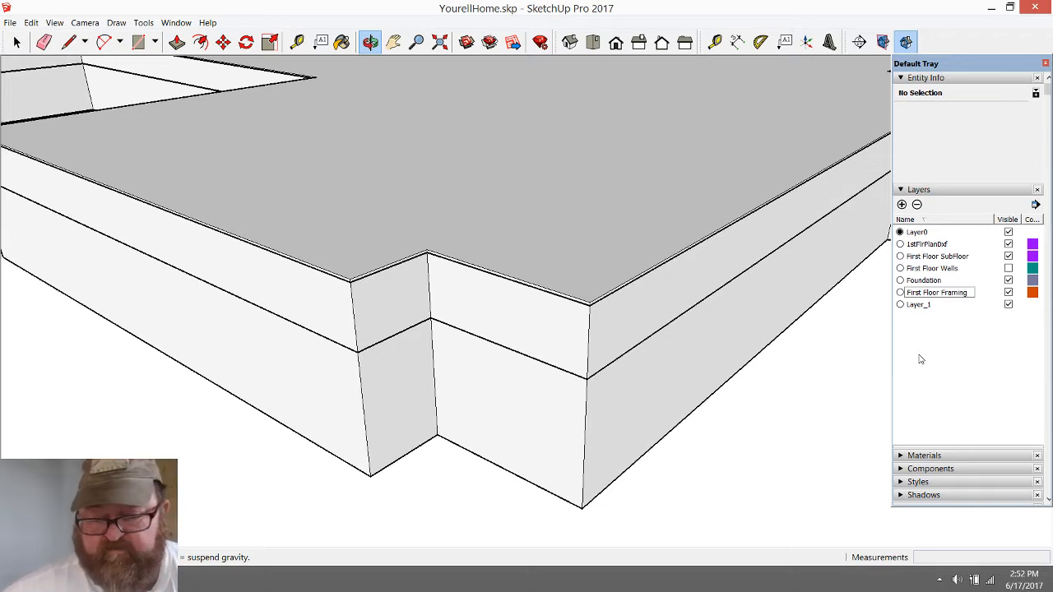
pyautogui.doubleClick(928, 306)
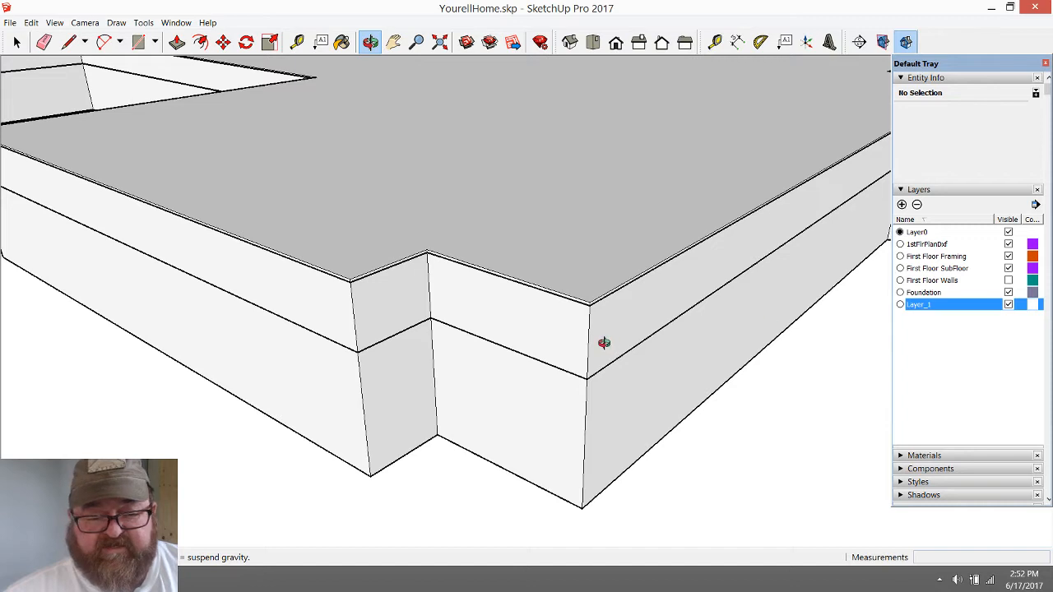
# Assign the floor-depth group above the foundation to the First Floor Framing layer and hide the First Floor SubFloor layer
pyautogui.click(18, 46)
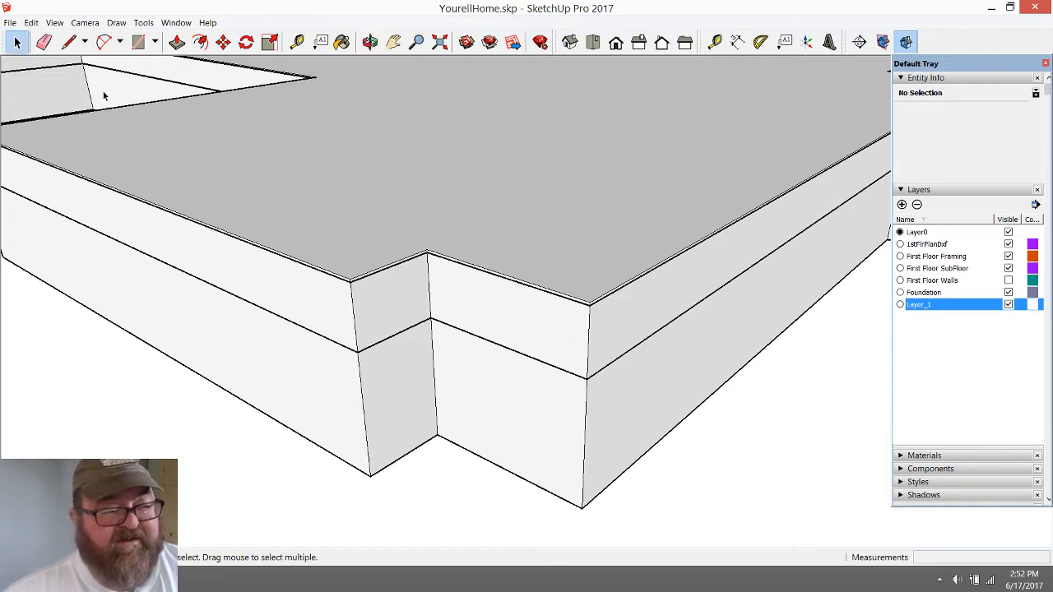
pyautogui.click(598, 331)
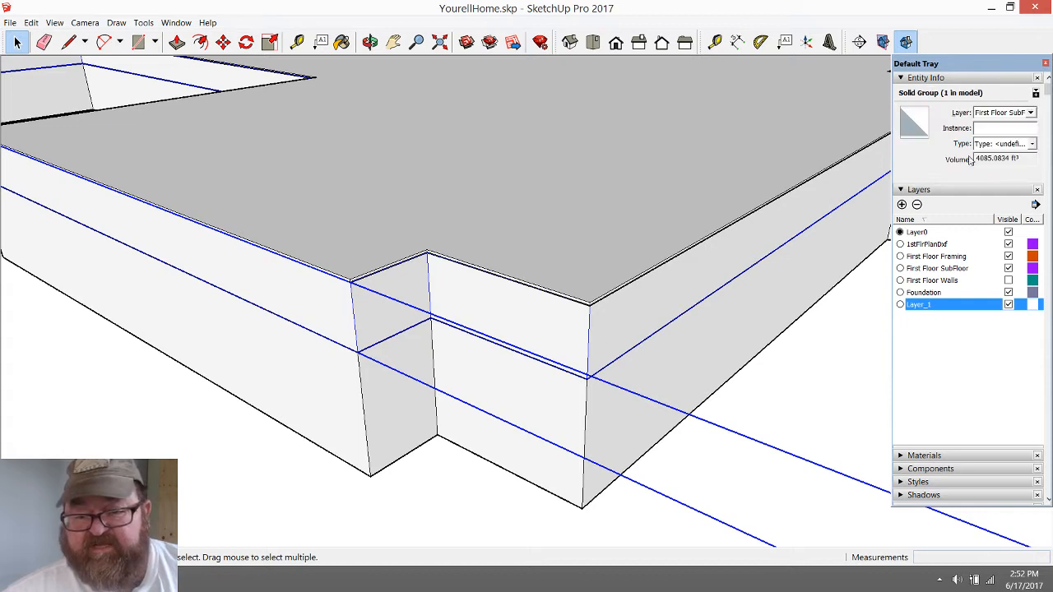
pyautogui.click(1030, 117)
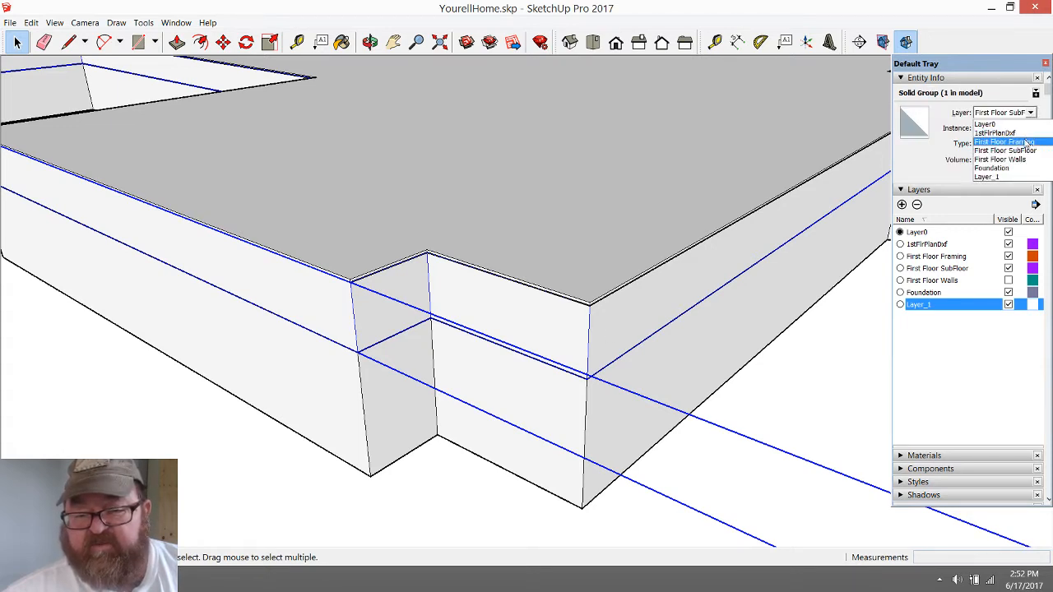
pyautogui.click(999, 137)
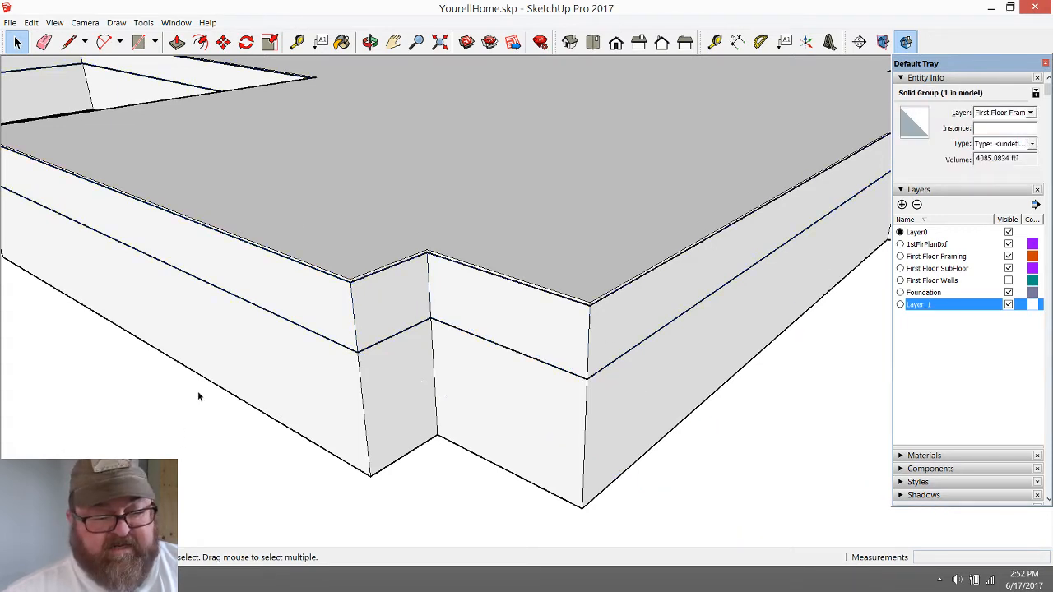
pyautogui.click(334, 179)
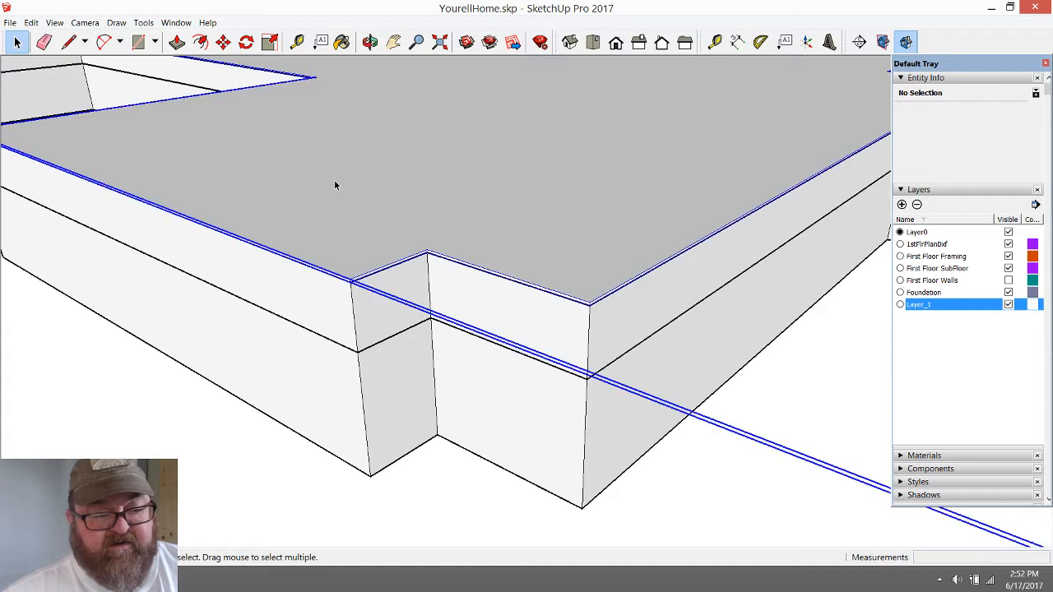
pyautogui.click(1008, 268)
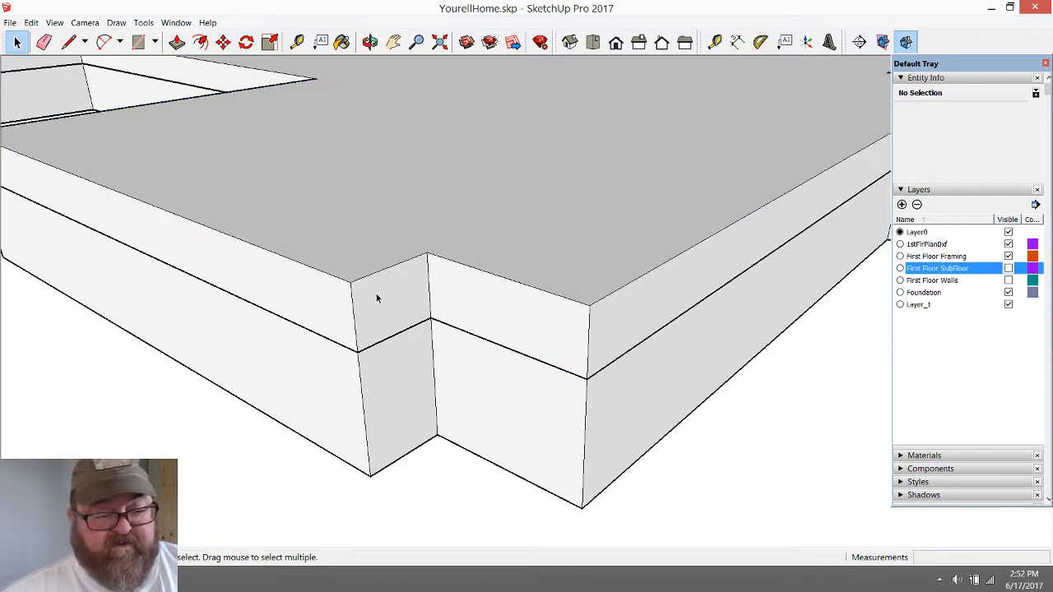
# Examine the exposed framing group on top of the foundation from several angles, selecting it to check its extents
pyautogui.click(369, 41)
pyautogui.moveTo(391, 206); pyautogui.dragTo(561, 474)
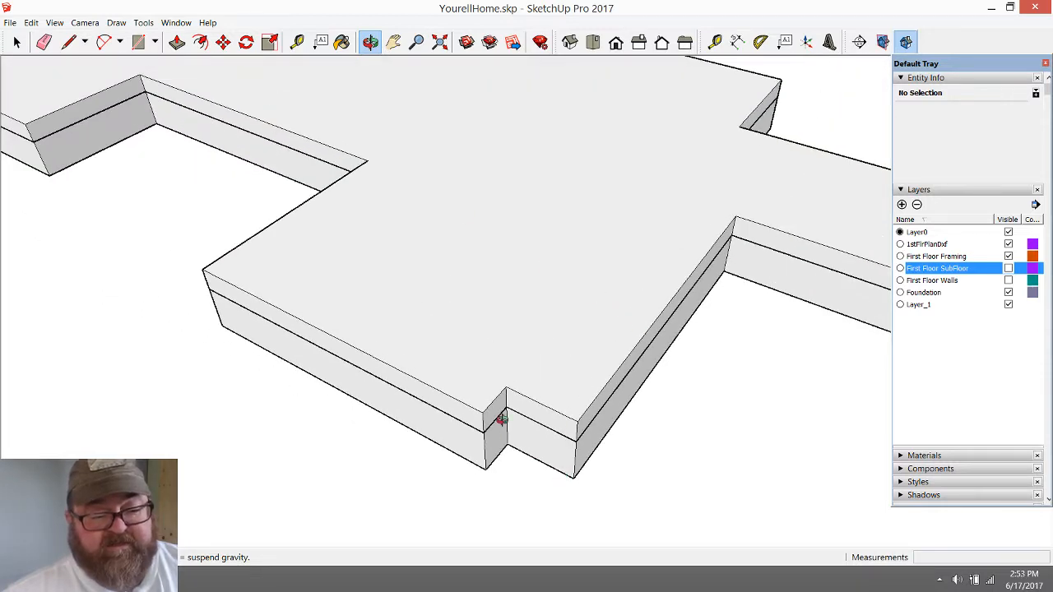
pyautogui.moveTo(501, 419); pyautogui.dragTo(431, 343)
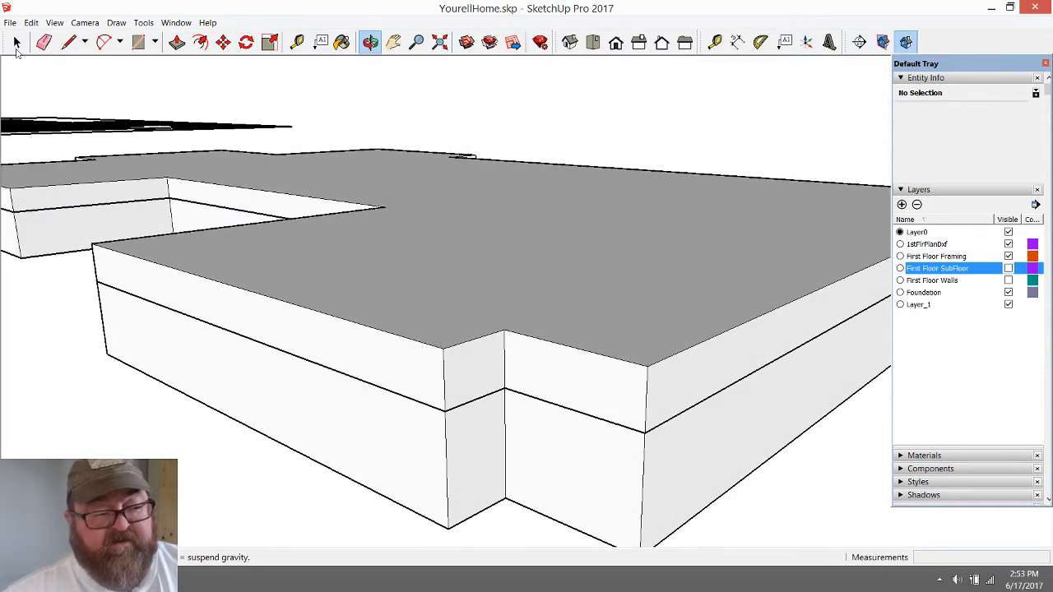
pyautogui.press('space')
pyautogui.click(324, 329)
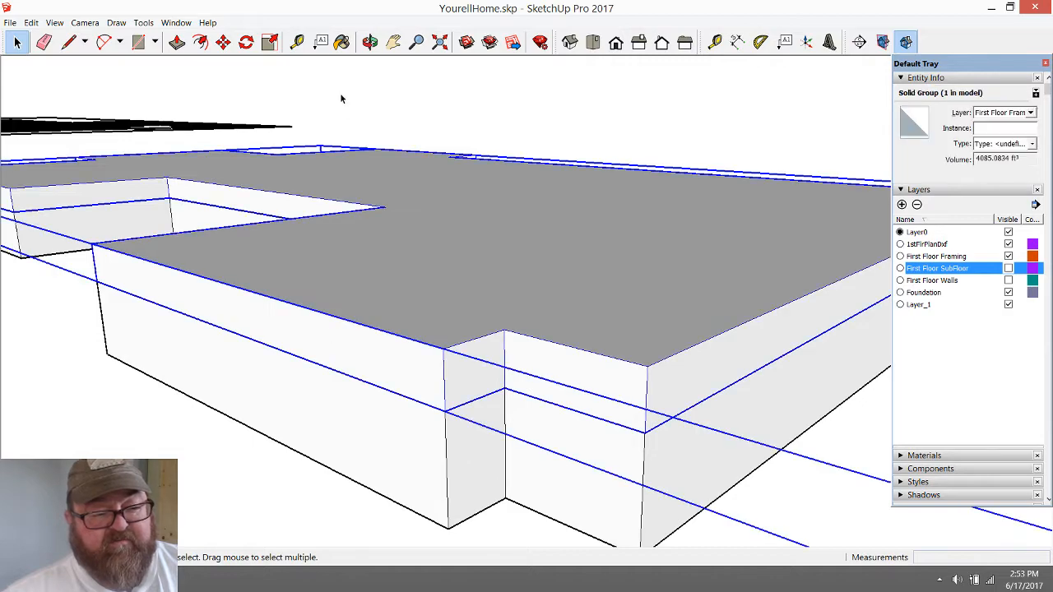
pyautogui.click(370, 42)
pyautogui.moveTo(421, 246); pyautogui.dragTo(335, 269)
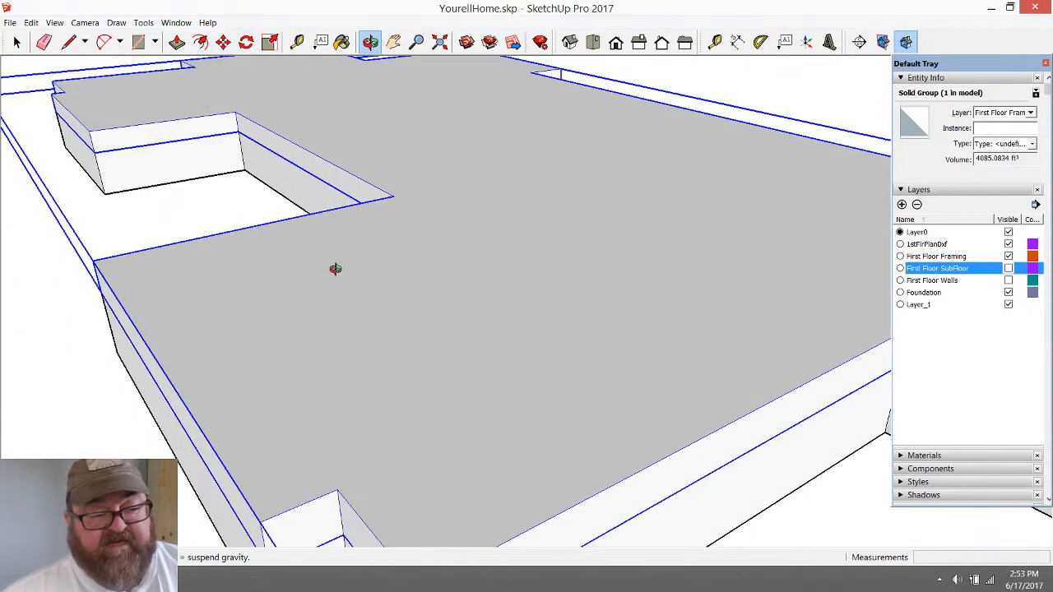
pyautogui.moveTo(333, 308); pyautogui.dragTo(402, 461)
pyautogui.scroll(3, 395, 452)
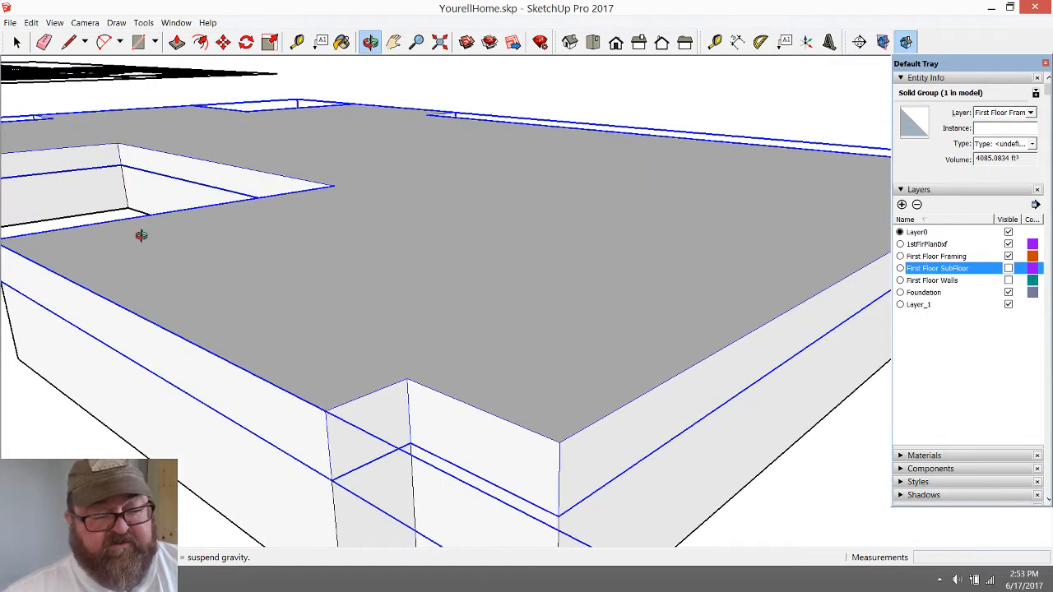
pyautogui.moveTo(553, 381)
pyautogui.mouseDown()
pyautogui.moveTo(587, 387)
pyautogui.moveTo(562, 366)
pyautogui.mouseUp()
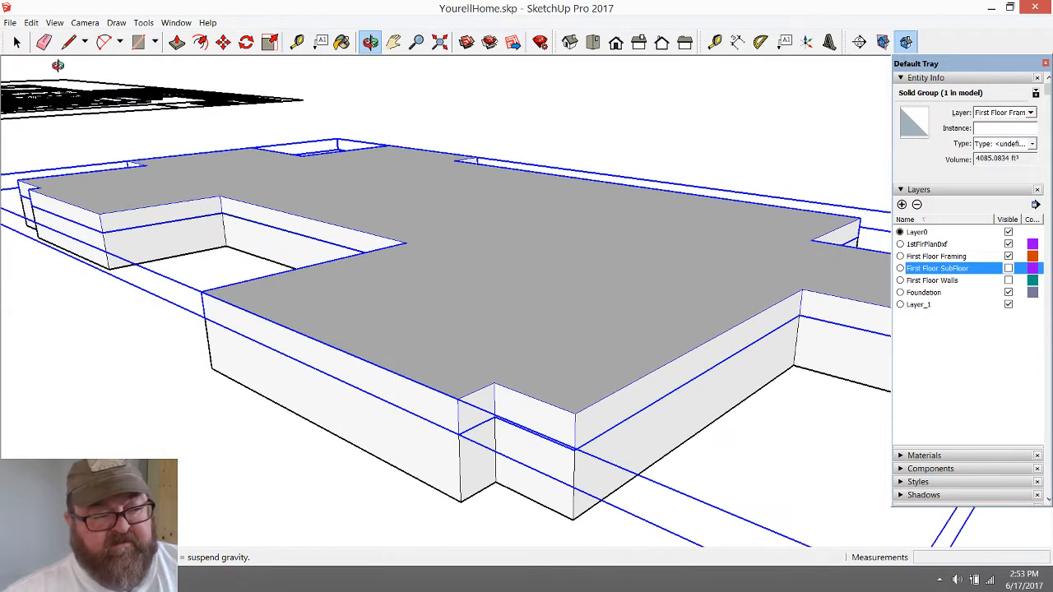
pyautogui.click(16, 41)
pyautogui.click(531, 153)
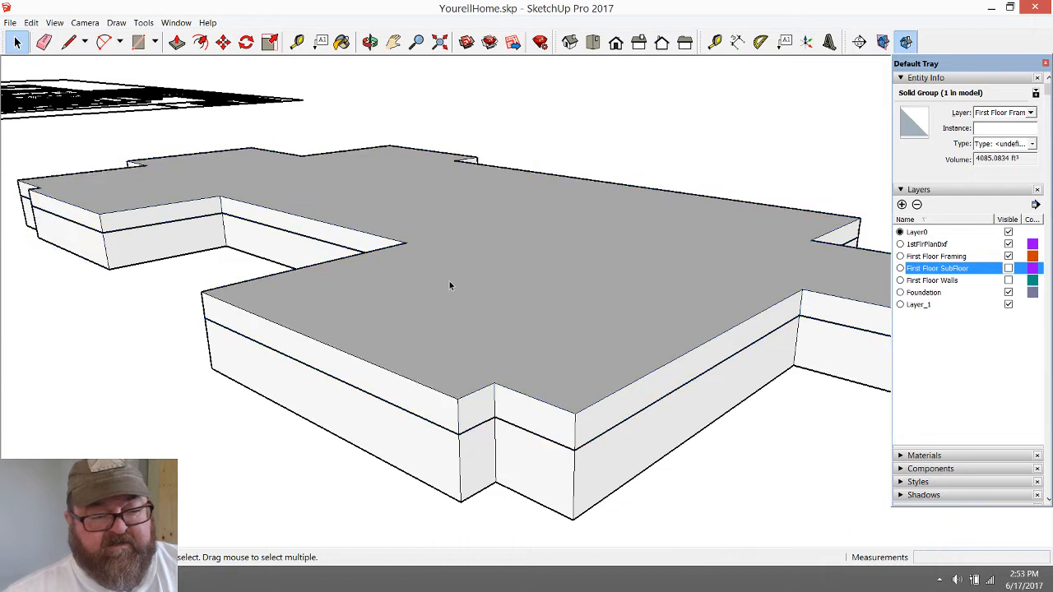
pyautogui.click(449, 285)
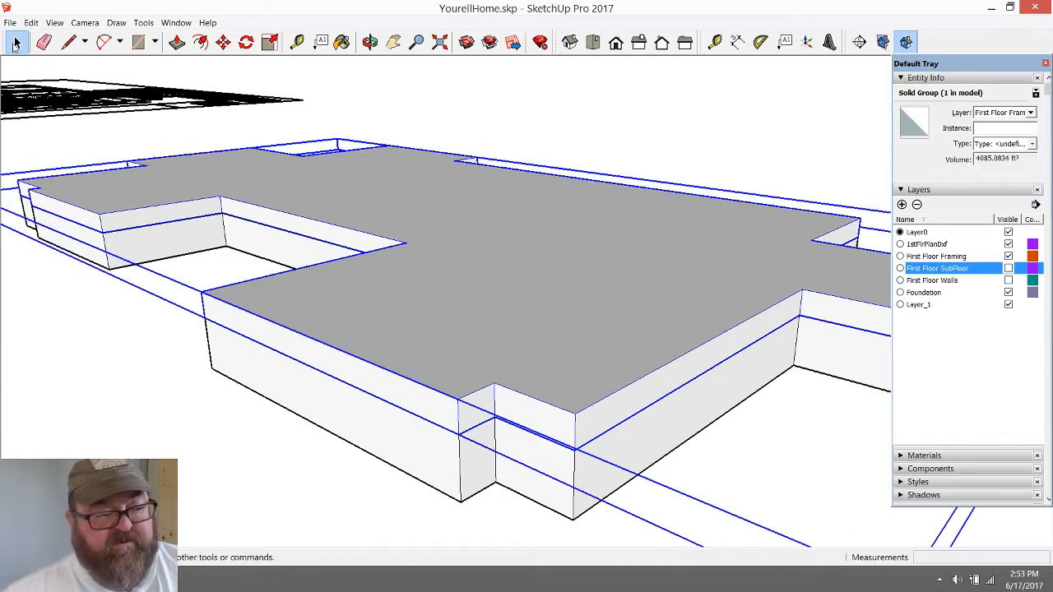
# Clear the selection and show the First Floor SubFloor and First Floor Walls layers again
pyautogui.click(233, 400)
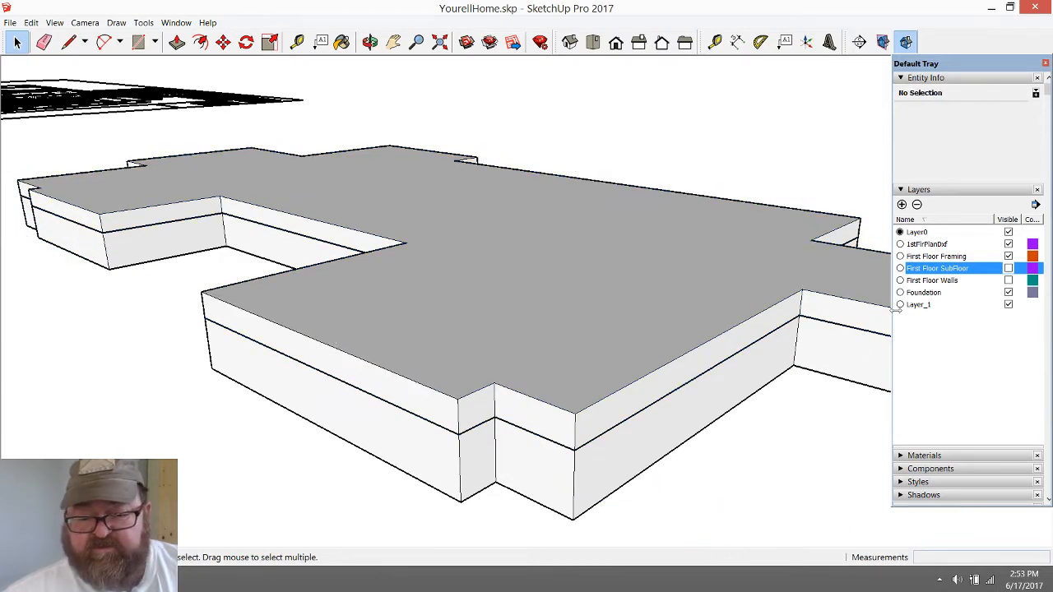
pyautogui.click(1008, 269)
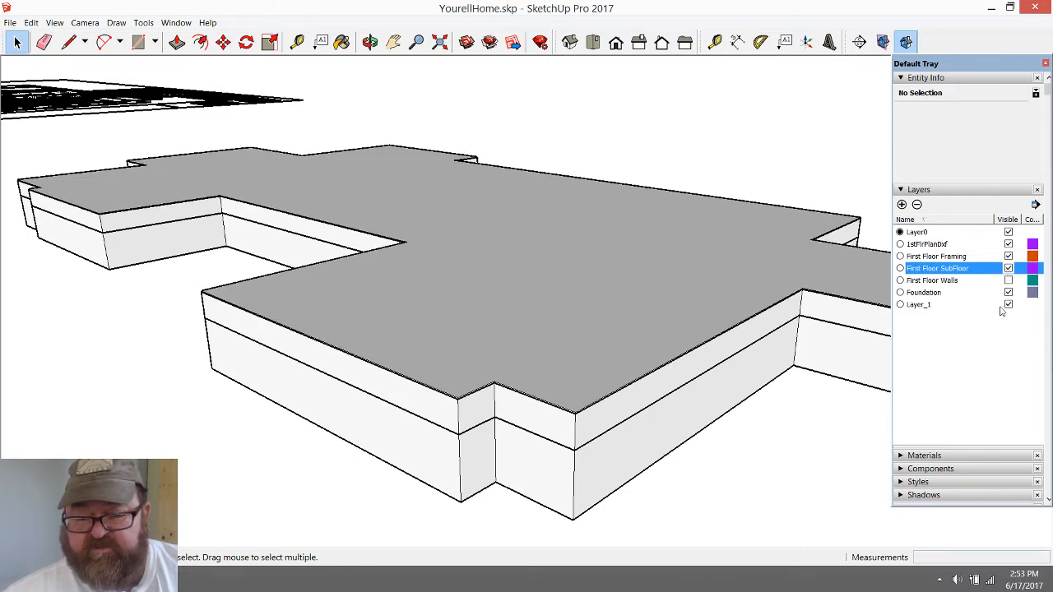
pyautogui.click(1008, 281)
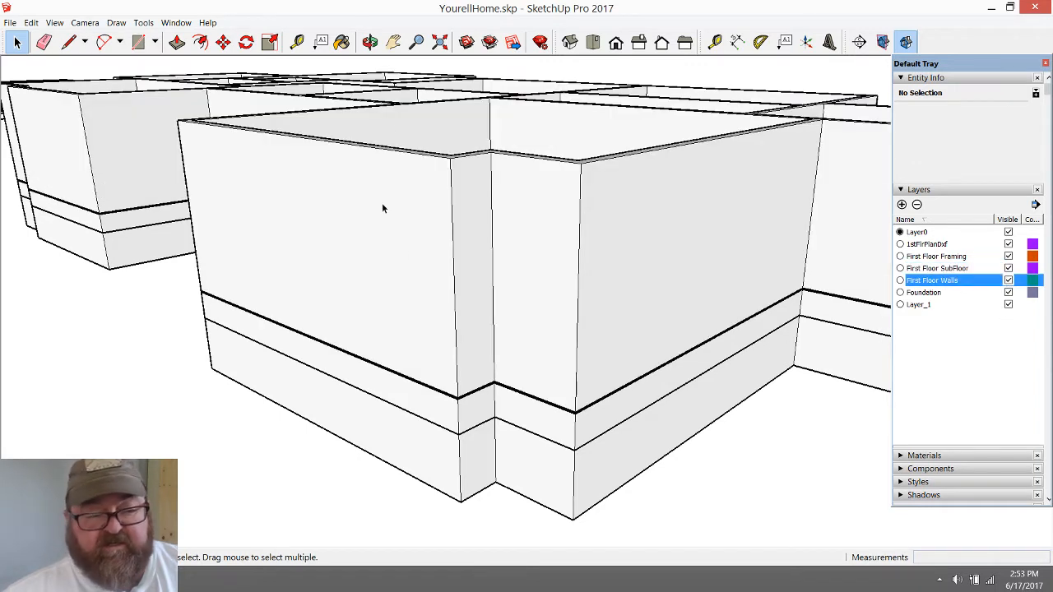
# Open the foundation group beneath the floor framing for editing
pyautogui.click(369, 41)
pyautogui.moveTo(364, 229); pyautogui.dragTo(37, 101)
pyautogui.click(16, 42)
pyautogui.scroll(-5, 321, 403)
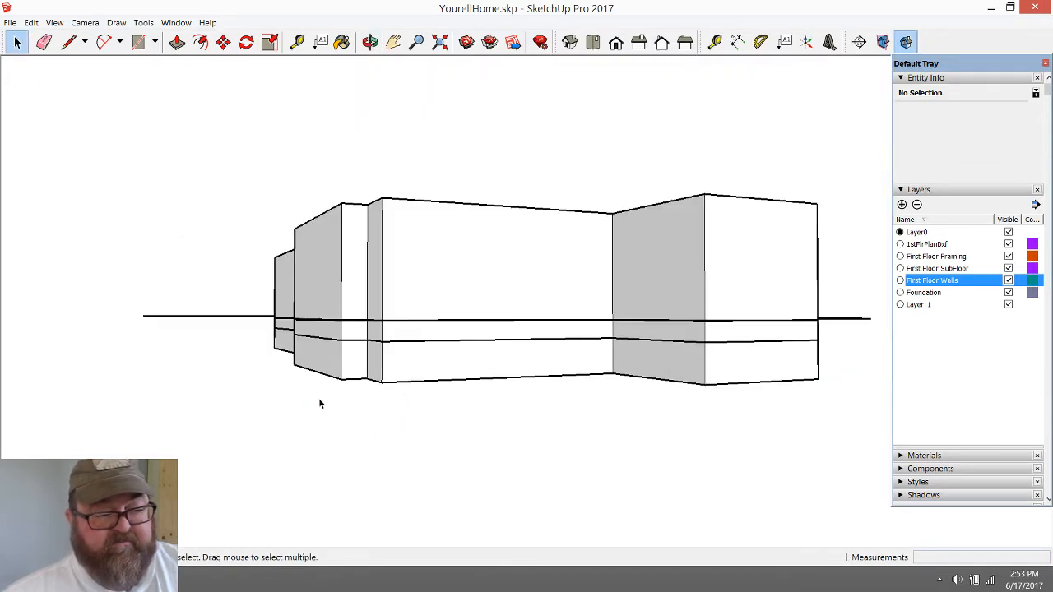
pyautogui.doubleClick(348, 367)
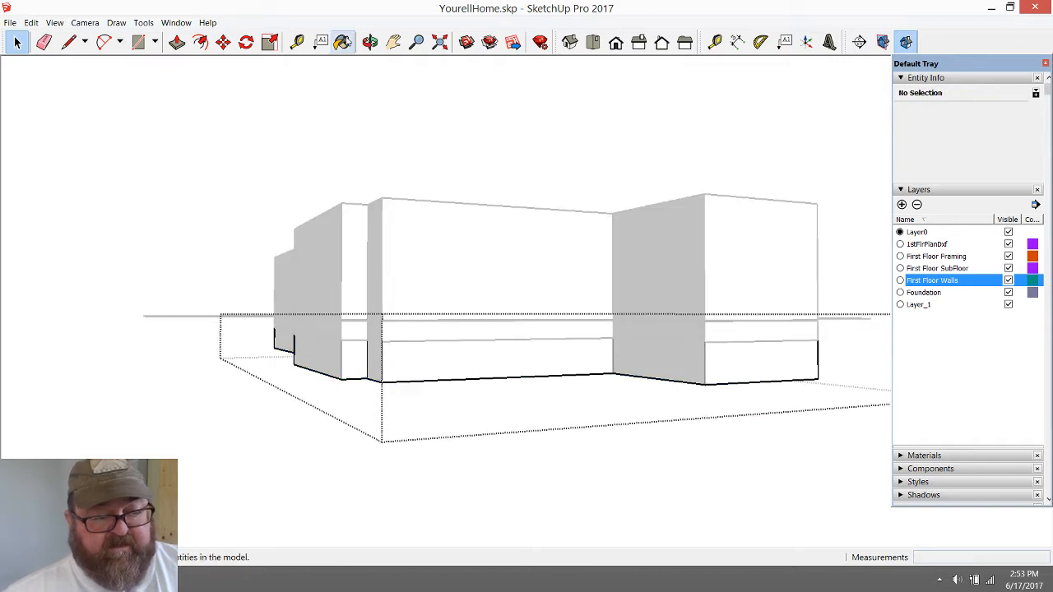
# Try to move the selected bottom edges at the foundation's outer end corner straight down
pyautogui.click(370, 42)
pyautogui.moveTo(362, 255); pyautogui.dragTo(291, 251)
pyautogui.click(16, 42)
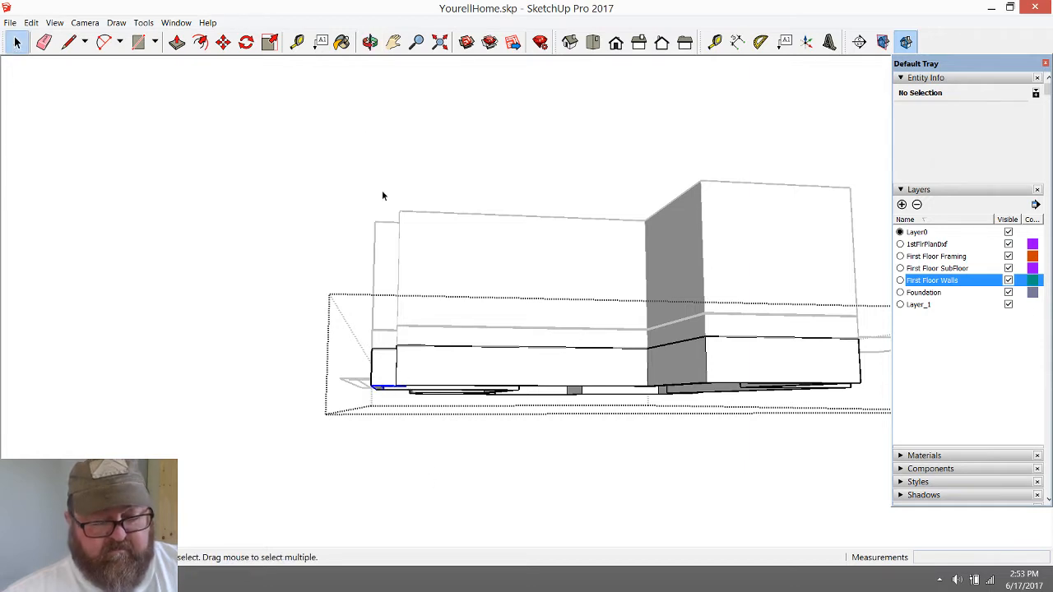
pyautogui.press('o')
pyautogui.moveTo(470, 376); pyautogui.dragTo(196, 148)
pyautogui.click(223, 42)
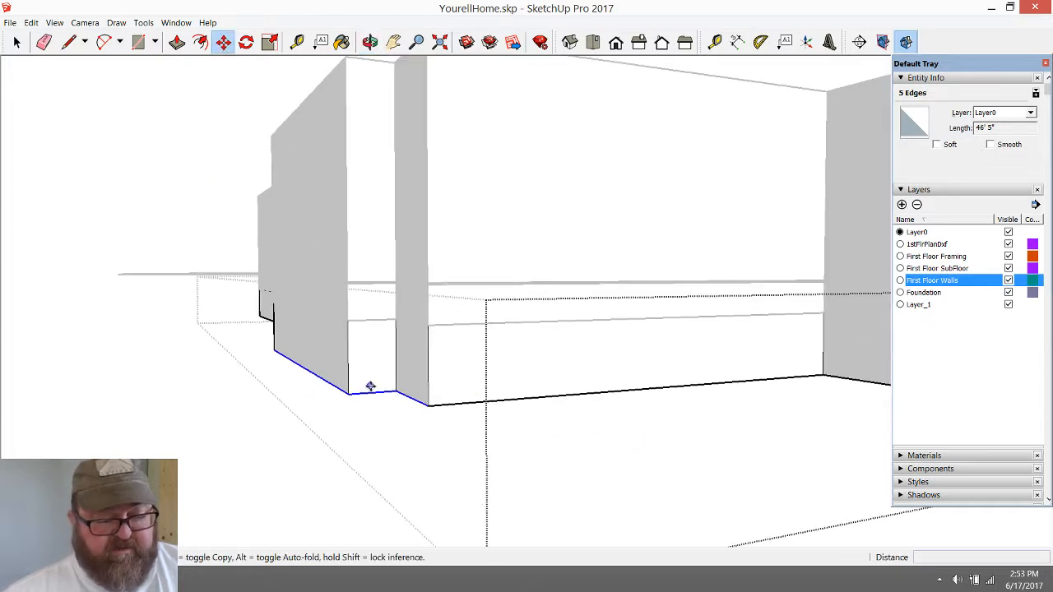
pyautogui.click(348, 392)
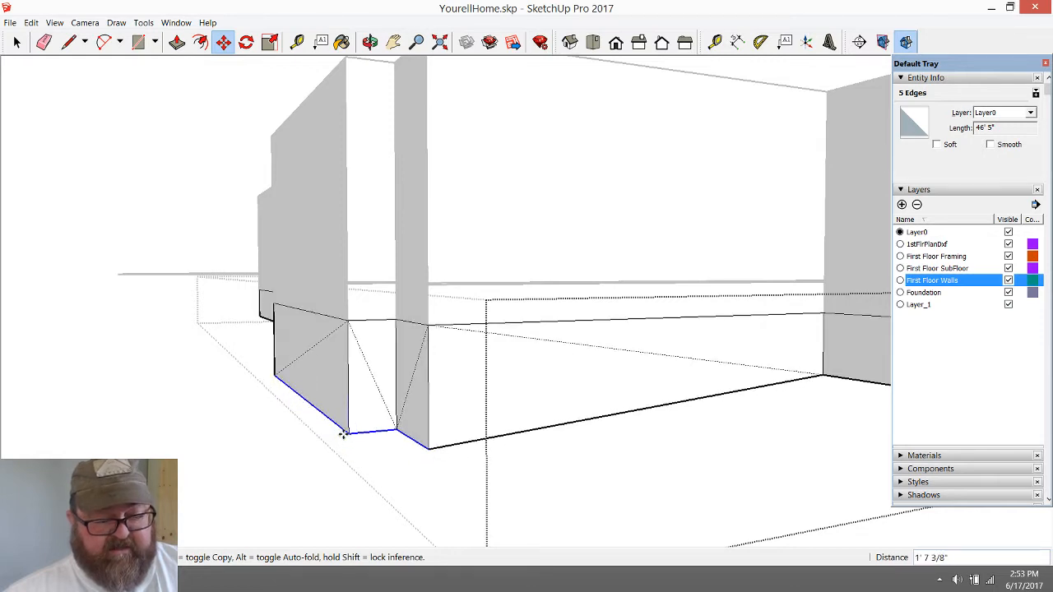
pyautogui.press('Escape')
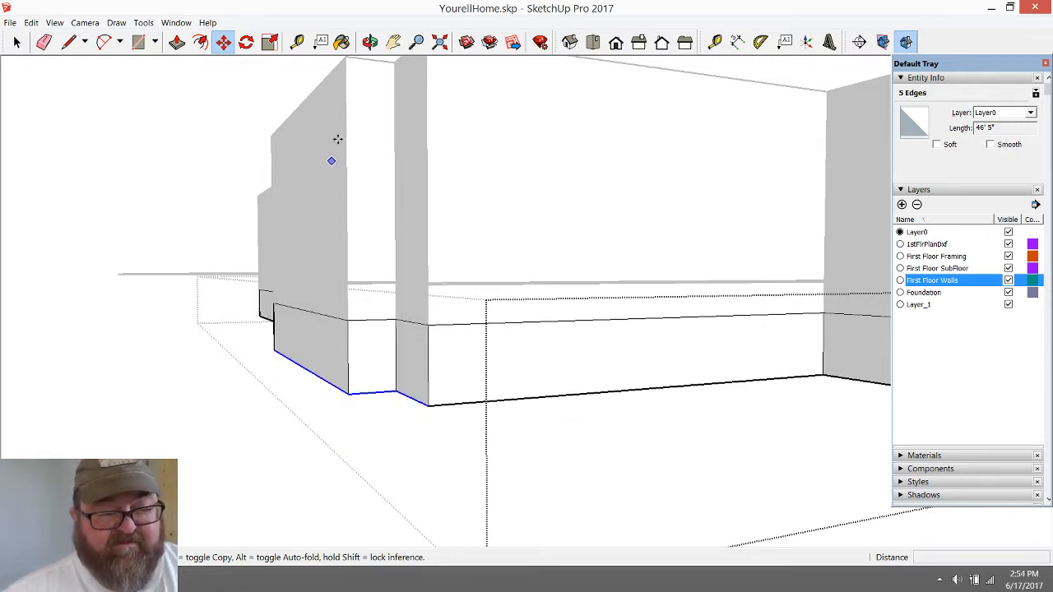
# Try to lower the foundation's stepped end corner by moving both its outer and inner bottom edges down
pyautogui.click(370, 41)
pyautogui.moveTo(469, 313); pyautogui.dragTo(359, 290)
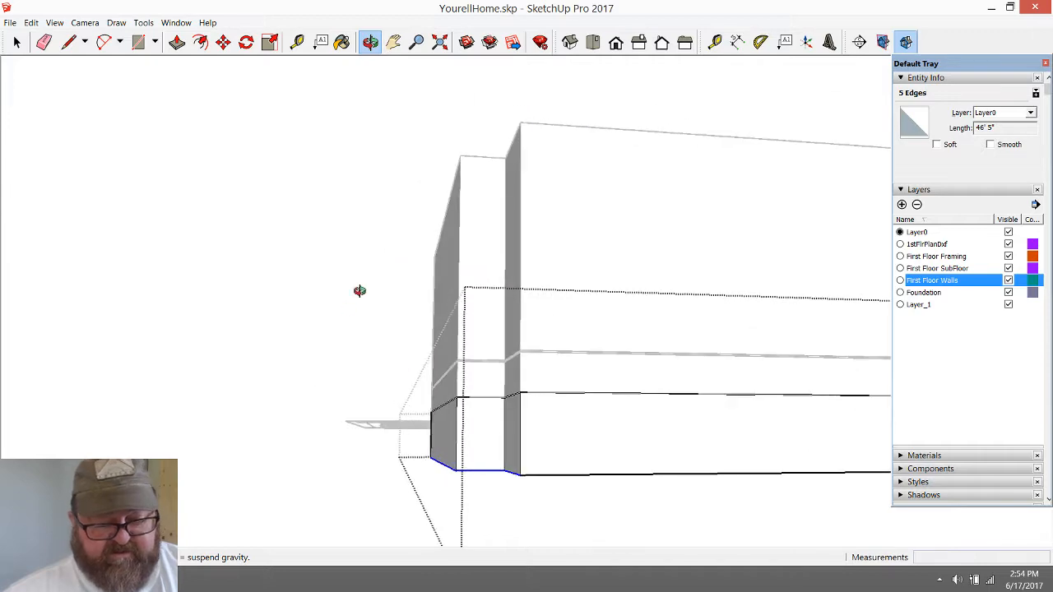
pyautogui.scroll(-6, 329, 331)
pyautogui.scroll(7, 357, 406)
pyautogui.scroll(-2, 378, 399)
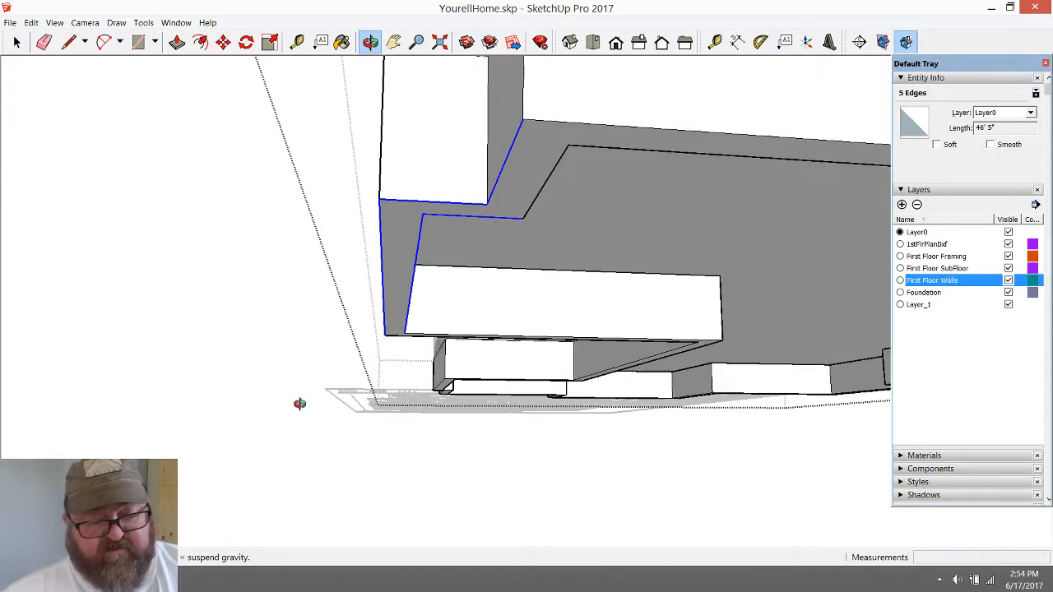
pyautogui.moveTo(300, 403); pyautogui.dragTo(292, 366)
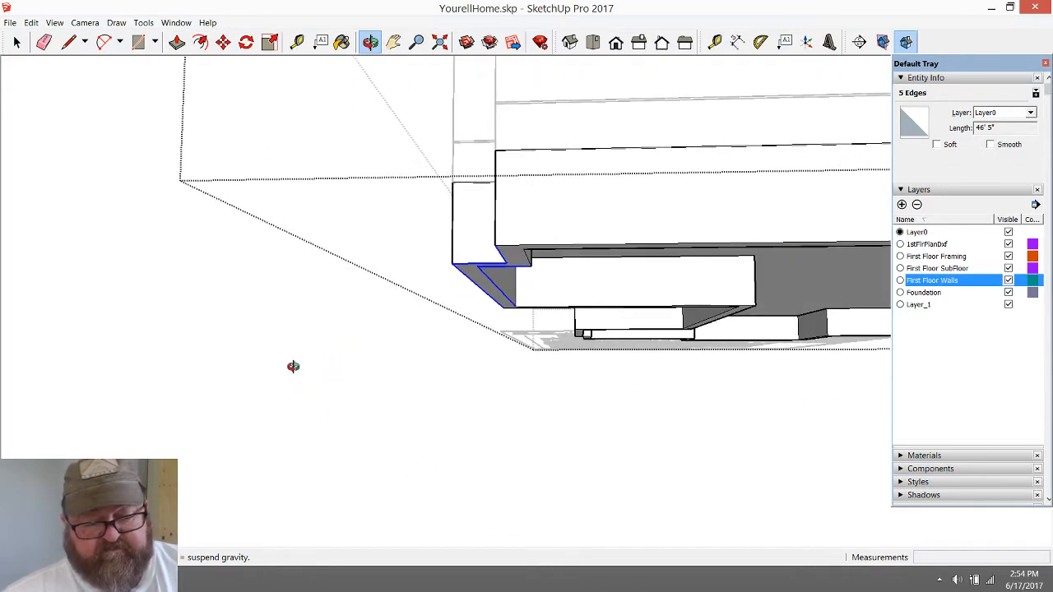
pyautogui.click(17, 41)
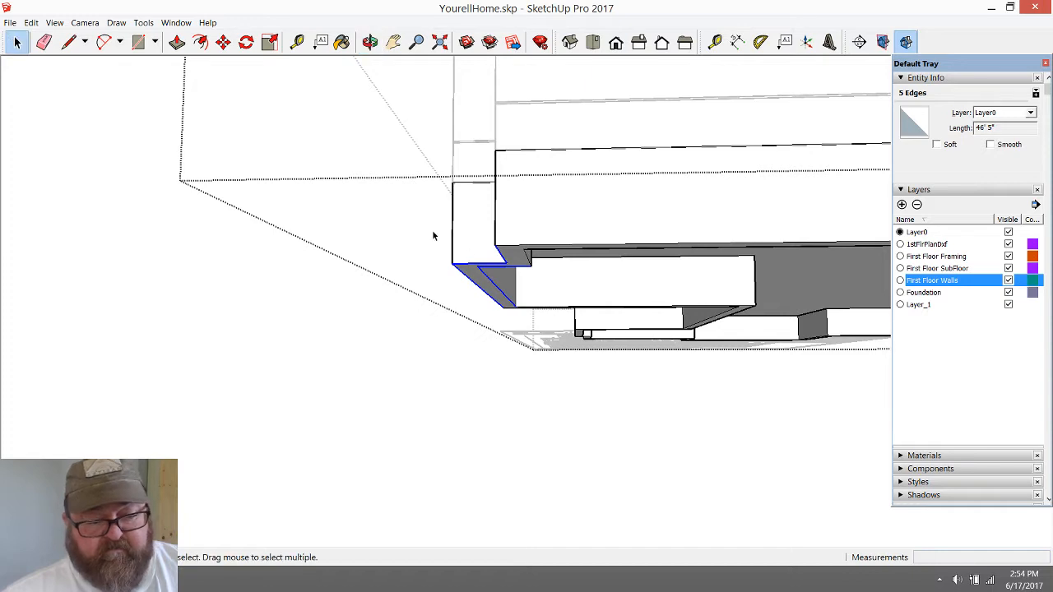
pyautogui.moveTo(434, 236); pyautogui.dragTo(543, 341)
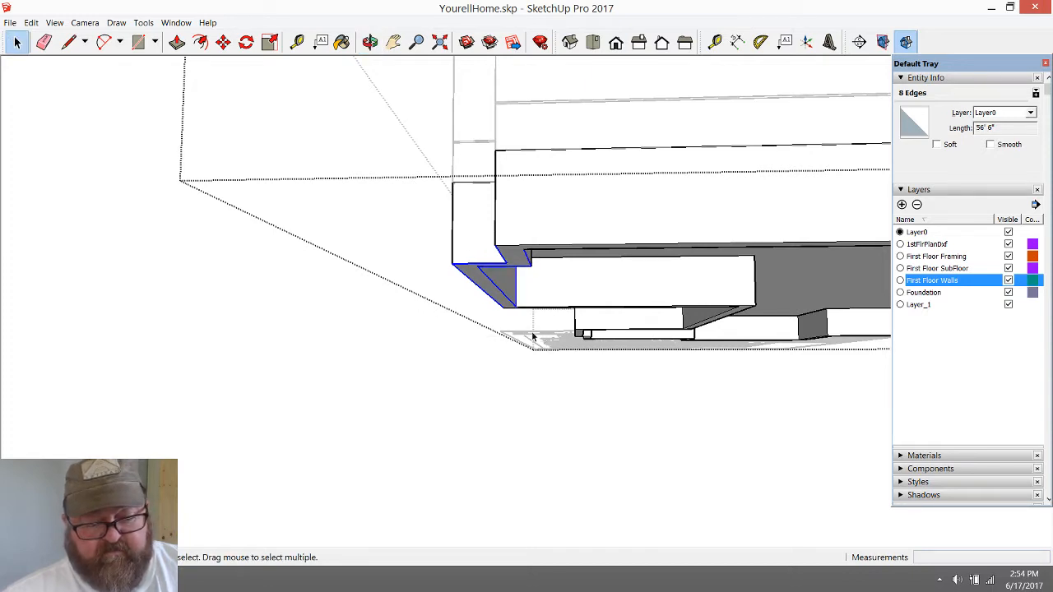
pyautogui.click(223, 41)
pyautogui.click(492, 241)
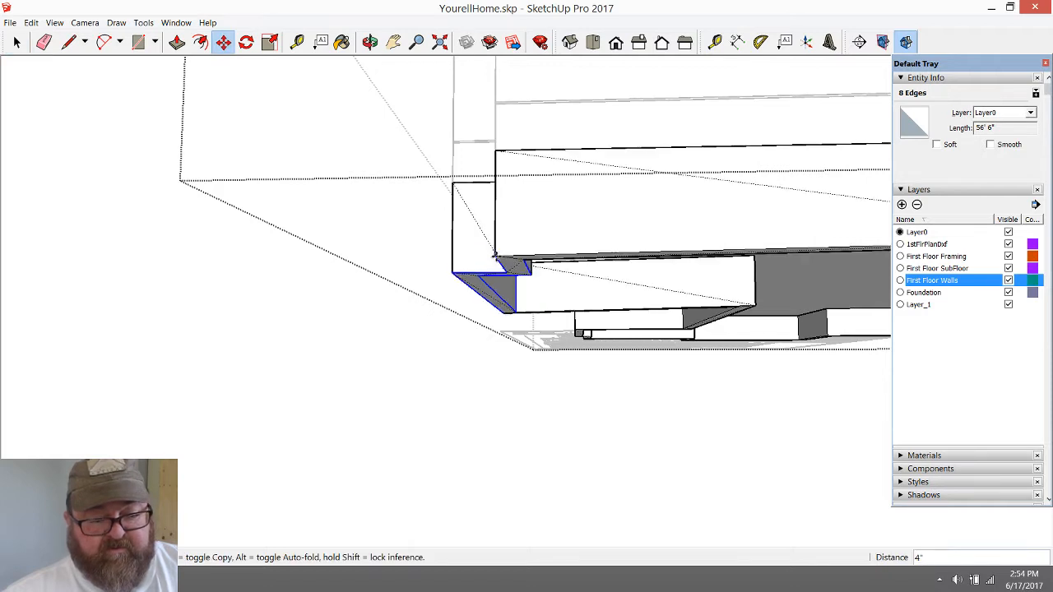
pyautogui.click(494, 273)
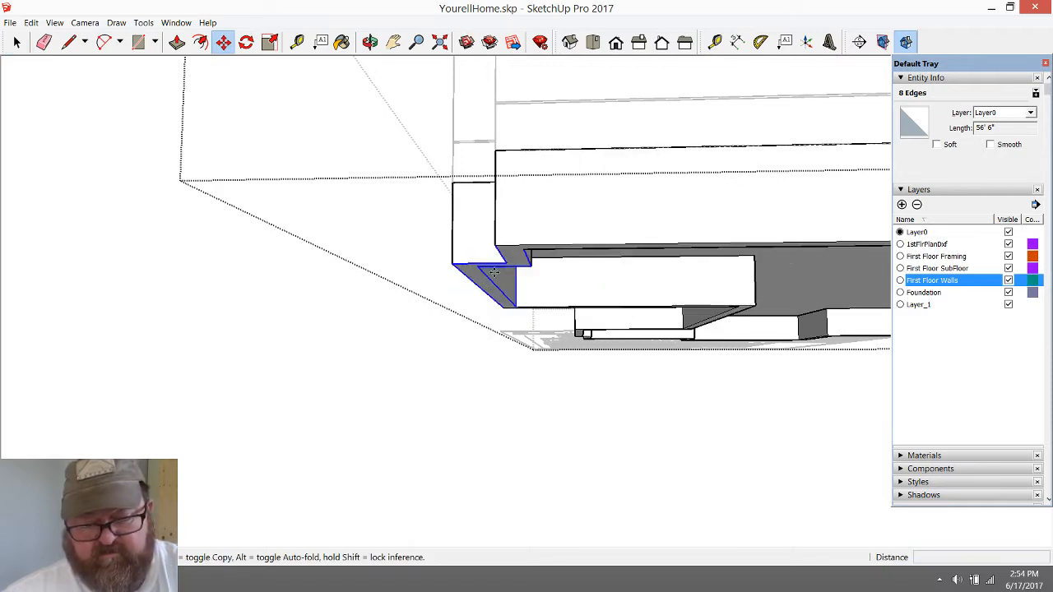
# Try to move only the end wall's four edges down from the foundation's outer bottom corner
pyautogui.scroll(-1, 474, 247)
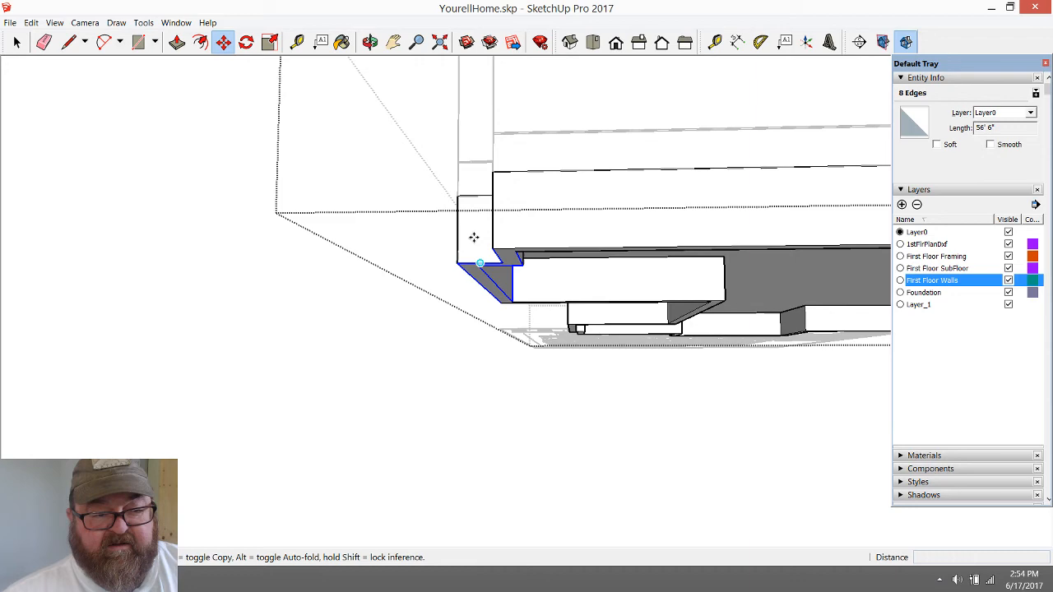
pyautogui.click(370, 41)
pyautogui.moveTo(559, 239); pyautogui.dragTo(598, 297)
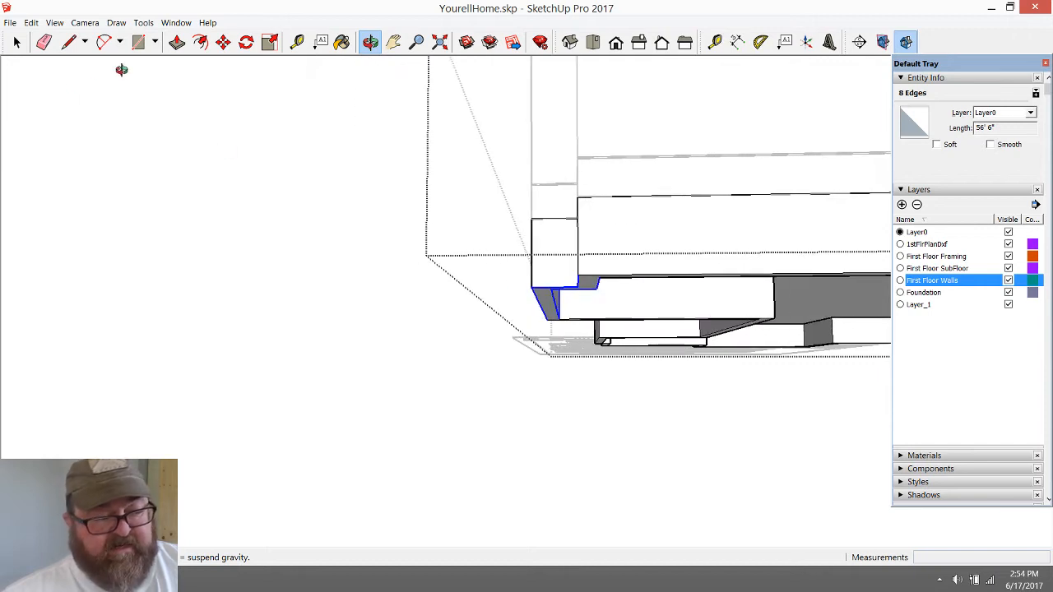
pyautogui.click(17, 42)
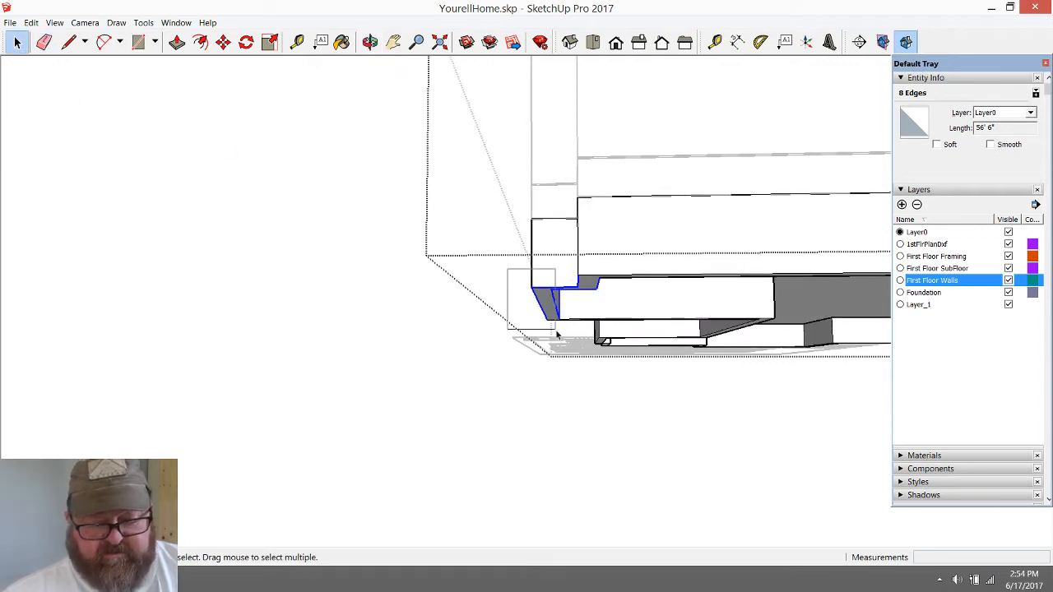
pyautogui.click(223, 42)
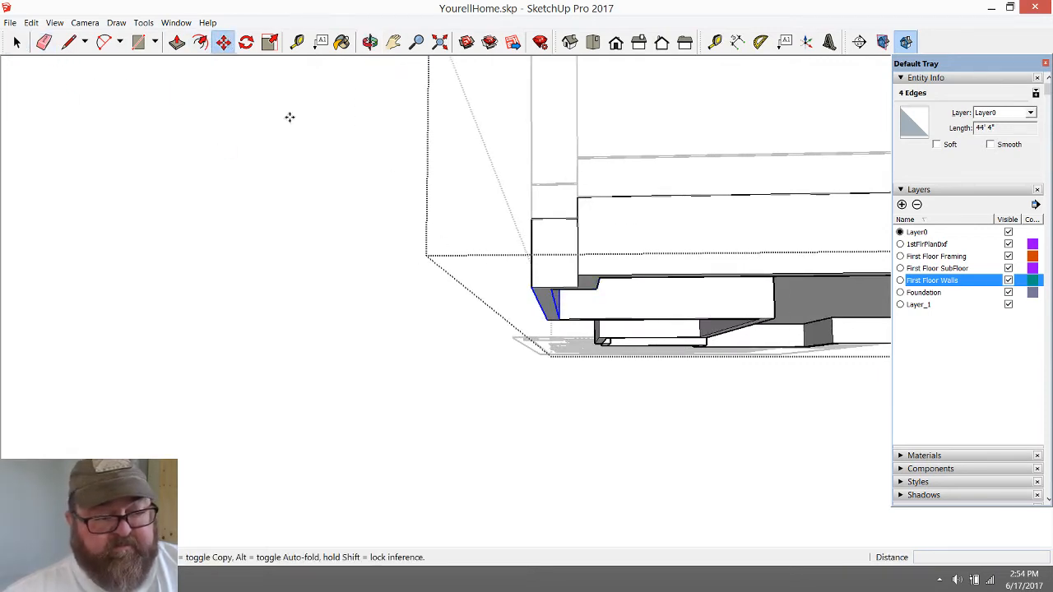
pyautogui.click(531, 285)
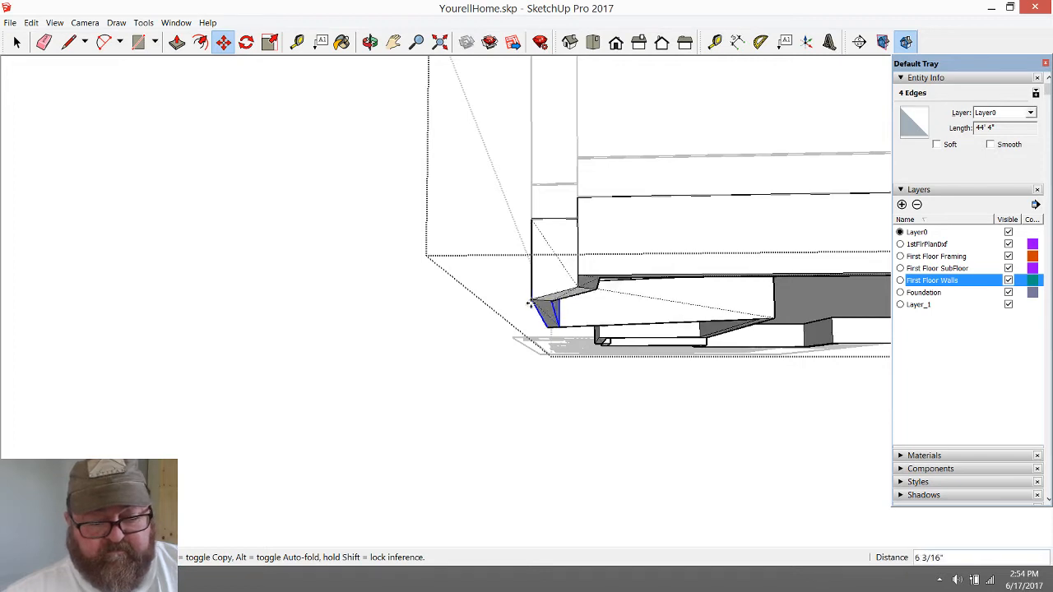
pyautogui.press('Escape')
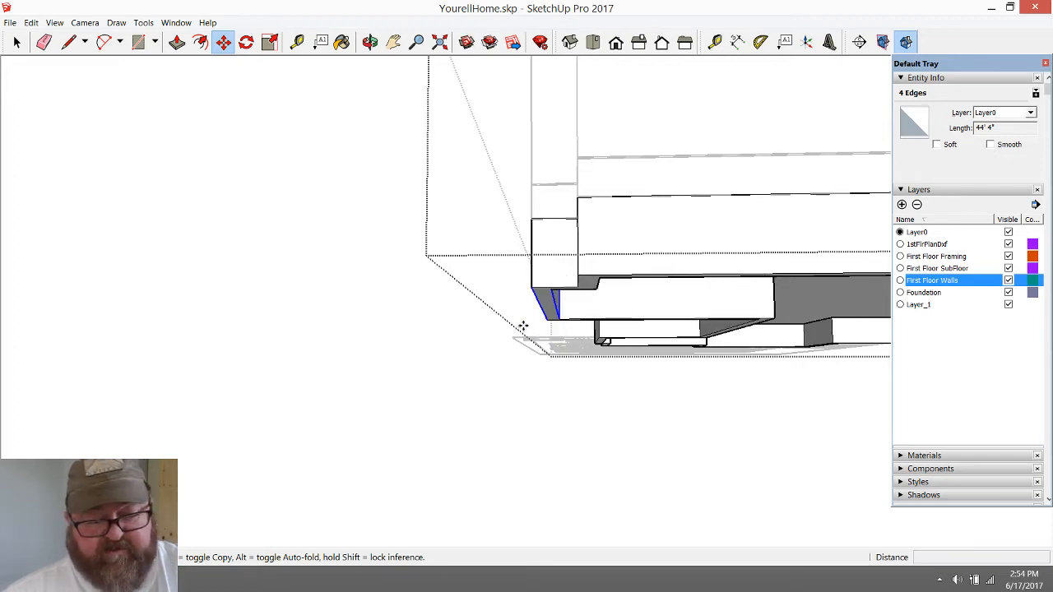
# Draw a triangle below the long foundation wall, sloping about 20' 1" from the recessed corner and rising about 2' 1" to the outer corner
pyautogui.click(369, 42)
pyautogui.moveTo(437, 207); pyautogui.dragTo(482, 414)
pyautogui.scroll(5, 554, 348)
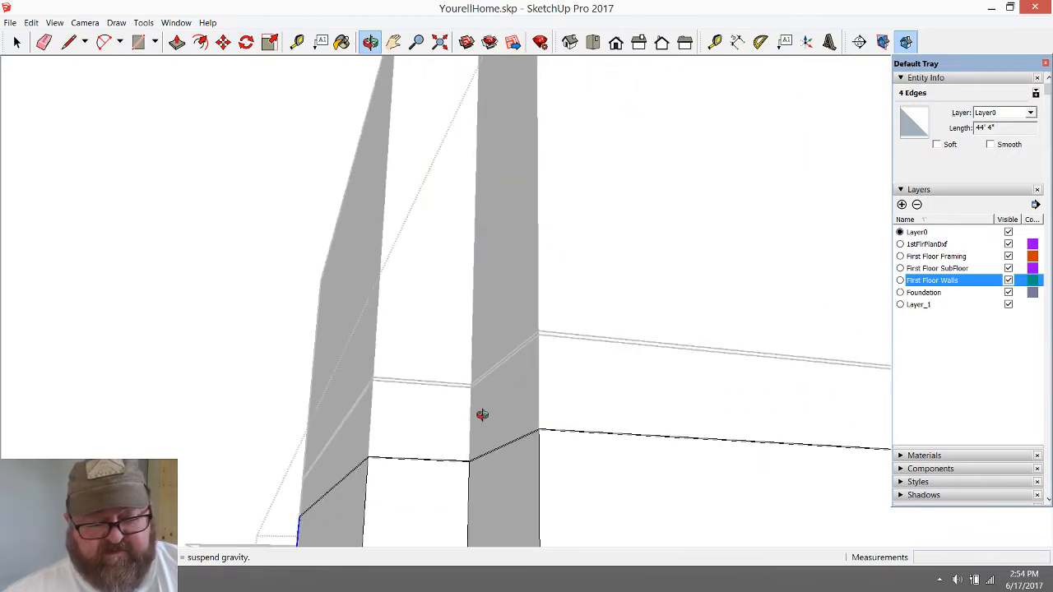
pyautogui.scroll(-3, 482, 419)
pyautogui.moveTo(474, 498); pyautogui.dragTo(439, 473)
pyautogui.scroll(-8, 384, 347)
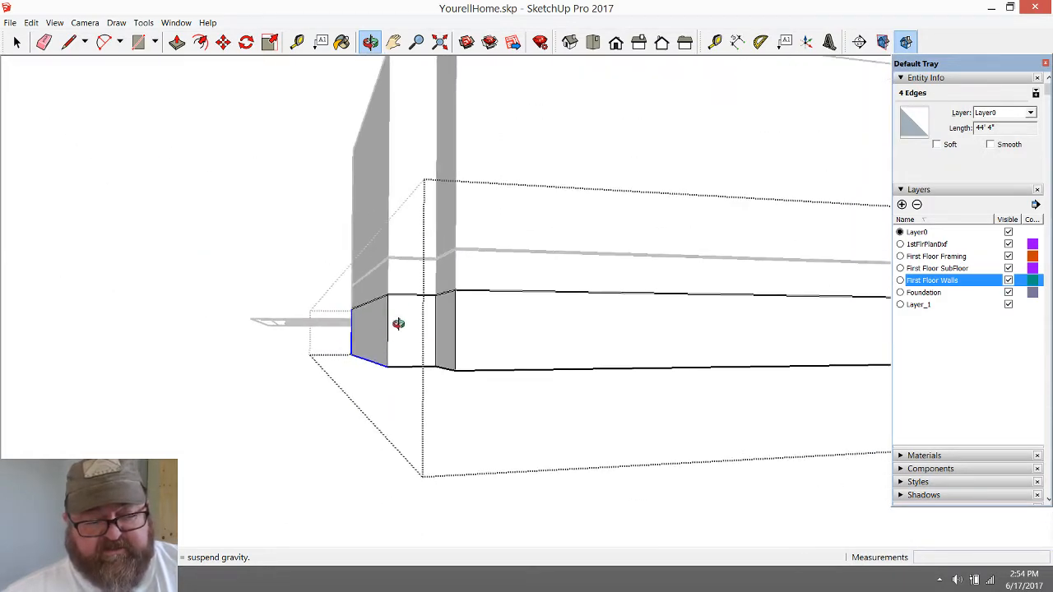
pyautogui.scroll(10, 392, 322)
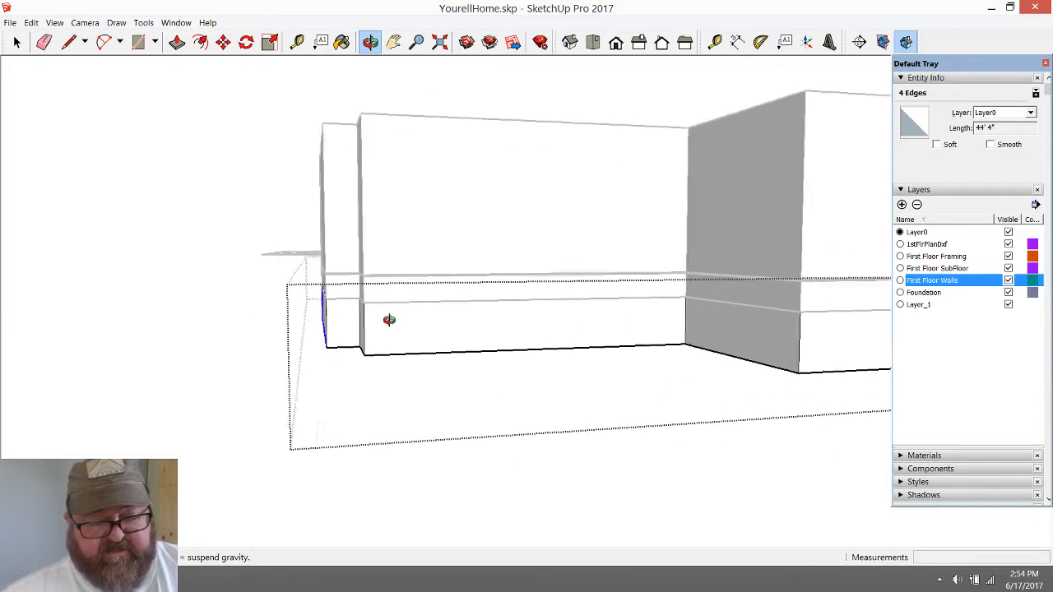
pyautogui.click(69, 42)
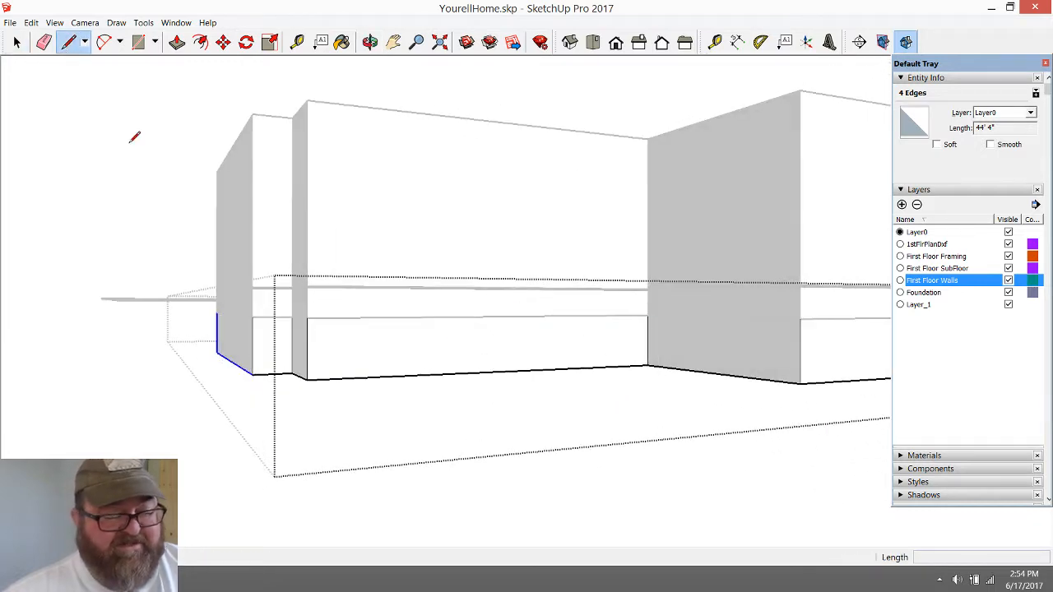
pyautogui.click(648, 364)
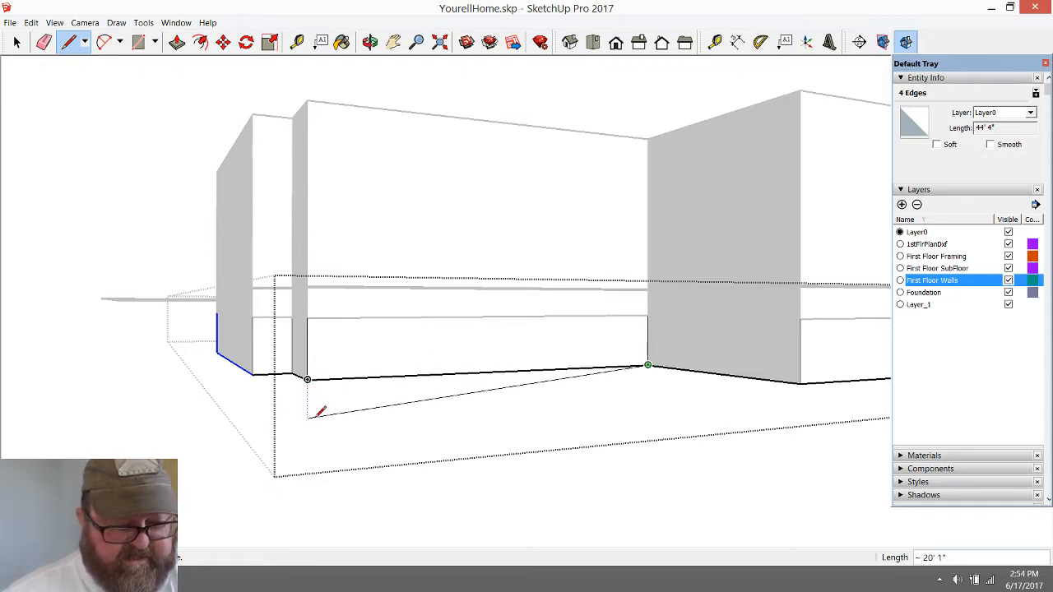
pyautogui.click(307, 379)
pyautogui.scroll(3, 308, 379)
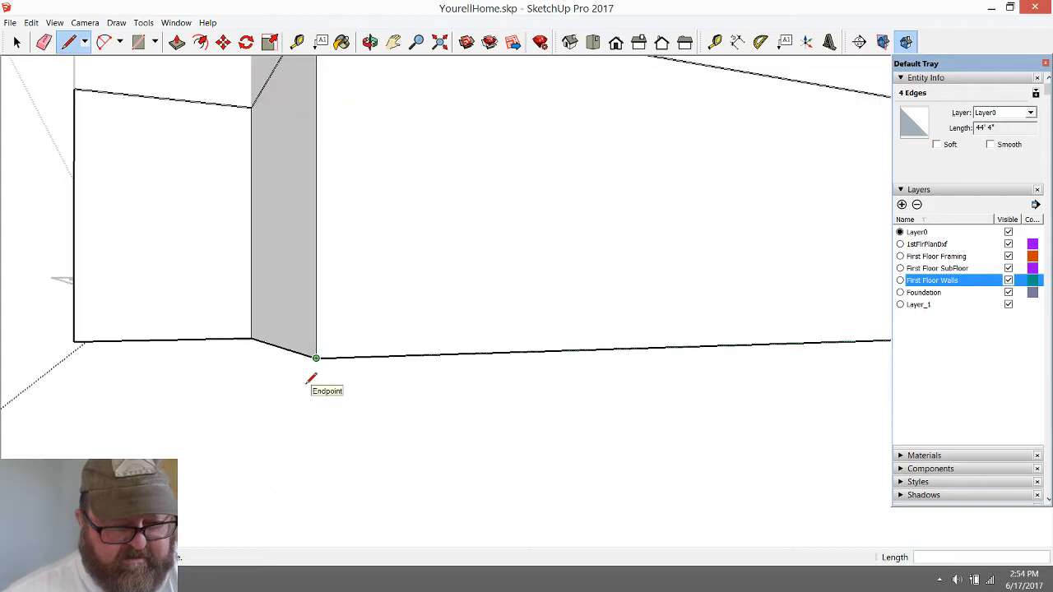
pyautogui.scroll(-3, 311, 378)
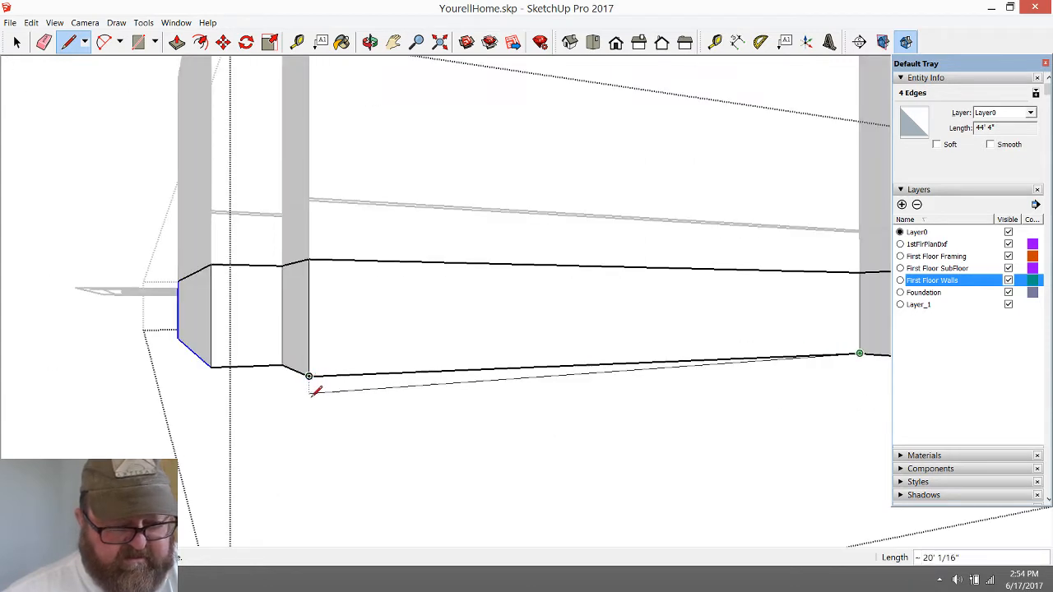
pyautogui.click(308, 458)
pyautogui.click(308, 376)
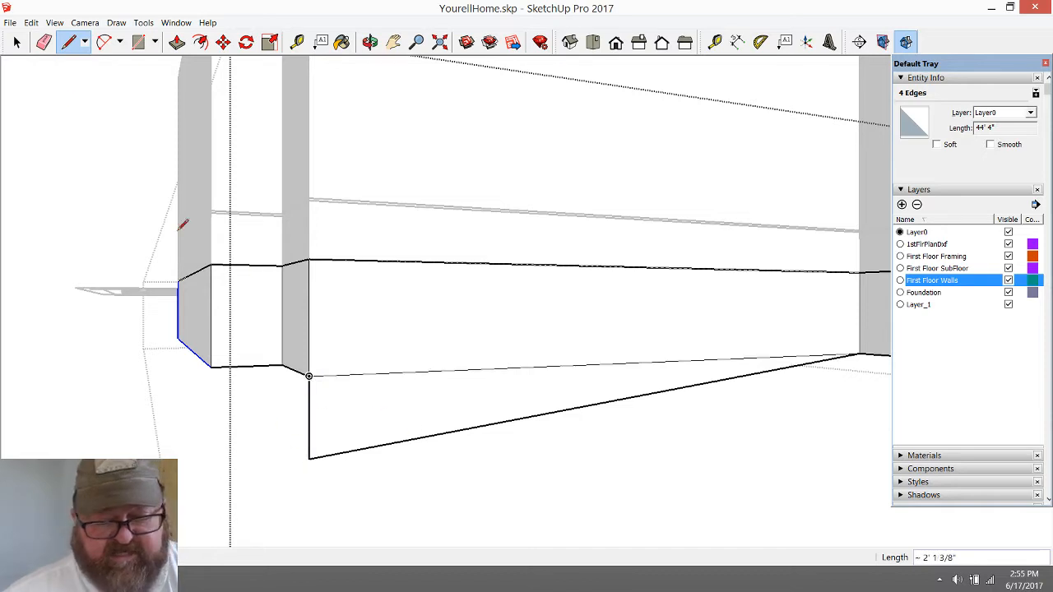
# Erase the long foundation wall's original bottom edge, and undo both that erasure and the triangular extension
pyautogui.press('e')
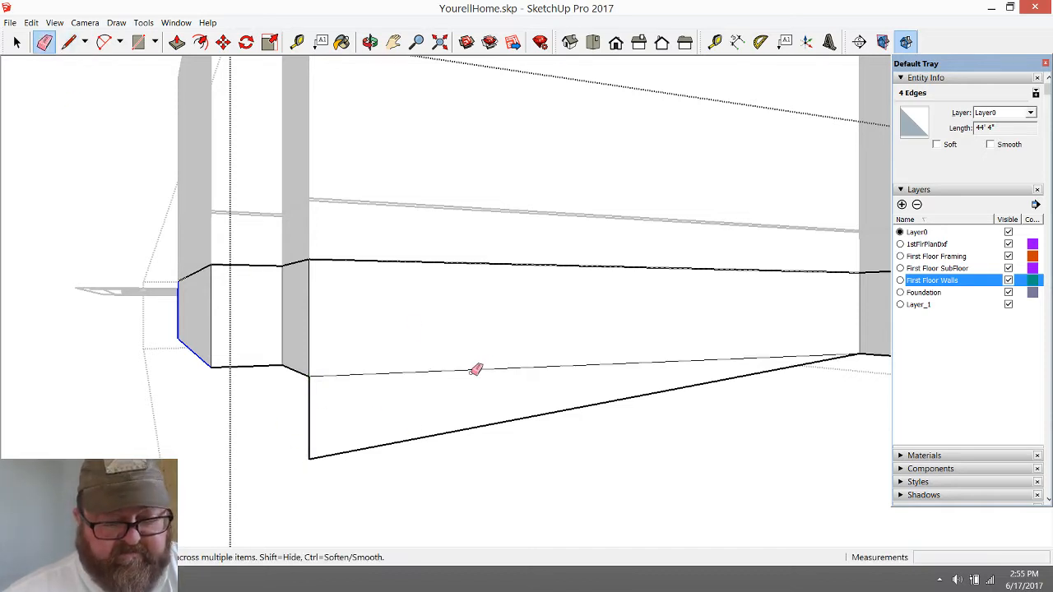
pyautogui.click(471, 373)
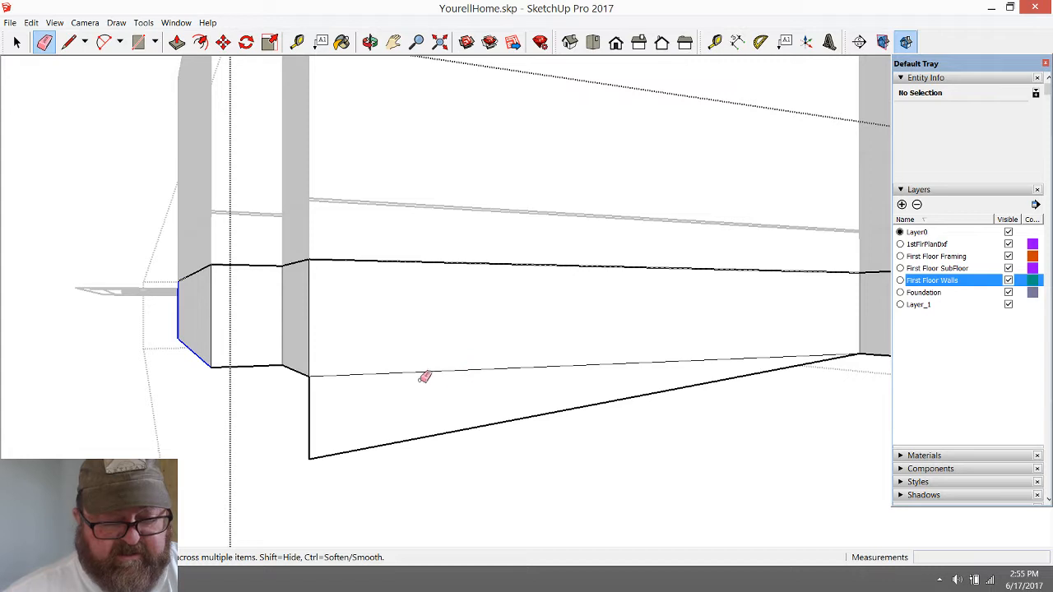
pyautogui.scroll(-2, 326, 418)
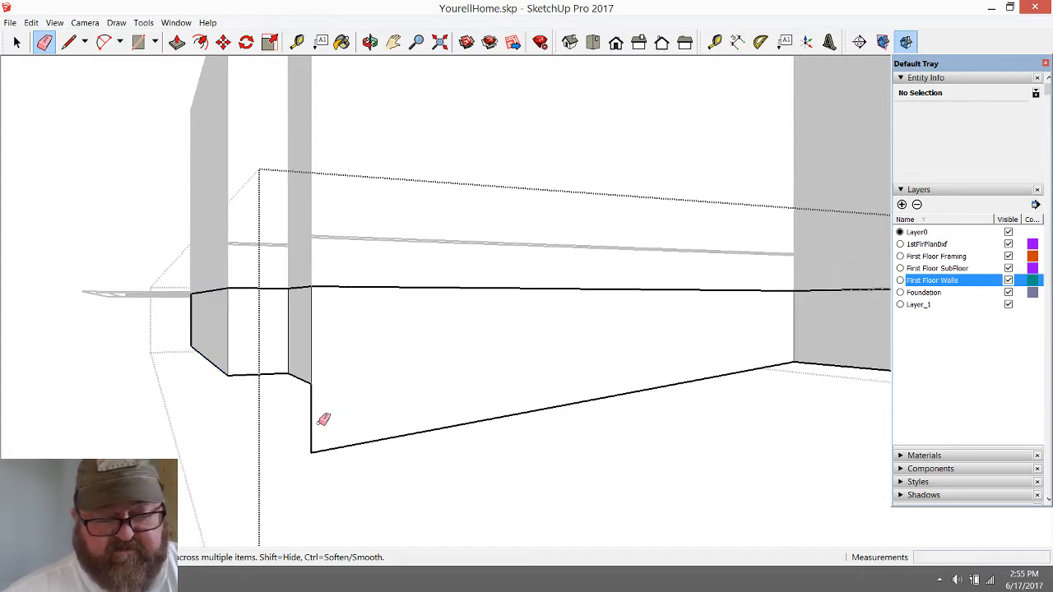
pyautogui.scroll(-2, 320, 388)
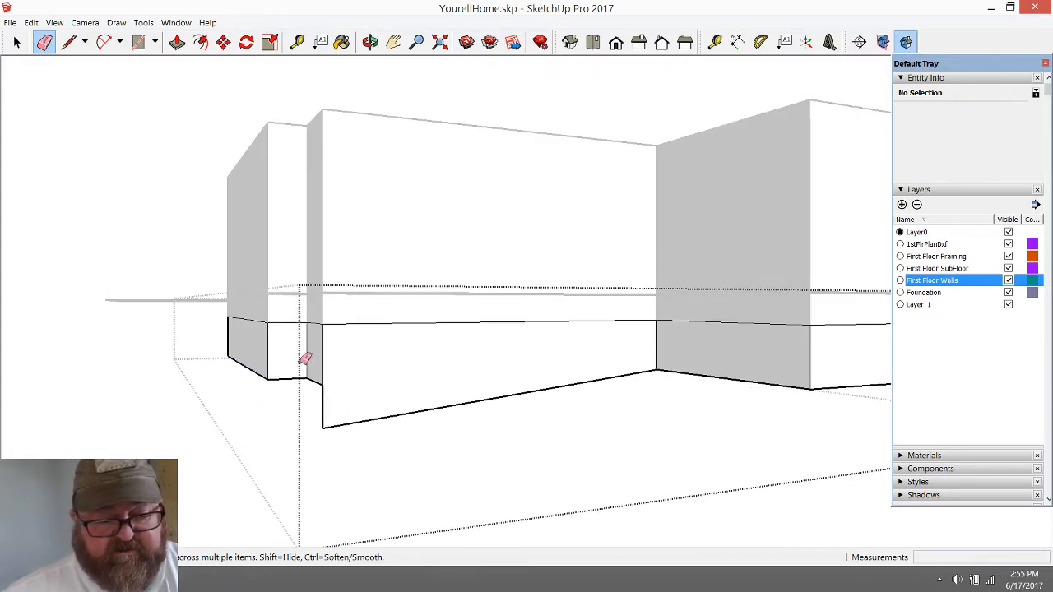
pyautogui.click(397, 406)
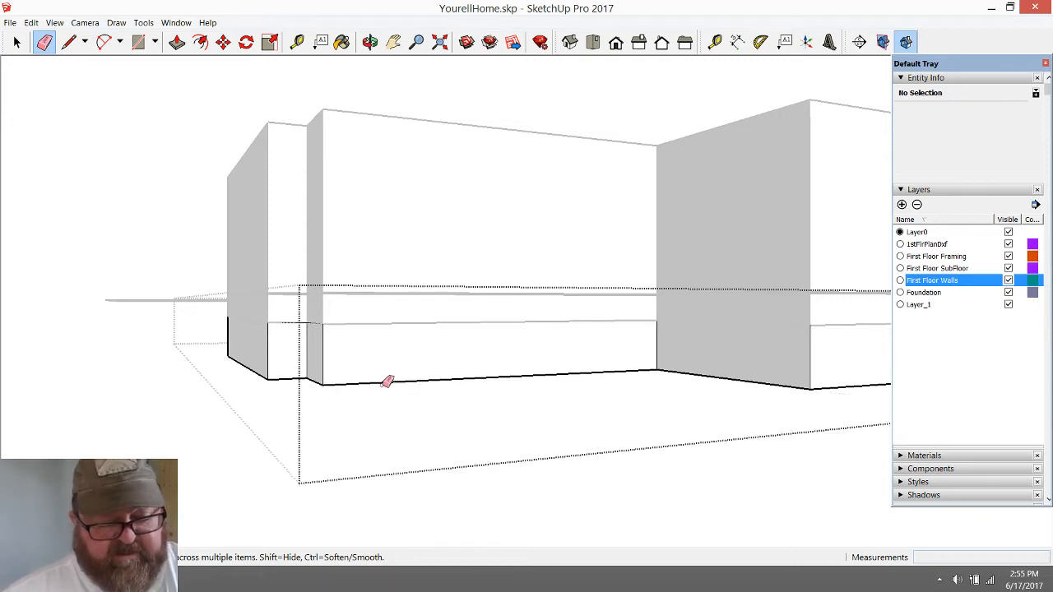
# Try to extend the whole foundation downward by pushing and pulling its bottom face near the stepped end corner
pyautogui.click(369, 41)
pyautogui.moveTo(360, 288); pyautogui.dragTo(361, 227)
pyautogui.moveTo(310, 439); pyautogui.dragTo(338, 390)
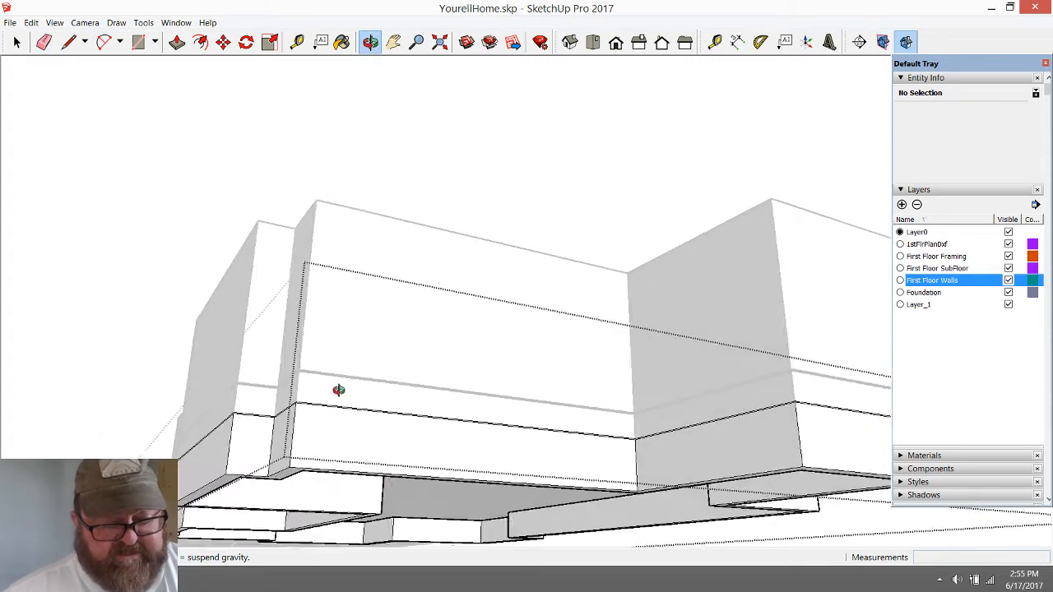
pyautogui.scroll(2, 286, 521)
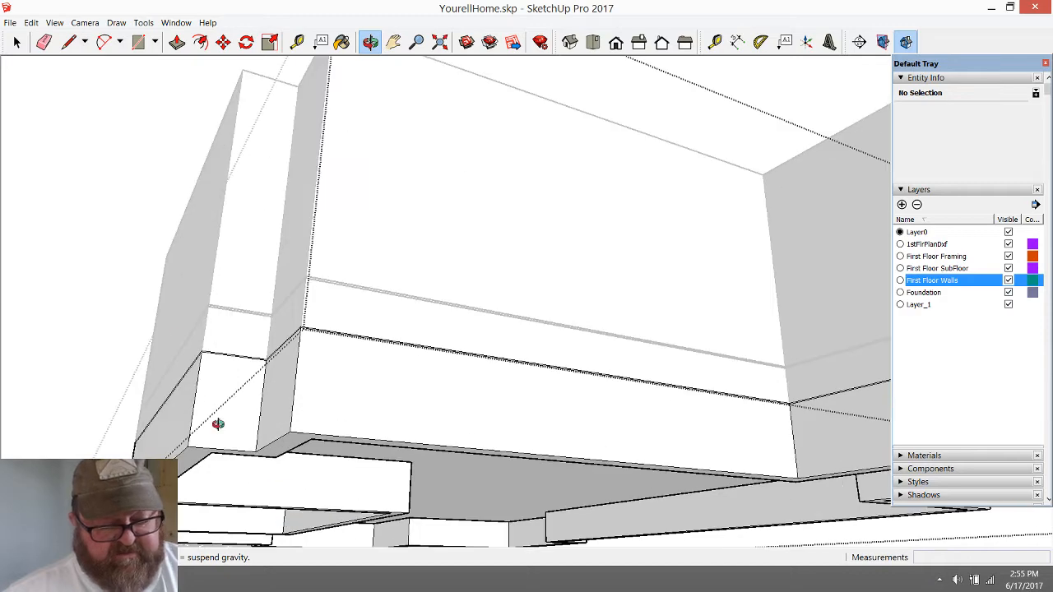
pyautogui.click(177, 41)
pyautogui.click(279, 452)
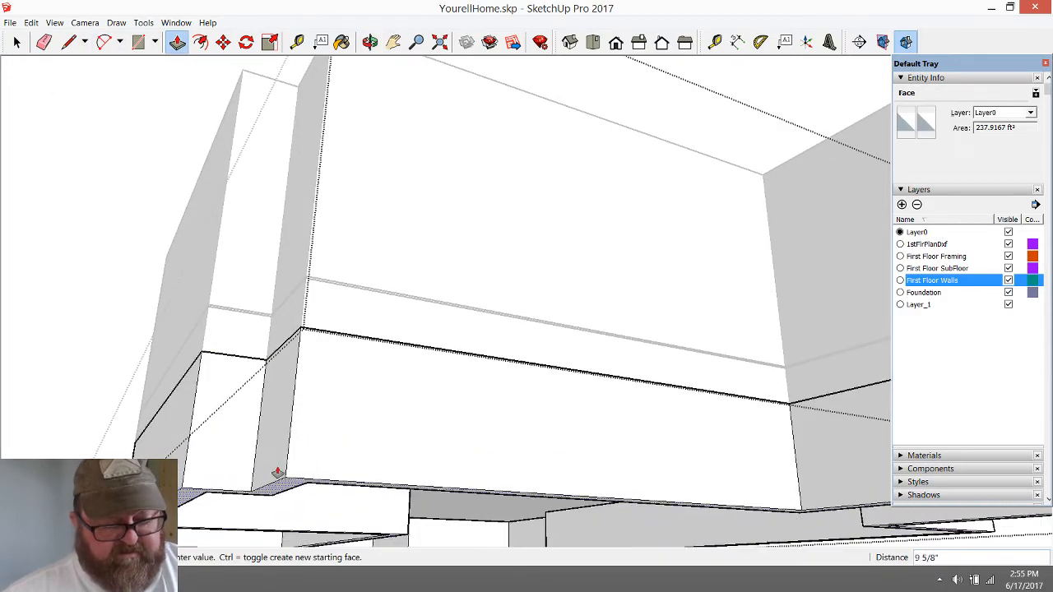
pyautogui.click(276, 450)
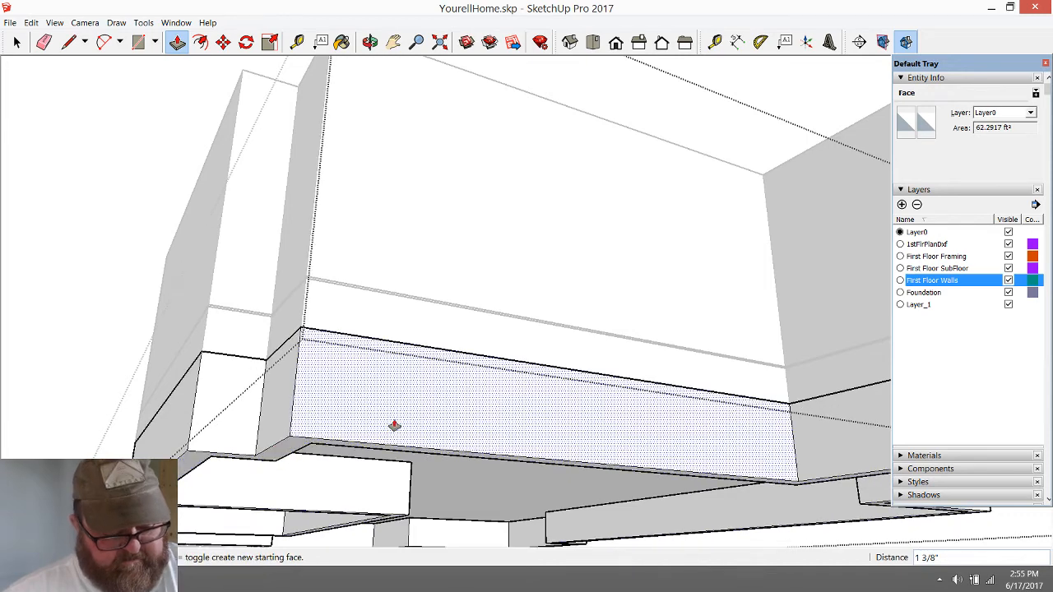
pyautogui.click(17, 43)
# Examine the foundation and the flat rectangular outline beside the long exterior wall from several angles
pyautogui.click(370, 42)
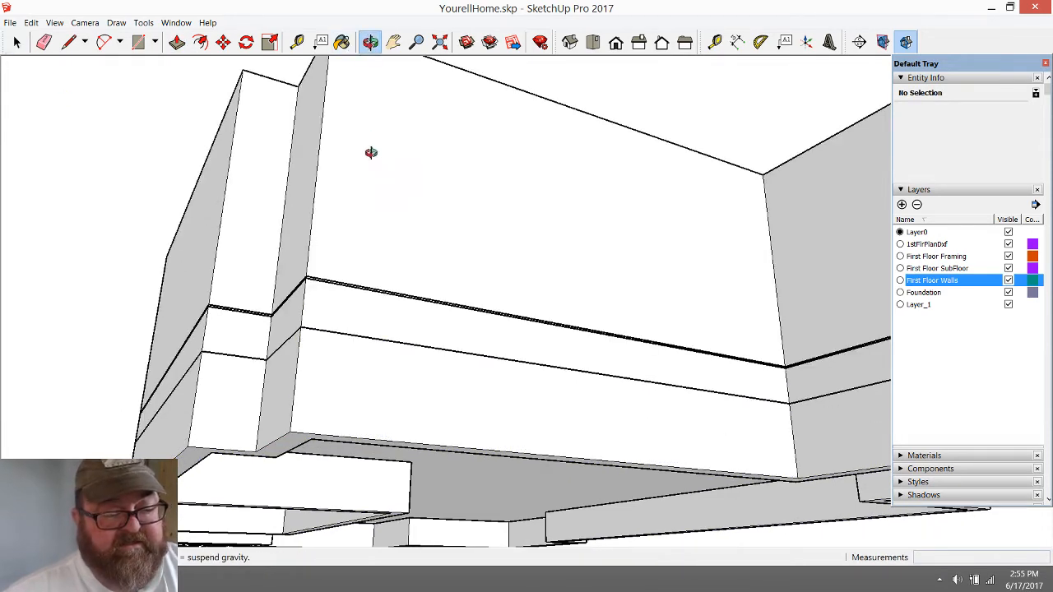
pyautogui.moveTo(371, 151); pyautogui.dragTo(378, 273)
pyautogui.scroll(3, 400, 317)
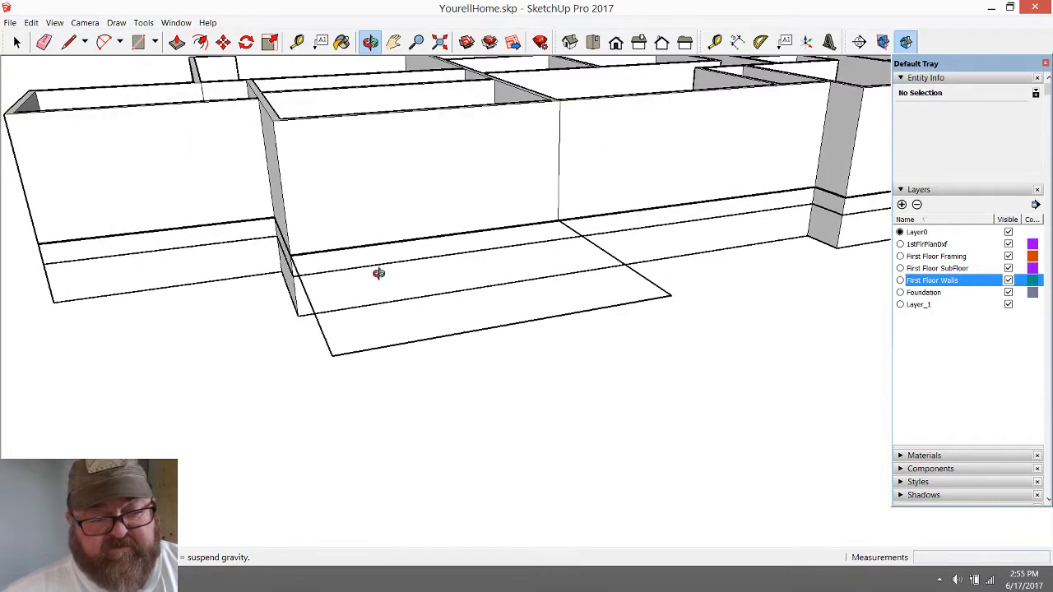
pyautogui.moveTo(652, 280); pyautogui.dragTo(525, 291)
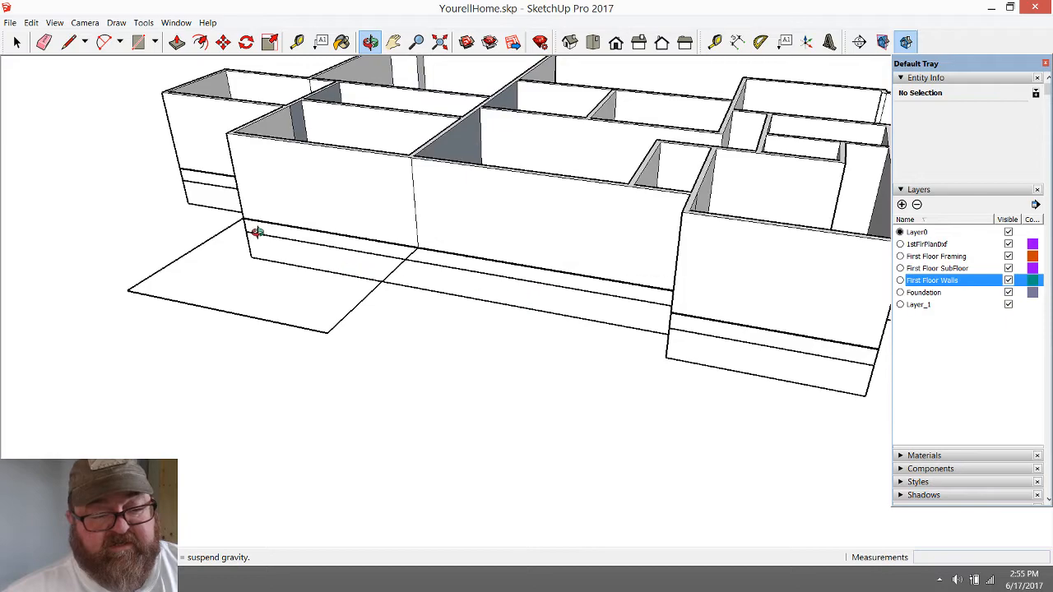
pyautogui.moveTo(316, 289); pyautogui.dragTo(589, 232)
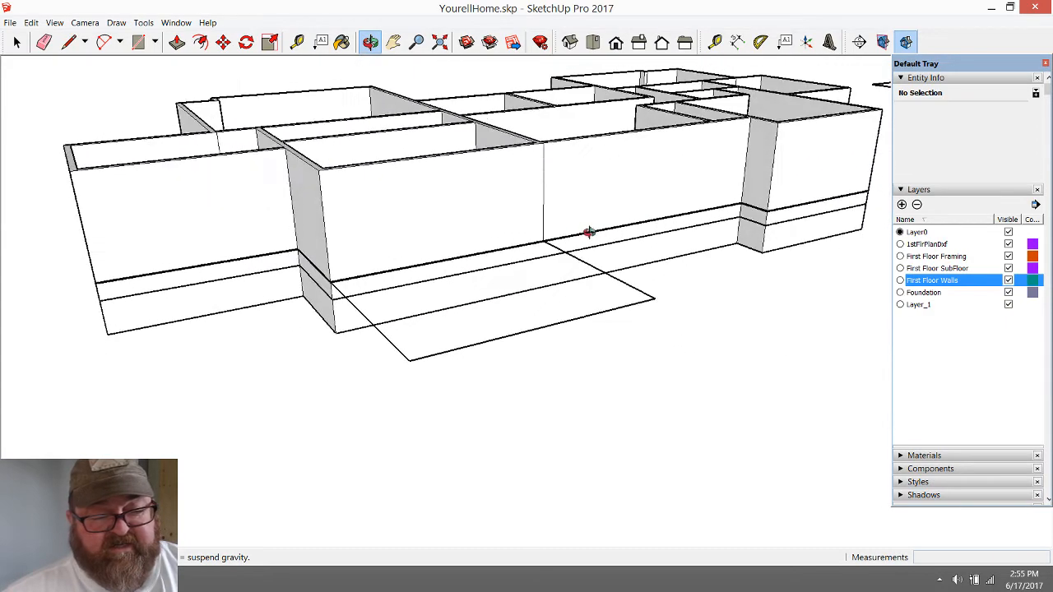
pyautogui.moveTo(402, 302); pyautogui.dragTo(220, 259)
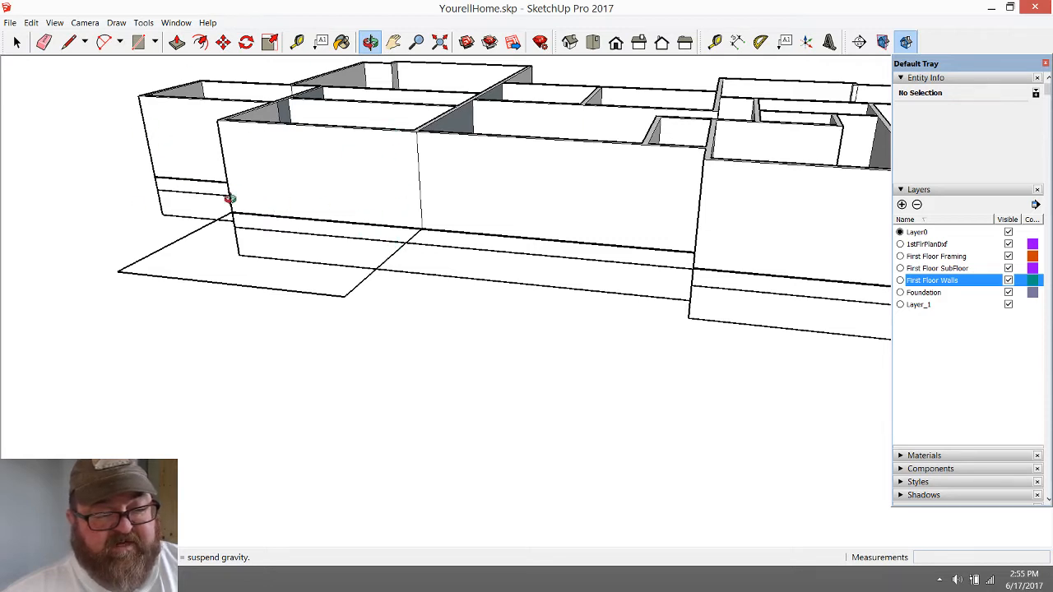
pyautogui.scroll(5, 381, 255)
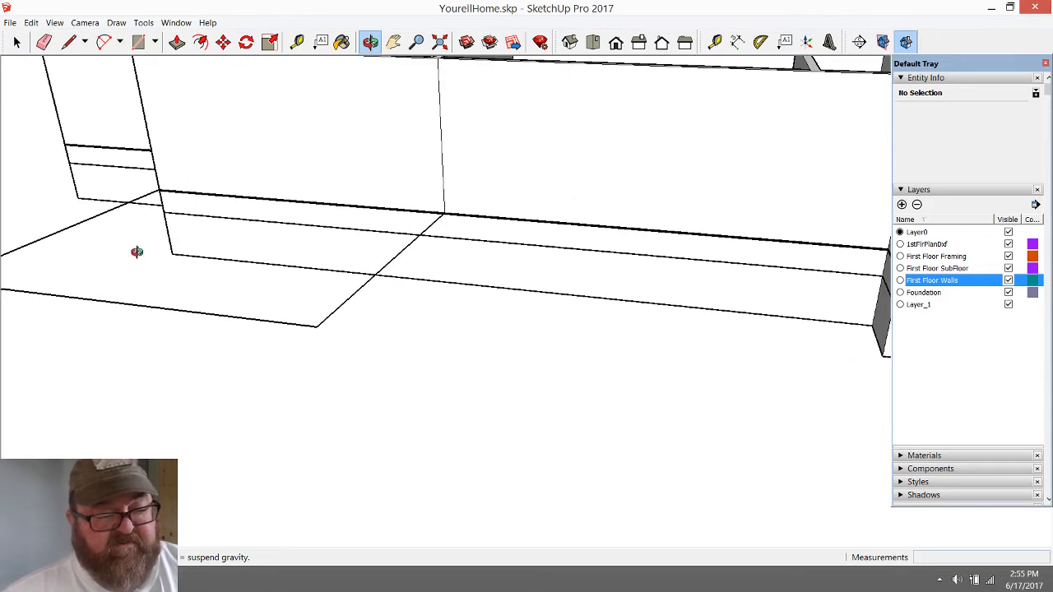
pyautogui.moveTo(397, 278); pyautogui.dragTo(402, 280)
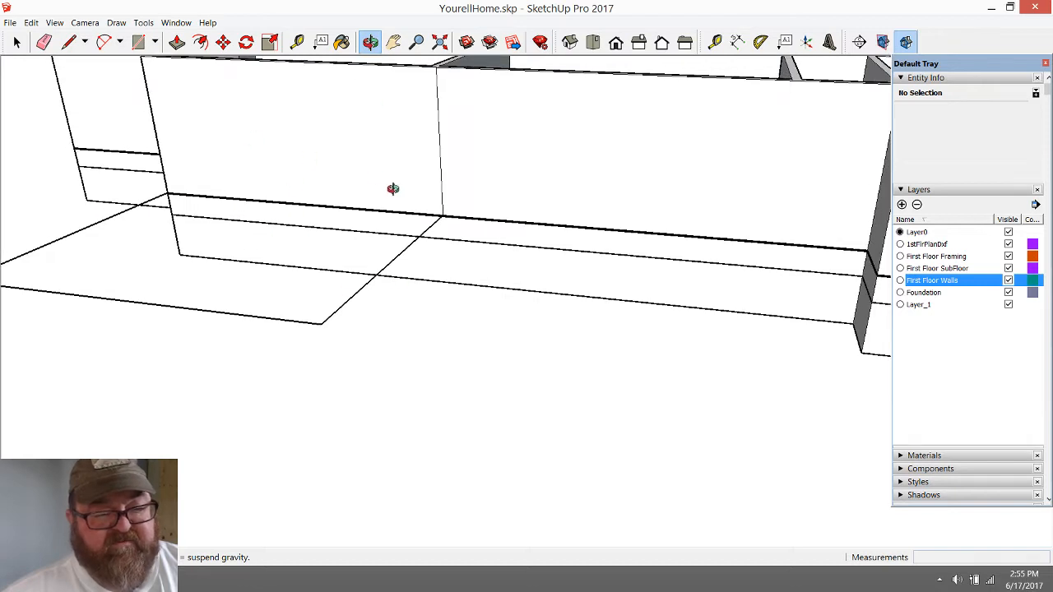
pyautogui.moveTo(393, 188); pyautogui.dragTo(515, 226)
pyautogui.moveTo(426, 247); pyautogui.dragTo(410, 271)
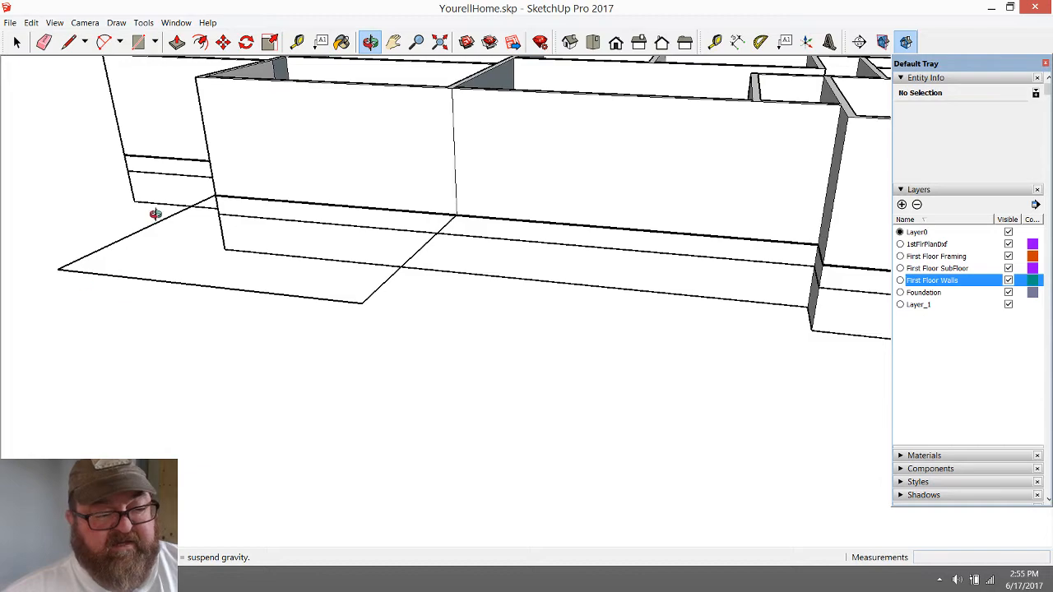
pyautogui.moveTo(156, 214); pyautogui.dragTo(393, 274)
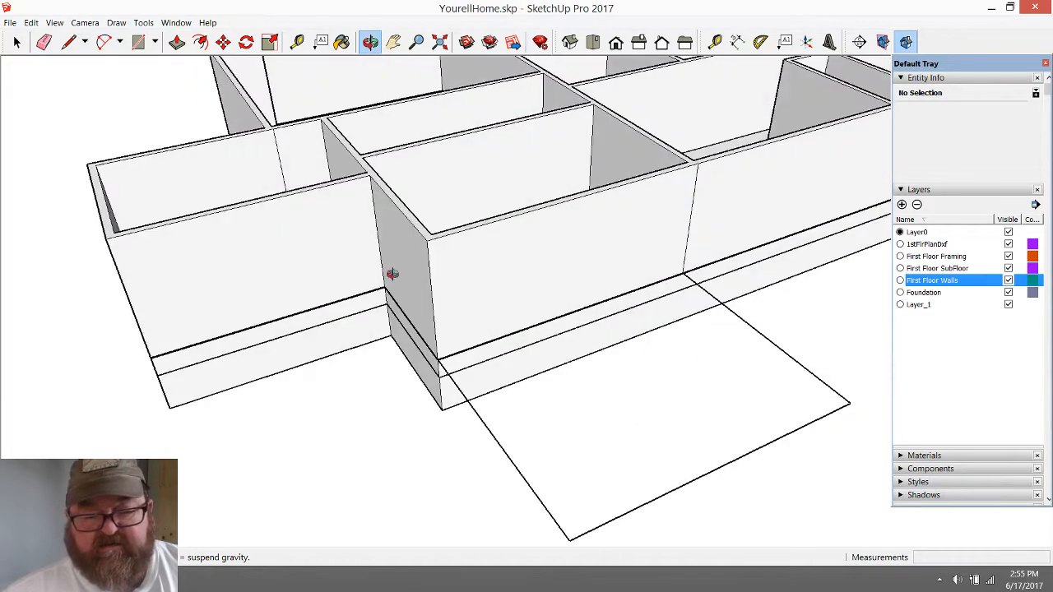
# Examine the outdoor living area with the fireplace, corner posts and side steps on the imported first-floor plan drawing
pyautogui.scroll(-10, 330, 366)
pyautogui.moveTo(291, 374)
pyautogui.mouseDown()
pyautogui.moveTo(864, 409)
pyautogui.moveTo(789, 353)
pyautogui.moveTo(756, 423)
pyautogui.moveTo(777, 442)
pyautogui.mouseUp()
pyautogui.scroll(10, 221, 237)
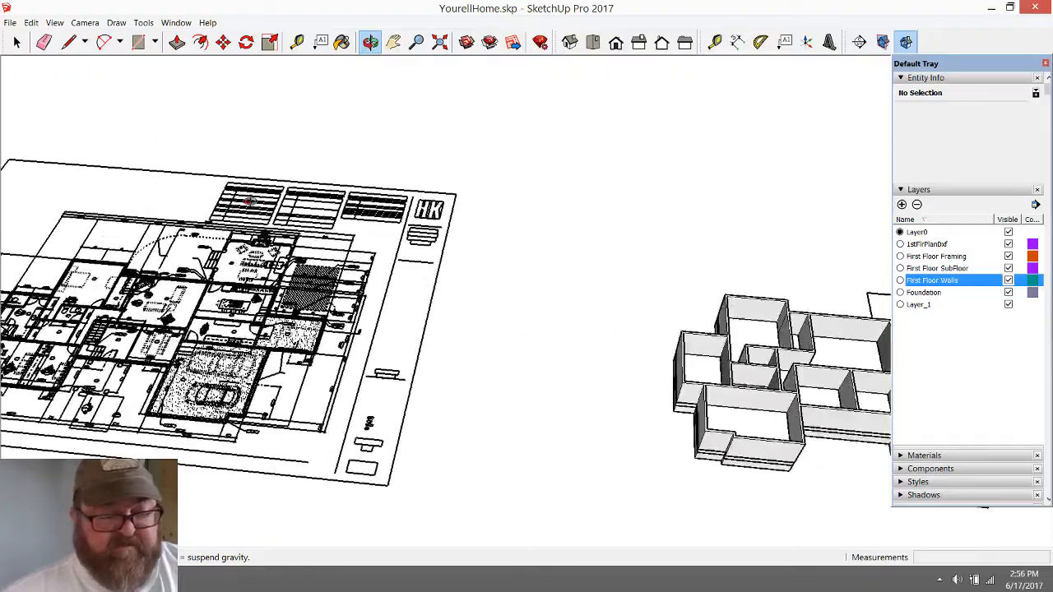
pyautogui.scroll(10, 254, 364)
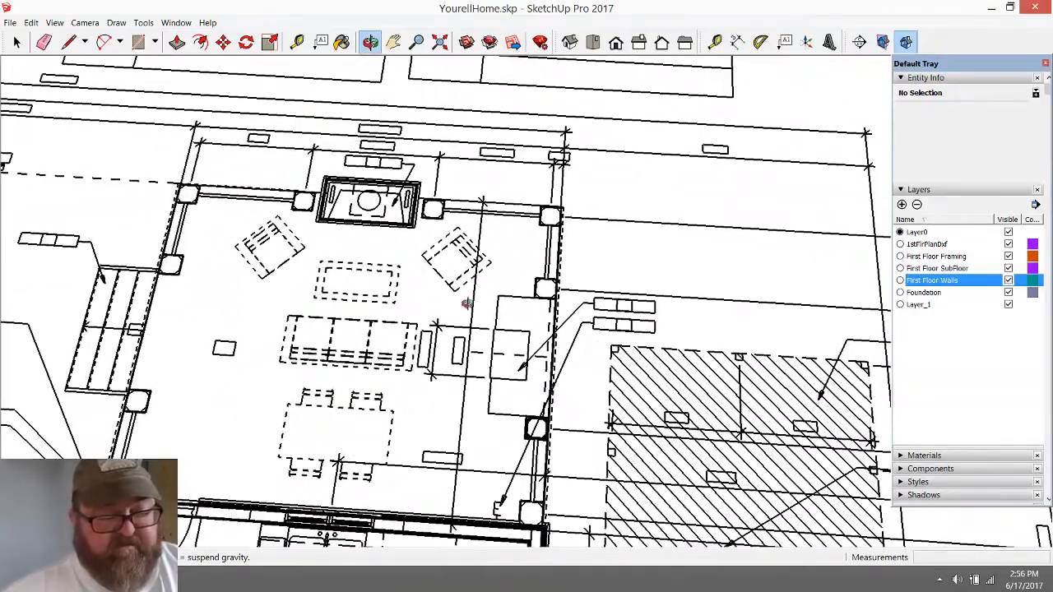
pyautogui.scroll(-3, 469, 303)
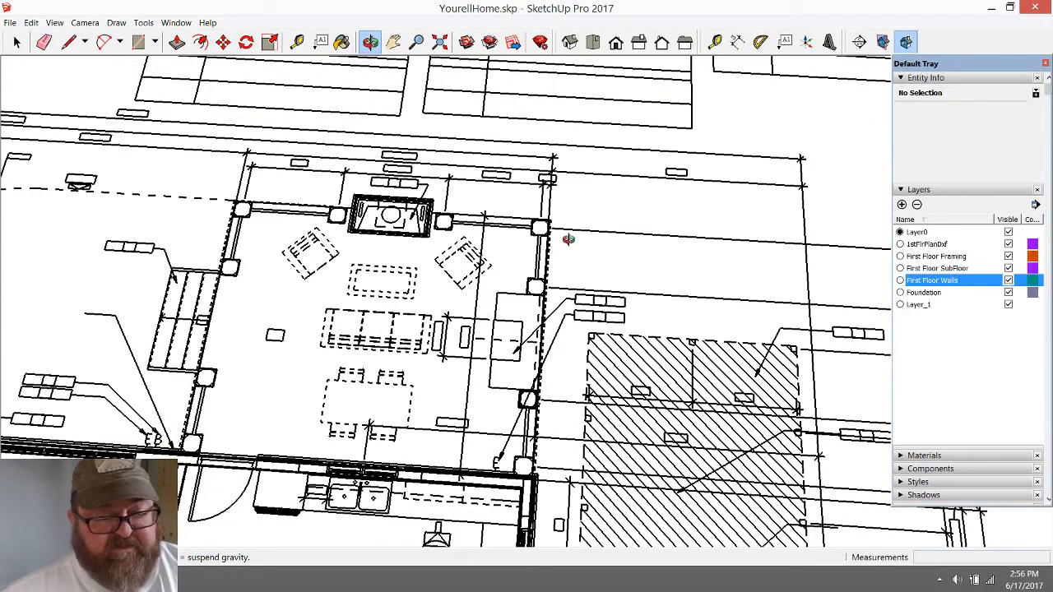
pyautogui.moveTo(202, 317)
pyautogui.mouseDown(button='middle')
pyautogui.moveTo(317, 353)
pyautogui.moveTo(237, 357)
pyautogui.moveTo(416, 321)
pyautogui.mouseUp(button='middle')
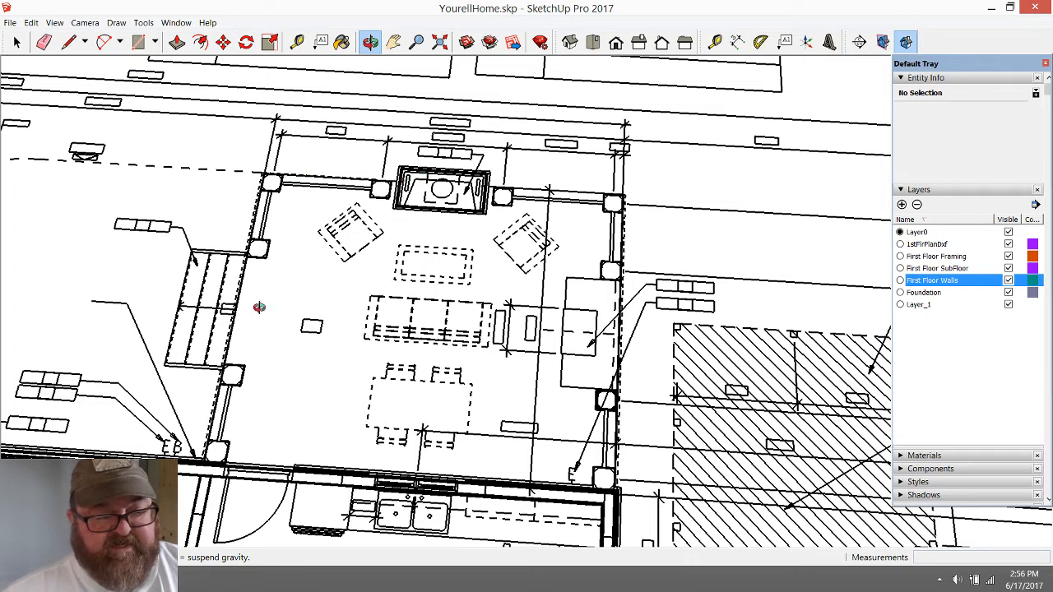
pyautogui.scroll(-2, 579, 296)
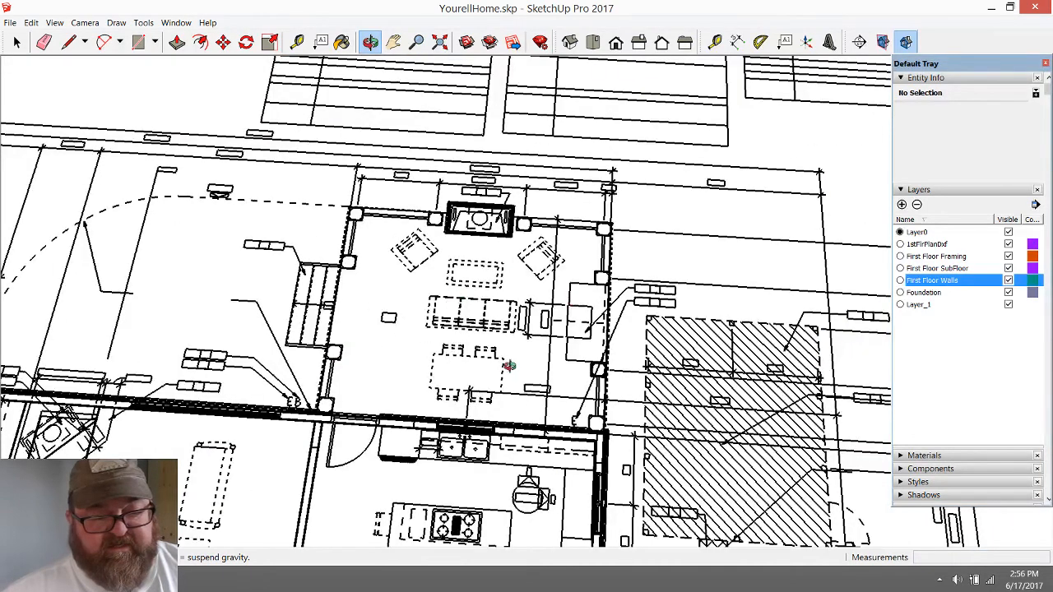
pyautogui.scroll(3, 510, 364)
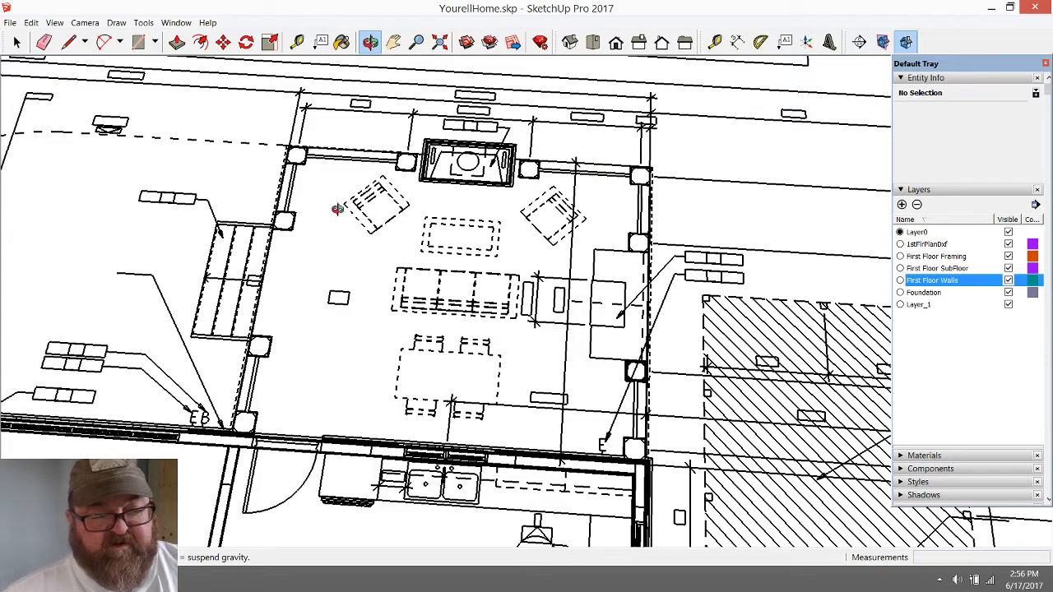
pyautogui.scroll(-1, 401, 254)
pyautogui.moveTo(574, 320); pyautogui.dragTo(334, 215, button='middle')
pyautogui.moveTo(606, 305)
pyautogui.mouseDown(button='middle')
pyautogui.moveTo(395, 243)
pyautogui.moveTo(308, 189)
pyautogui.moveTo(288, 198)
pyautogui.moveTo(754, 325)
pyautogui.mouseUp(button='middle')
pyautogui.moveTo(391, 308)
pyautogui.mouseDown(button='middle')
pyautogui.moveTo(463, 383)
pyautogui.moveTo(474, 423)
pyautogui.mouseUp(button='middle')
pyautogui.scroll(-1, 581, 293)
pyautogui.scroll(-1, 581, 294)
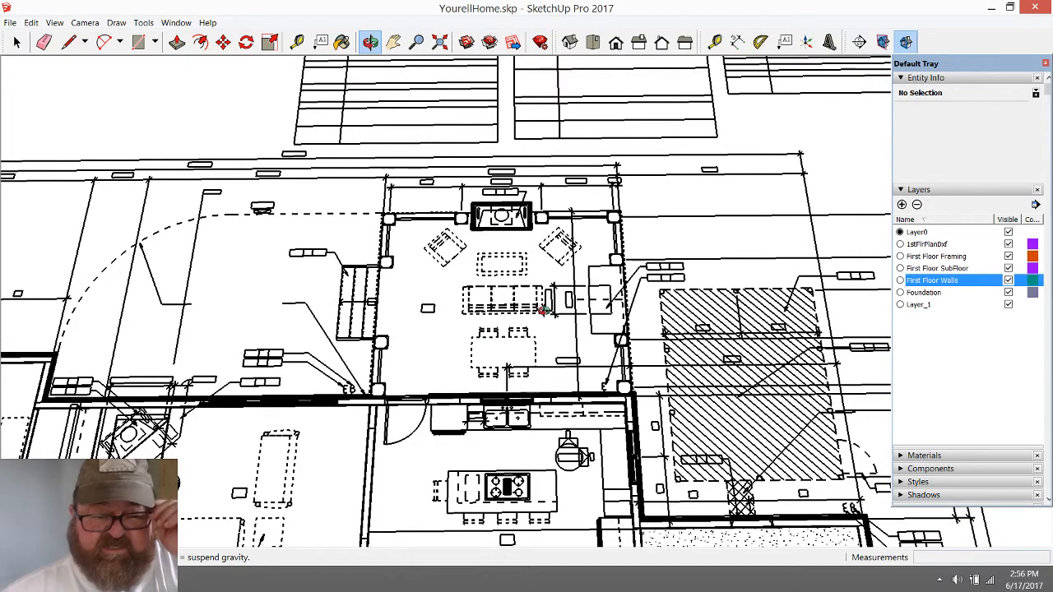
pyautogui.scroll(-10, 539, 310)
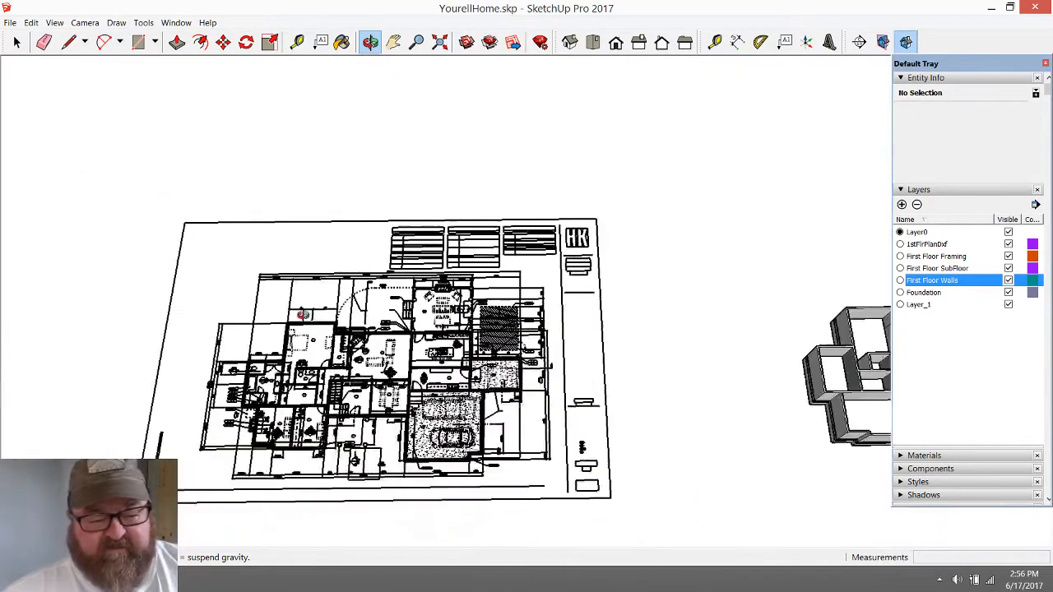
# Measure the first-floor wall height from the floor to the top edge in a central interior room
pyautogui.scroll(10, 572, 347)
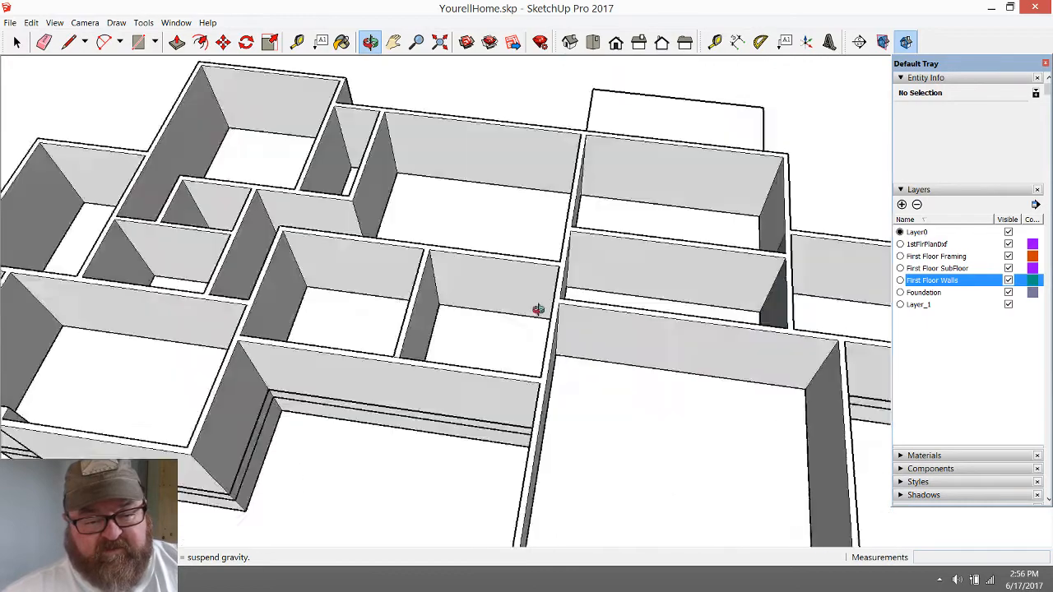
pyautogui.moveTo(537, 310); pyautogui.dragTo(627, 337)
pyautogui.moveTo(555, 354); pyautogui.dragTo(483, 273)
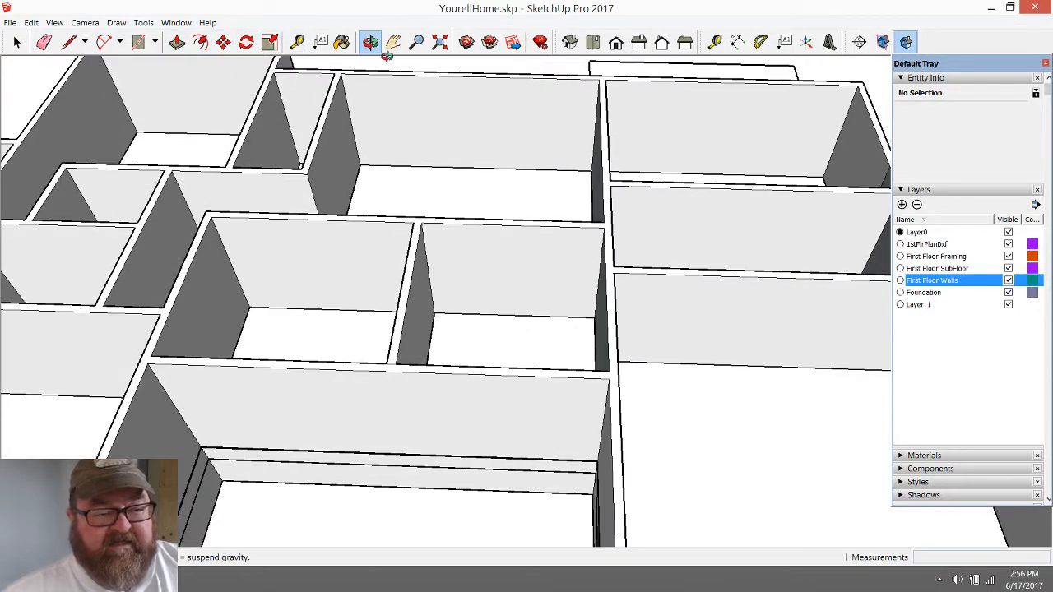
pyautogui.click(297, 42)
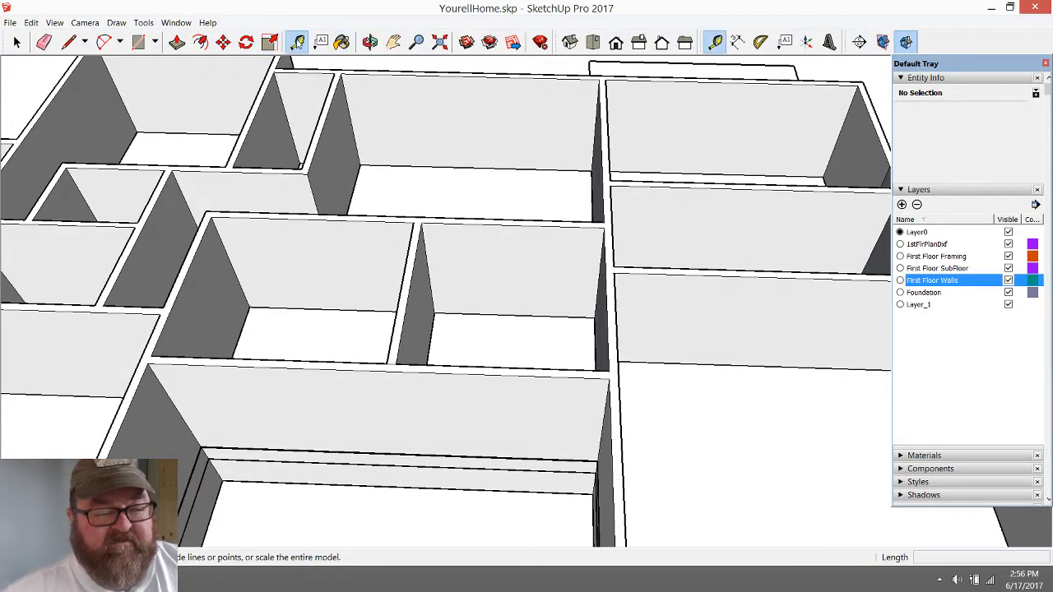
pyautogui.click(515, 313)
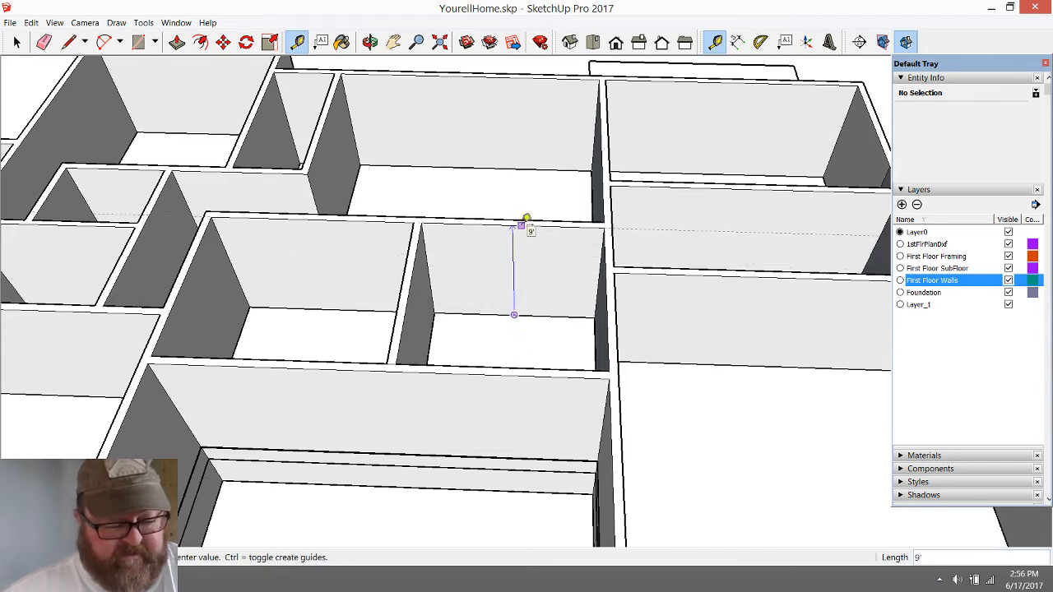
pyautogui.press('Escape')
pyautogui.scroll(-5, 594, 270)
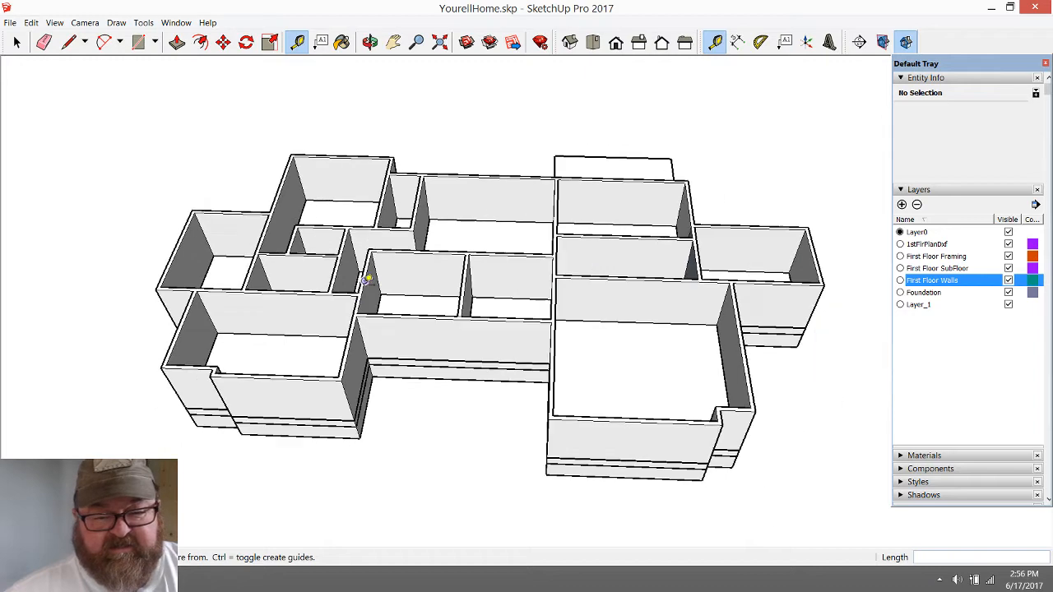
# Open the first-floor walls group for editing and push the walls' top face down 1'
pyautogui.scroll(3, 367, 280)
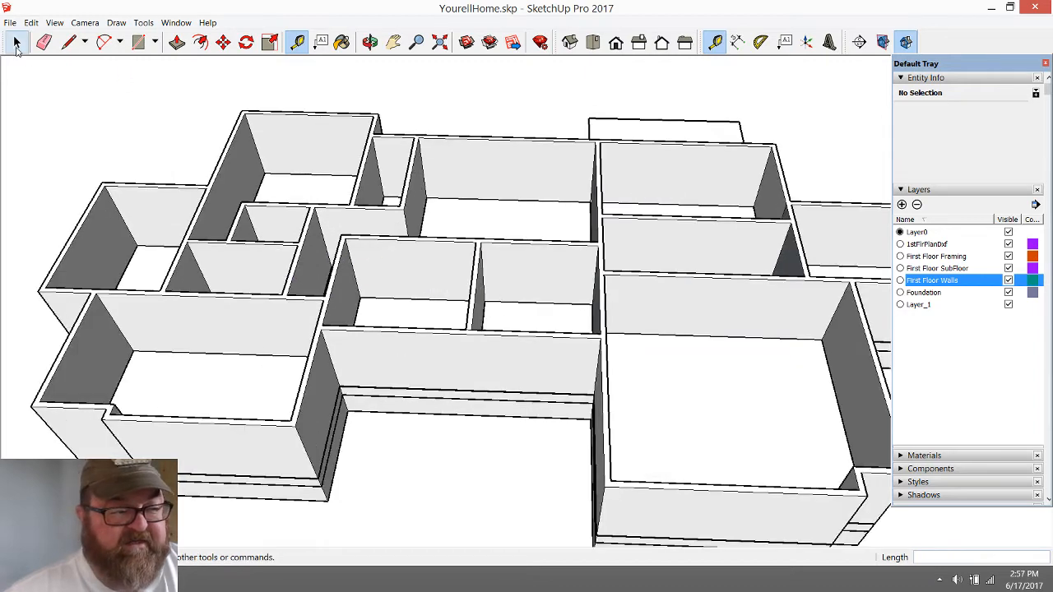
pyautogui.click(16, 47)
pyautogui.click(453, 155)
pyautogui.doubleClick(450, 158)
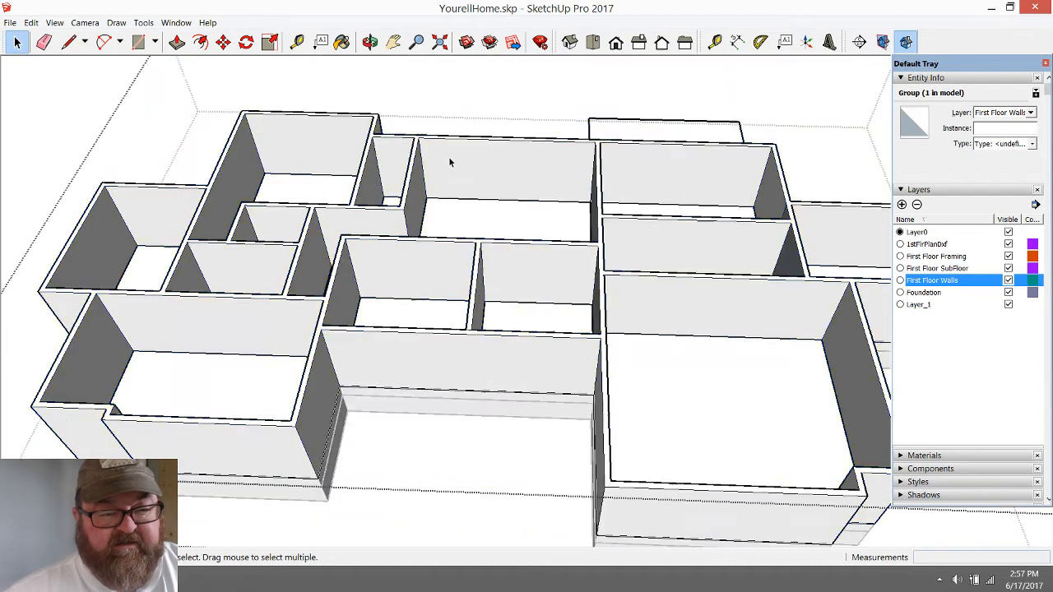
pyautogui.scroll(4, 365, 238)
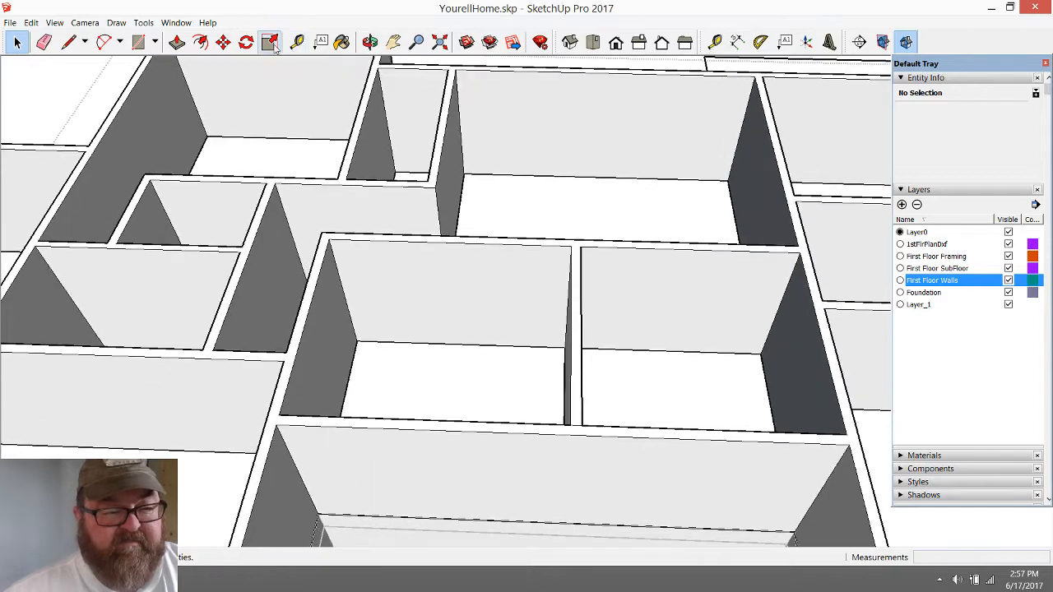
pyautogui.click(176, 41)
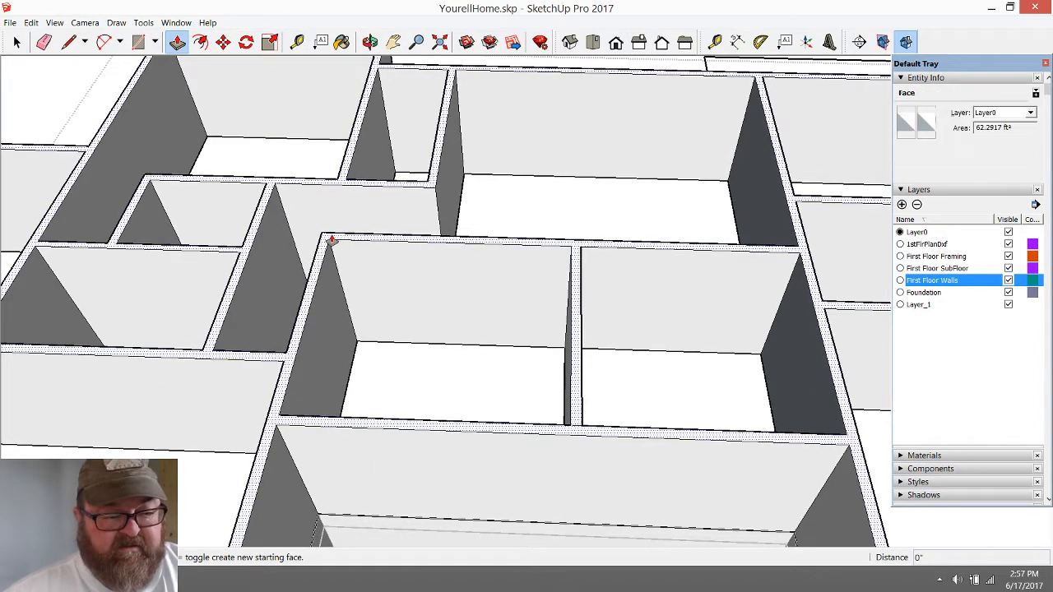
pyautogui.click(333, 240)
pyautogui.click(339, 254)
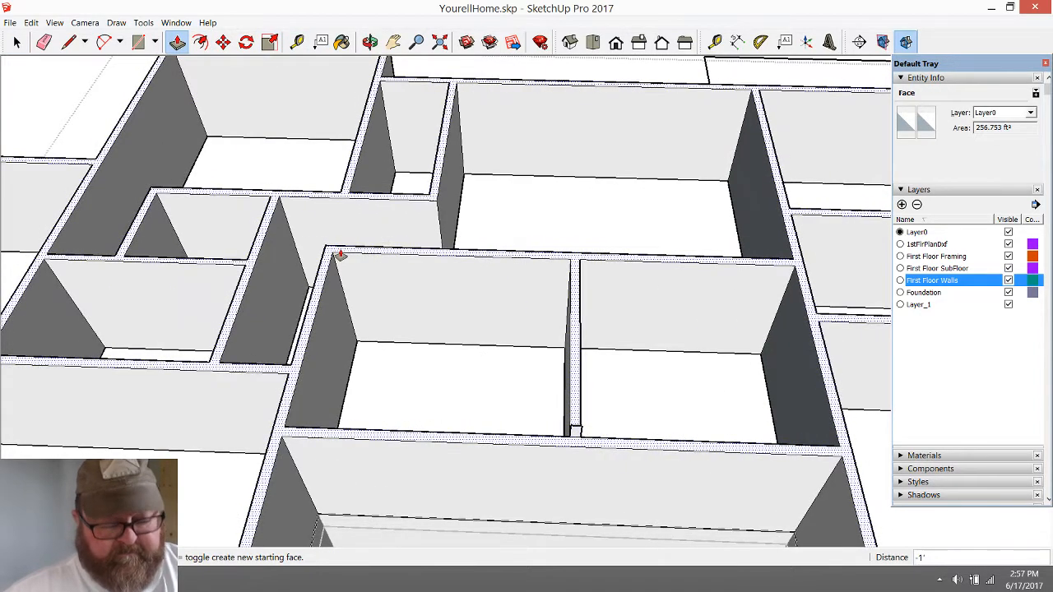
pyautogui.write("1'")
pyautogui.press('Return')
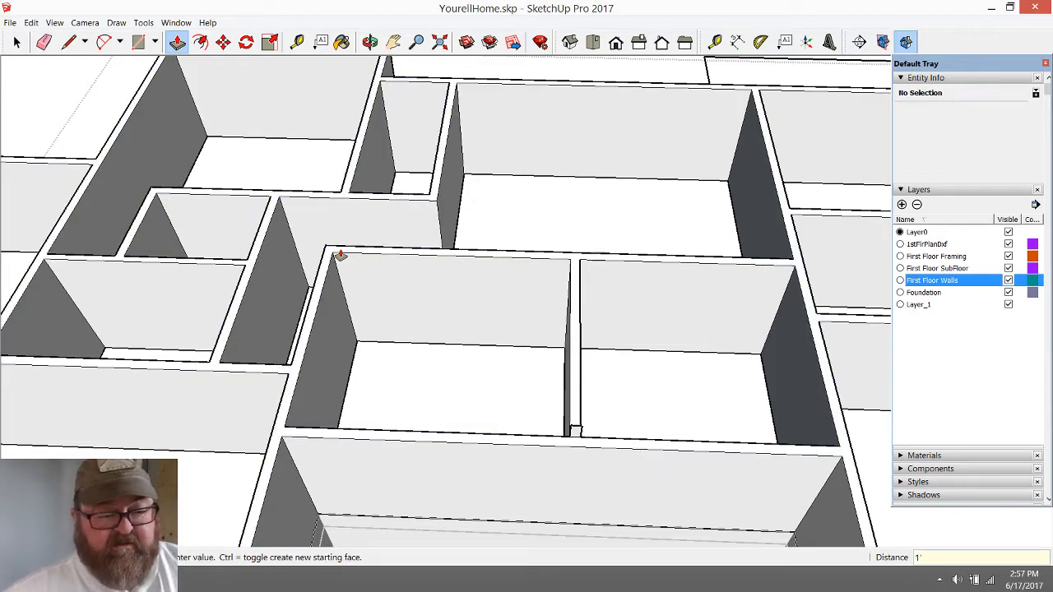
# Measure the shortened interior wall's height from its base to its top edge
pyautogui.click(297, 41)
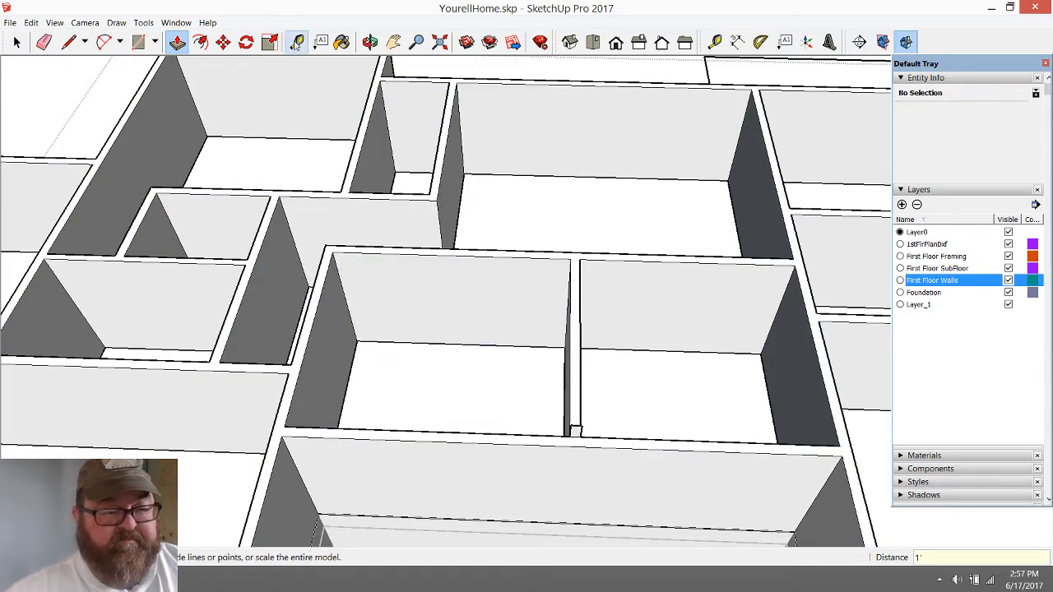
pyautogui.click(505, 345)
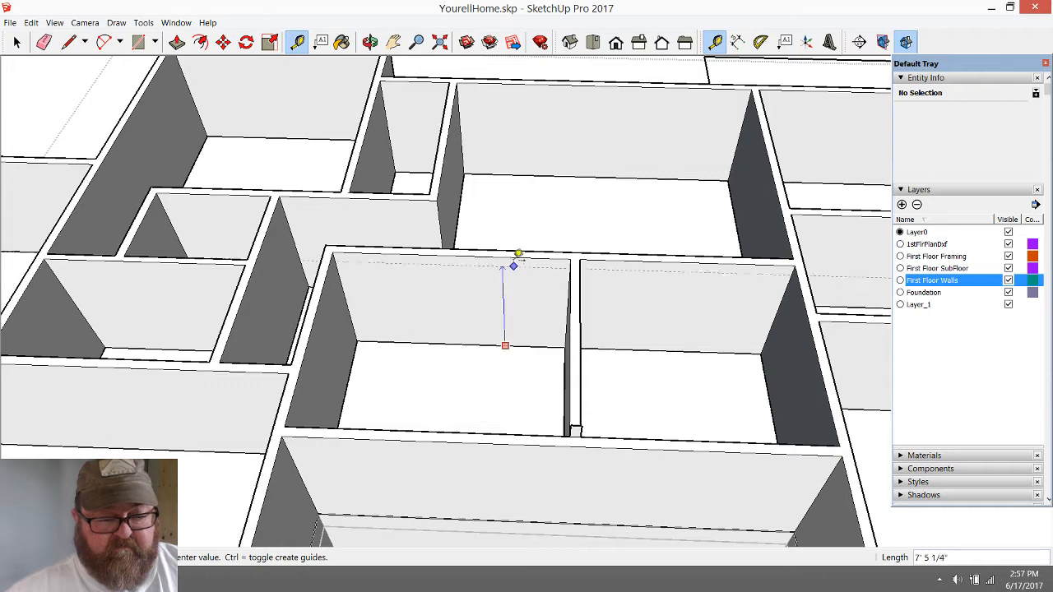
pyautogui.click(514, 247)
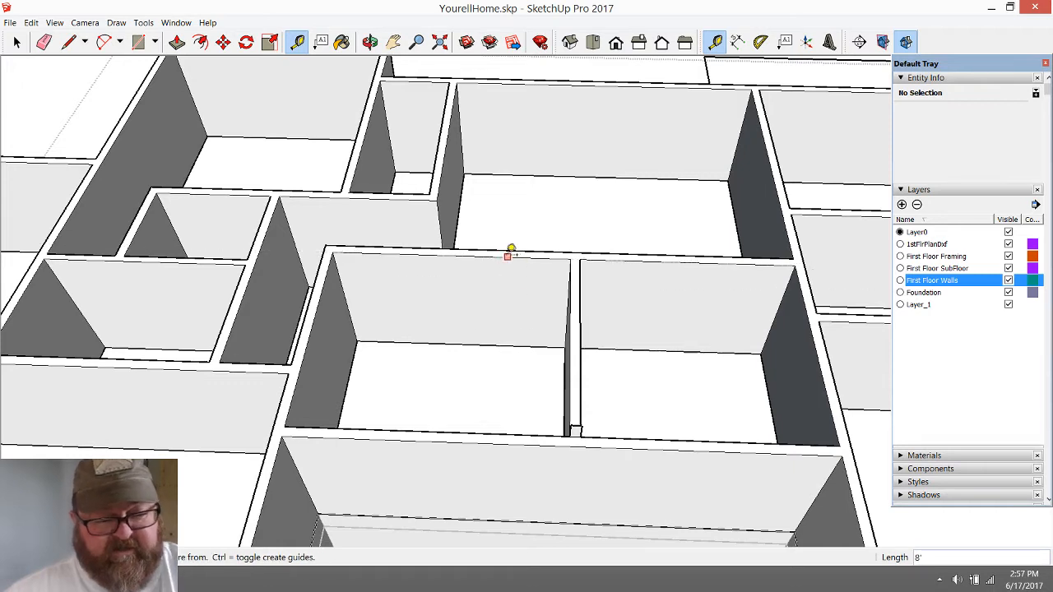
# Examine the lowered first-floor walls across the whole house from a wider view and from steeper and shallower angles
pyautogui.scroll(-1, 510, 251)
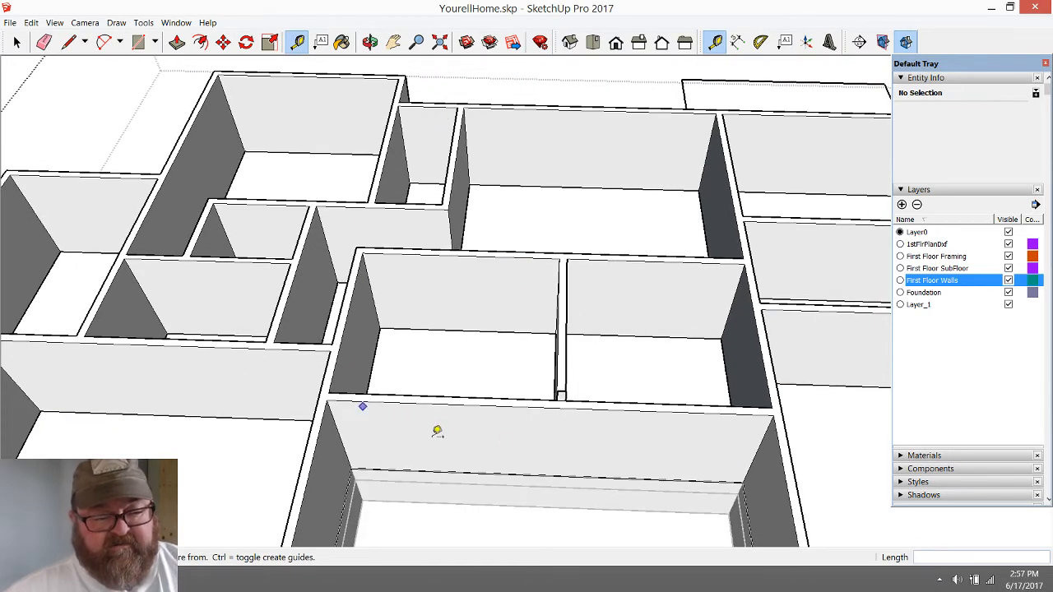
pyautogui.click(16, 41)
pyautogui.scroll(-2, 247, 288)
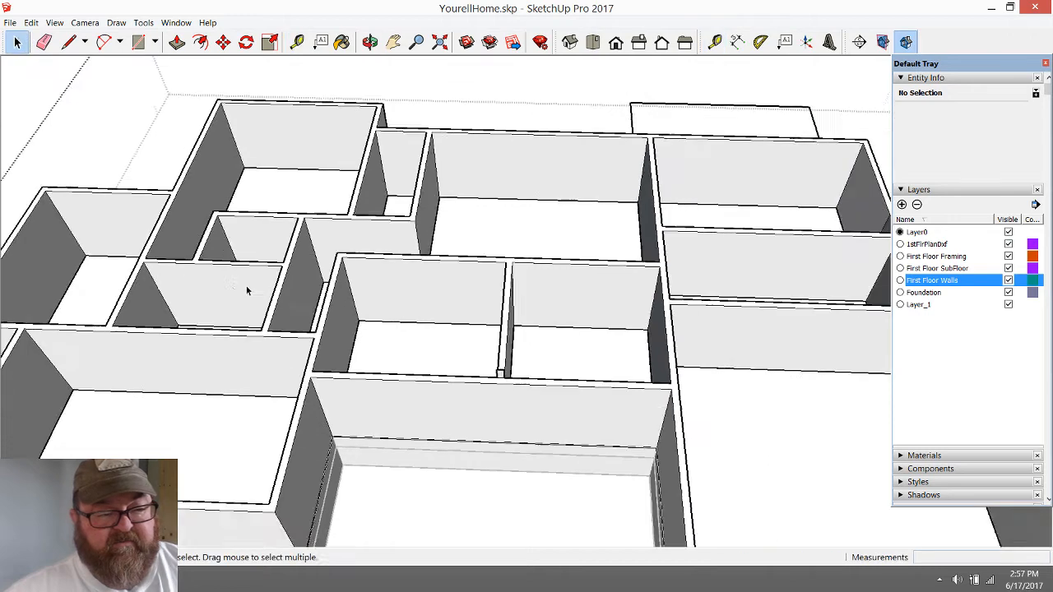
pyautogui.click(371, 42)
pyautogui.moveTo(448, 247); pyautogui.dragTo(458, 300)
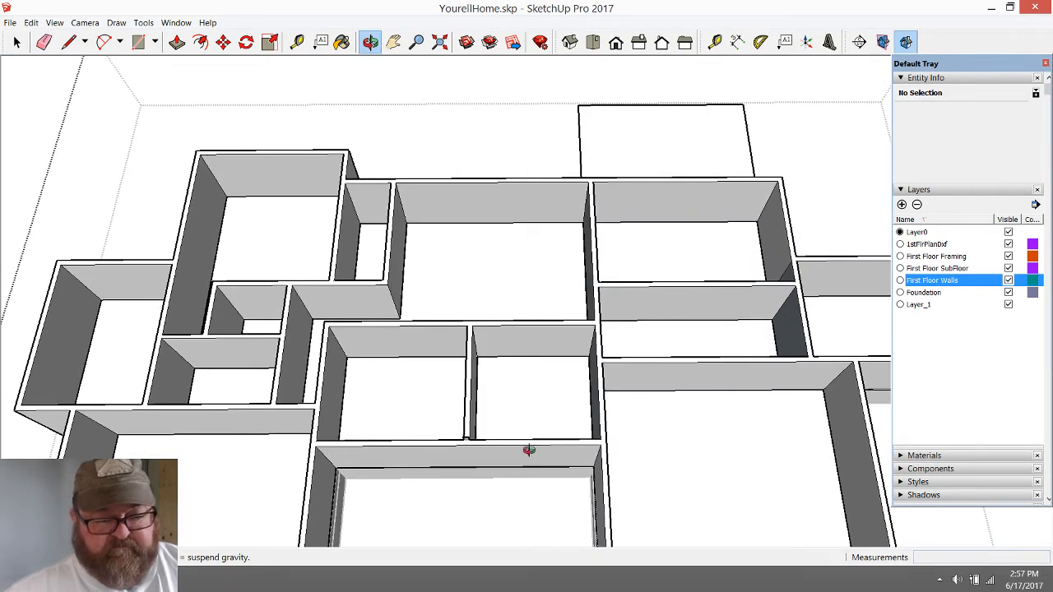
pyautogui.moveTo(529, 450); pyautogui.dragTo(505, 362)
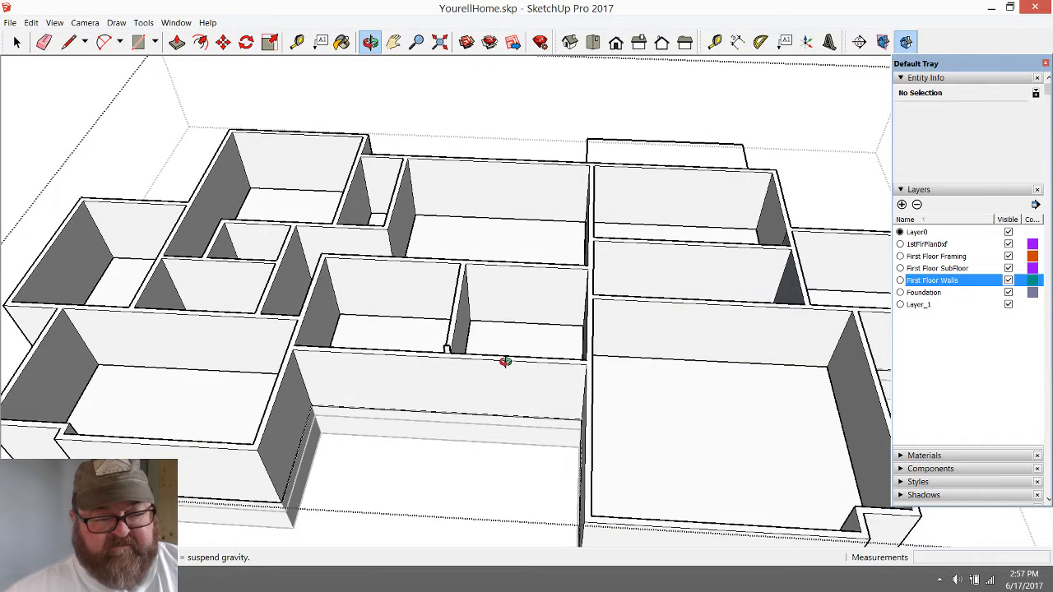
# Switch to the YouTube Live Dashboard in the browser and answer the viewer's question in the live chat with "Yes,"
pyautogui.hotkey('alt', 'Tab')
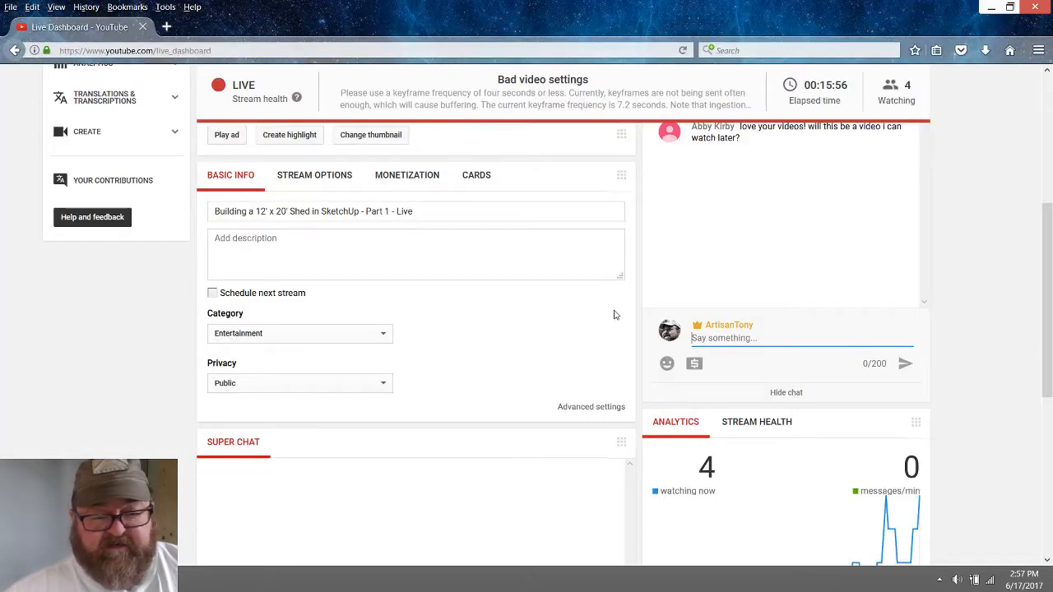
pyautogui.scroll(3, 764, 268)
pyautogui.scroll(1, 768, 322)
pyautogui.scroll(-2, 768, 322)
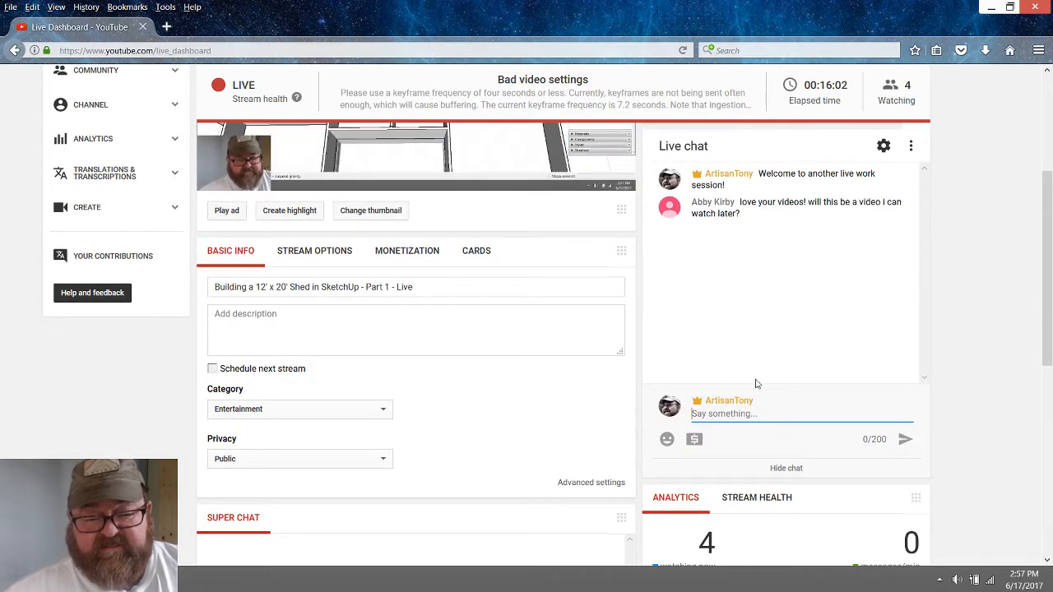
pyautogui.write('Yes,')
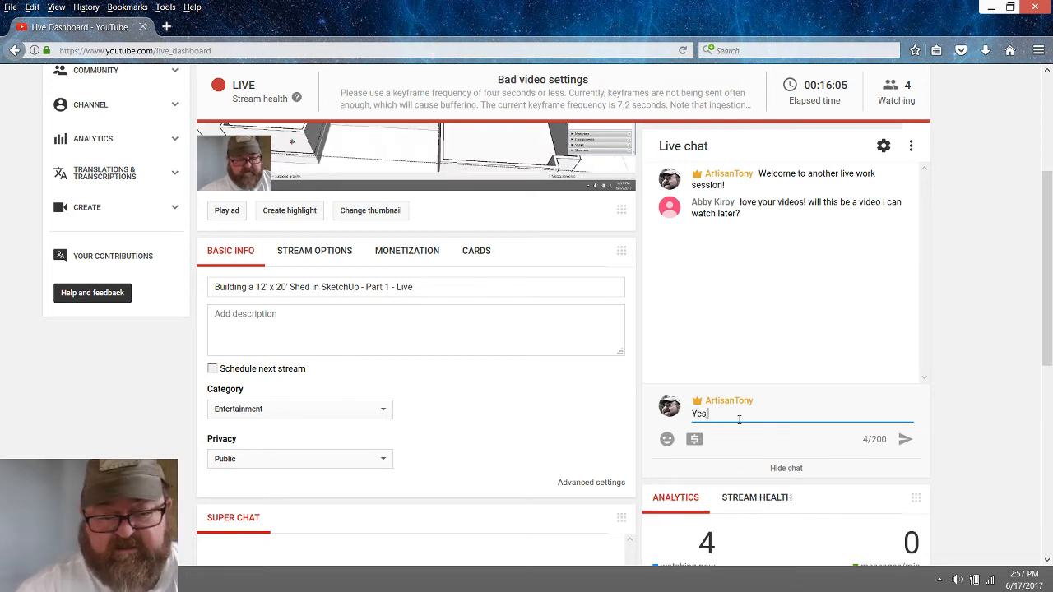
pyautogui.press('Return')
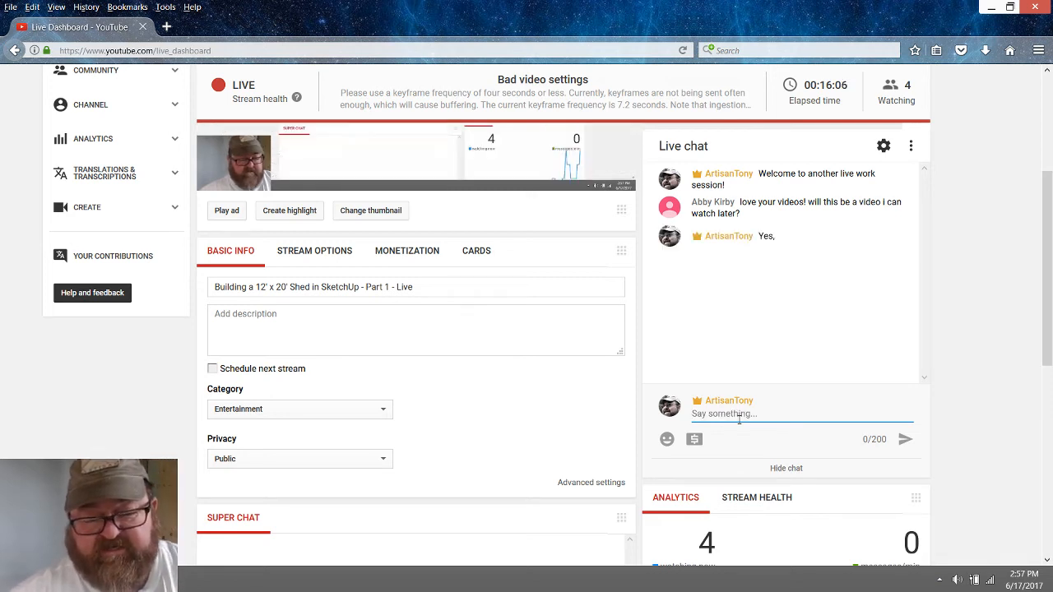
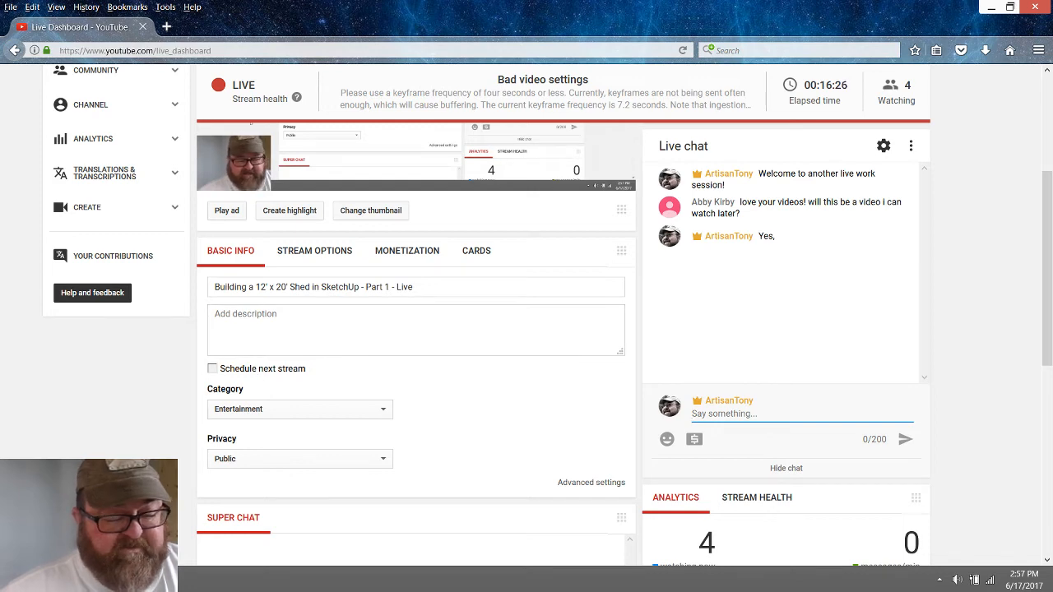
# Switch back to SketchUp and move the top edge of the leftover 6" wall stub down 1' onto the wall top
pyautogui.click(97, 580)
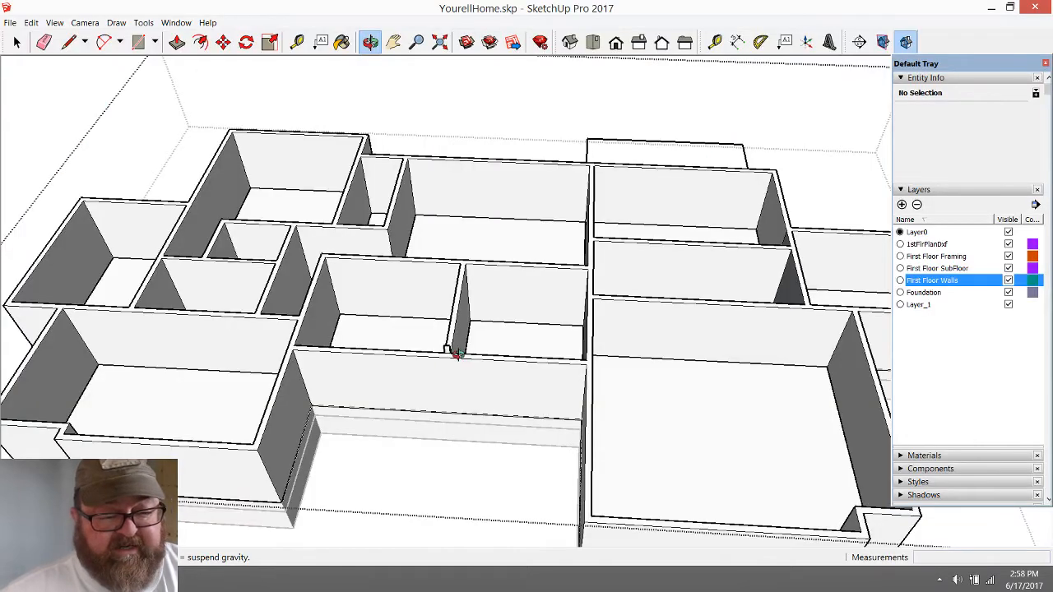
pyautogui.moveTo(478, 404); pyautogui.dragTo(444, 408)
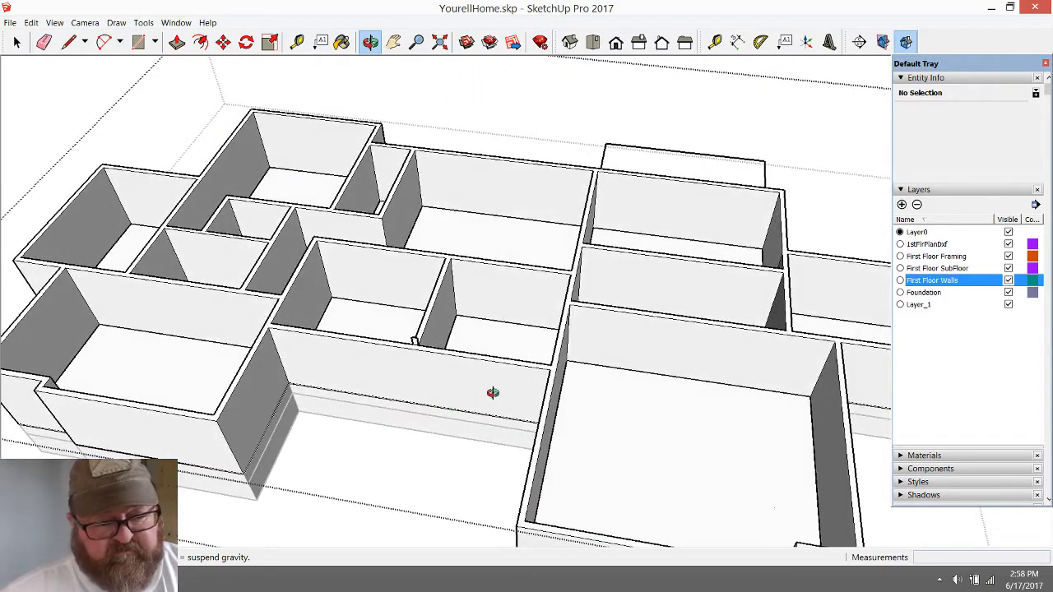
pyautogui.scroll(8, 491, 393)
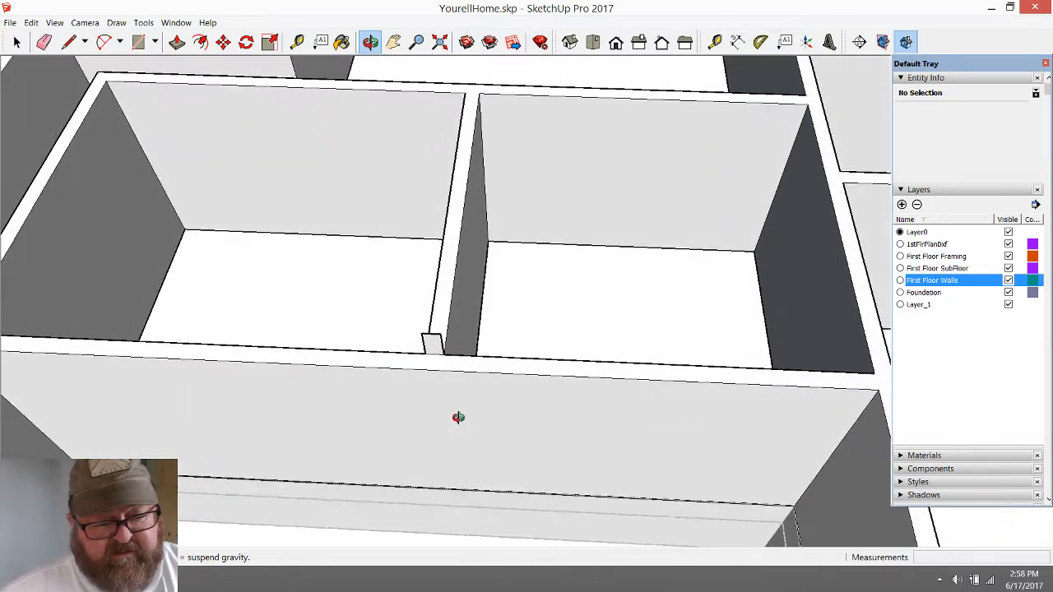
pyautogui.moveTo(458, 417); pyautogui.dragTo(266, 318)
pyautogui.click(16, 43)
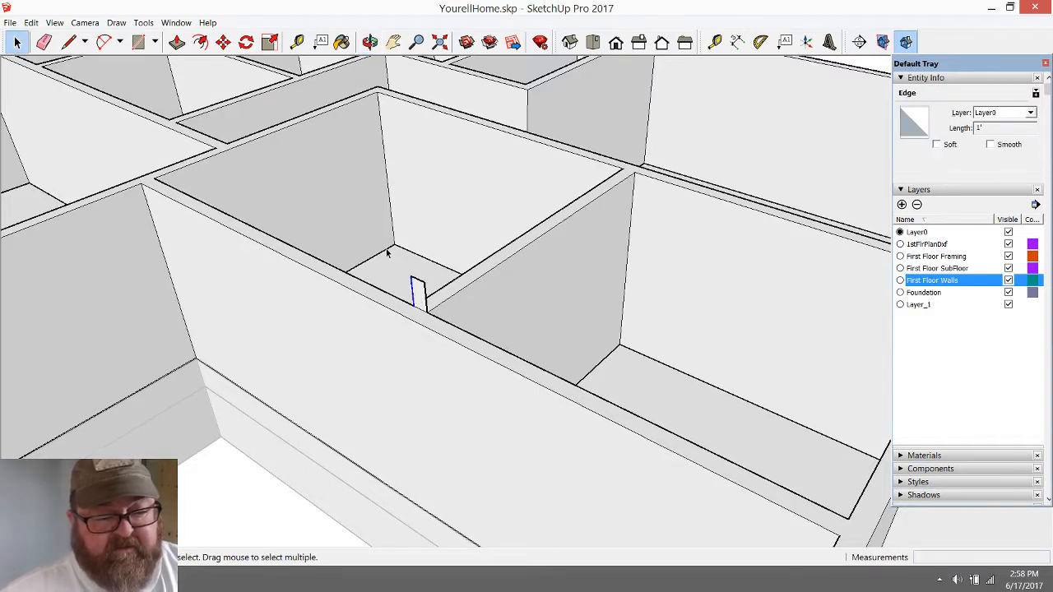
pyautogui.moveTo(411, 278); pyautogui.dragTo(434, 293)
pyautogui.scroll(2, 429, 302)
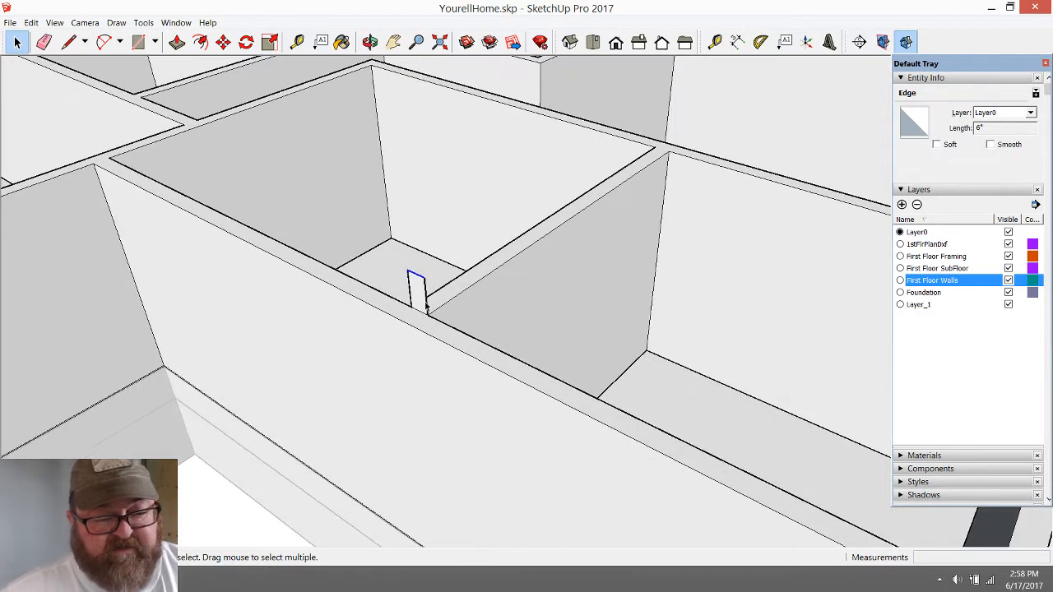
pyautogui.click(223, 41)
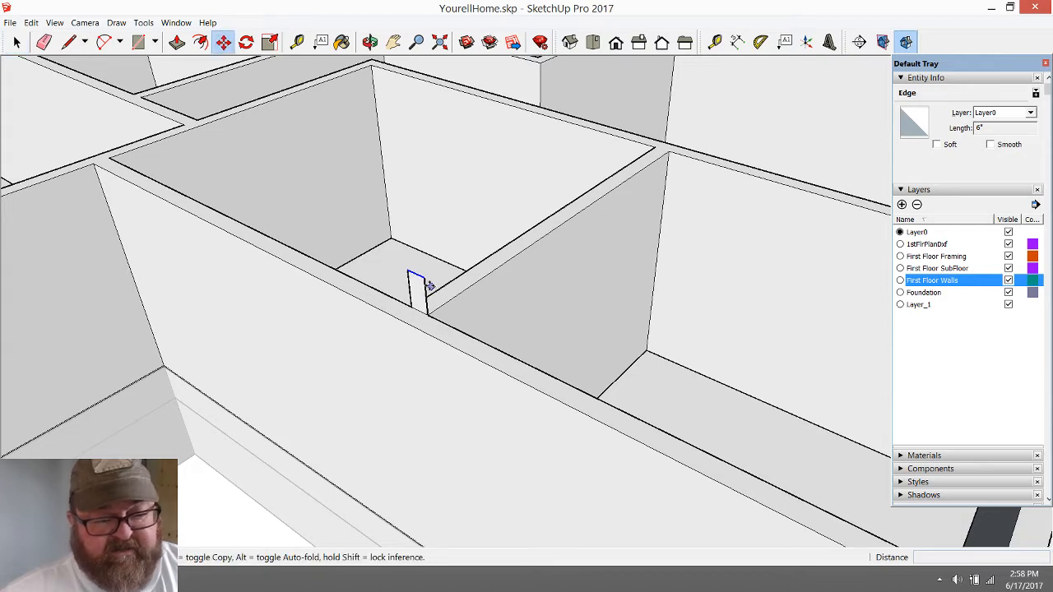
pyautogui.click(423, 279)
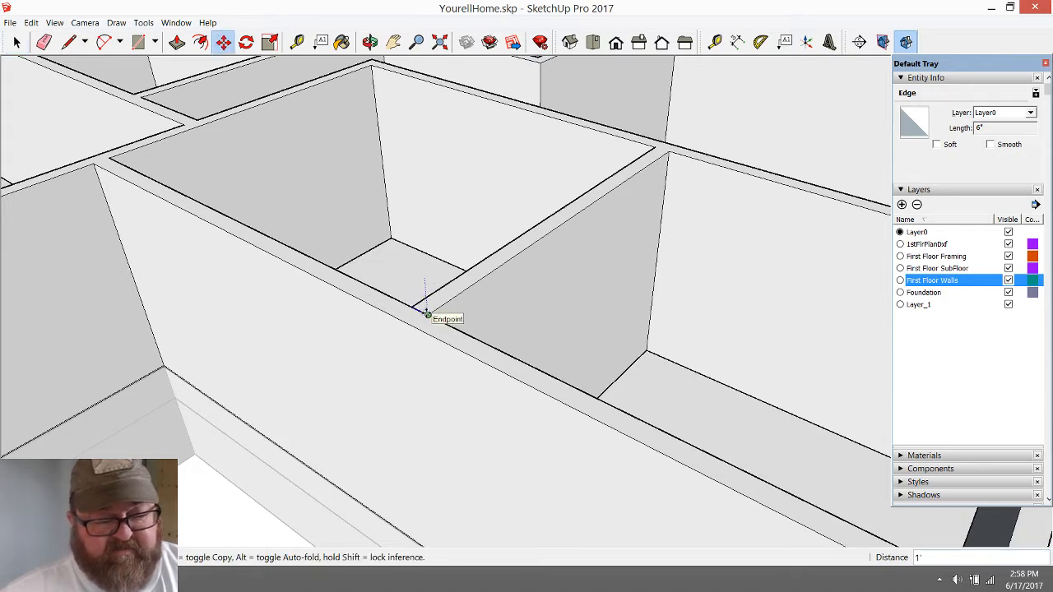
pyautogui.click(426, 313)
pyautogui.scroll(-1, 477, 357)
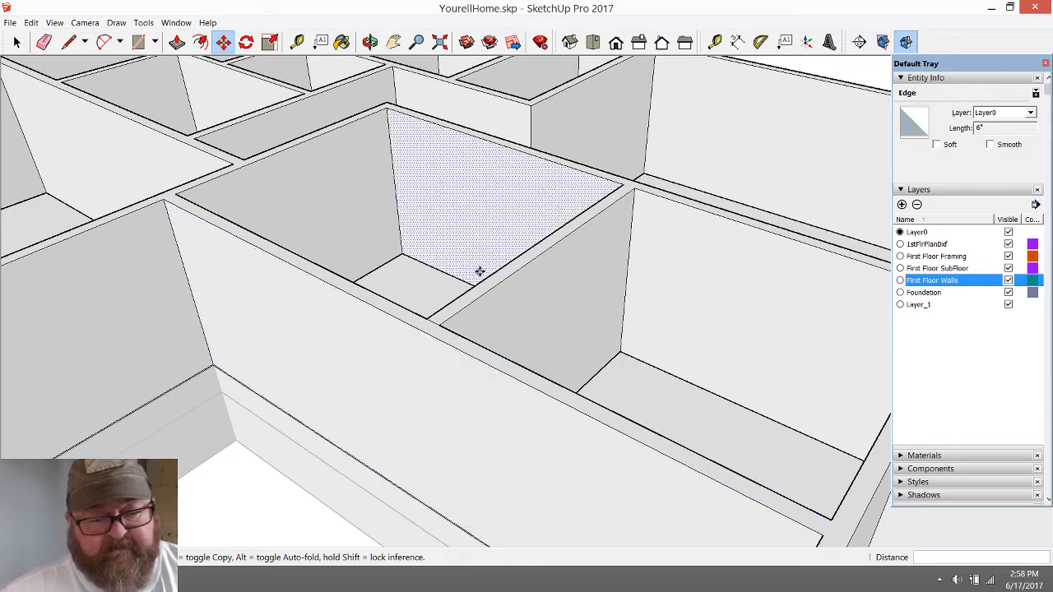
# Erase the leftover edge crossing the wall top where the dividing wall meets the front wall
pyautogui.scroll(2, 480, 272)
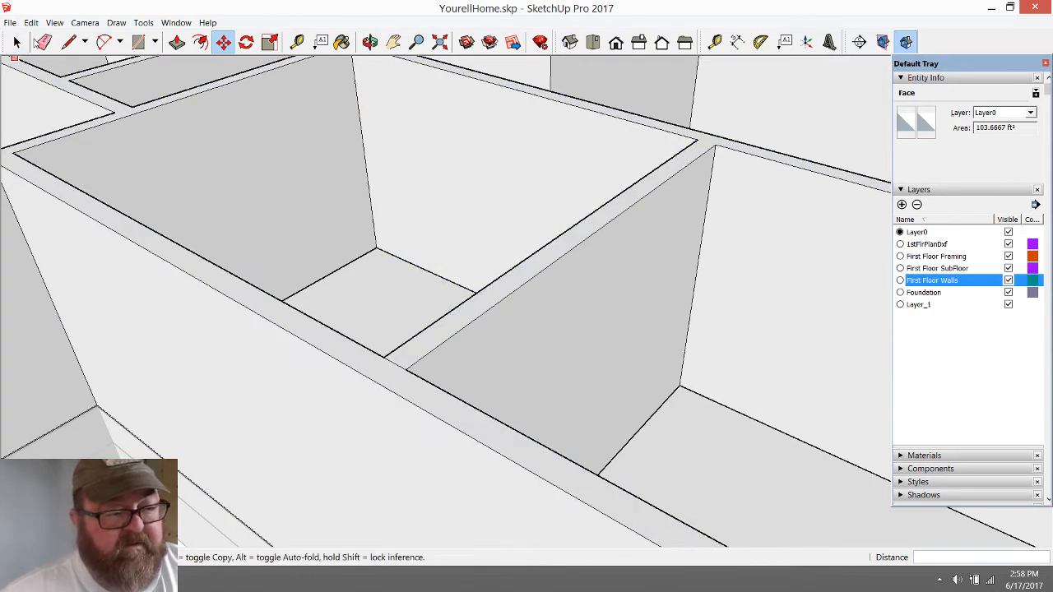
pyautogui.click(44, 42)
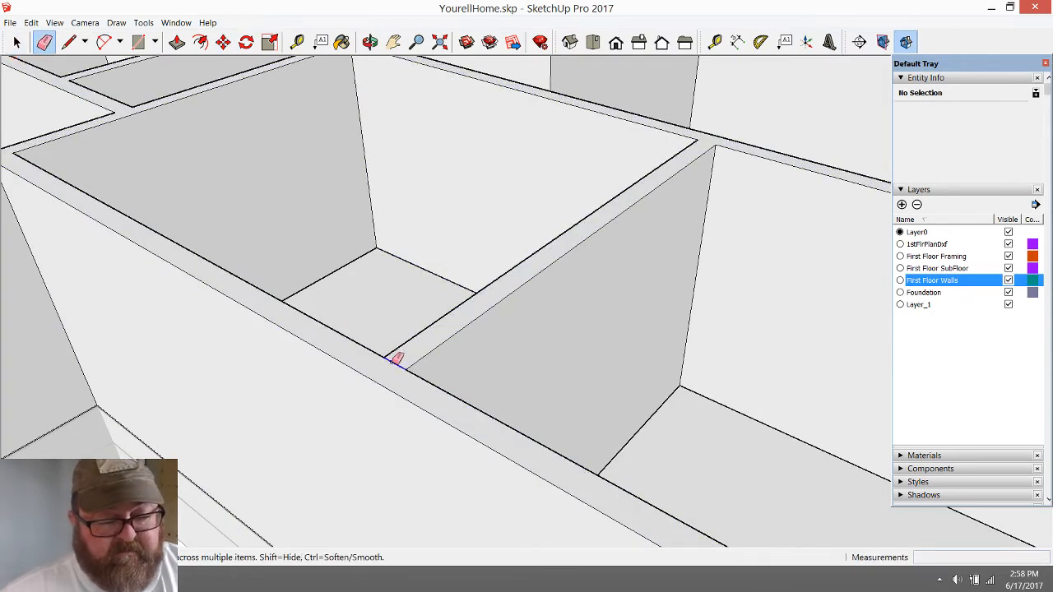
pyautogui.scroll(-6, 369, 423)
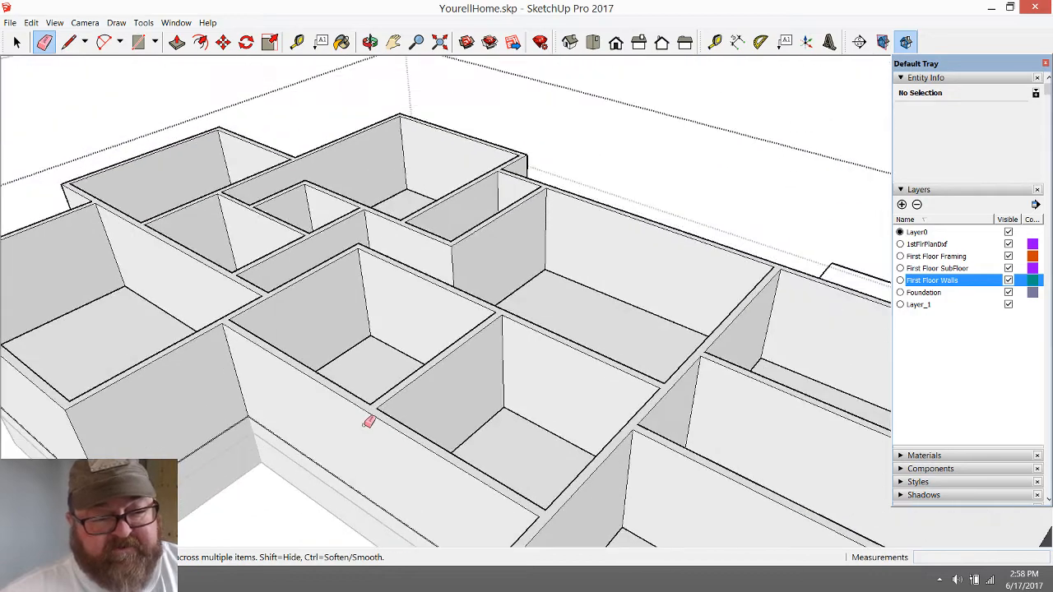
pyautogui.scroll(-2, 369, 419)
# Measure the height of the interior room's back wall from the floor to its top edge
pyautogui.click(371, 41)
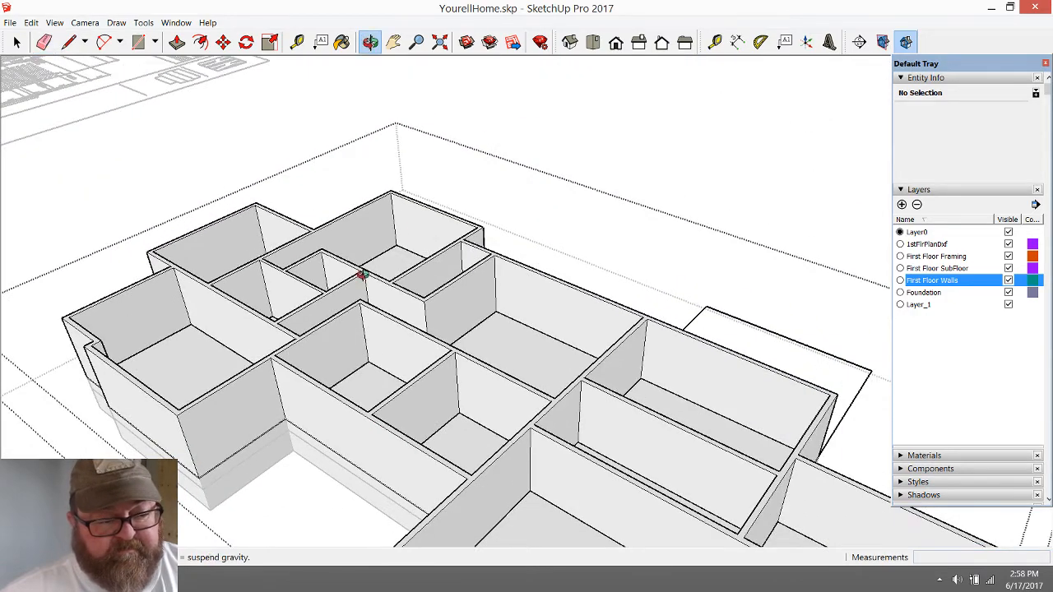
pyautogui.moveTo(361, 276); pyautogui.dragTo(529, 414)
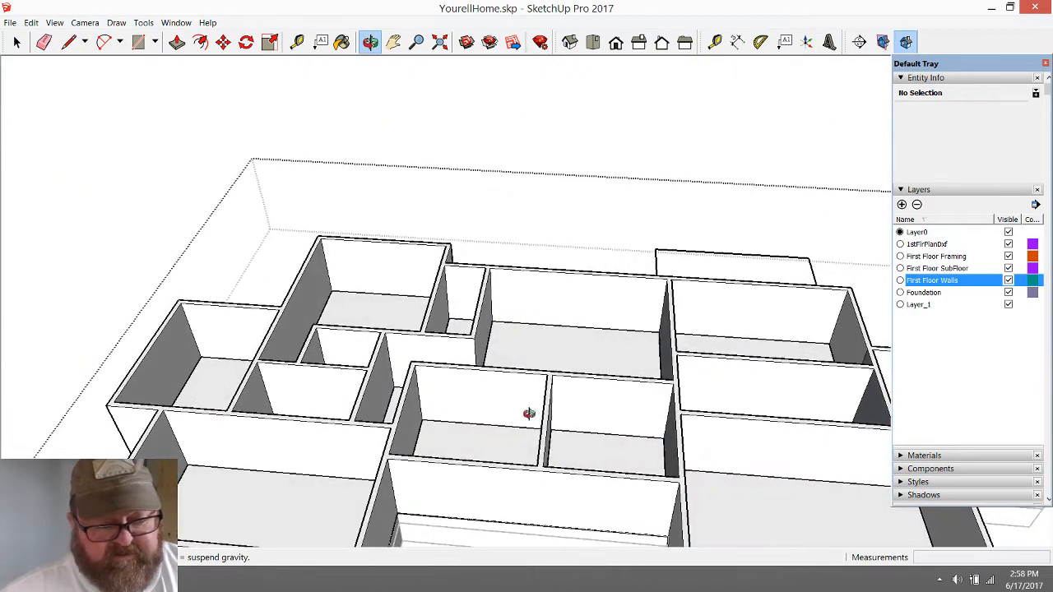
pyautogui.scroll(3, 527, 412)
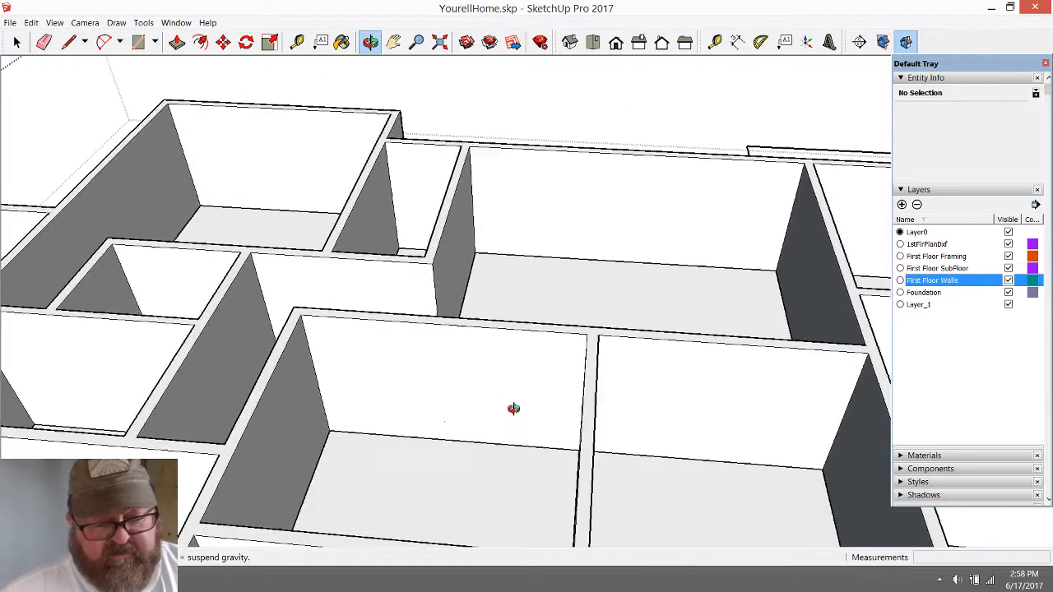
pyautogui.click(297, 41)
pyautogui.click(487, 442)
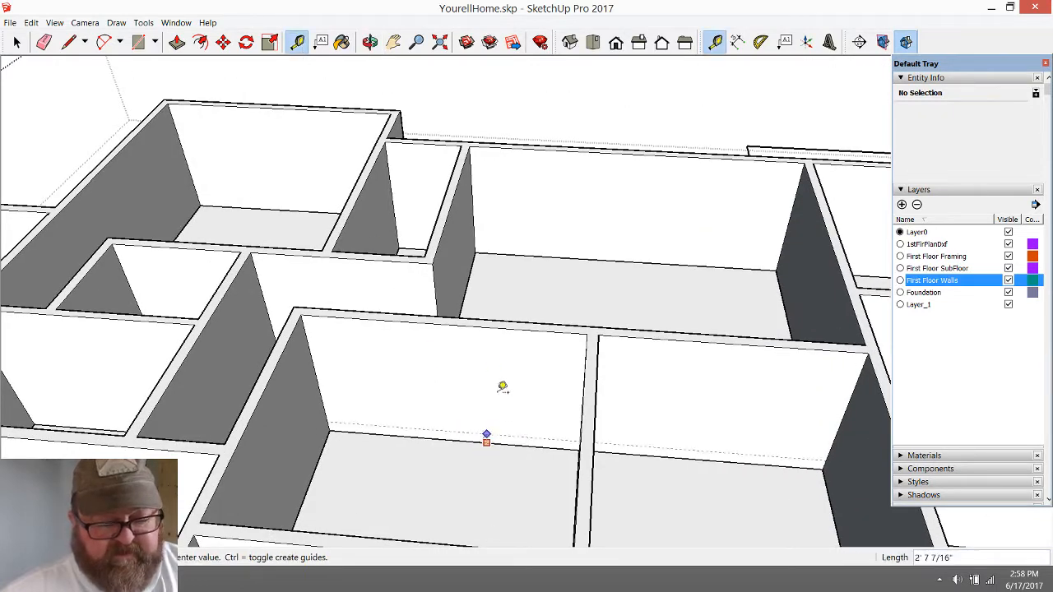
pyautogui.click(502, 321)
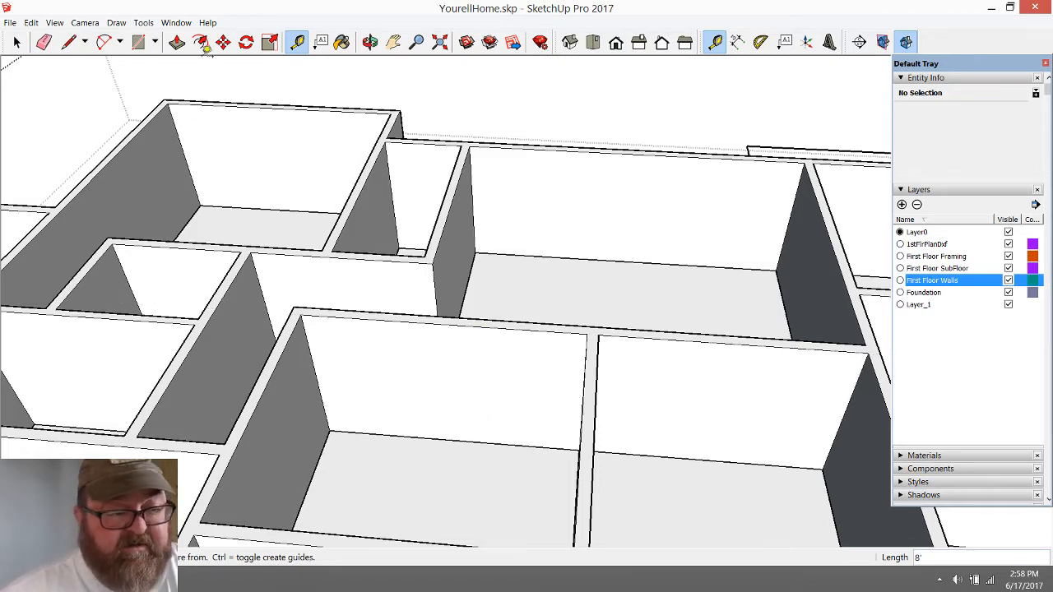
# Push/Pull the first-floor walls' top face up 1.25"
pyautogui.click(177, 42)
pyautogui.click(510, 331)
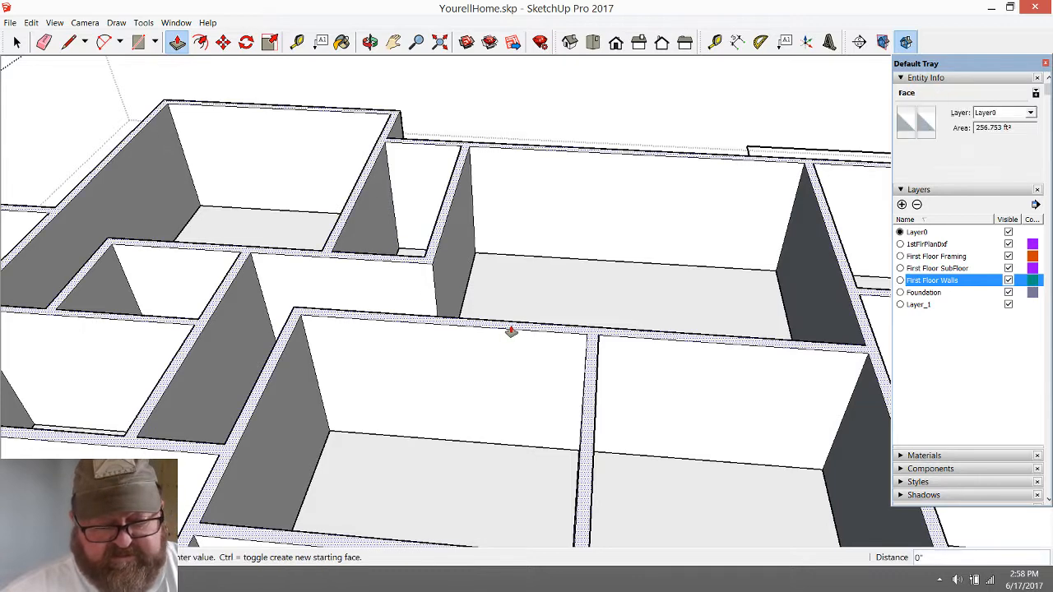
pyautogui.write('1')
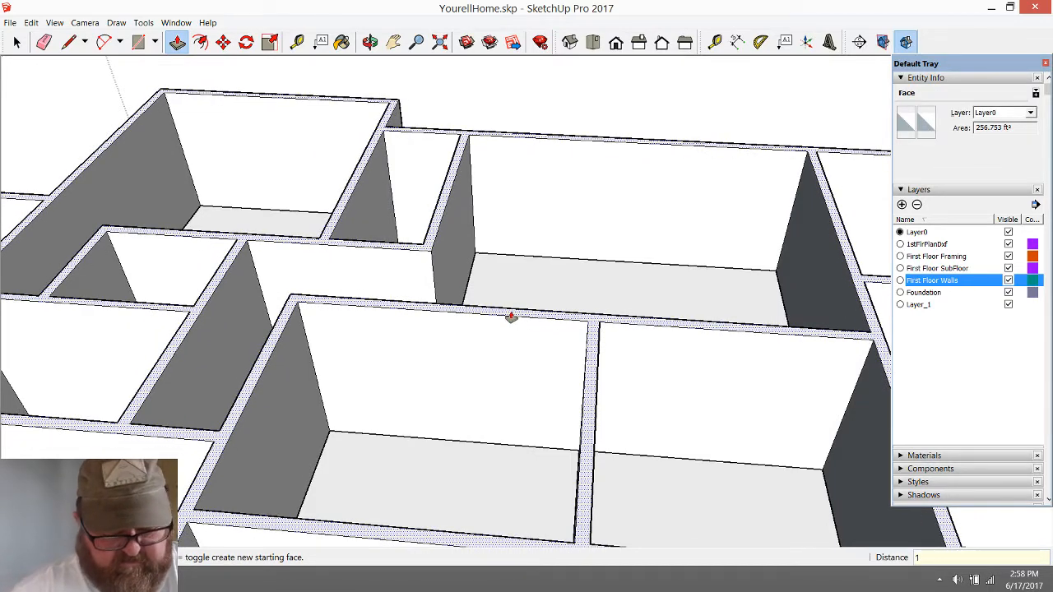
pyautogui.write('.25')
pyautogui.press('Return')
pyautogui.scroll(-2, 510, 317)
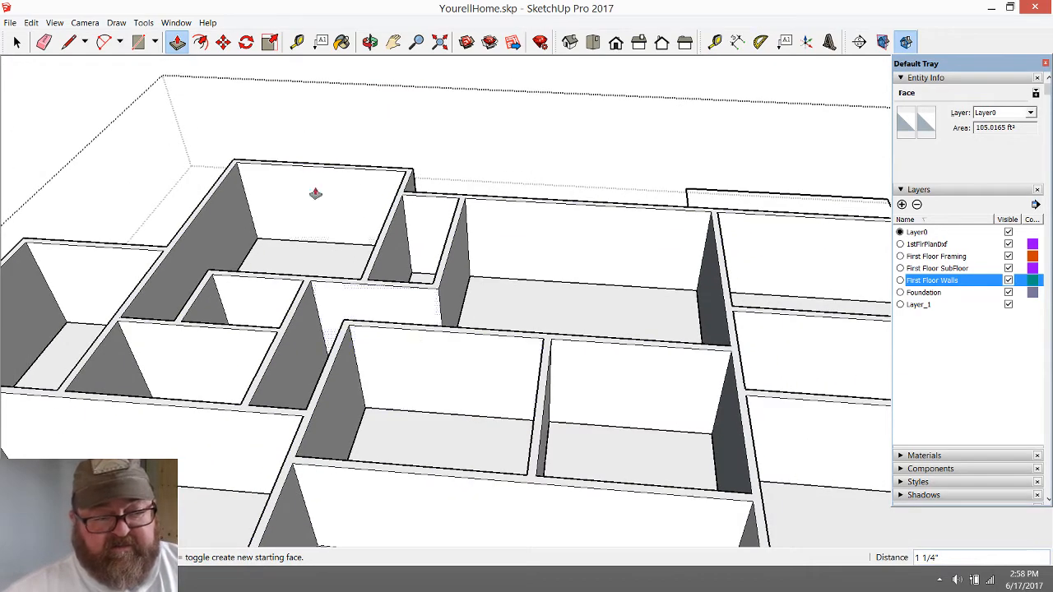
# Draw a 6" line across the wall top from the recessed front wall's inner corner to the adjoining wall's opposite edge
pyautogui.moveTo(357, 235); pyautogui.dragTo(394, 285, button='middle')
pyautogui.scroll(-1, 395, 286)
pyautogui.scroll(2, 576, 453)
pyautogui.scroll(2, 362, 479)
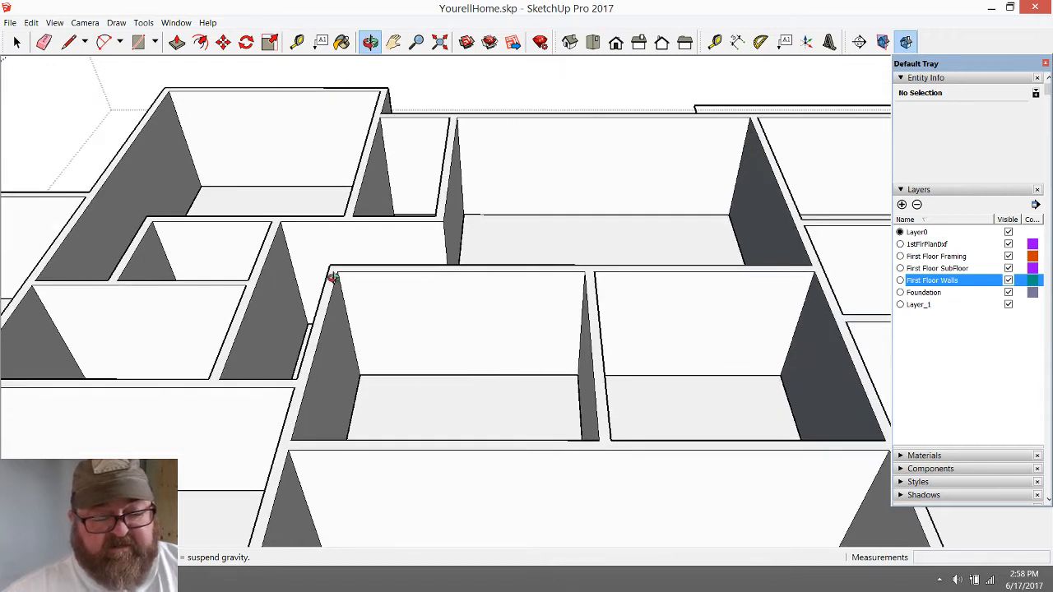
pyautogui.scroll(1, 317, 443)
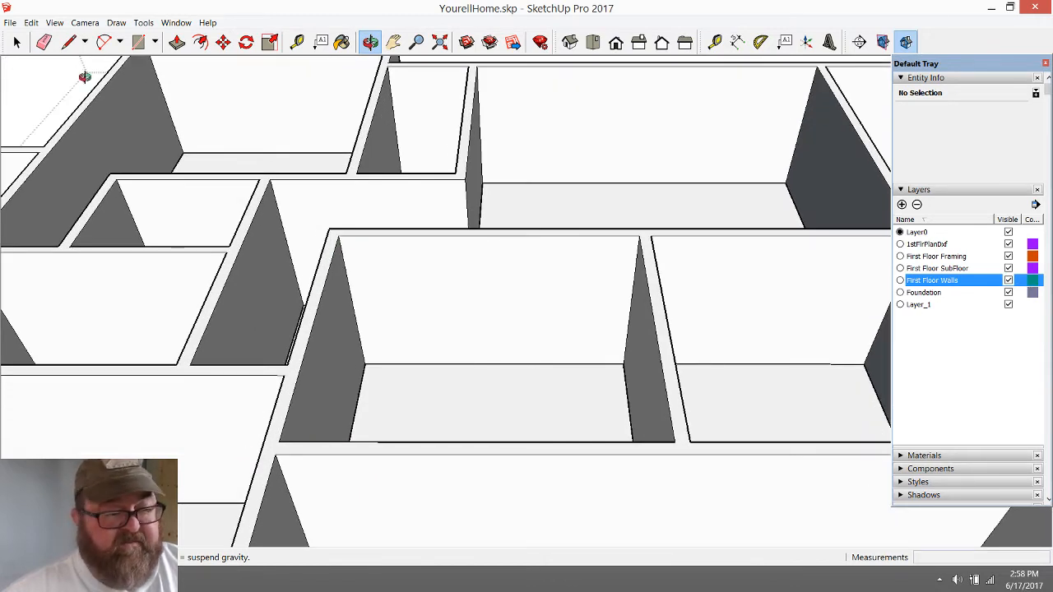
pyautogui.click(70, 41)
pyautogui.scroll(3, 285, 484)
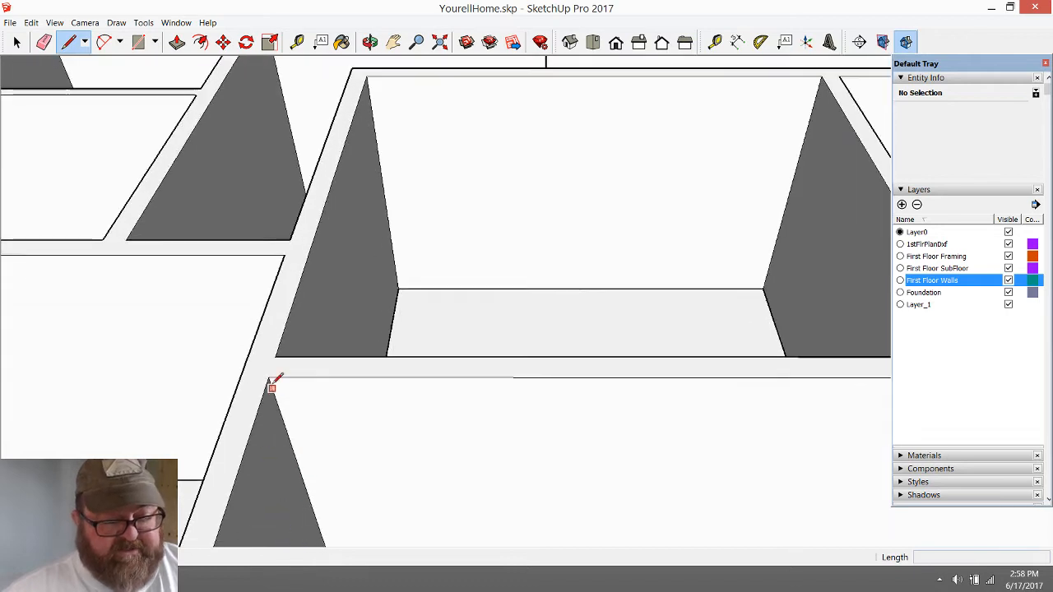
pyautogui.click(269, 377)
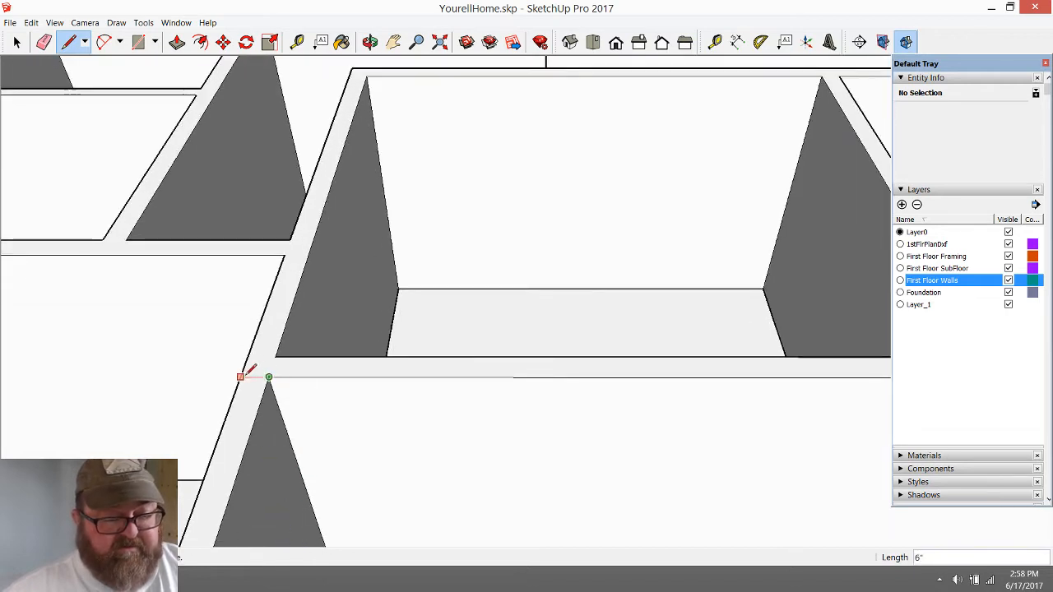
pyautogui.click(241, 377)
pyautogui.scroll(-3, 211, 419)
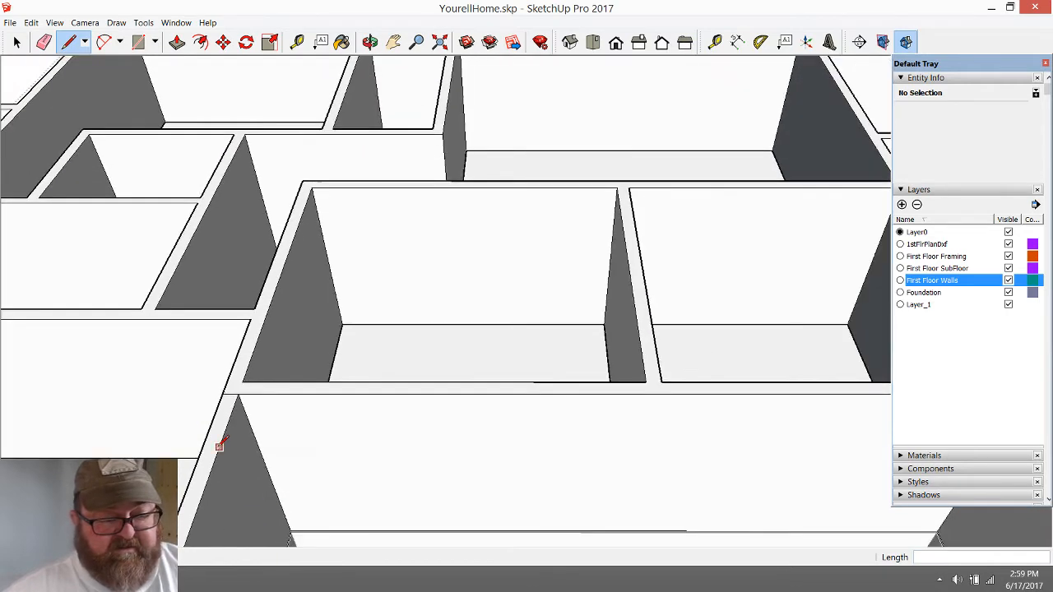
# Draw a matching line across the adjoining wall's top at the other end of the recessed front wall
pyautogui.scroll(-2, 223, 447)
pyautogui.scroll(3, 814, 408)
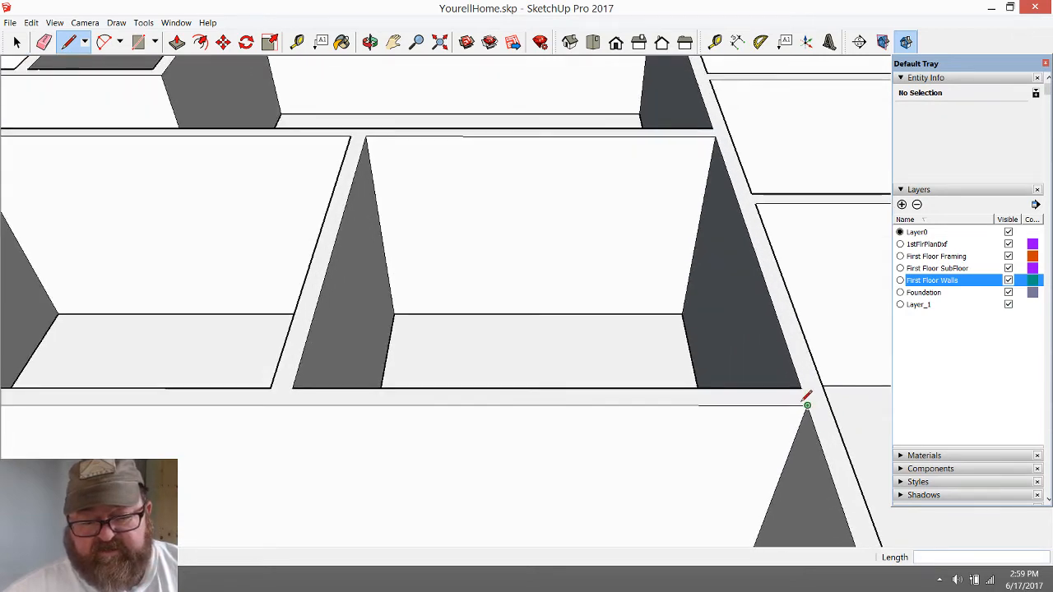
pyautogui.click(807, 405)
pyautogui.press('Escape')
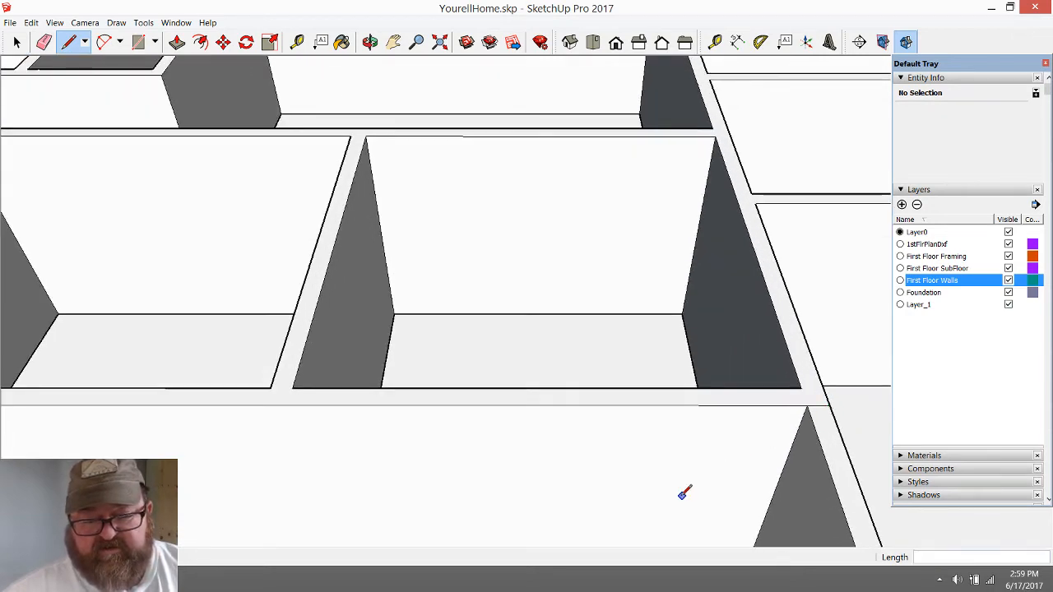
pyautogui.scroll(-2, 681, 492)
pyautogui.scroll(-1, 502, 435)
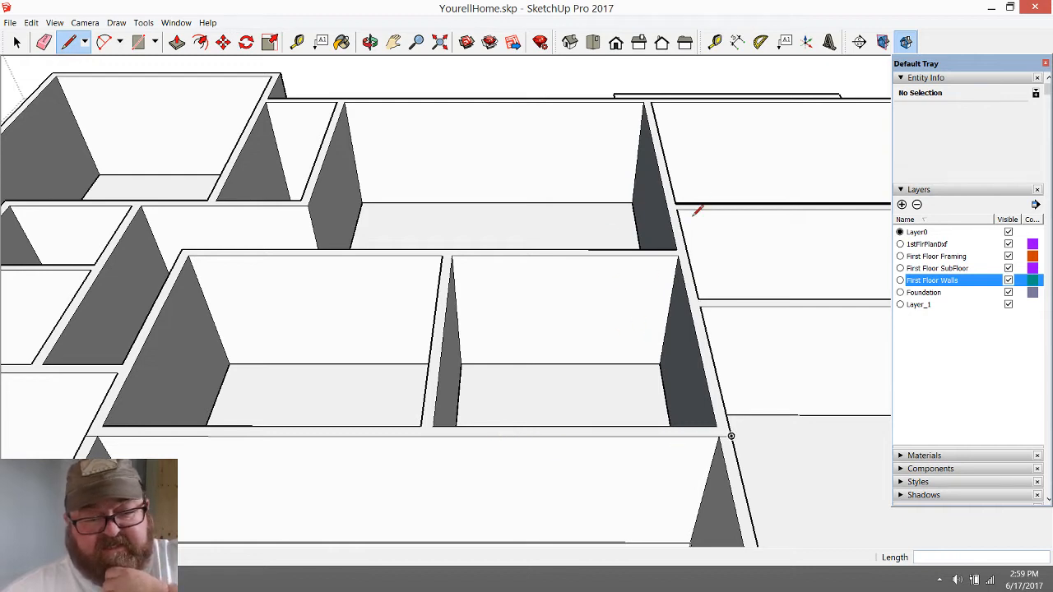
# Draw a 6" line across the back exterior wall's top where the large back room's dividing wall meets it
pyautogui.scroll(5, 658, 68)
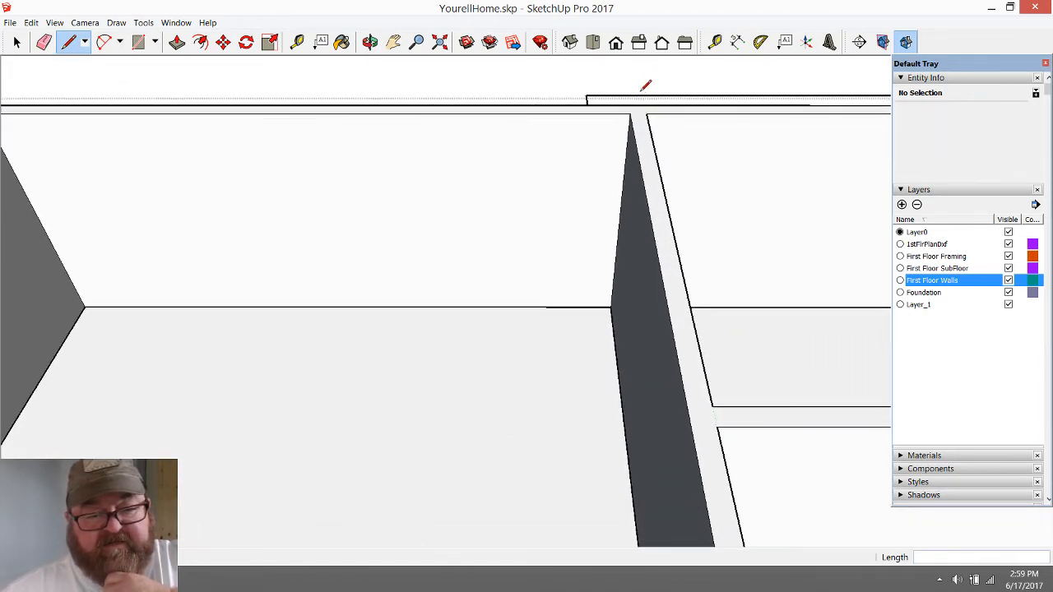
pyautogui.click(648, 112)
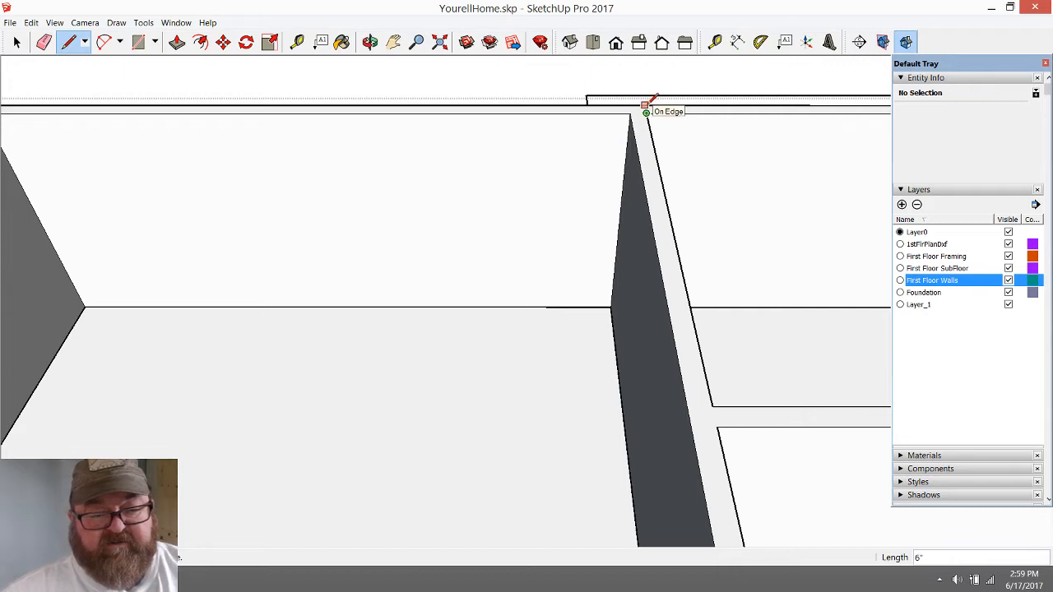
pyautogui.press('Escape')
pyautogui.scroll(-4, 649, 207)
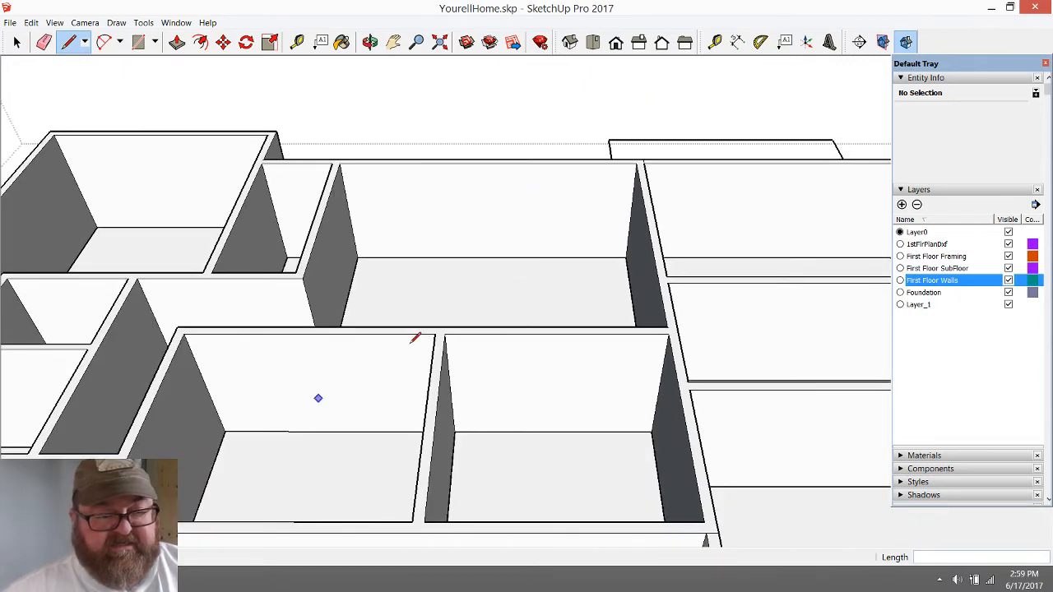
pyautogui.scroll(-1, 493, 280)
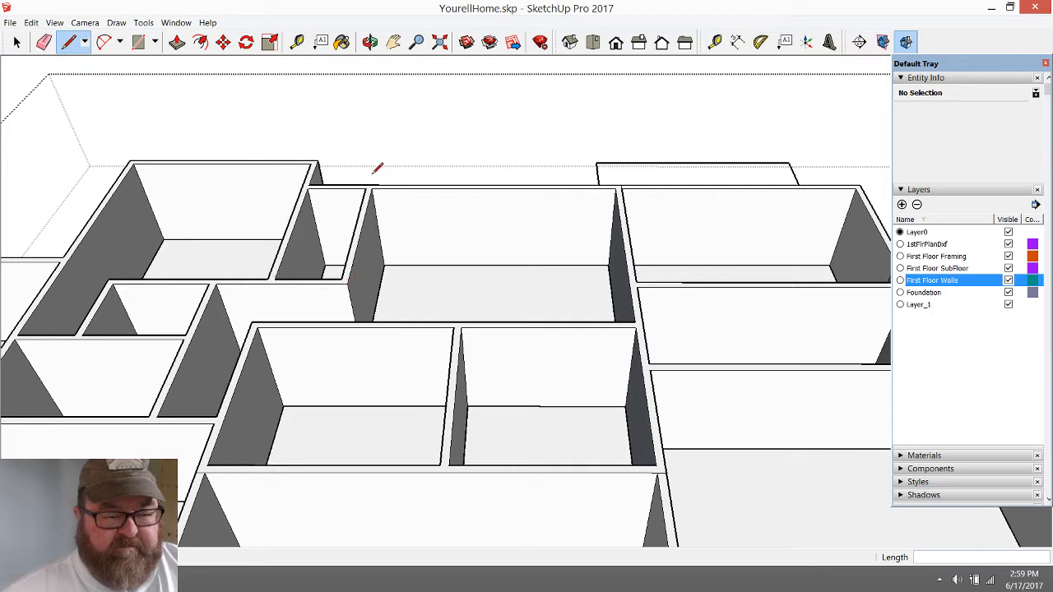
# Draw lines across the wall tops at both ends of the wall between the narrow and large back rooms, including a 6" one
pyautogui.scroll(5, 377, 168)
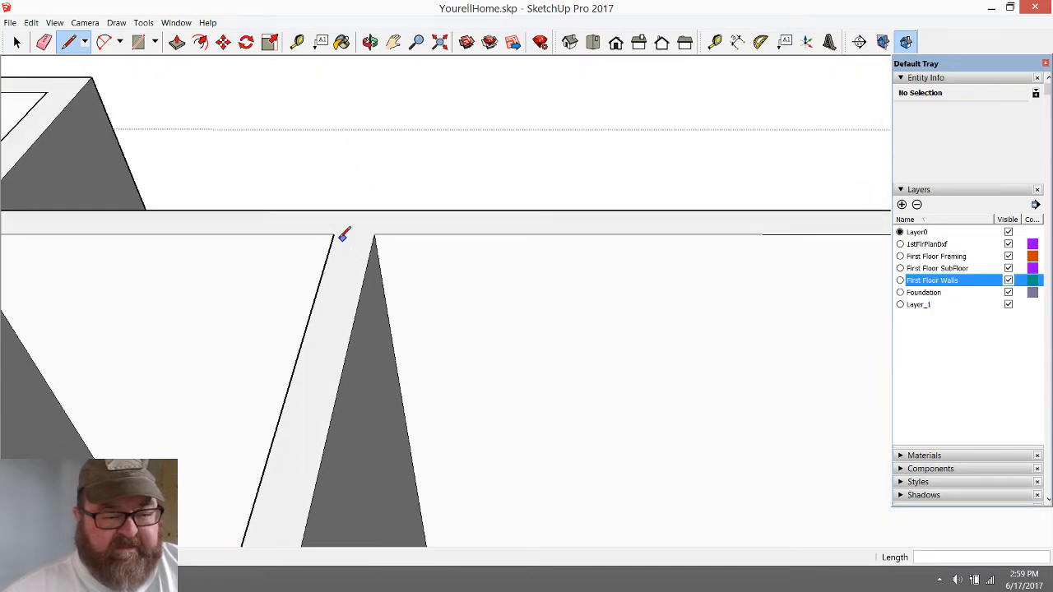
pyautogui.click(334, 234)
pyautogui.scroll(-5, 382, 213)
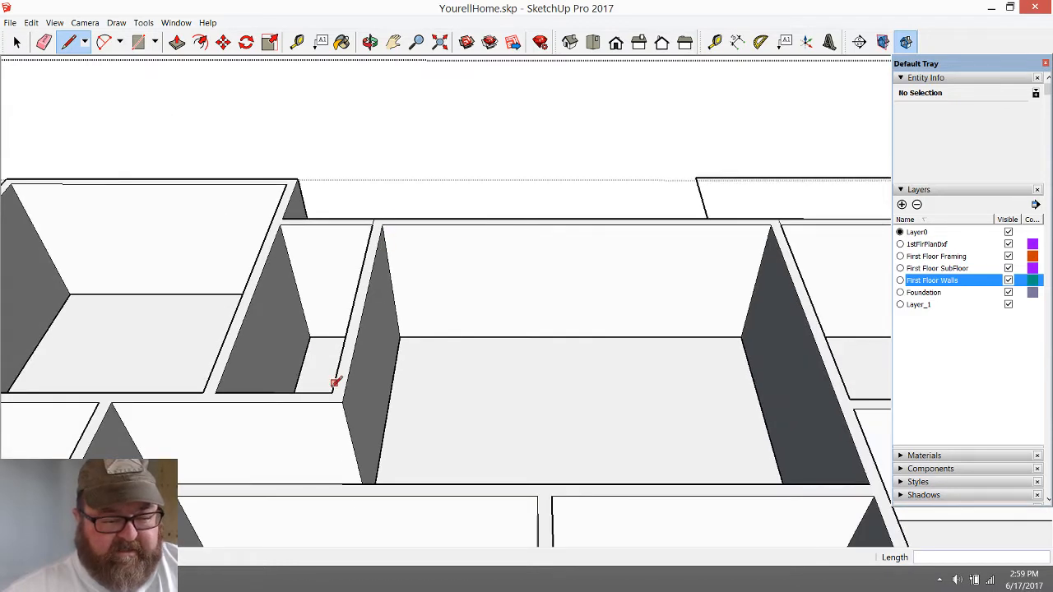
pyautogui.click(332, 392)
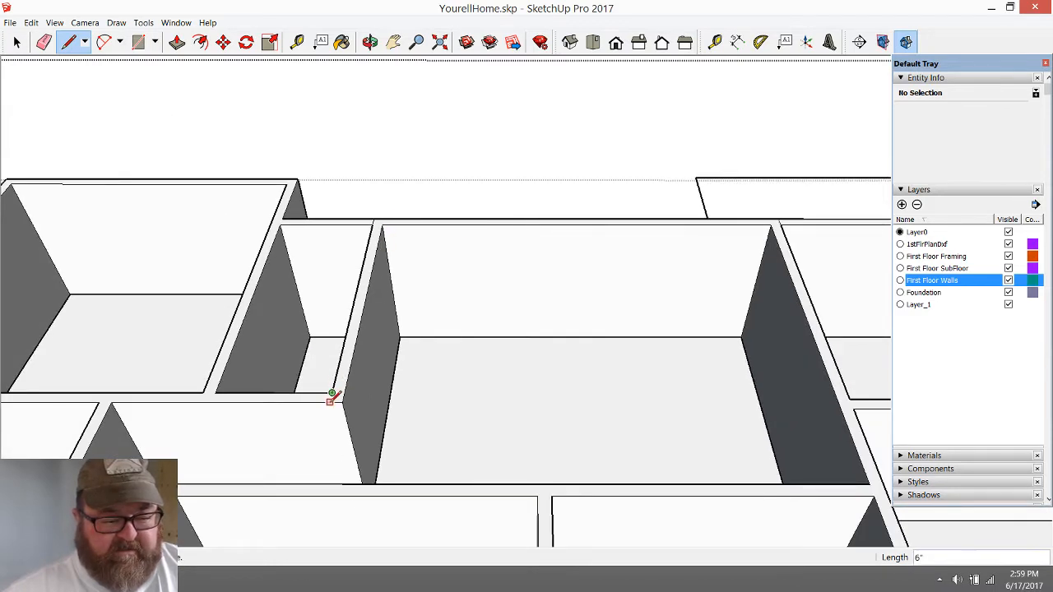
pyautogui.scroll(-2, 346, 367)
pyautogui.scroll(-4, 350, 360)
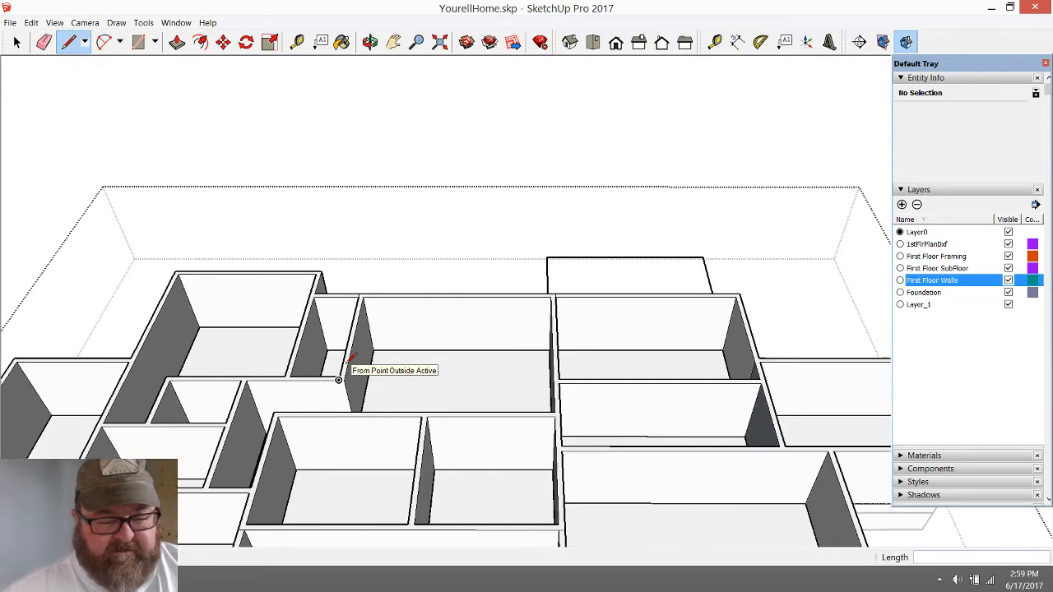
# Try to push/pull the connected wall tops around the two middle rooms and undo the change
pyautogui.scroll(5, 394, 502)
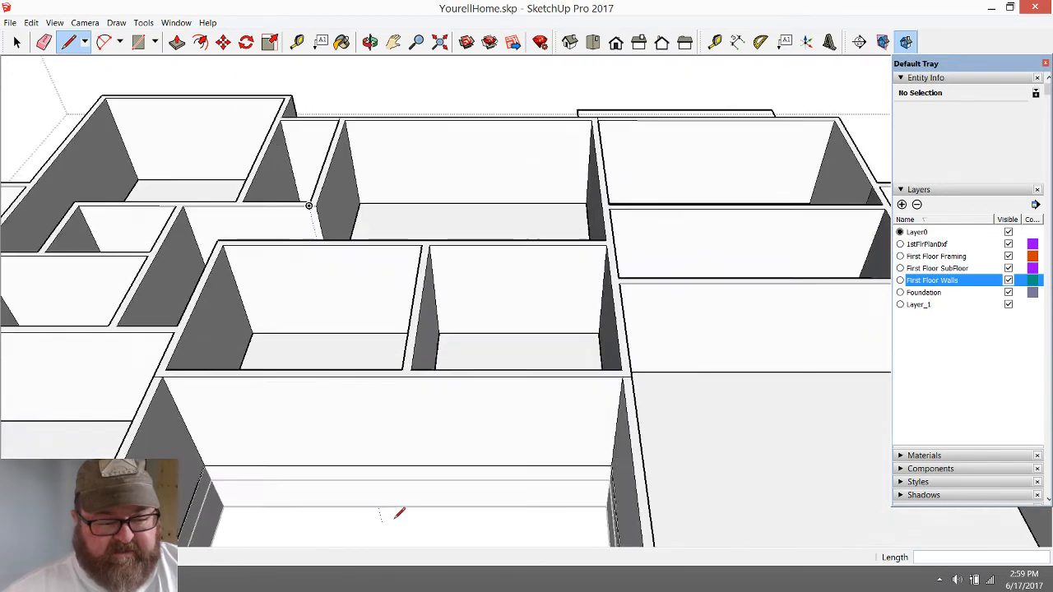
pyautogui.scroll(2, 387, 93)
pyautogui.press('p')
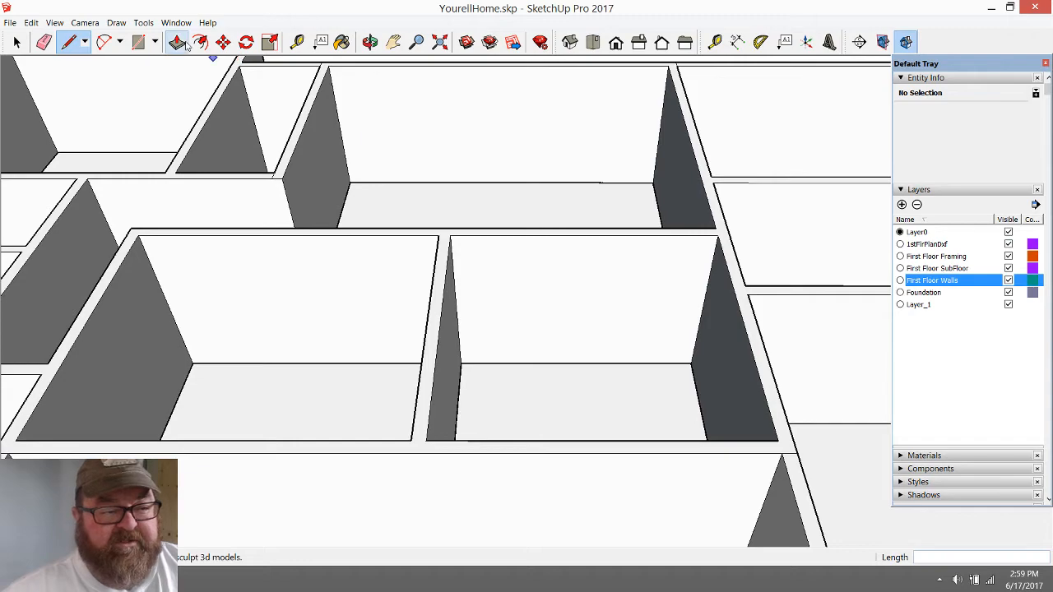
pyautogui.click(442, 259)
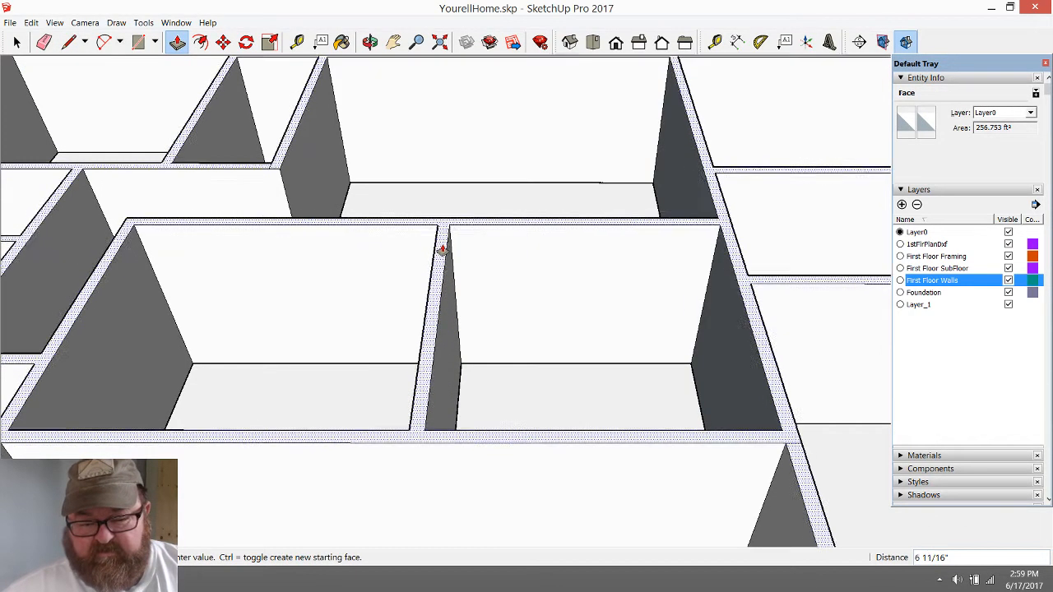
pyautogui.click(443, 261)
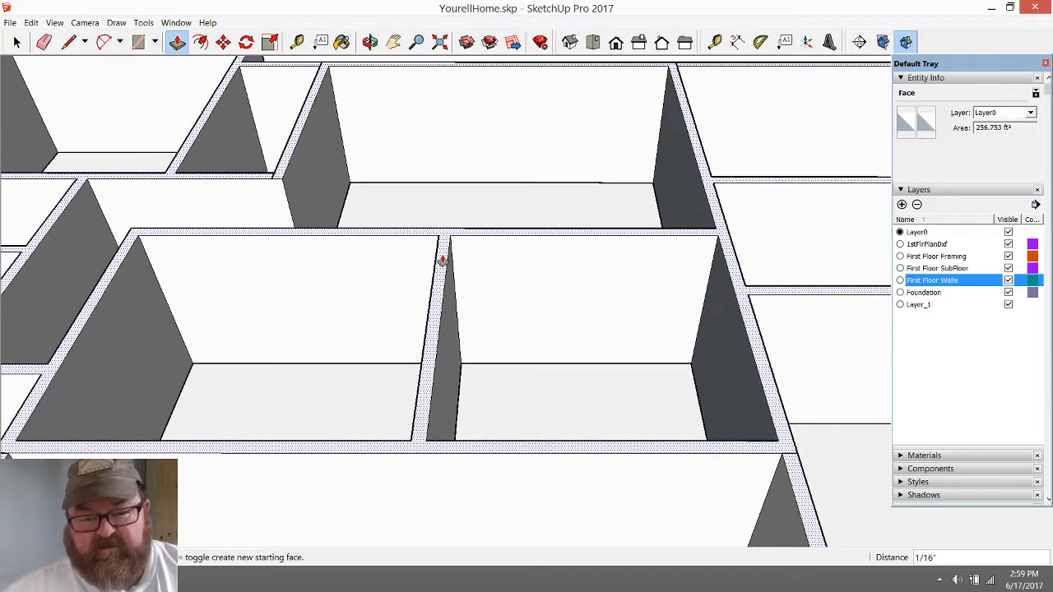
pyautogui.hotkey('ctrl', 'z')
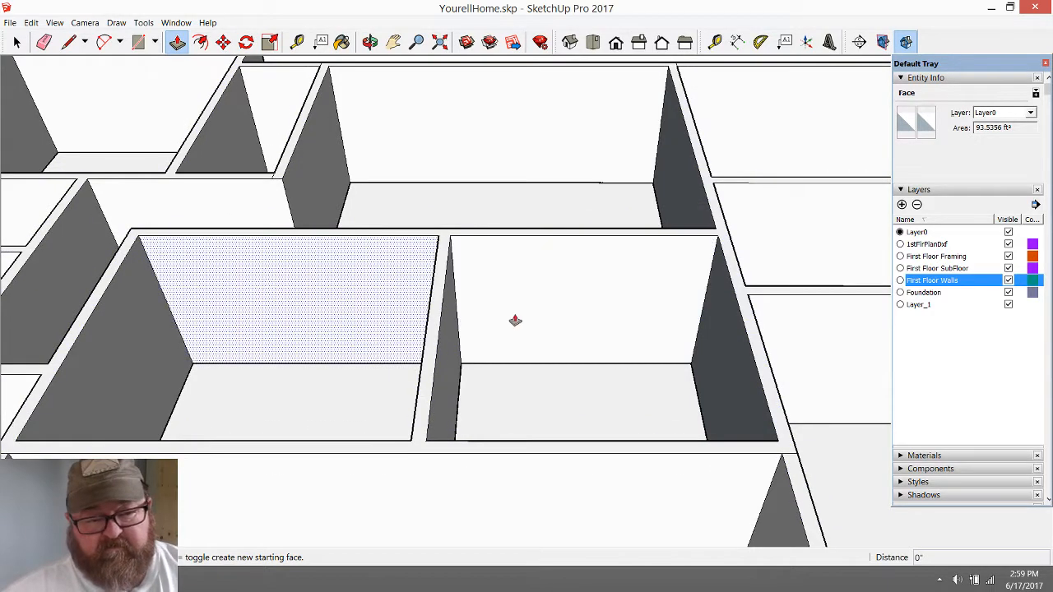
# Measure the height of the rear wall in the second middle room from floor to wall top
pyautogui.click(297, 41)
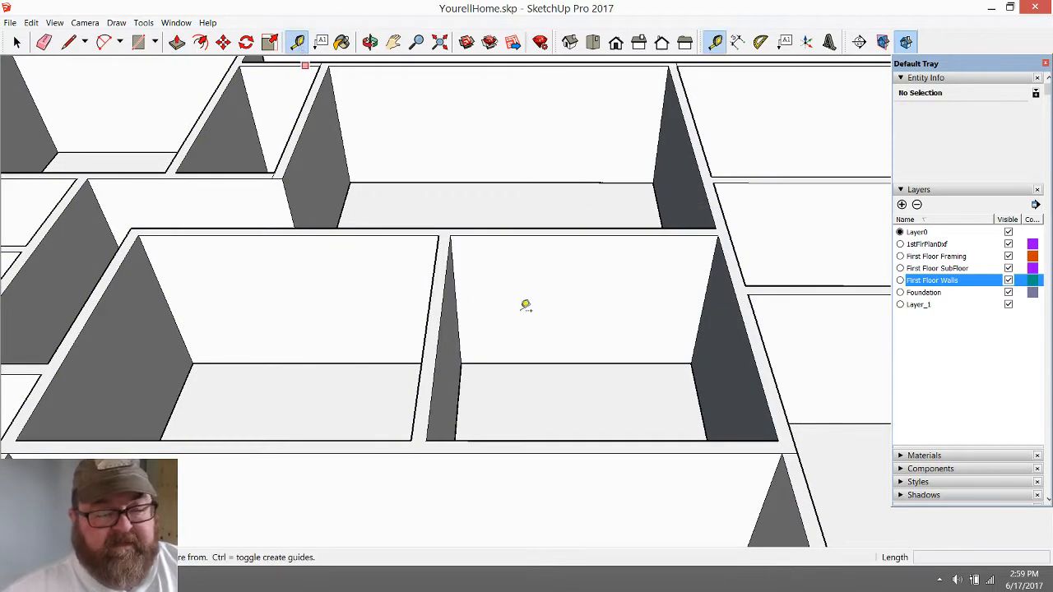
pyautogui.click(576, 363)
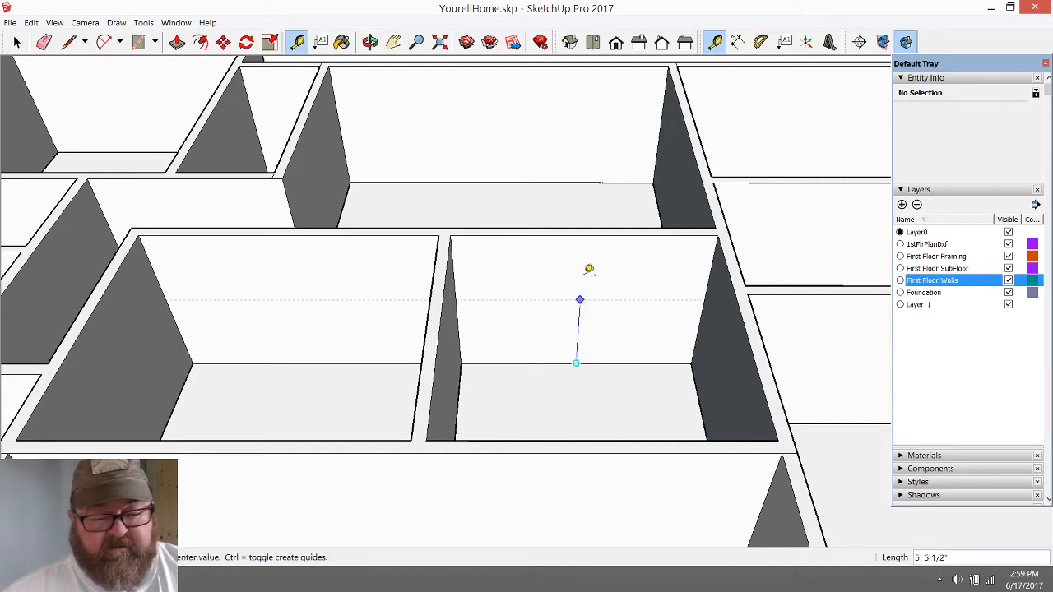
pyautogui.click(590, 226)
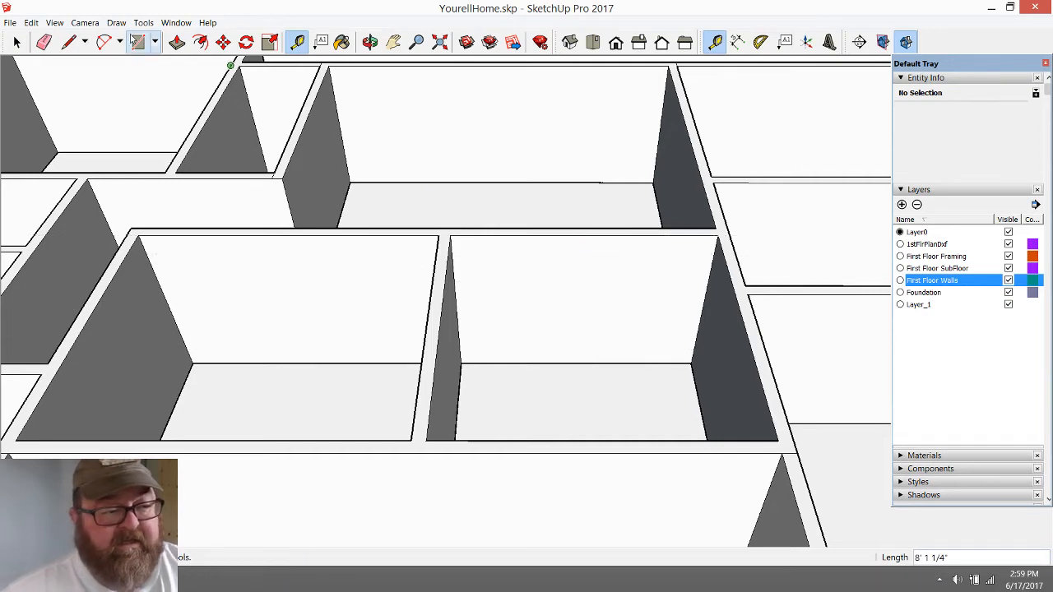
# Draw lines across the wall-top junctions where side walls meet the middle rooms' outer walls, including a 6" one
pyautogui.click(69, 41)
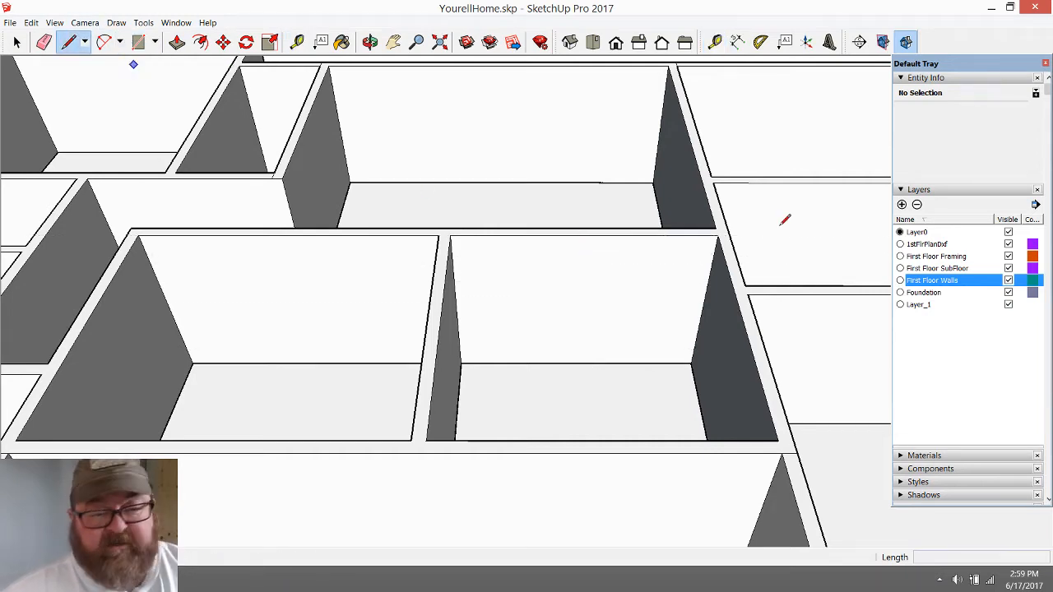
pyautogui.click(712, 175)
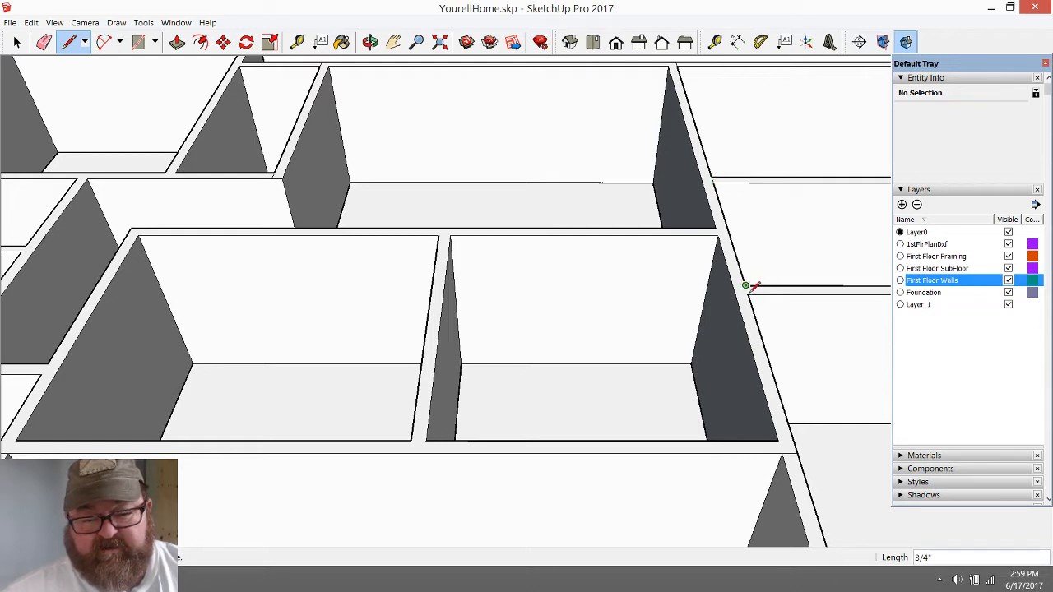
pyautogui.scroll(-1, 806, 279)
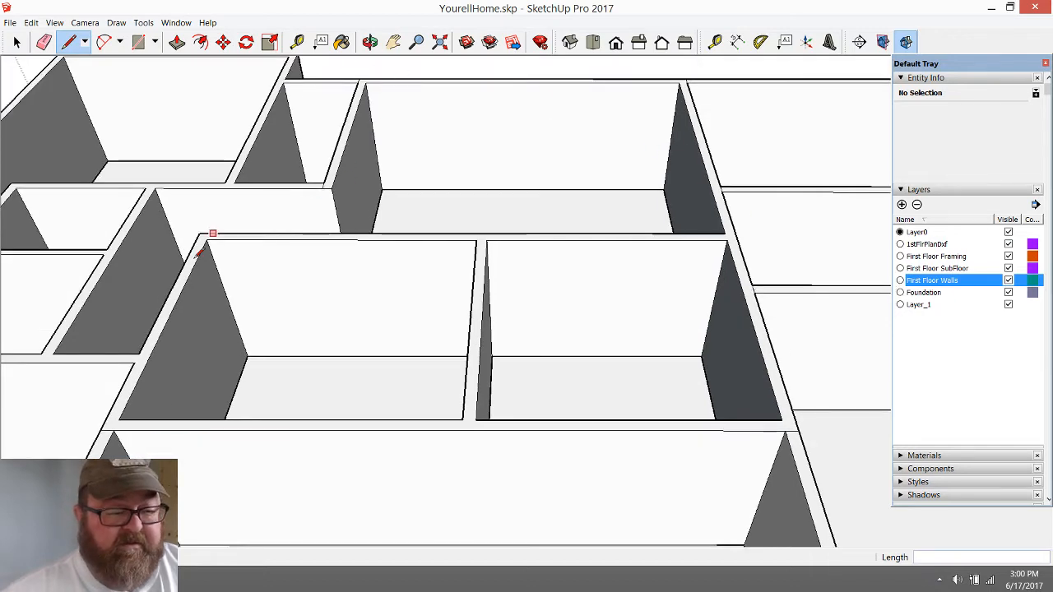
pyautogui.click(135, 361)
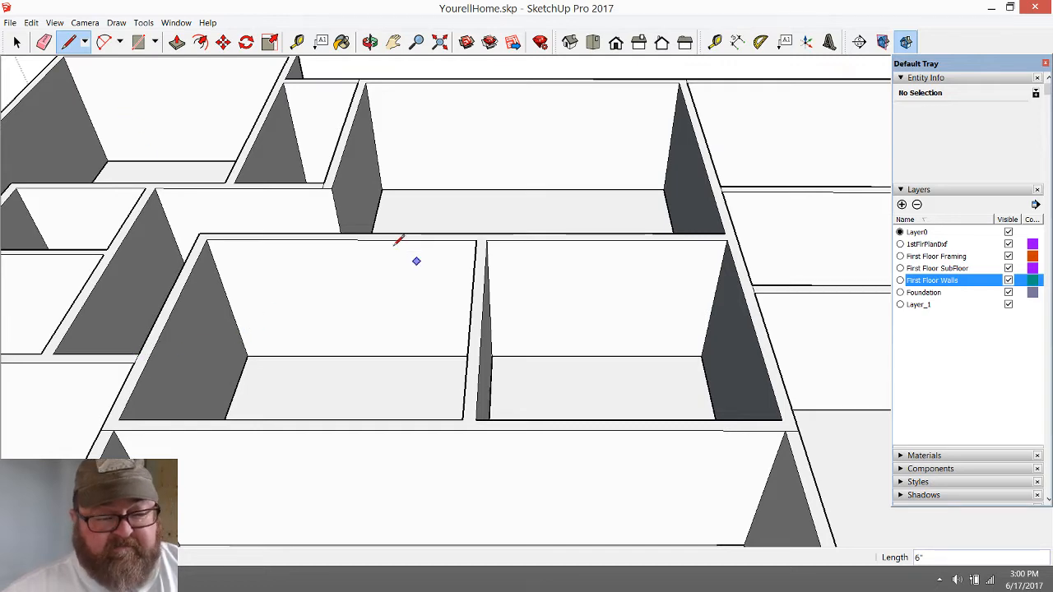
# Push/pull the middle block's wall tops, around the two middle rooms and the room behind them, up 24"
pyautogui.click(176, 41)
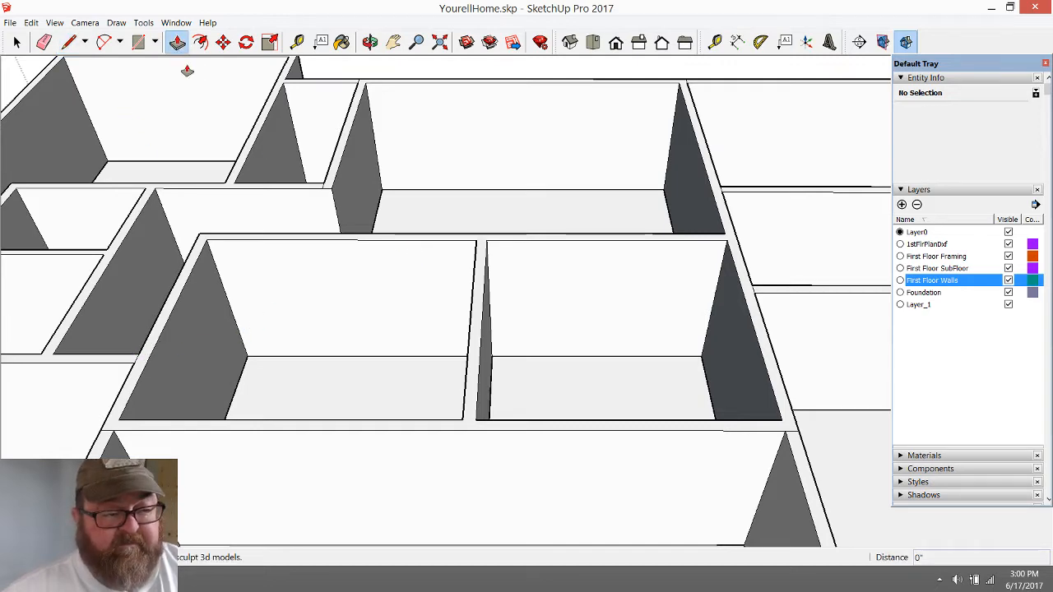
pyautogui.click(470, 433)
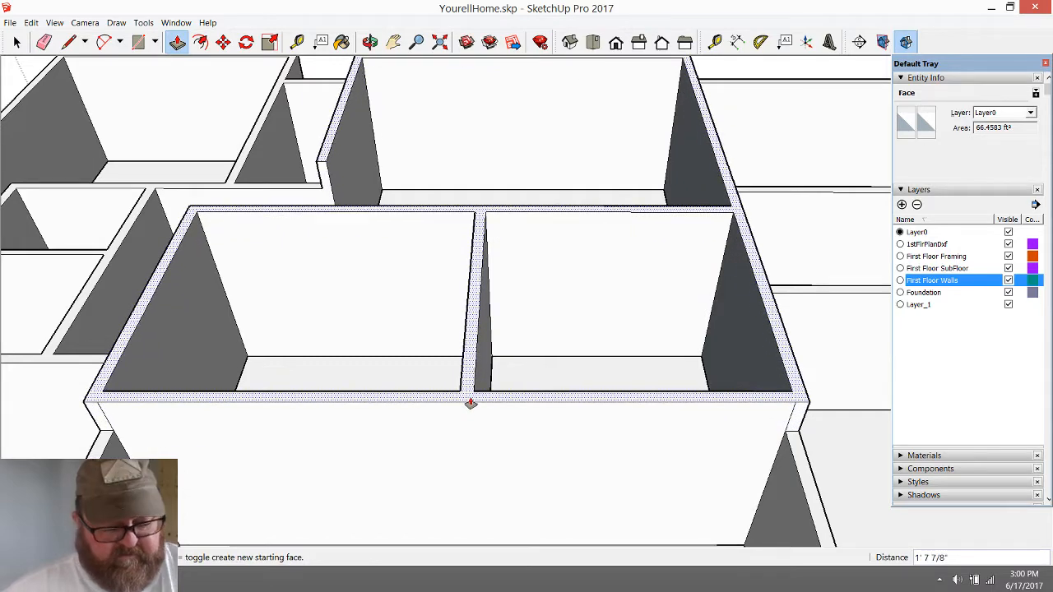
pyautogui.write('24')
pyautogui.press('Return')
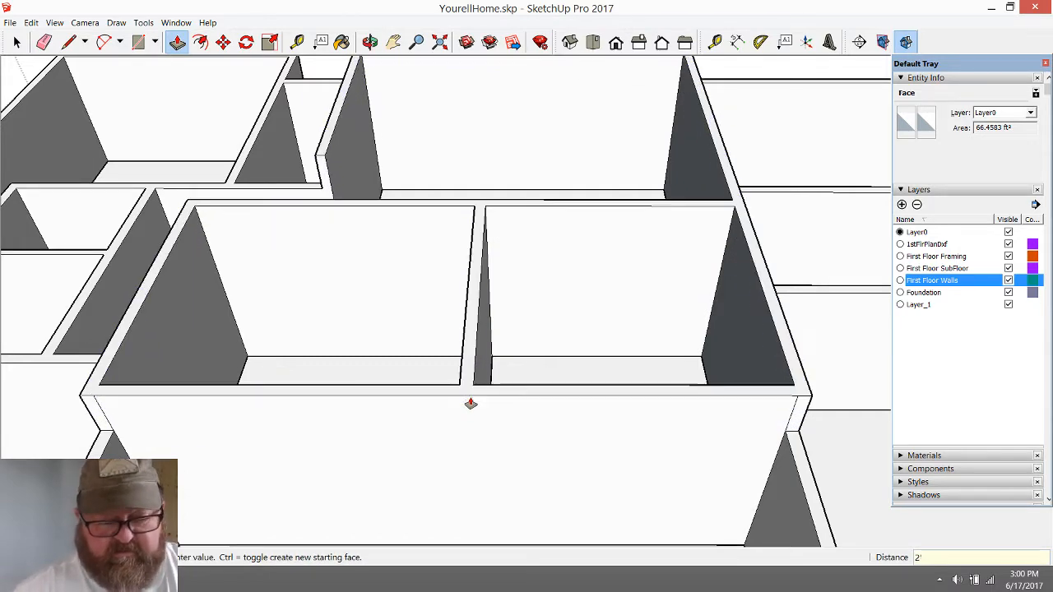
# Erase the leftover vertical edges on the raised front wall where the lower front room's side wall meets it
pyautogui.scroll(-2, 470, 431)
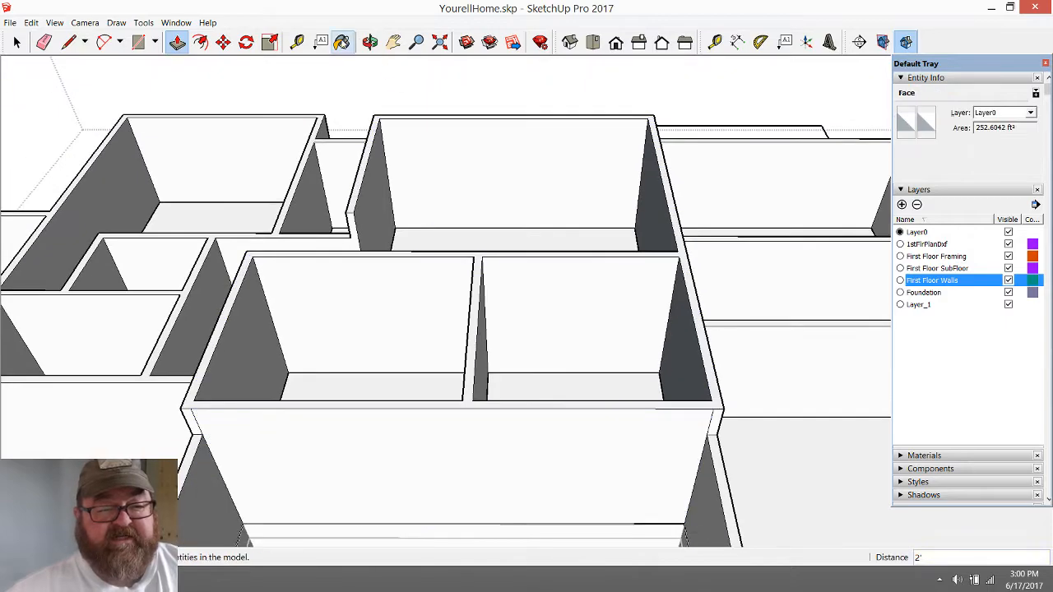
pyautogui.click(370, 42)
pyautogui.moveTo(561, 304); pyautogui.dragTo(632, 304)
pyautogui.scroll(-5, 632, 303)
pyautogui.moveTo(604, 351); pyautogui.dragTo(736, 296)
pyautogui.scroll(4, 589, 294)
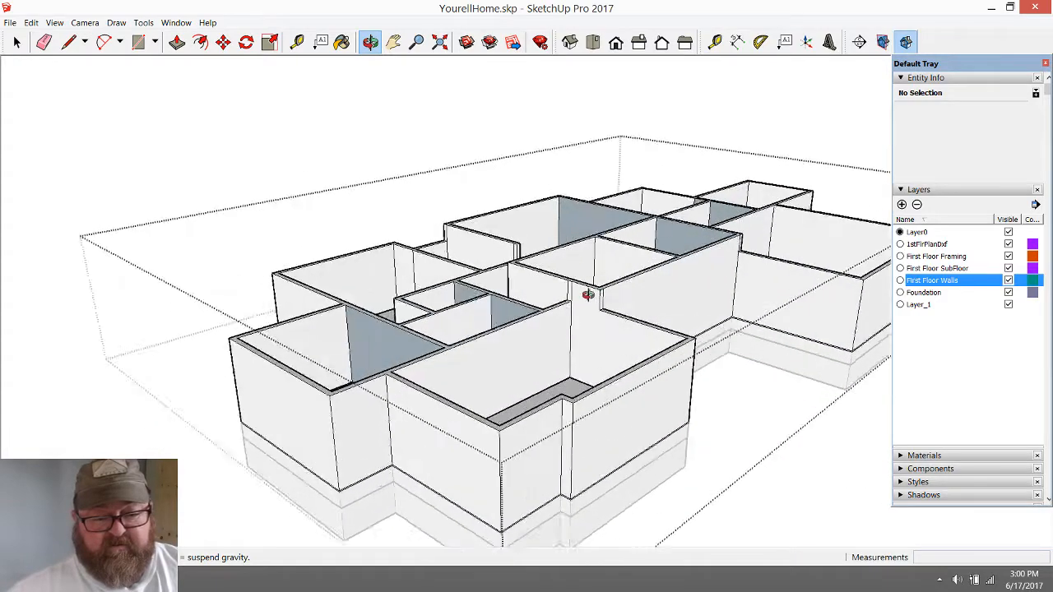
pyautogui.scroll(2, 507, 319)
pyautogui.scroll(4, 543, 304)
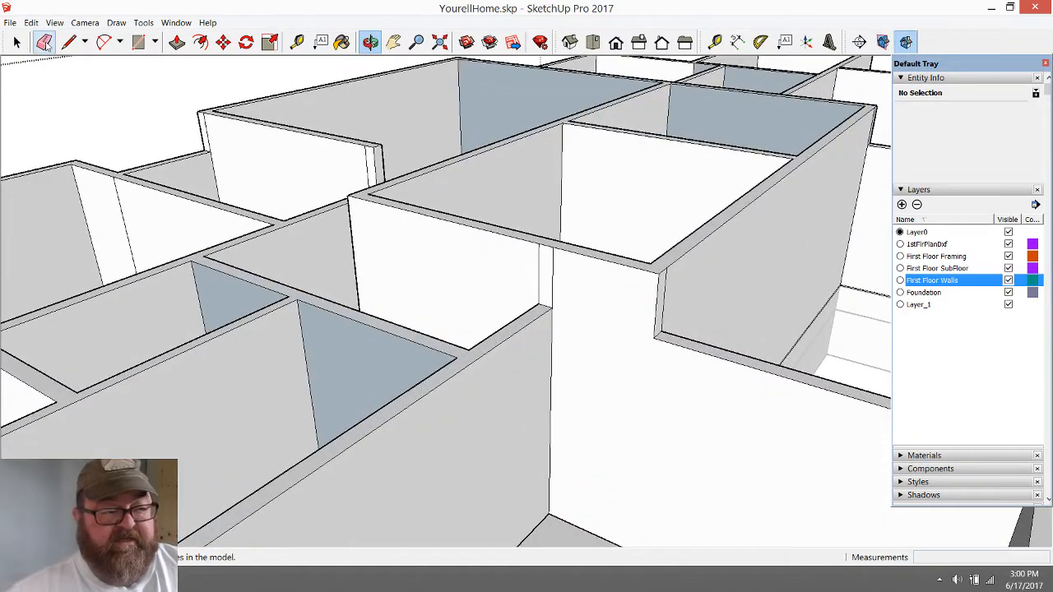
pyautogui.click(45, 42)
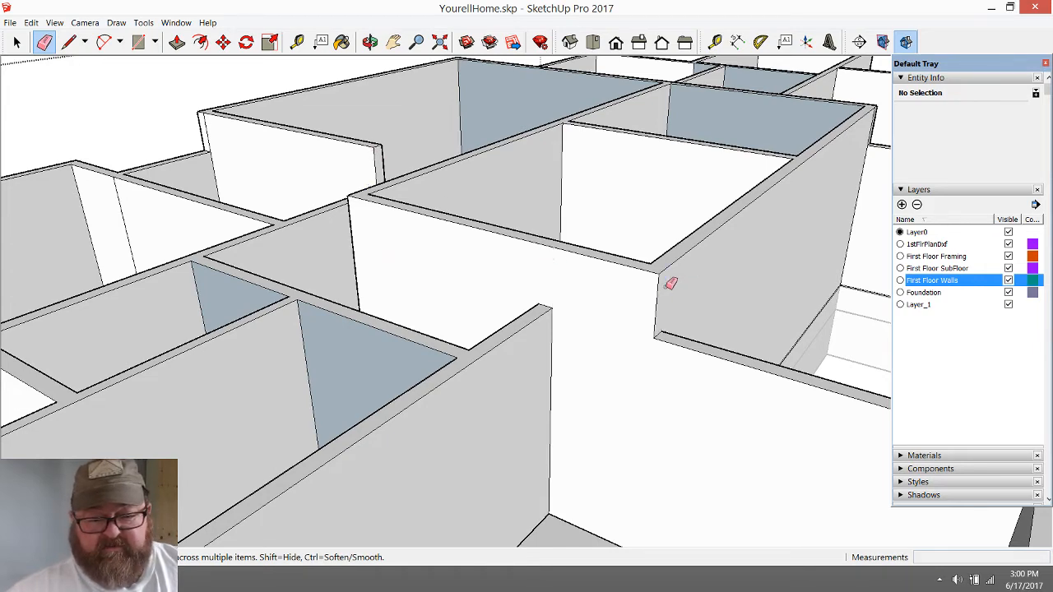
# Erase the leftover vertical edges on the raised block's side wall above the two lower partition walls
pyautogui.scroll(-3, 301, 315)
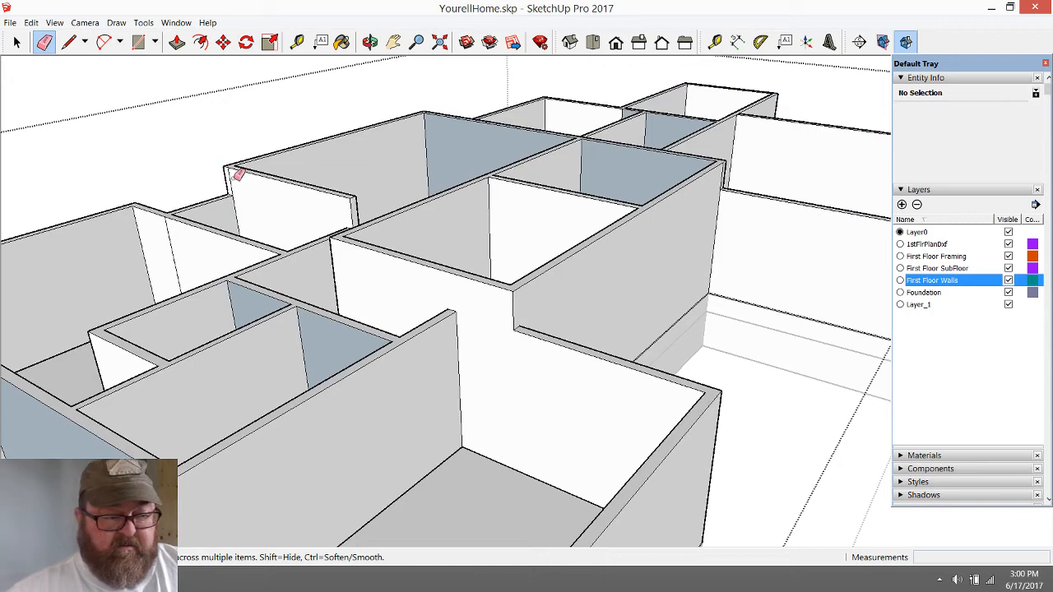
pyautogui.click(370, 42)
pyautogui.moveTo(551, 232); pyautogui.dragTo(355, 131)
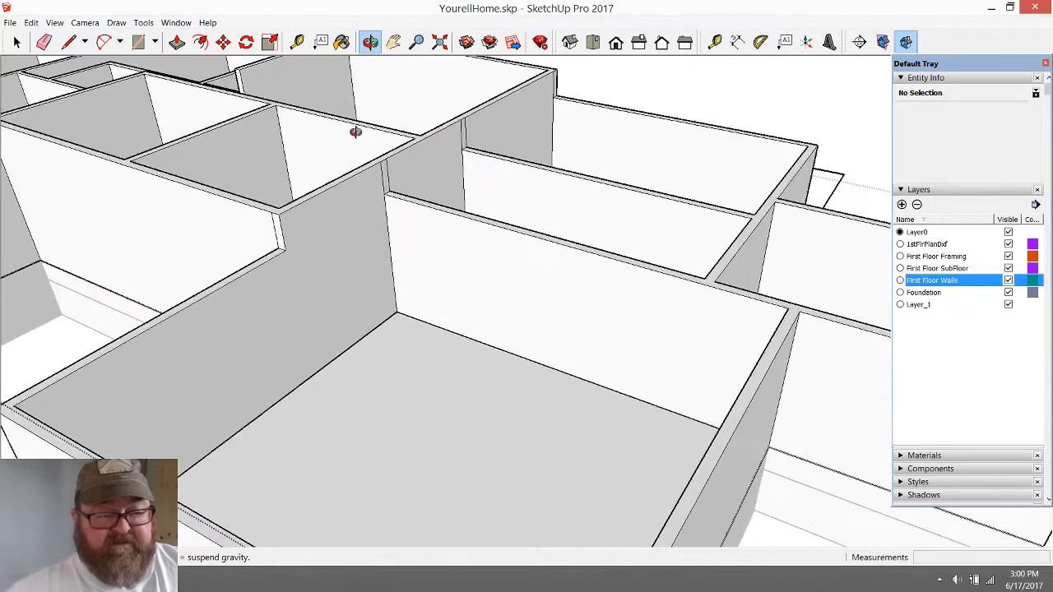
pyautogui.scroll(2, 356, 132)
pyautogui.scroll(4, 462, 156)
pyautogui.click(44, 42)
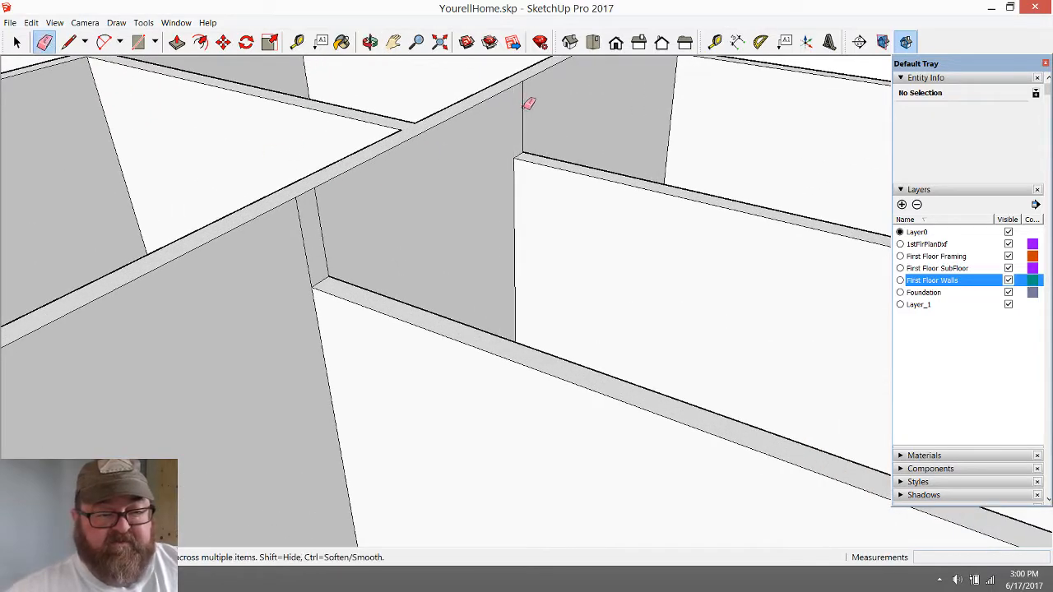
pyautogui.moveTo(527, 102); pyautogui.dragTo(450, 159)
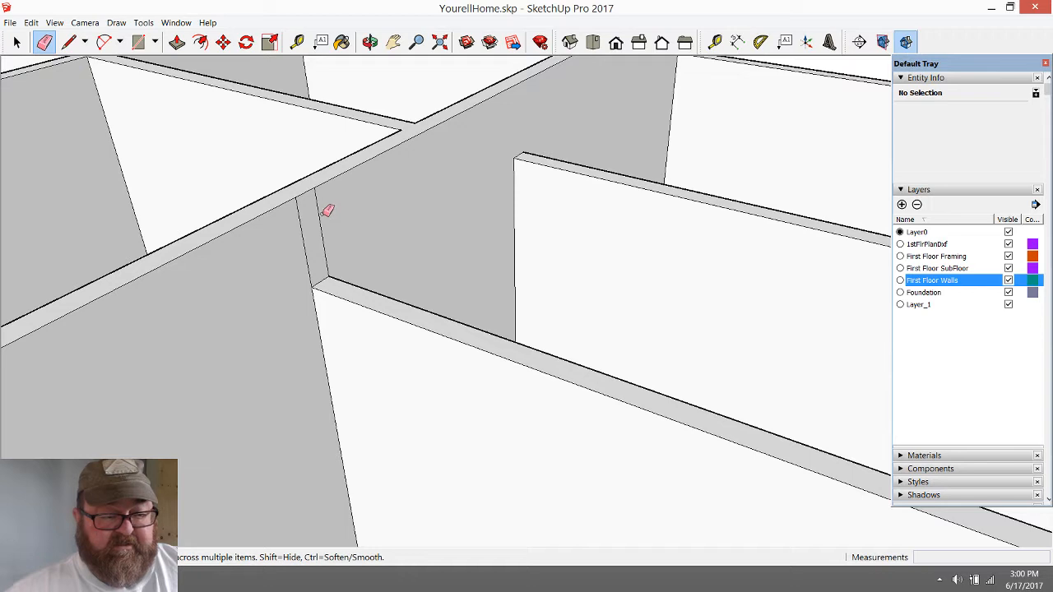
pyautogui.moveTo(325, 212); pyautogui.dragTo(314, 229)
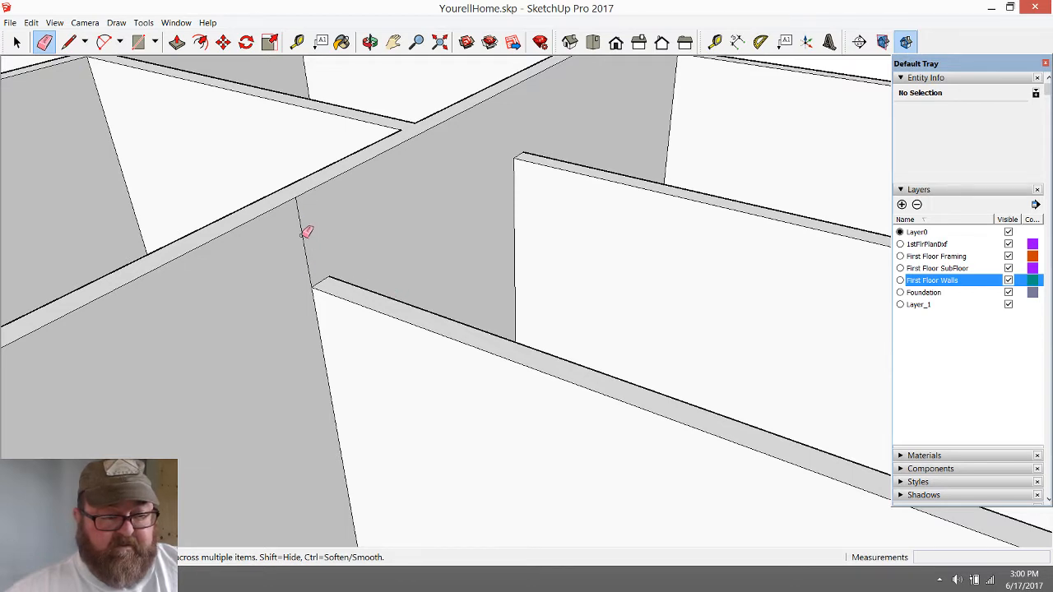
pyautogui.scroll(-4, 449, 359)
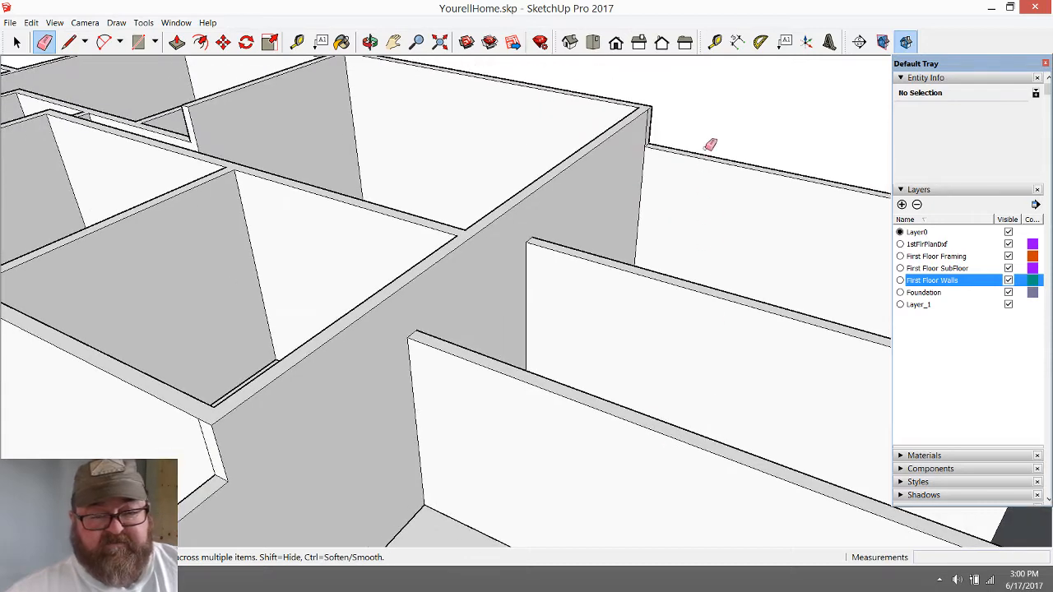
# Measure the thickness of the raised side wall across its top
pyautogui.scroll(5, 677, 107)
pyautogui.scroll(-2, 673, 308)
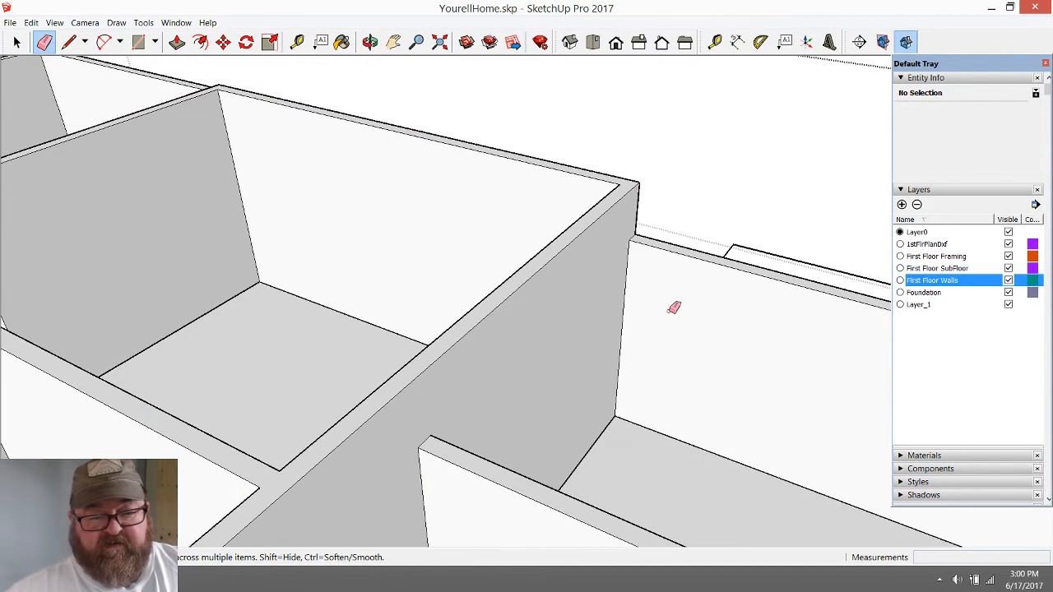
pyautogui.scroll(-2, 604, 313)
pyautogui.scroll(5, 404, 414)
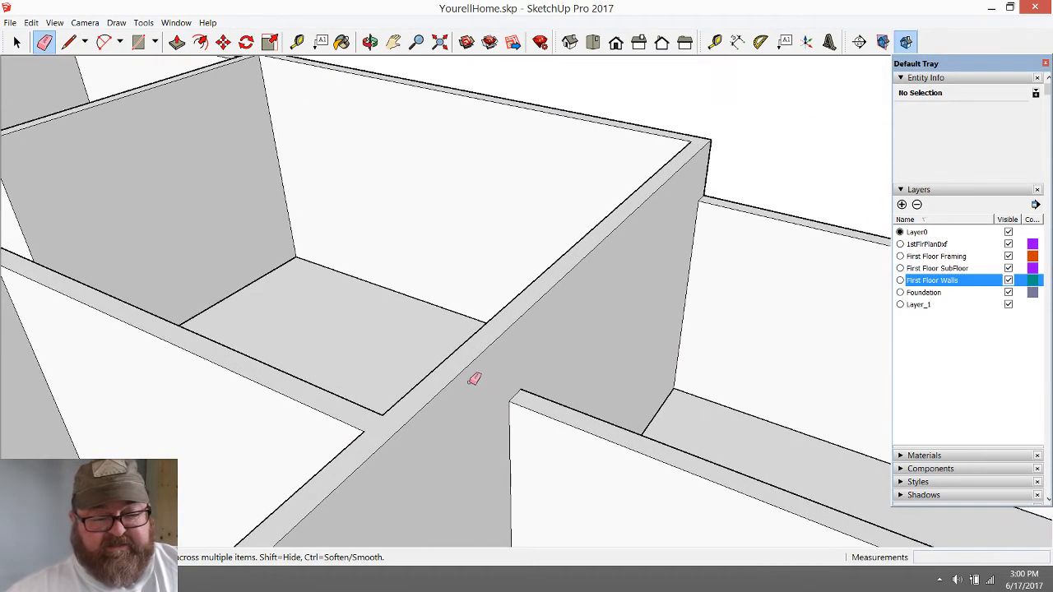
pyautogui.click(296, 41)
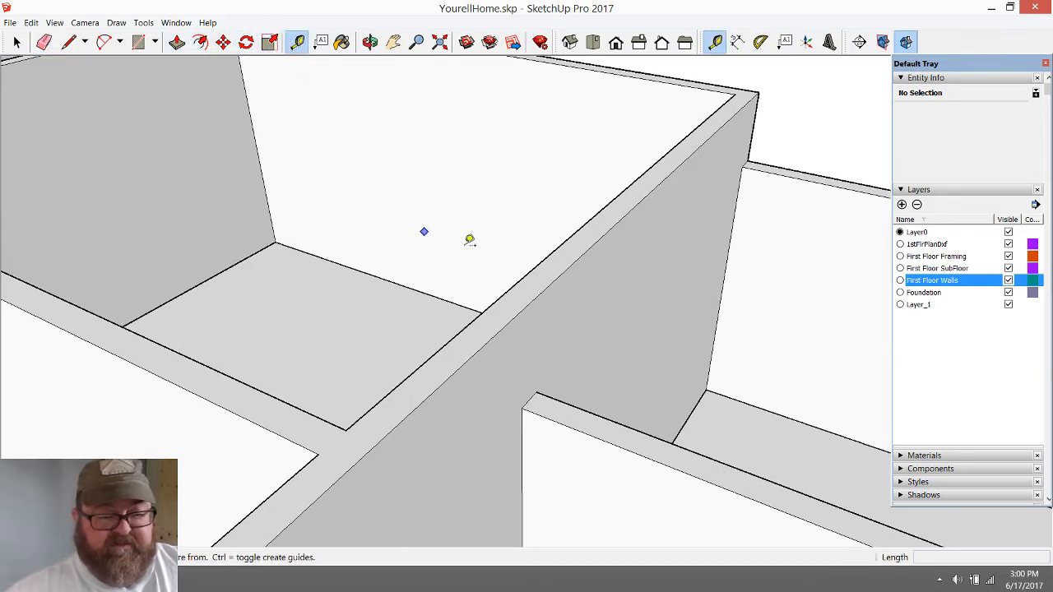
pyautogui.click(499, 297)
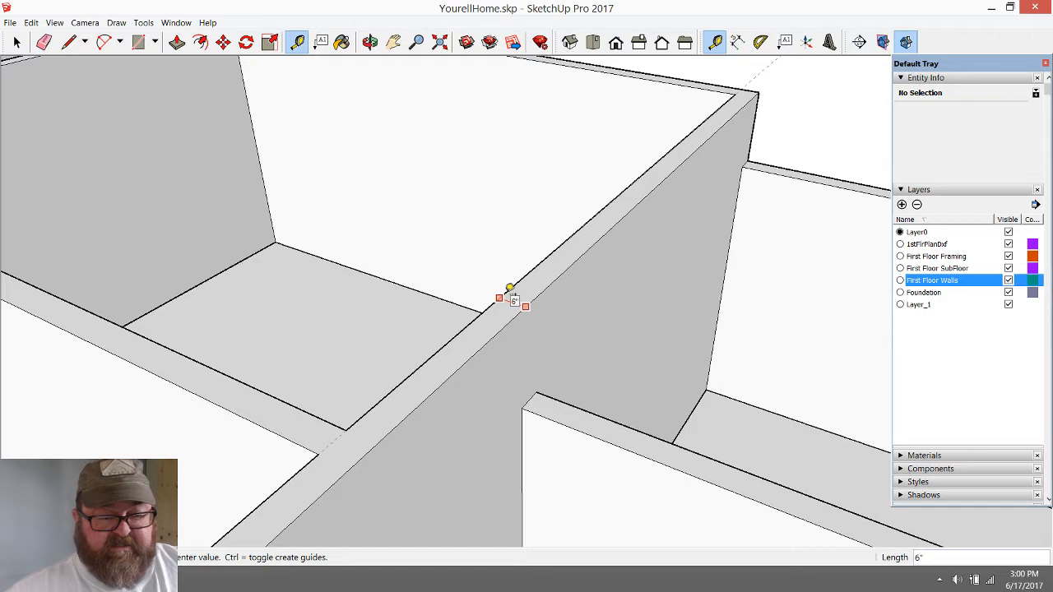
pyautogui.click(510, 288)
# Erase the leftover vertical edge near the raised front wall's corner above the adjoining lower wall
pyautogui.scroll(-5, 652, 297)
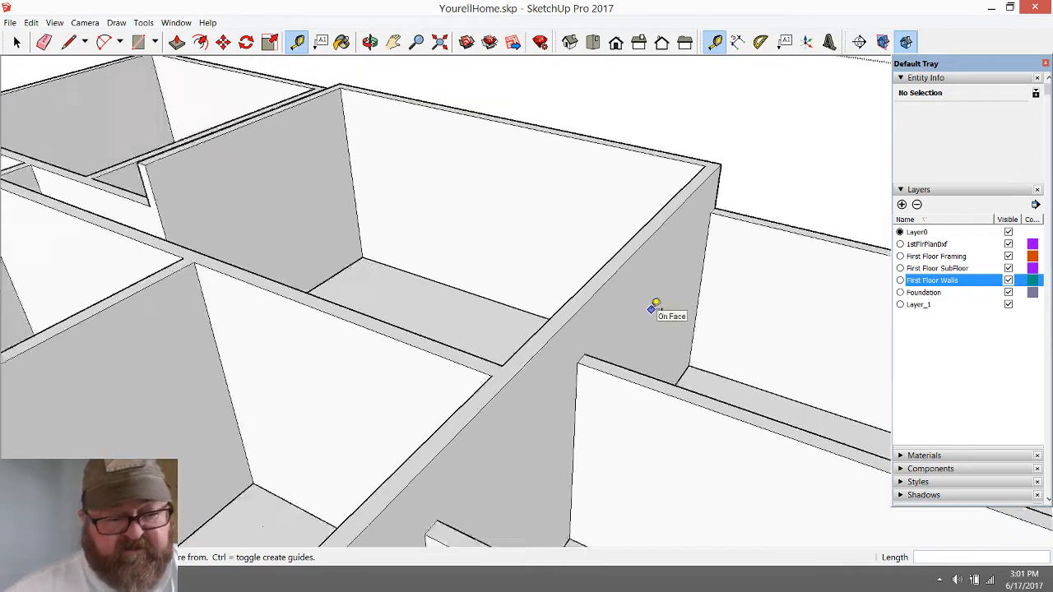
pyautogui.click(370, 42)
pyautogui.moveTo(634, 298)
pyautogui.mouseDown()
pyautogui.moveTo(570, 320)
pyautogui.moveTo(715, 369)
pyautogui.moveTo(583, 348)
pyautogui.moveTo(505, 360)
pyautogui.moveTo(643, 378)
pyautogui.moveTo(606, 346)
pyautogui.moveTo(585, 348)
pyautogui.moveTo(568, 430)
pyautogui.moveTo(552, 308)
pyautogui.moveTo(548, 322)
pyautogui.moveTo(623, 296)
pyautogui.moveTo(586, 255)
pyautogui.mouseUp()
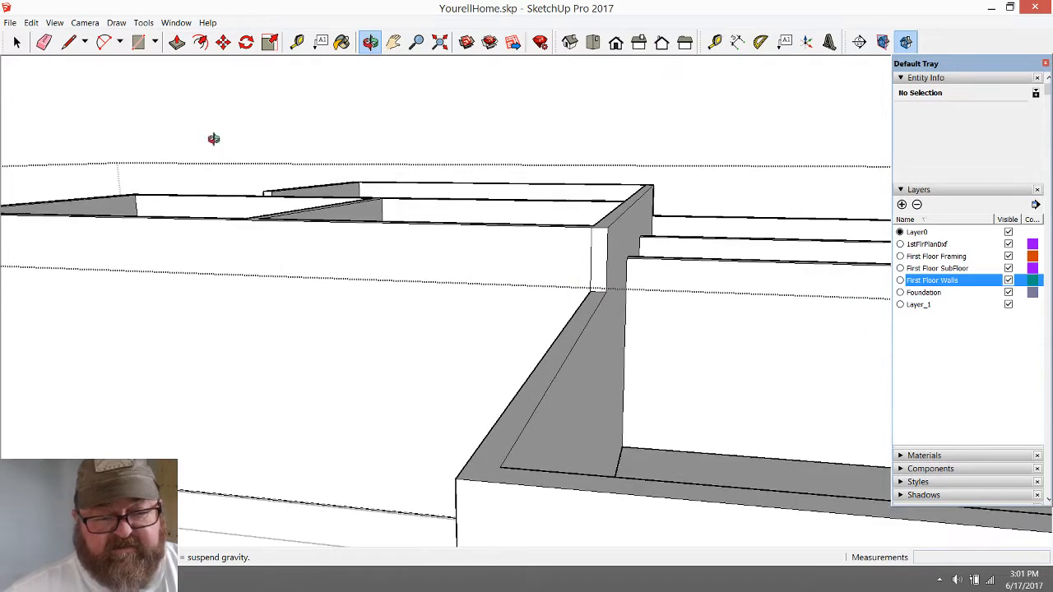
pyautogui.click(43, 42)
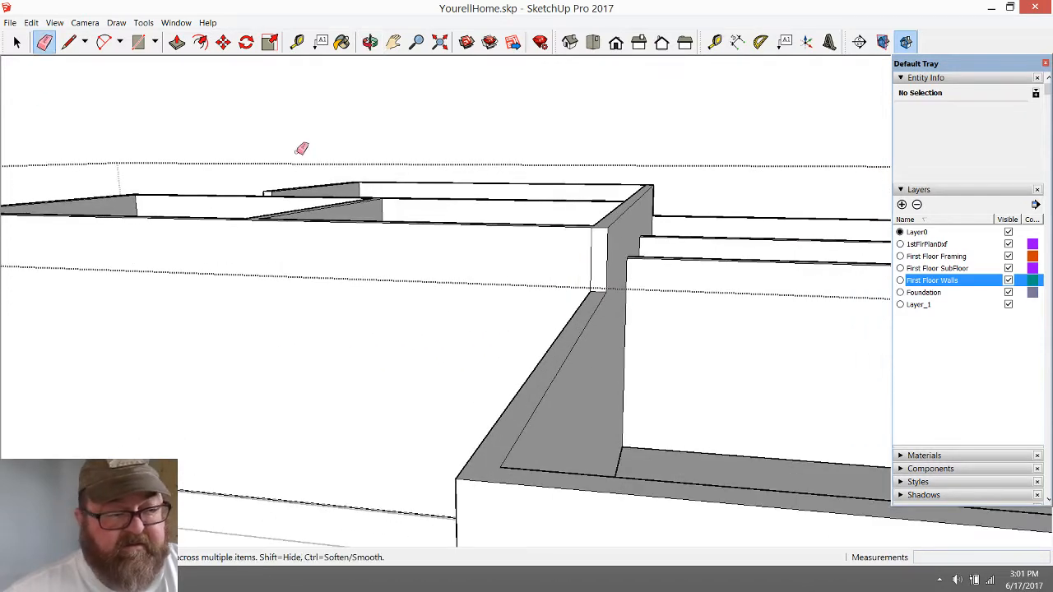
pyautogui.click(591, 244)
pyautogui.scroll(-3, 456, 300)
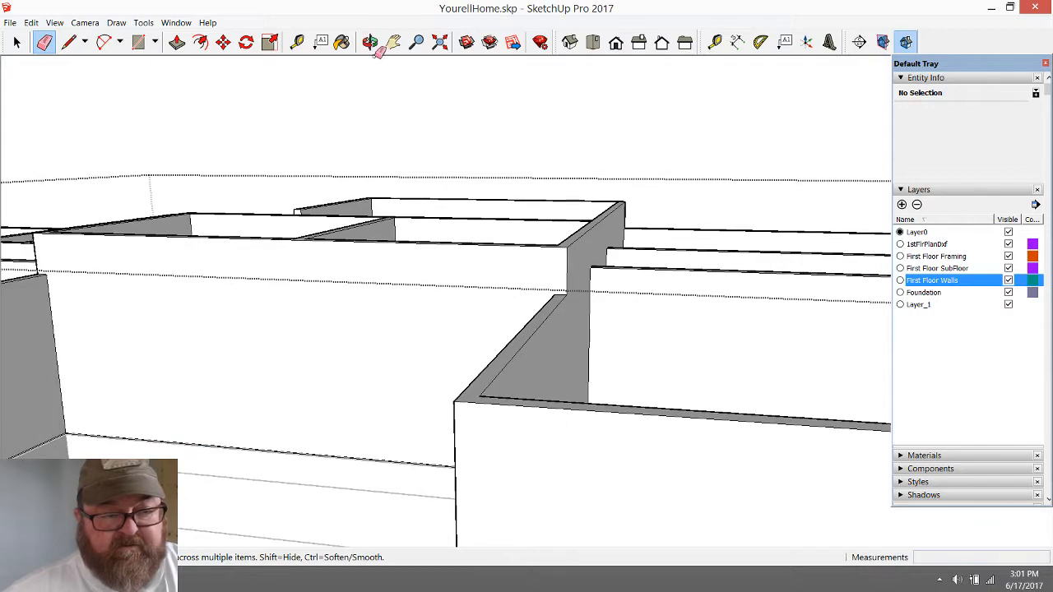
pyautogui.click(371, 42)
pyautogui.moveTo(398, 222); pyautogui.dragTo(411, 412)
pyautogui.scroll(-3, 315, 315)
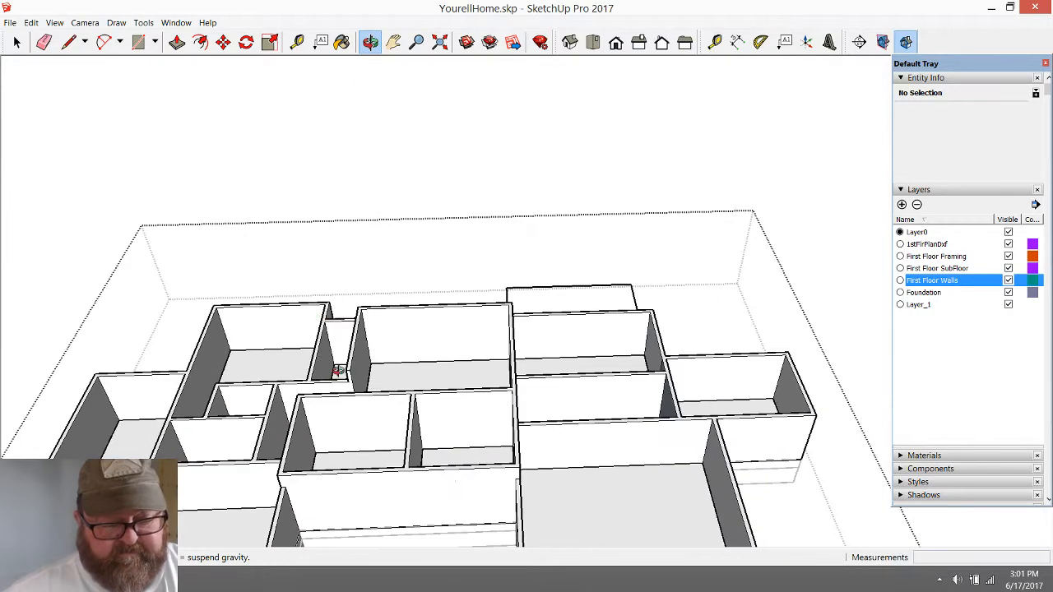
pyautogui.moveTo(339, 371); pyautogui.dragTo(398, 494)
pyautogui.scroll(6, 398, 494)
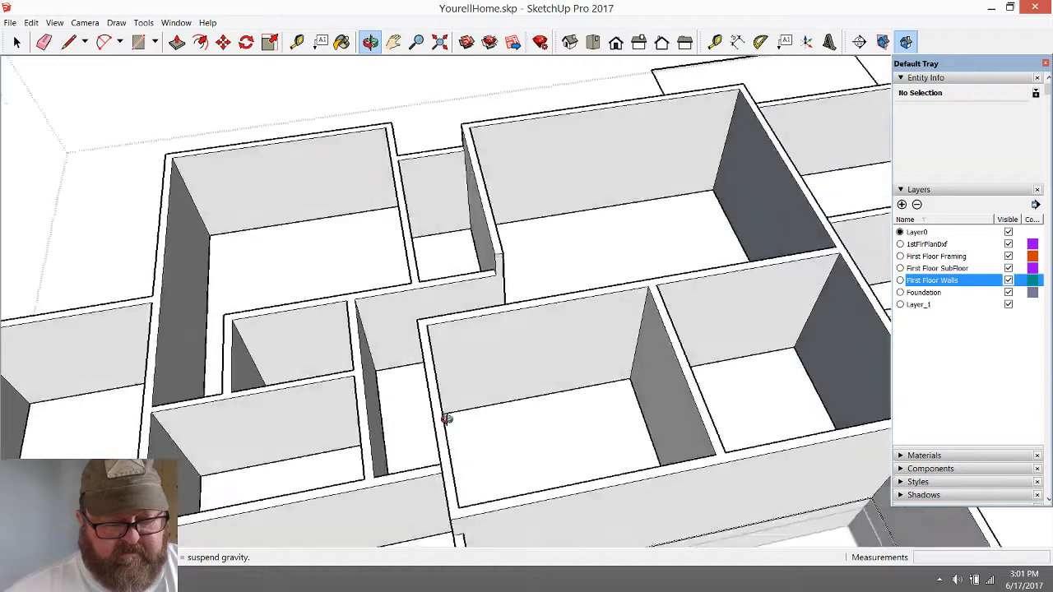
# Examine the raised central block from several angles, including where its walls meet the lower surrounding rooms
pyautogui.moveTo(447, 420); pyautogui.dragTo(297, 417)
pyautogui.scroll(3, 378, 352)
pyautogui.scroll(3, 379, 350)
pyautogui.moveTo(385, 387); pyautogui.dragTo(360, 404)
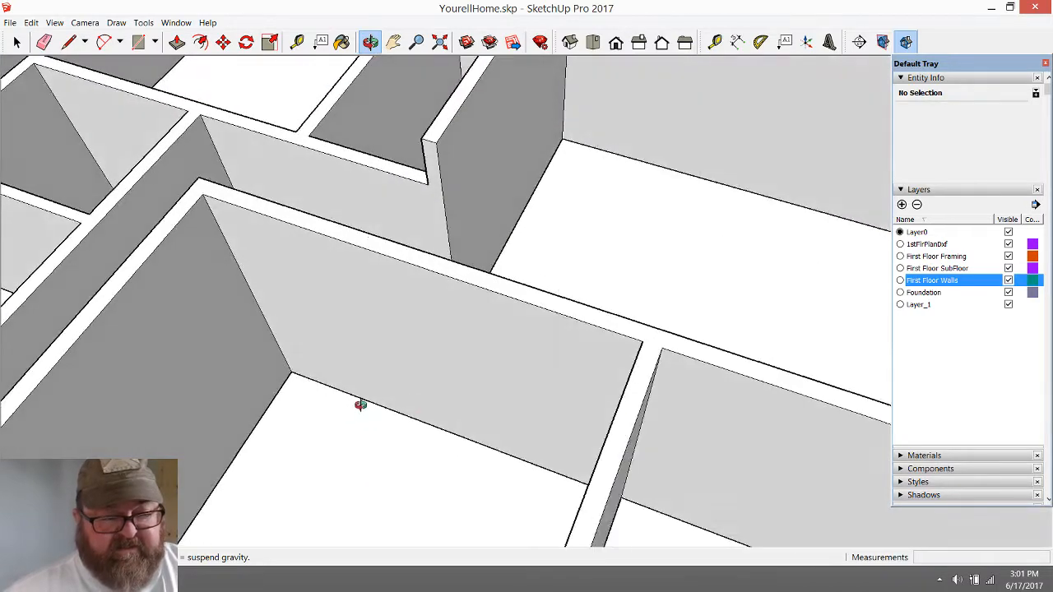
pyautogui.scroll(-4, 358, 411)
pyautogui.moveTo(354, 442); pyautogui.dragTo(190, 335)
pyautogui.scroll(2, 227, 288)
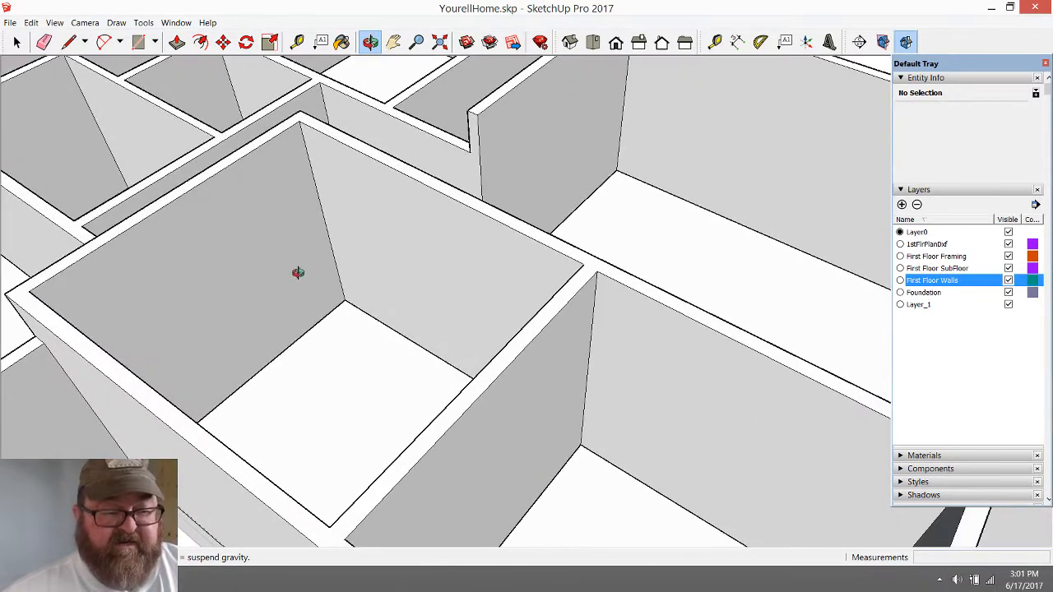
pyautogui.scroll(-3, 416, 289)
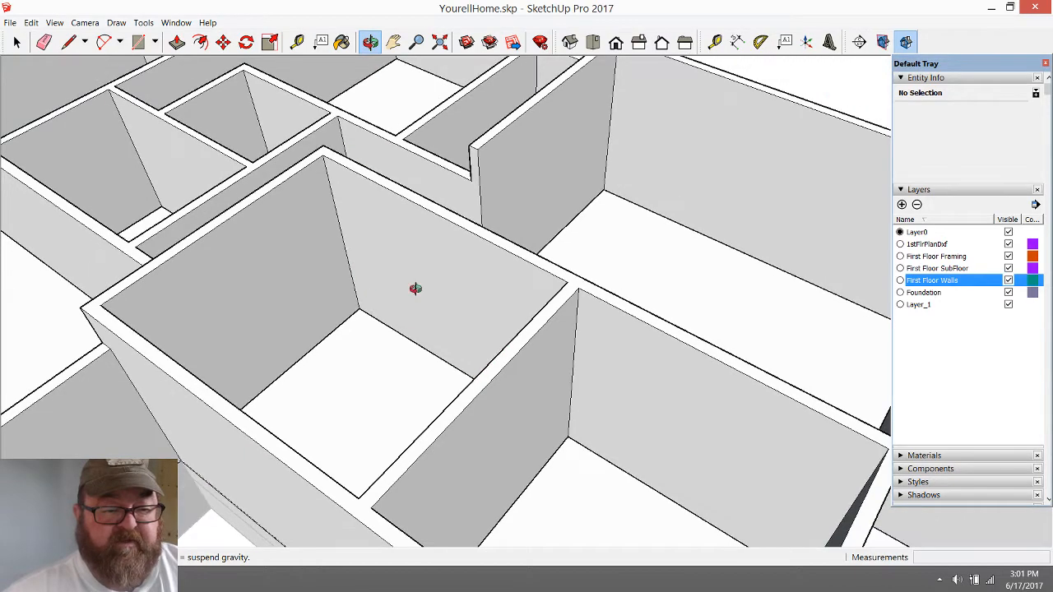
pyautogui.scroll(3, 478, 302)
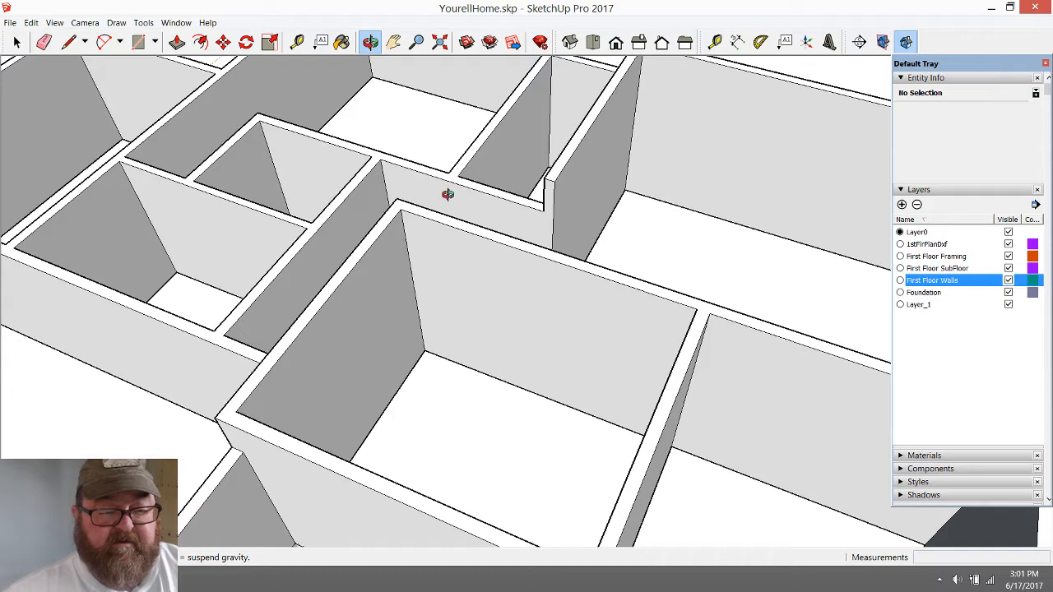
pyautogui.scroll(-3, 760, 447)
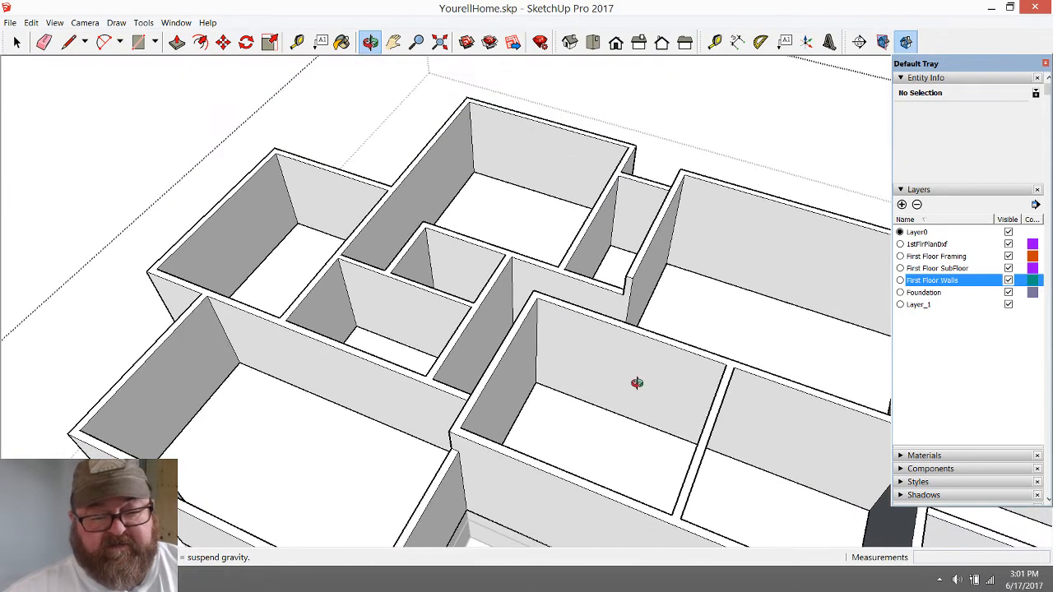
pyautogui.scroll(-5, 637, 383)
pyautogui.scroll(6, 675, 413)
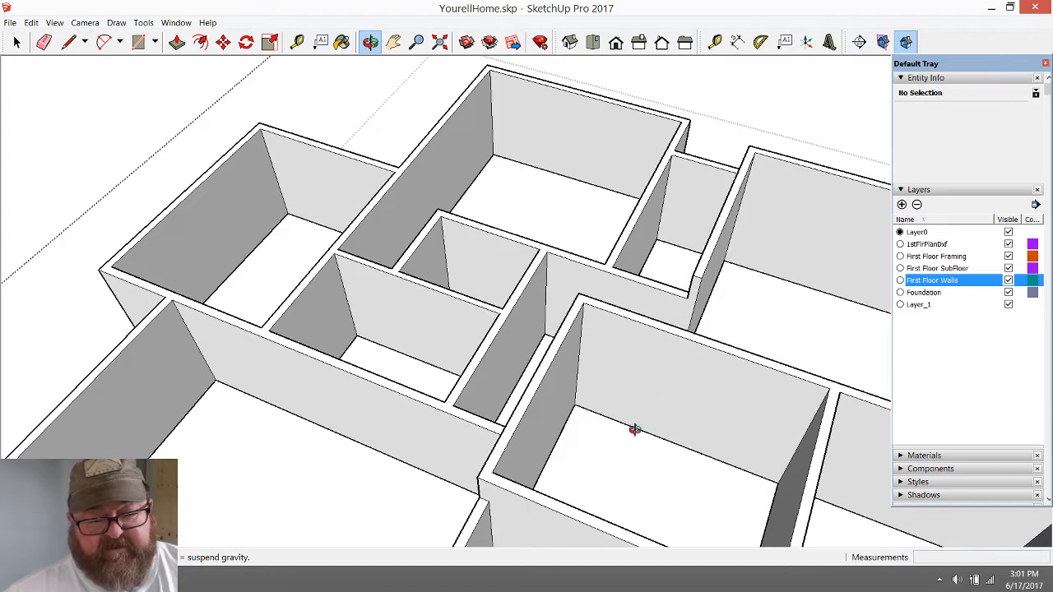
pyautogui.scroll(-3, 700, 413)
pyautogui.scroll(-6, 706, 418)
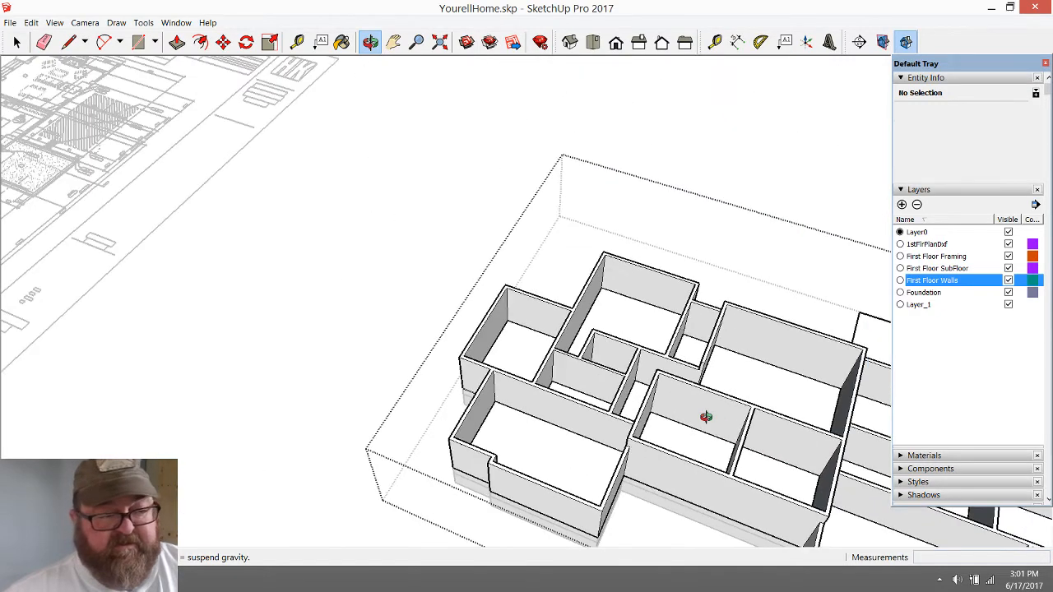
# Close the walls group and examine the staircase area on the 2D first-floor plan
pyautogui.scroll(3, 272, 268)
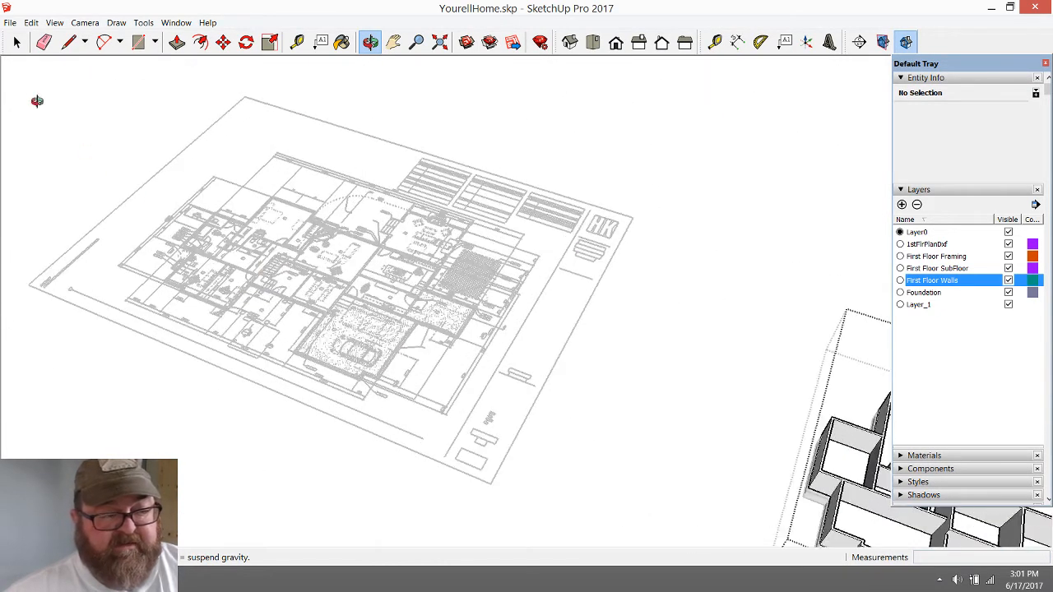
pyautogui.click(17, 41)
pyautogui.scroll(3, 240, 242)
pyautogui.scroll(3, 311, 237)
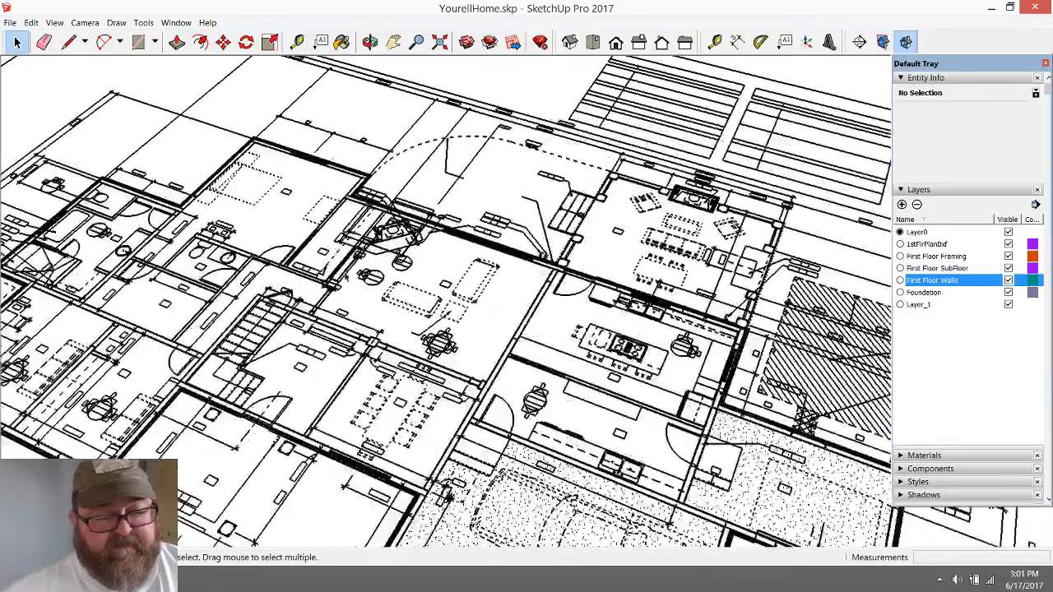
pyautogui.press('o')
pyautogui.moveTo(336, 113); pyautogui.dragTo(341, 401, button='middle')
pyautogui.scroll(5, 282, 392)
pyautogui.scroll(-2, 344, 360)
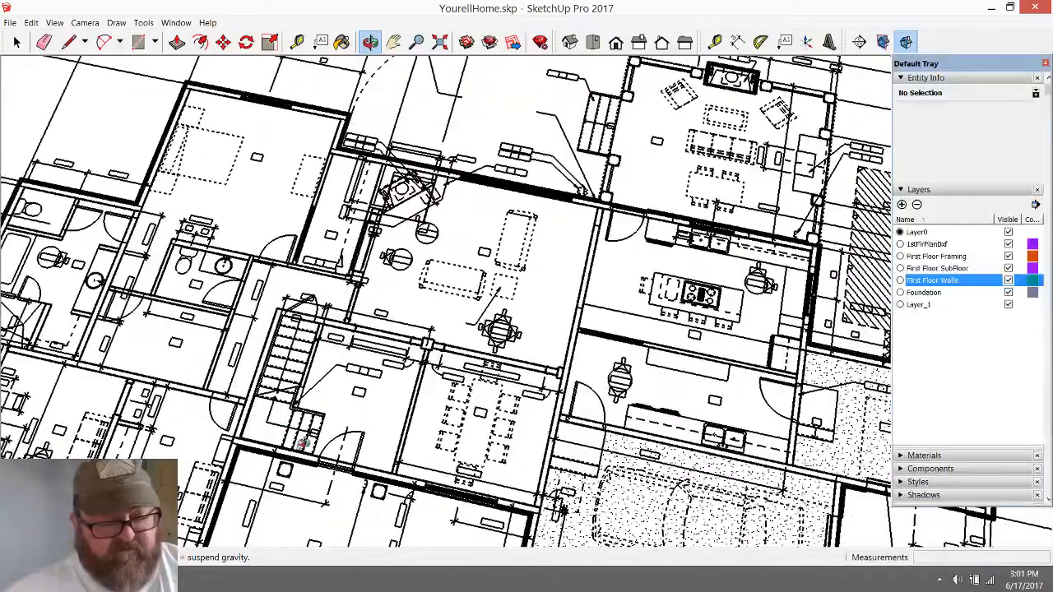
pyautogui.scroll(5, 301, 421)
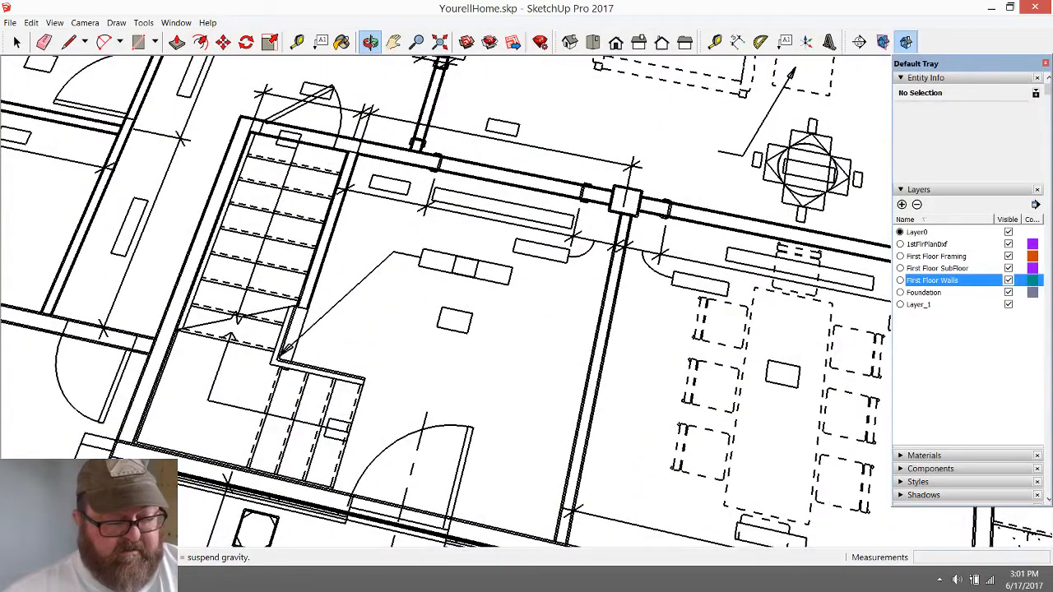
# Switch to the YouTube live dashboard and check the live chat, its chat settings and the stream analytics
pyautogui.hotkey('alt', 'Tab')
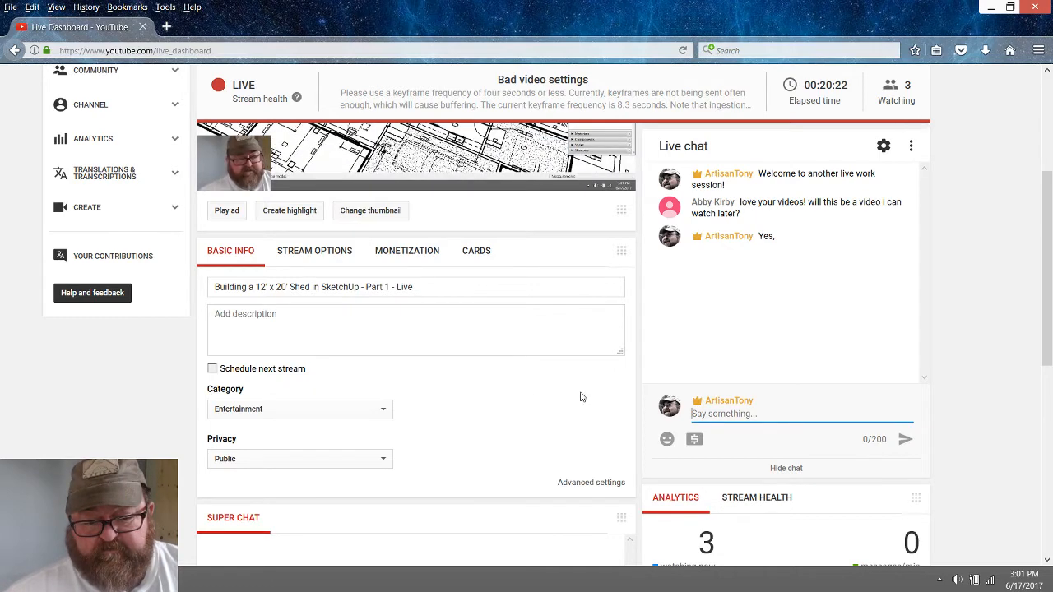
pyautogui.scroll(-2, 580, 397)
pyautogui.scroll(2, 580, 398)
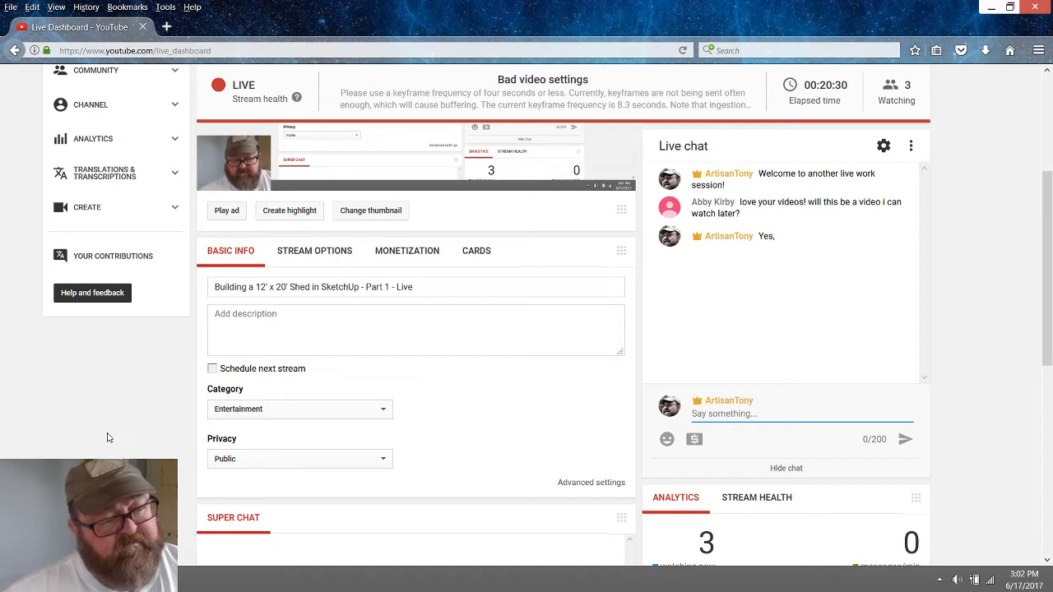
pyautogui.scroll(3, 371, 423)
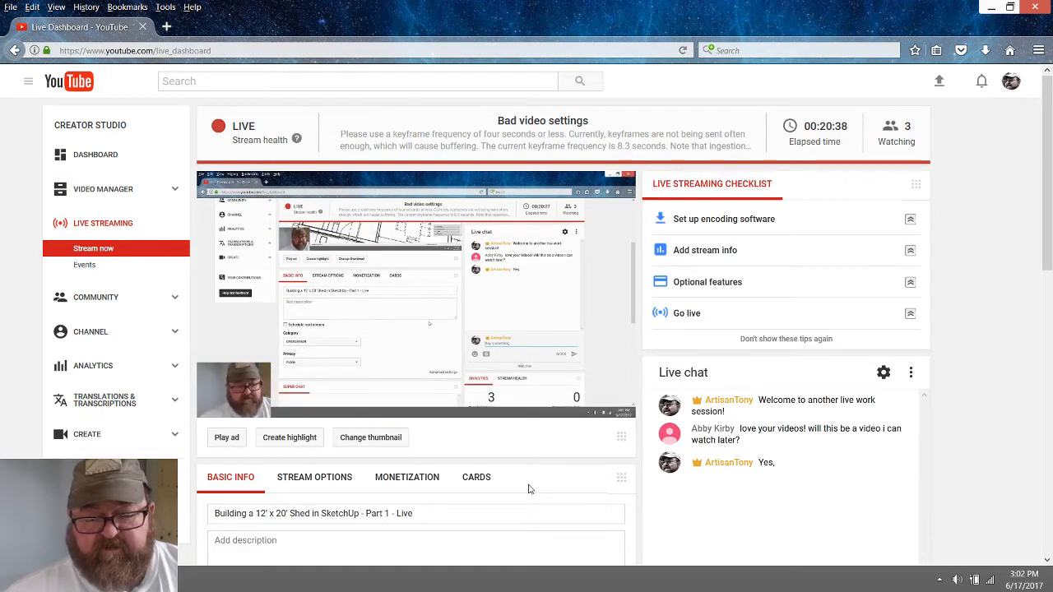
pyautogui.scroll(-2, 529, 488)
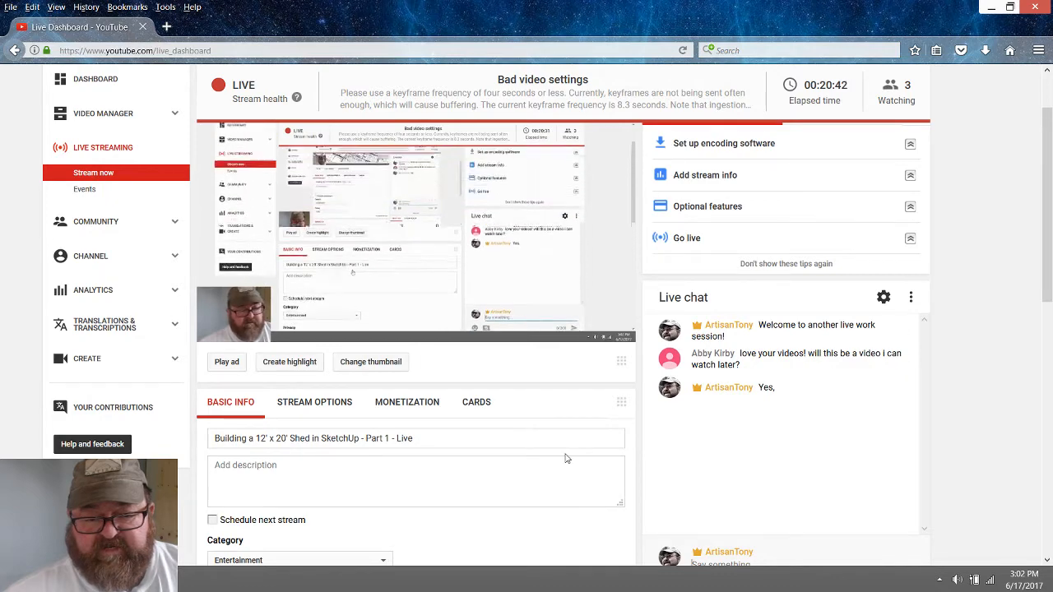
pyautogui.scroll(-4, 631, 415)
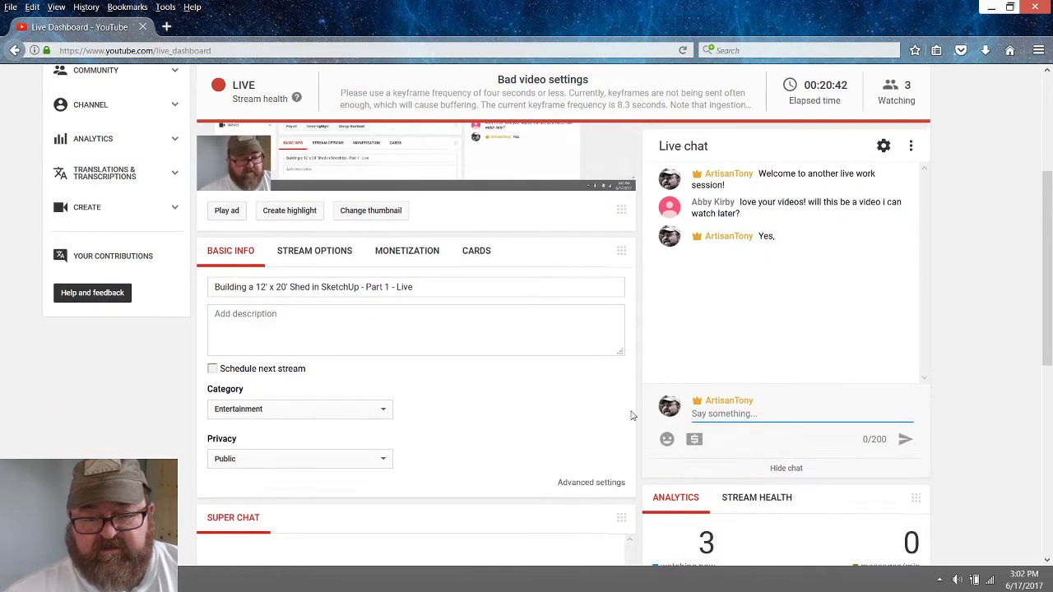
pyautogui.click(883, 146)
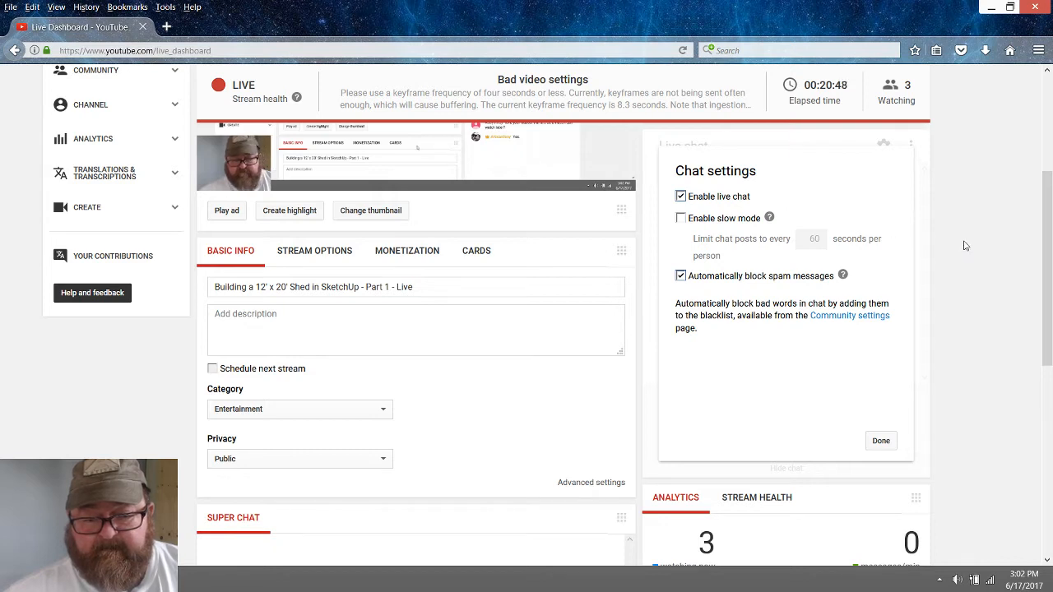
pyautogui.click(878, 440)
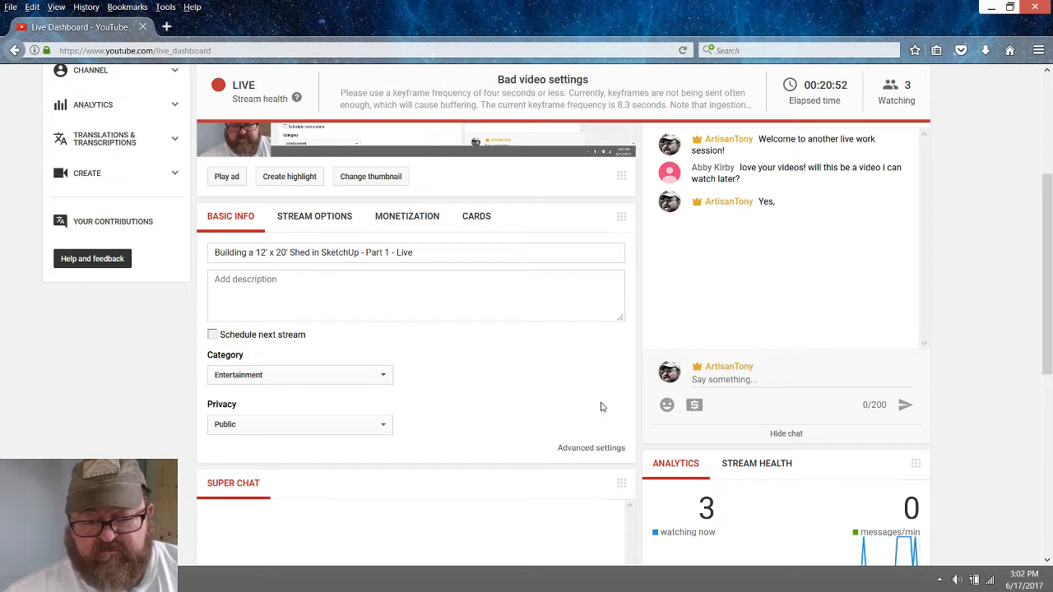
pyautogui.scroll(-3, 502, 421)
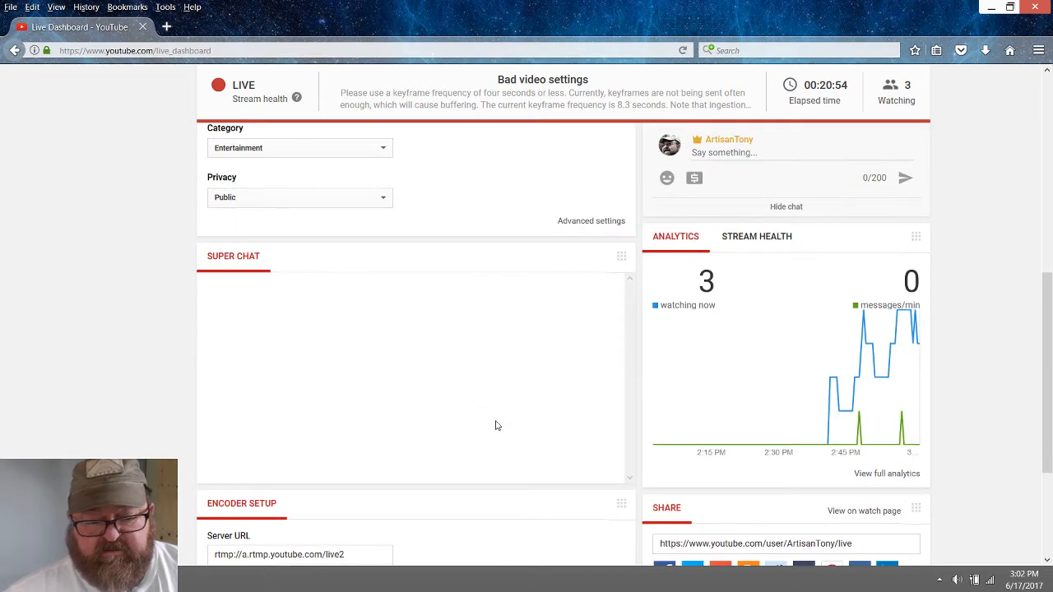
pyautogui.scroll(5, 476, 411)
pyautogui.scroll(-1, 475, 410)
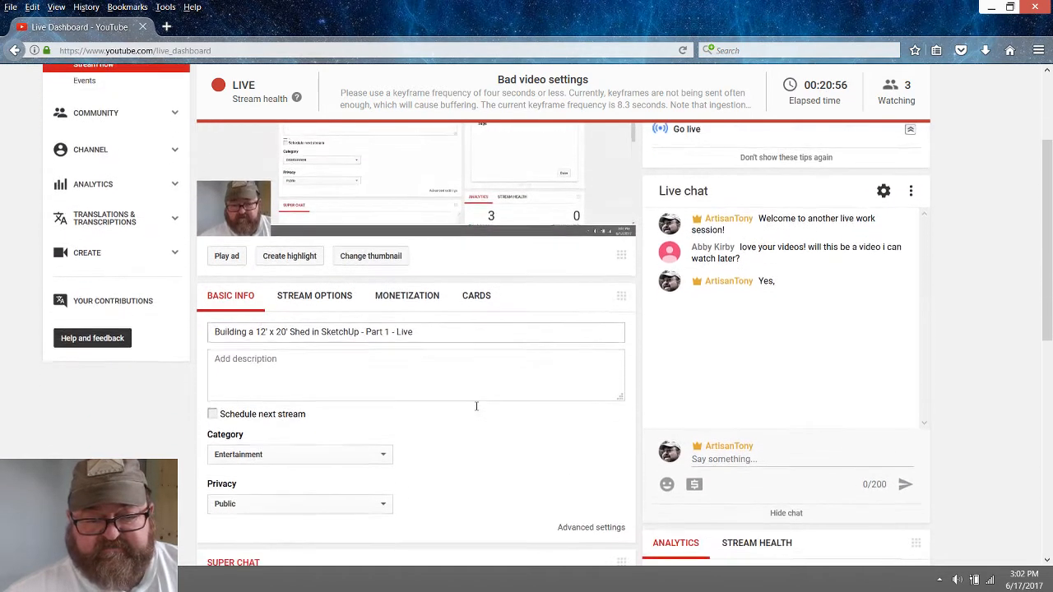
pyautogui.scroll(-1, 475, 410)
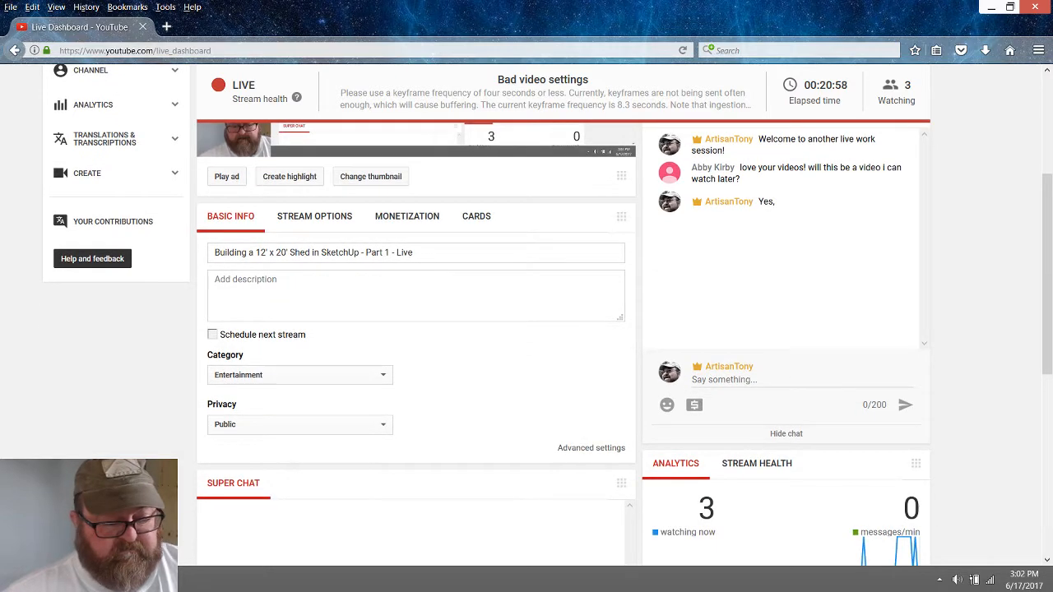
# Switch back to SketchUp and examine the staircase, hallway and adjoining rooms on the first-floor plan
pyautogui.hotkey('alt', 'Tab')
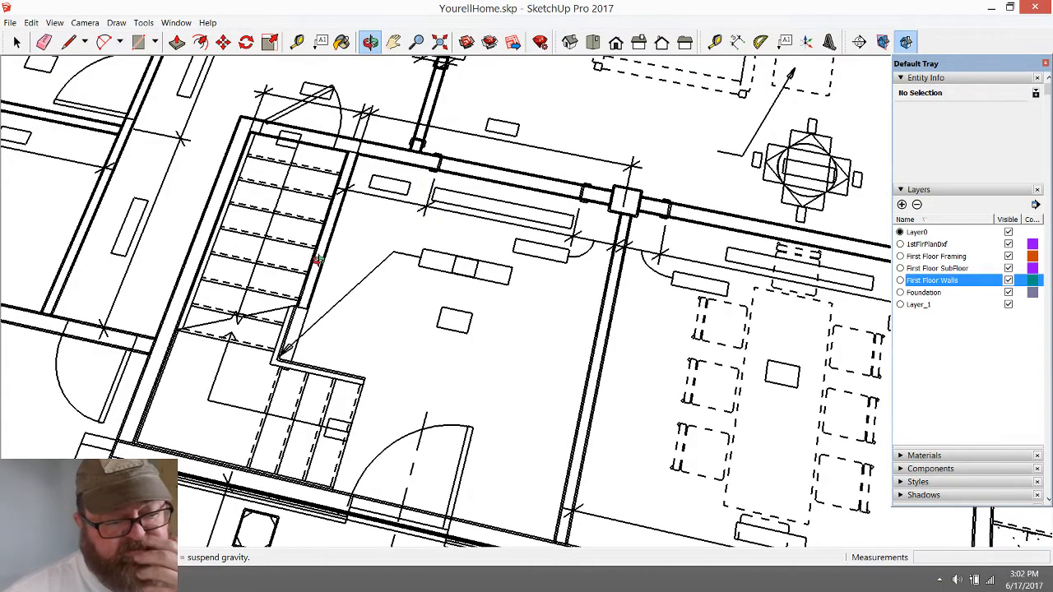
pyautogui.moveTo(302, 283); pyautogui.dragTo(320, 315)
pyautogui.scroll(-2, 451, 349)
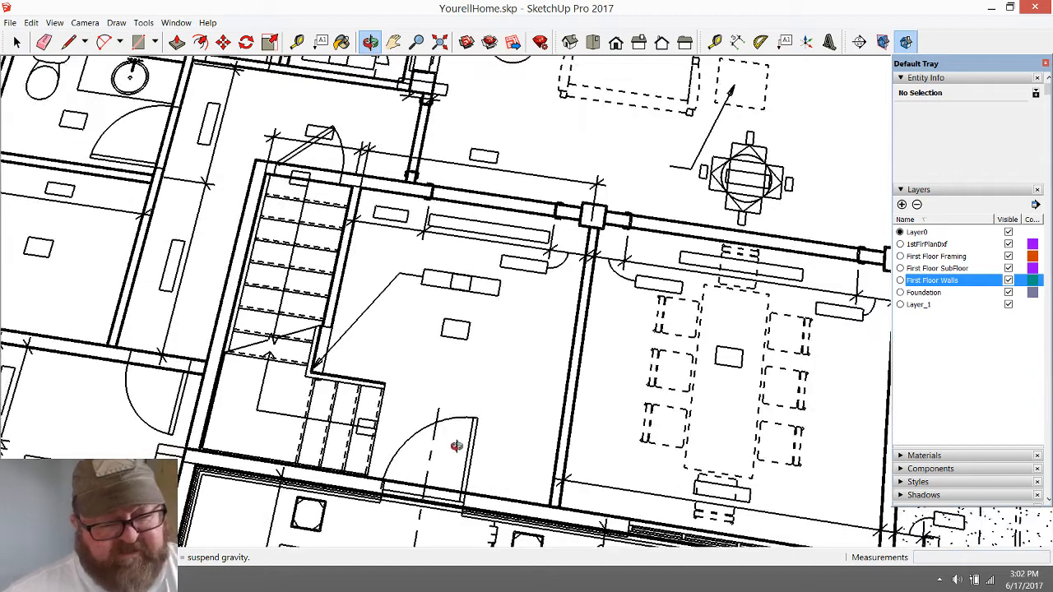
pyautogui.scroll(-1, 429, 446)
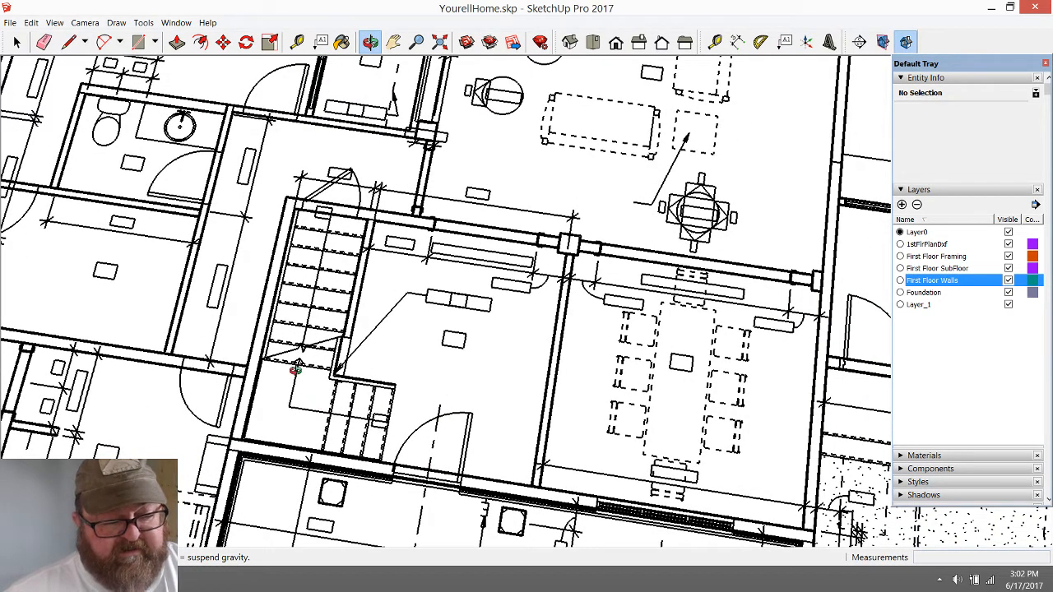
pyautogui.moveTo(335, 208); pyautogui.dragTo(320, 163)
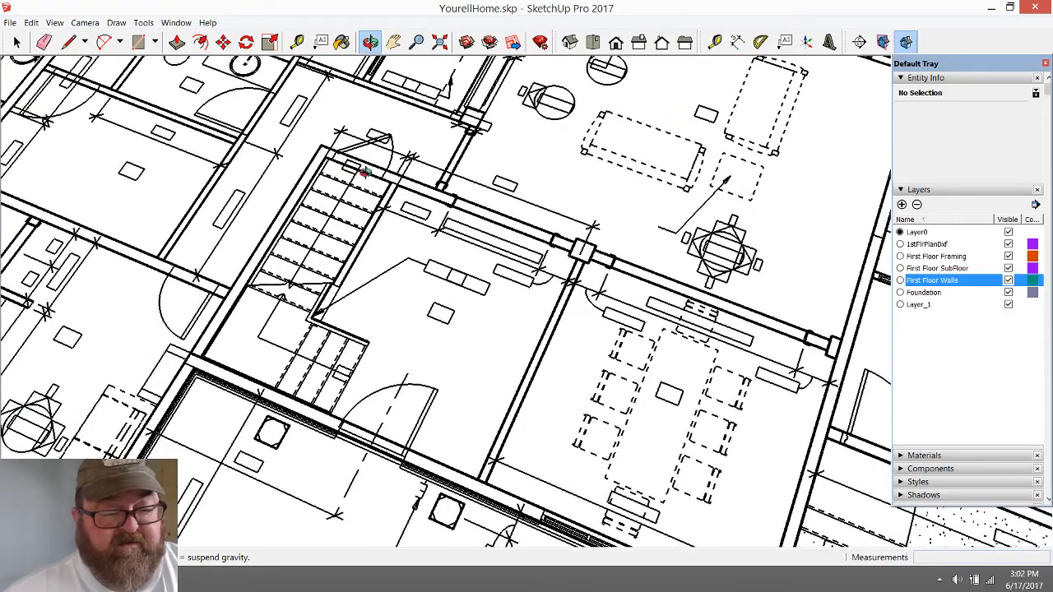
pyautogui.moveTo(344, 162); pyautogui.dragTo(369, 347, button='middle')
pyautogui.scroll(2, 370, 348)
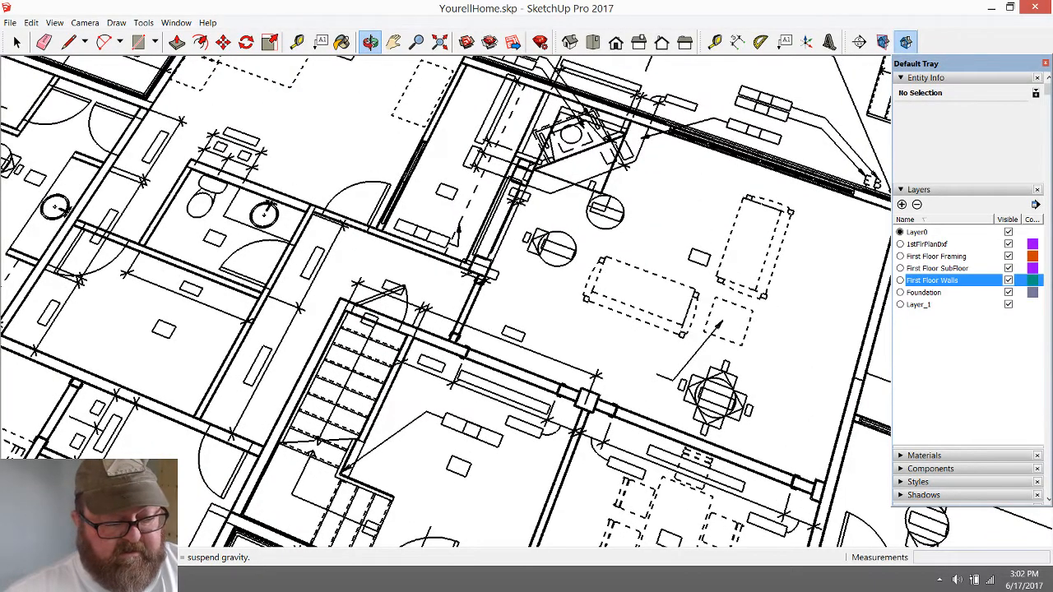
pyautogui.hotkey('alt', 'Tab')
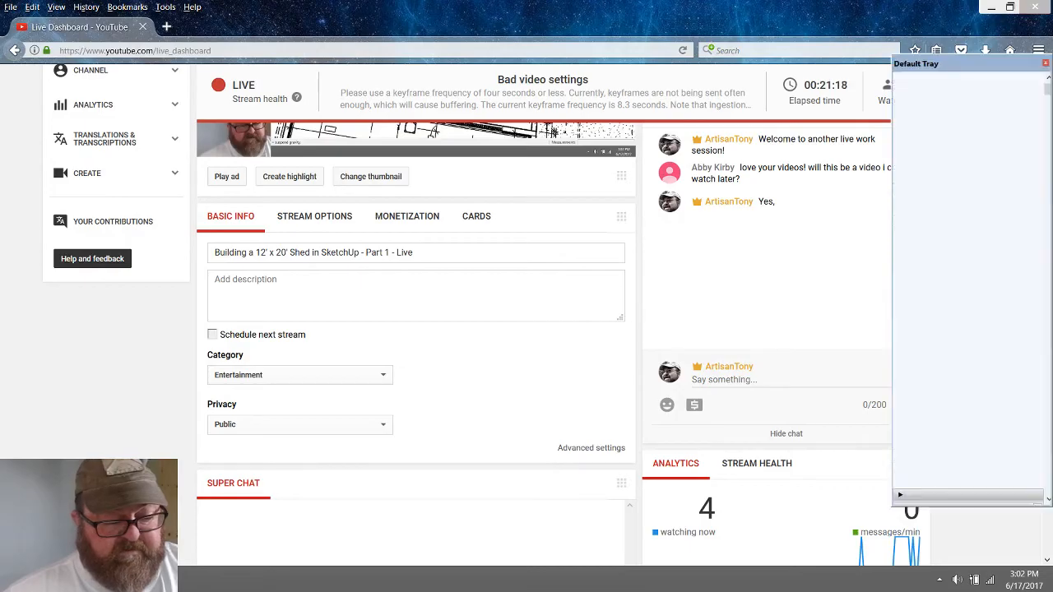
pyautogui.hotkey('alt', 'Tab')
pyautogui.moveTo(241, 375); pyautogui.dragTo(255, 352)
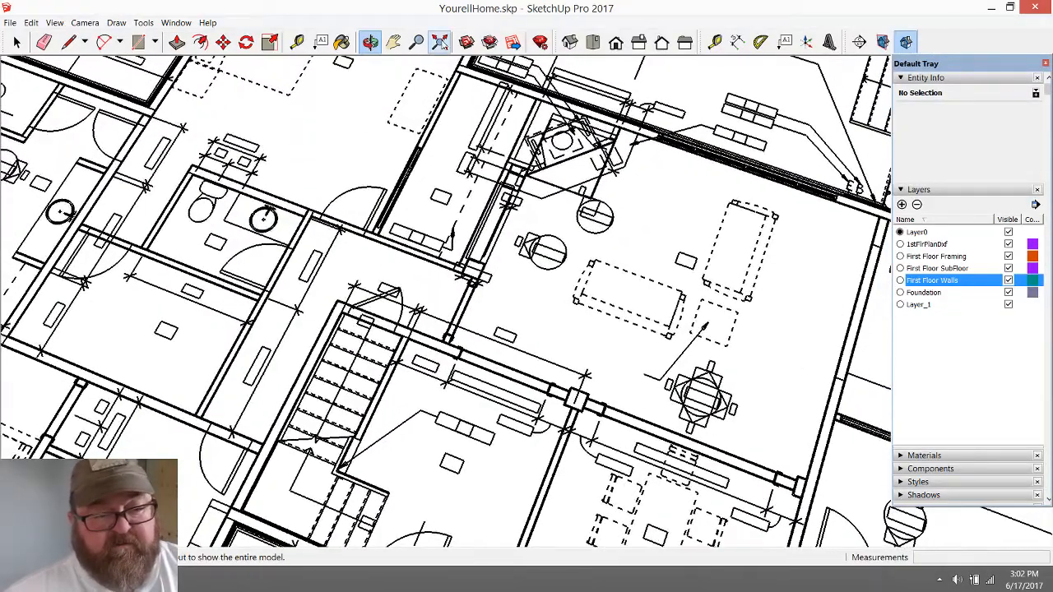
# Measure the depth of the raised block's large rear room, from its rear wall to the wall shared with the two front rooms
pyautogui.click(439, 41)
pyautogui.moveTo(351, 271); pyautogui.dragTo(599, 263)
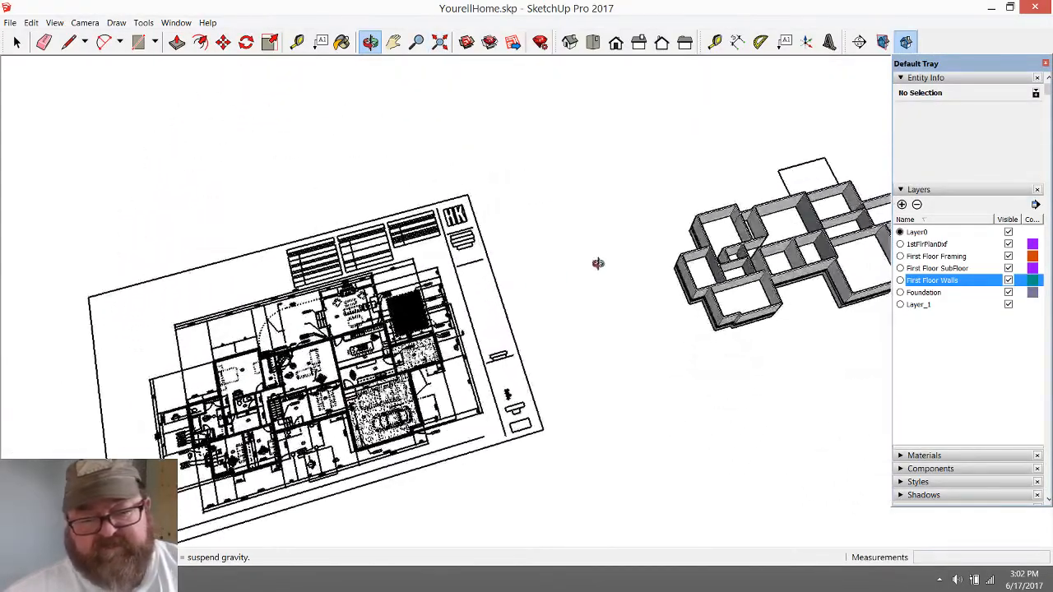
pyautogui.scroll(8, 872, 209)
pyautogui.moveTo(650, 299); pyautogui.dragTo(517, 155)
pyautogui.scroll(3, 499, 166)
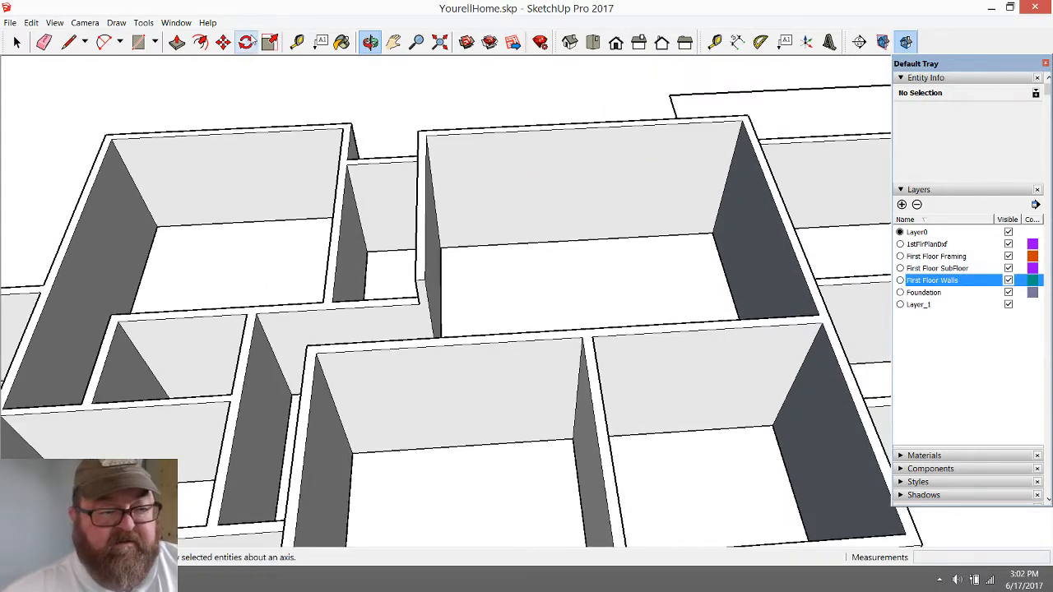
pyautogui.click(297, 41)
pyautogui.click(492, 127)
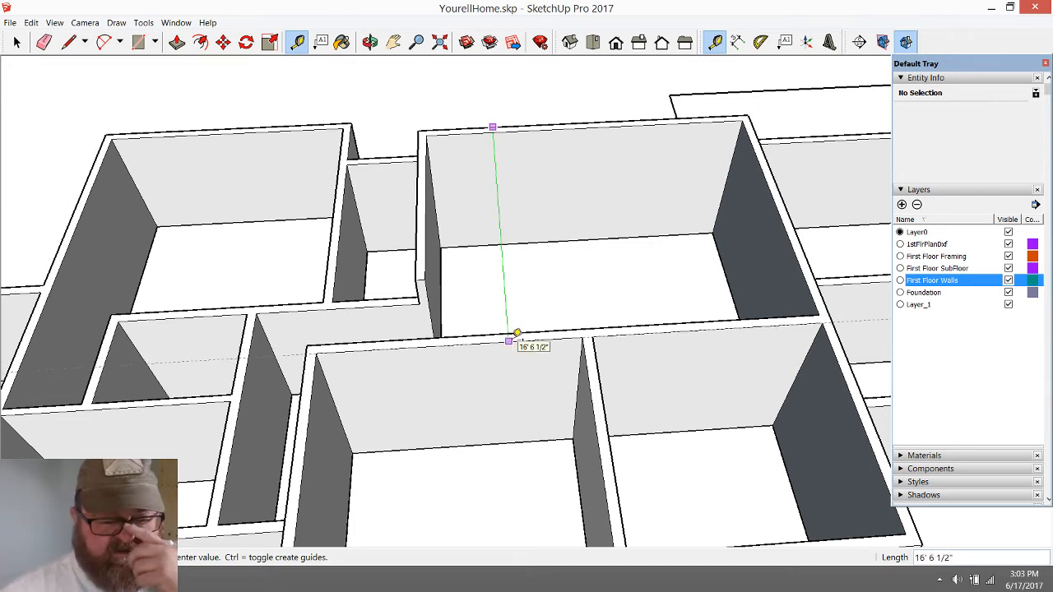
pyautogui.click(516, 333)
pyautogui.scroll(-2, 517, 334)
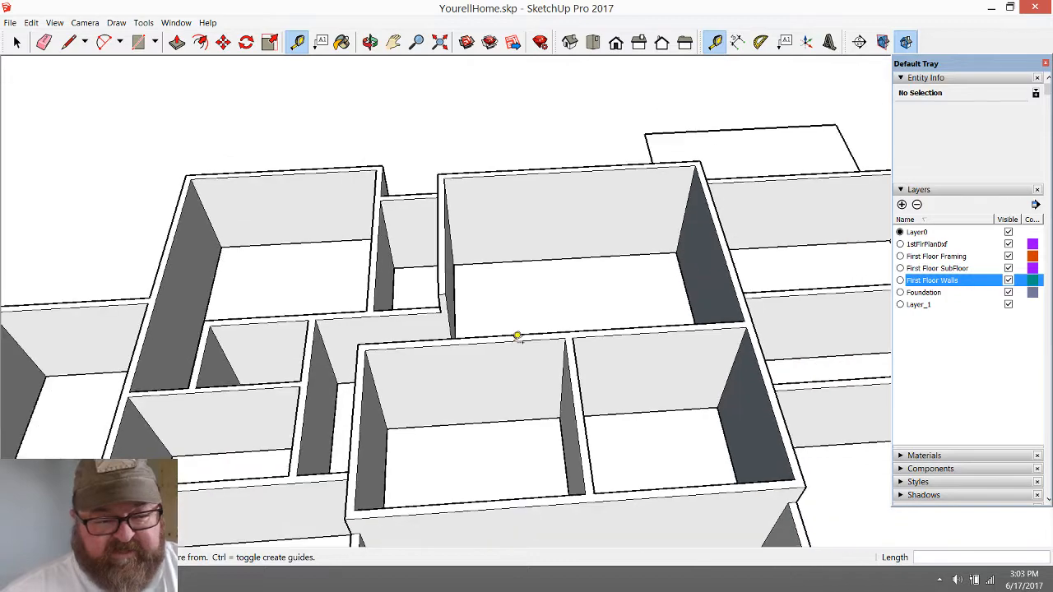
# Examine the raised central block's three rooms and check how the first-floor walls group selects
pyautogui.click(369, 41)
pyautogui.moveTo(565, 357); pyautogui.dragTo(398, 302)
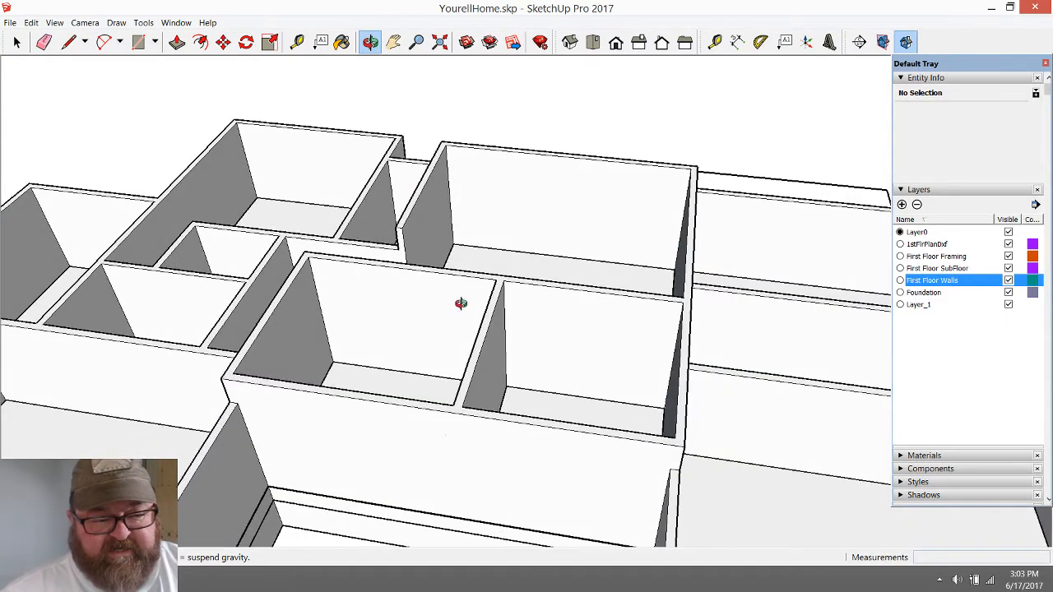
pyautogui.scroll(3, 461, 304)
pyautogui.moveTo(449, 305); pyautogui.dragTo(520, 268)
pyautogui.moveTo(393, 269); pyautogui.dragTo(453, 331)
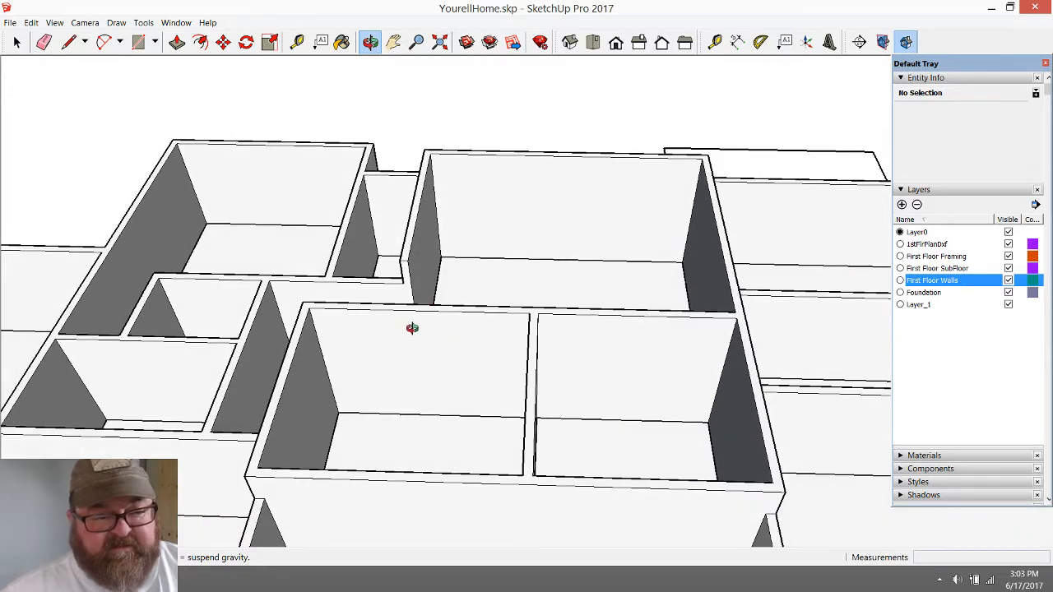
pyautogui.click(16, 42)
pyautogui.click(502, 188)
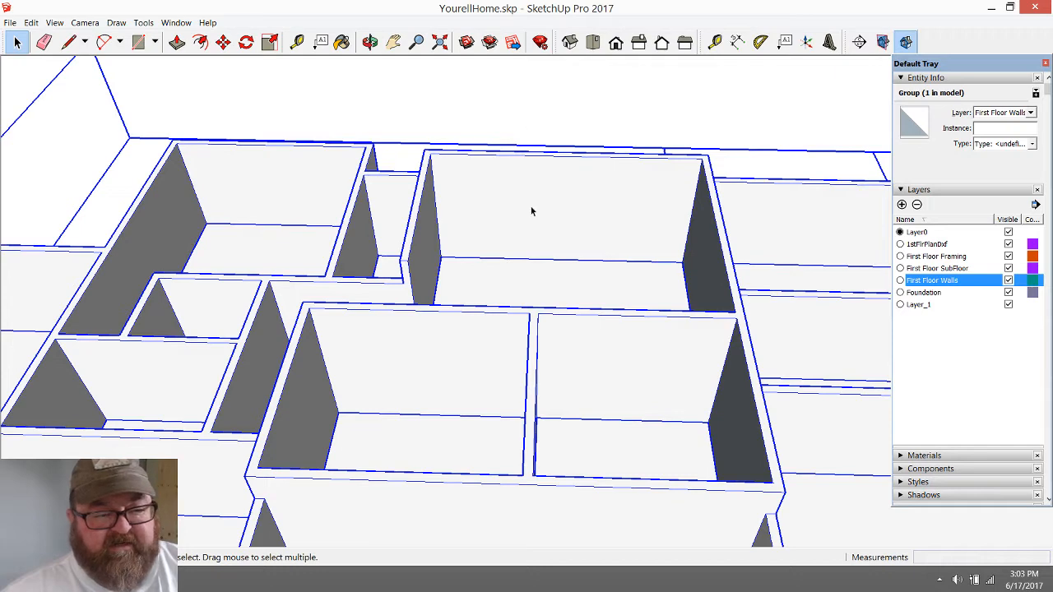
pyautogui.scroll(-3, 531, 209)
pyautogui.click(484, 114)
pyautogui.scroll(3, 503, 236)
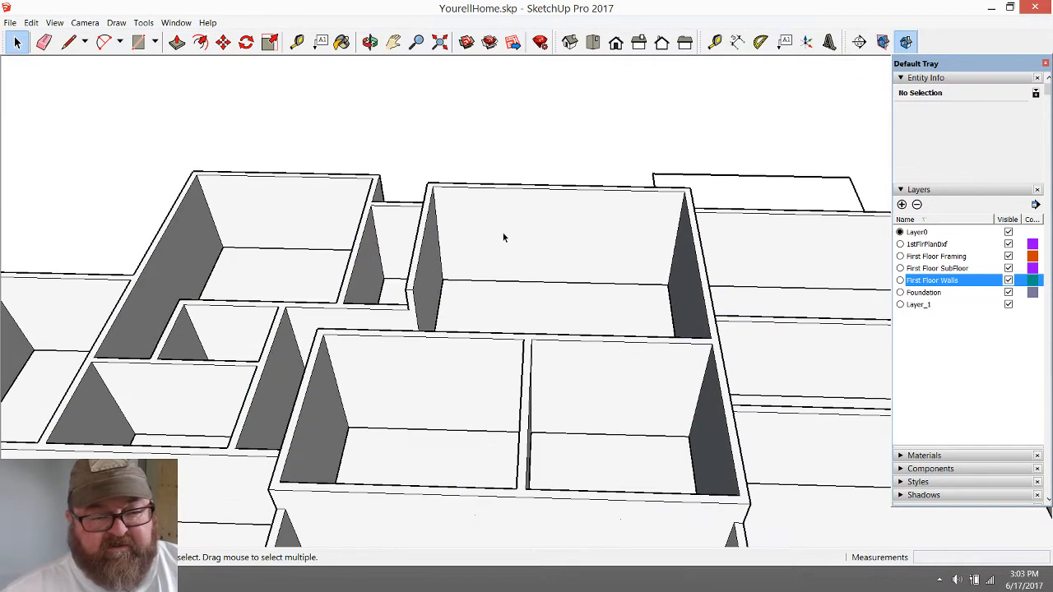
pyautogui.click(503, 235)
pyautogui.scroll(-3, 378, 184)
pyautogui.scroll(5, 378, 183)
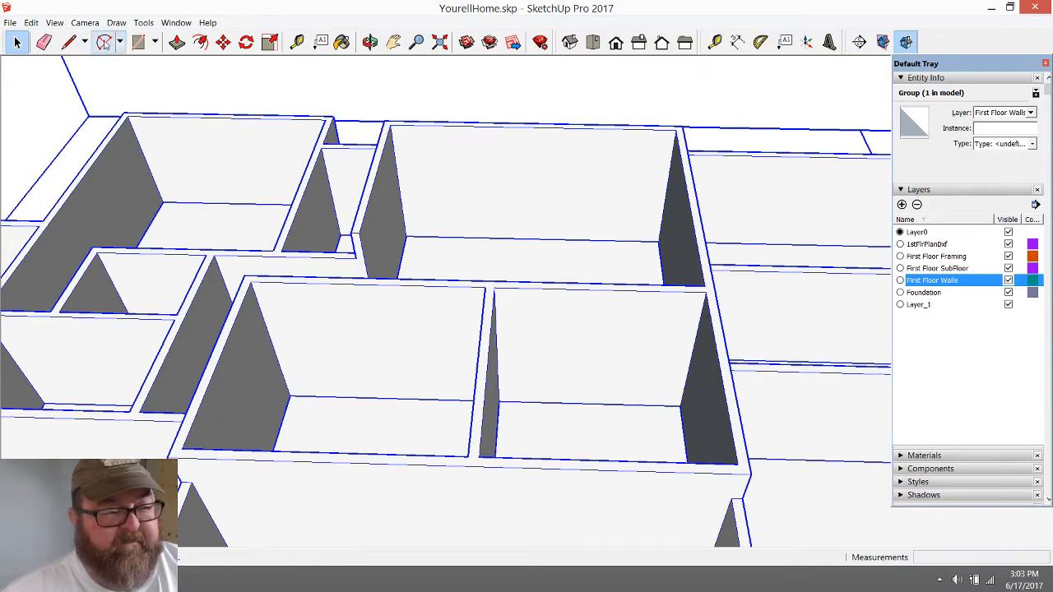
pyautogui.scroll(-1, 158, 61)
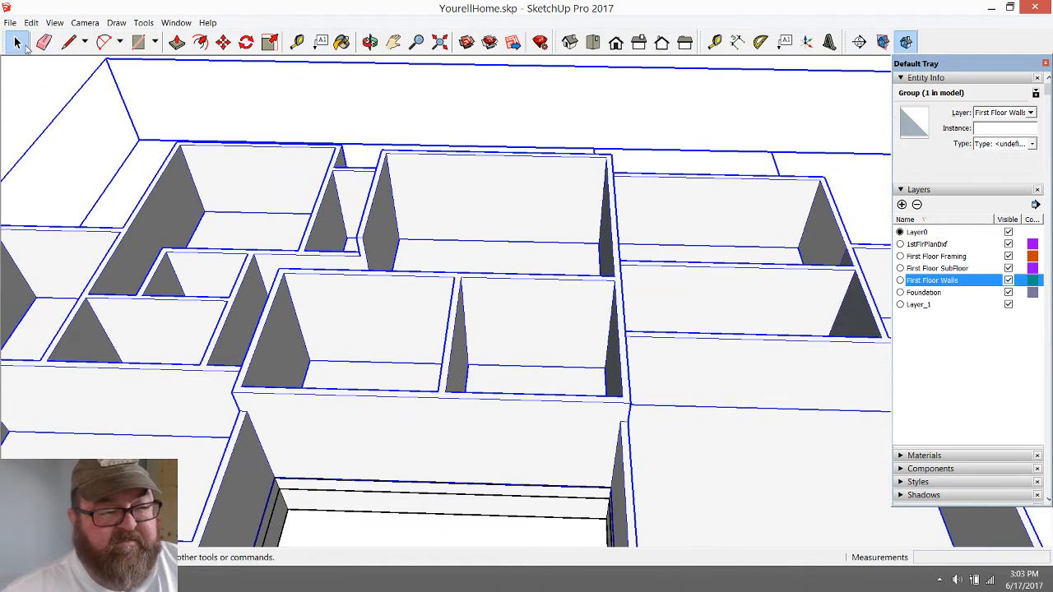
pyautogui.click(52, 104)
# Outline a 20' 9 1/2" by 28' rectangle with the Line tool over the raised block's walls, continuing the large rear room's side walls forward
pyautogui.click(69, 41)
pyautogui.scroll(1, 578, 202)
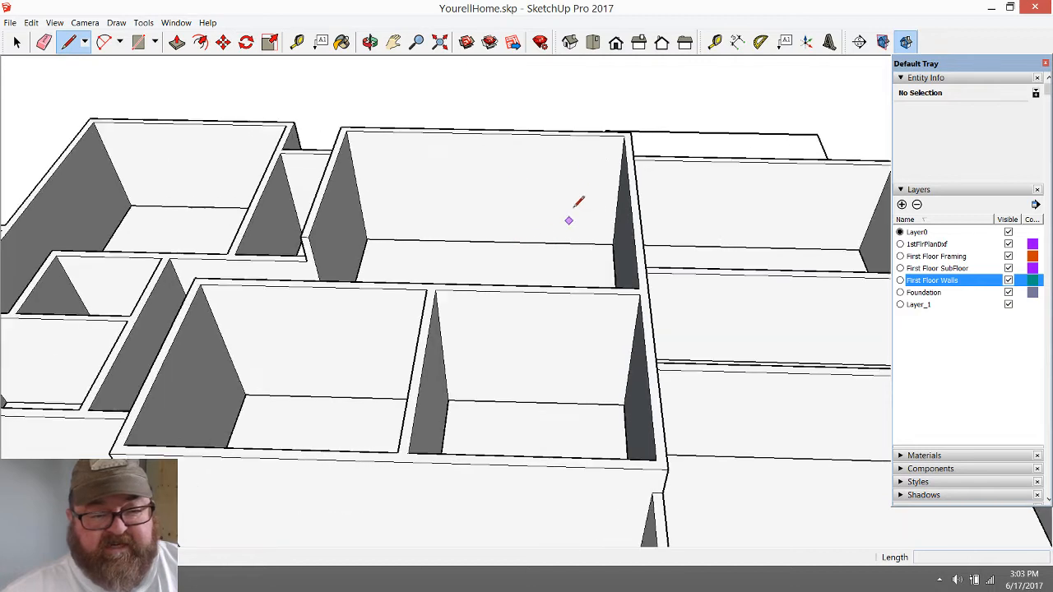
pyautogui.click(633, 130)
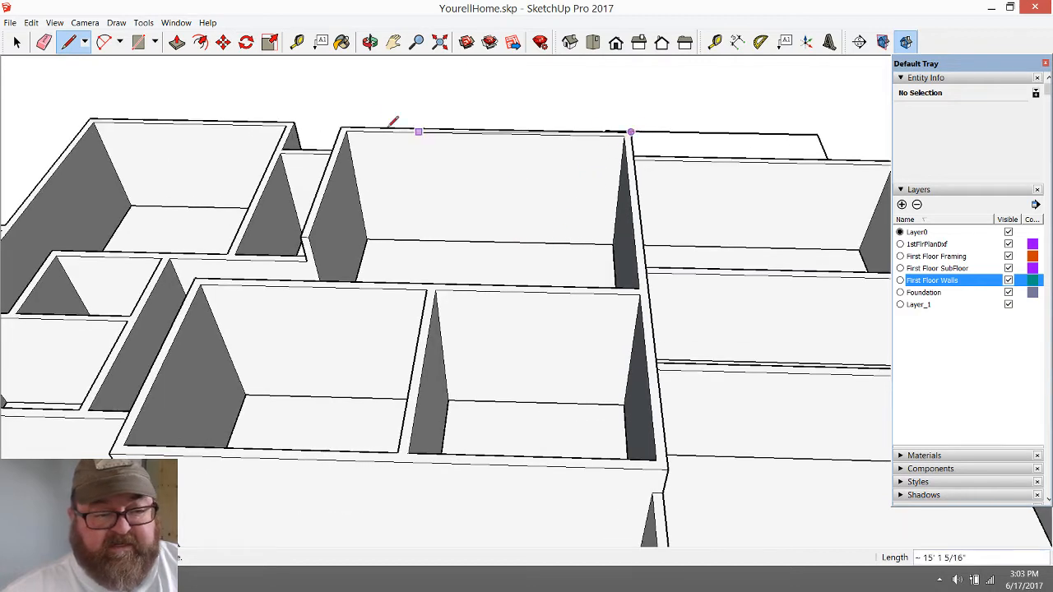
pyautogui.click(341, 127)
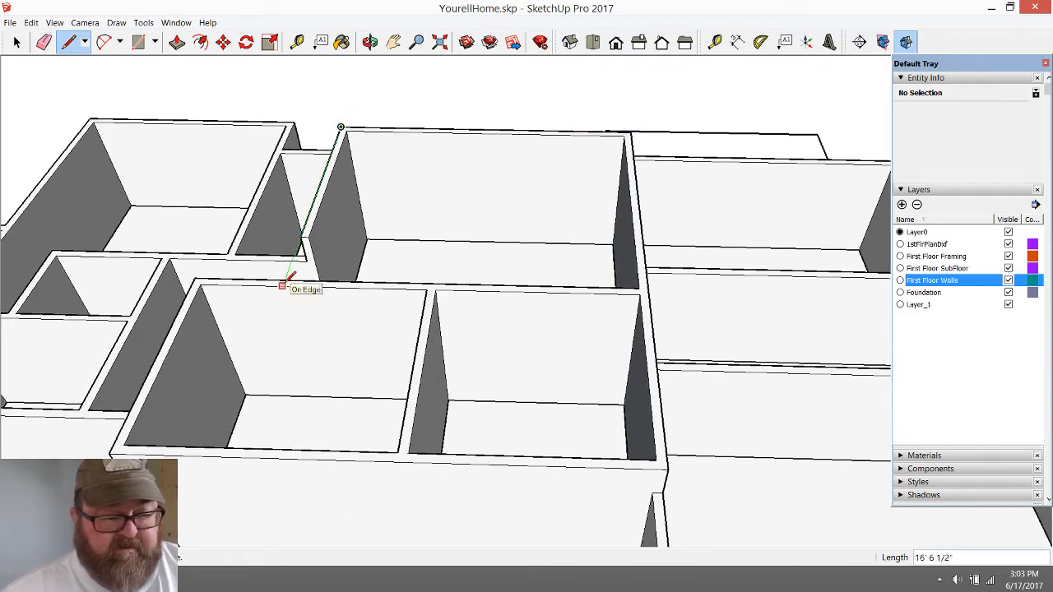
pyautogui.click(282, 286)
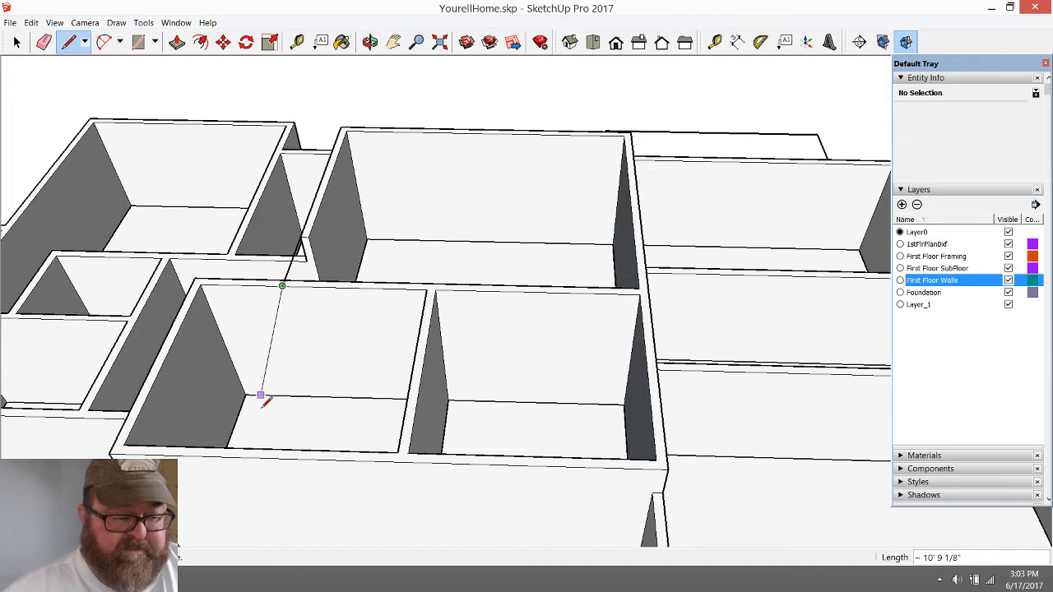
pyautogui.click(221, 456)
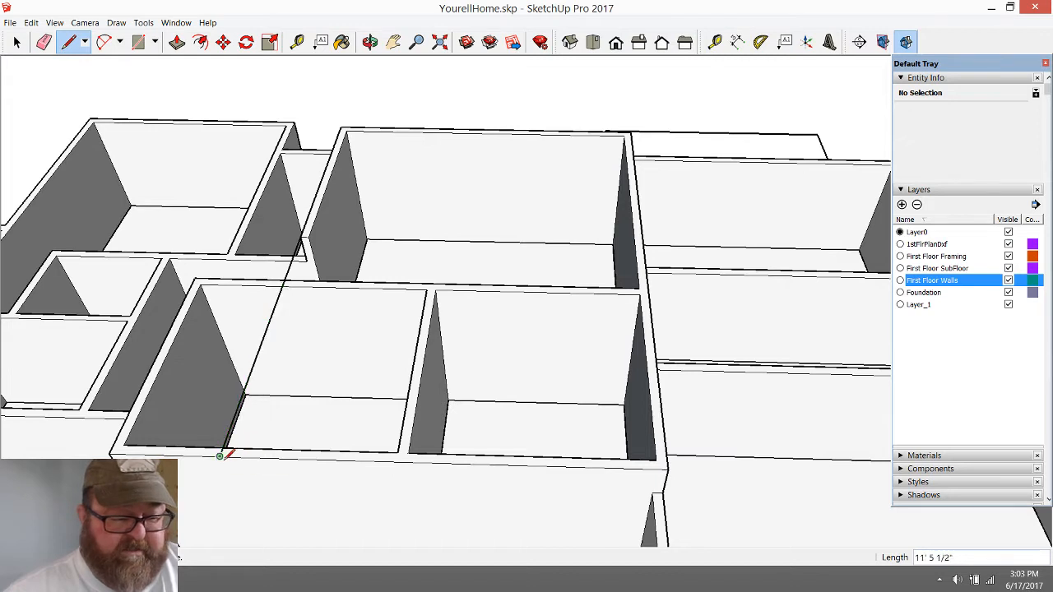
pyautogui.click(666, 466)
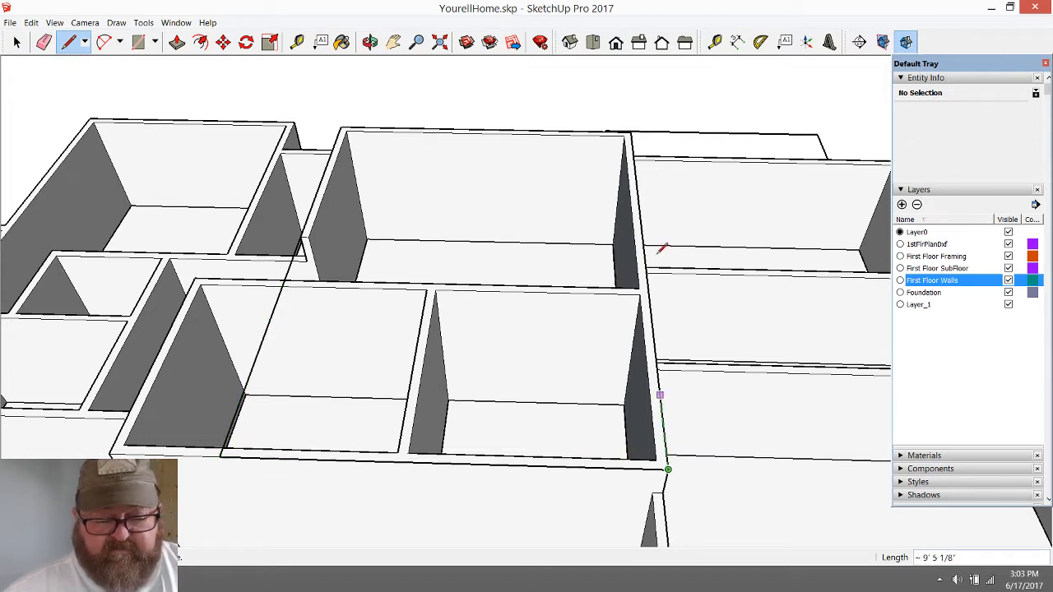
pyautogui.click(635, 132)
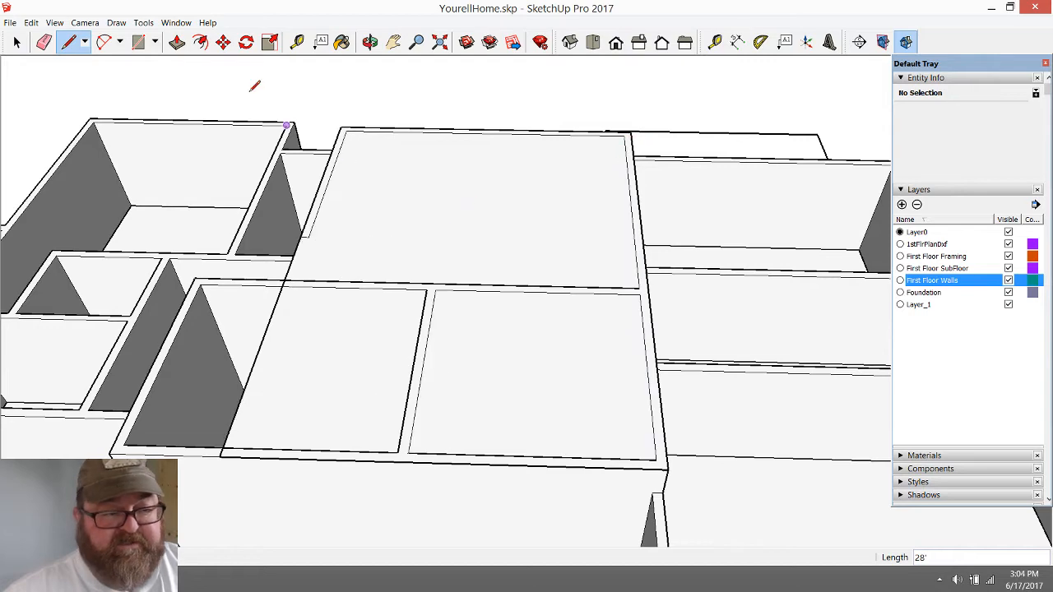
# Extrude the rectangular face over the raised block upward by 16.75 inches
pyautogui.click(177, 44)
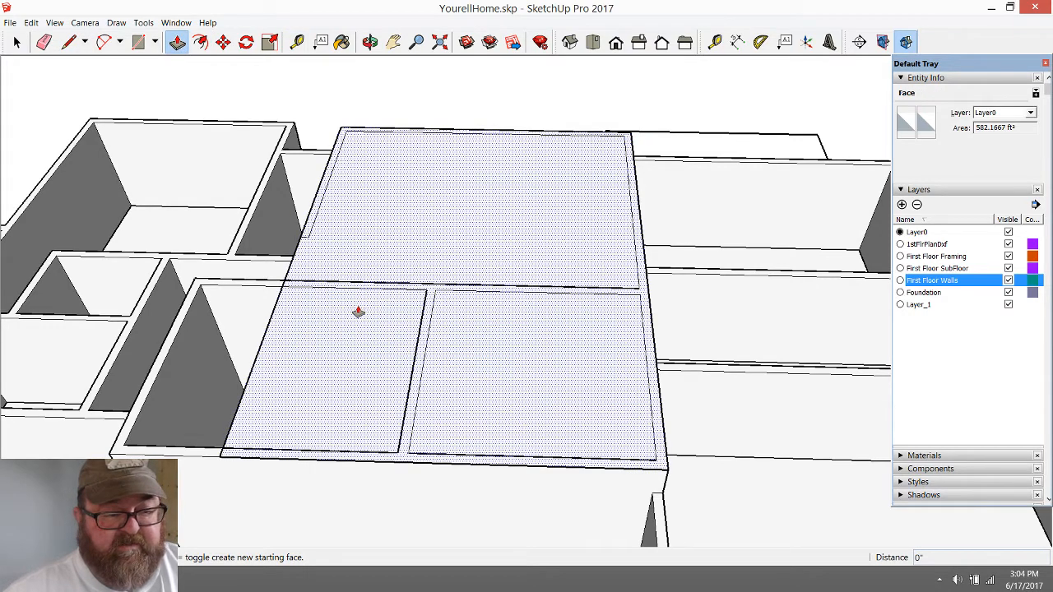
pyautogui.click(358, 312)
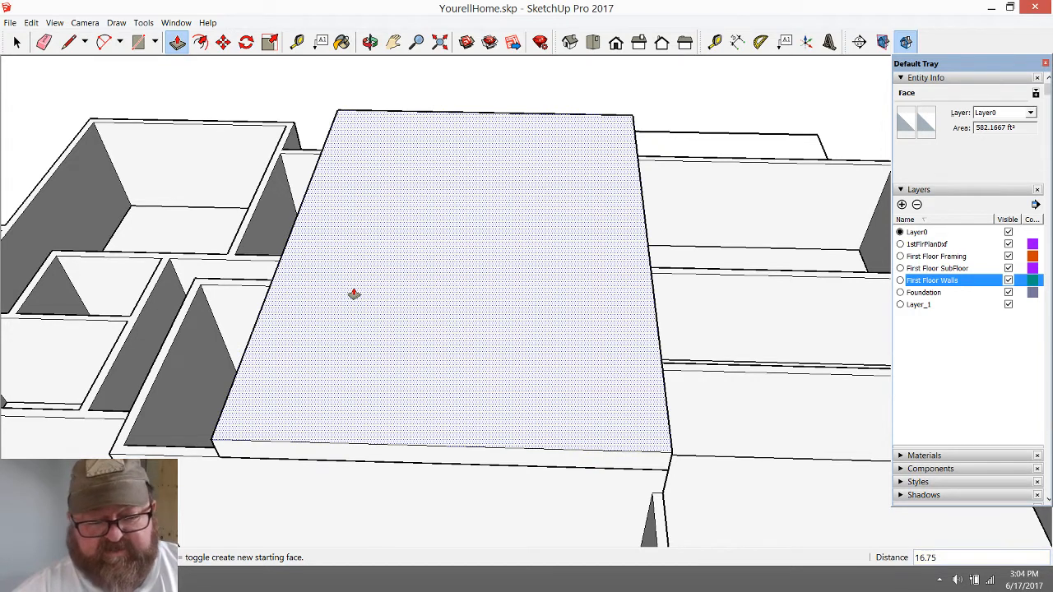
pyautogui.press('Return')
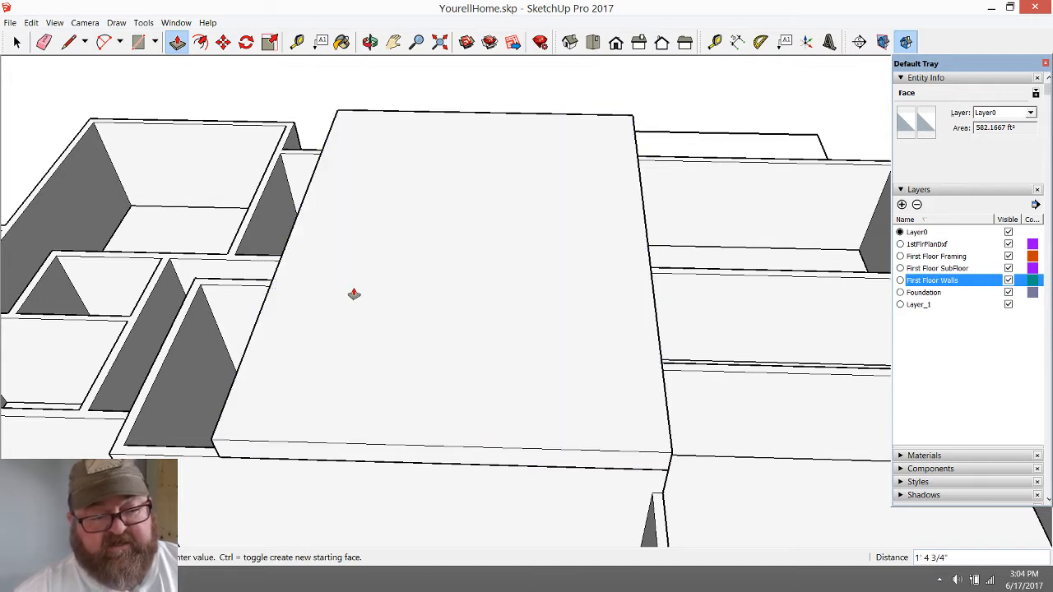
# Erase the stray vertical edge that divides the long side face of the new slab above the raised block
pyautogui.click(369, 42)
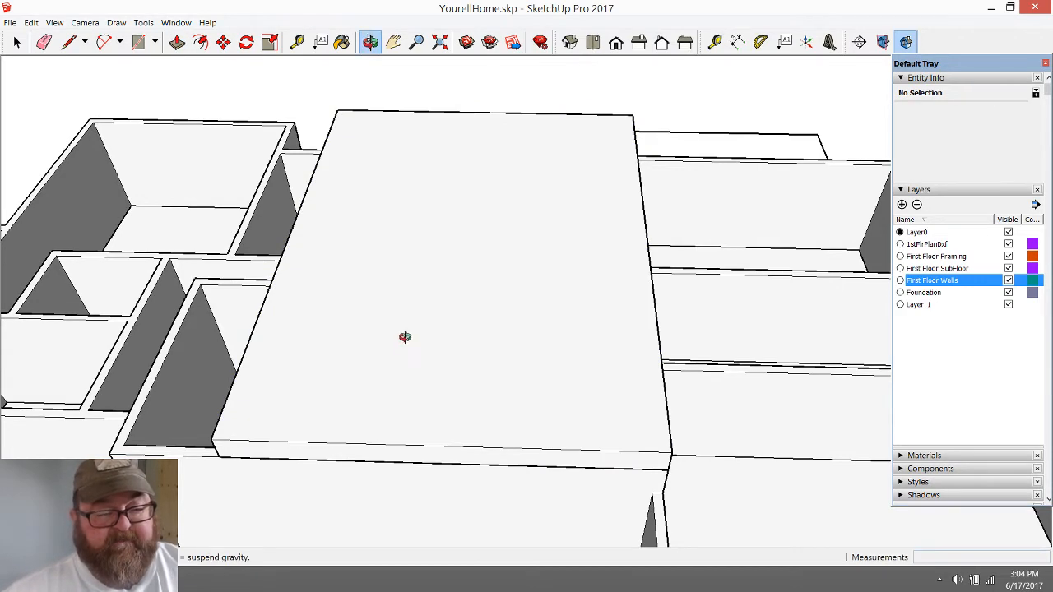
pyautogui.moveTo(404, 337); pyautogui.dragTo(518, 284)
pyautogui.moveTo(612, 336); pyautogui.dragTo(686, 294)
pyautogui.scroll(2, 687, 293)
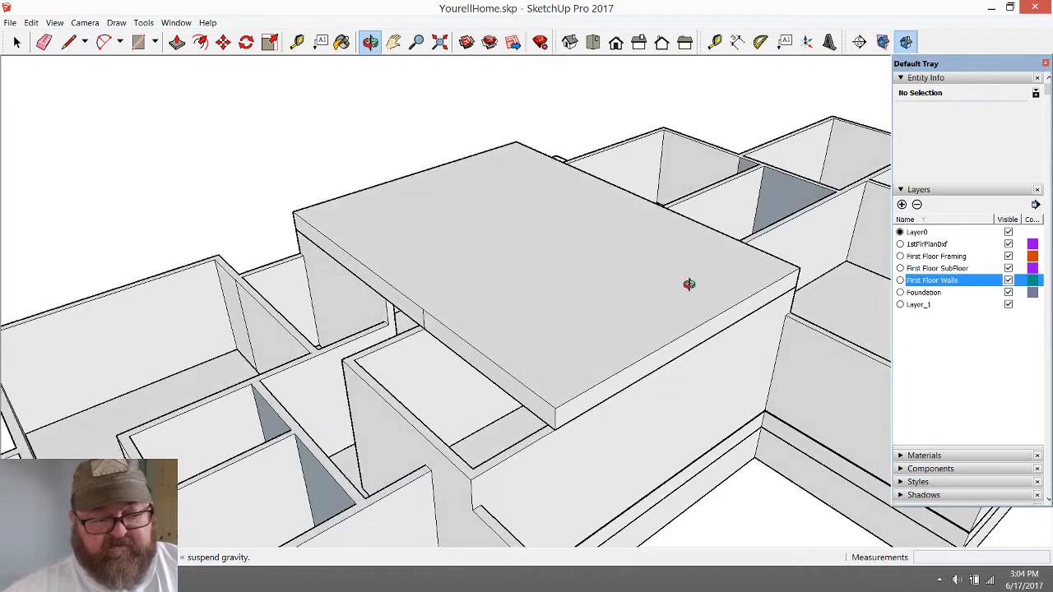
pyautogui.scroll(3, 448, 349)
pyautogui.click(44, 42)
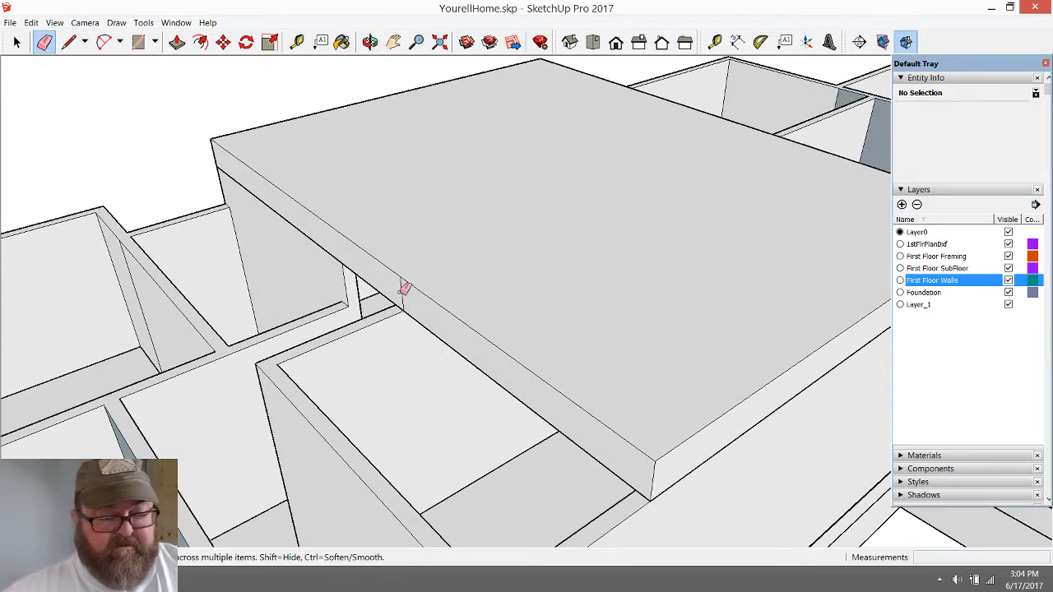
pyautogui.scroll(-2, 404, 289)
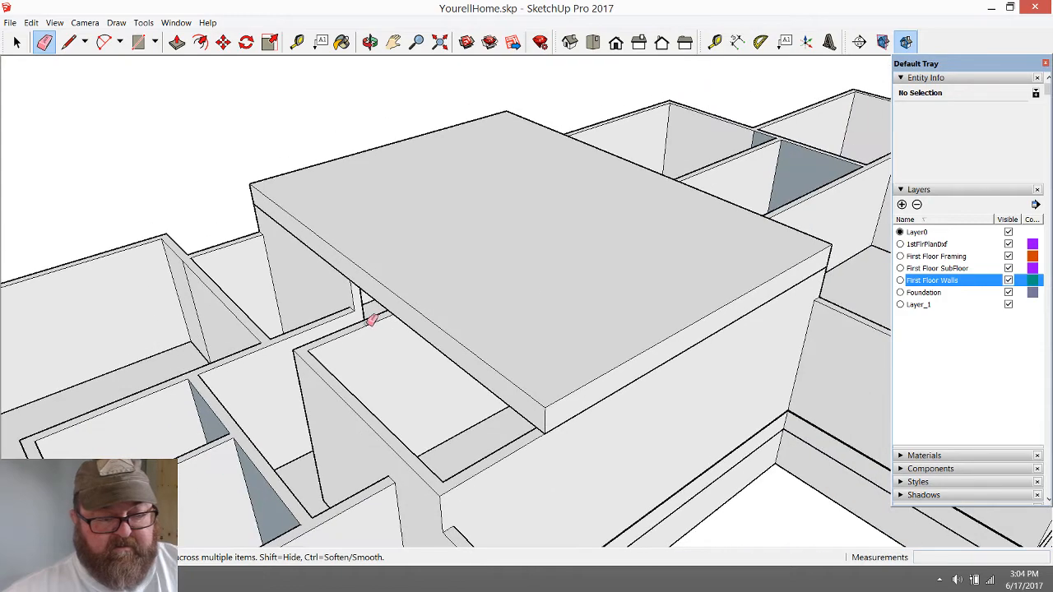
# Examine the new slab's extent over the raised block and its height relative to the adjoining wings
pyautogui.click(371, 42)
pyautogui.moveTo(698, 299)
pyautogui.mouseDown()
pyautogui.moveTo(435, 324)
pyautogui.moveTo(496, 337)
pyautogui.moveTo(528, 425)
pyautogui.mouseUp()
pyautogui.scroll(-3, 382, 308)
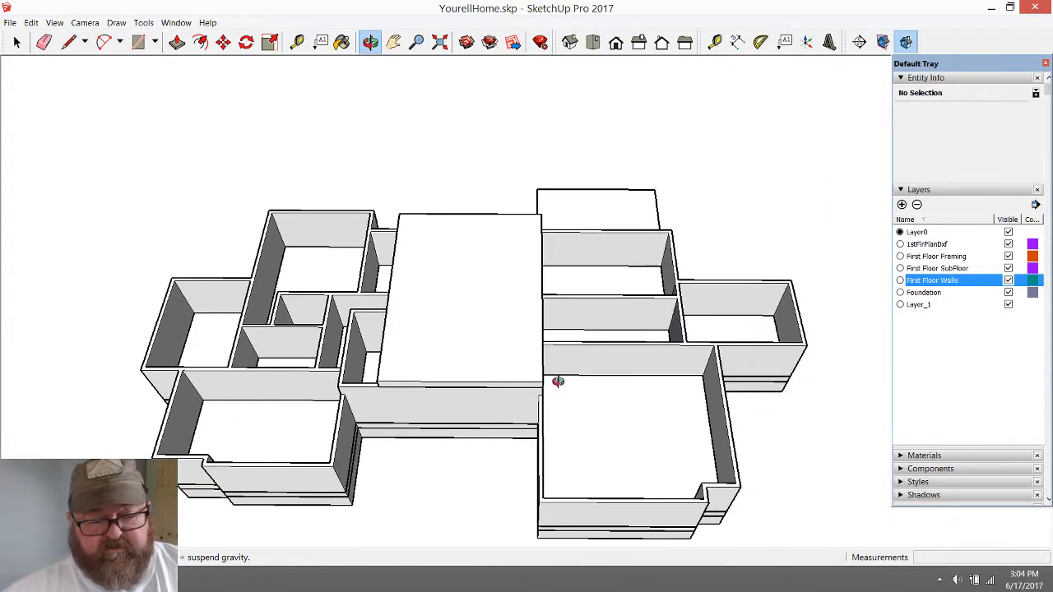
pyautogui.scroll(2, 699, 393)
pyautogui.moveTo(417, 282); pyautogui.dragTo(400, 198)
pyautogui.scroll(2, 535, 318)
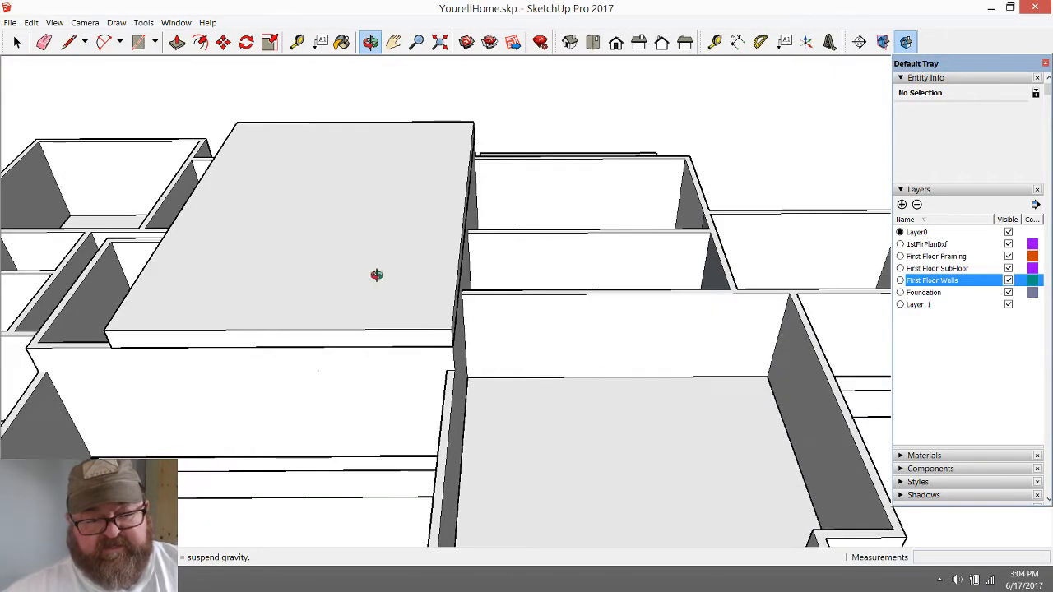
pyautogui.moveTo(327, 259); pyautogui.dragTo(352, 387)
pyautogui.scroll(-2, 295, 288)
pyautogui.scroll(1, 371, 449)
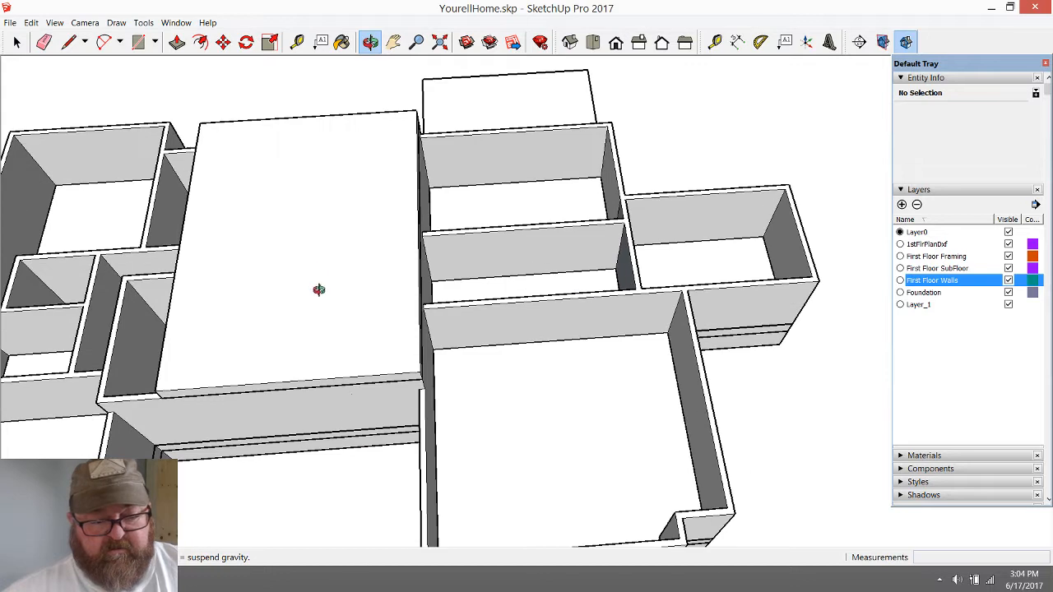
pyautogui.scroll(-1, 319, 273)
pyautogui.scroll(1, 386, 514)
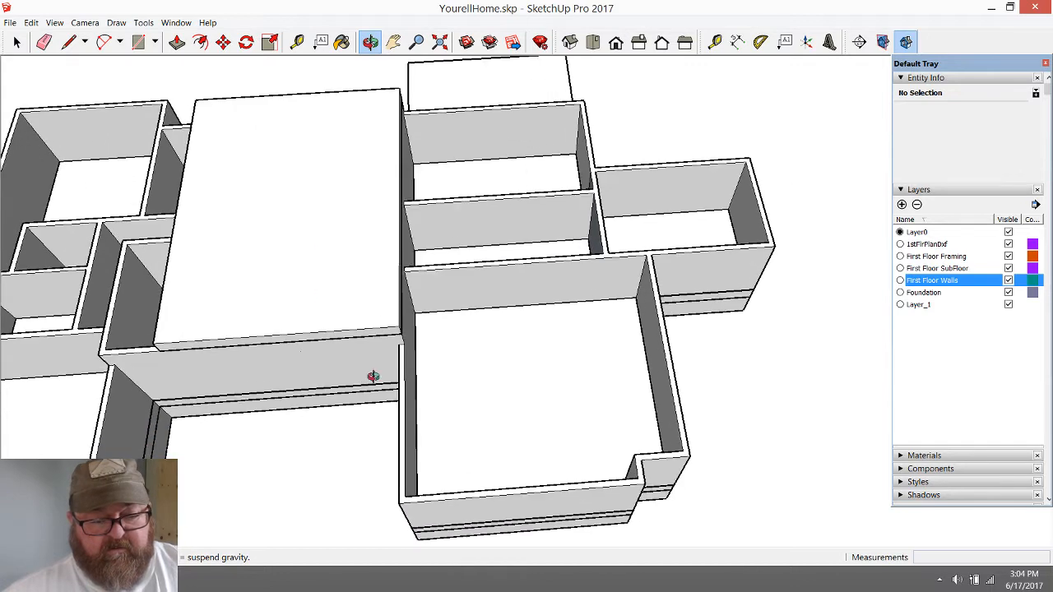
# Measure the combined depth of the two narrow rooms beside the slab, from the large front room's wall to the rear wall
pyautogui.click(297, 42)
pyautogui.click(495, 262)
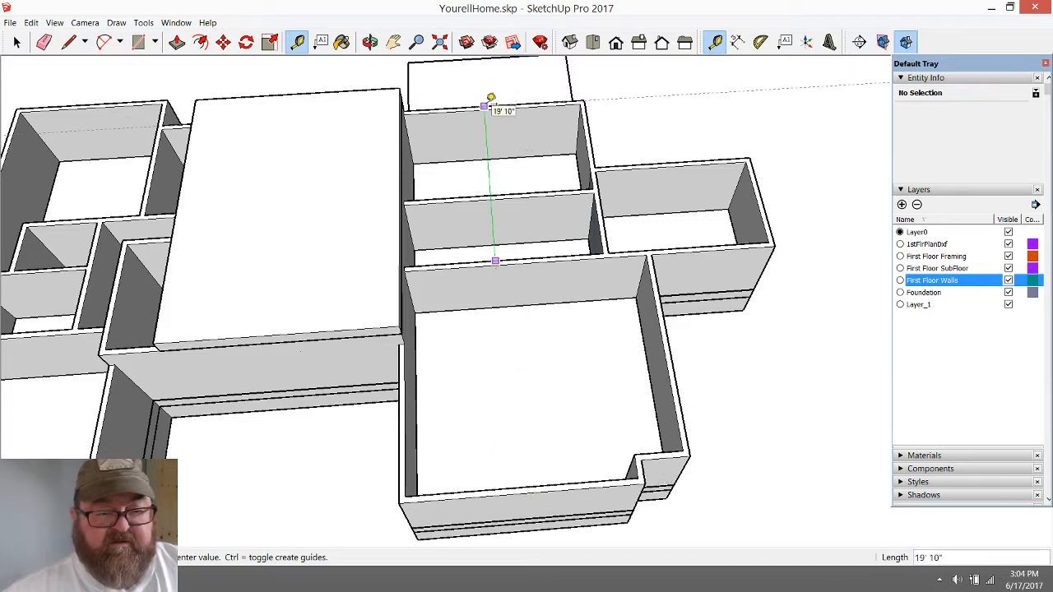
pyautogui.click(490, 97)
# Examine the overall house layout around the slab, comparing the wings on both sides of the raised block
pyautogui.scroll(-2, 583, 226)
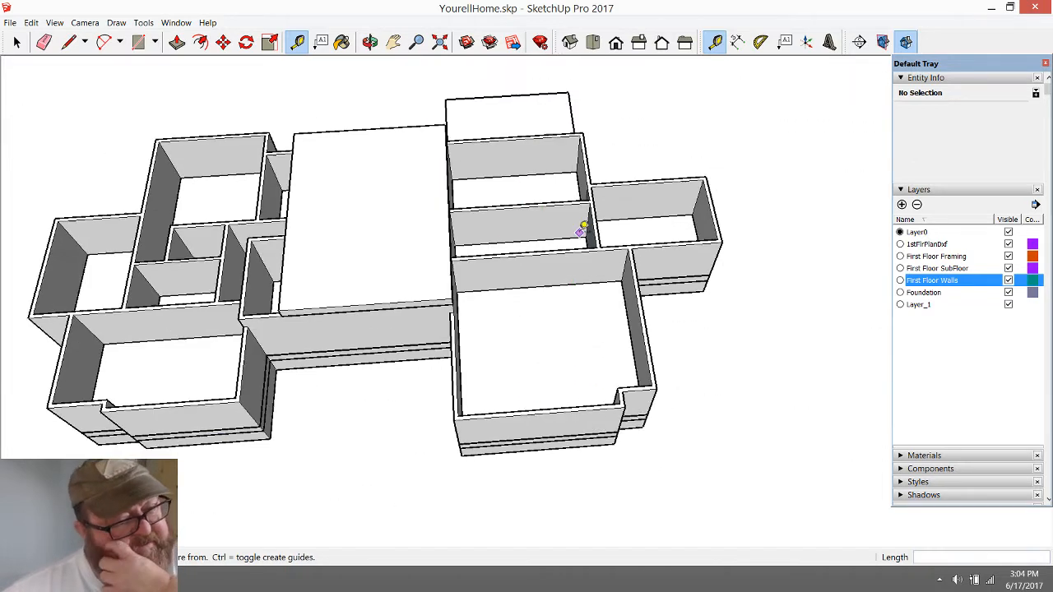
pyautogui.scroll(-1, 254, 237)
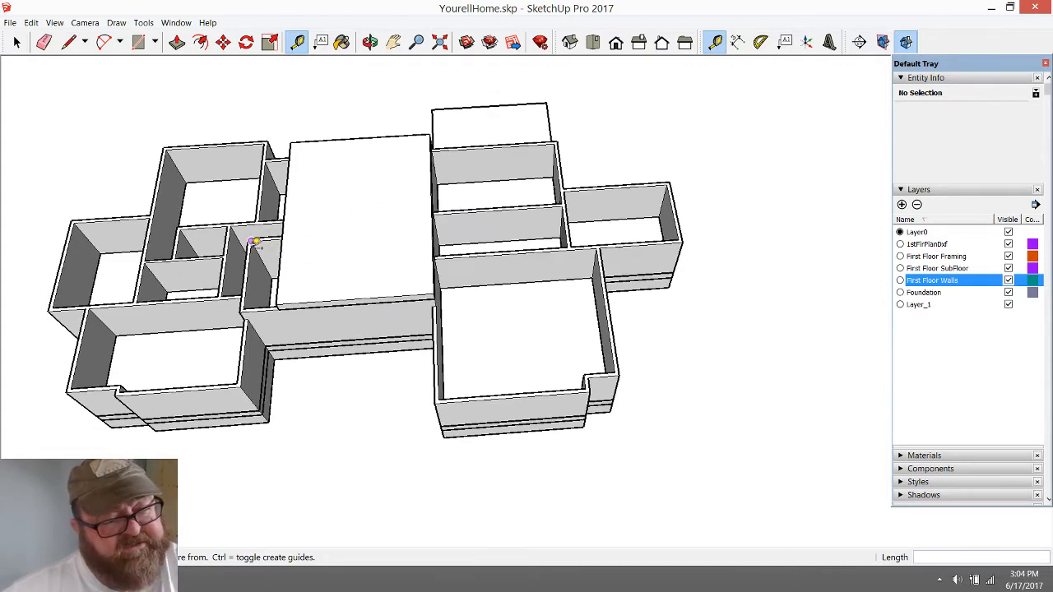
pyautogui.scroll(2, 190, 266)
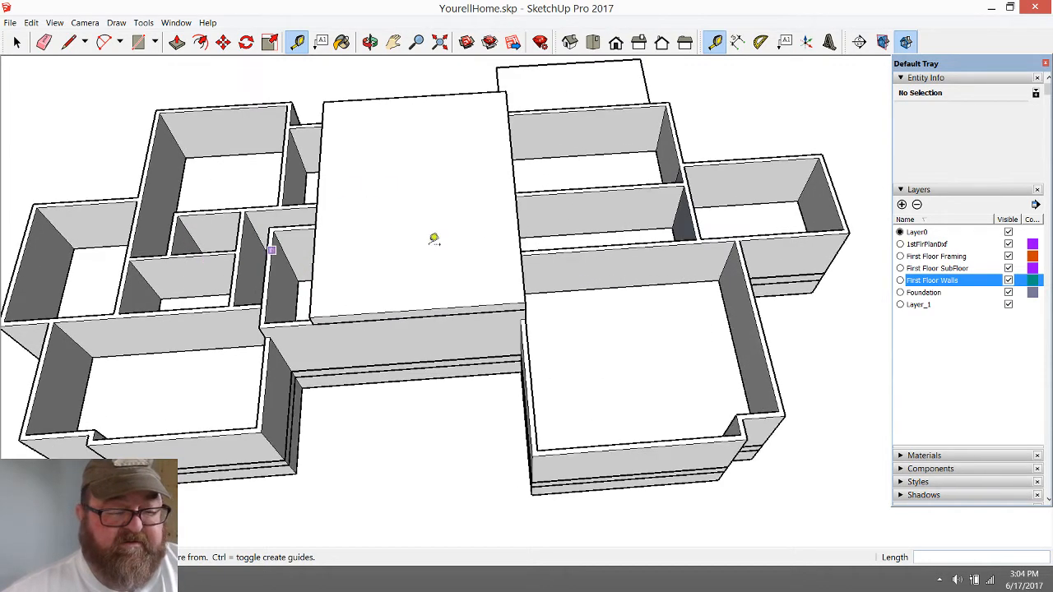
pyautogui.scroll(-1, 650, 253)
pyautogui.click(369, 41)
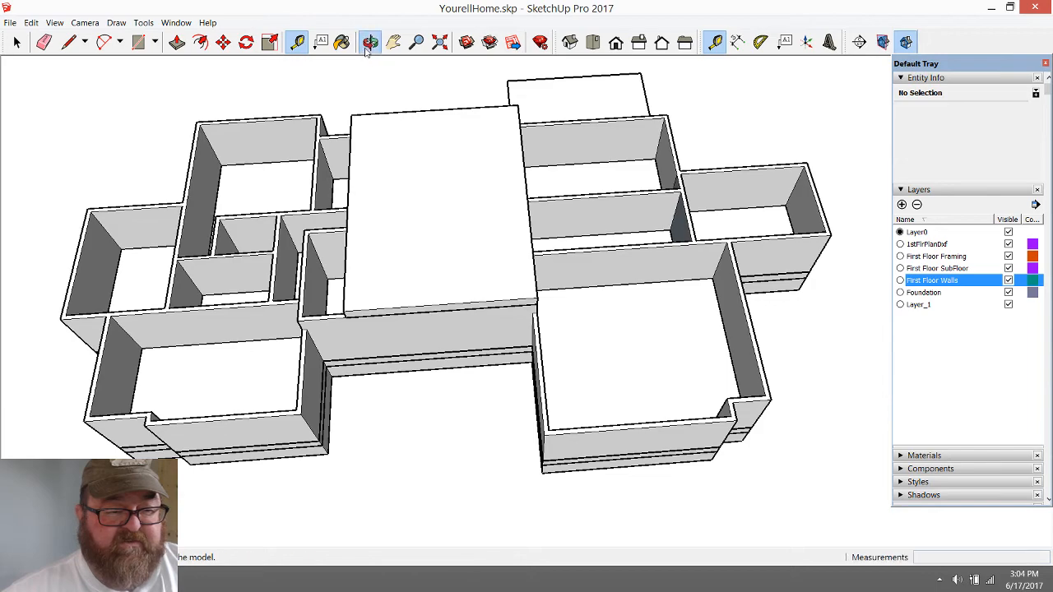
pyautogui.moveTo(549, 284); pyautogui.dragTo(360, 197)
pyautogui.scroll(3, 553, 277)
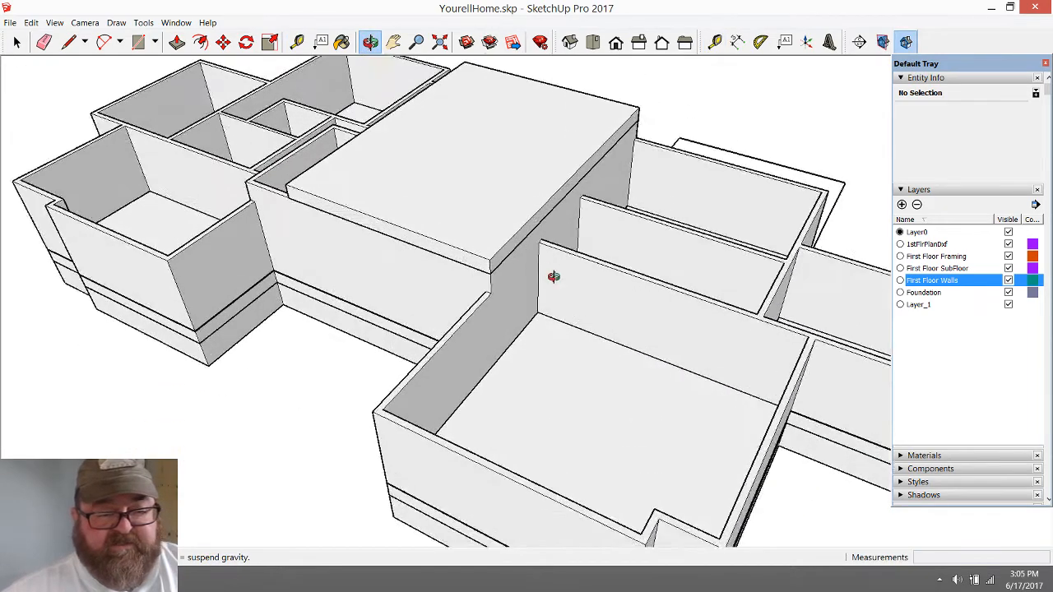
pyautogui.scroll(-2, 383, 331)
# Select all faces and edges of the slab above the raised central block and make them a group
pyautogui.moveTo(380, 348)
pyautogui.mouseDown()
pyautogui.moveTo(547, 278)
pyautogui.moveTo(559, 159)
pyautogui.mouseUp()
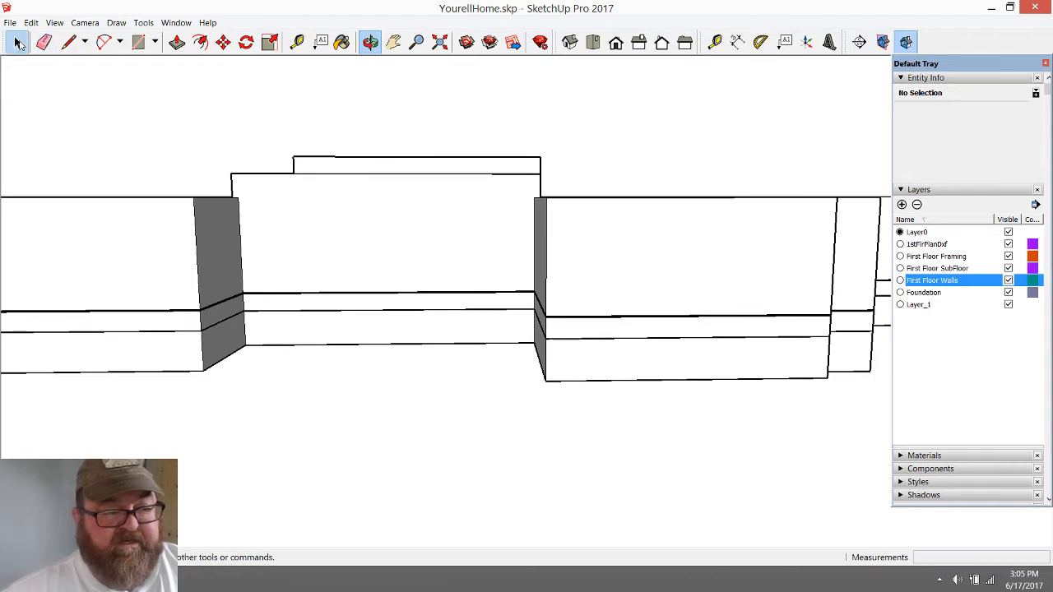
pyautogui.click(18, 42)
pyautogui.click(370, 42)
pyautogui.moveTo(344, 252); pyautogui.dragTo(370, 262)
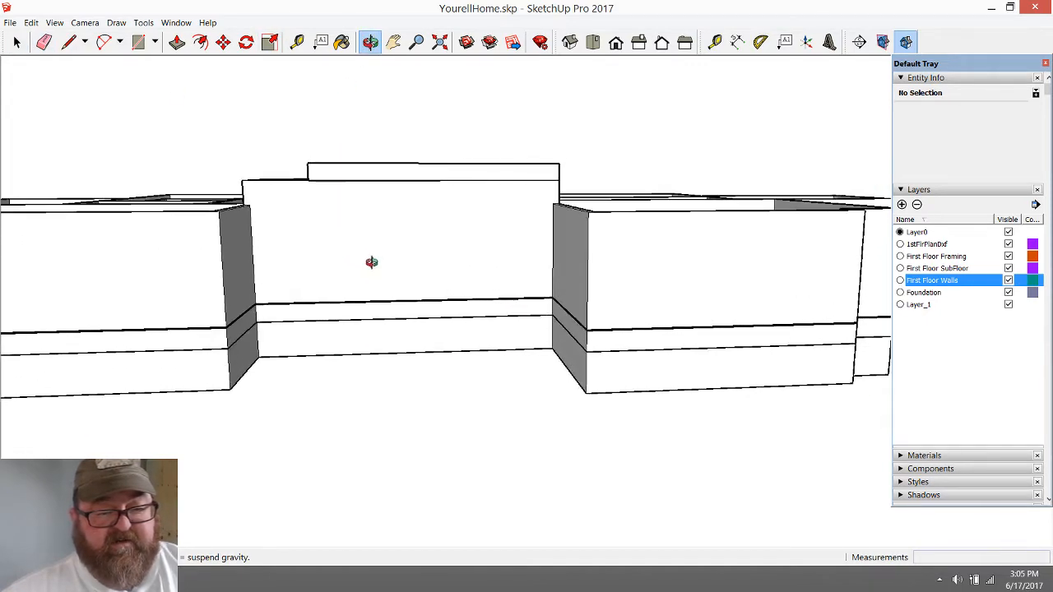
pyautogui.click(18, 42)
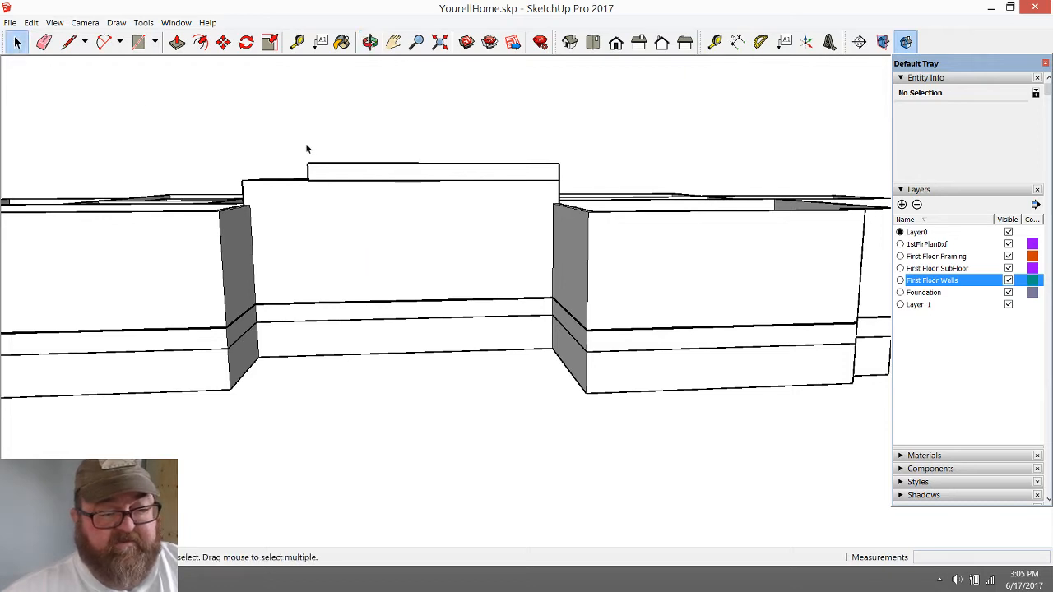
pyautogui.moveTo(296, 137); pyautogui.dragTo(571, 196)
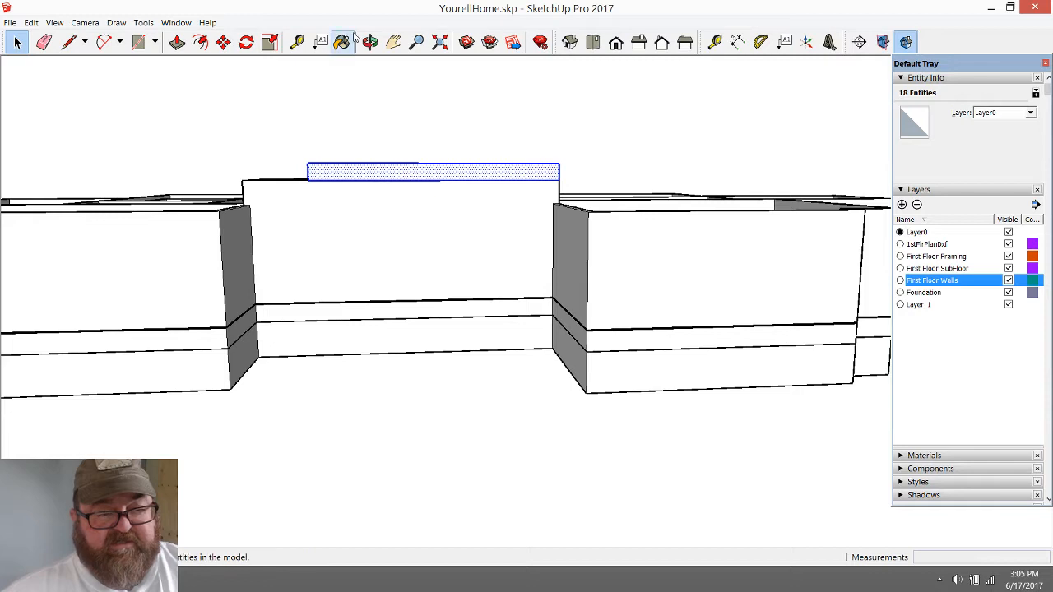
pyautogui.click(316, 218)
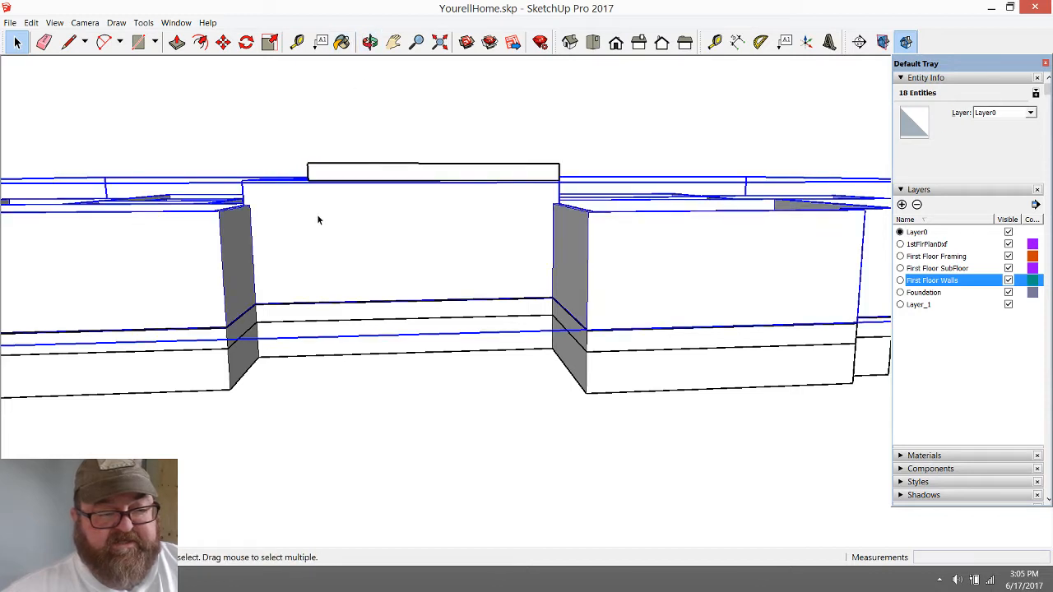
pyautogui.moveTo(283, 136); pyautogui.dragTo(586, 201)
pyautogui.click(369, 41)
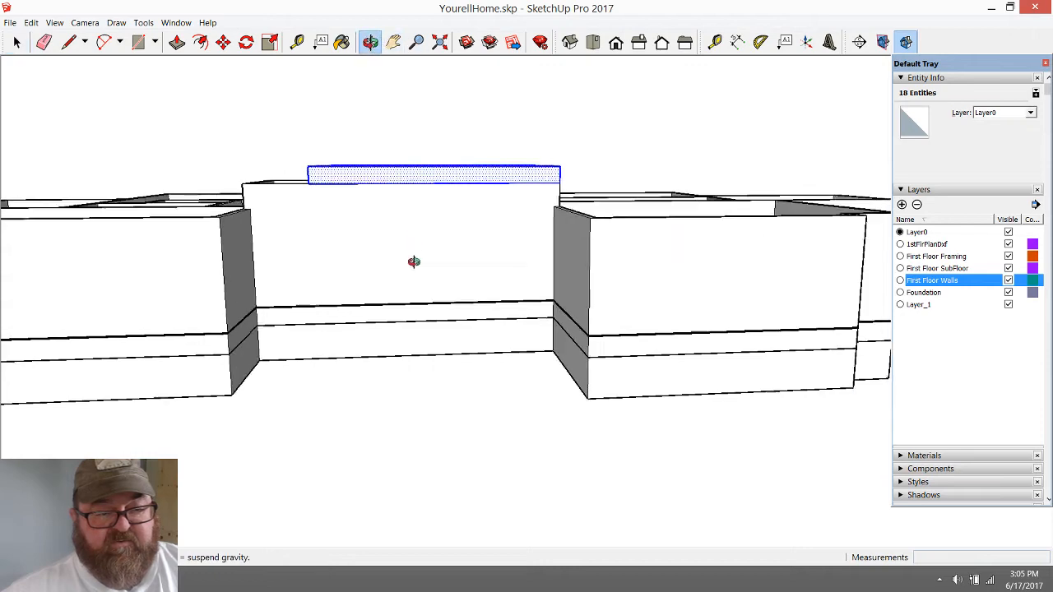
pyautogui.moveTo(412, 263); pyautogui.dragTo(379, 377)
pyautogui.click(16, 41)
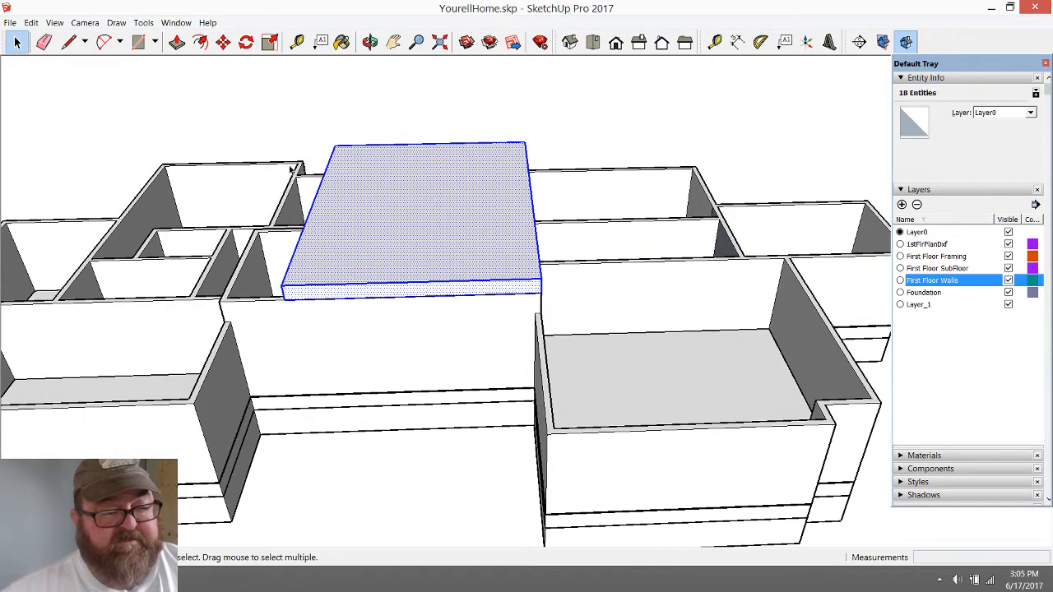
pyautogui.rightClick(347, 188)
pyautogui.click(389, 291)
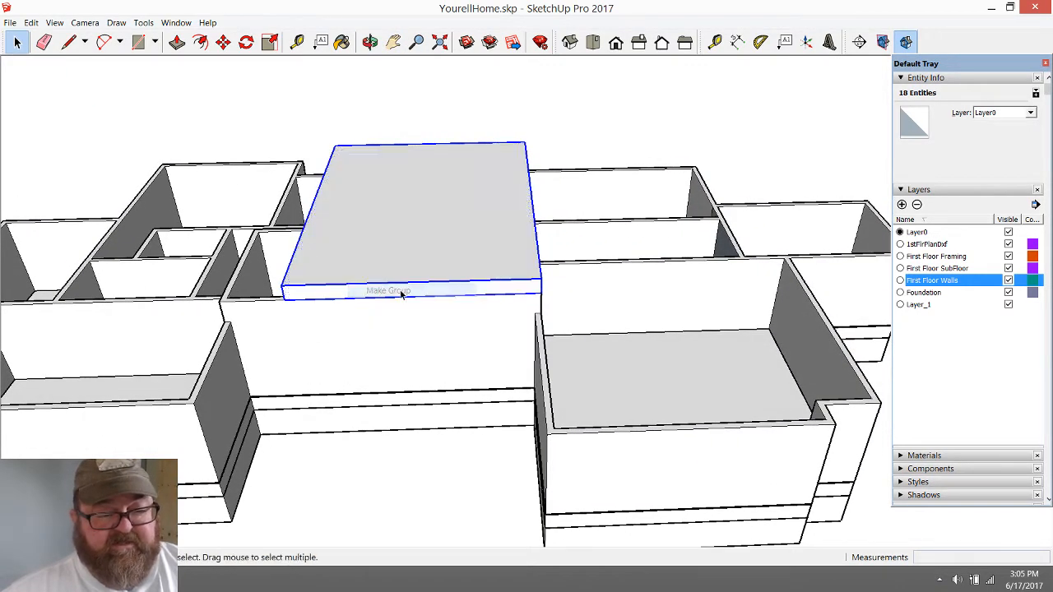
pyautogui.click(367, 133)
# Add a layer named Sec Floor Framing and assign the slab group to it
pyautogui.scroll(-3, 234, 235)
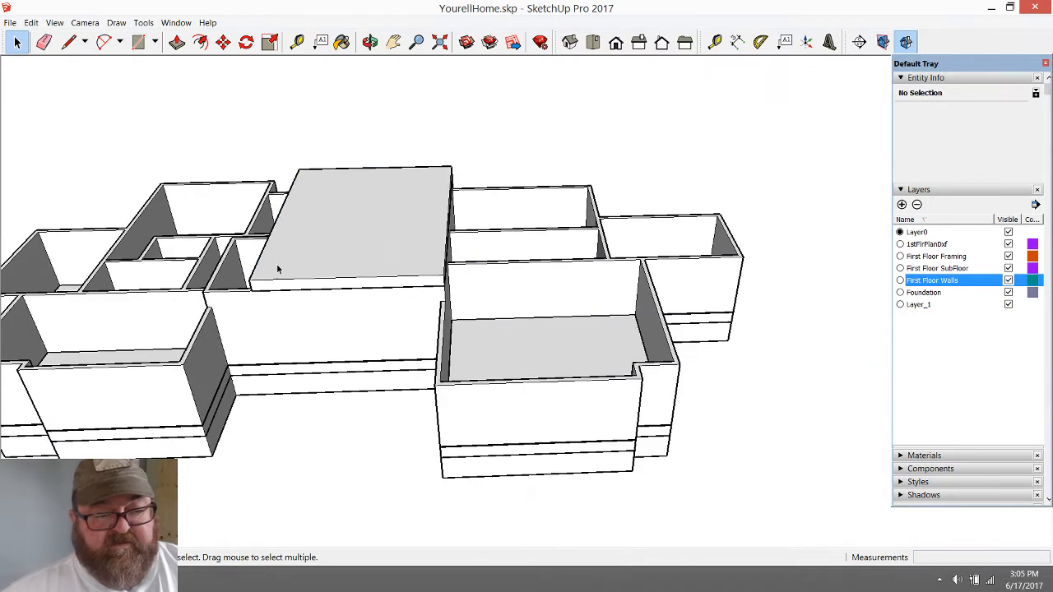
pyautogui.scroll(4, 576, 279)
pyautogui.click(302, 250)
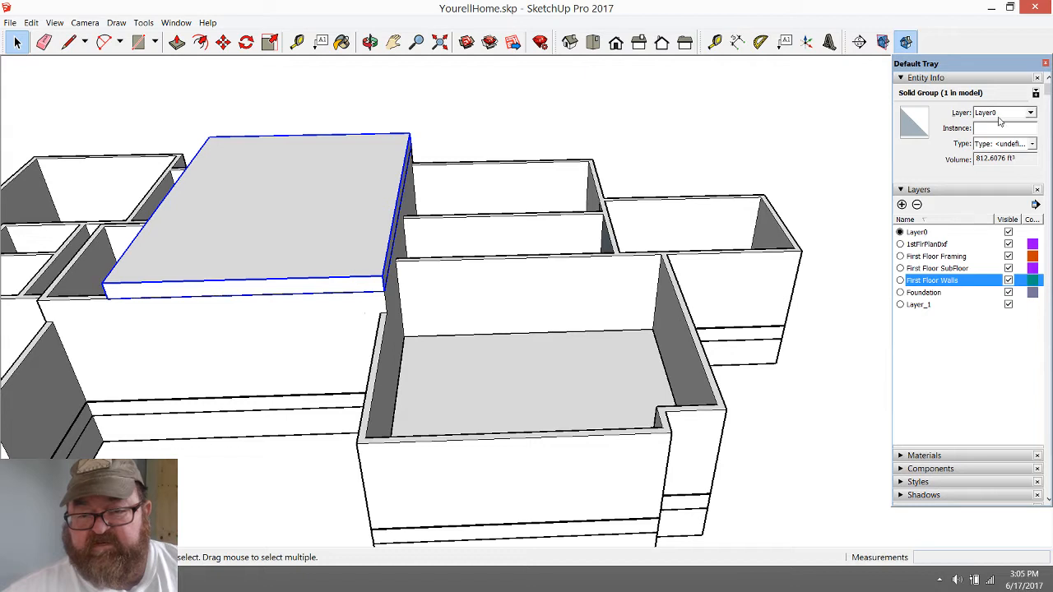
pyautogui.click(902, 204)
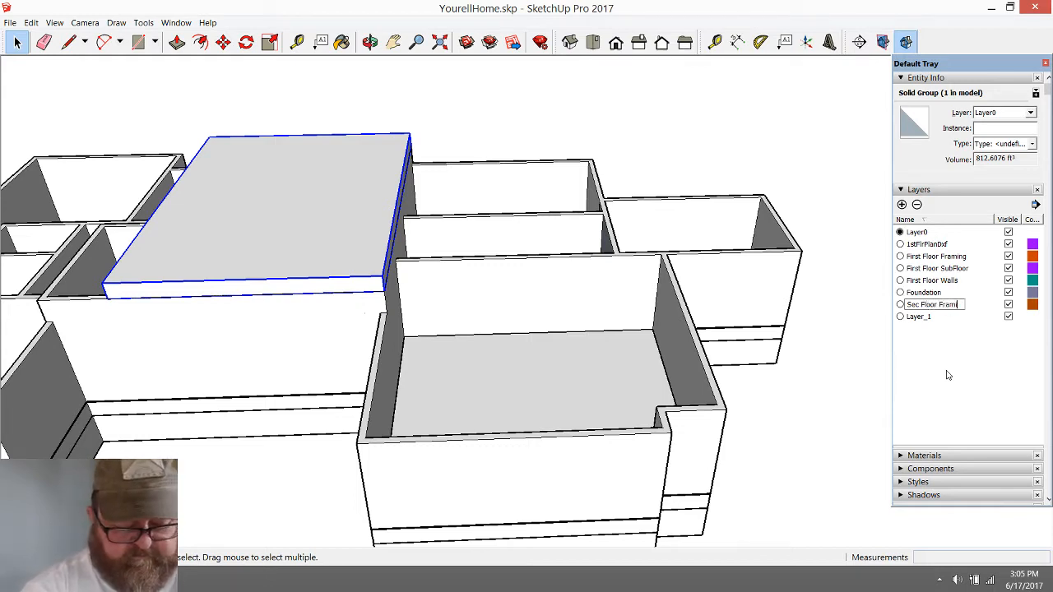
pyautogui.doubleClick(925, 293)
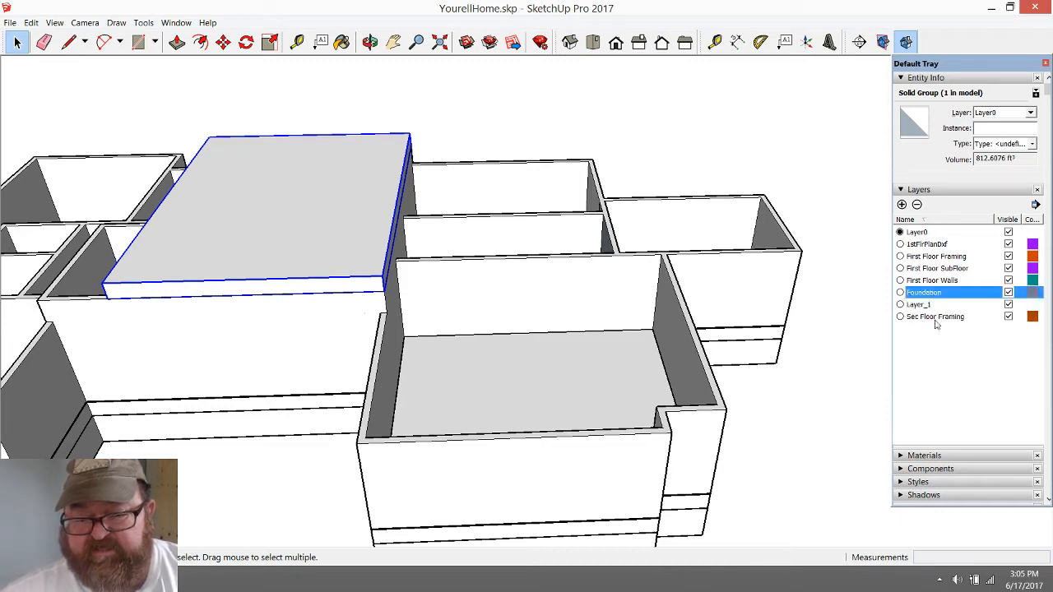
pyautogui.click(1030, 112)
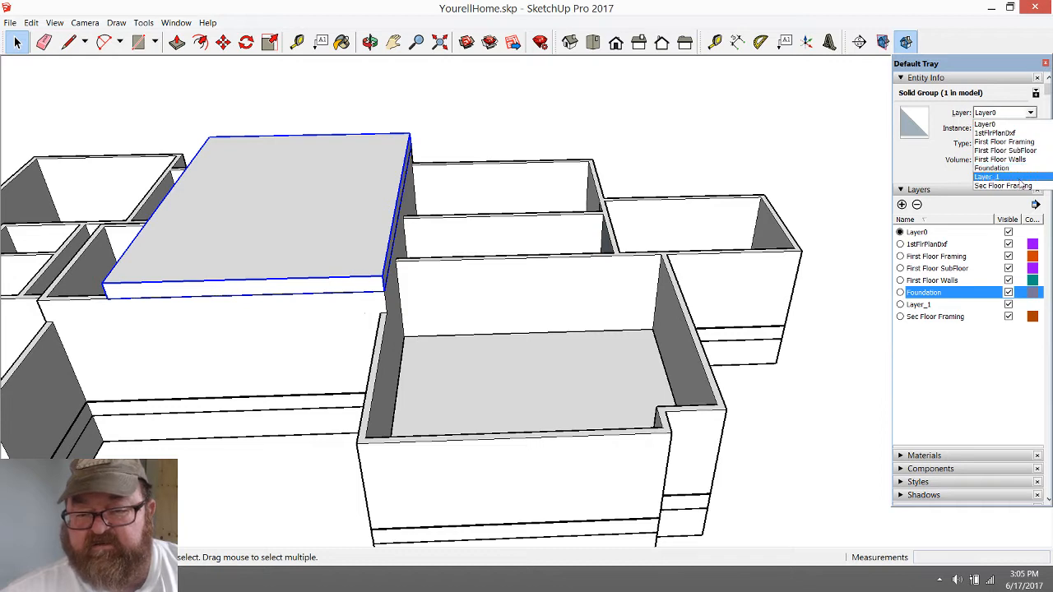
pyautogui.click(1018, 186)
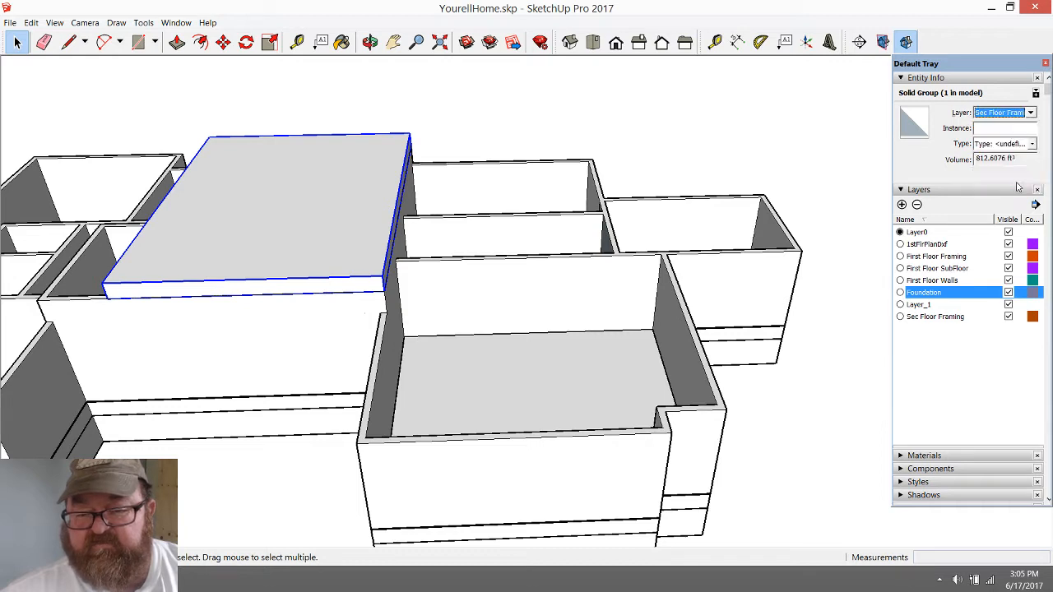
pyautogui.click(293, 263)
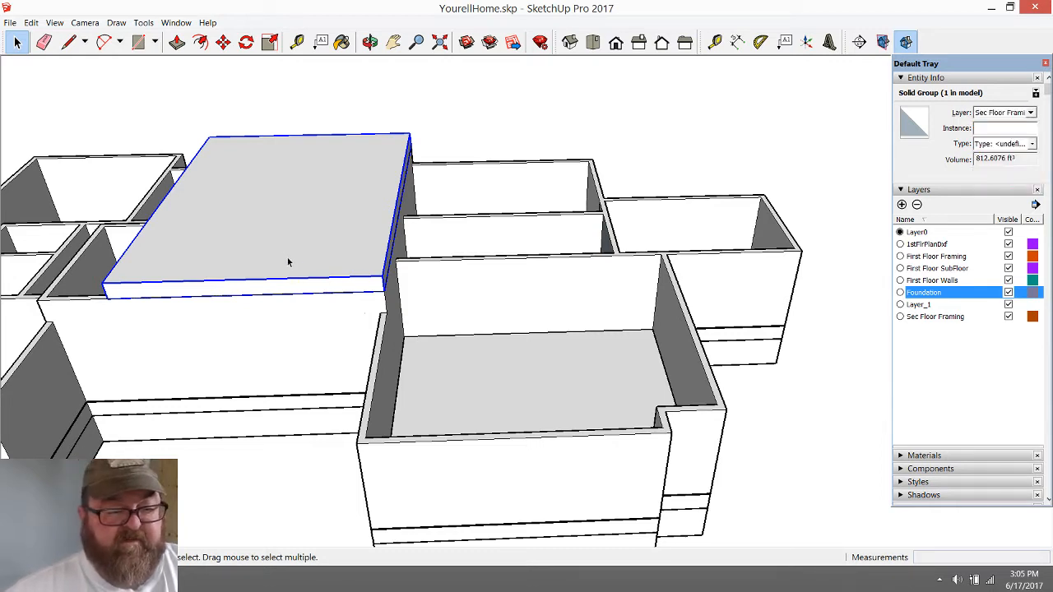
# Copy the slab group by its lower front corner onto the top outer front corner of the adjoining wing's large front room
pyautogui.click(223, 43)
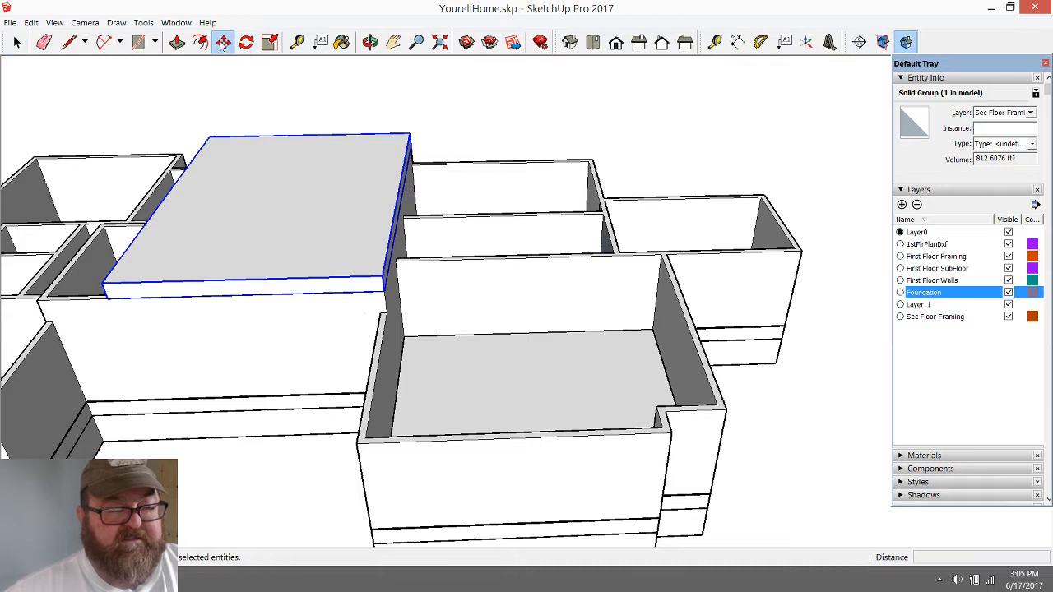
pyautogui.click(110, 300)
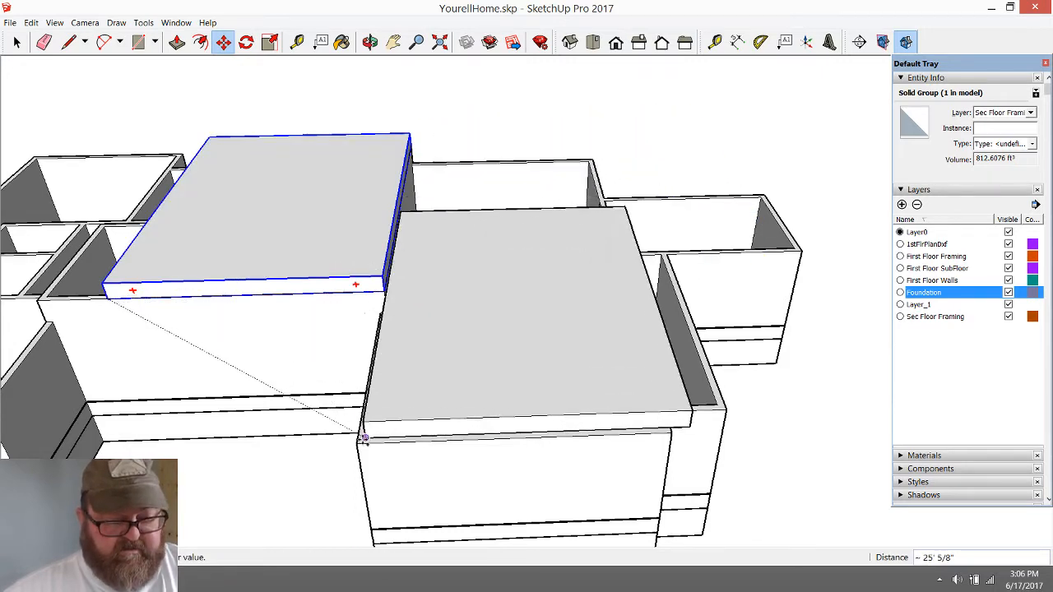
pyautogui.click(356, 443)
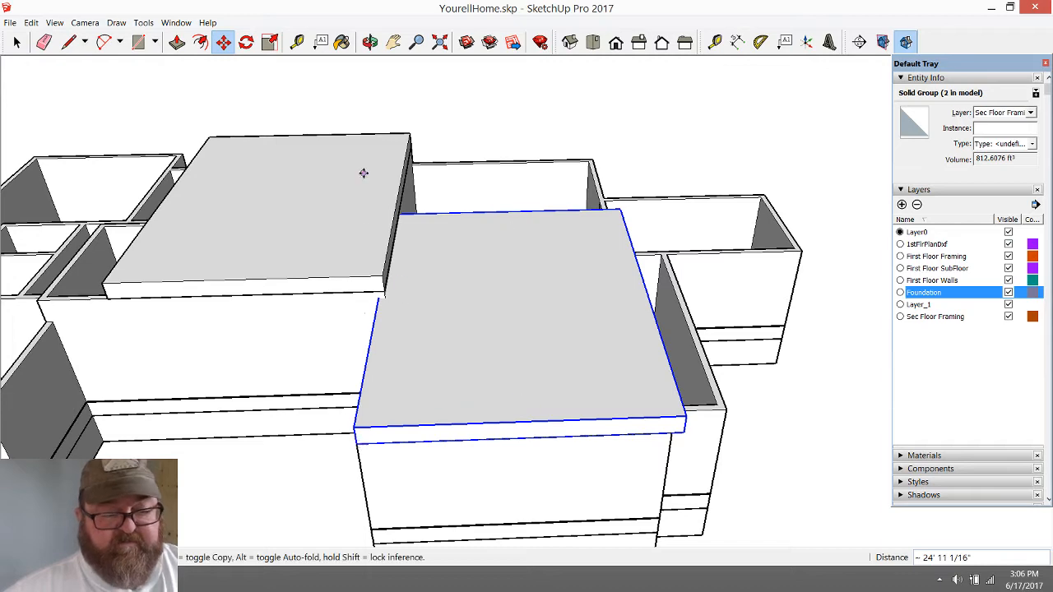
# Open the copied slab group and push-pull its rear end face out 14' 4" to the wing's rear wall
pyautogui.click(369, 41)
pyautogui.moveTo(380, 323); pyautogui.dragTo(489, 255)
pyautogui.scroll(8, 446, 299)
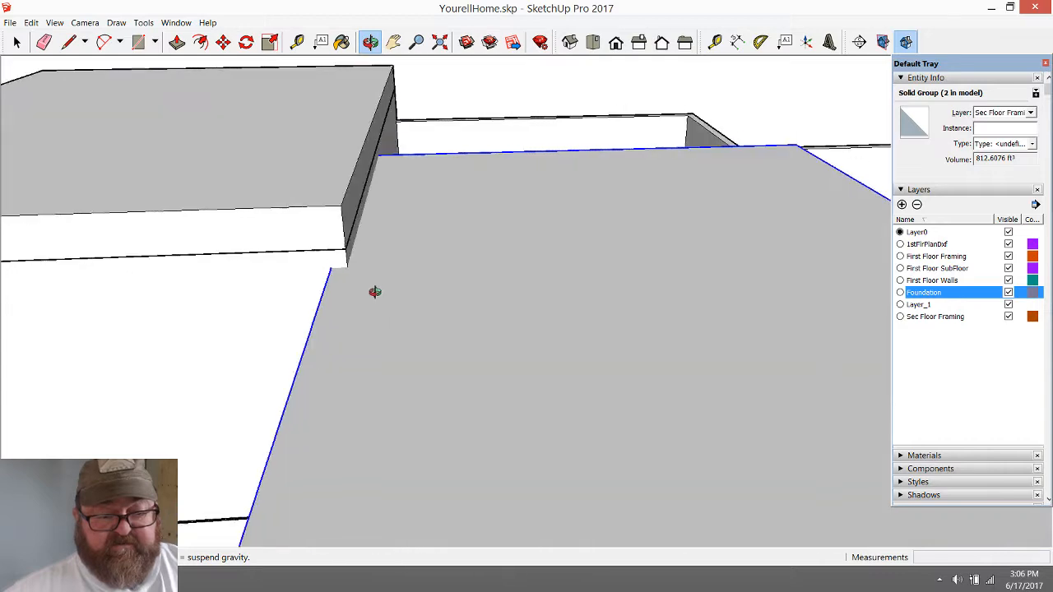
pyautogui.moveTo(374, 291); pyautogui.dragTo(272, 251)
pyautogui.moveTo(504, 278); pyautogui.dragTo(494, 275)
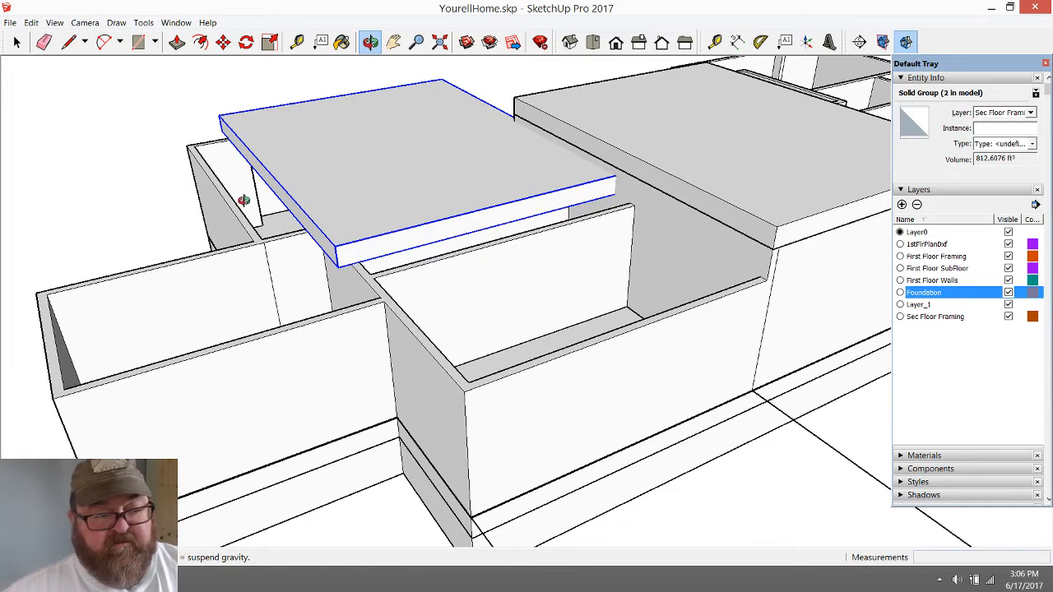
pyautogui.moveTo(244, 200); pyautogui.dragTo(453, 259)
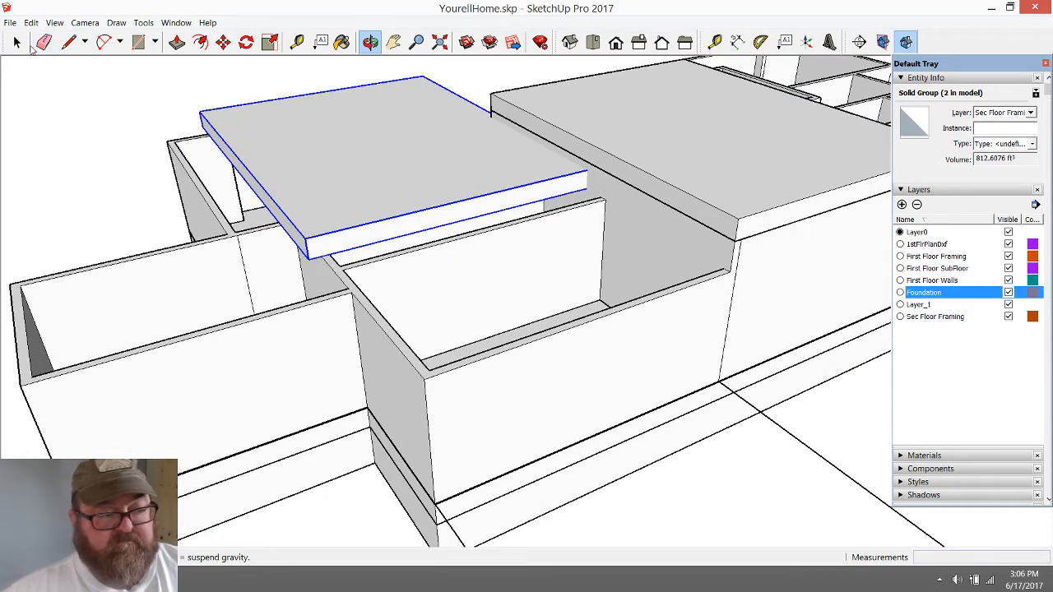
pyautogui.click(177, 41)
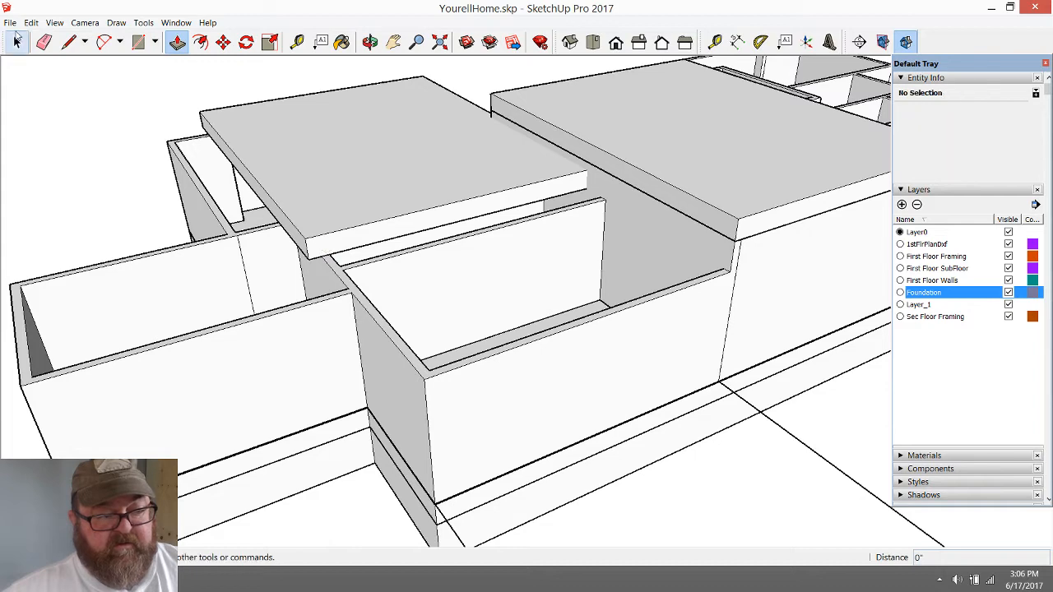
pyautogui.click(17, 41)
pyautogui.doubleClick(370, 150)
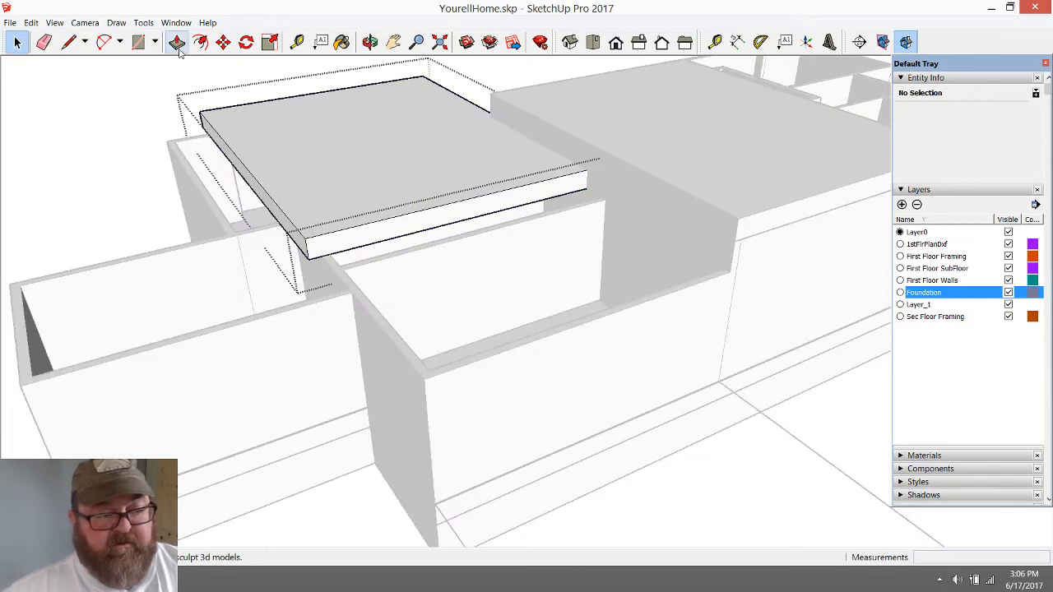
pyautogui.press('p')
pyautogui.click(395, 228)
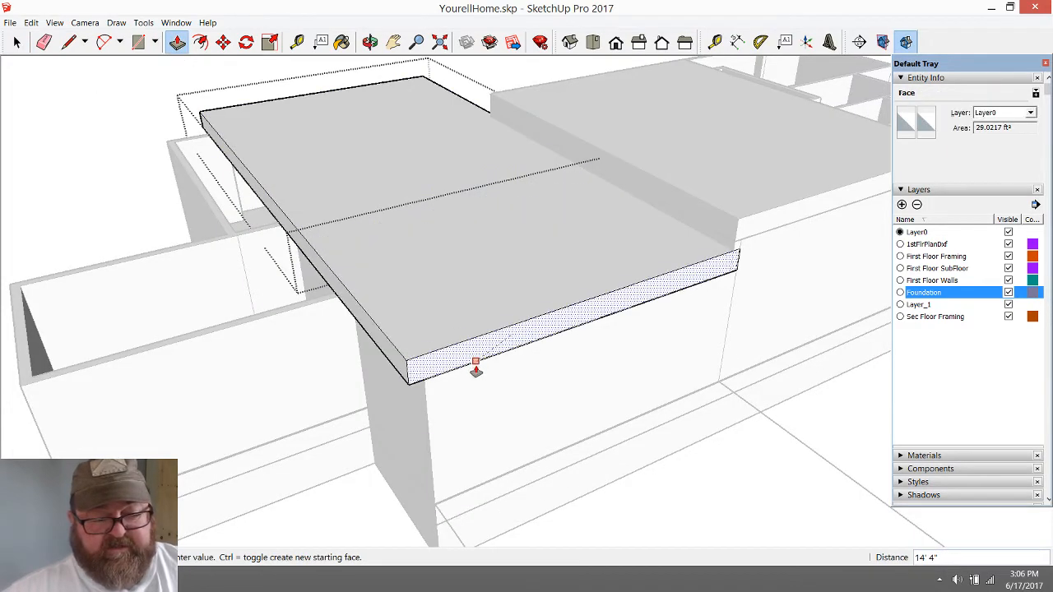
pyautogui.click(476, 374)
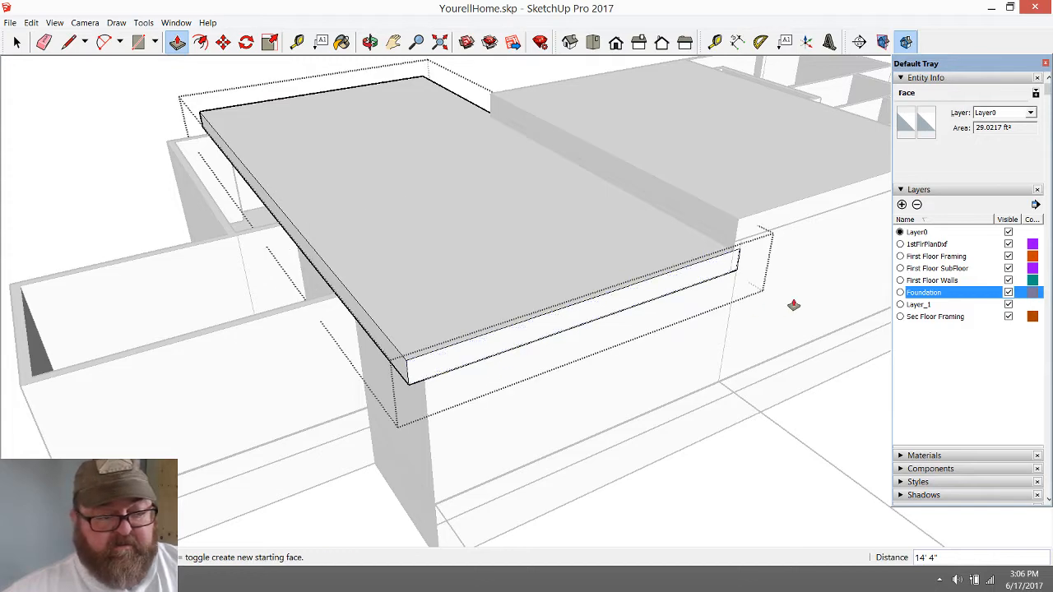
# Push-pull the copied slab's long outer side face 15' 3 1/2" outward, away from the central block, over the end rooms
pyautogui.scroll(-2, 794, 306)
pyautogui.scroll(2, 432, 320)
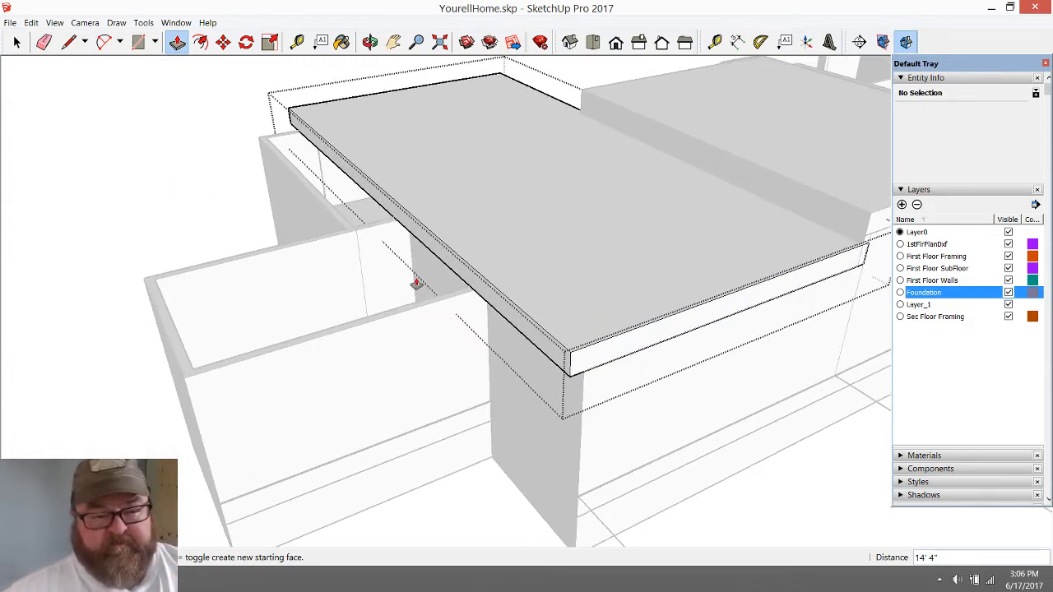
pyautogui.click(435, 245)
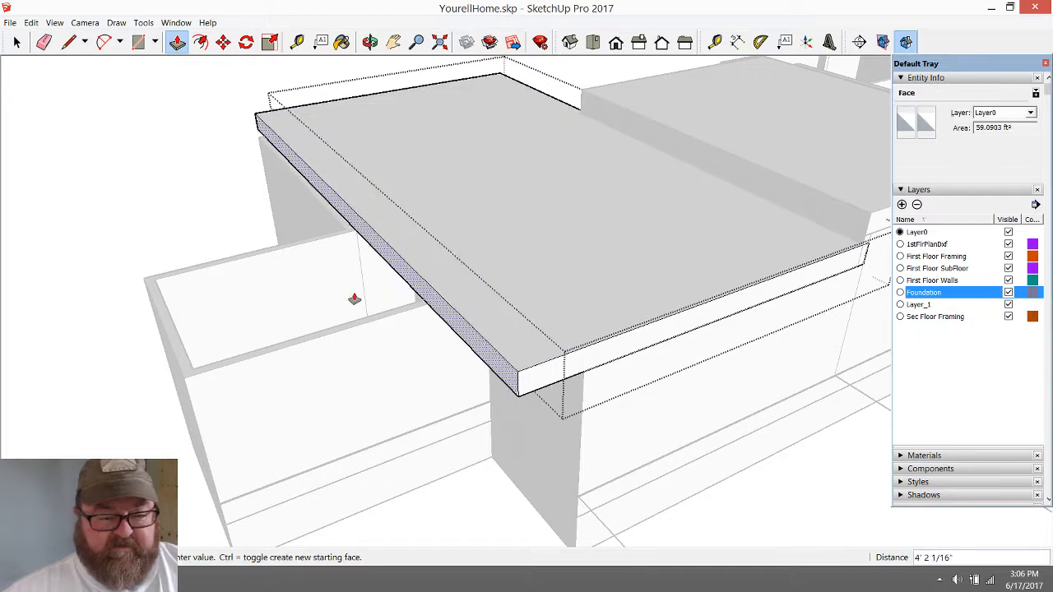
pyautogui.click(187, 386)
pyautogui.scroll(-3, 204, 411)
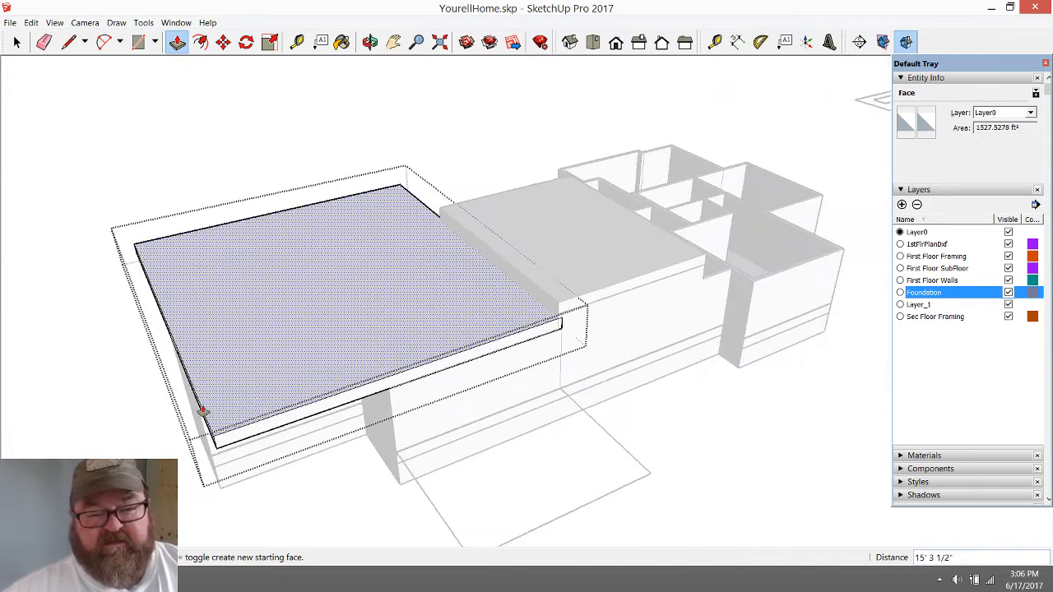
pyautogui.scroll(-3, 203, 411)
# Examine the first-floor plan drawing around the garage, kitchen and adjoining rooms, and compare it with the overall layout
pyautogui.click(370, 41)
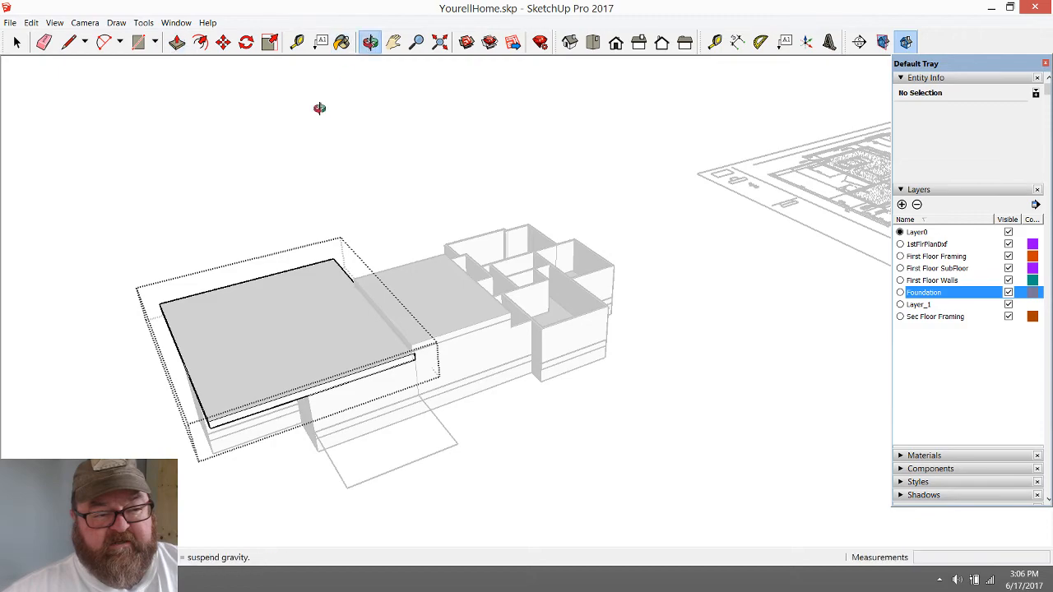
pyautogui.moveTo(319, 108)
pyautogui.mouseDown()
pyautogui.moveTo(512, 406)
pyautogui.moveTo(952, 381)
pyautogui.moveTo(776, 419)
pyautogui.moveTo(273, 239)
pyautogui.mouseUp()
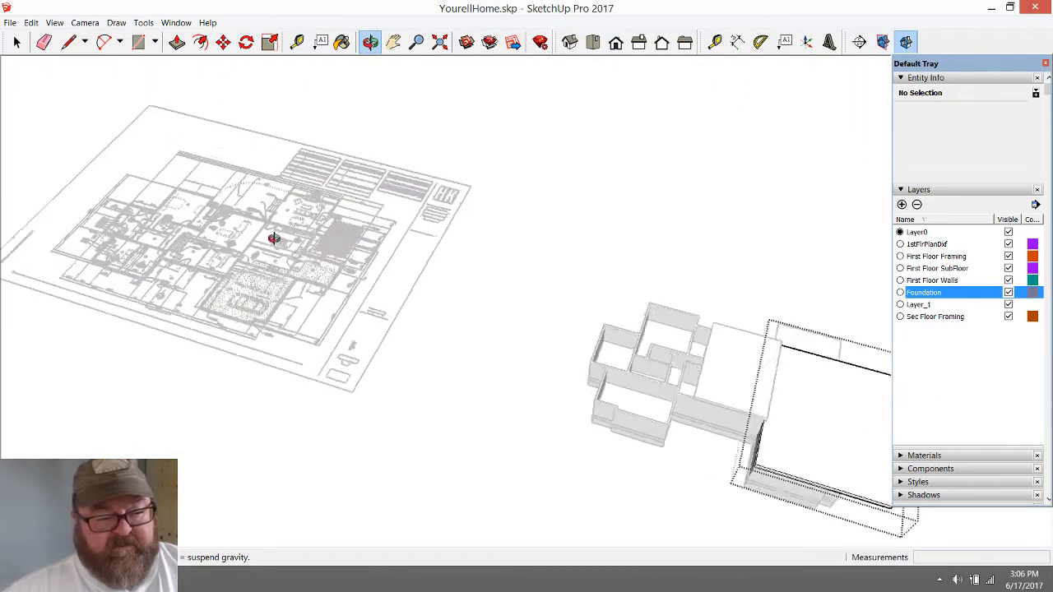
pyautogui.scroll(10, 274, 239)
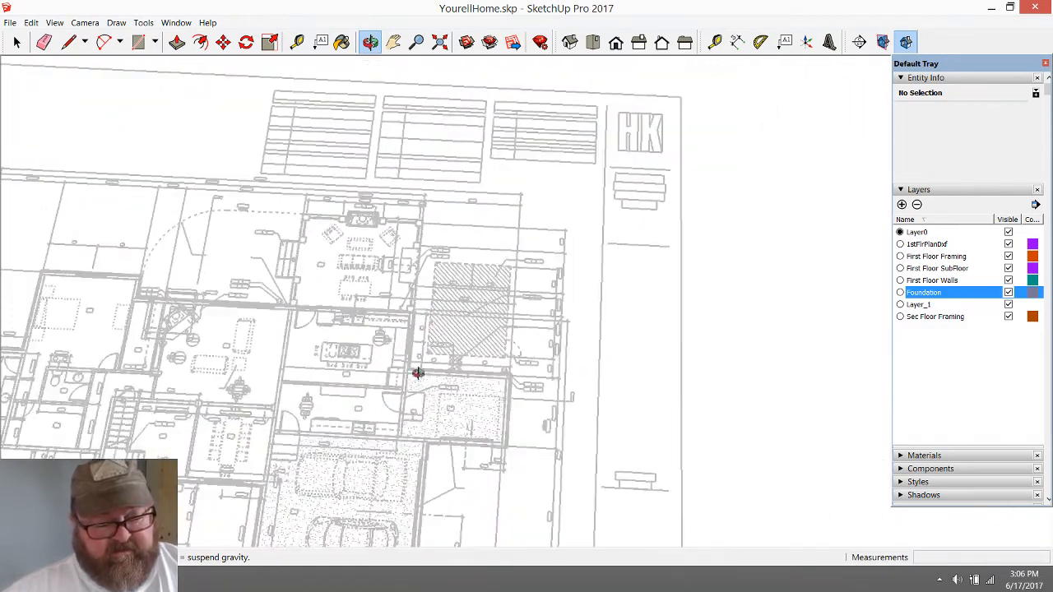
pyautogui.scroll(4, 418, 372)
pyautogui.moveTo(460, 386); pyautogui.dragTo(330, 488)
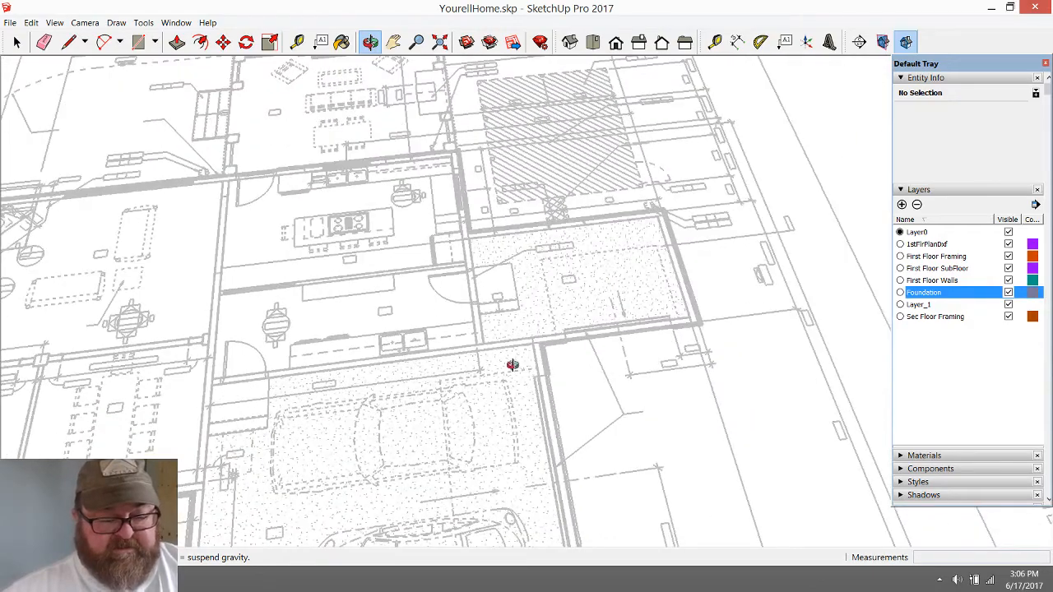
pyautogui.scroll(-5, 513, 364)
pyautogui.scroll(6, 482, 402)
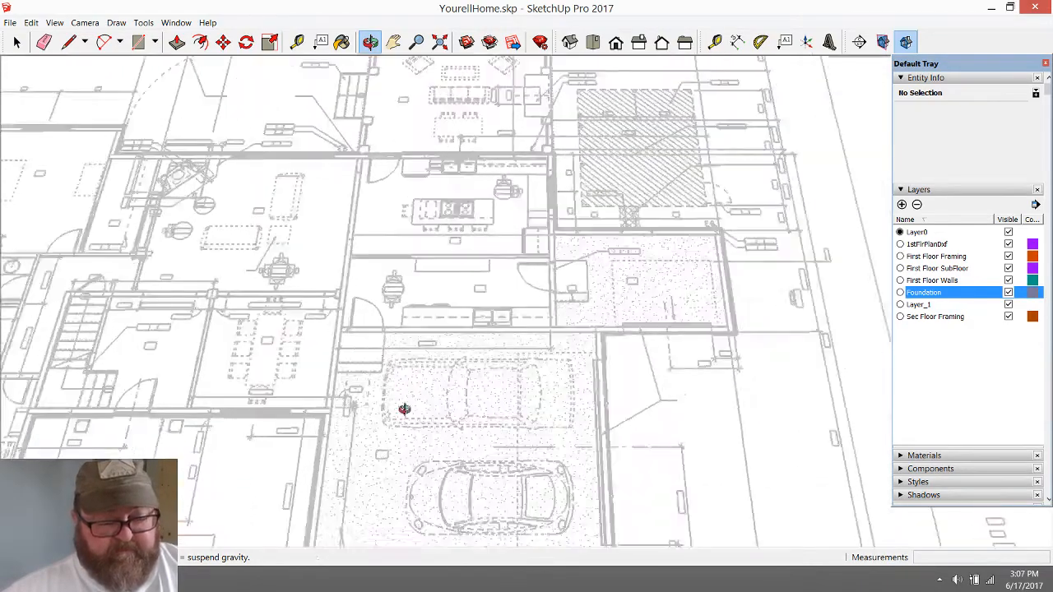
pyautogui.scroll(2, 404, 408)
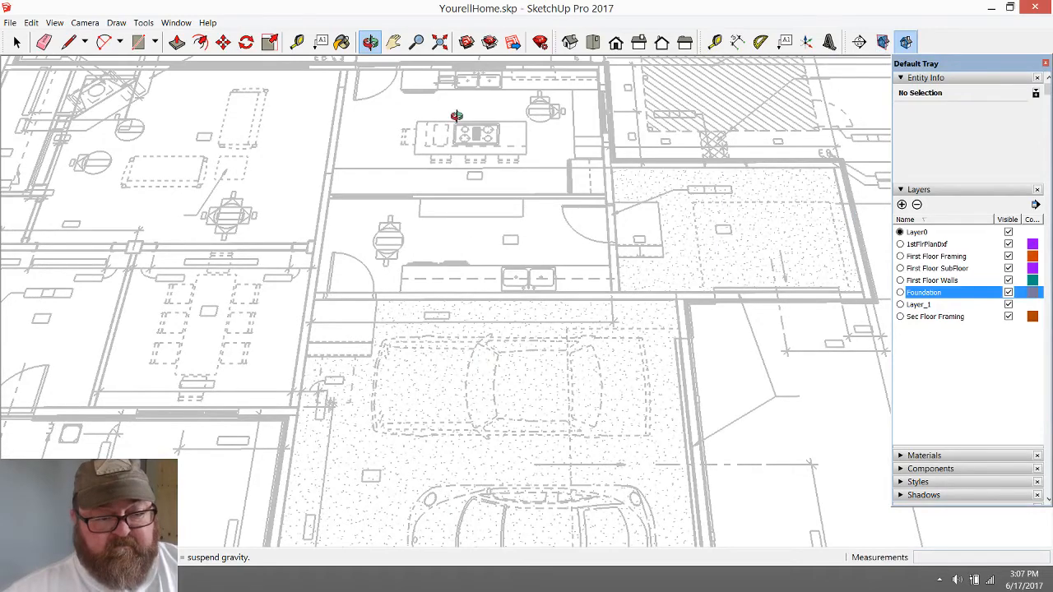
pyautogui.scroll(-2, 483, 423)
pyautogui.scroll(-3, 478, 367)
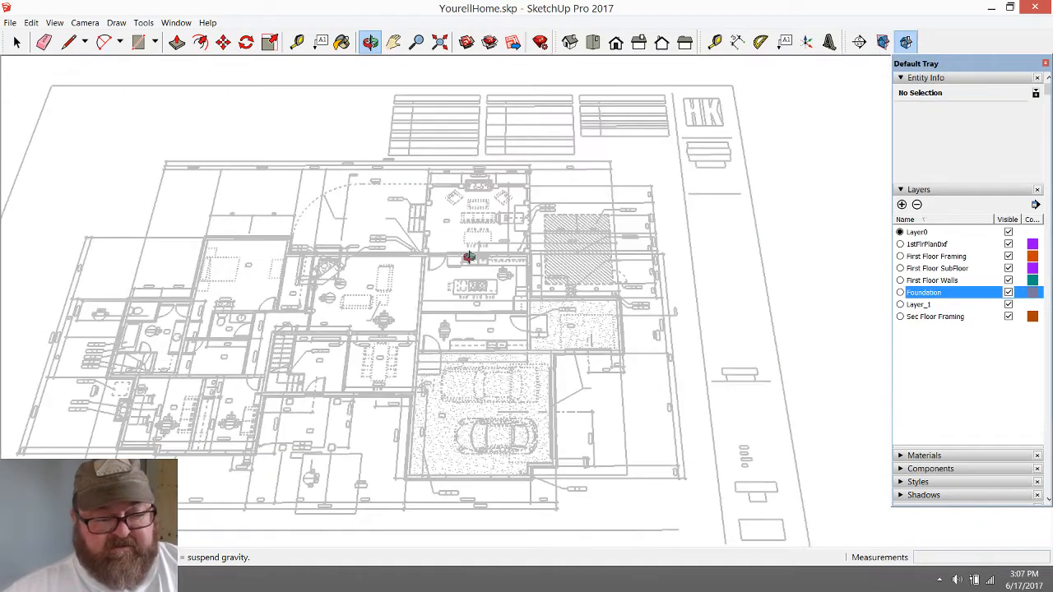
# Split the wing slab's side face vertically at the recessed room's wall corner and push the overhanging section in 9' 4" to the wall
pyautogui.scroll(-6, 240, 318)
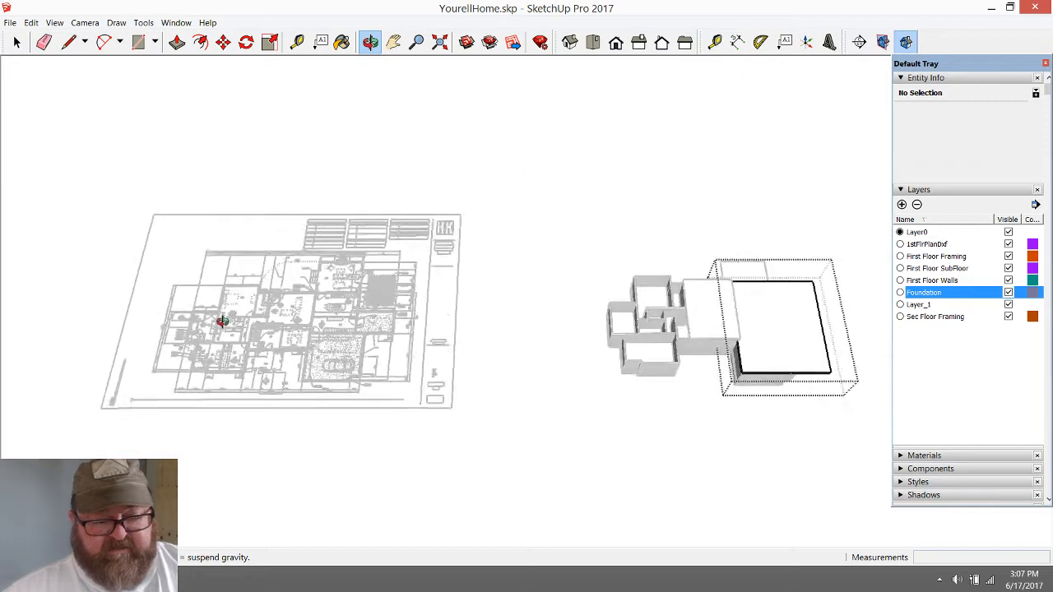
pyautogui.scroll(3, 485, 341)
pyautogui.scroll(3, 485, 341)
pyautogui.moveTo(482, 343); pyautogui.dragTo(291, 197)
pyautogui.scroll(4, 531, 257)
pyautogui.click(68, 42)
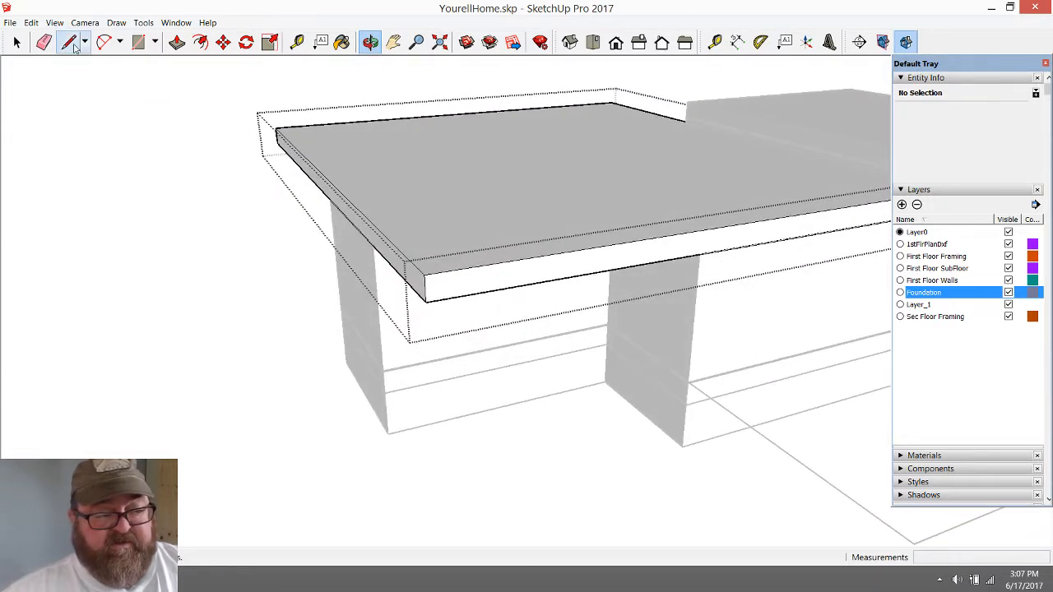
pyautogui.click(700, 253)
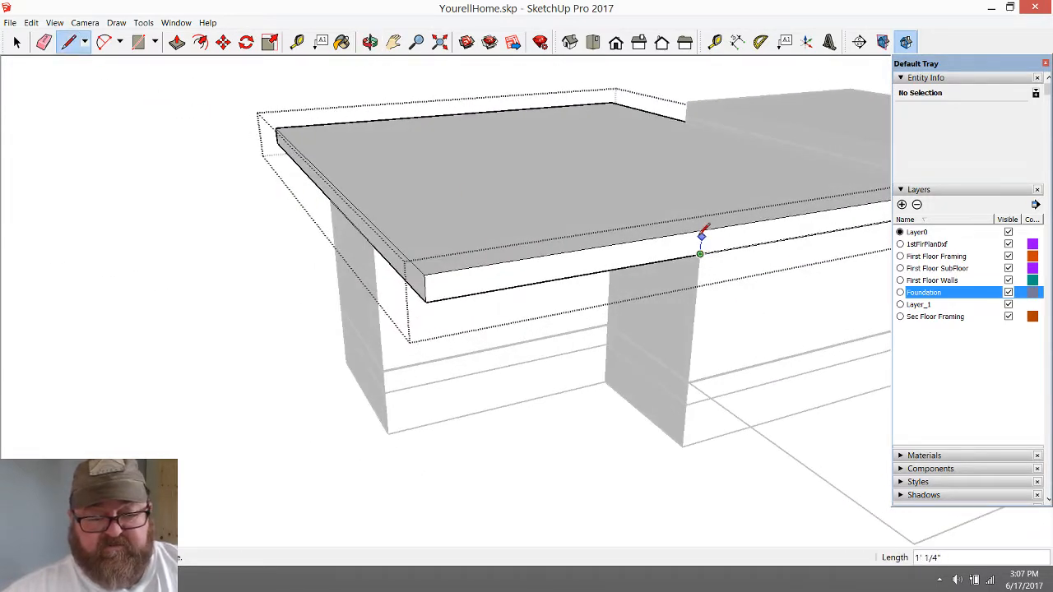
pyautogui.click(701, 229)
pyautogui.click(177, 41)
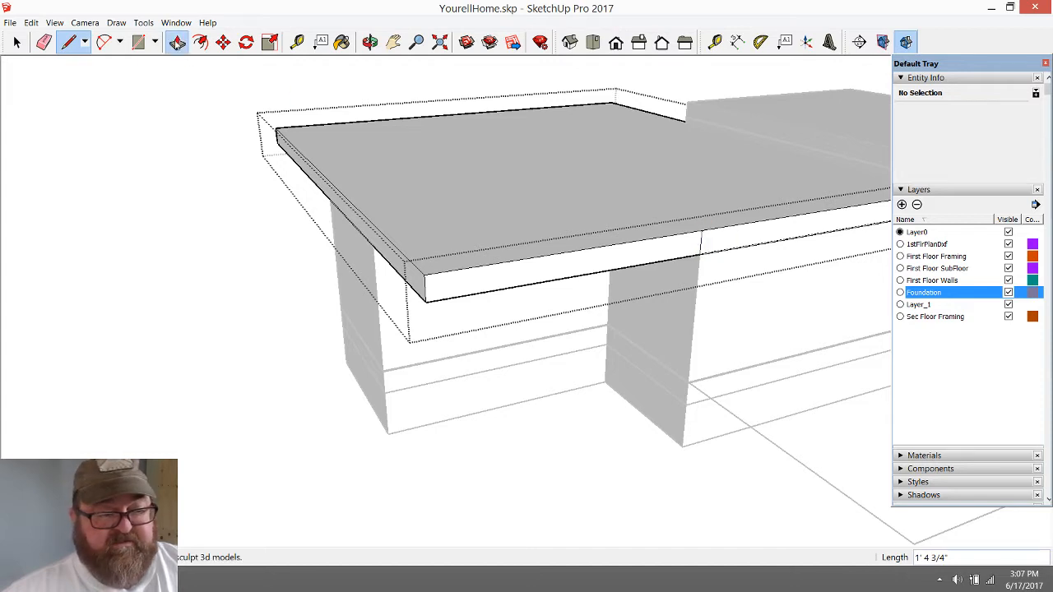
pyautogui.click(522, 289)
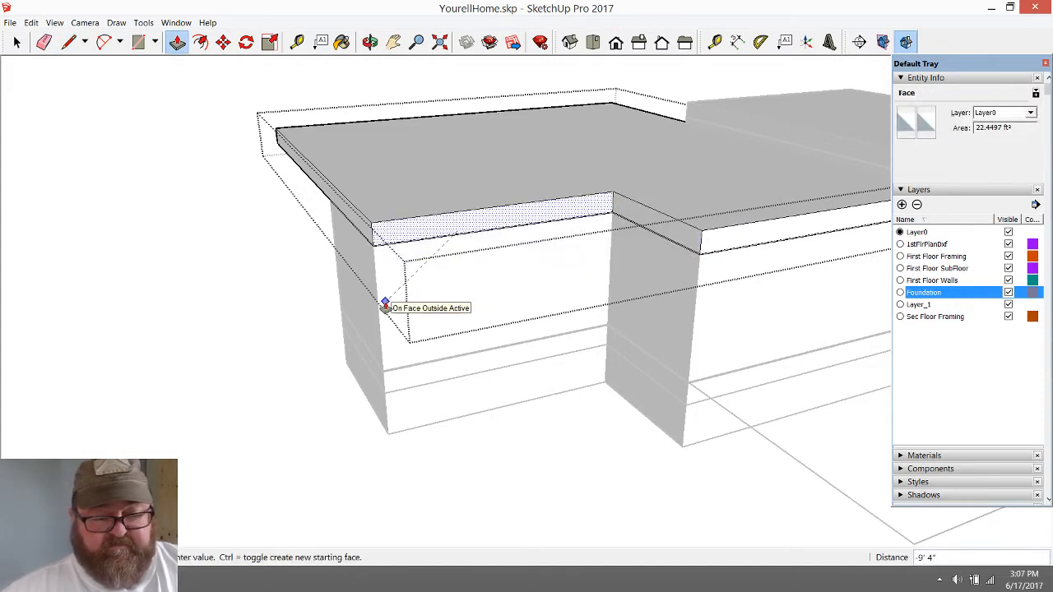
pyautogui.click(387, 308)
# Split the slab's end face vertically at the small wall jog and push the overhanging section in 2' flush with the wall
pyautogui.click(371, 42)
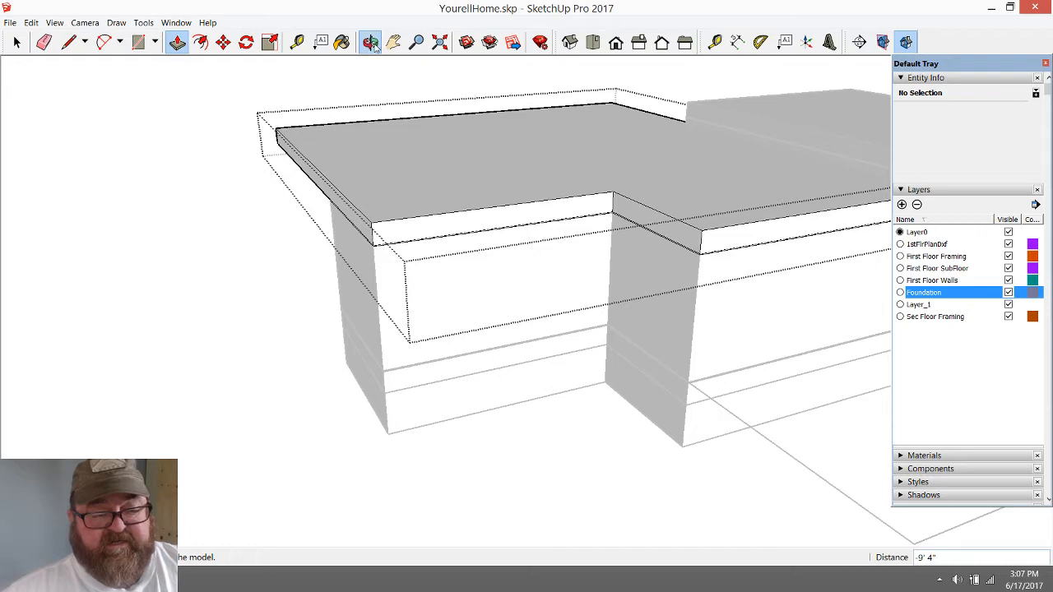
pyautogui.moveTo(628, 239); pyautogui.dragTo(668, 257)
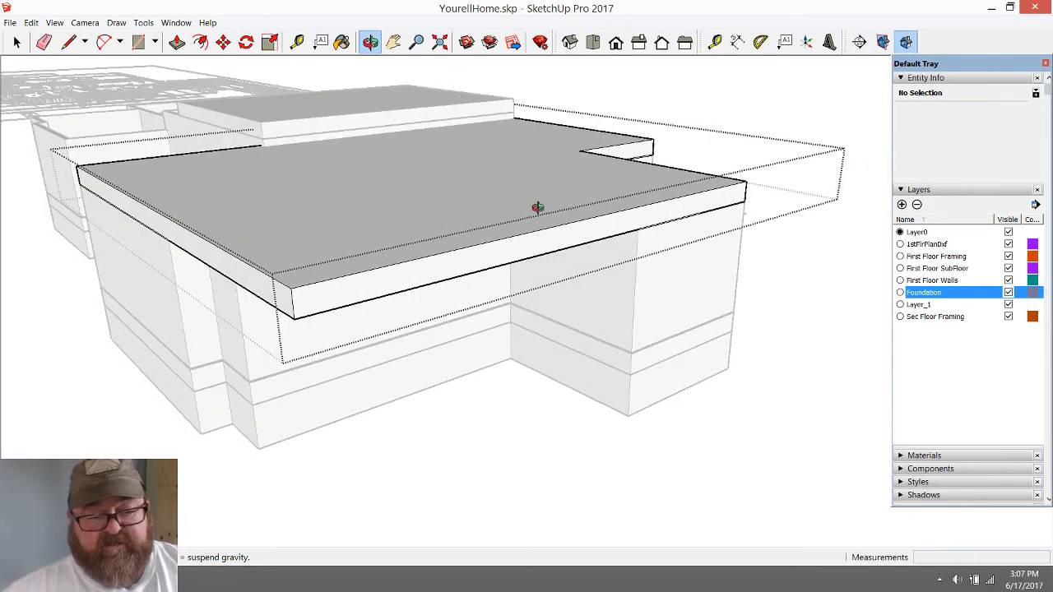
pyautogui.moveTo(283, 299); pyautogui.dragTo(454, 269)
pyautogui.click(67, 44)
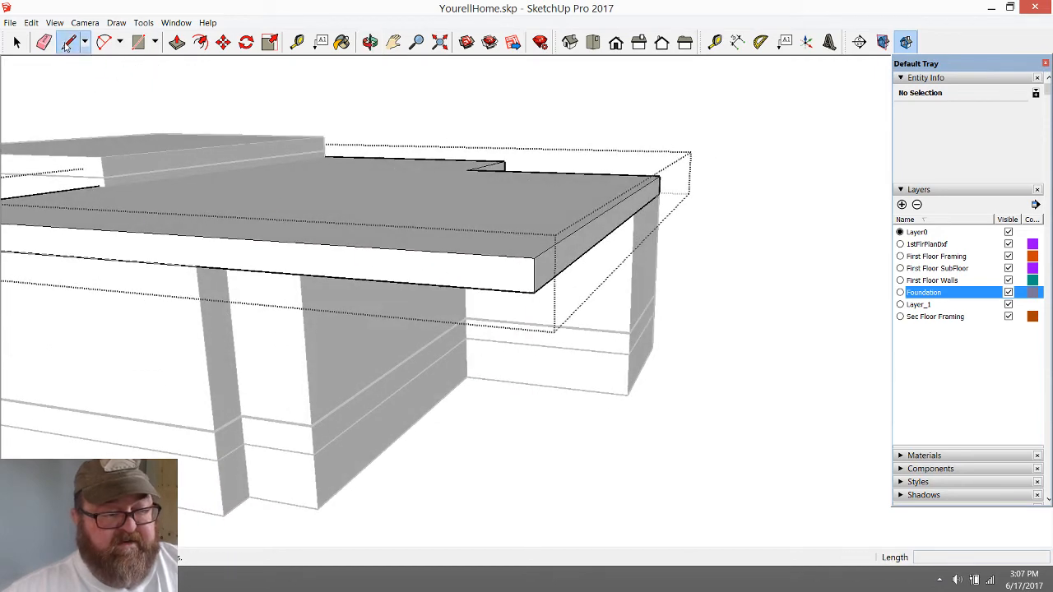
pyautogui.click(196, 266)
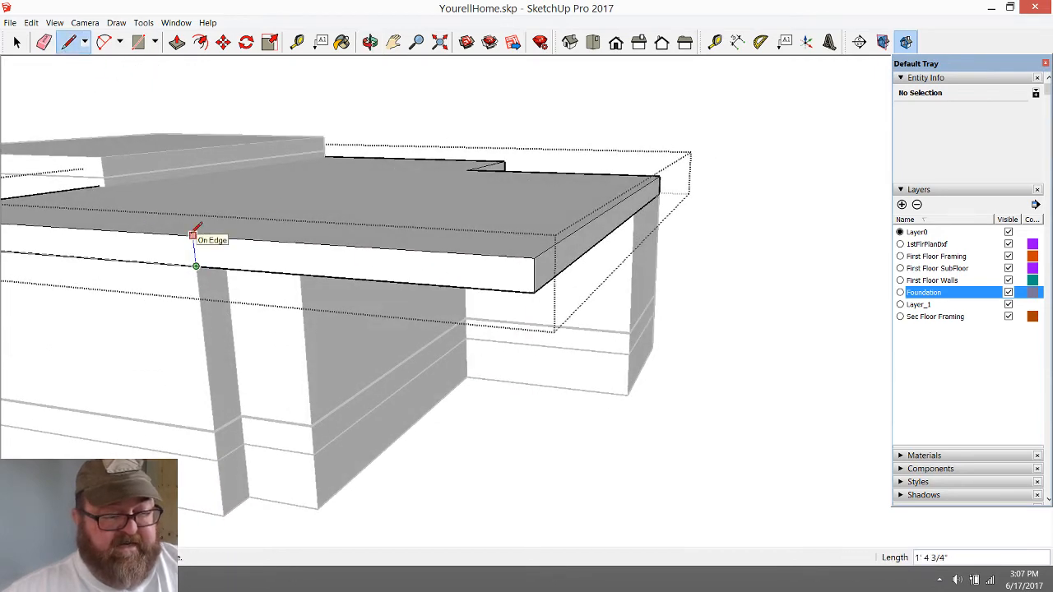
pyautogui.click(192, 236)
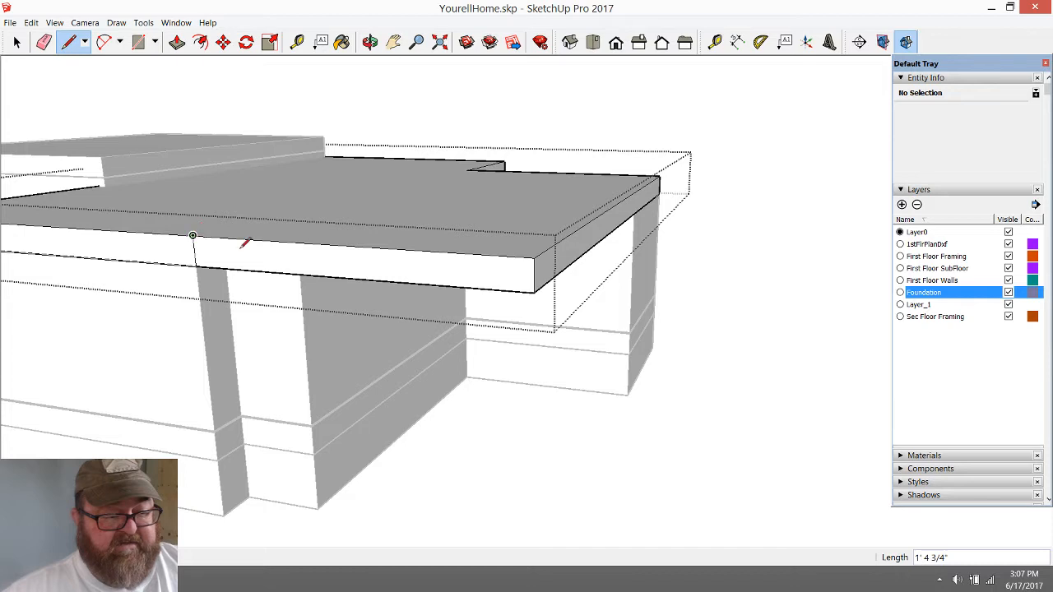
pyautogui.click(171, 45)
pyautogui.click(205, 263)
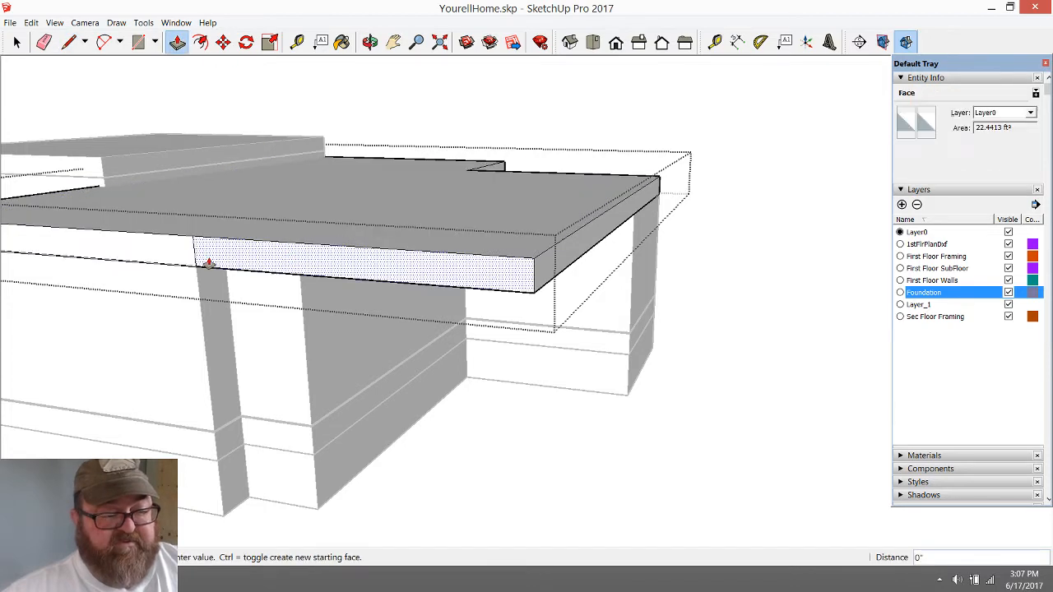
pyautogui.click(265, 294)
# Split the slab's remaining overhanging face at the projecting room's corner and push the overhanging section in 12' to the recessed wall
pyautogui.press('l')
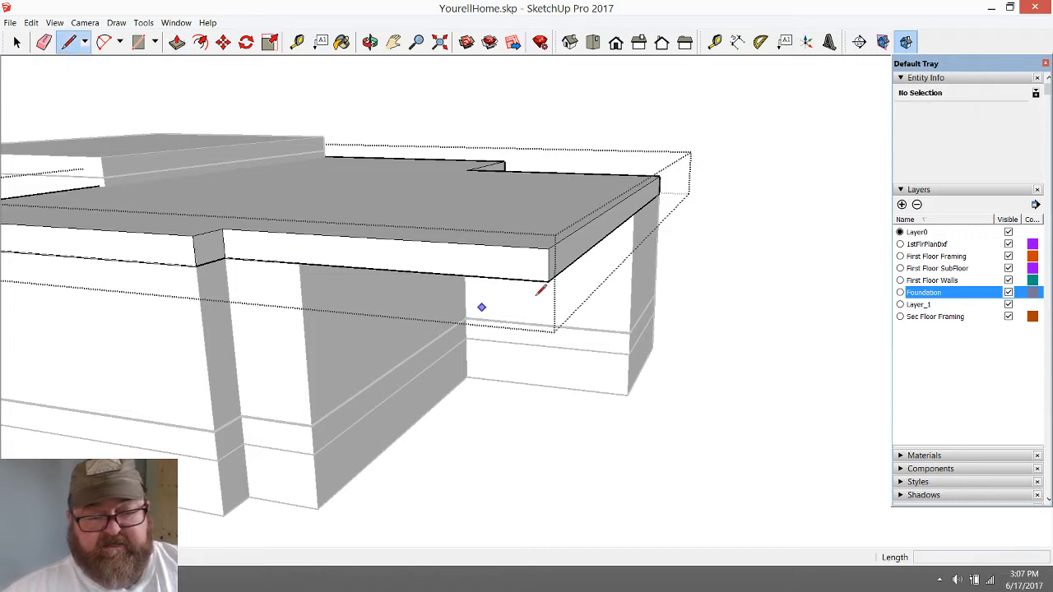
pyautogui.click(369, 41)
pyautogui.moveTo(508, 174); pyautogui.dragTo(416, 234)
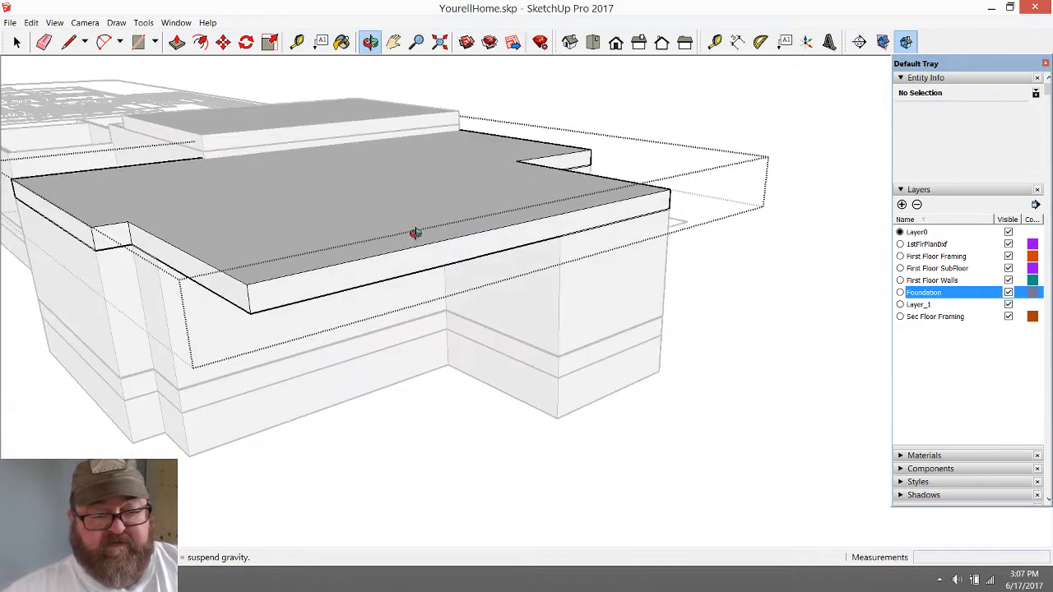
pyautogui.click(71, 42)
pyautogui.click(560, 236)
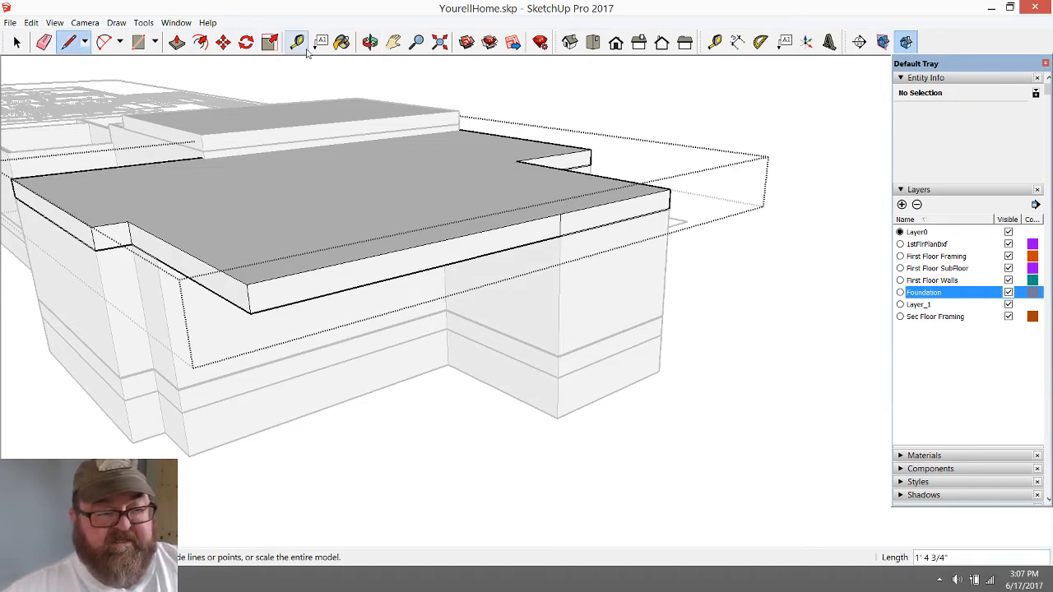
pyautogui.click(176, 42)
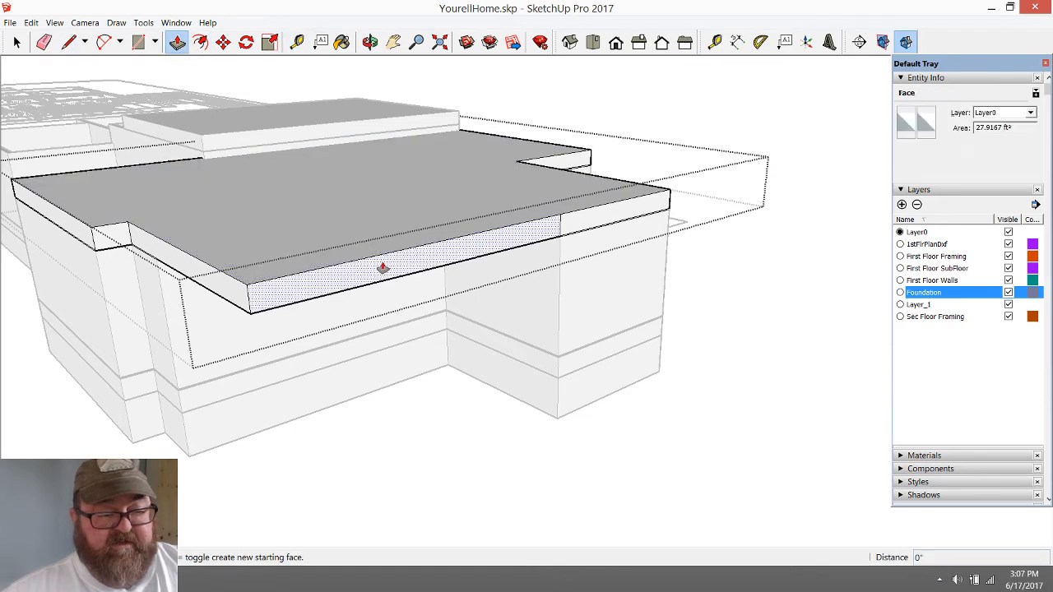
pyautogui.click(380, 266)
pyautogui.click(250, 288)
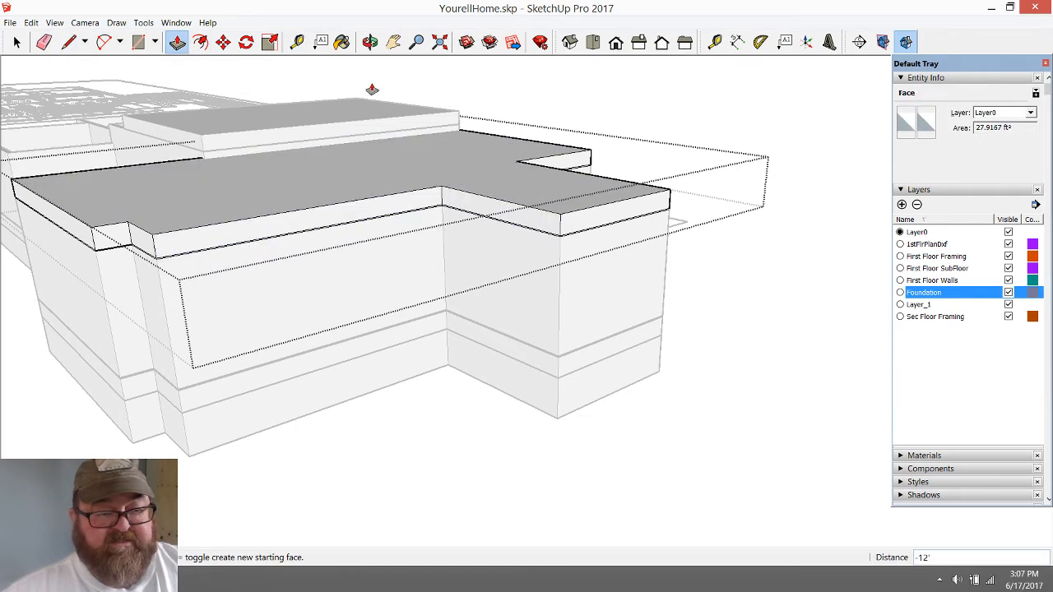
# Close the trimmed slab group and copy the central block's slab by its lower corner onto the opposite wing's top outer wall corner
pyautogui.click(369, 42)
pyautogui.moveTo(477, 213); pyautogui.dragTo(599, 194)
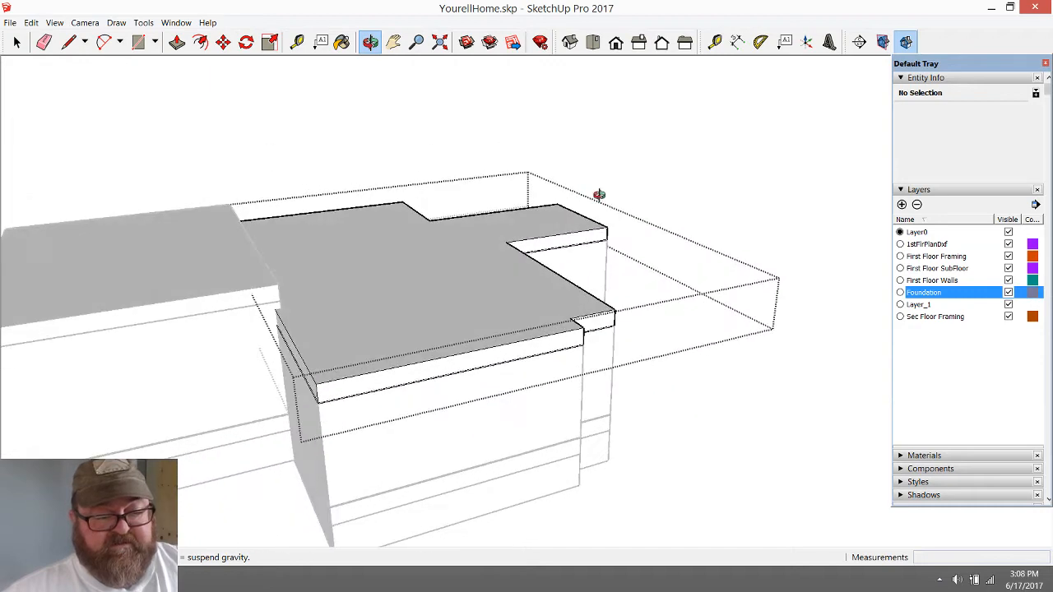
pyautogui.scroll(-10, 505, 362)
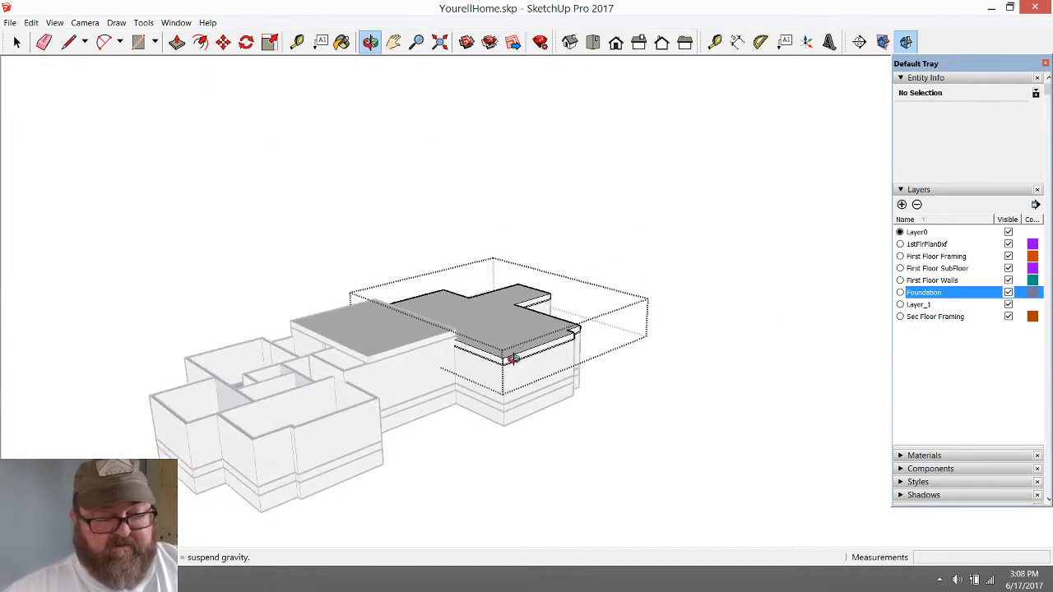
pyautogui.scroll(5, 269, 435)
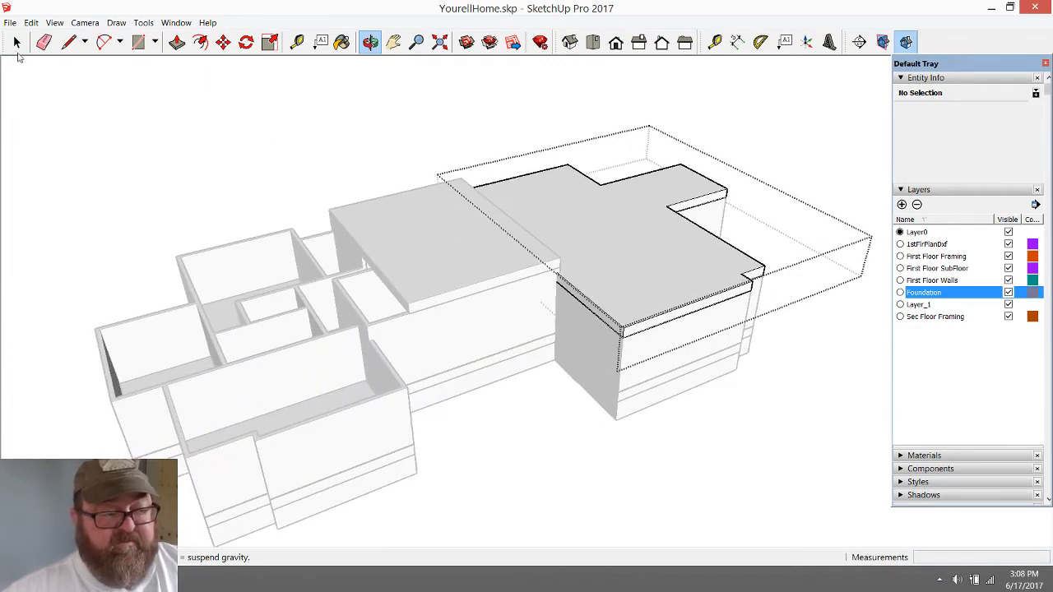
pyautogui.click(16, 43)
pyautogui.scroll(3, 416, 258)
pyautogui.click(416, 258)
pyautogui.scroll(2, 488, 339)
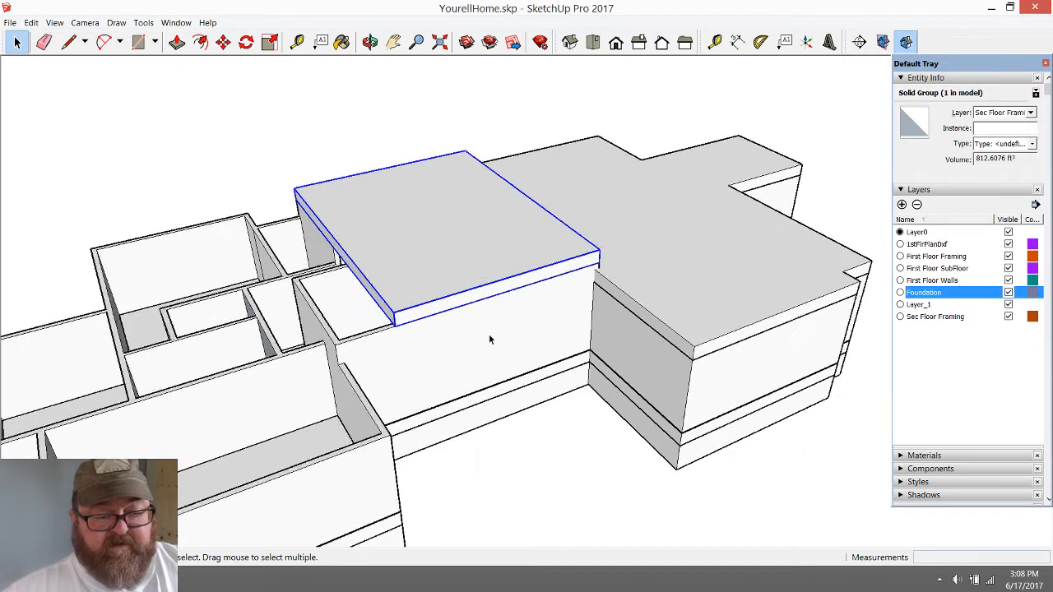
pyautogui.scroll(1, 489, 337)
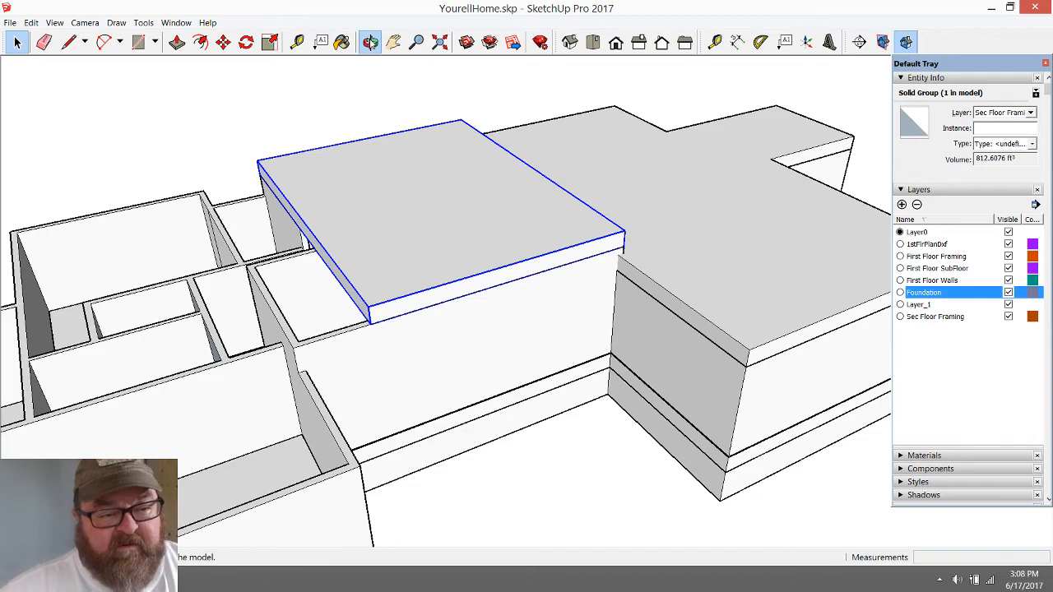
pyautogui.moveTo(526, 372); pyautogui.dragTo(694, 284)
pyautogui.scroll(-2, 418, 263)
pyautogui.scroll(4, 745, 411)
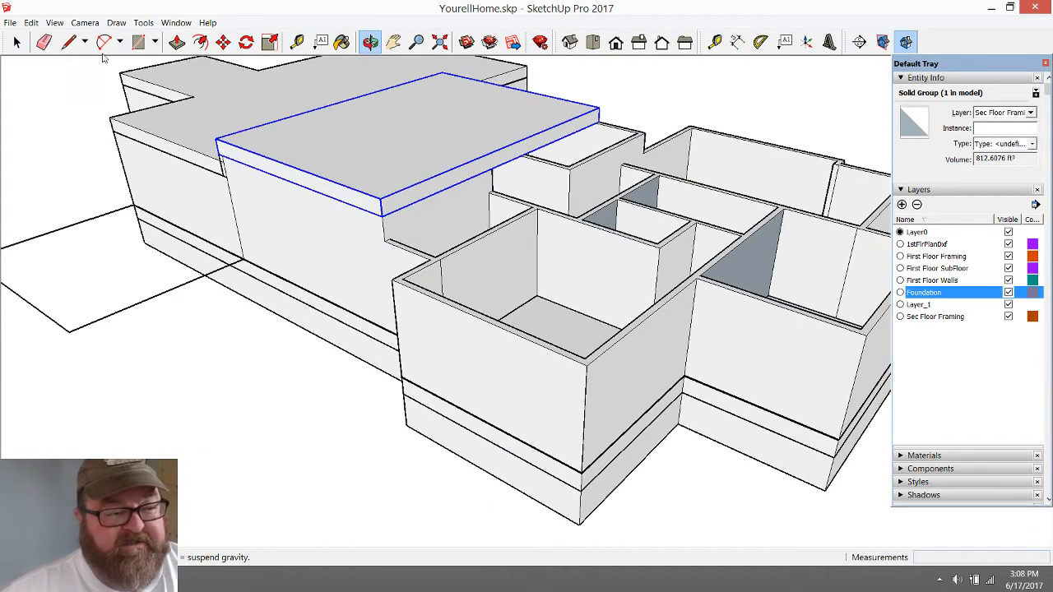
pyautogui.click(223, 43)
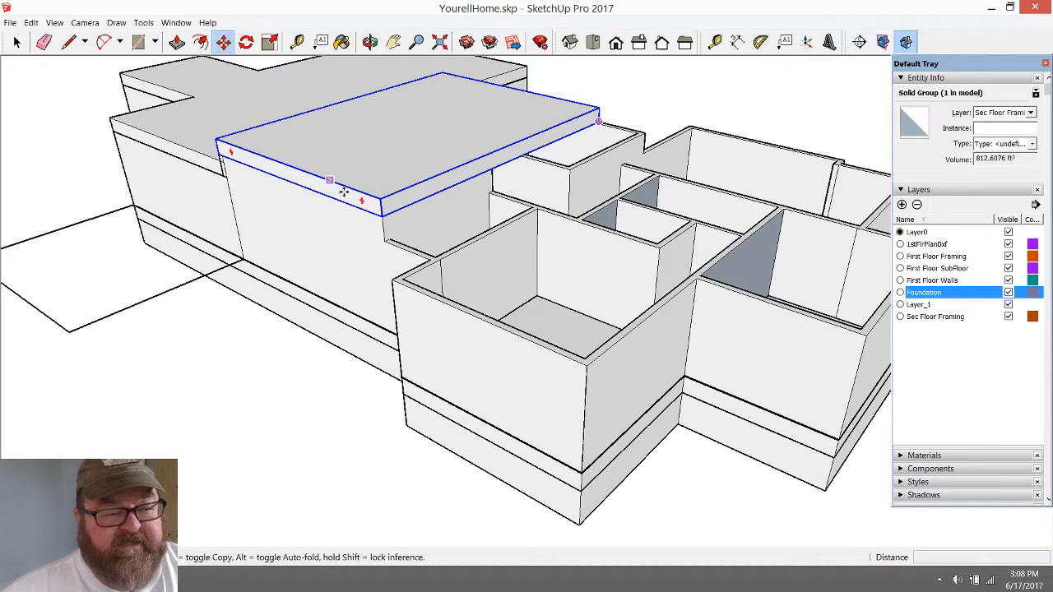
pyautogui.click(382, 215)
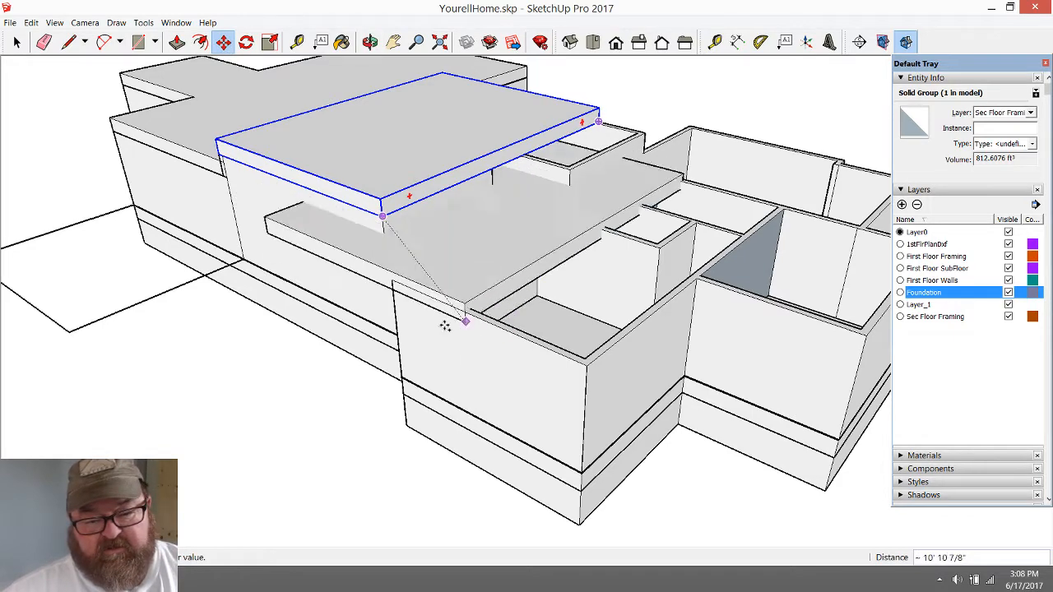
pyautogui.scroll(-1, 440, 324)
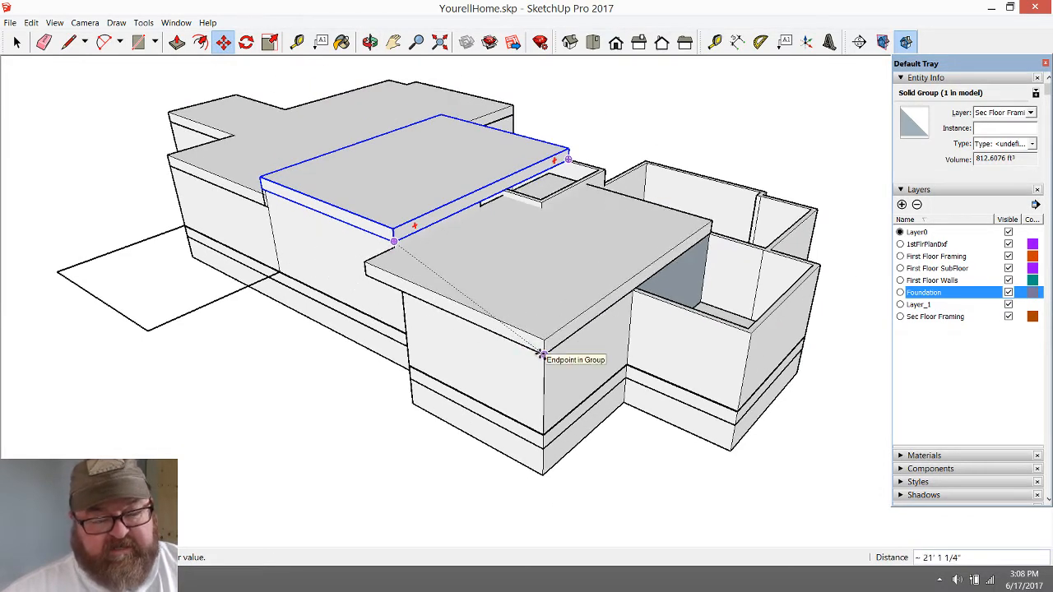
pyautogui.click(541, 353)
# Open the copied slab group over the opposite wing for editing
pyautogui.scroll(-1, 541, 354)
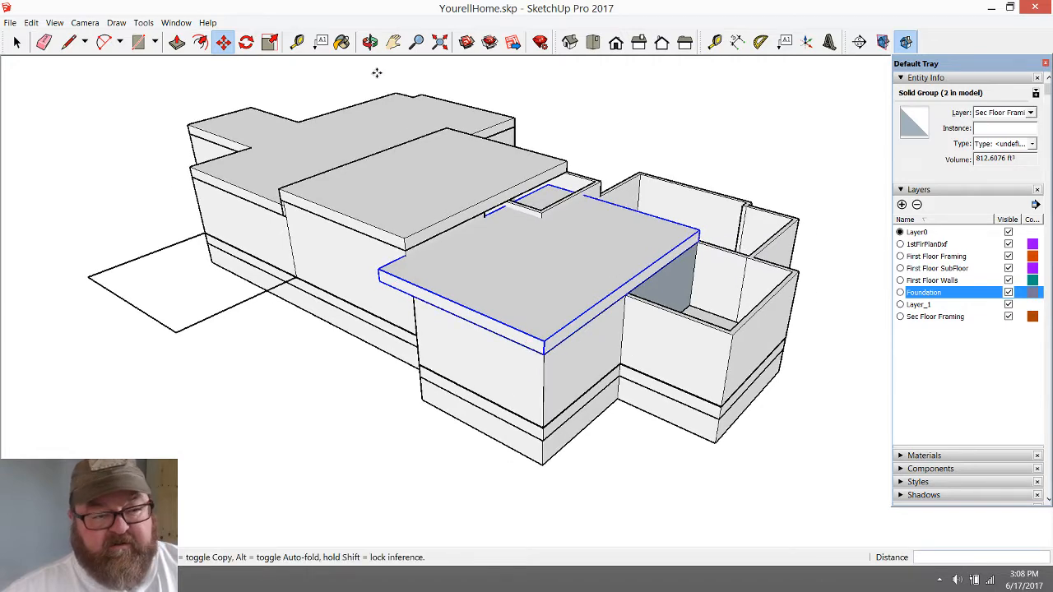
pyautogui.click(371, 44)
pyautogui.moveTo(650, 280); pyautogui.dragTo(538, 307)
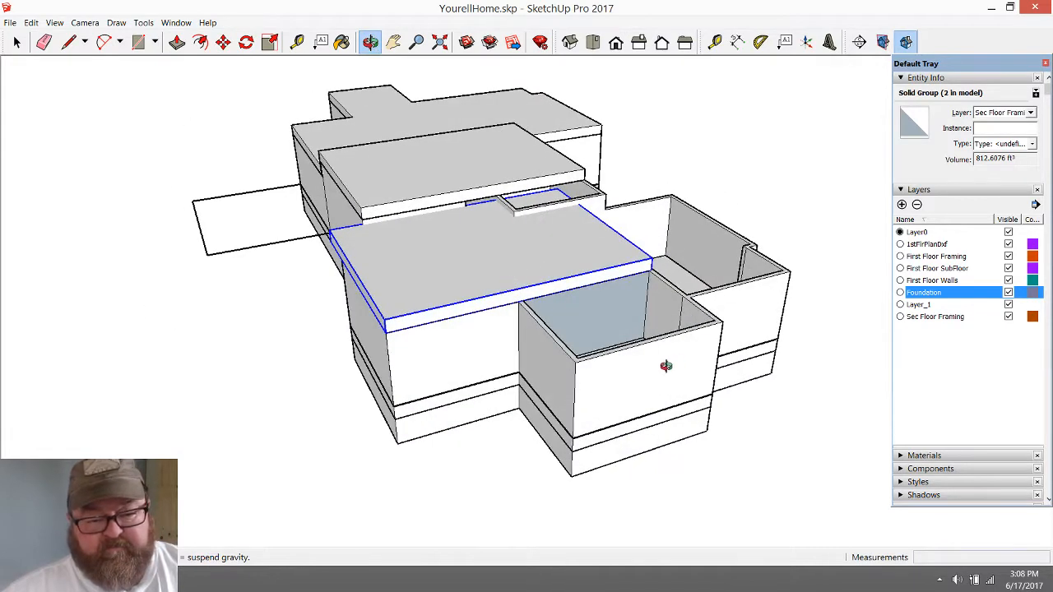
pyautogui.scroll(3, 666, 366)
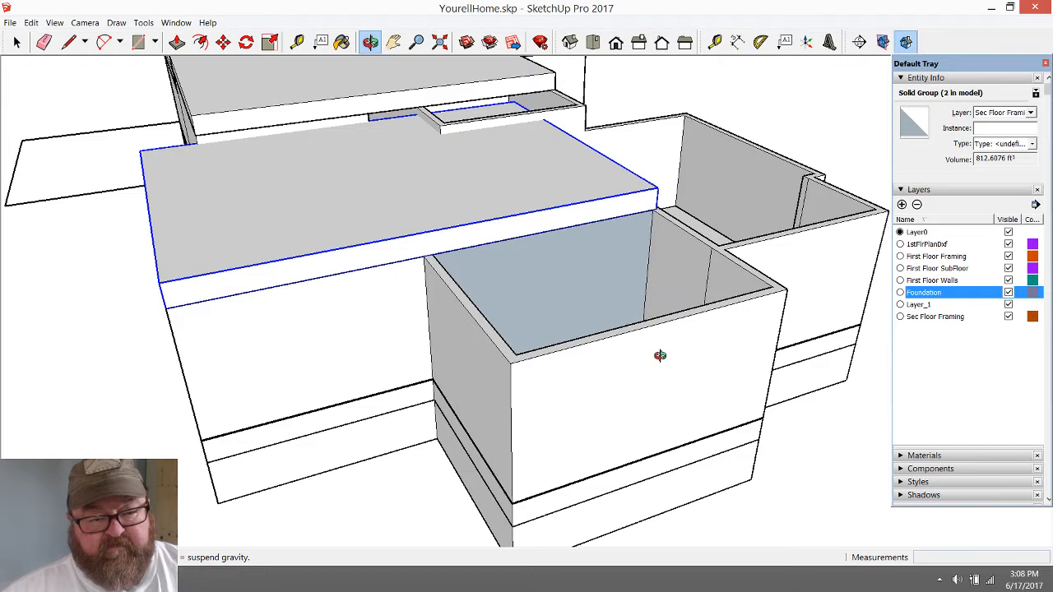
pyautogui.click(70, 43)
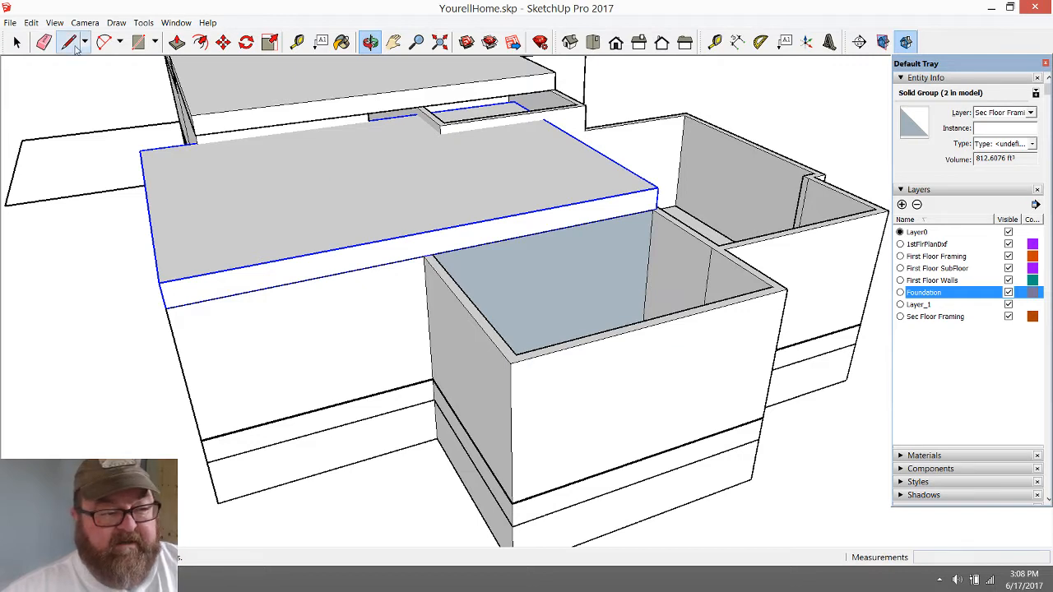
pyautogui.click(423, 256)
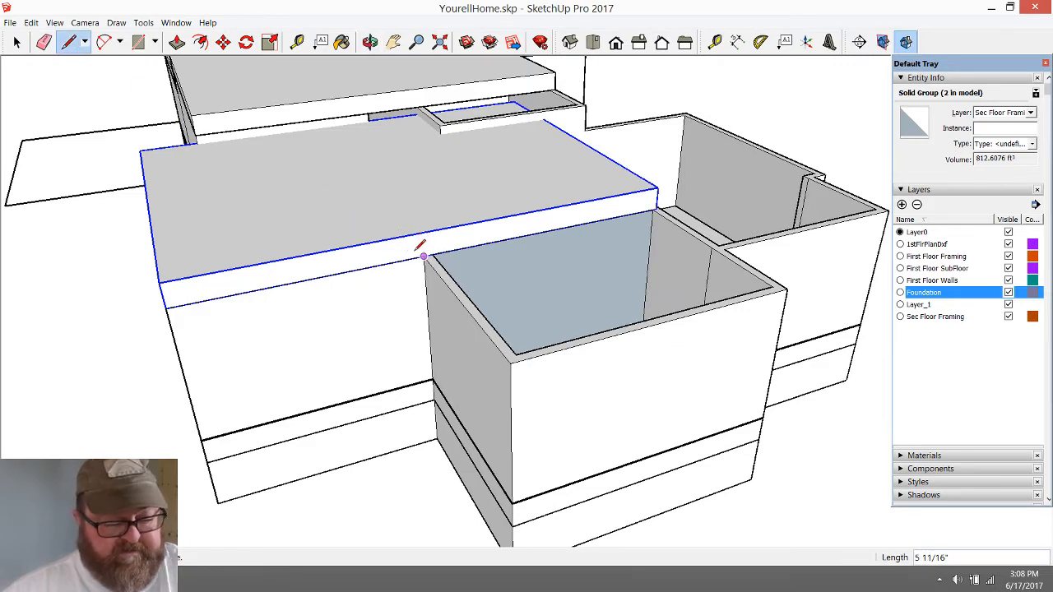
pyautogui.click(17, 42)
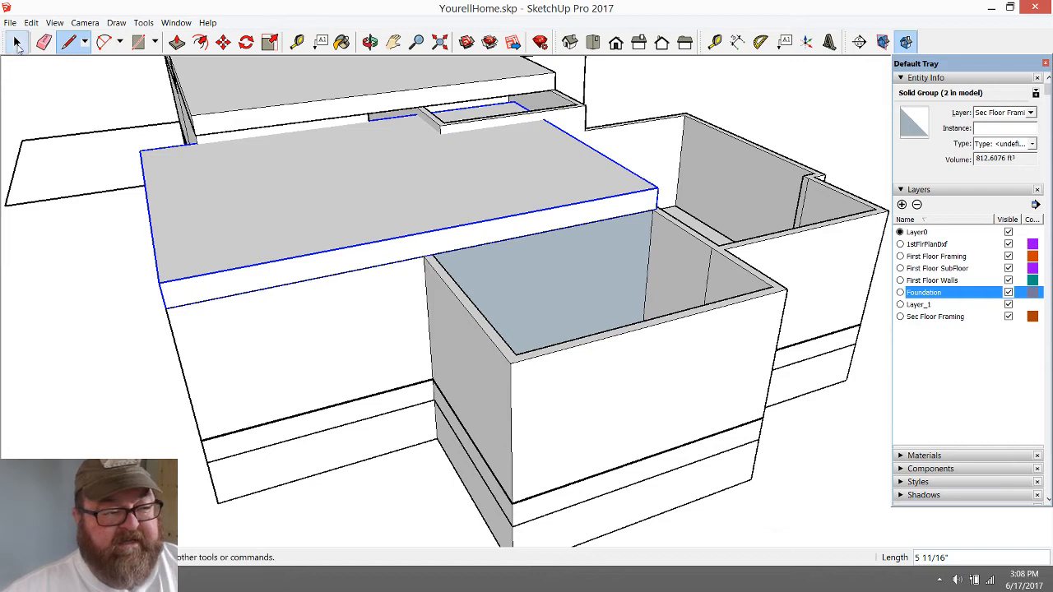
pyautogui.doubleClick(379, 207)
# Try to split the copied slab's side face at the adjoining room's wall corner and push-pull the section above that room
pyautogui.click(70, 43)
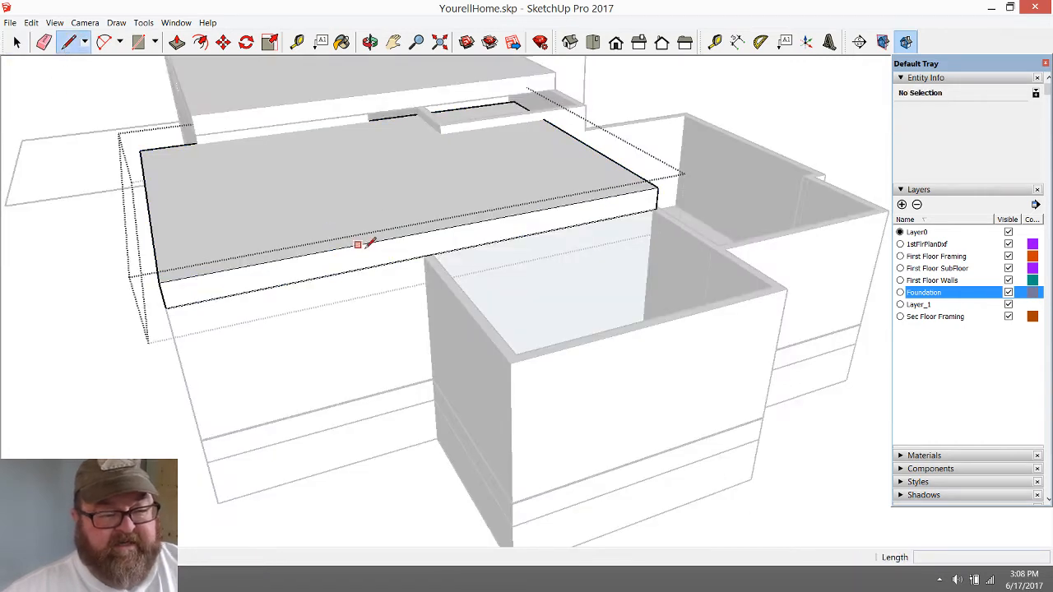
pyautogui.click(423, 256)
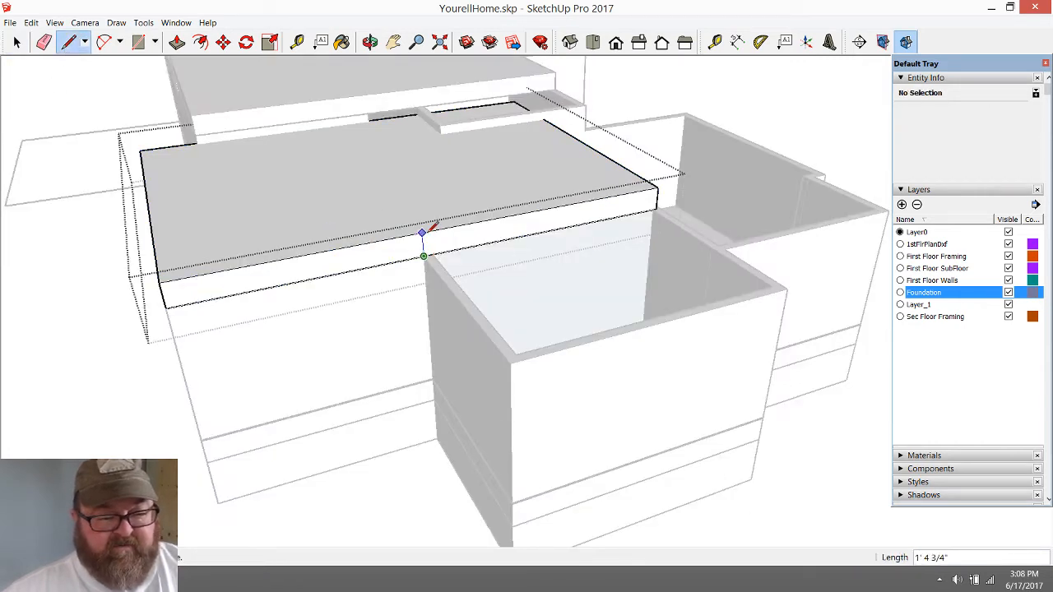
pyautogui.click(177, 42)
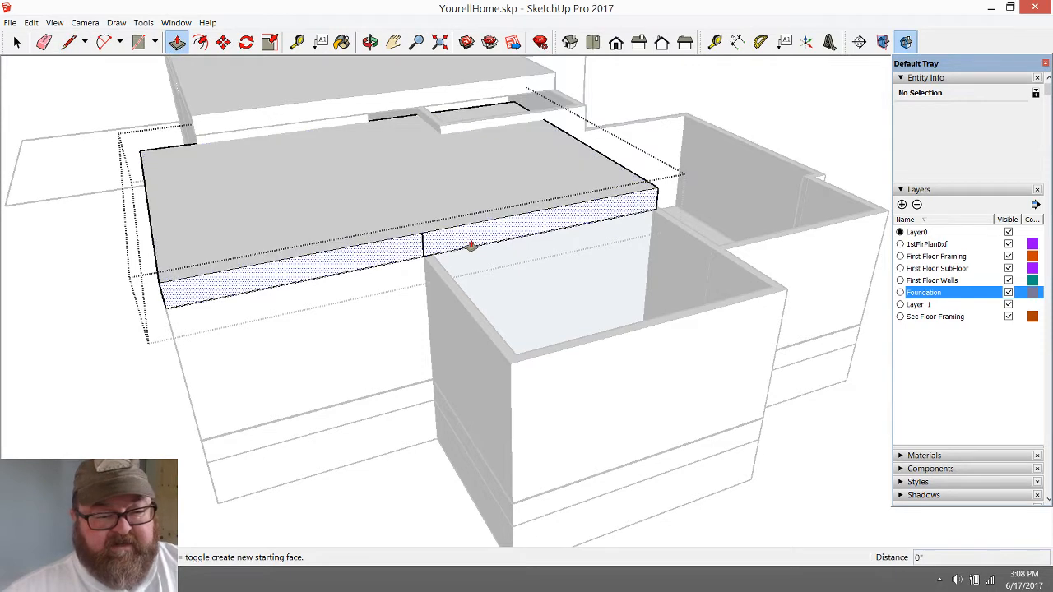
pyautogui.click(471, 246)
pyautogui.press('Escape')
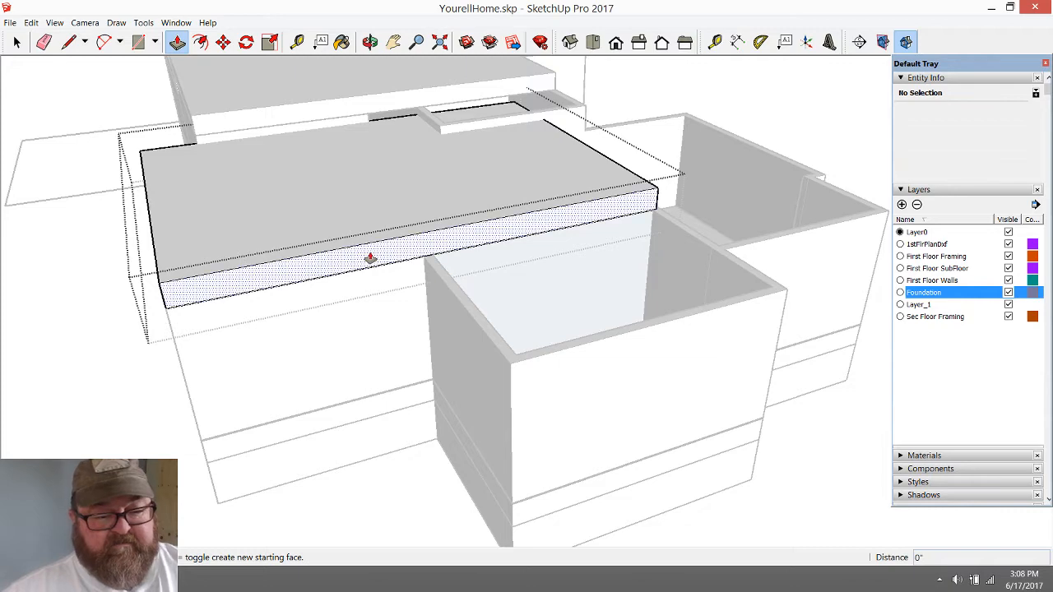
# Try again to split the copied slab's side face with a vertical line at the adjoining room's wall corner
pyautogui.click(69, 42)
pyautogui.scroll(2, 381, 255)
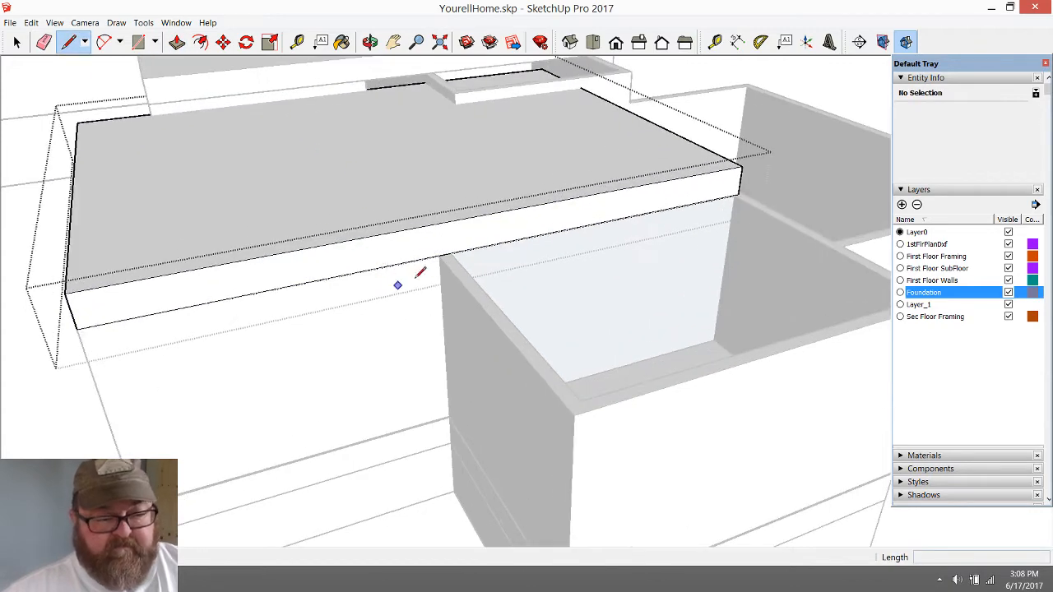
pyautogui.click(438, 257)
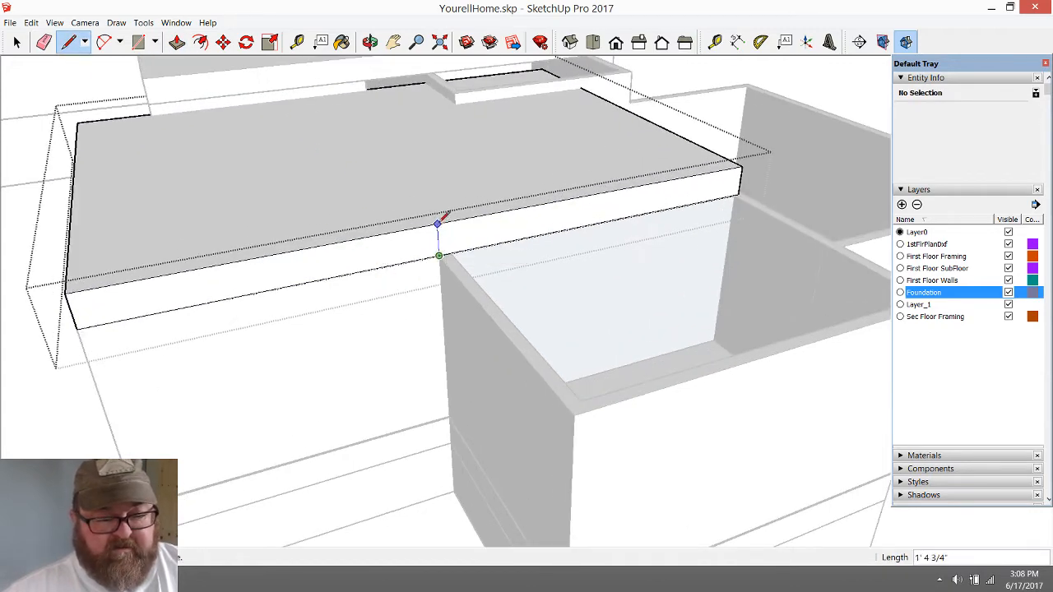
pyautogui.click(436, 224)
pyautogui.click(177, 41)
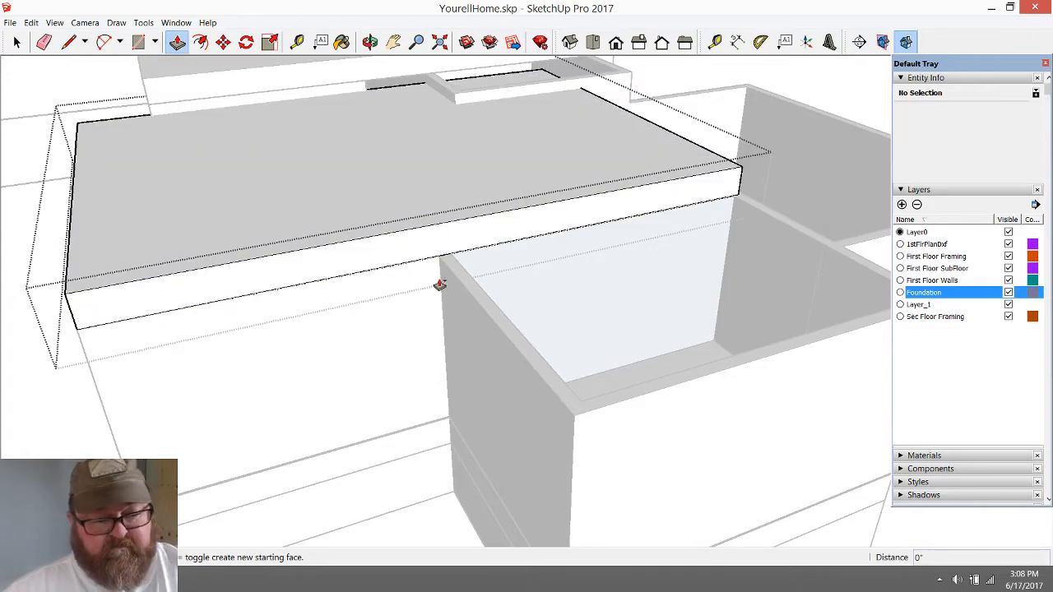
pyautogui.scroll(5, 440, 284)
pyautogui.scroll(-6, 439, 279)
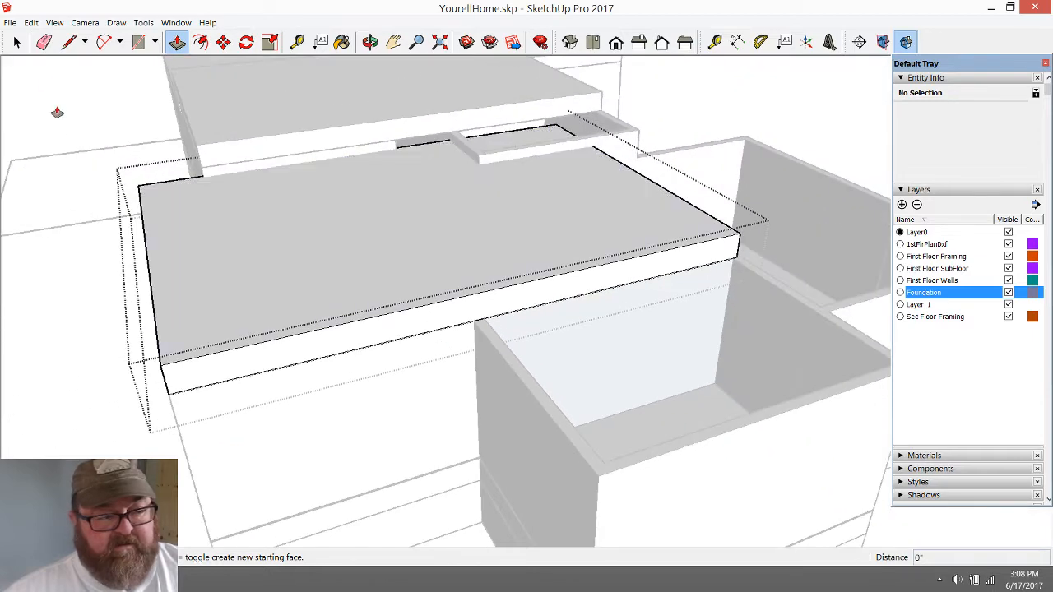
# Close the copied slab group and examine how its side face and lower corners line up with the outer wall below
pyautogui.click(19, 43)
pyautogui.click(120, 131)
pyautogui.click(417, 322)
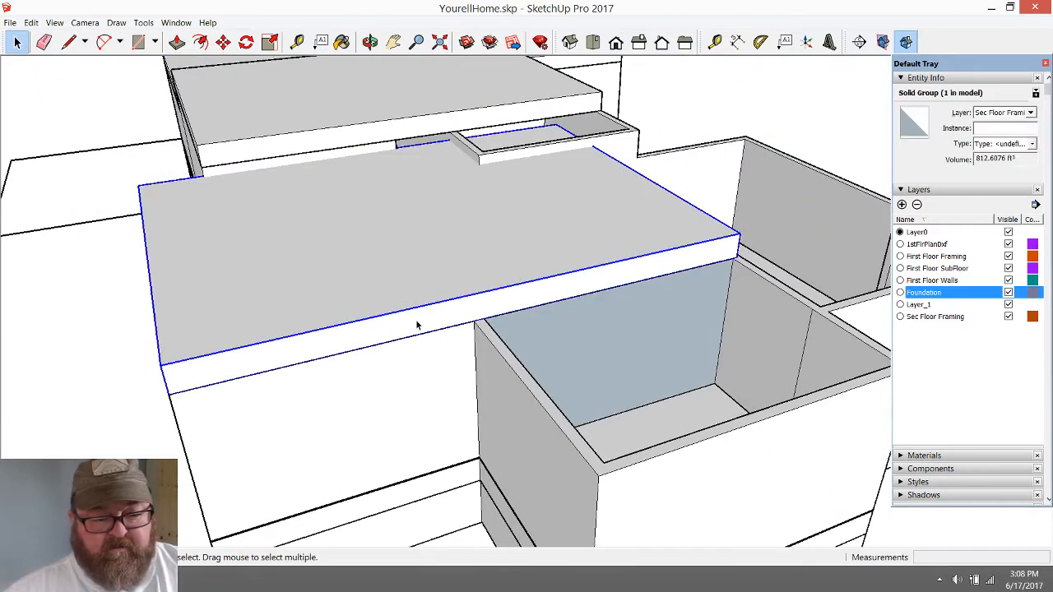
pyautogui.moveTo(417, 325); pyautogui.dragTo(471, 355, button='middle')
pyautogui.press('o')
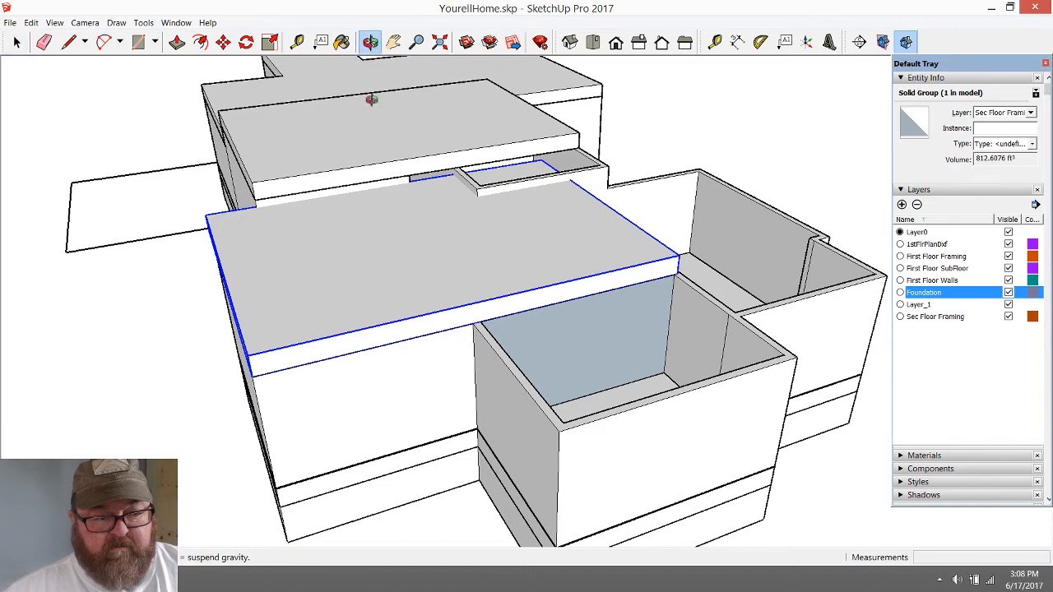
pyautogui.scroll(10, 477, 336)
pyautogui.moveTo(469, 284)
pyautogui.mouseDown()
pyautogui.moveTo(477, 223)
pyautogui.moveTo(524, 129)
pyautogui.moveTo(453, 235)
pyautogui.moveTo(514, 247)
pyautogui.moveTo(609, 304)
pyautogui.moveTo(644, 350)
pyautogui.moveTo(646, 395)
pyautogui.moveTo(533, 351)
pyautogui.moveTo(462, 274)
pyautogui.moveTo(465, 287)
pyautogui.mouseUp()
pyautogui.moveTo(546, 341); pyautogui.dragTo(559, 409)
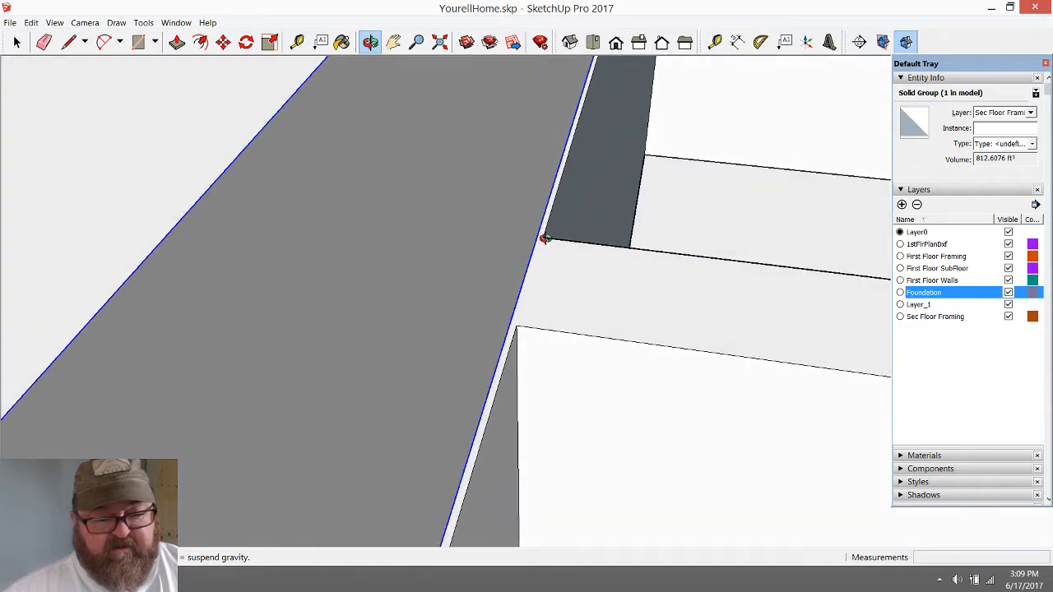
pyautogui.scroll(-8, 520, 272)
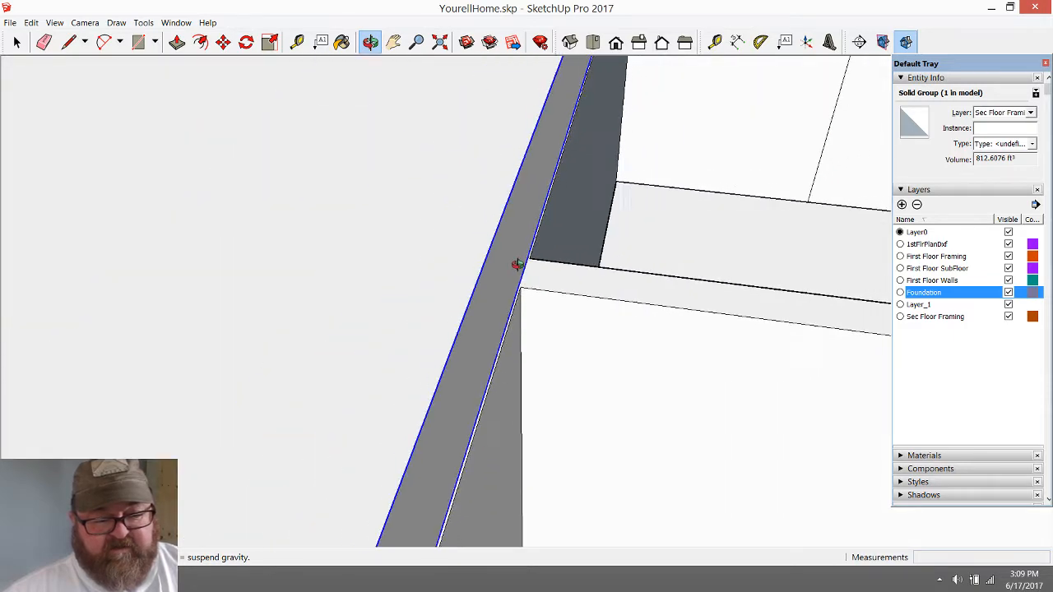
pyautogui.scroll(10, 507, 273)
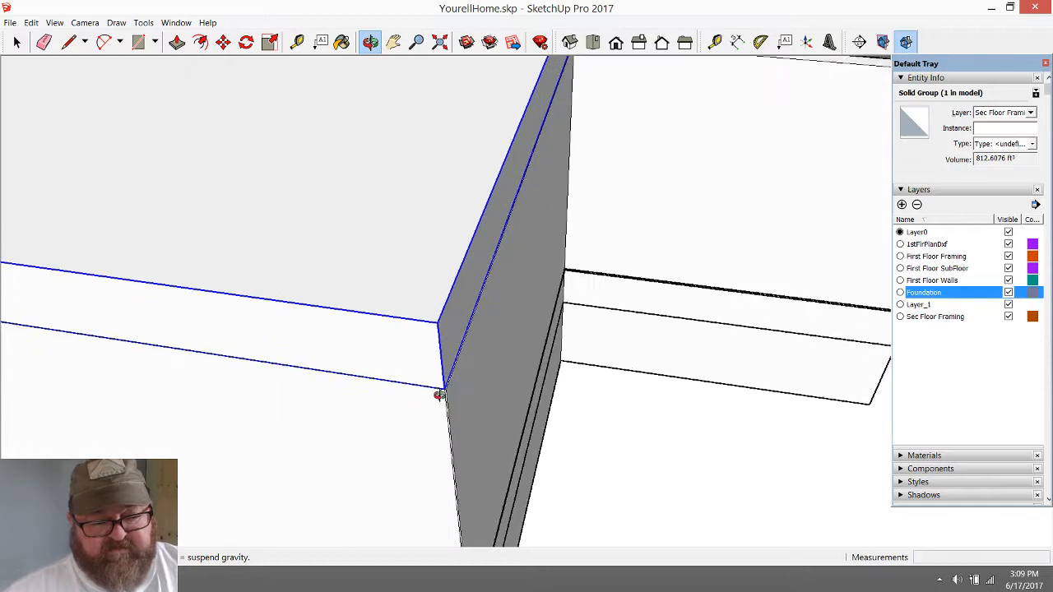
pyautogui.moveTo(447, 386); pyautogui.dragTo(78, 85)
pyautogui.click(17, 42)
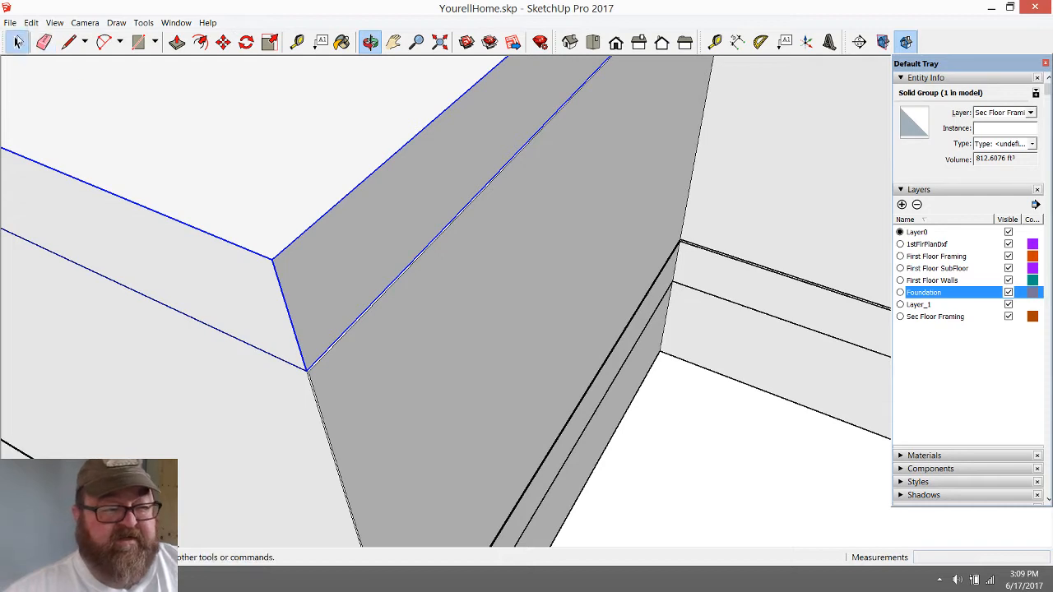
pyautogui.moveTo(391, 308); pyautogui.dragTo(417, 355, button='middle')
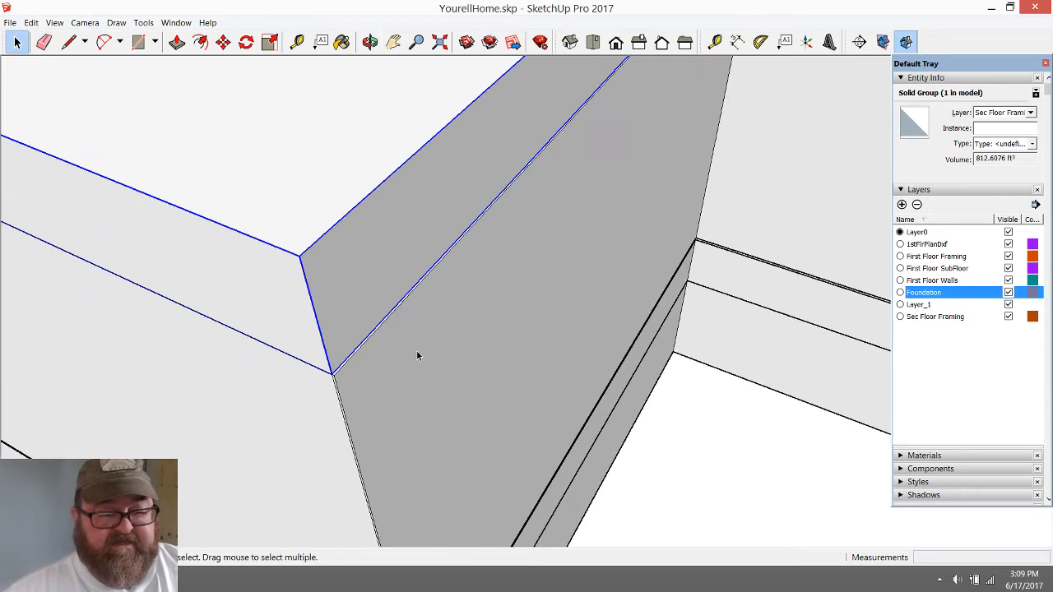
# Open the slab group and push-pull its side face outward about 5/16" to meet the outer wall corner
pyautogui.doubleClick(384, 234)
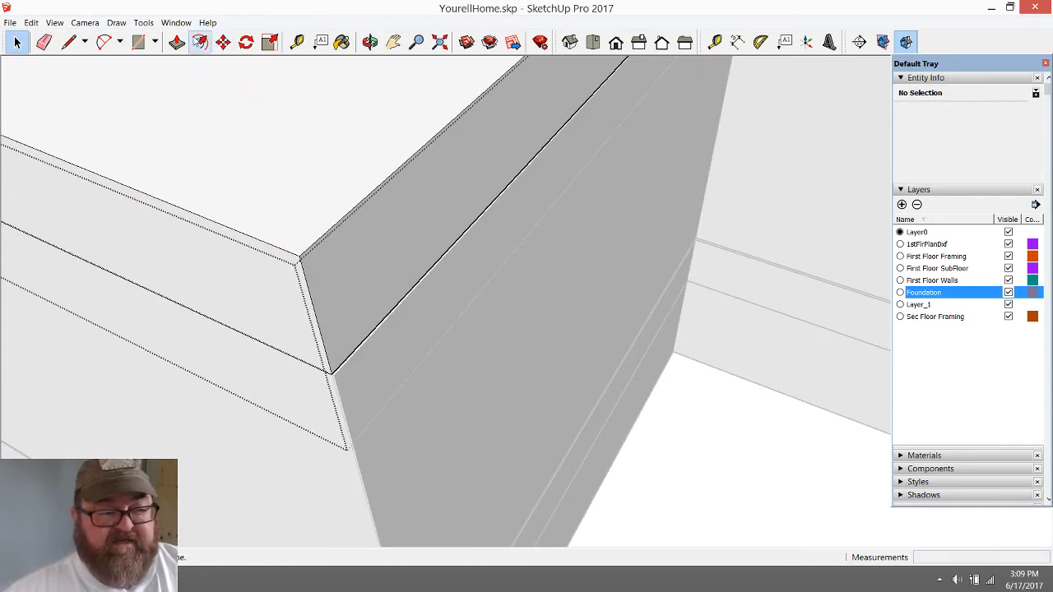
pyautogui.click(177, 41)
pyautogui.click(413, 245)
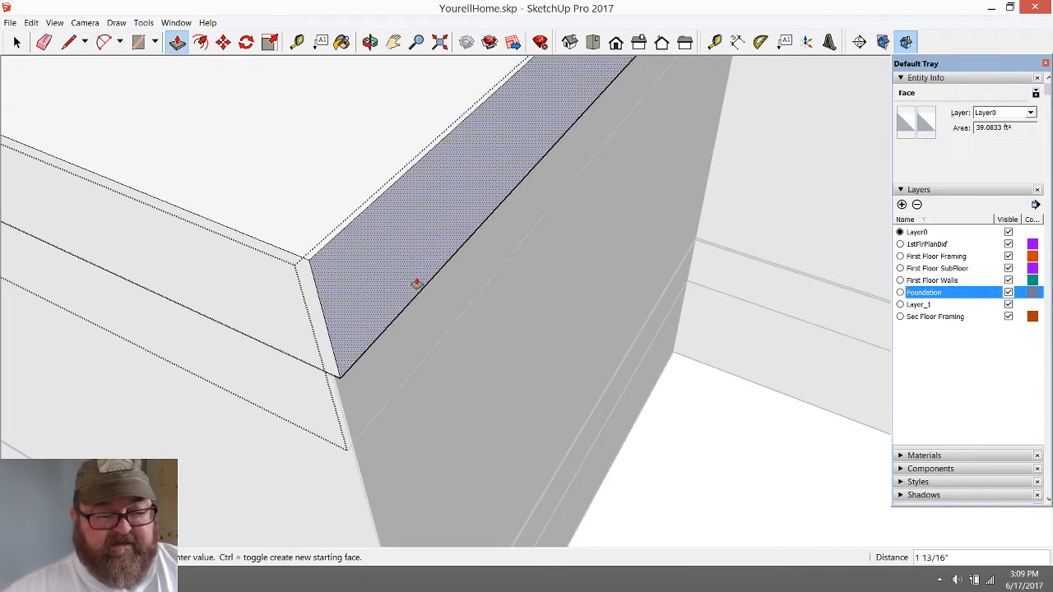
pyautogui.click(333, 399)
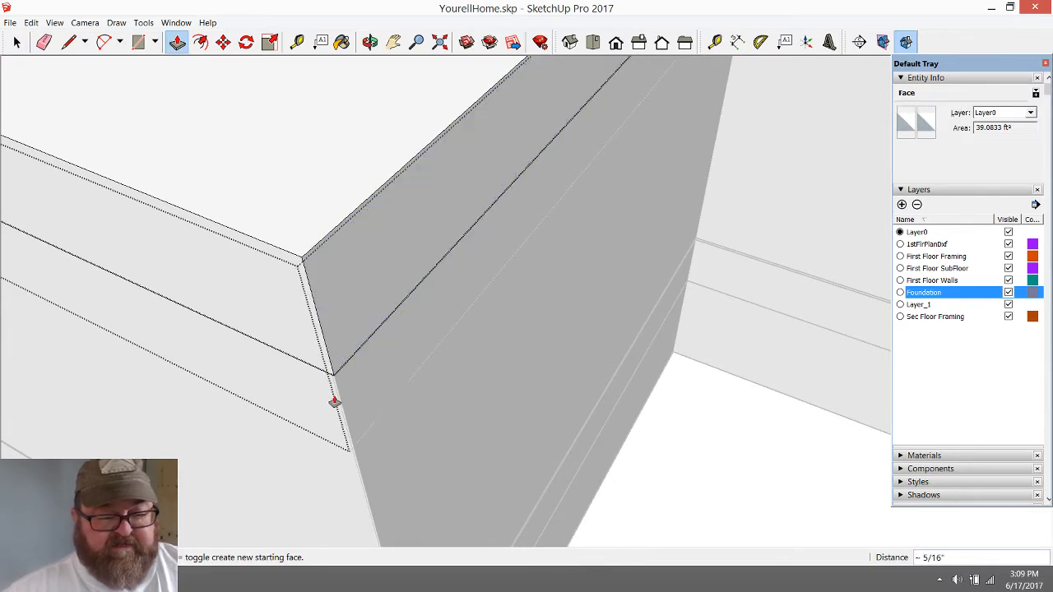
pyautogui.scroll(4, 334, 398)
pyautogui.scroll(1, 333, 398)
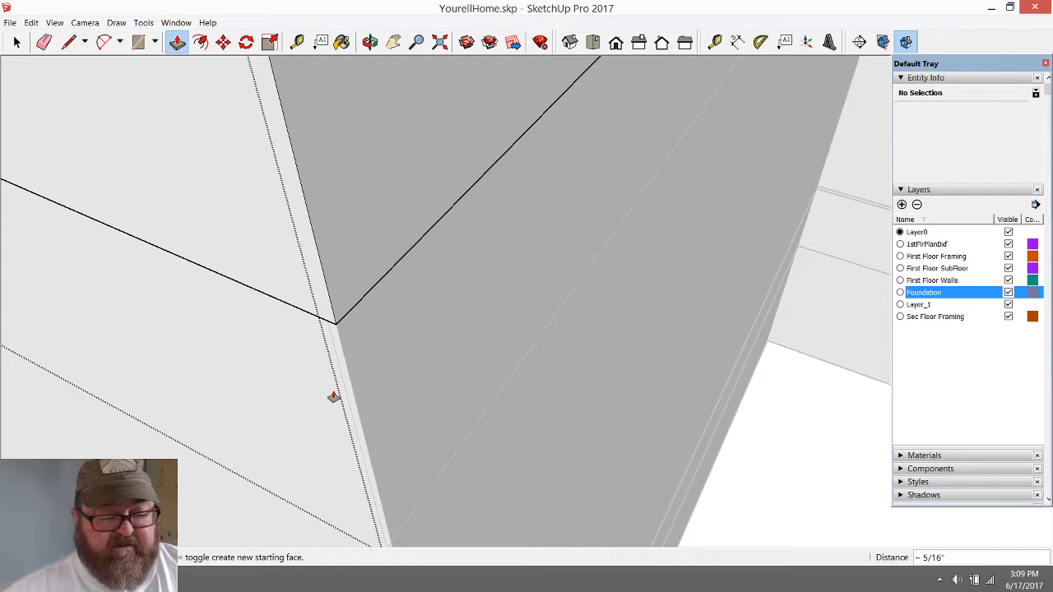
# Split the slab's side face at the adjoining room's wall corner and pull the section above that room out 11' 4" to its outer wall
pyautogui.scroll(-8, 333, 398)
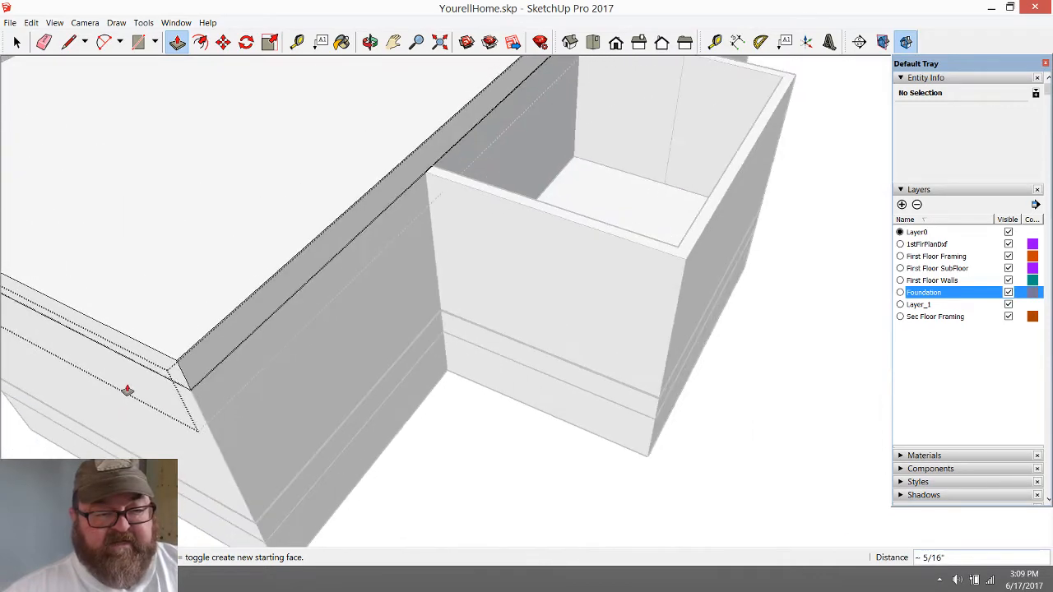
pyautogui.scroll(-1, 128, 391)
pyautogui.scroll(3, 397, 194)
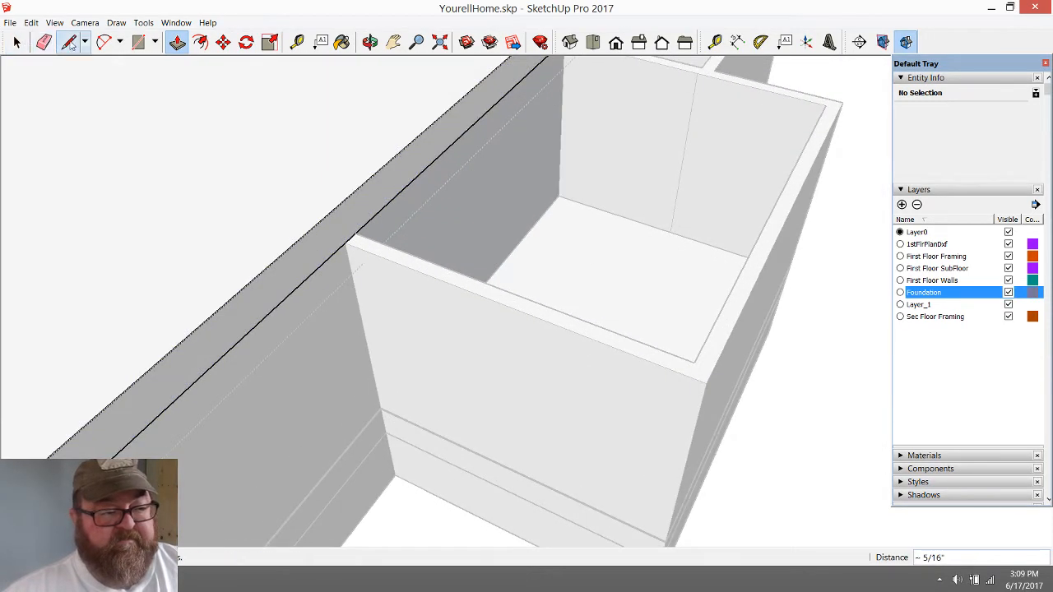
pyautogui.click(70, 43)
pyautogui.click(345, 242)
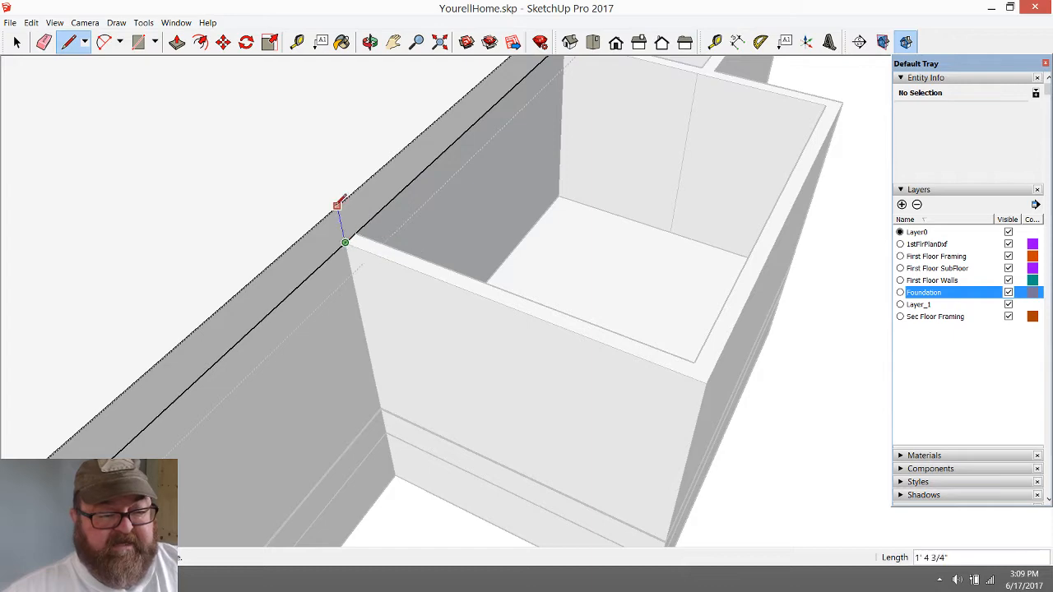
pyautogui.press('Escape')
pyautogui.scroll(-2, 183, 199)
pyautogui.click(370, 43)
pyautogui.moveTo(370, 206); pyautogui.dragTo(385, 136)
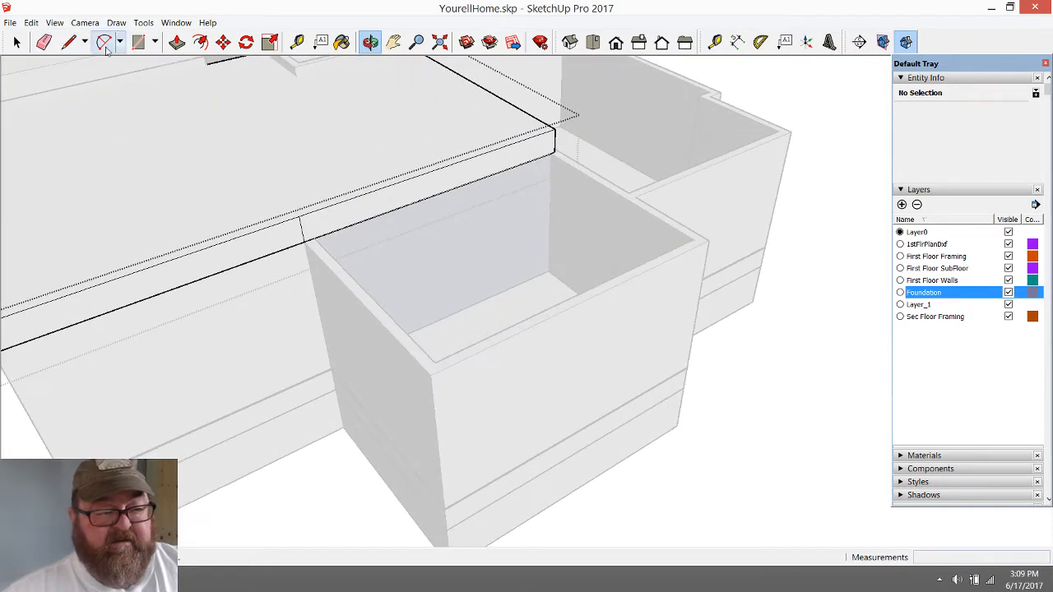
pyautogui.click(177, 42)
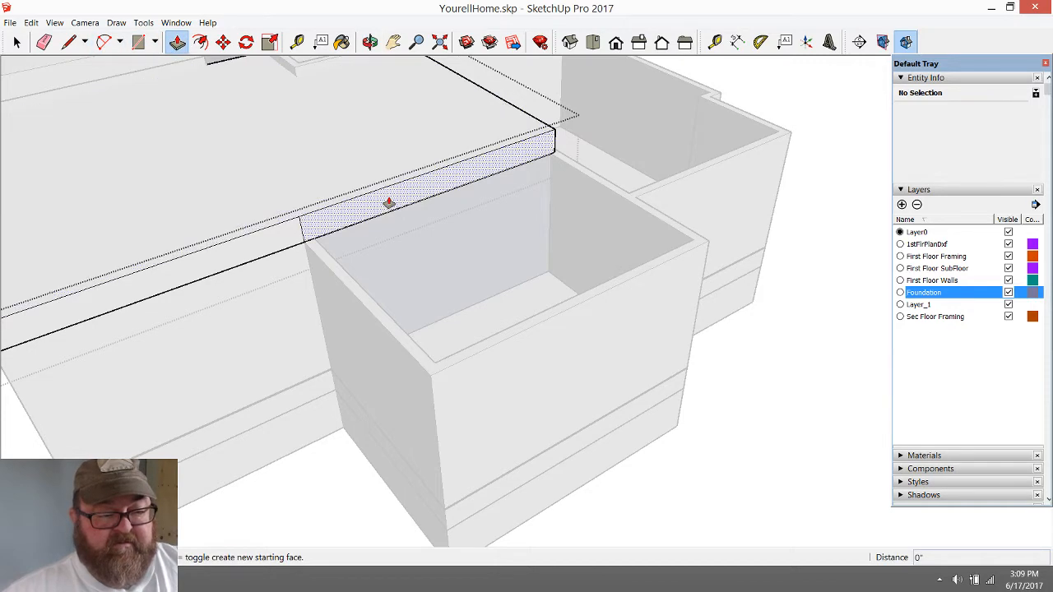
pyautogui.click(390, 204)
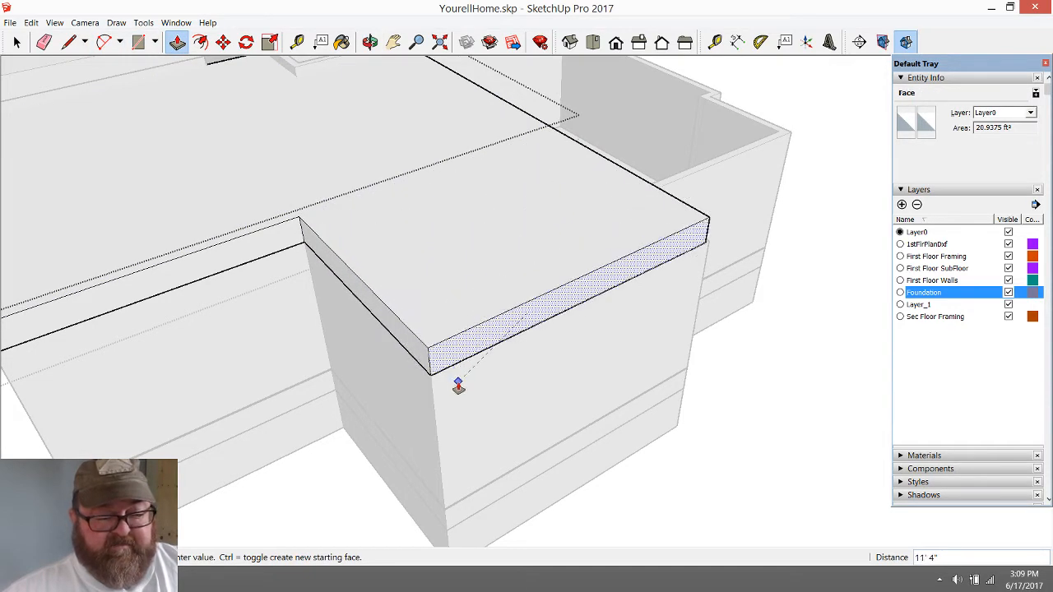
# Pull the slab's adjacent long side face out 3" to sit flush with the outer wall beside the stepped room
pyautogui.click(370, 42)
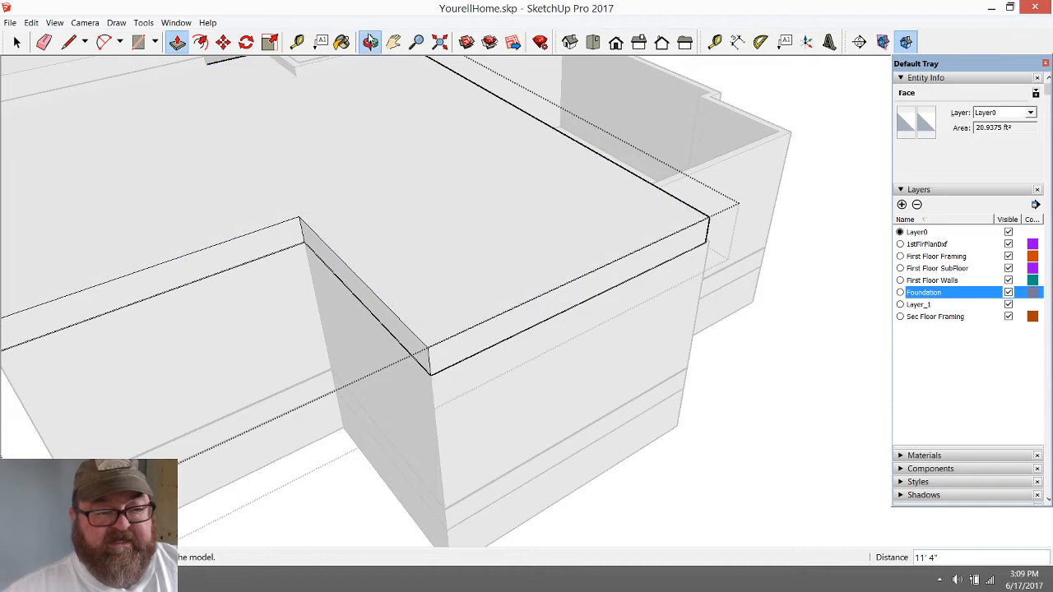
pyautogui.moveTo(650, 256); pyautogui.dragTo(494, 235)
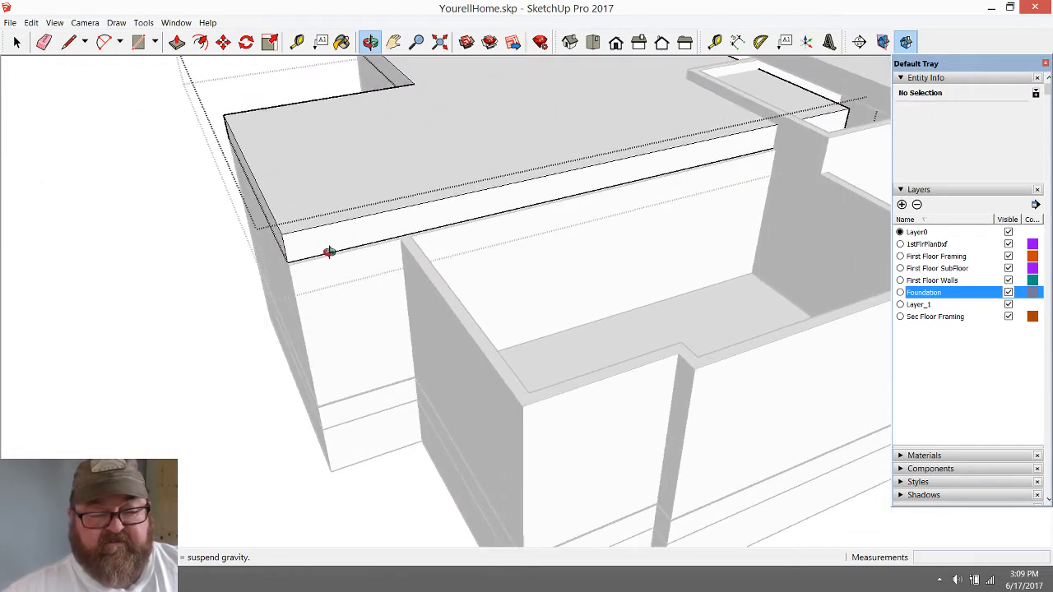
pyautogui.moveTo(329, 251); pyautogui.dragTo(318, 252)
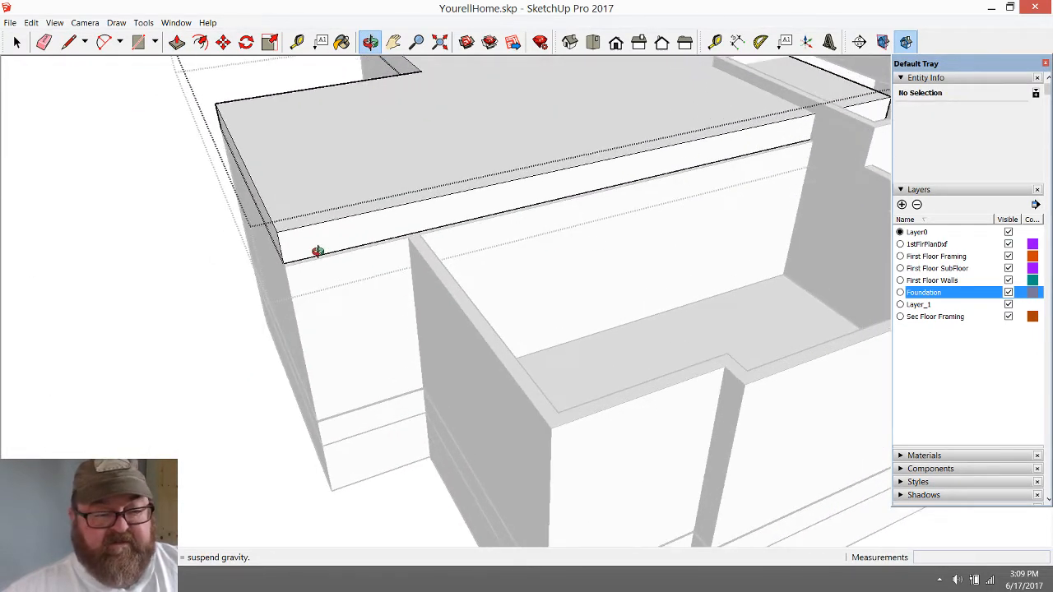
pyautogui.click(69, 41)
pyautogui.scroll(4, 409, 237)
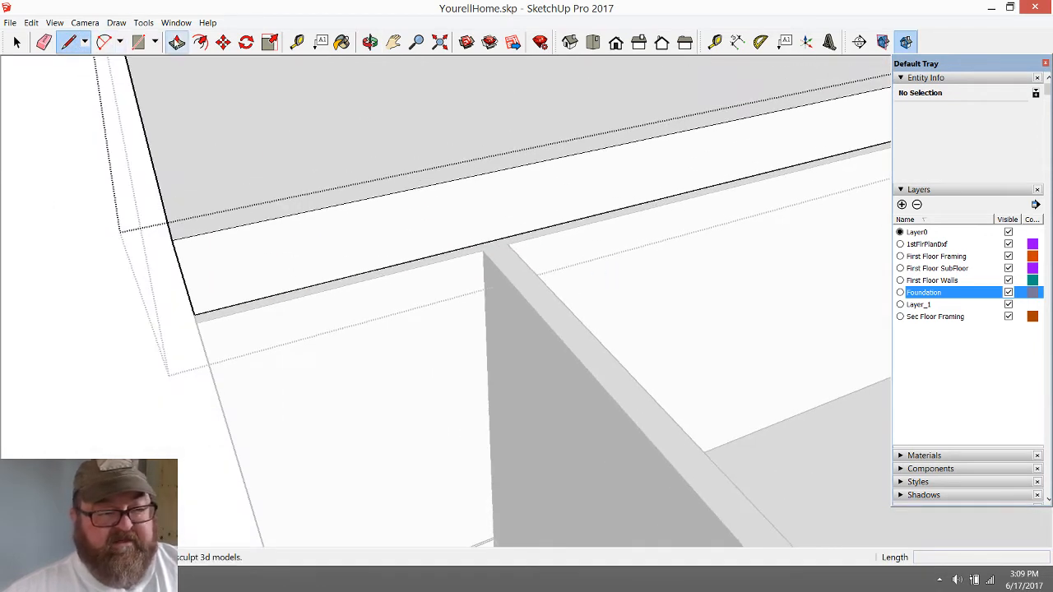
pyautogui.click(177, 41)
pyautogui.click(594, 209)
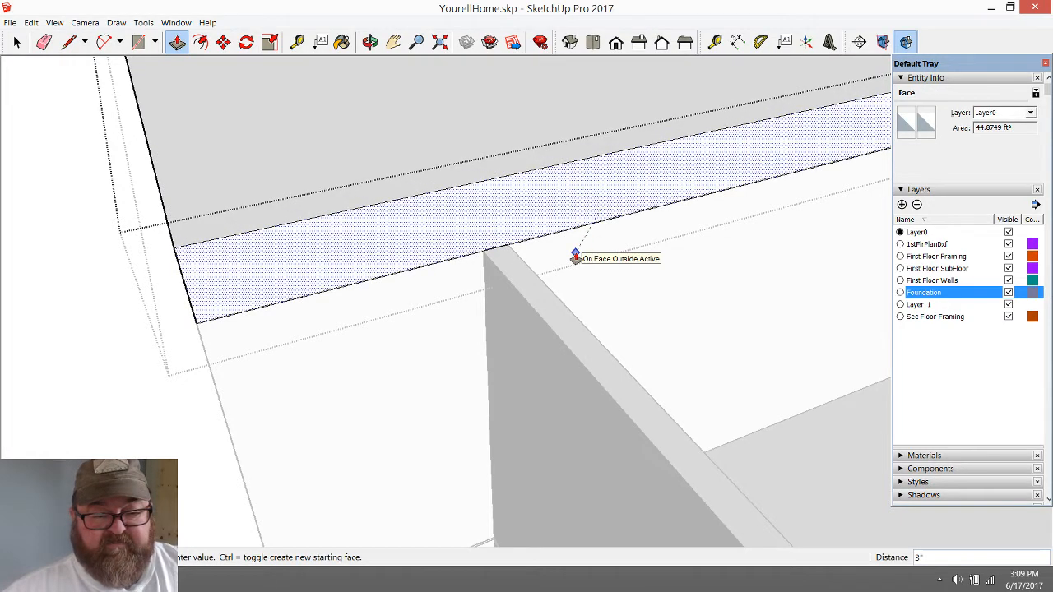
# Split that long side face at the stepped room's wall corner and pull the section over the room out 13' 5" to its outermost wall
pyautogui.click(69, 41)
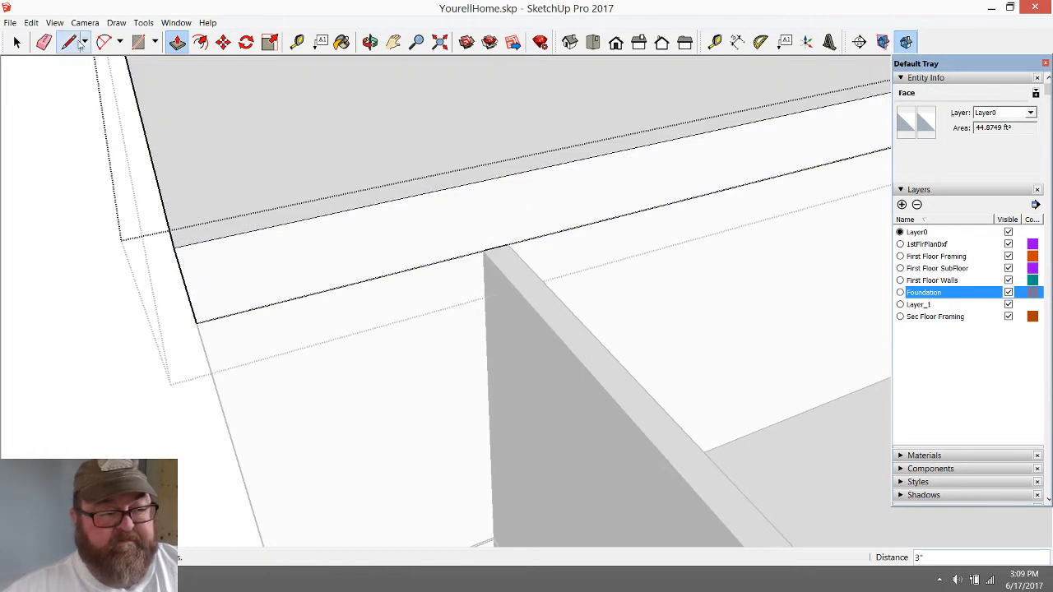
pyautogui.click(483, 249)
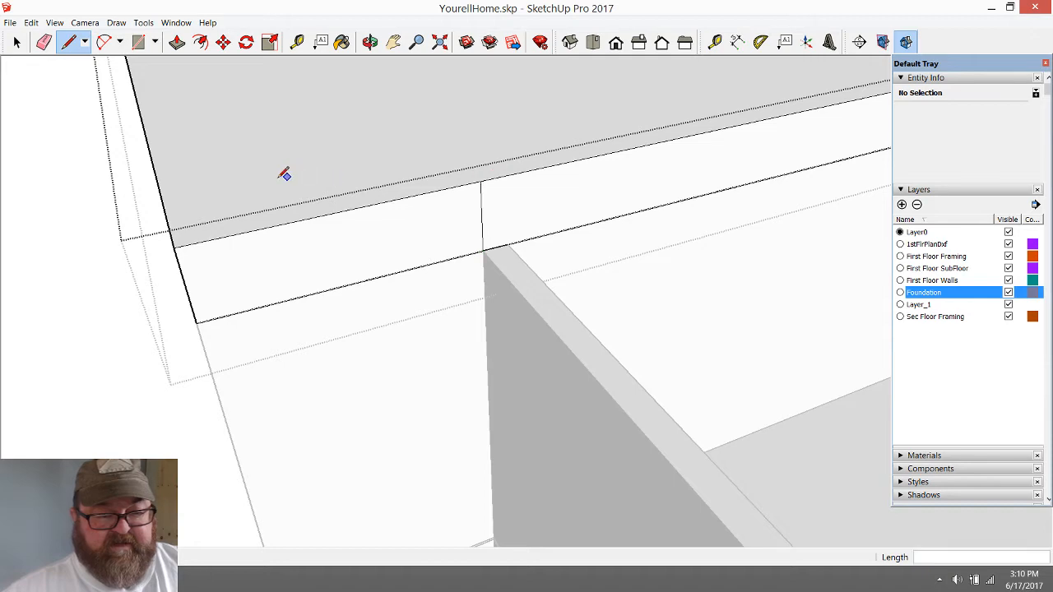
pyautogui.scroll(-5, 284, 175)
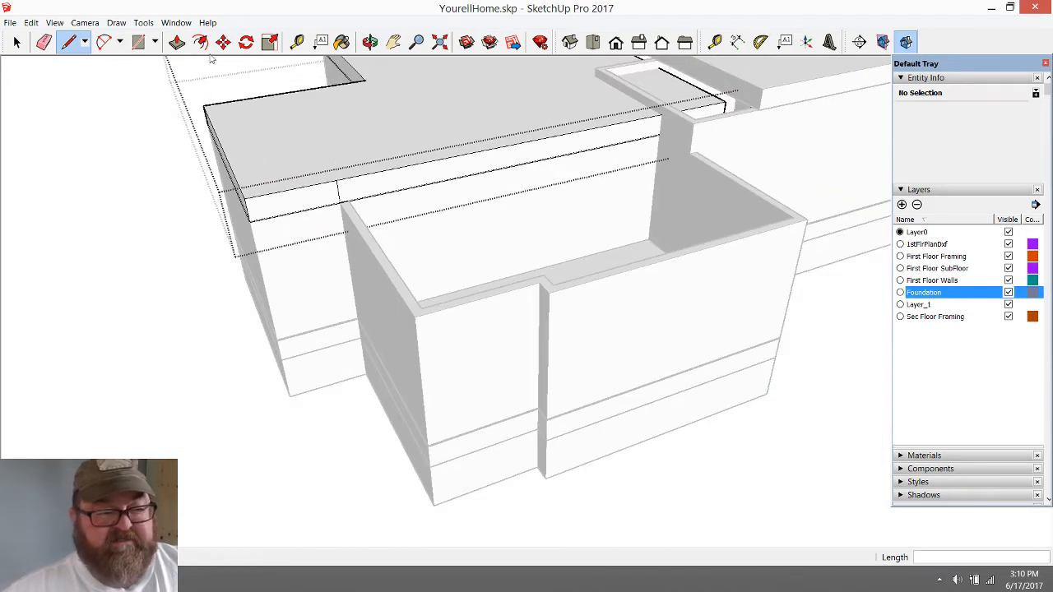
pyautogui.click(177, 41)
pyautogui.click(389, 181)
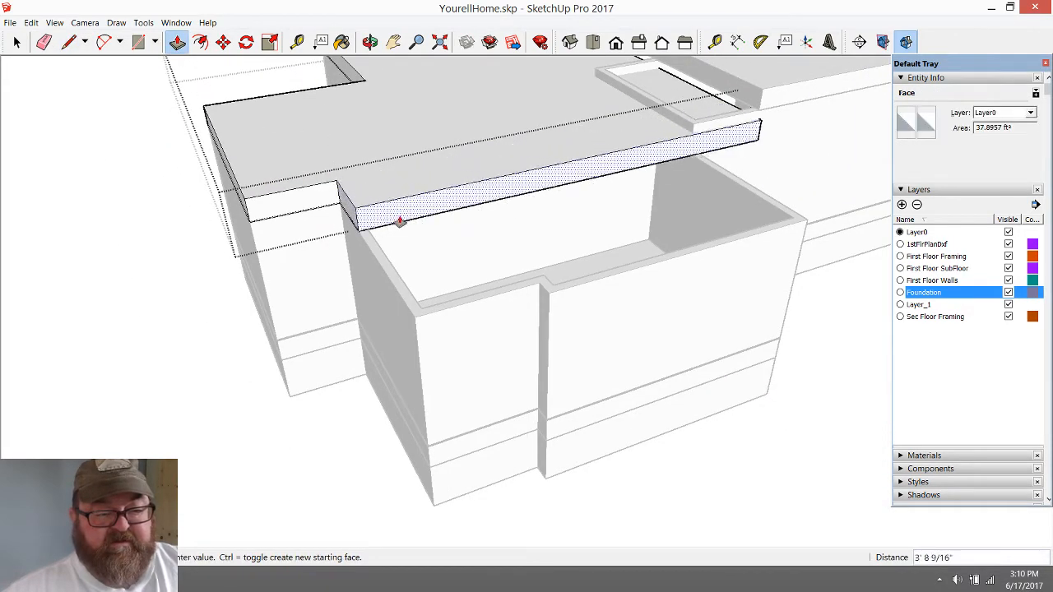
pyautogui.click(559, 304)
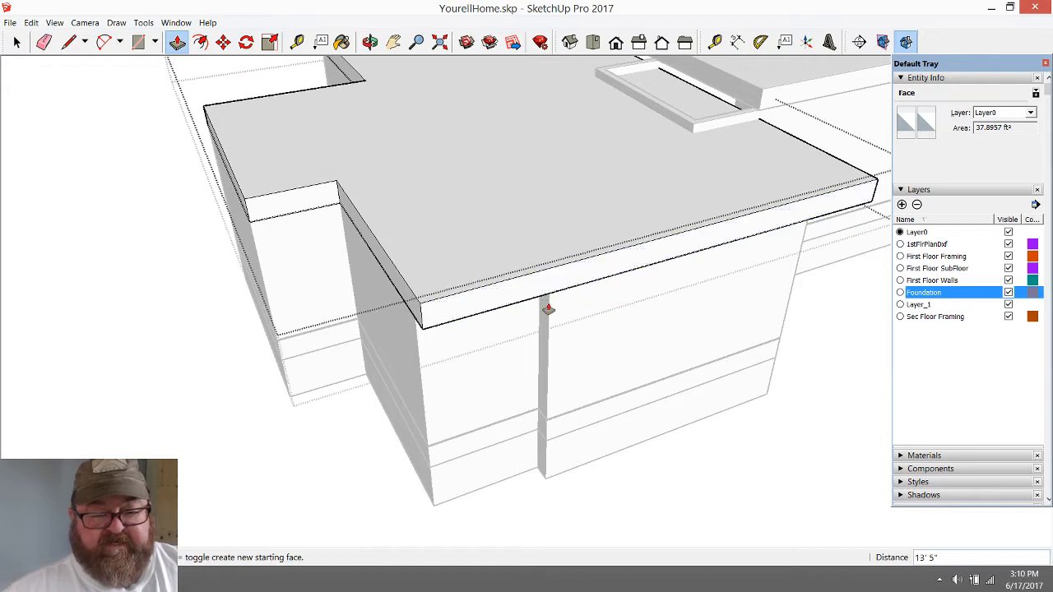
# Split the slab's long side face at the wall jog below and push the short corner section in 1' to the recessed wall
pyautogui.scroll(3, 545, 305)
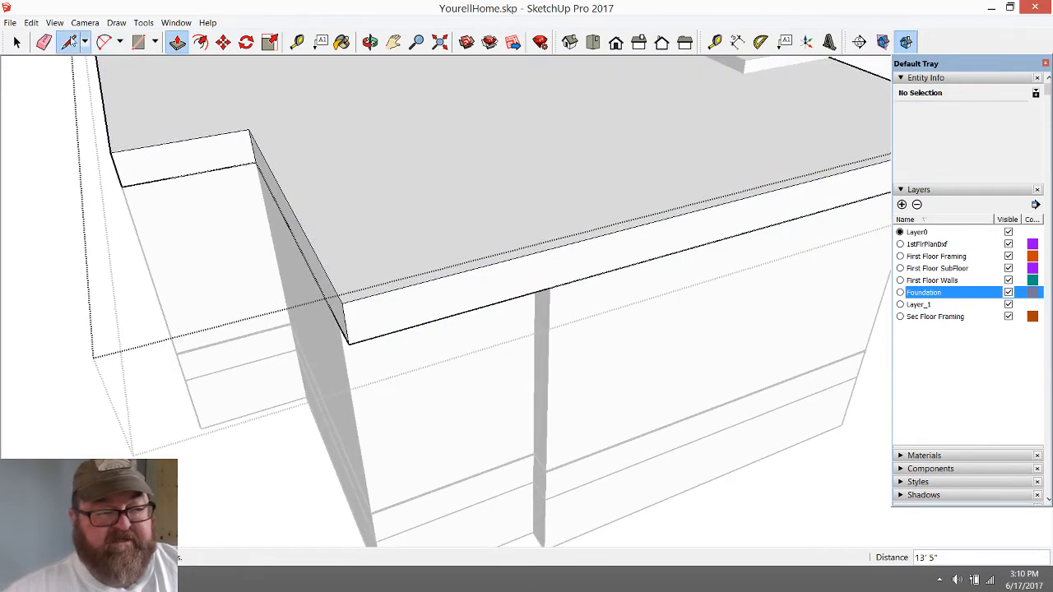
pyautogui.click(70, 41)
pyautogui.click(549, 287)
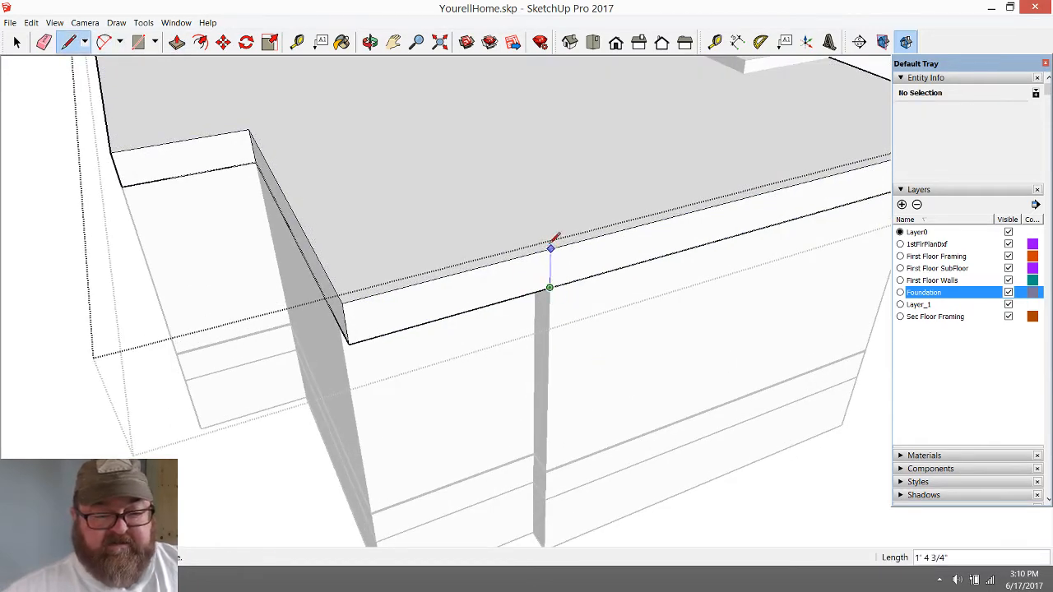
pyautogui.click(177, 42)
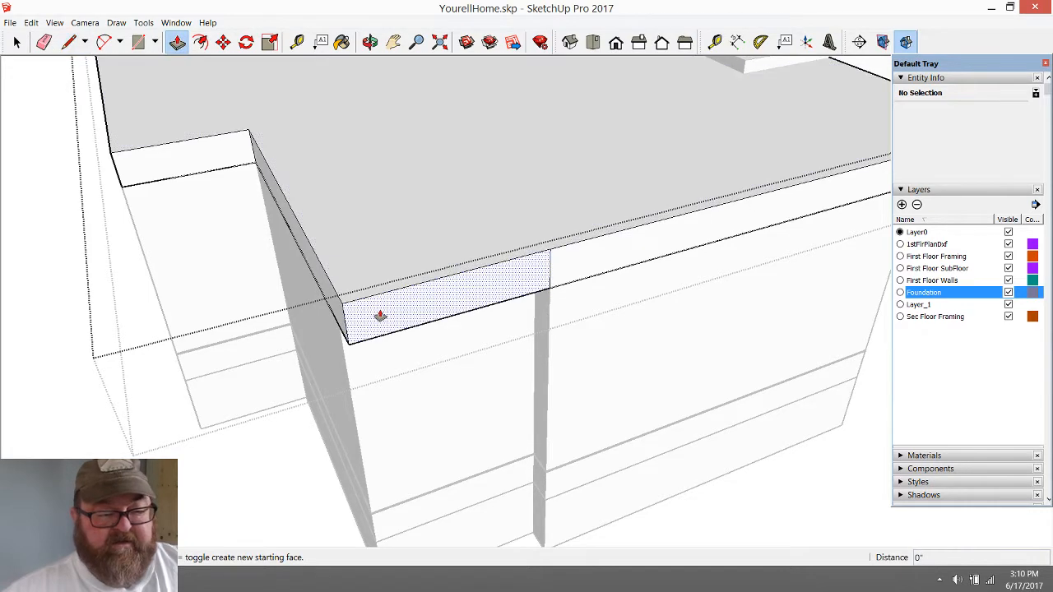
pyautogui.click(372, 315)
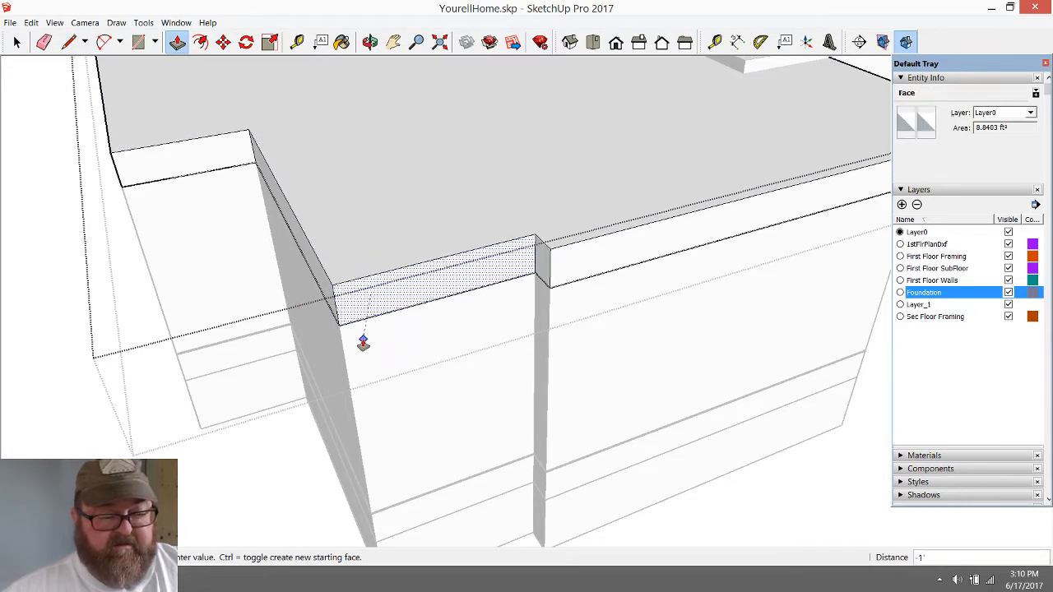
pyautogui.click(364, 341)
# Split the overhanging side face at the outer wall corner and push the slab's end face back 4' 9 13/16" to that corner
pyautogui.moveTo(364, 341); pyautogui.dragTo(498, 313, button='middle')
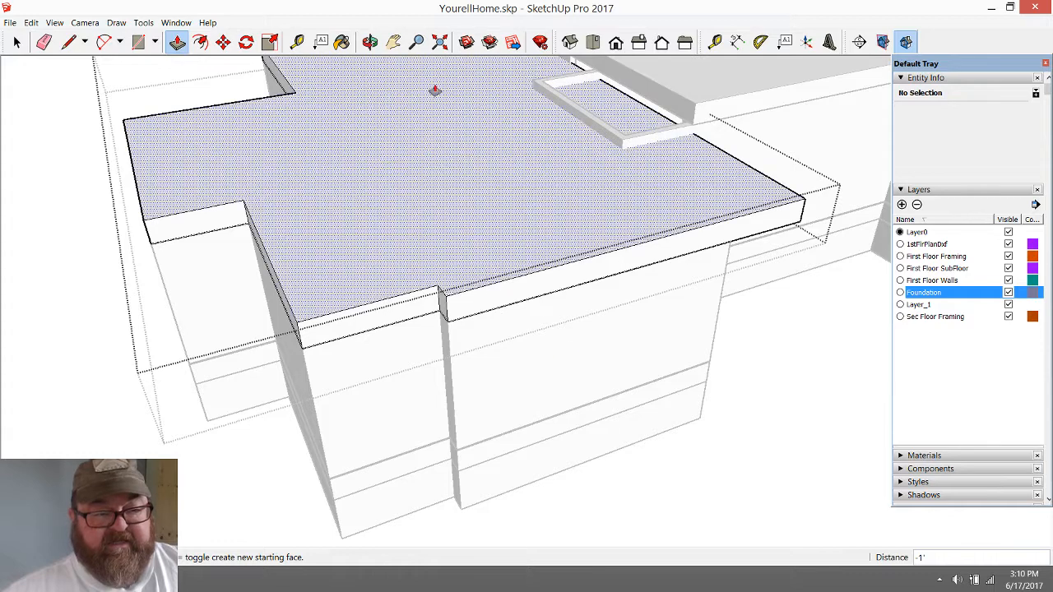
pyautogui.click(370, 41)
pyautogui.moveTo(766, 326); pyautogui.dragTo(344, 276)
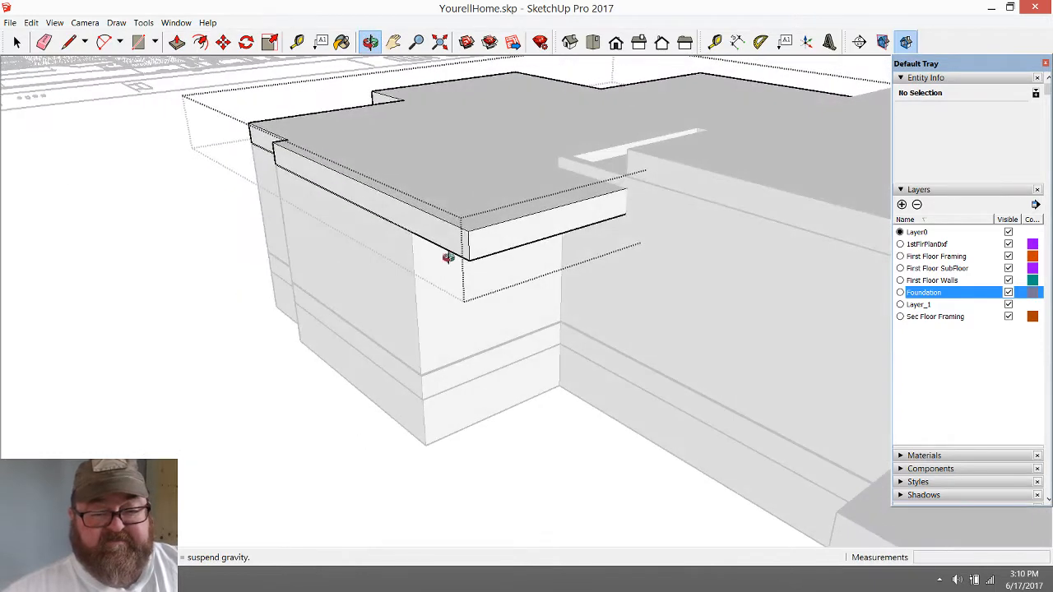
pyautogui.scroll(3, 453, 241)
pyautogui.moveTo(471, 245); pyautogui.dragTo(444, 219)
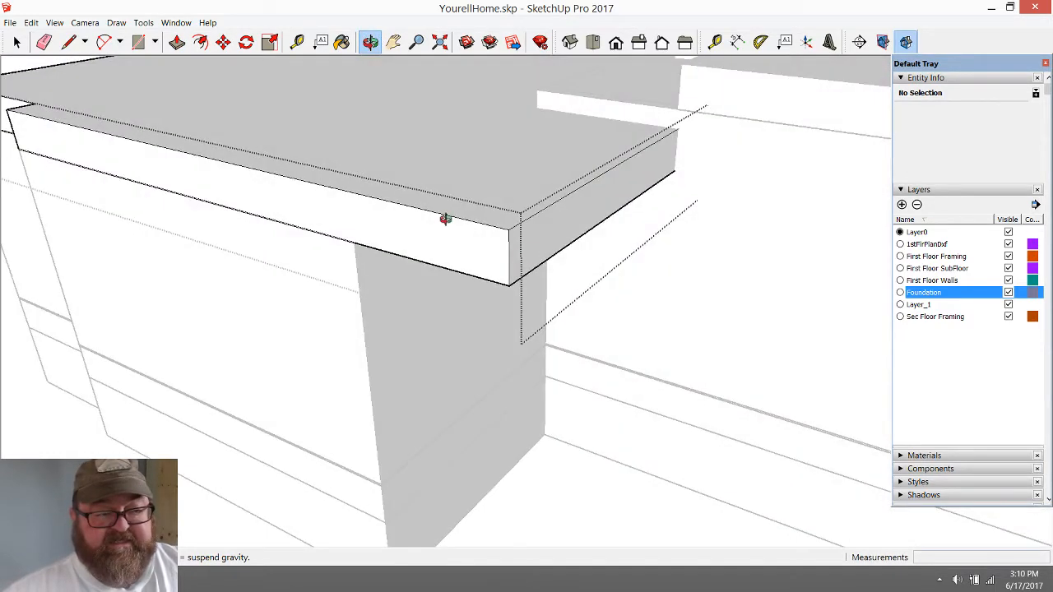
pyautogui.click(69, 41)
pyautogui.click(354, 241)
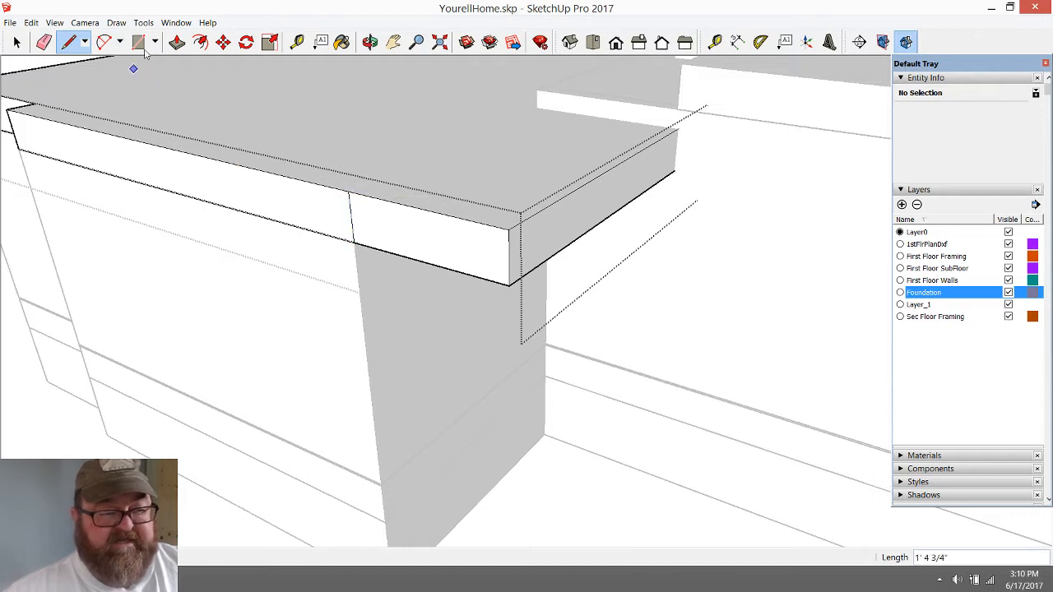
pyautogui.click(526, 247)
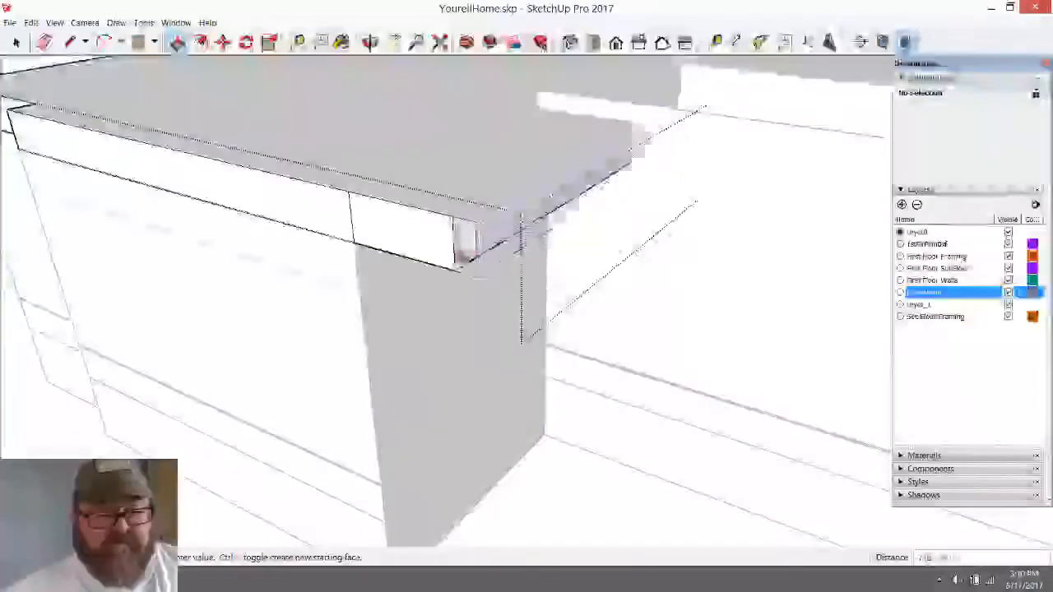
pyautogui.click(376, 281)
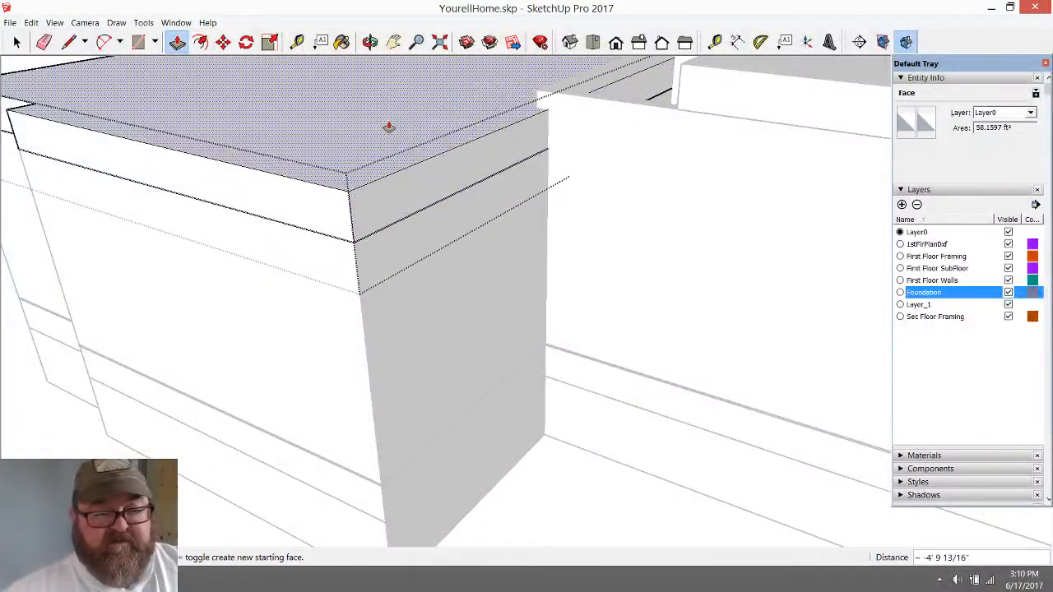
# Inspect the fitted slab around its wing and close the slab group
pyautogui.click(370, 42)
pyautogui.moveTo(533, 191)
pyautogui.mouseDown()
pyautogui.moveTo(502, 381)
pyautogui.moveTo(689, 268)
pyautogui.moveTo(439, 313)
pyautogui.moveTo(664, 325)
pyautogui.moveTo(477, 317)
pyautogui.moveTo(263, 238)
pyautogui.moveTo(468, 278)
pyautogui.moveTo(591, 317)
pyautogui.moveTo(722, 282)
pyautogui.moveTo(733, 230)
pyautogui.moveTo(737, 347)
pyautogui.mouseUp()
pyautogui.scroll(3, 592, 317)
pyautogui.scroll(-5, 769, 437)
pyautogui.scroll(3, 768, 437)
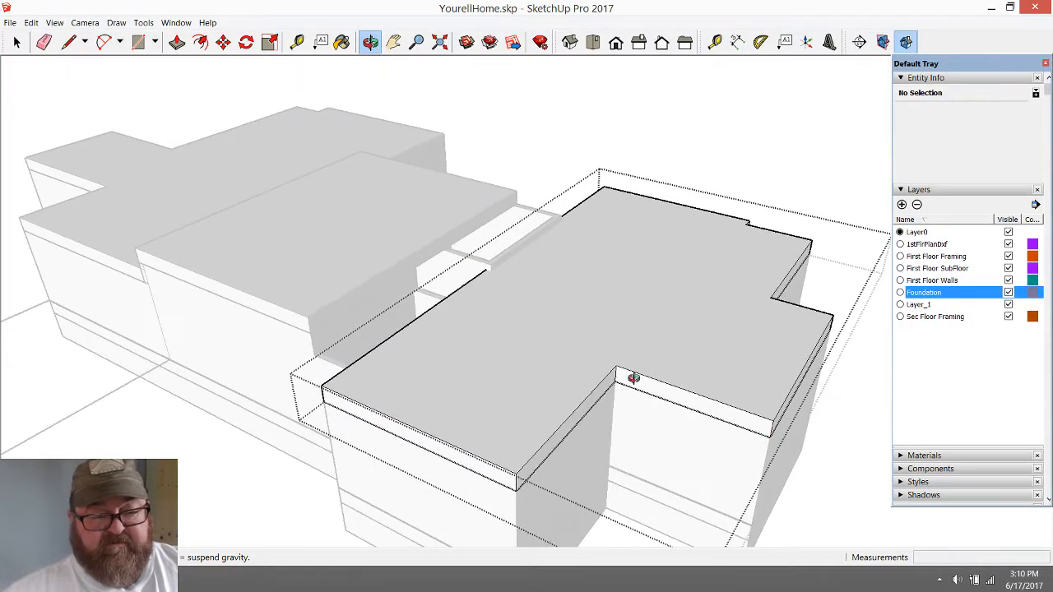
pyautogui.click(16, 42)
pyautogui.click(530, 101)
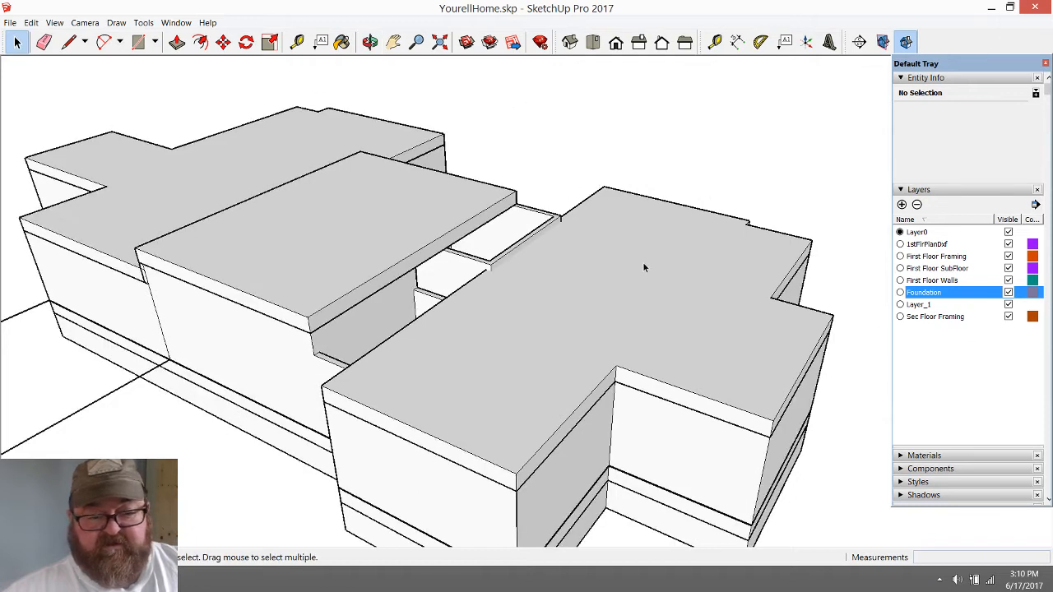
# Check the layer assignment of the slab groups and toggle the Sec Floor Framing layer off and back on
pyautogui.click(643, 263)
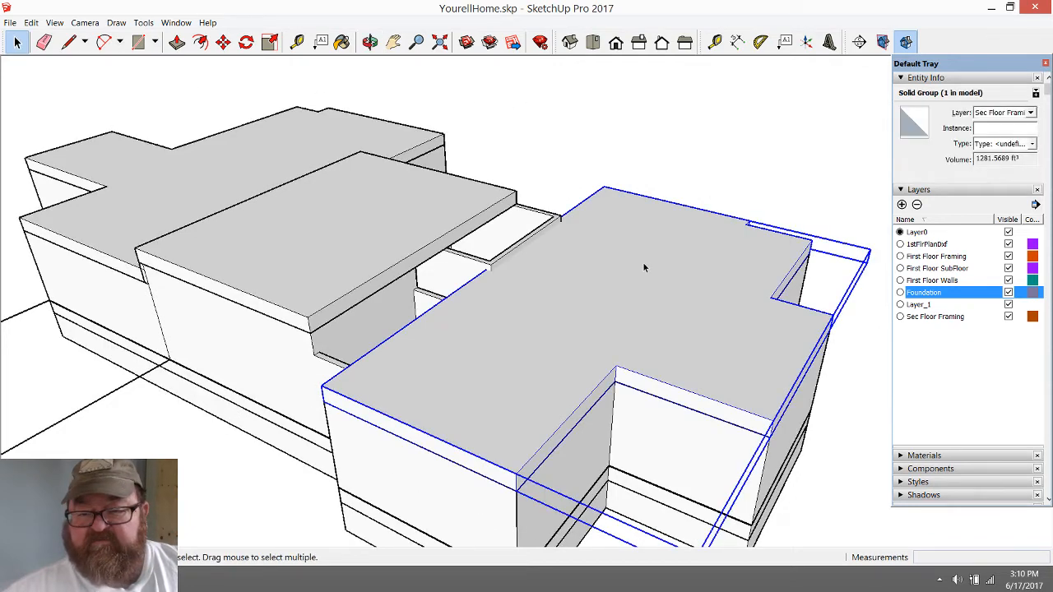
pyautogui.click(416, 234)
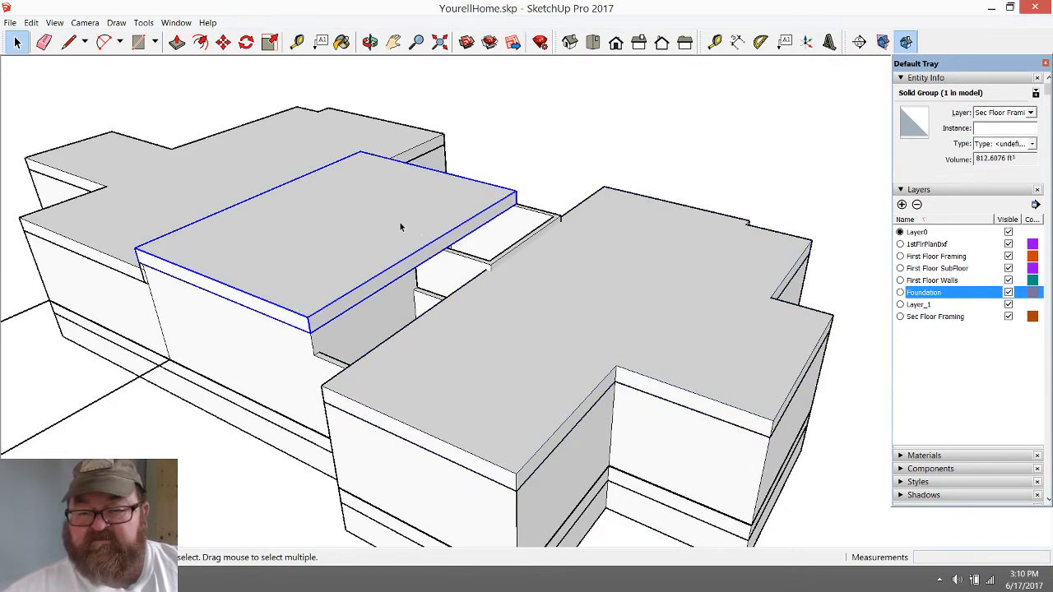
pyautogui.click(217, 154)
pyautogui.click(561, 155)
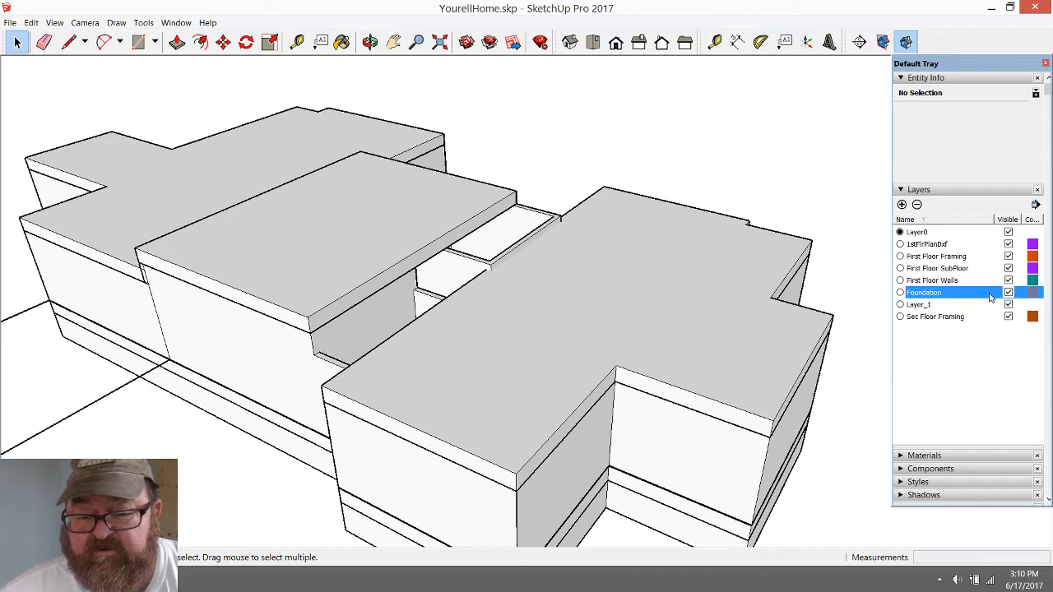
pyautogui.click(1008, 317)
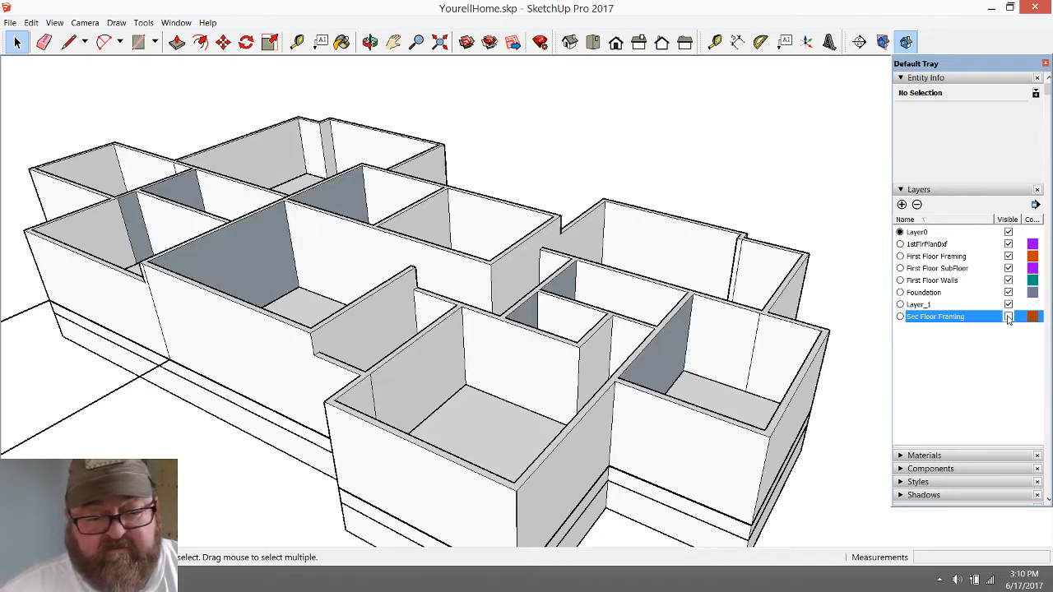
pyautogui.click(1008, 318)
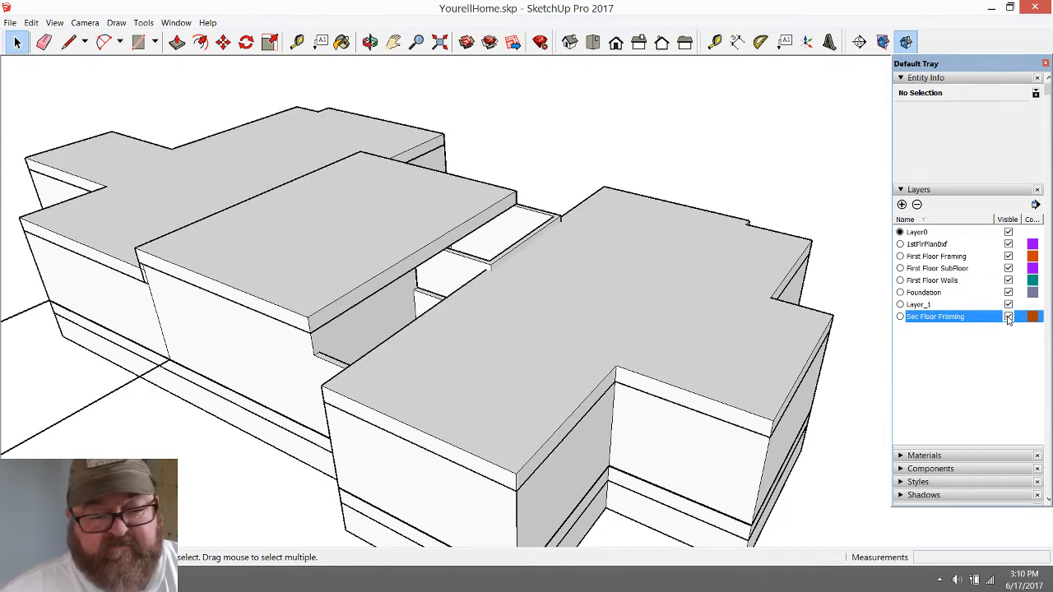
# Switch to the YouTube Live Dashboard in the browser, check the live chat, and return to SketchUp
pyautogui.hotkey('alt', 'Tab')
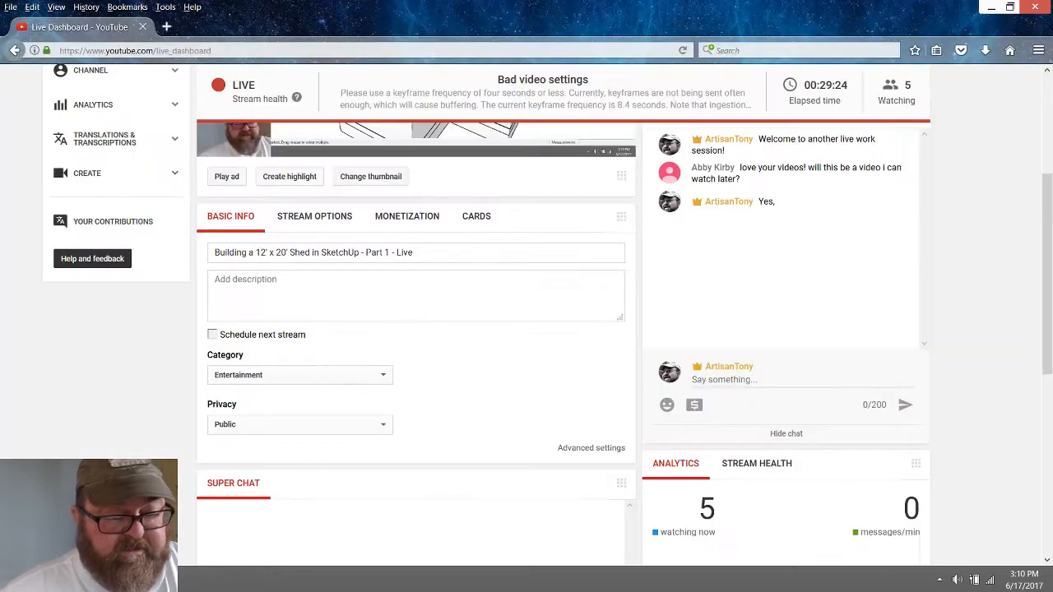
pyautogui.scroll(1, 763, 262)
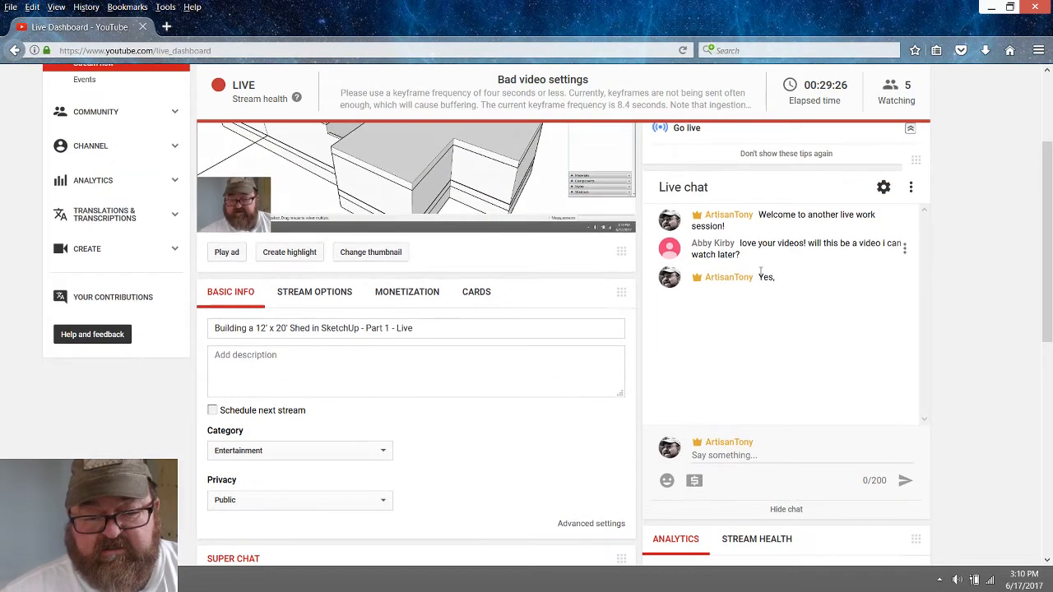
pyautogui.scroll(-2, 759, 335)
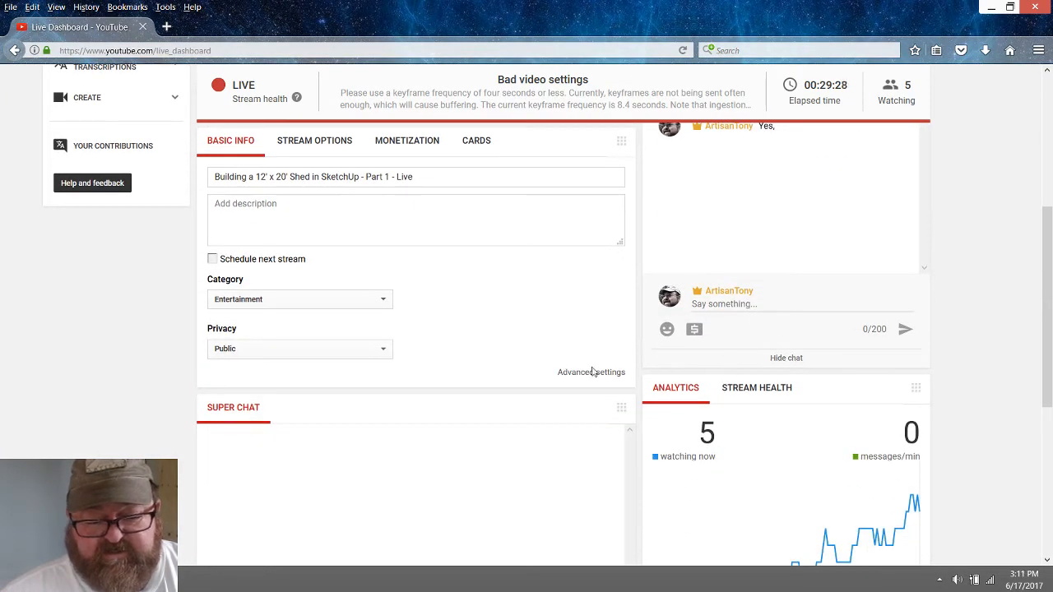
pyautogui.scroll(2, 593, 370)
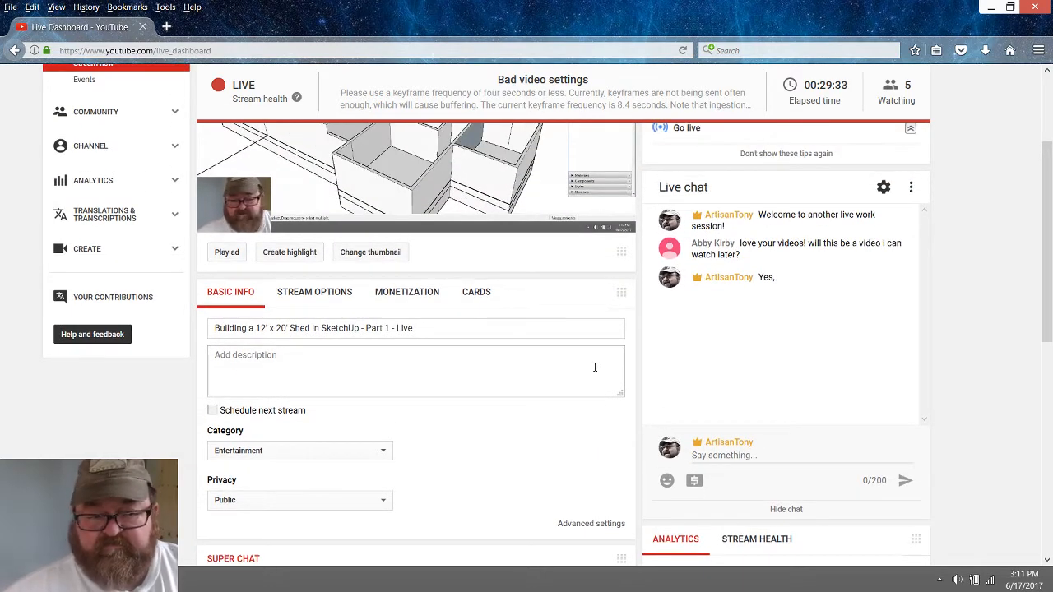
pyautogui.hotkey('alt', 'Tab')
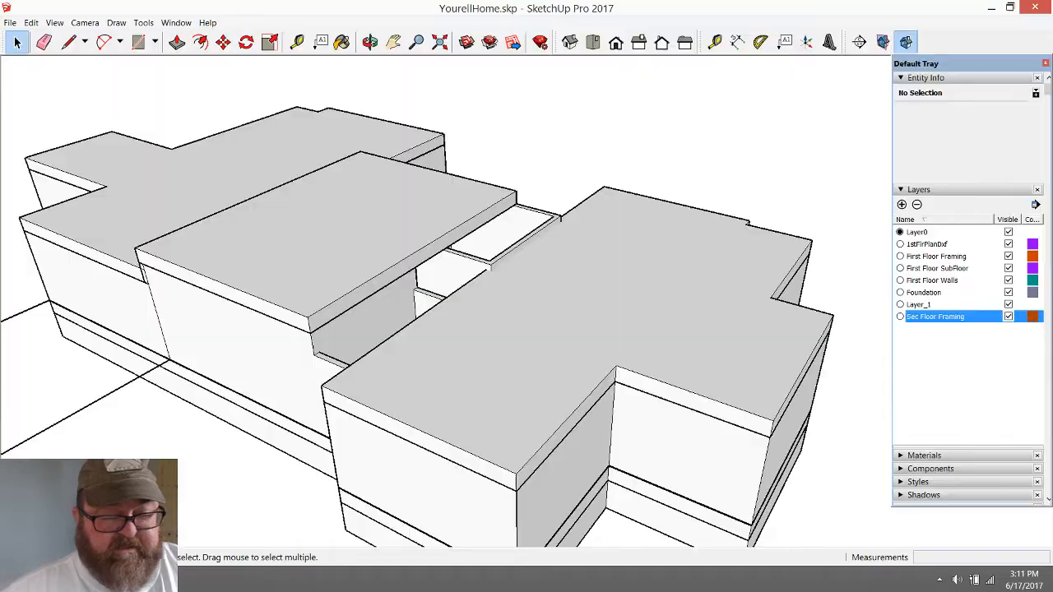
# Examine the uncovered connecting section between the two wings, including its wall tops and where they meet the neighbouring slabs
pyautogui.click(370, 41)
pyautogui.moveTo(537, 357); pyautogui.dragTo(756, 391)
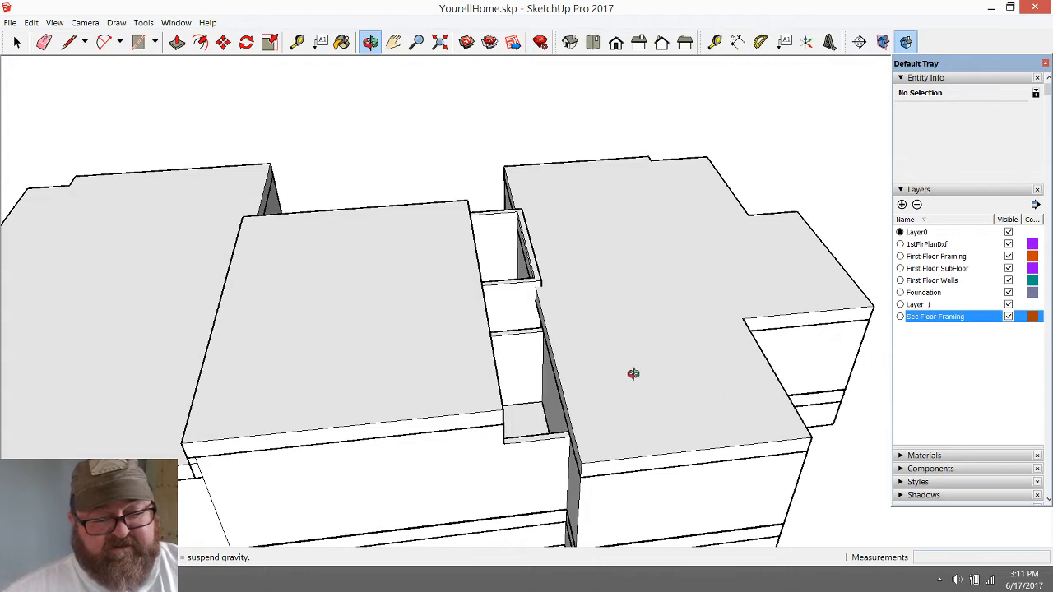
pyautogui.moveTo(632, 373); pyautogui.dragTo(713, 402)
pyautogui.scroll(5, 552, 282)
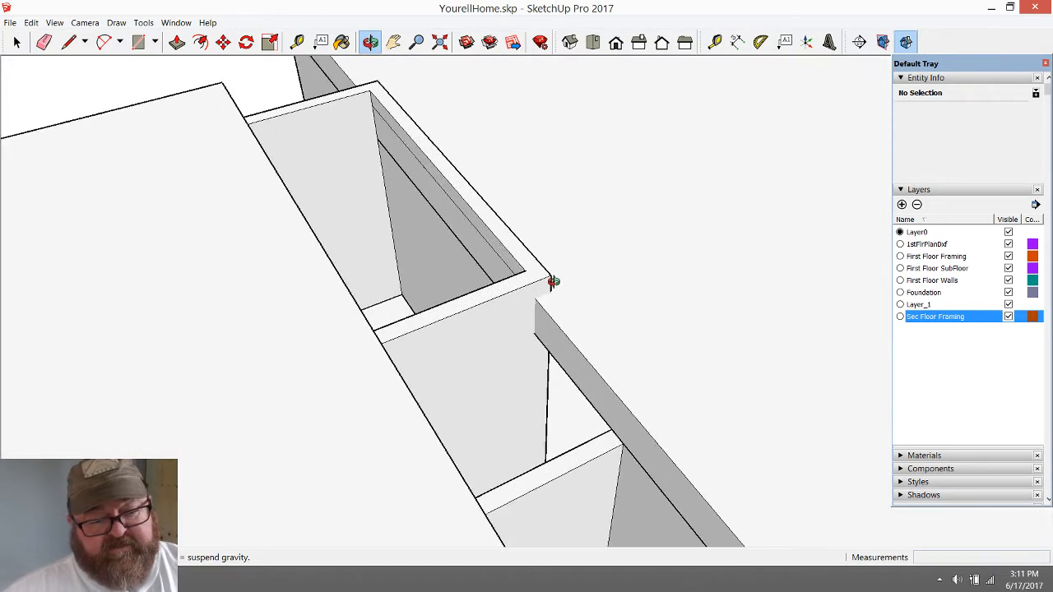
pyautogui.moveTo(553, 283); pyautogui.dragTo(661, 293)
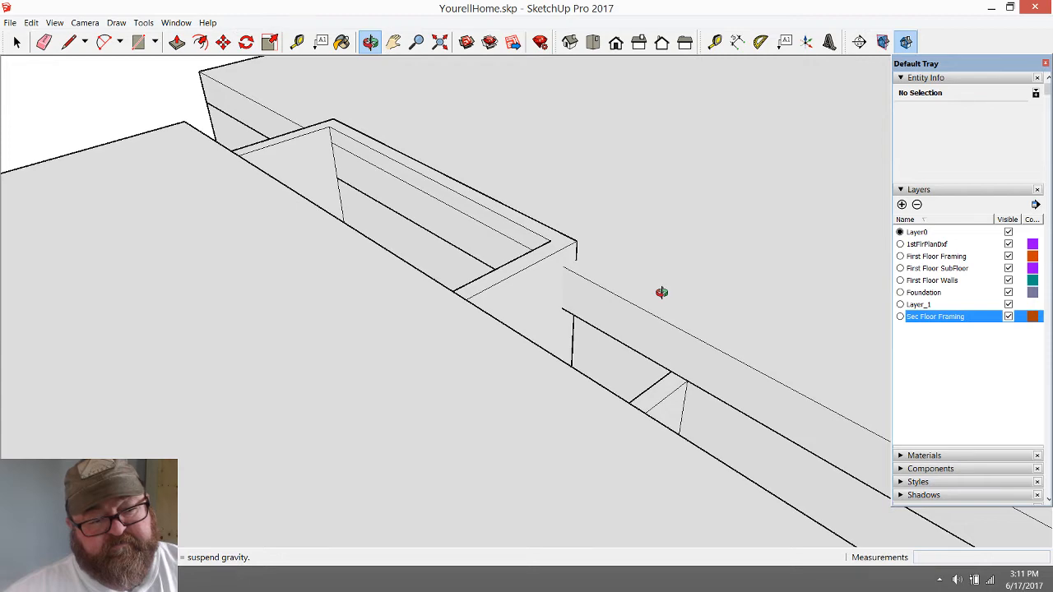
pyautogui.moveTo(661, 292); pyautogui.dragTo(479, 363)
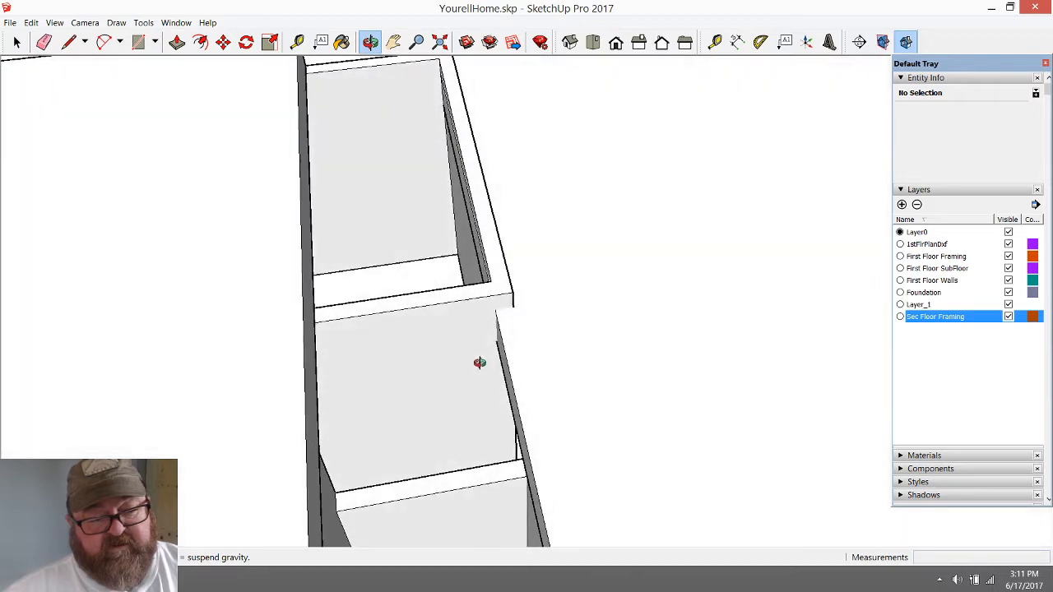
pyautogui.moveTo(390, 218); pyautogui.dragTo(536, 486)
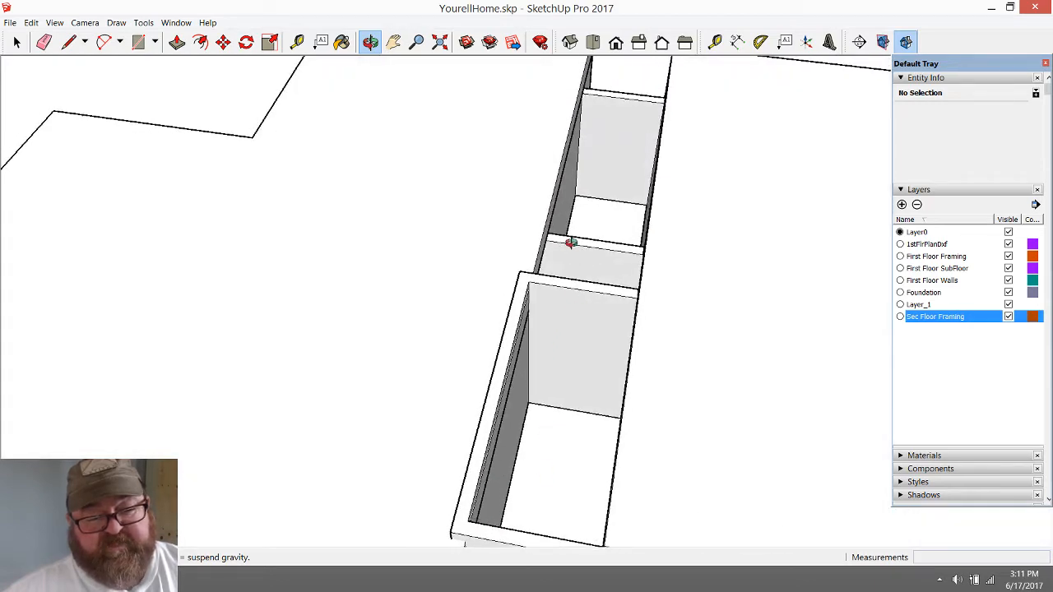
pyautogui.moveTo(389, 398); pyautogui.dragTo(569, 403)
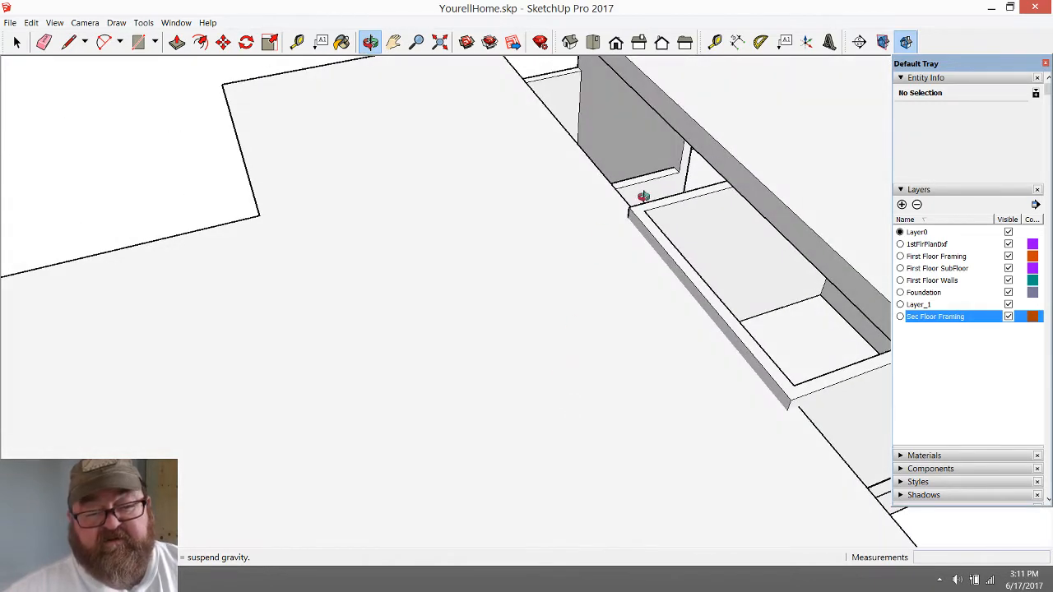
pyautogui.moveTo(672, 137); pyautogui.dragTo(430, 416)
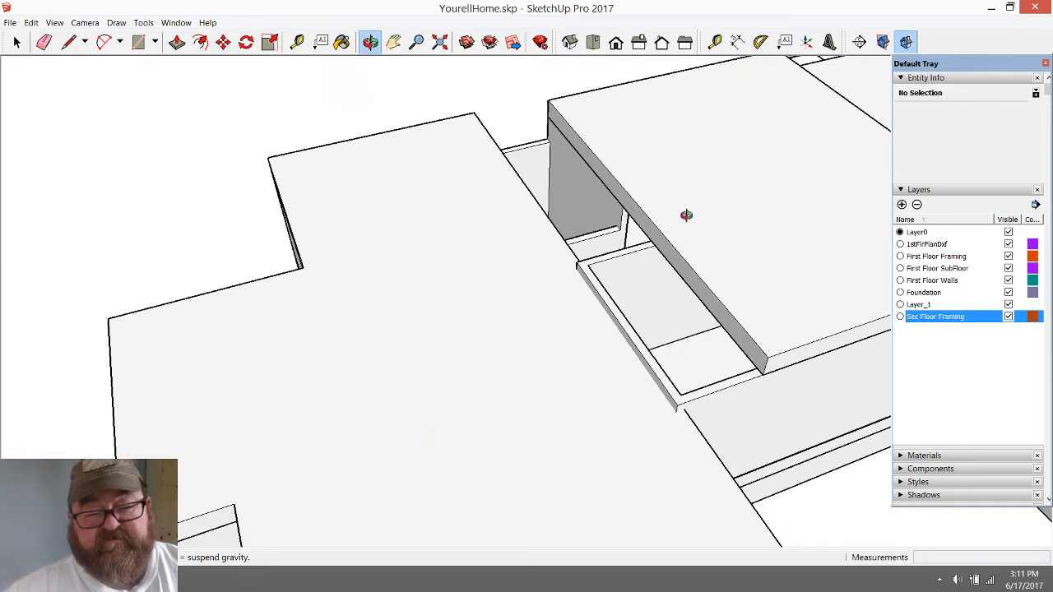
pyautogui.moveTo(598, 358); pyautogui.dragTo(453, 362)
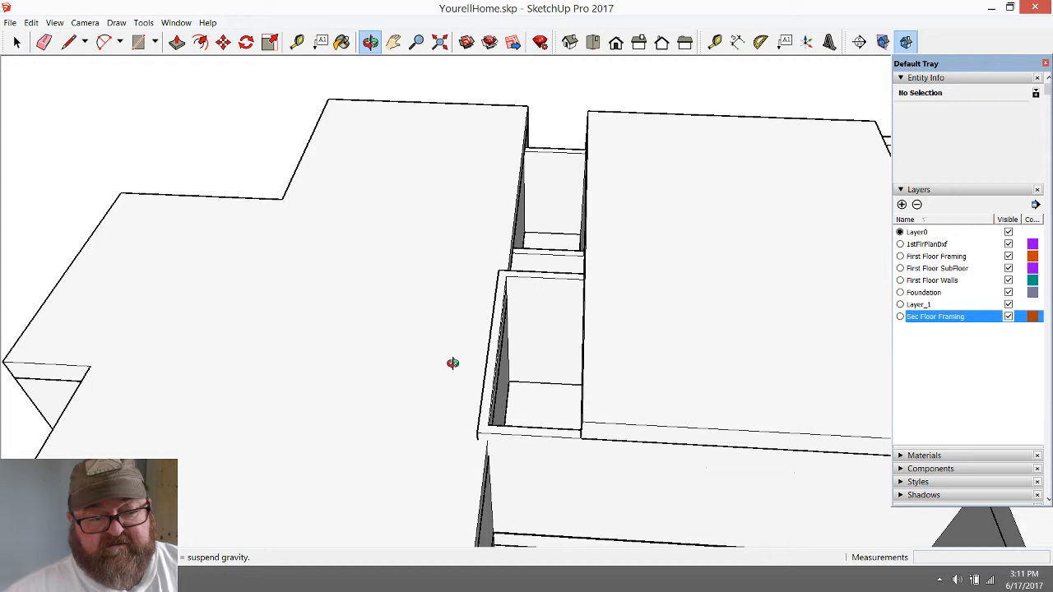
pyautogui.moveTo(452, 362); pyautogui.dragTo(538, 303)
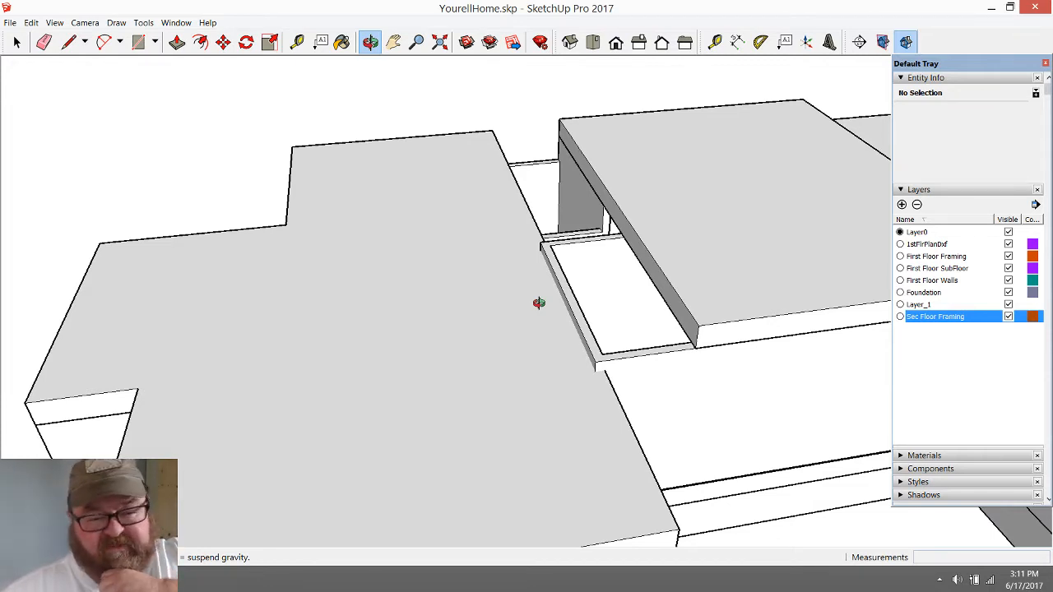
pyautogui.scroll(1, 539, 303)
pyautogui.scroll(4, 581, 230)
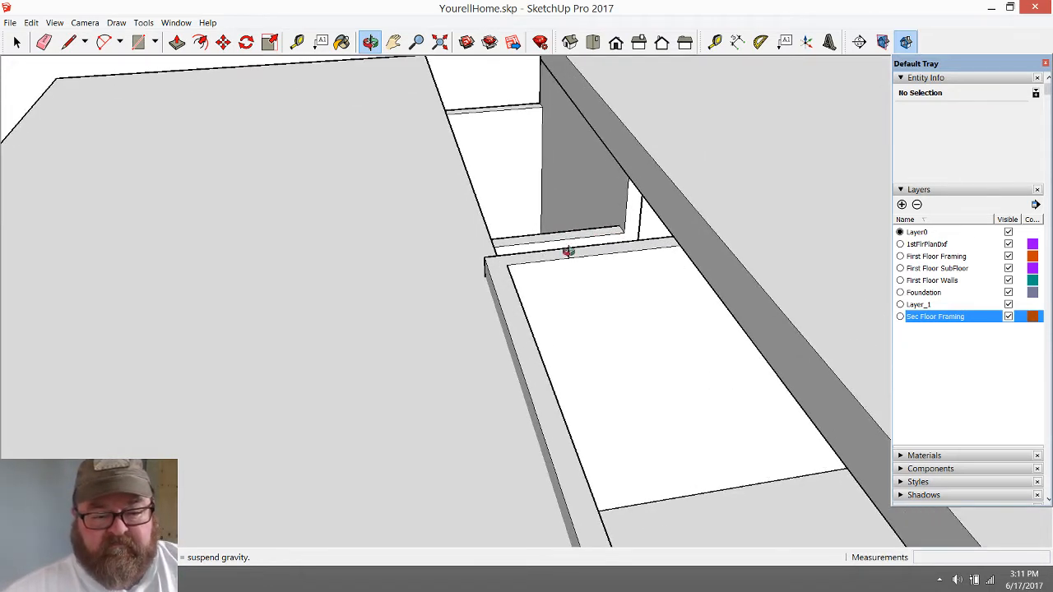
pyautogui.scroll(-2, 462, 280)
pyautogui.moveTo(529, 420); pyautogui.dragTo(541, 367)
pyautogui.scroll(4, 672, 446)
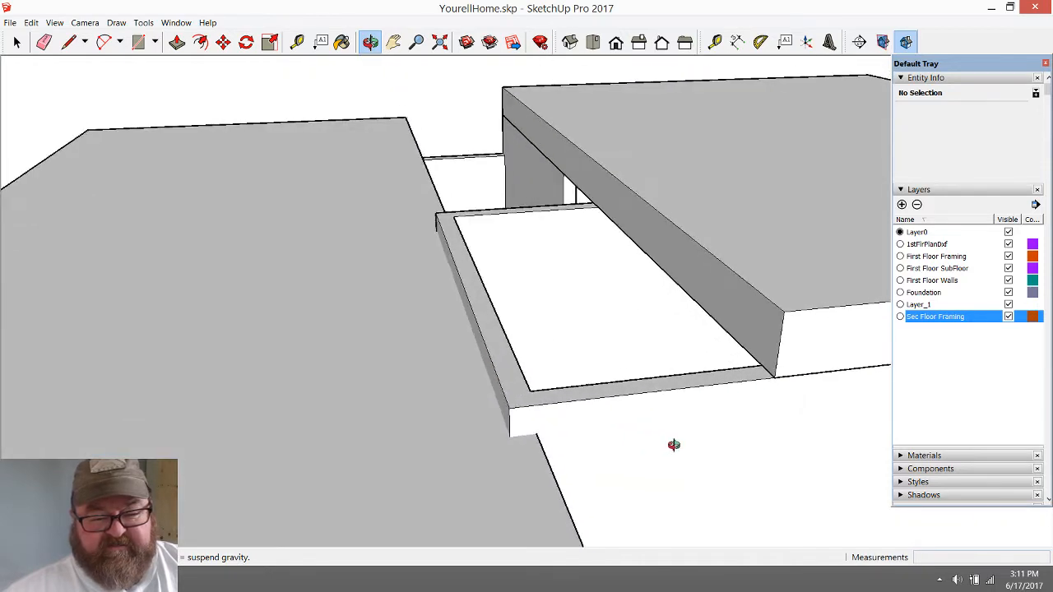
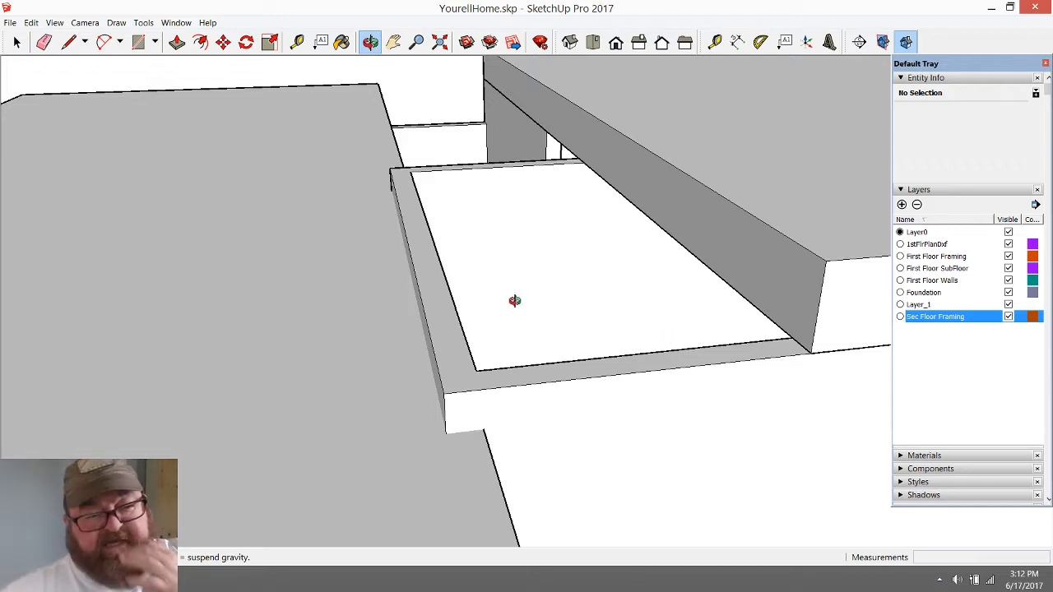
# Examine how the middle framing slab sits over the connecting section, including the uncovered strip beside the neighbouring wing
pyautogui.moveTo(458, 287); pyautogui.dragTo(491, 315)
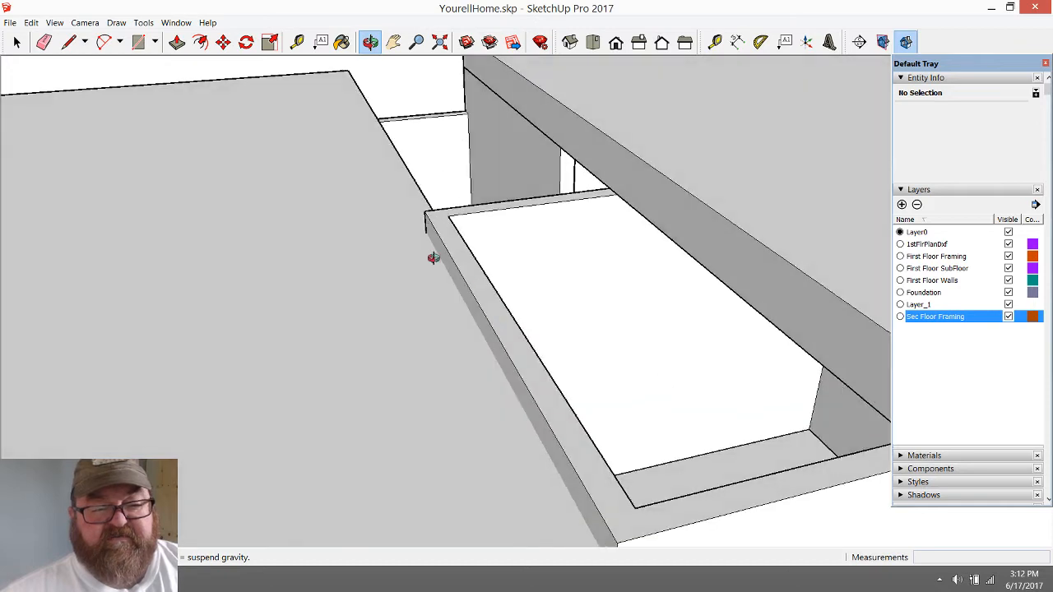
pyautogui.moveTo(390, 228); pyautogui.dragTo(452, 403)
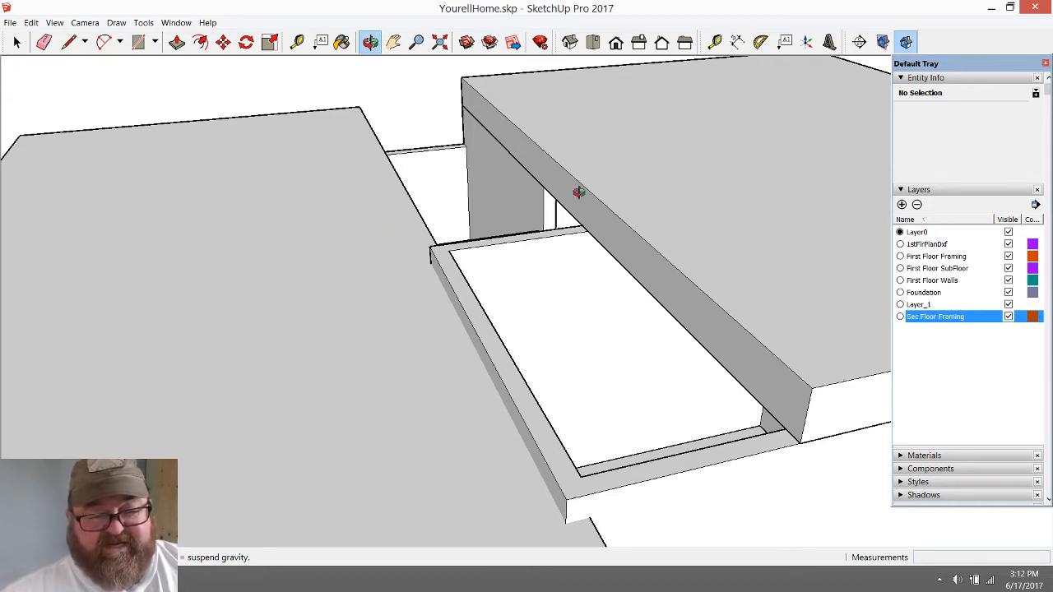
pyautogui.moveTo(579, 192); pyautogui.dragTo(454, 361)
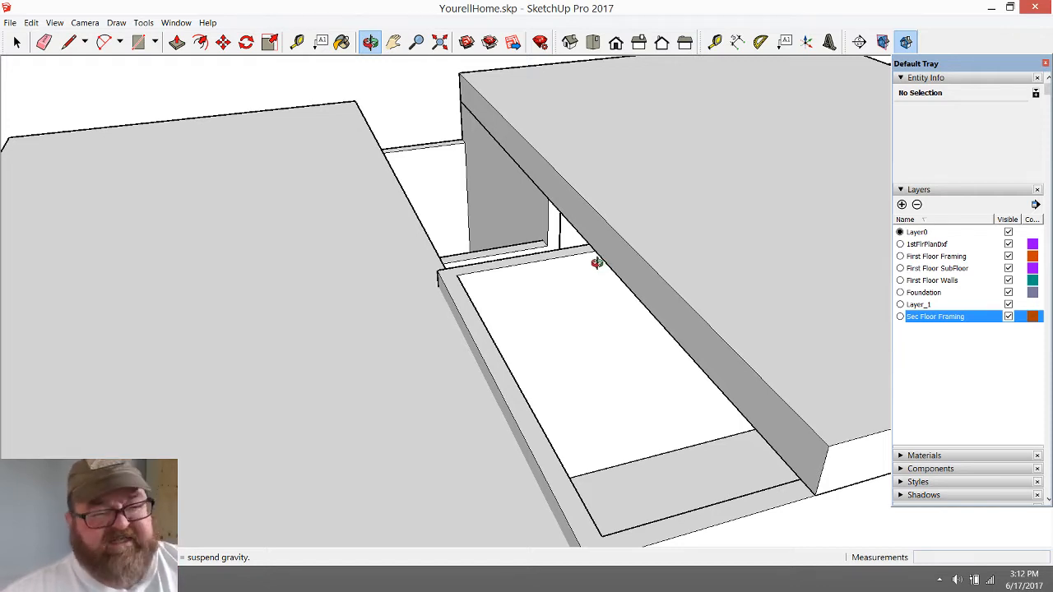
pyautogui.moveTo(595, 263); pyautogui.dragTo(653, 223)
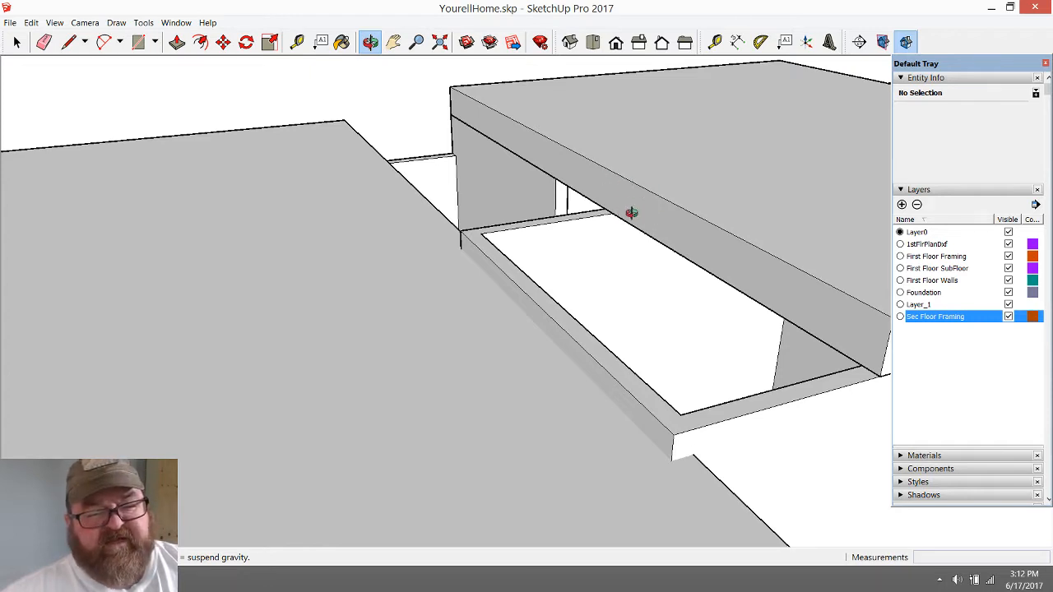
pyautogui.moveTo(621, 186)
pyautogui.mouseDown()
pyautogui.moveTo(595, 212)
pyautogui.moveTo(507, 219)
pyautogui.mouseUp()
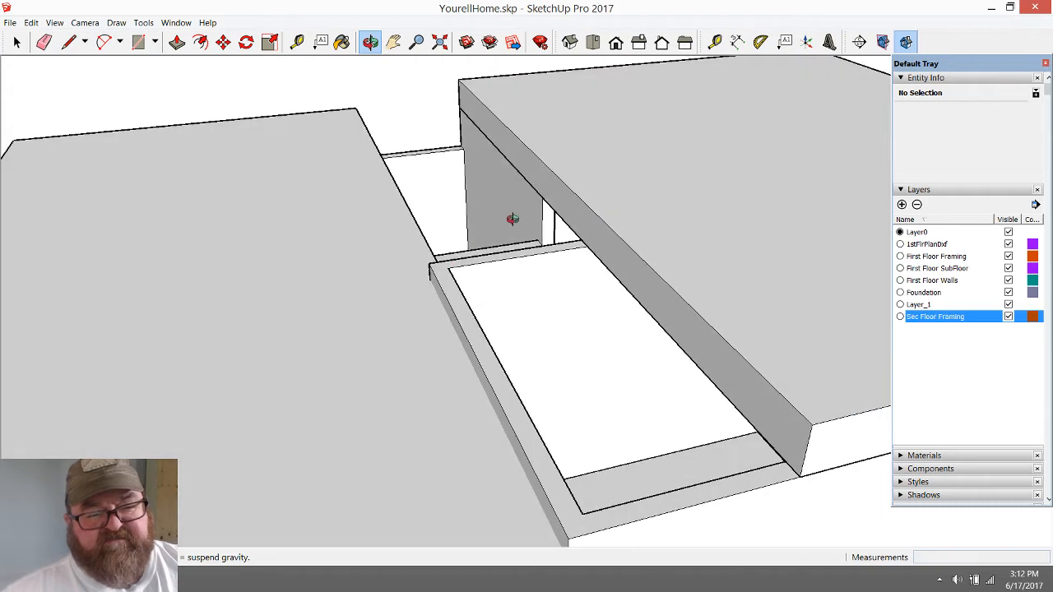
pyautogui.moveTo(604, 240); pyautogui.dragTo(609, 209)
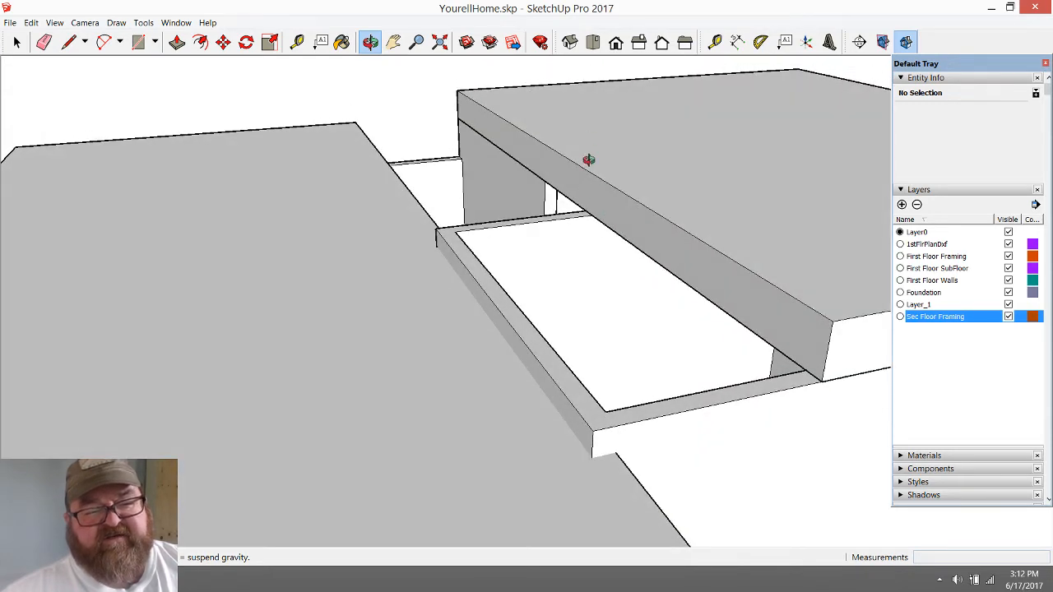
pyautogui.moveTo(394, 311); pyautogui.dragTo(671, 388)
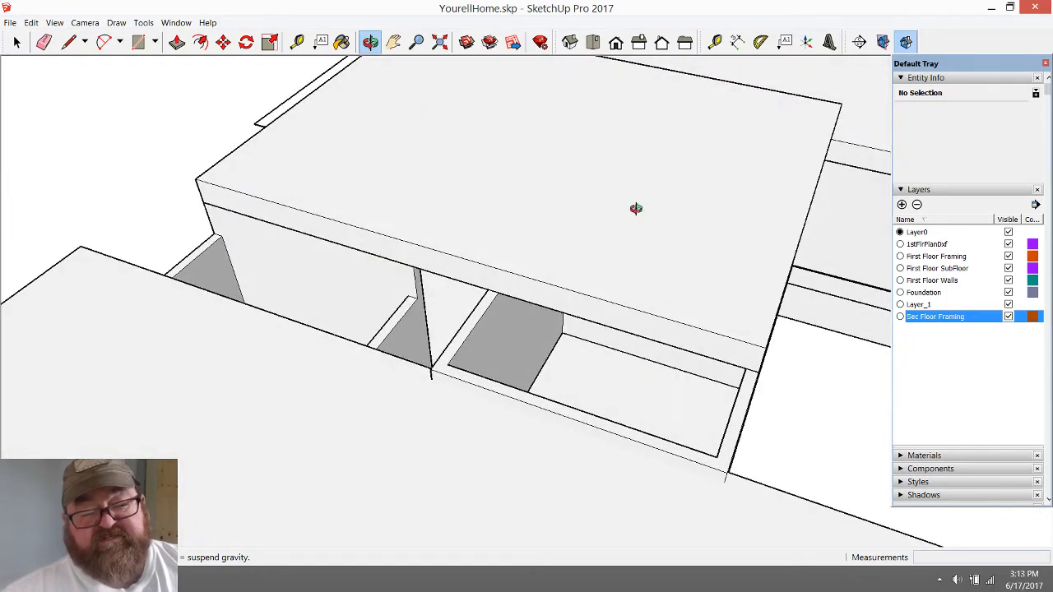
pyautogui.moveTo(748, 296); pyautogui.dragTo(724, 298)
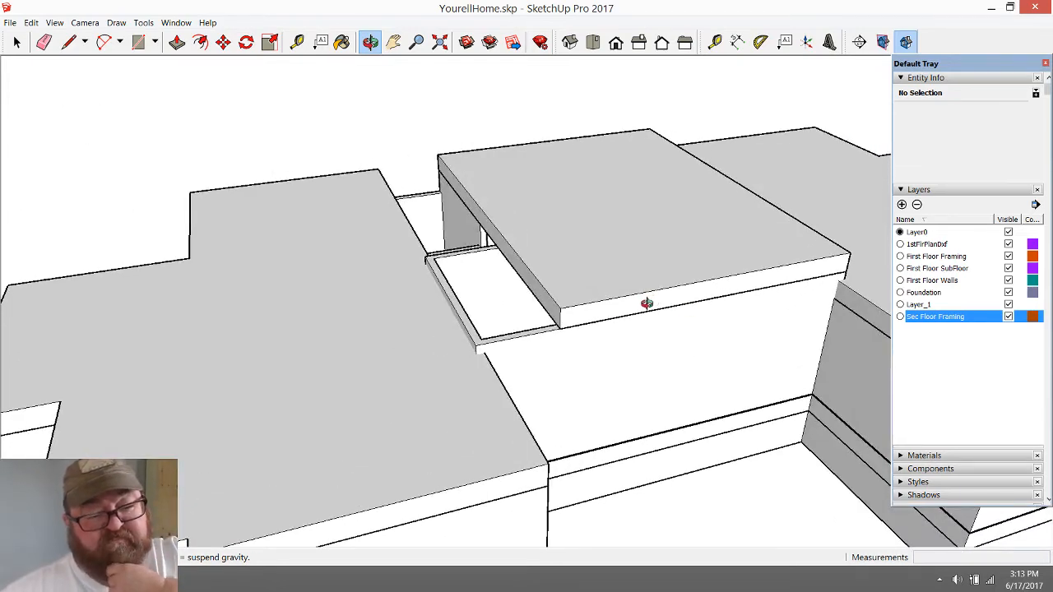
pyautogui.moveTo(594, 310); pyautogui.dragTo(522, 313)
pyautogui.moveTo(559, 263); pyautogui.dragTo(457, 283)
# Move the middle Sec Floor Framing slab sideways about 26 ft onto the adjacent wing to expose the walls beneath
pyautogui.click(18, 43)
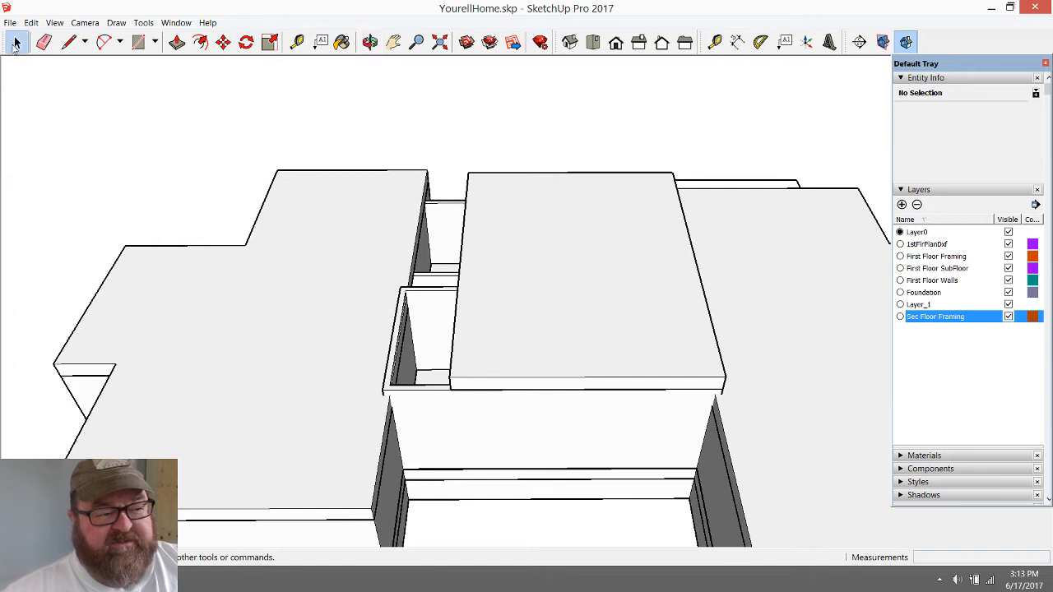
pyautogui.click(470, 340)
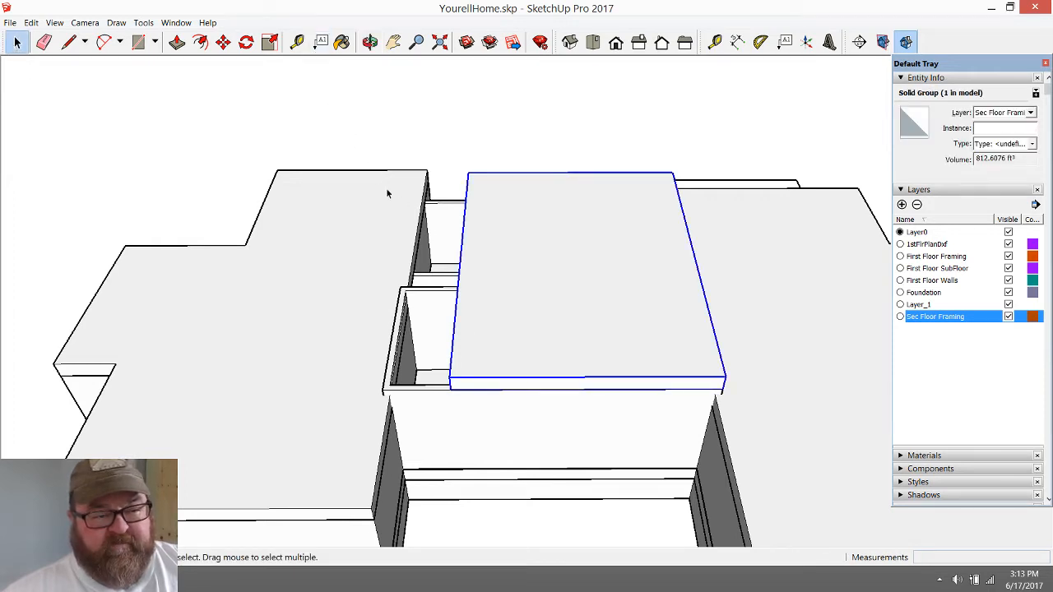
pyautogui.click(223, 42)
pyautogui.click(450, 390)
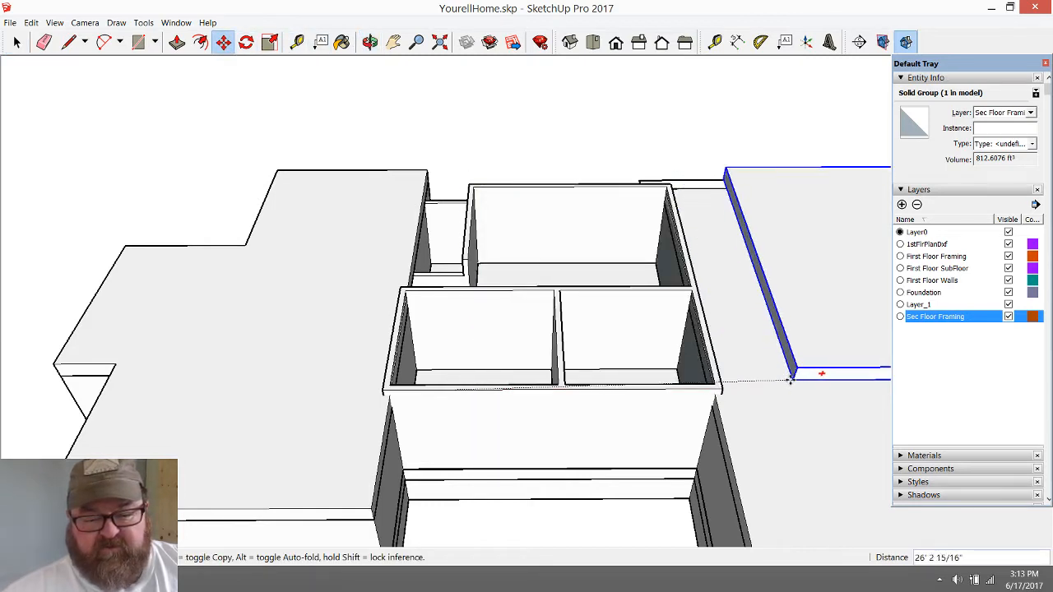
pyautogui.click(781, 381)
pyautogui.scroll(3, 630, 387)
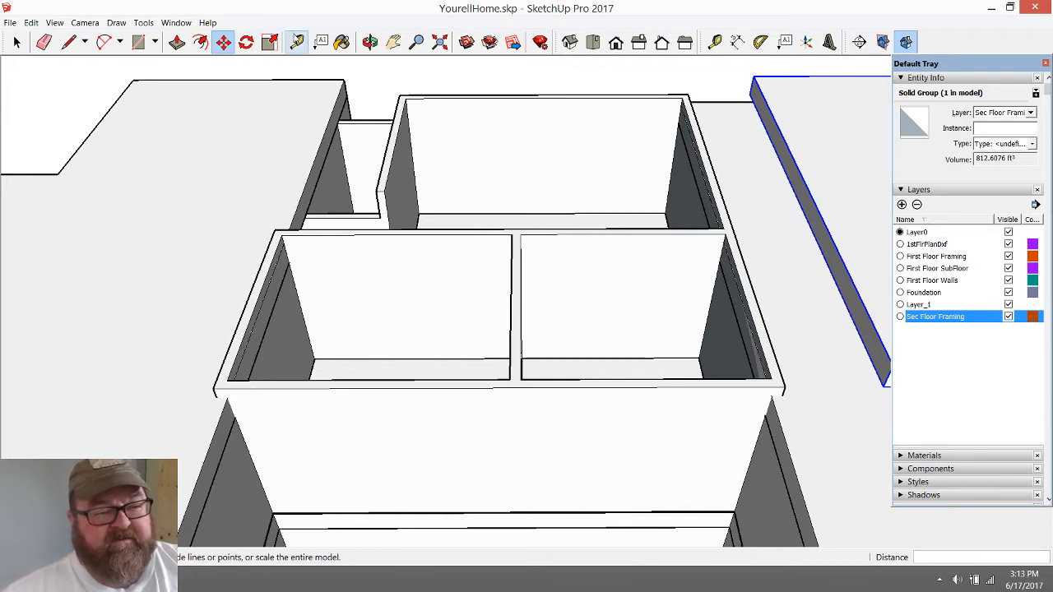
# Measure the wall height from floor to wall top in the narrow recess and in the large middle room
pyautogui.click(297, 41)
pyautogui.scroll(-3, 440, 280)
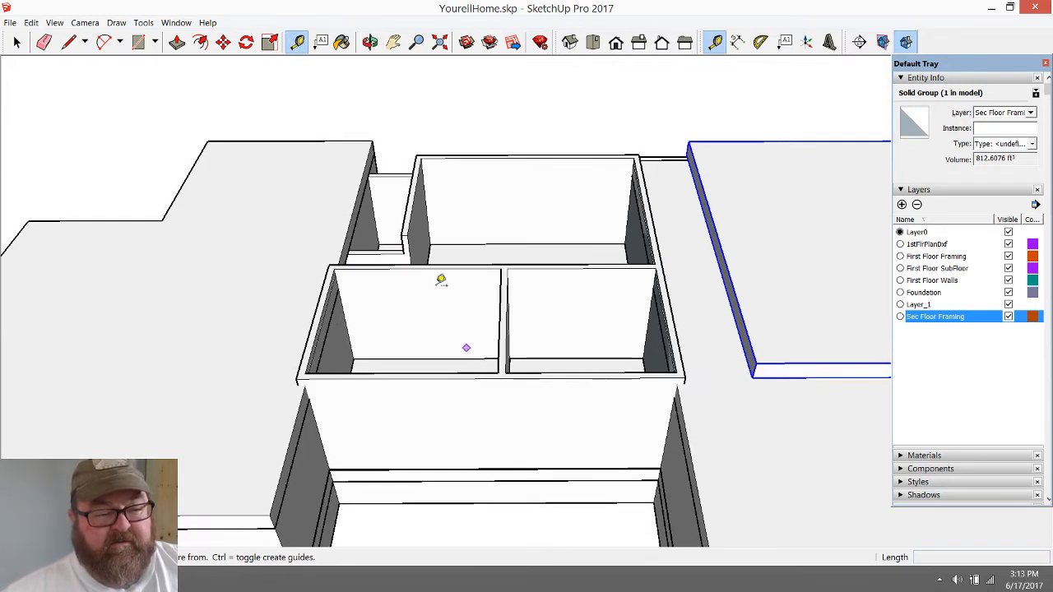
pyautogui.scroll(5, 370, 181)
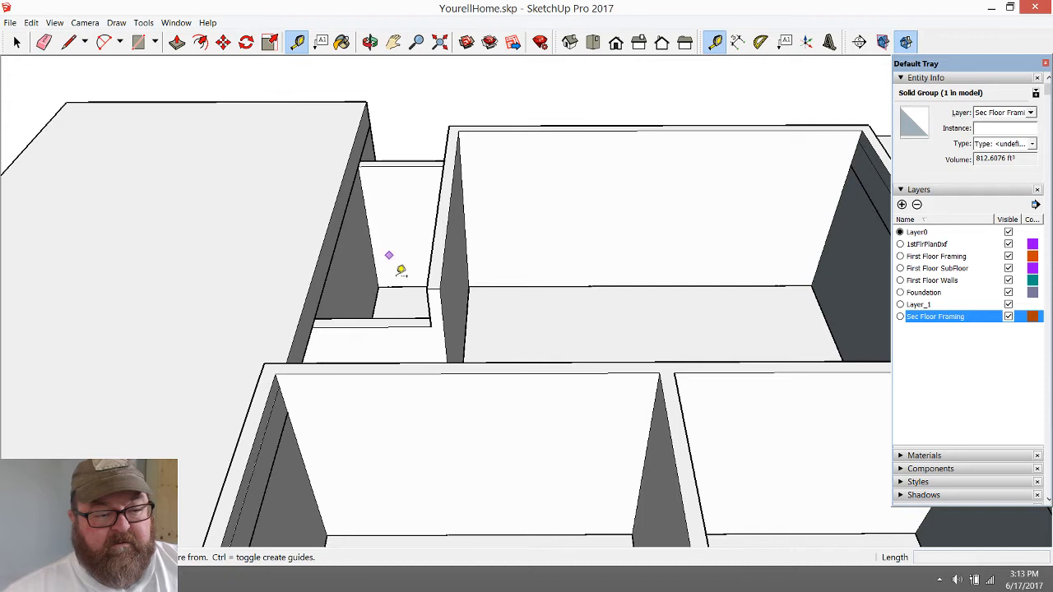
pyautogui.click(399, 286)
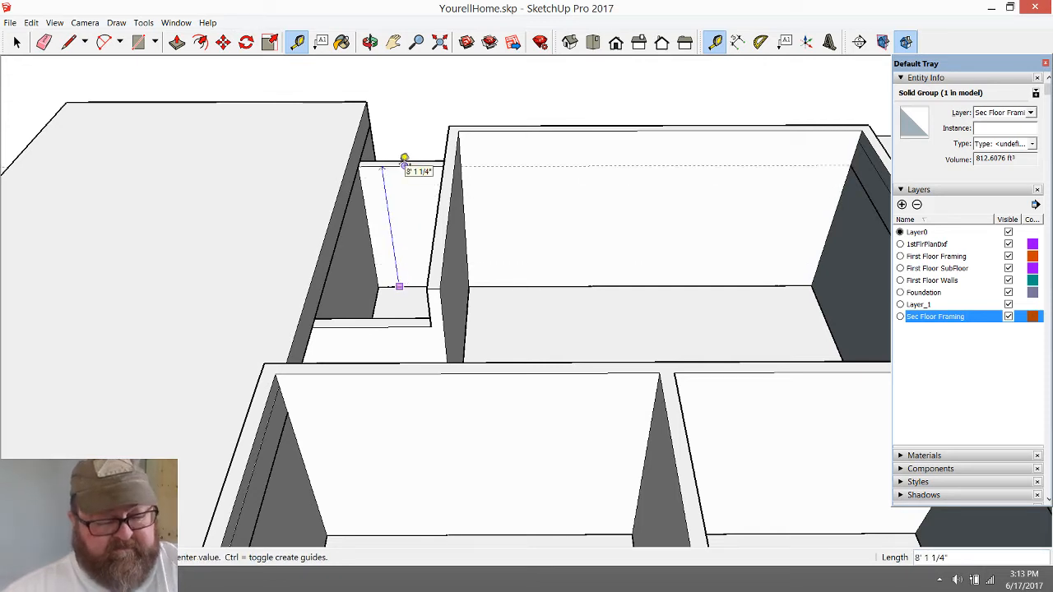
pyautogui.click(404, 158)
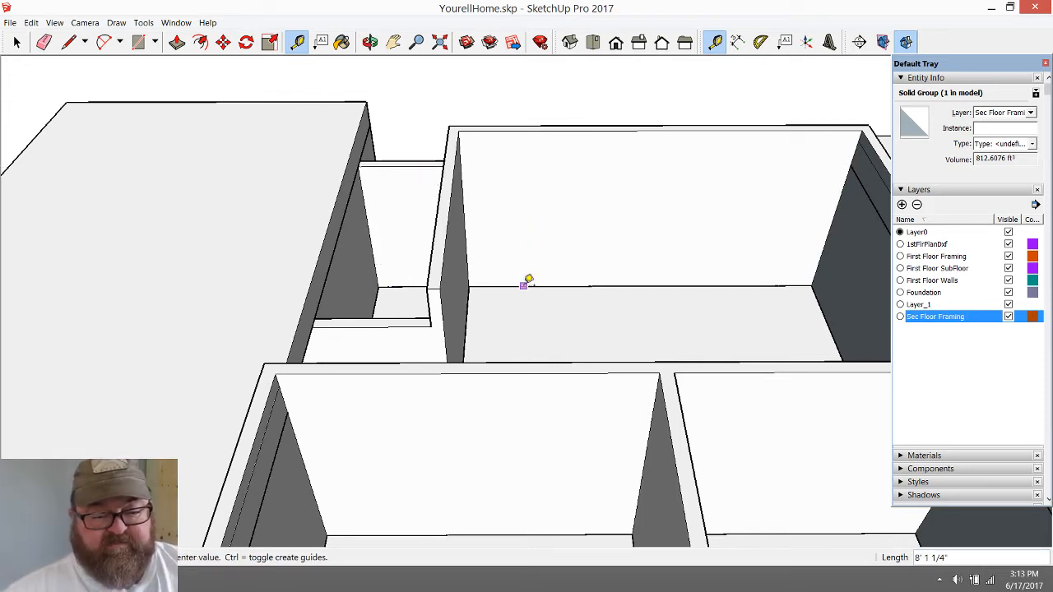
pyautogui.click(524, 285)
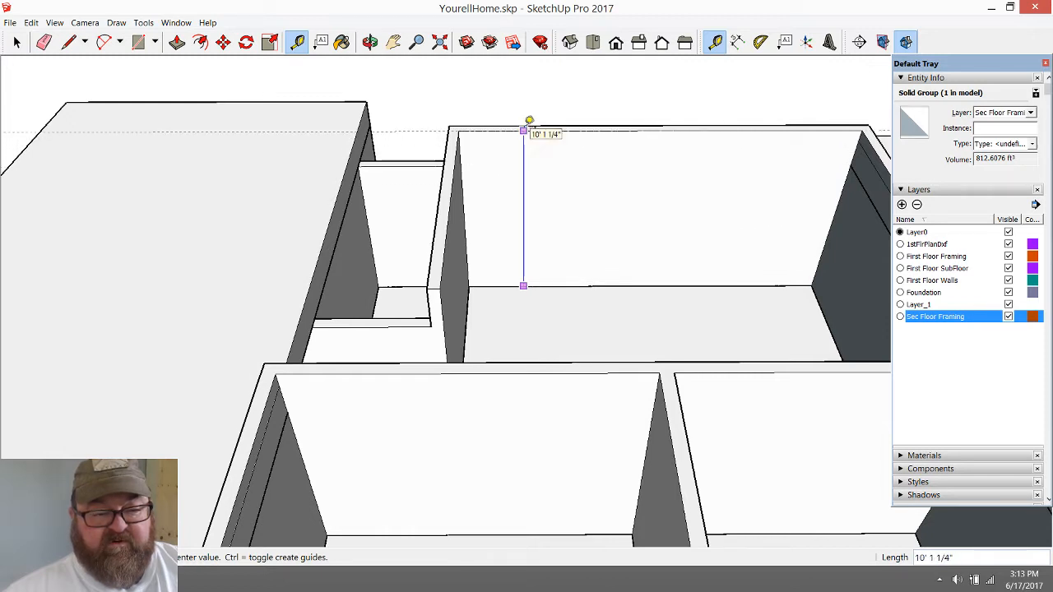
pyautogui.click(528, 124)
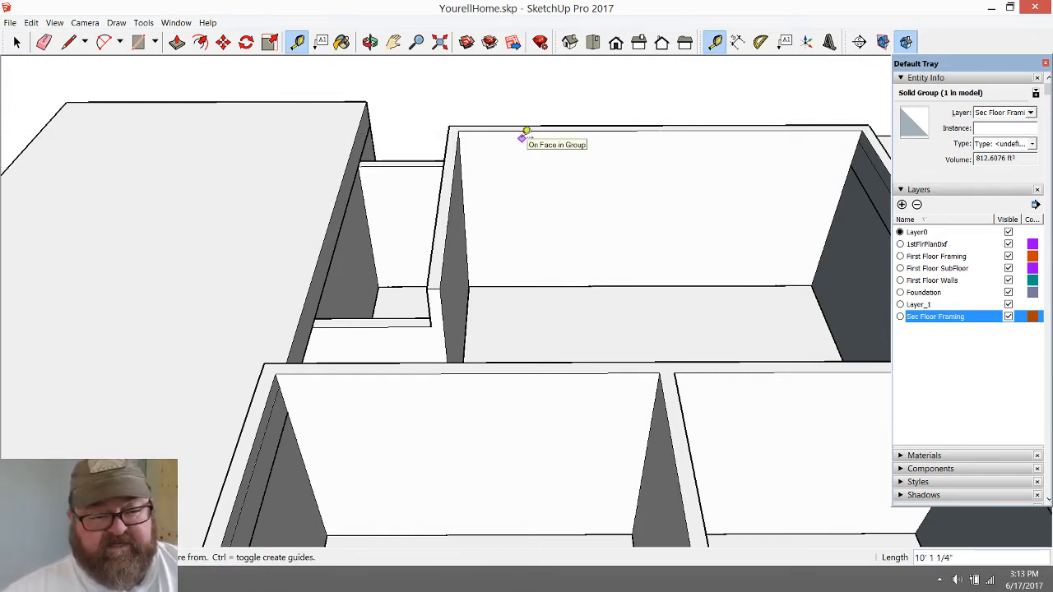
# Lower the top face of the middle section's first-floor walls by 1.5 inches with Push/Pull and close the wall group
pyautogui.click(17, 42)
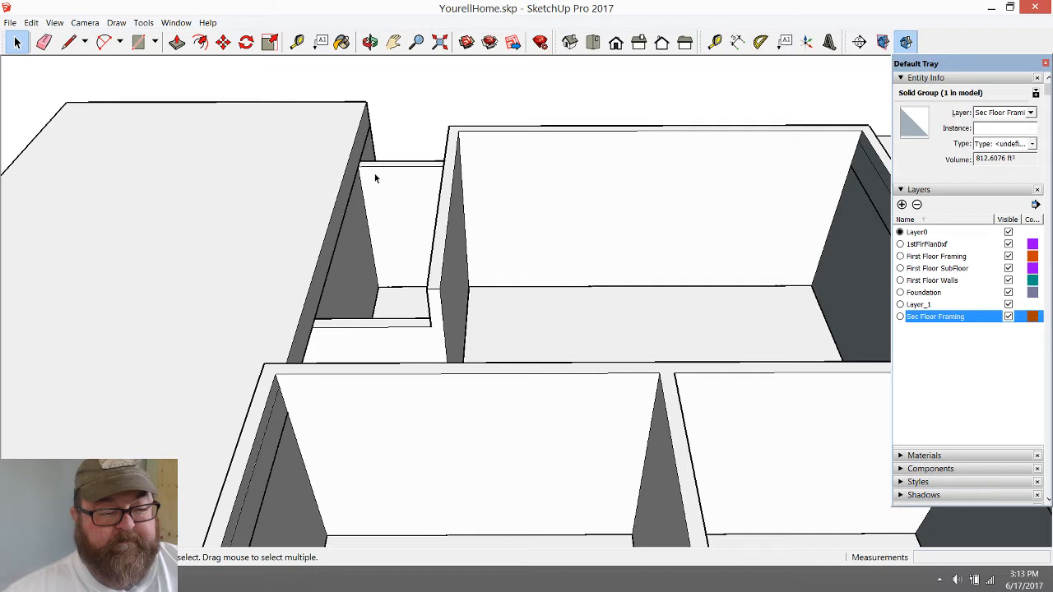
pyautogui.doubleClick(447, 201)
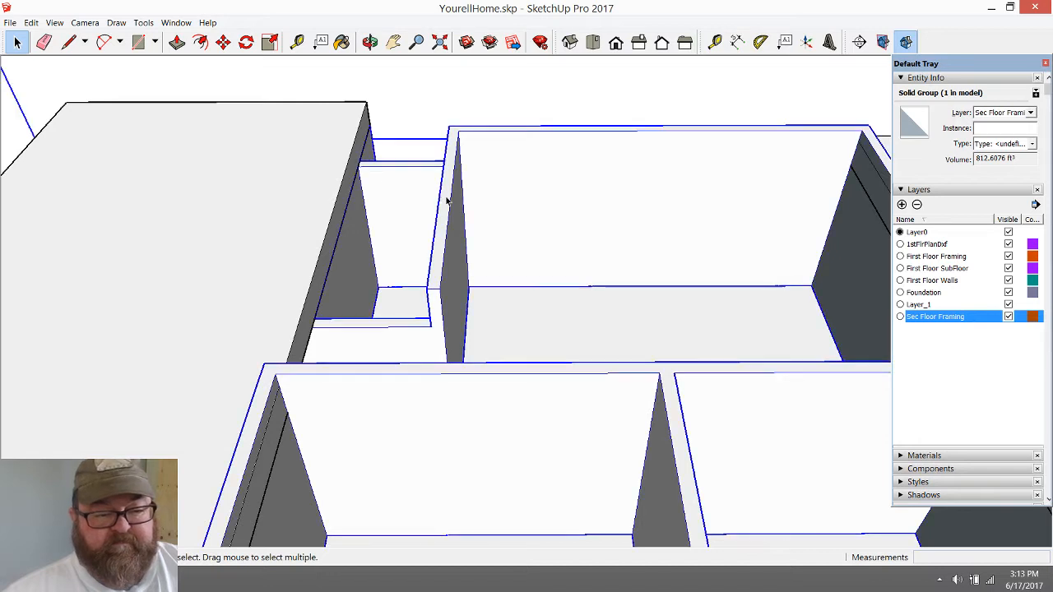
pyautogui.click(177, 42)
pyautogui.click(453, 144)
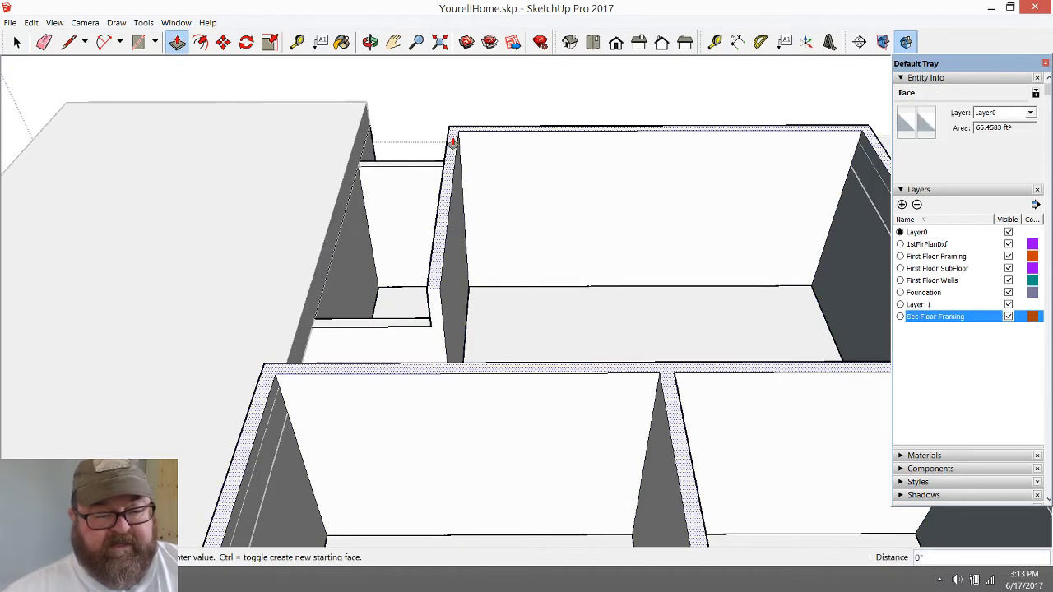
pyautogui.write('1')
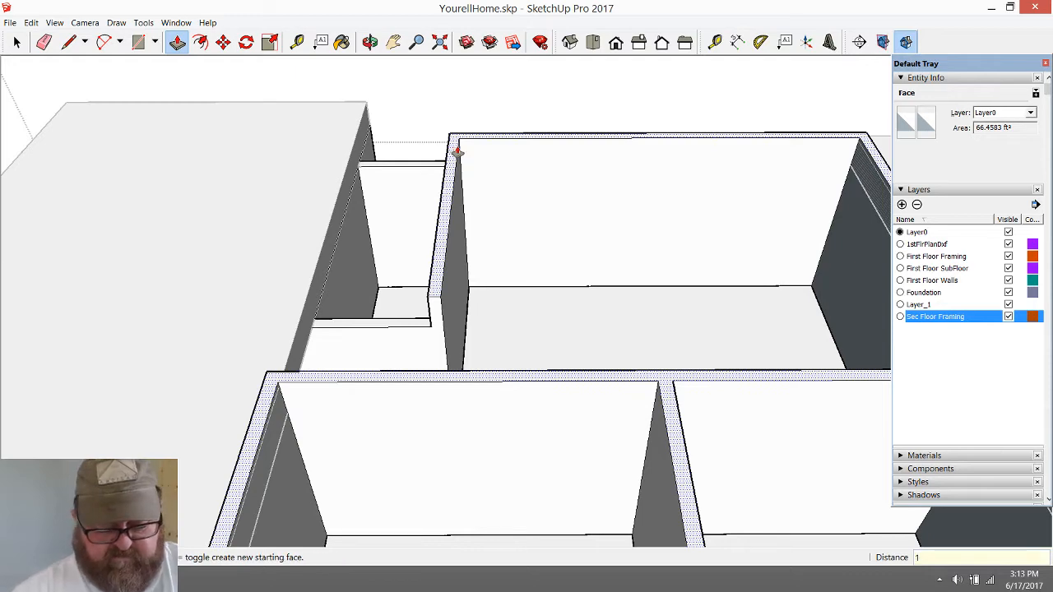
pyautogui.write('.5')
pyautogui.press('Return')
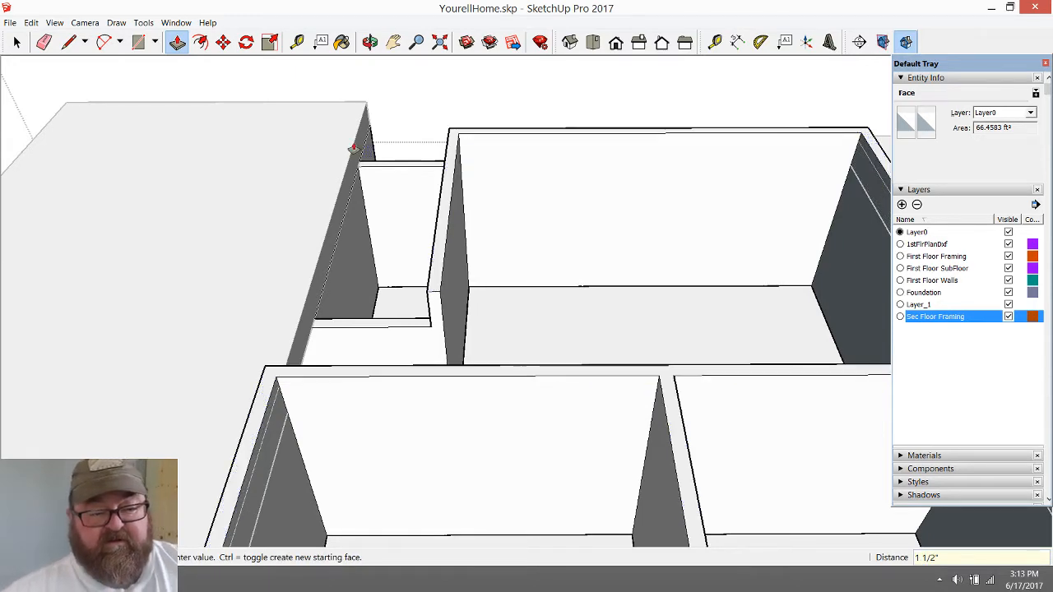
pyautogui.scroll(-4, 357, 146)
pyautogui.click(17, 42)
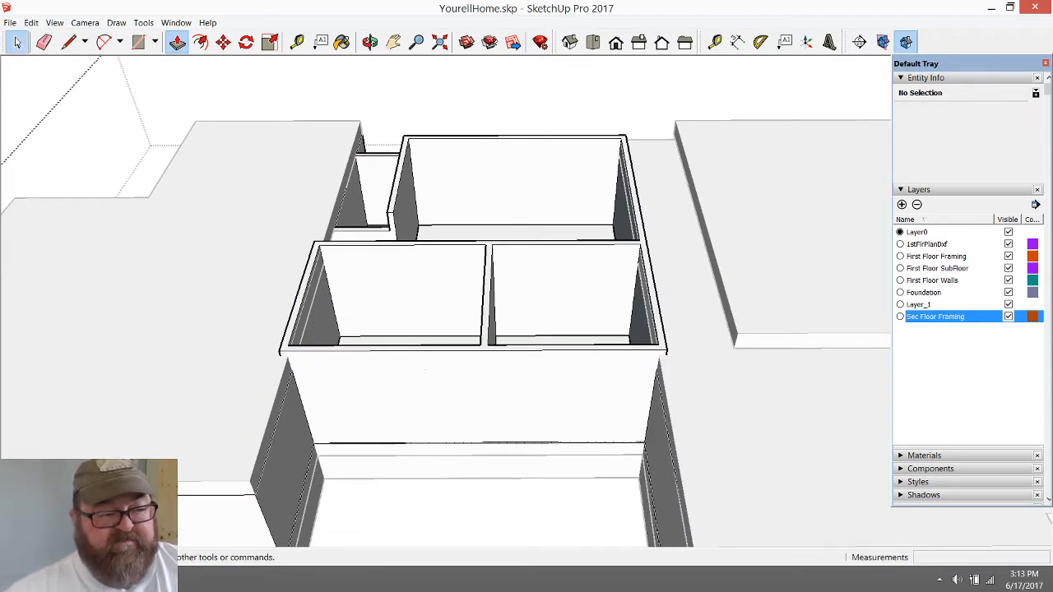
pyautogui.click(751, 341)
pyautogui.scroll(2, 751, 341)
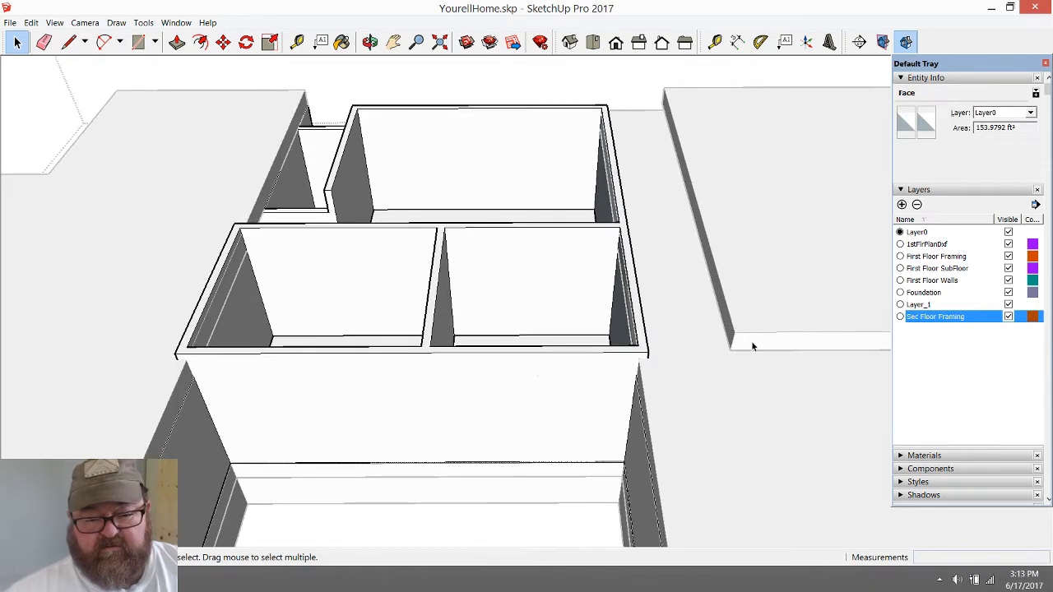
pyautogui.scroll(-4, 651, 358)
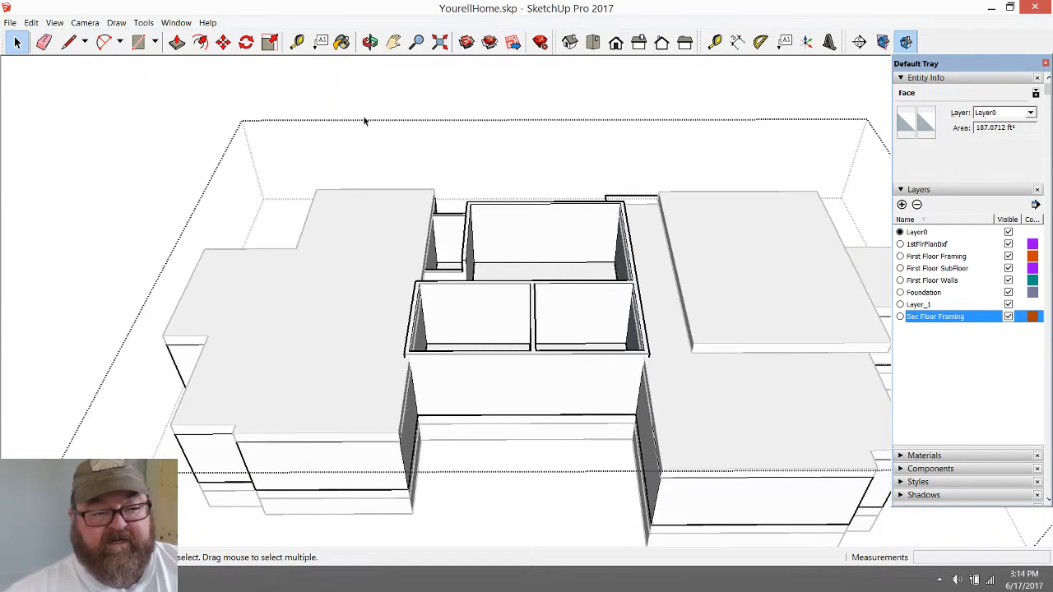
pyautogui.click(379, 85)
# Move the framing slab back over the middle section, aligning its lower front corner with the outer wall corner at the adjacent wing
pyautogui.scroll(2, 673, 332)
pyautogui.click(712, 320)
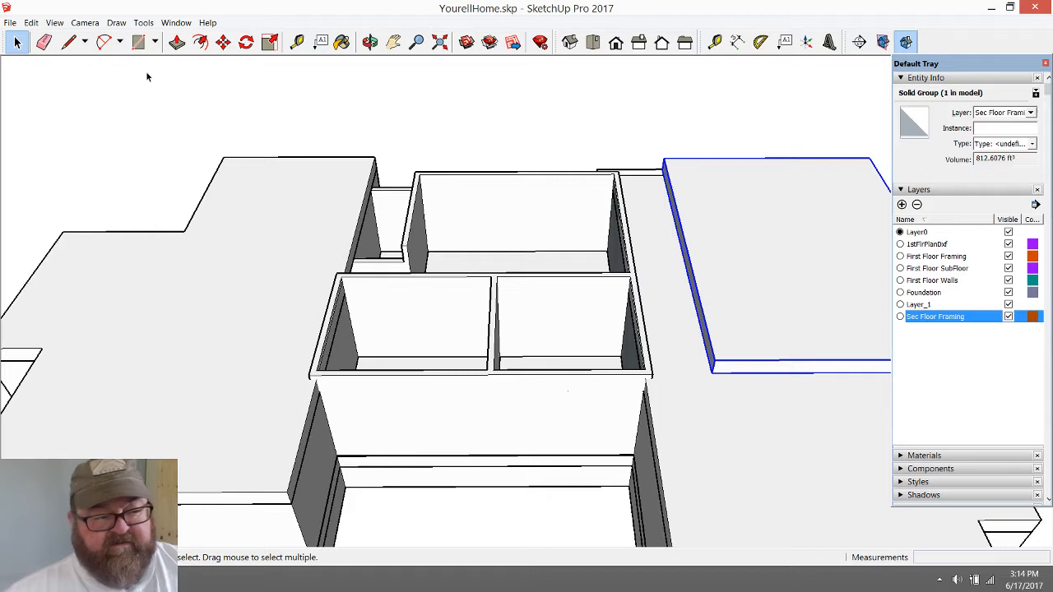
pyautogui.click(223, 41)
pyautogui.click(714, 372)
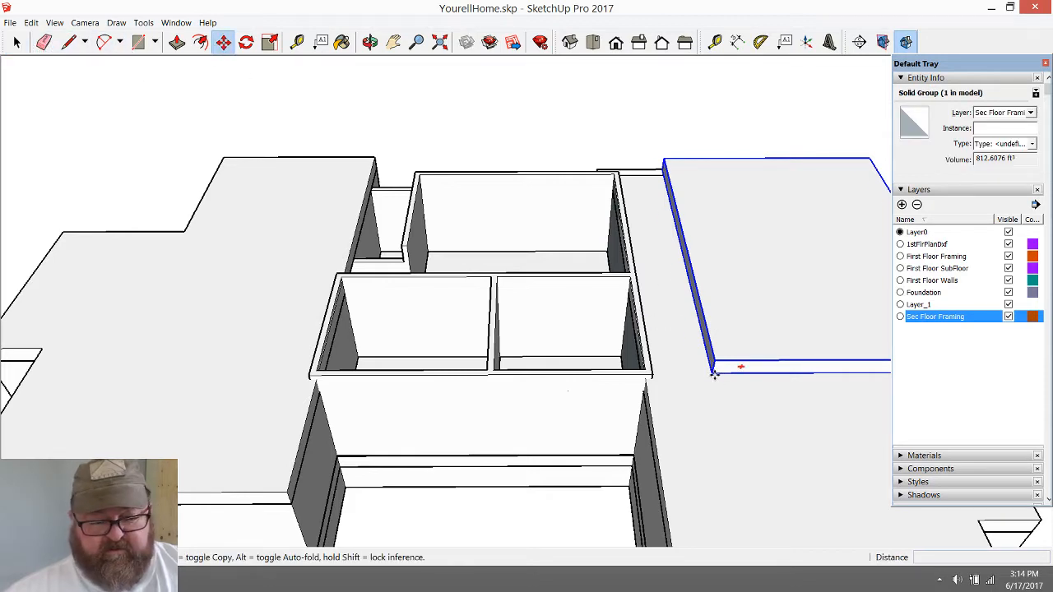
pyautogui.click(326, 384)
pyautogui.click(599, 385)
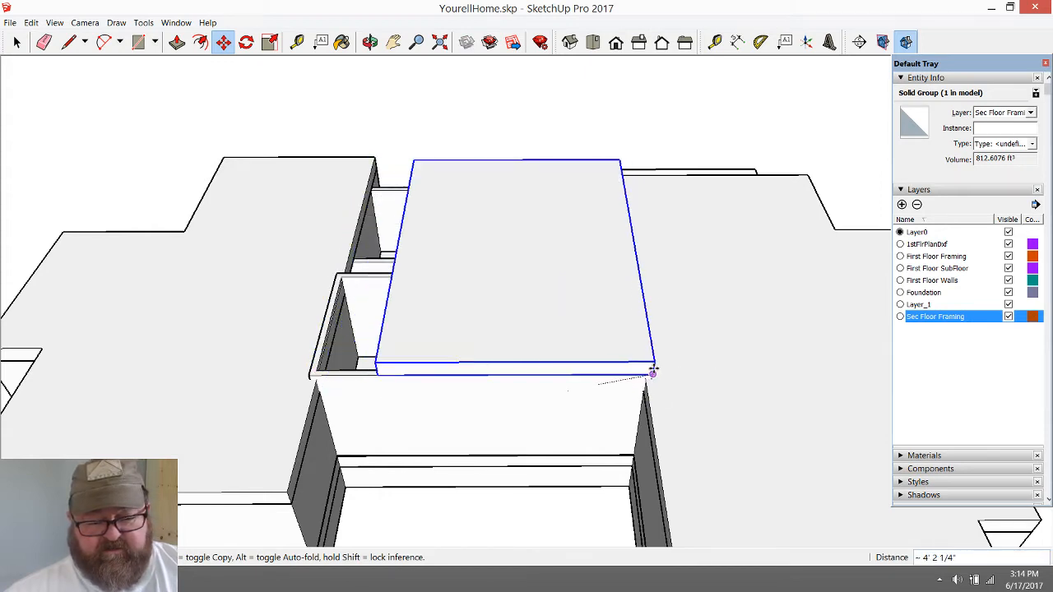
pyautogui.click(651, 371)
# Inspect the repositioned slab and the open strip beside it, and deselect the slab
pyautogui.click(372, 43)
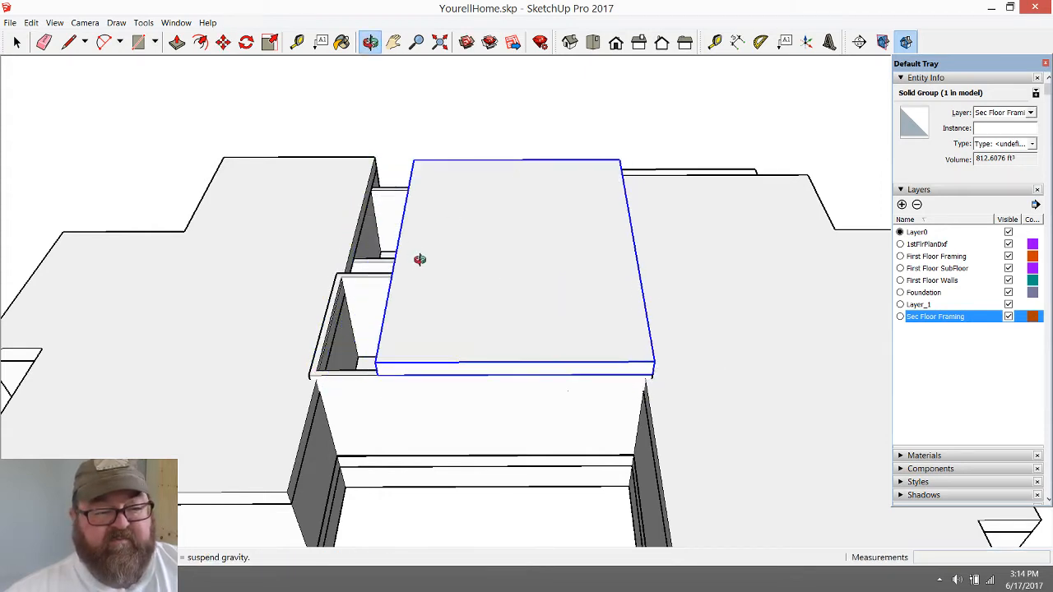
pyautogui.moveTo(421, 259); pyautogui.dragTo(661, 256)
pyautogui.scroll(5, 512, 346)
pyautogui.scroll(-4, 411, 335)
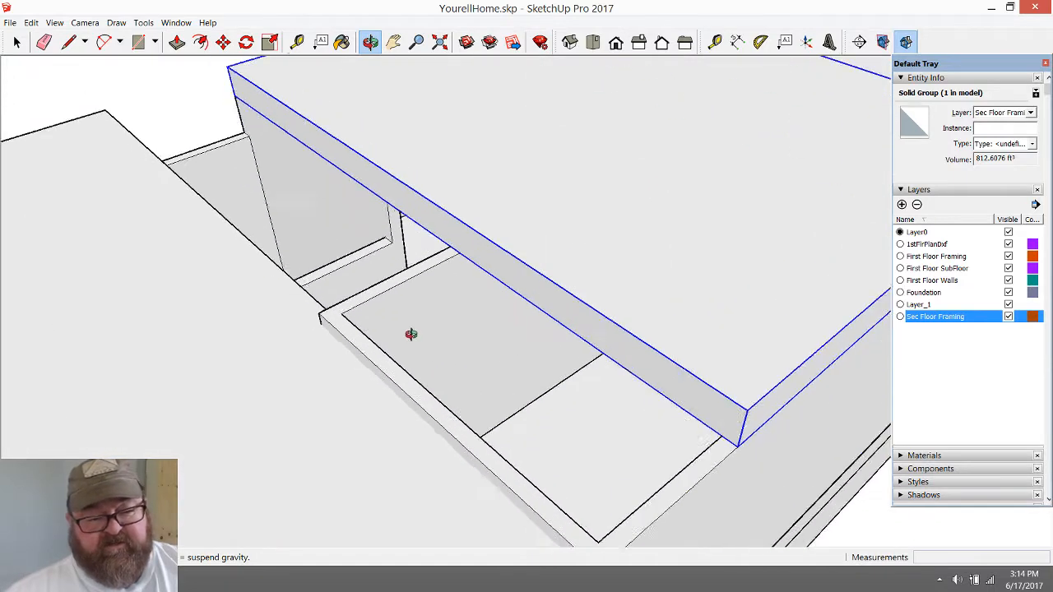
pyautogui.click(17, 42)
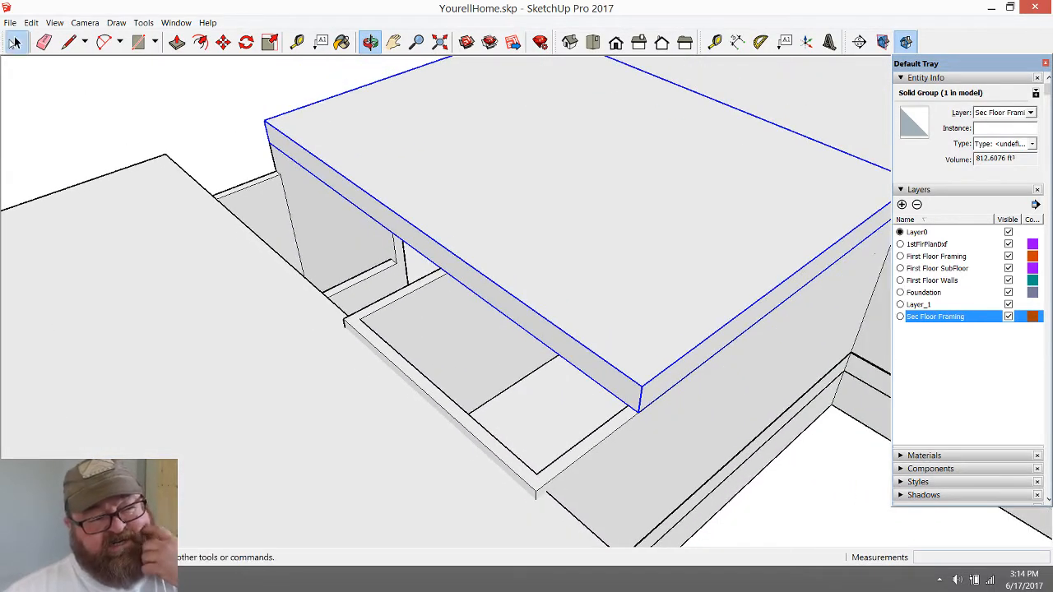
pyautogui.click(144, 80)
pyautogui.scroll(3, 519, 393)
pyautogui.scroll(-1, 514, 393)
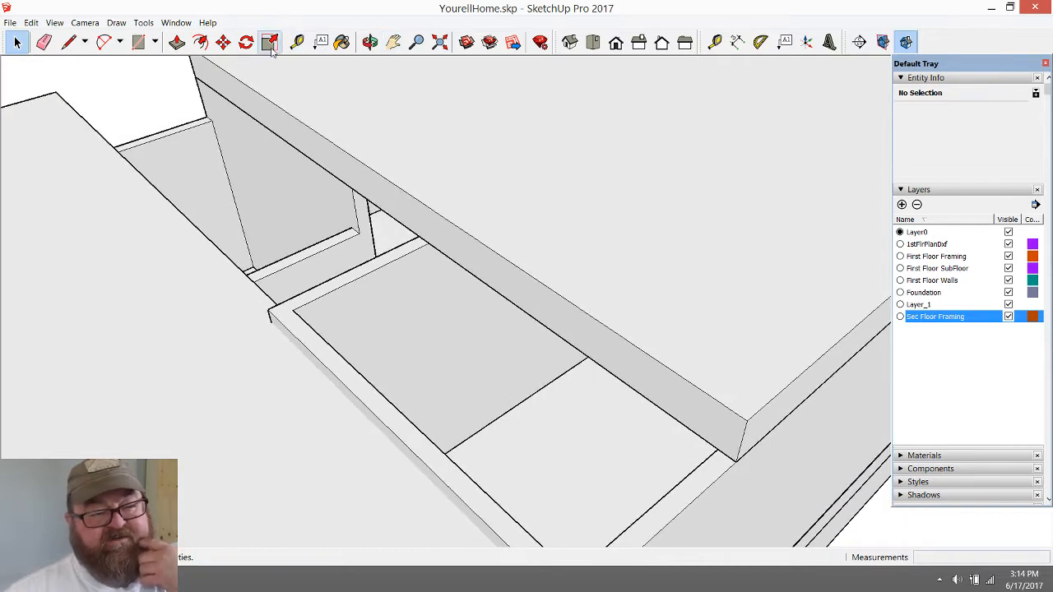
# Measure from the slab's upper long edge to a point in the uncovered room beside it
pyautogui.click(297, 42)
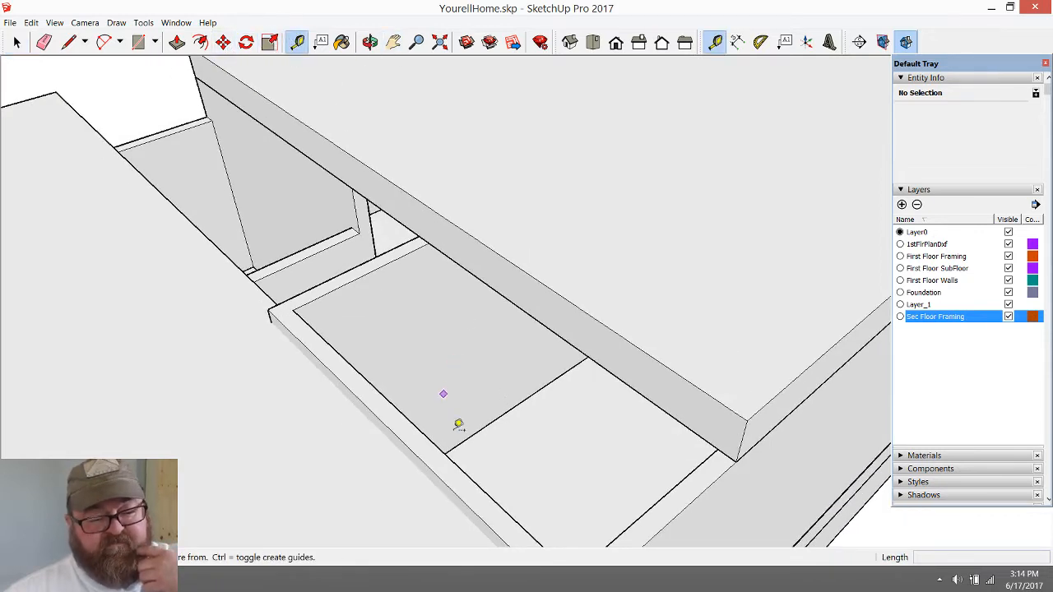
pyautogui.click(576, 306)
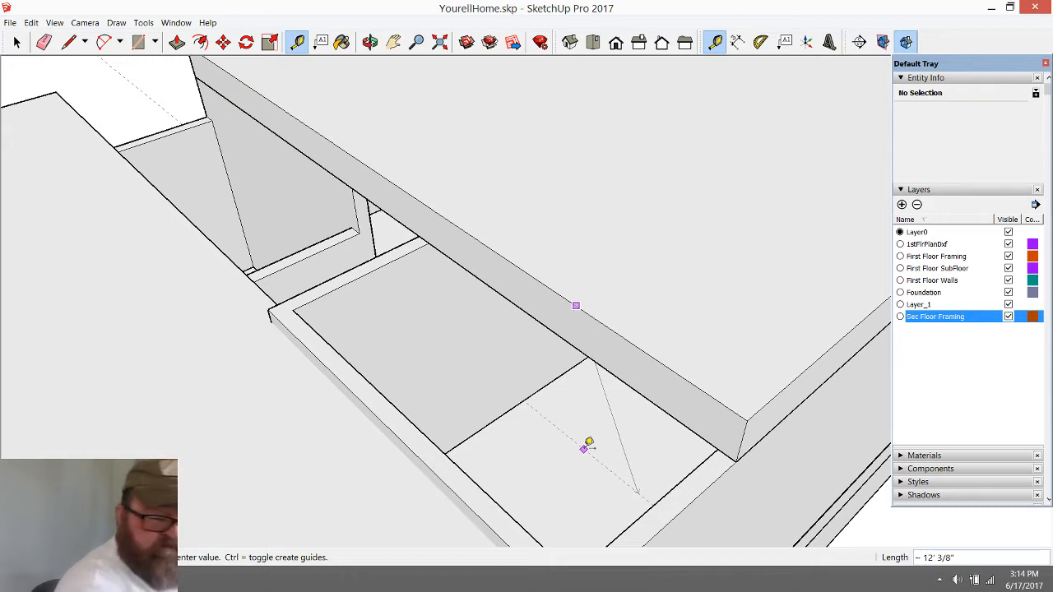
pyautogui.click(588, 444)
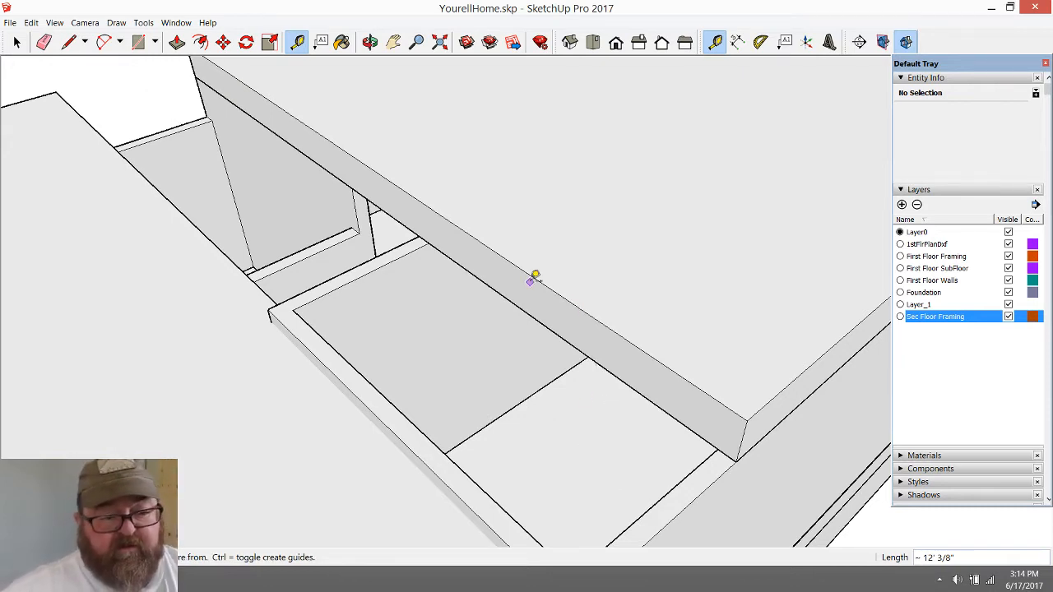
# Check the live chat on the YouTube live dashboard and return to the SketchUp model
pyautogui.hotkey('alt', 'Tab')
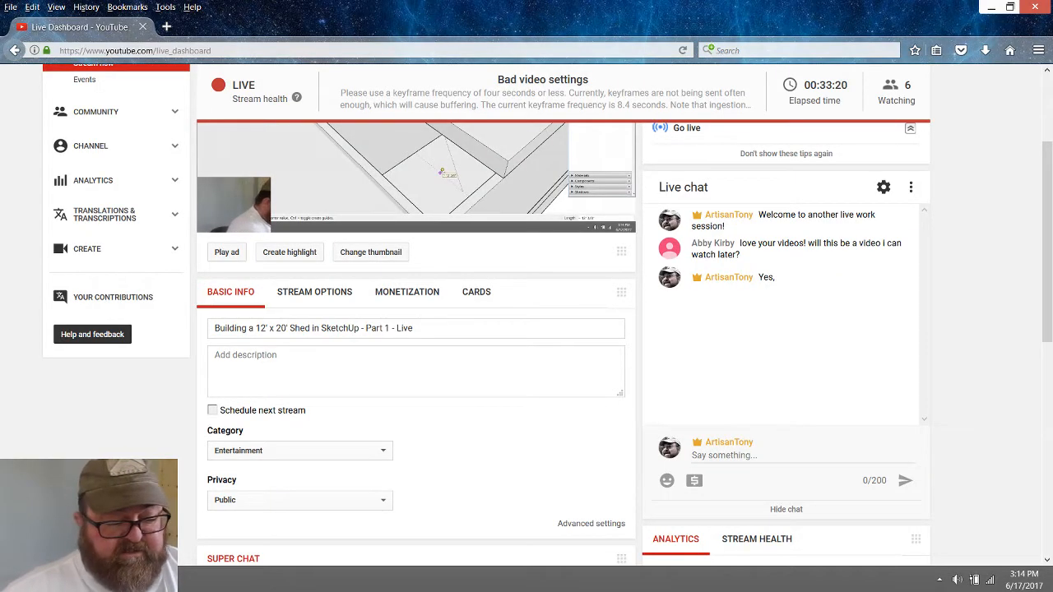
pyautogui.hotkey('alt', 'Tab')
# Move the framing slab about 24' 2" sideways off the middle section to uncover the first-floor rooms
pyautogui.scroll(-3, 451, 396)
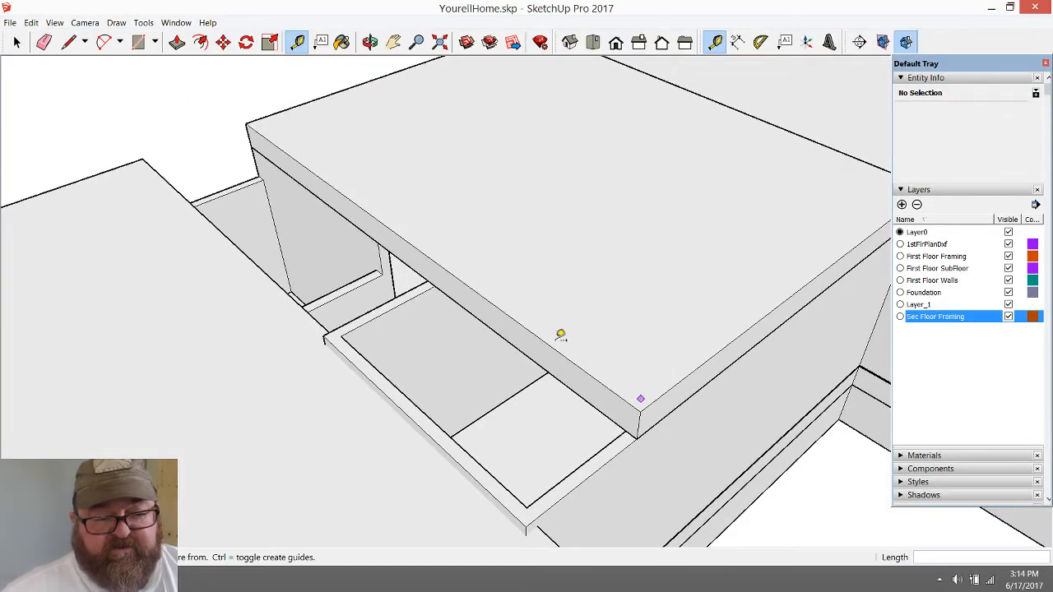
pyautogui.press('o')
pyautogui.moveTo(635, 329); pyautogui.dragTo(483, 351)
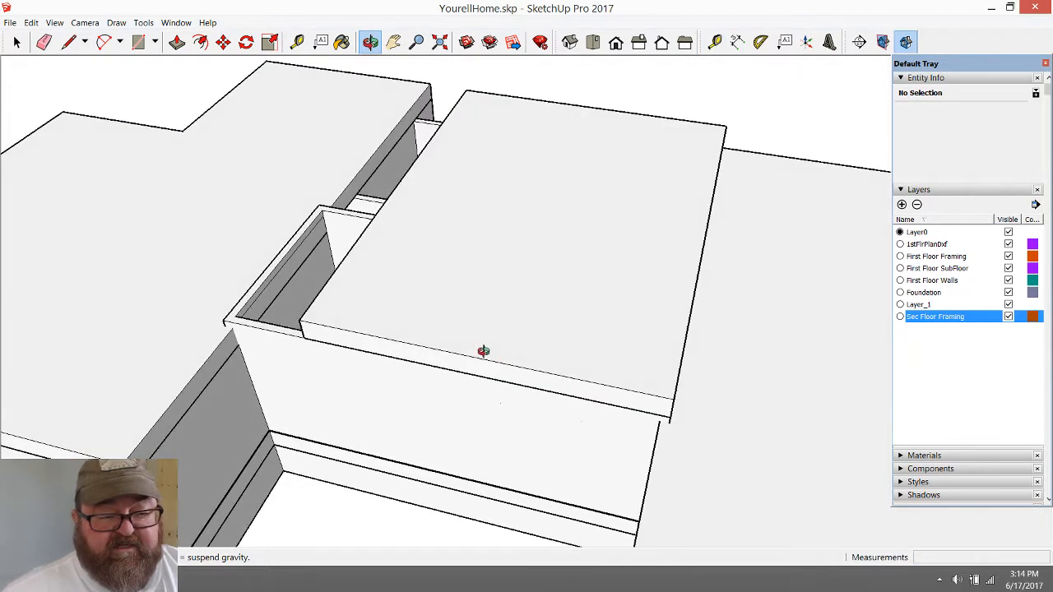
pyautogui.click(17, 42)
pyautogui.click(398, 221)
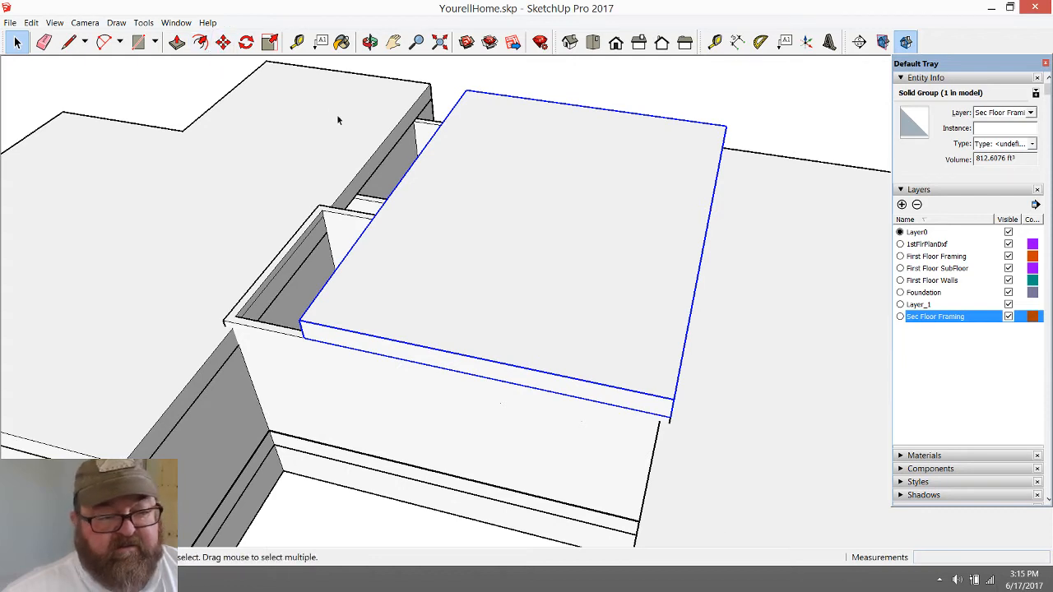
pyautogui.click(223, 42)
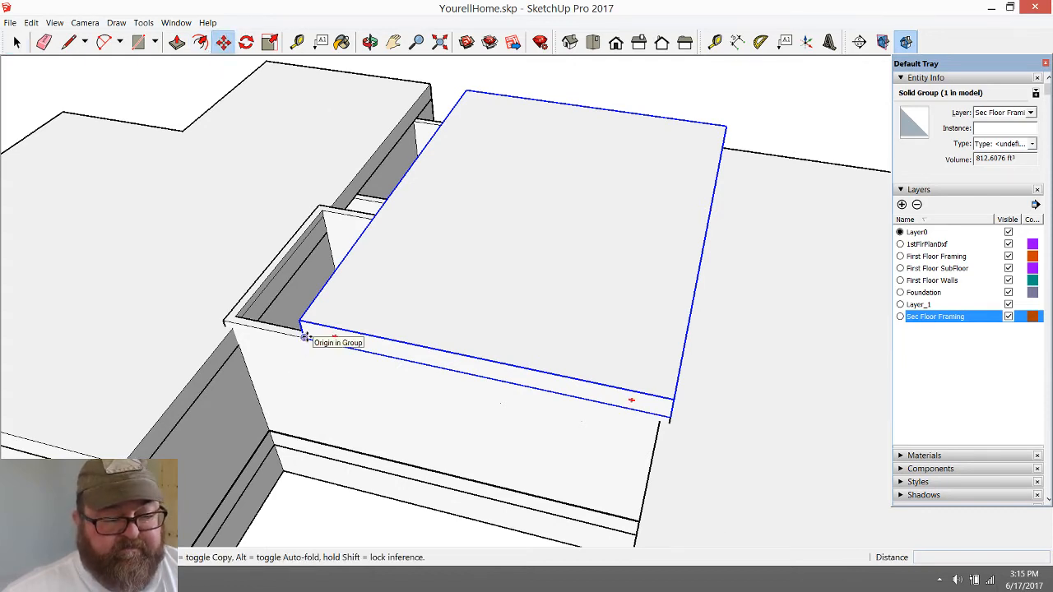
pyautogui.click(305, 336)
pyautogui.click(741, 377)
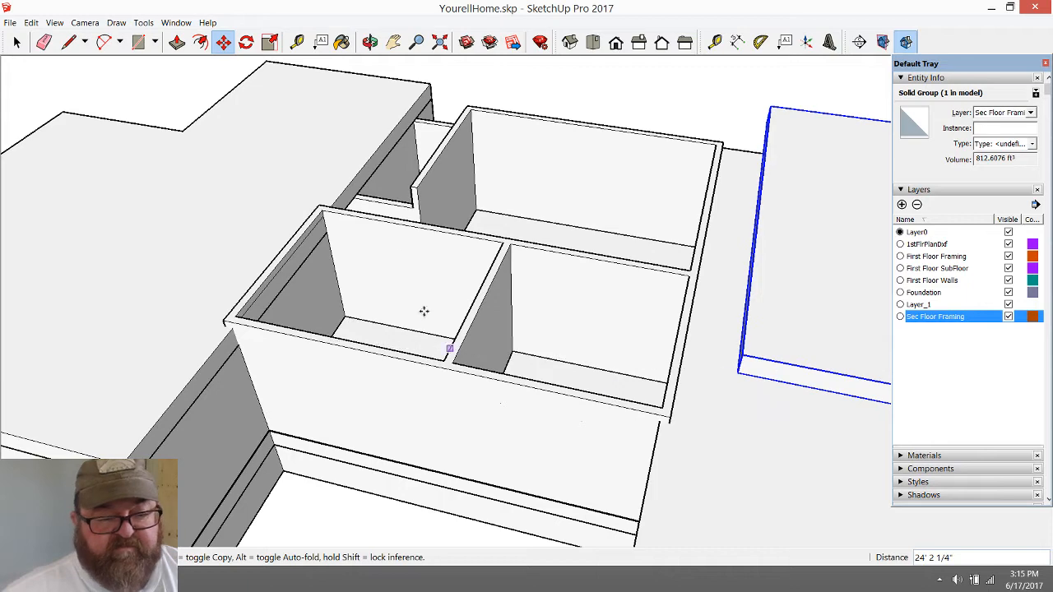
# Examine the uncovered corner room of the middle section beside the adjacent wing, down to its floor and side wall
pyautogui.click(371, 45)
pyautogui.moveTo(530, 330); pyautogui.dragTo(415, 392)
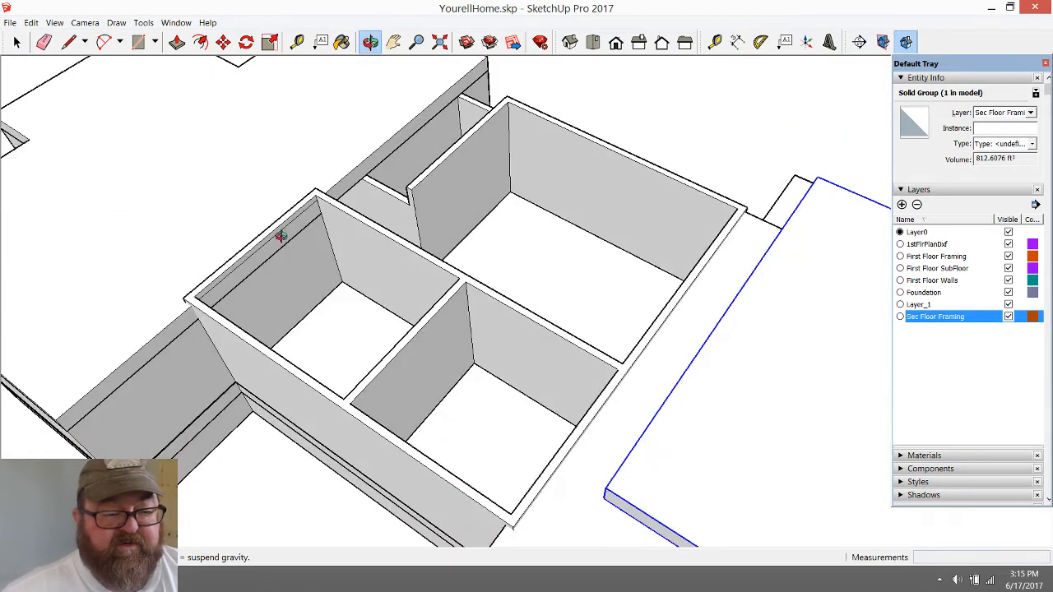
pyautogui.scroll(4, 281, 236)
pyautogui.scroll(1, 281, 234)
pyautogui.moveTo(371, 317); pyautogui.dragTo(320, 329)
pyautogui.scroll(-2, 365, 332)
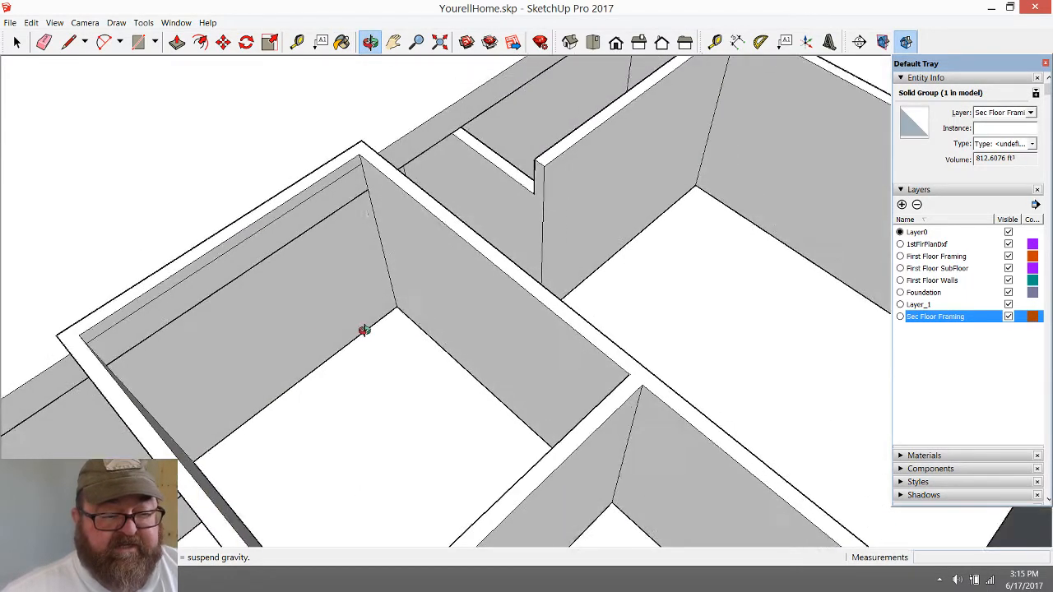
pyautogui.scroll(2, 360, 365)
pyautogui.moveTo(444, 351); pyautogui.dragTo(574, 288)
pyautogui.scroll(2, 444, 320)
pyautogui.scroll(-1, 442, 325)
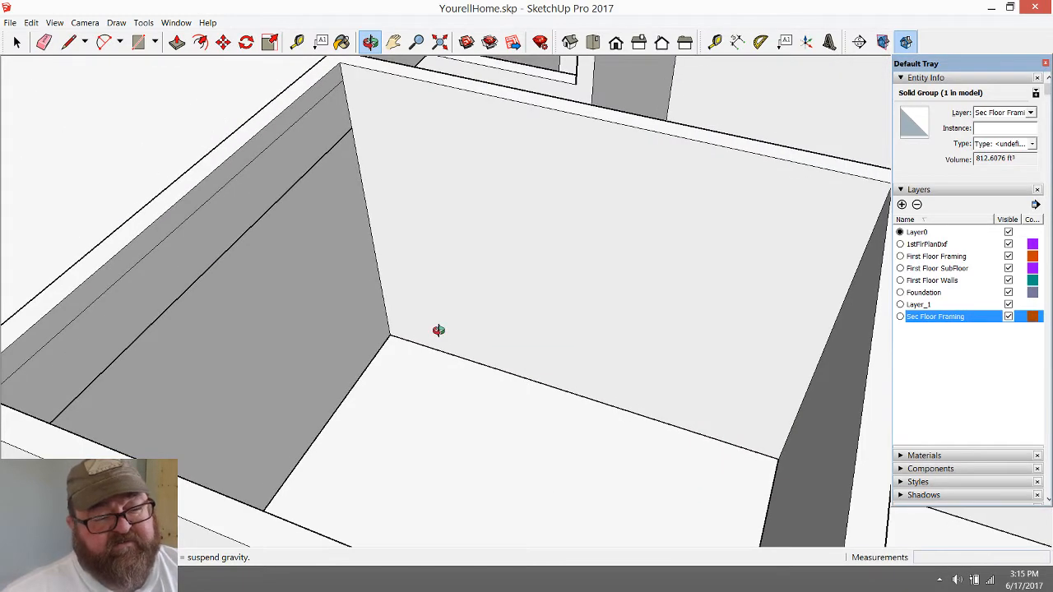
pyautogui.click(140, 43)
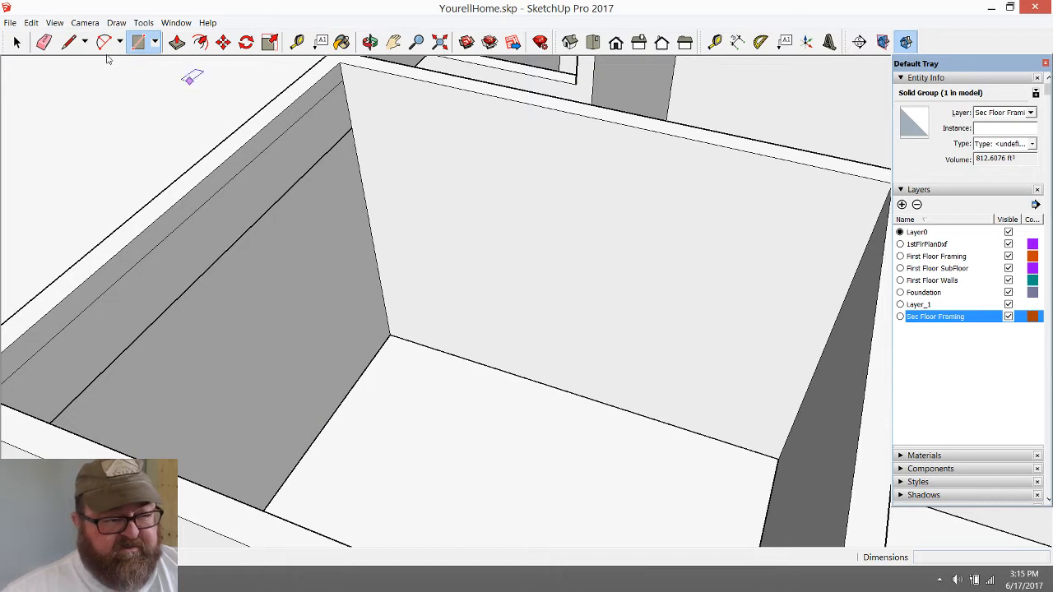
pyautogui.click(69, 43)
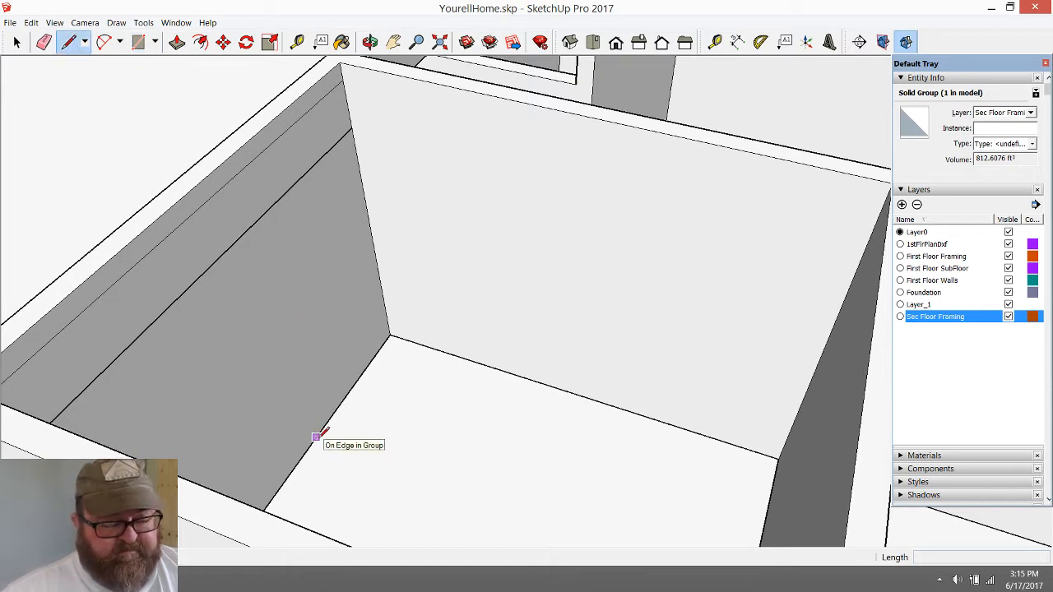
pyautogui.click(316, 436)
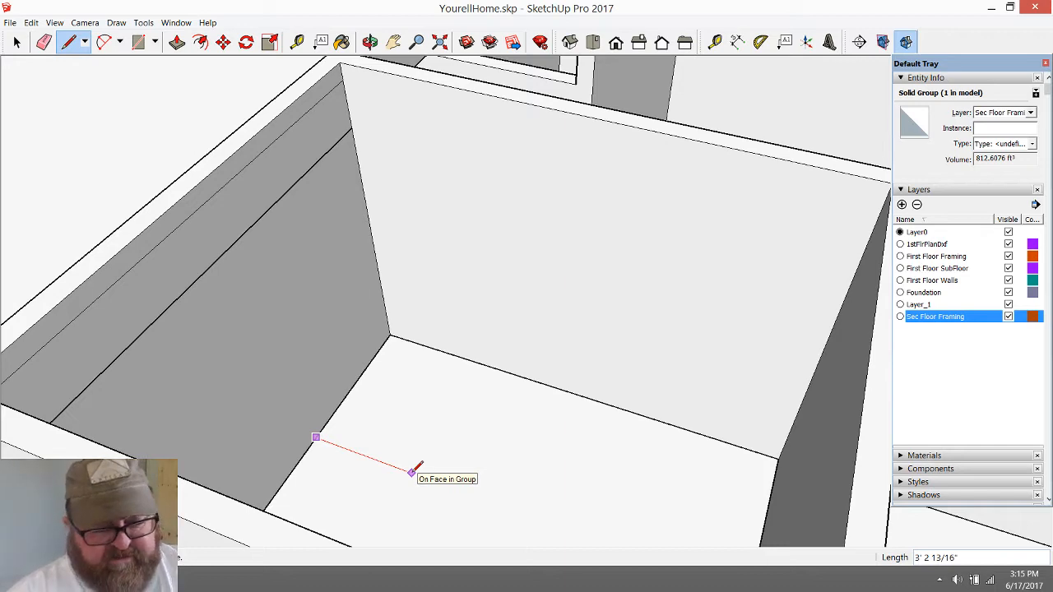
pyautogui.press('Escape')
# Measure the width of the staircase on the imported first-floor plan and examine its position relative to the surrounding rooms
pyautogui.scroll(-3, 415, 469)
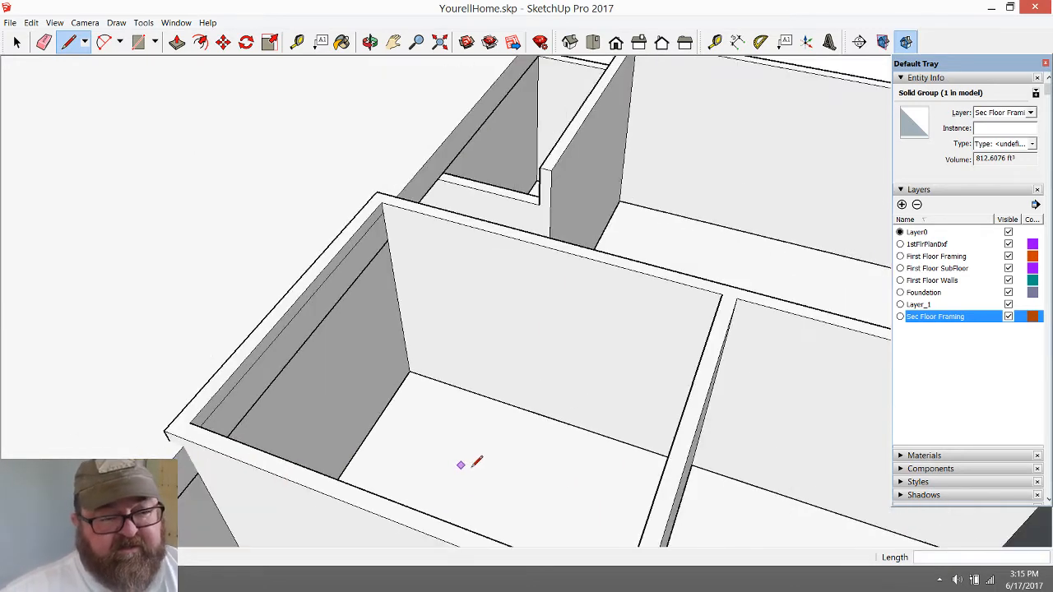
pyautogui.scroll(-10, 601, 489)
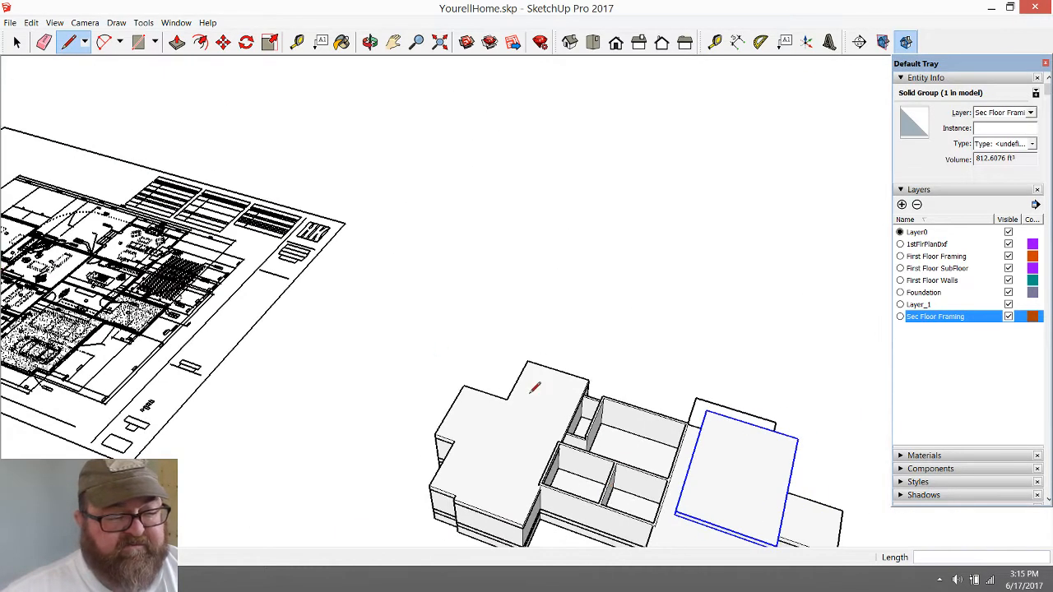
pyautogui.scroll(10, 121, 443)
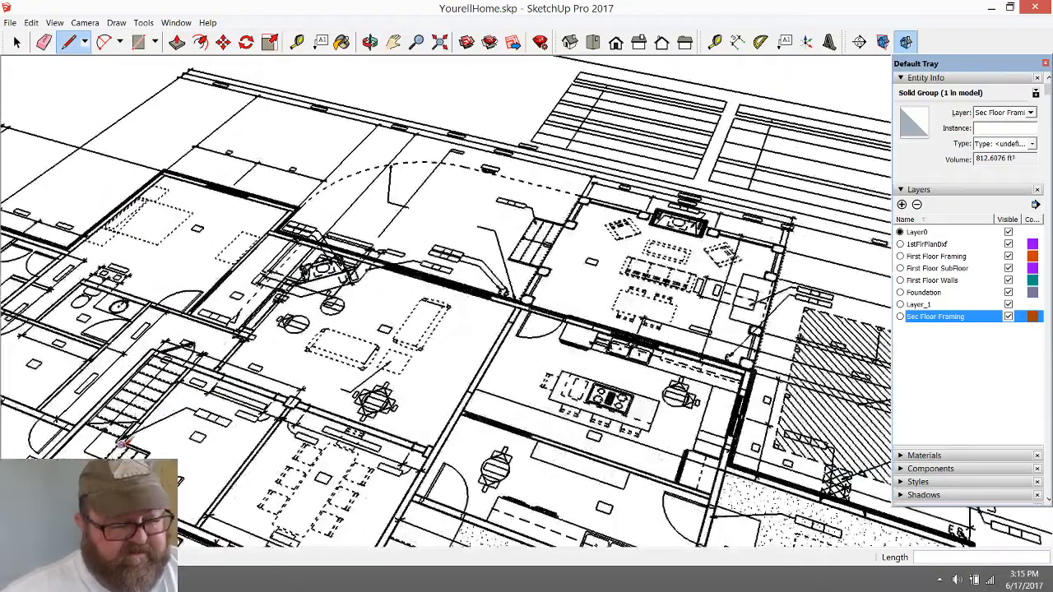
pyautogui.scroll(5, 123, 445)
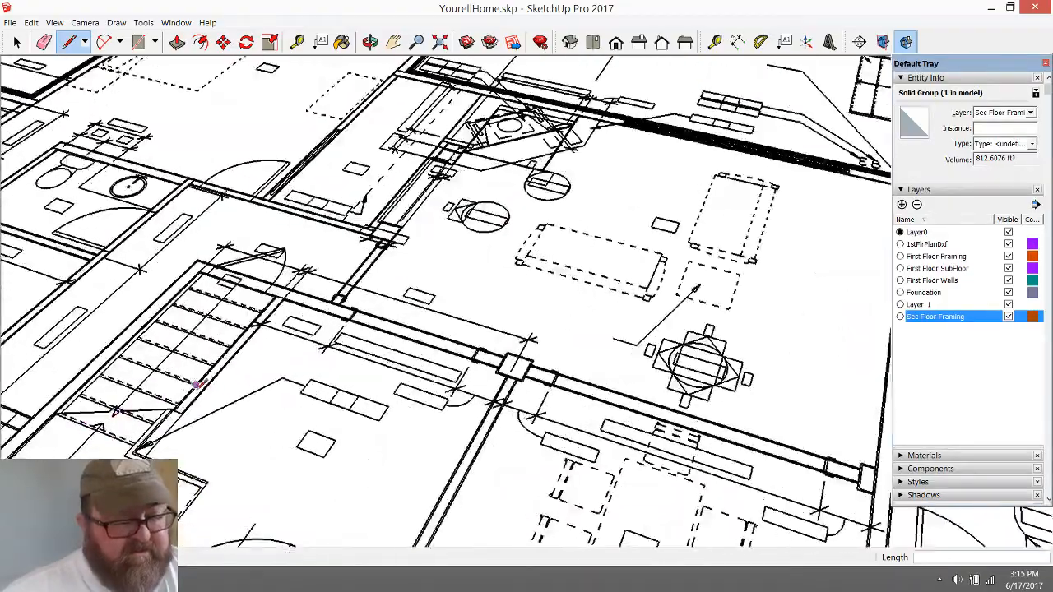
pyautogui.press('t')
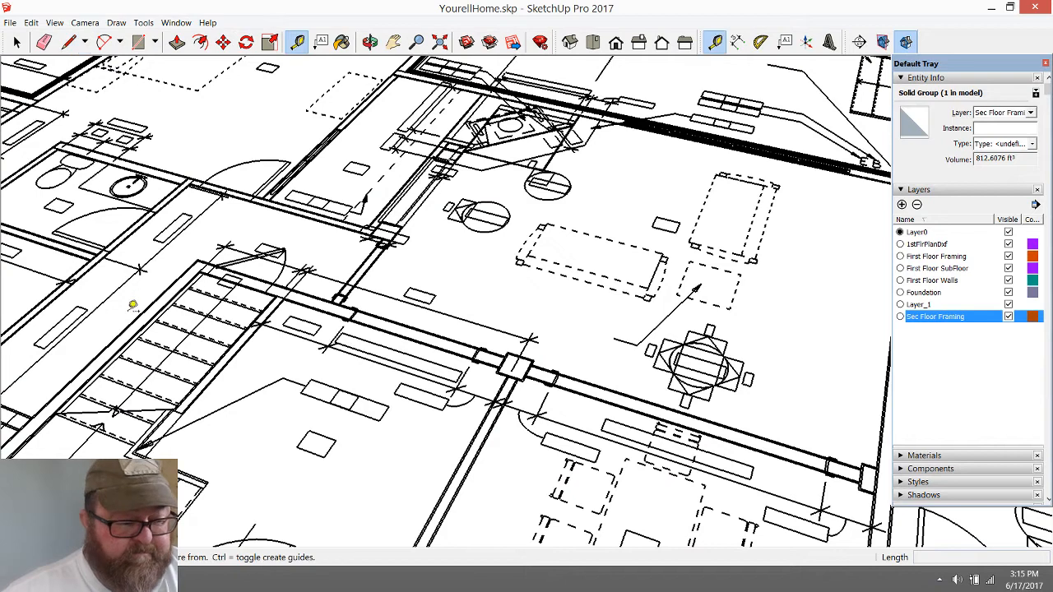
pyautogui.click(133, 338)
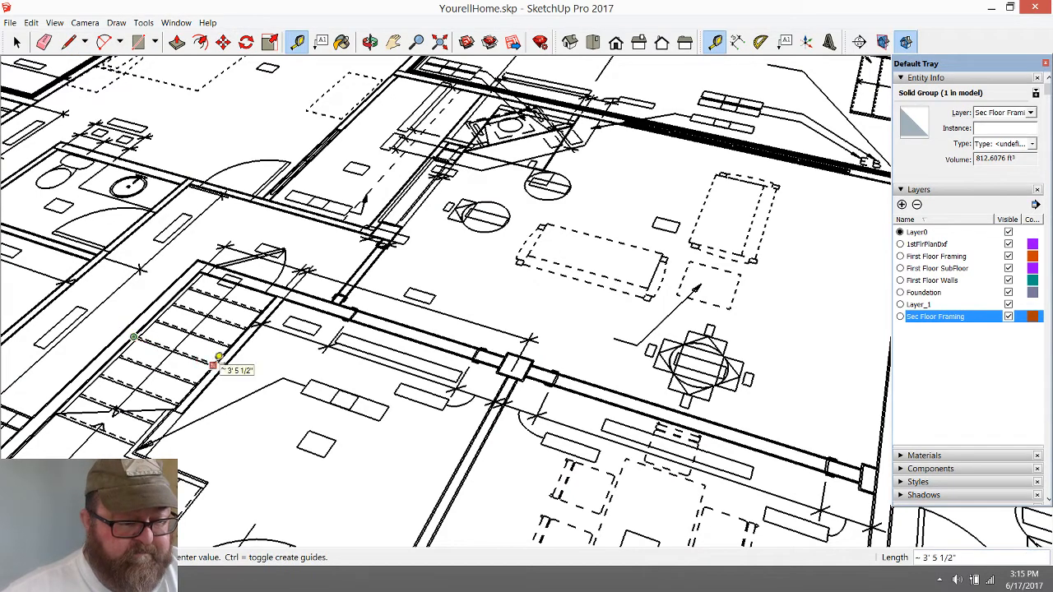
pyautogui.click(214, 362)
pyautogui.scroll(-2, 214, 362)
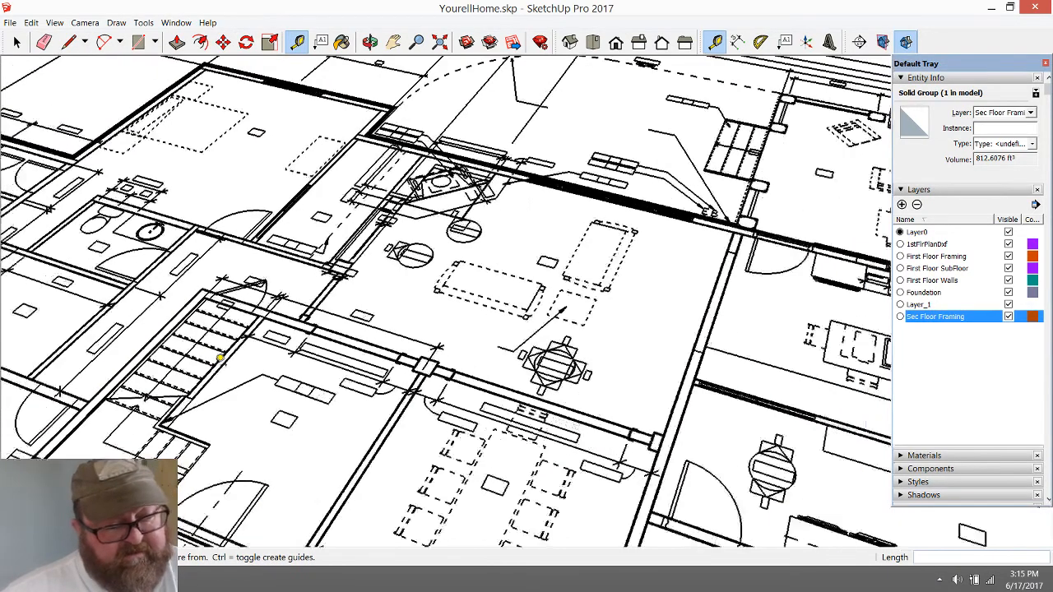
pyautogui.scroll(-3, 107, 391)
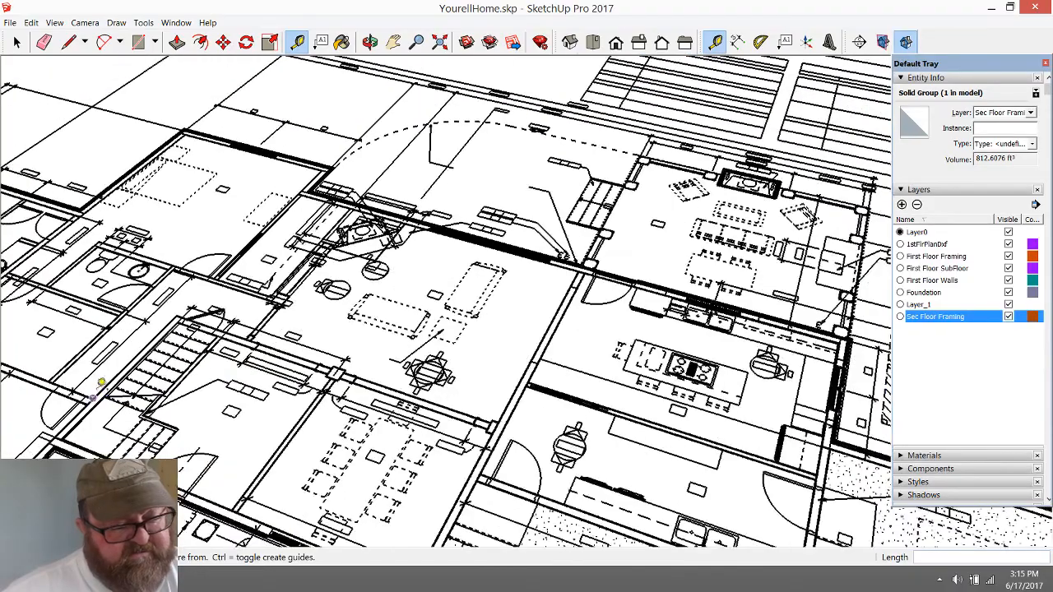
pyautogui.scroll(-8, 78, 373)
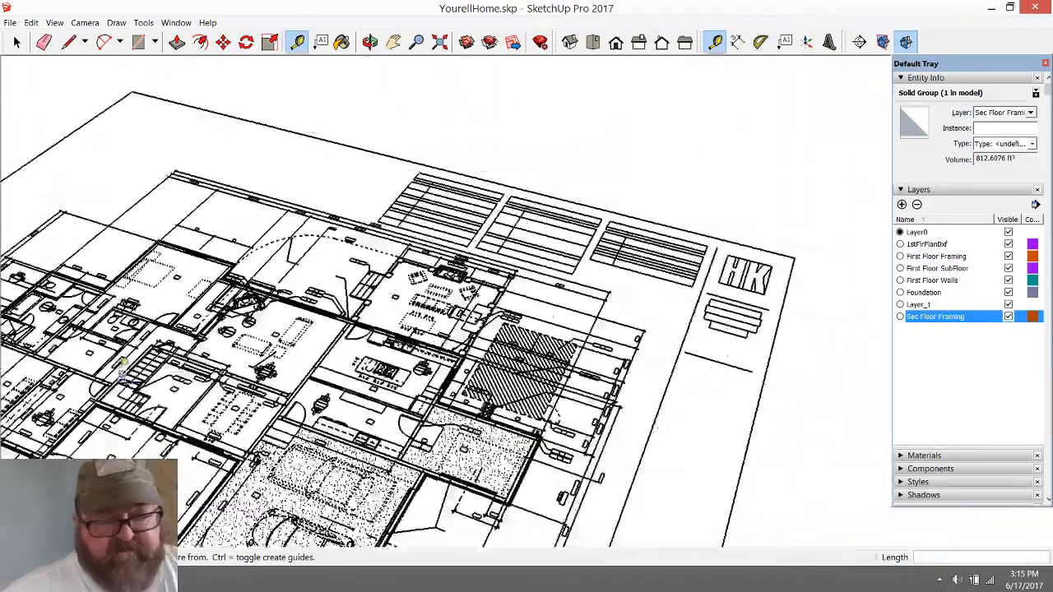
# Draw a 3' 6" line across the corner room's floor, starting at the base of the wall beside the adjacent wing
pyautogui.scroll(-2, 213, 435)
pyautogui.scroll(12, 378, 527)
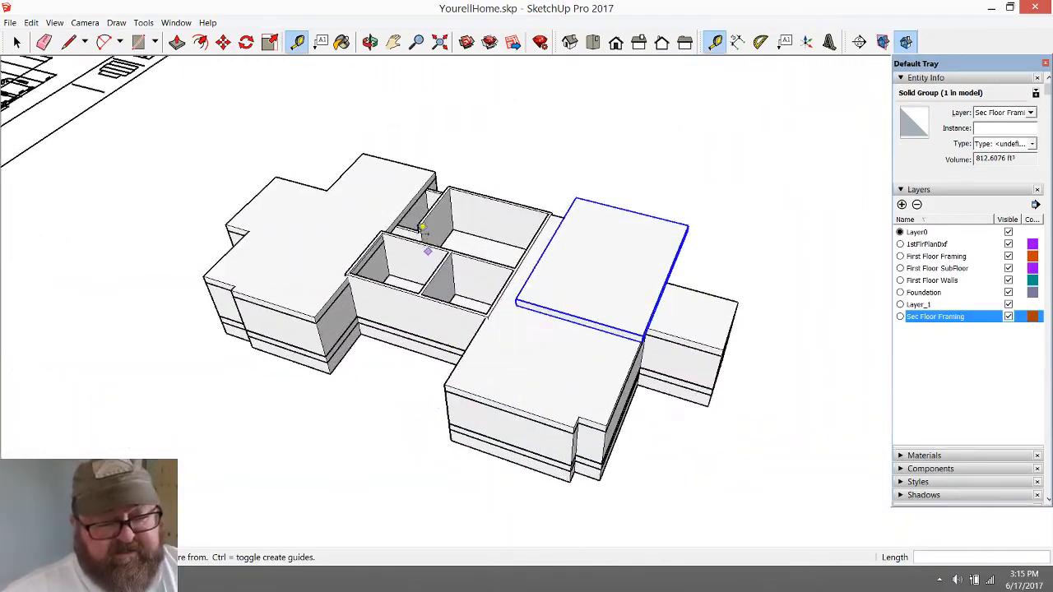
pyautogui.click(371, 43)
pyautogui.scroll(1, 375, 402)
pyautogui.scroll(3, 375, 401)
pyautogui.click(68, 42)
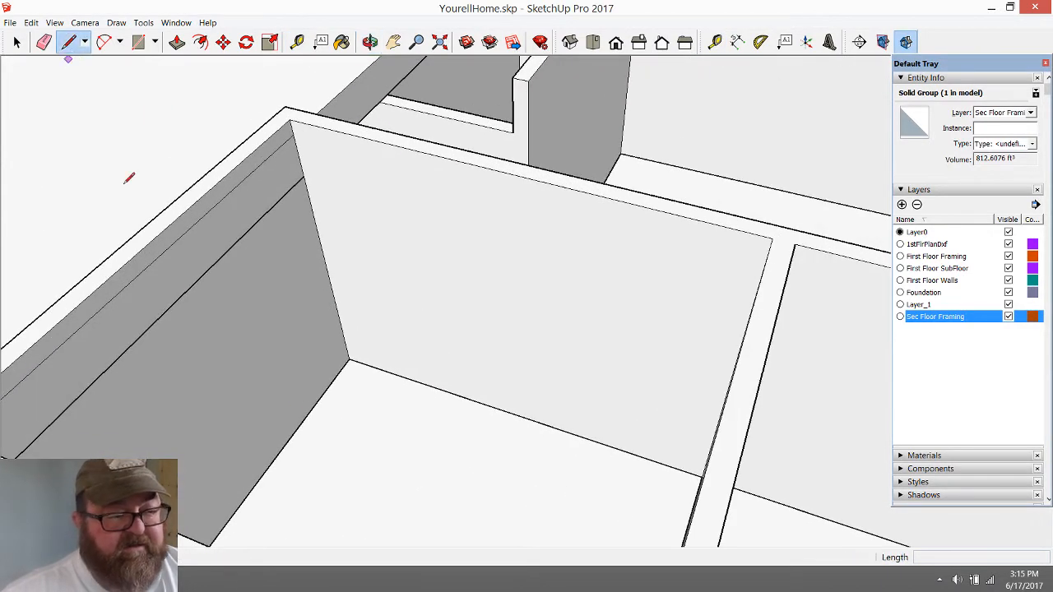
pyautogui.click(281, 449)
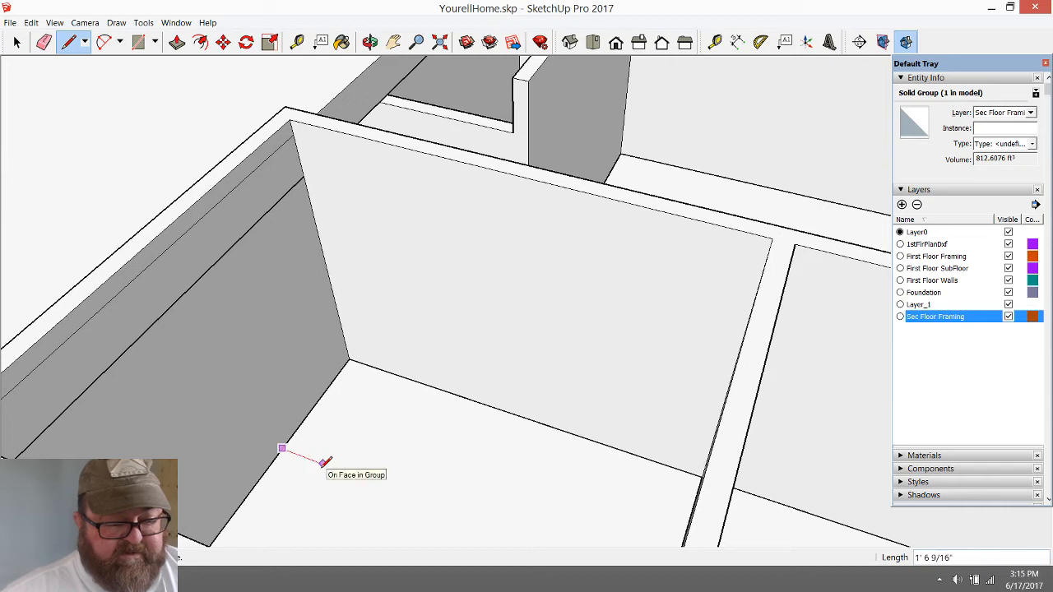
pyautogui.write('3')
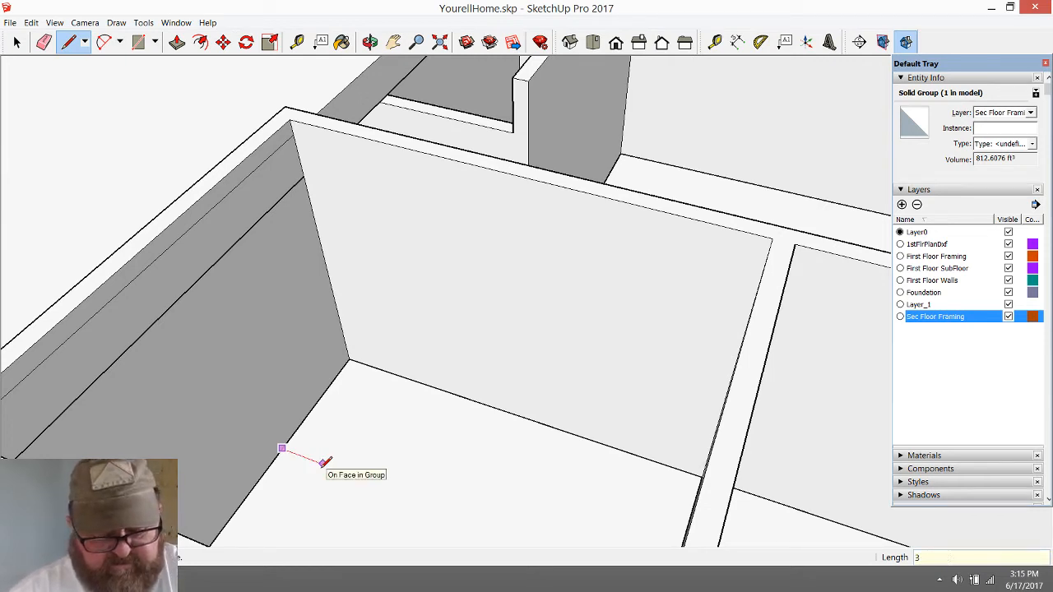
pyautogui.write('2')
pyautogui.press('Return')
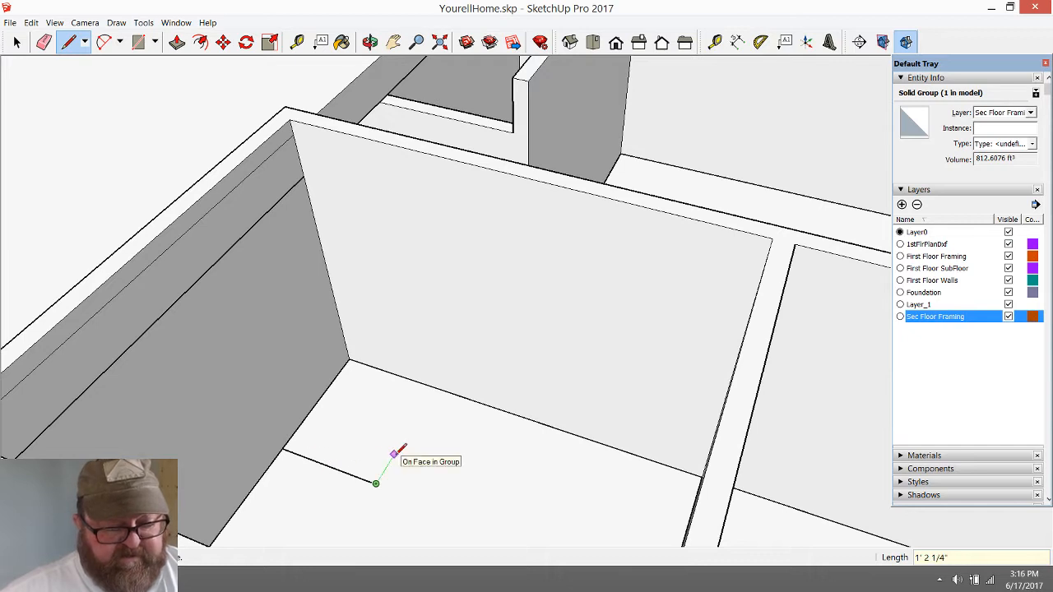
# Add a 10" edge parallel to the wall and close the stair tread rectangle back along the wall base
pyautogui.write('10')
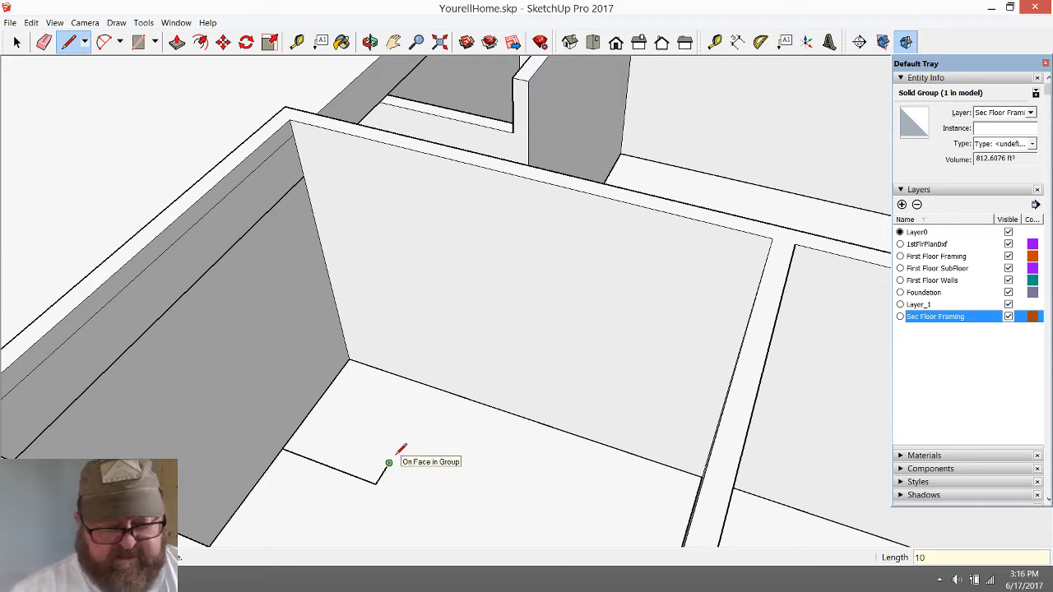
pyautogui.write('"')
pyautogui.press('Return')
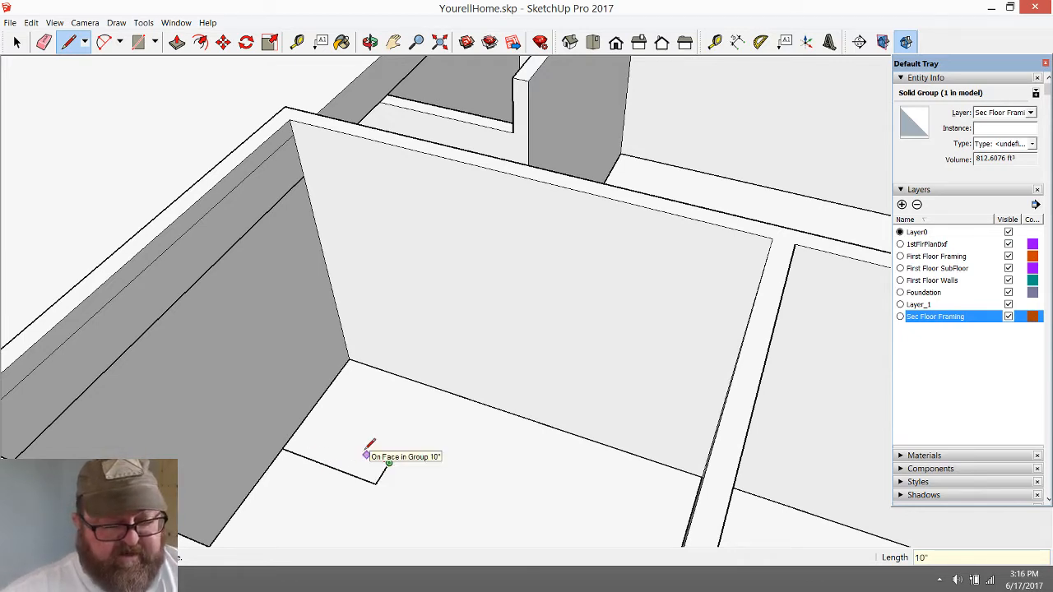
pyautogui.click(297, 428)
pyautogui.click(284, 450)
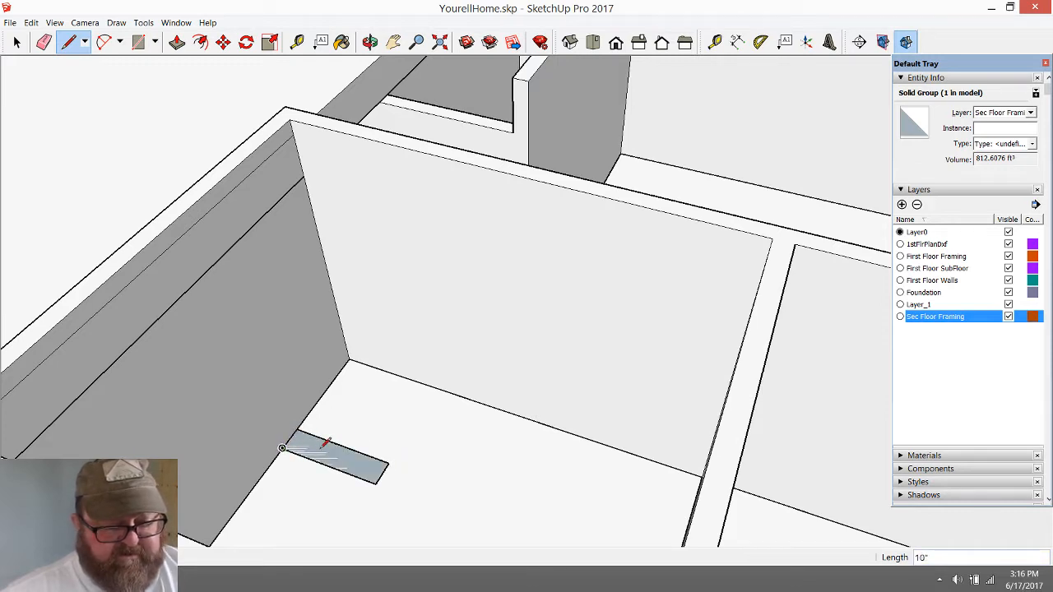
# Make a group from the tread rectangle's face and edges and open the group for editing
pyautogui.click(16, 42)
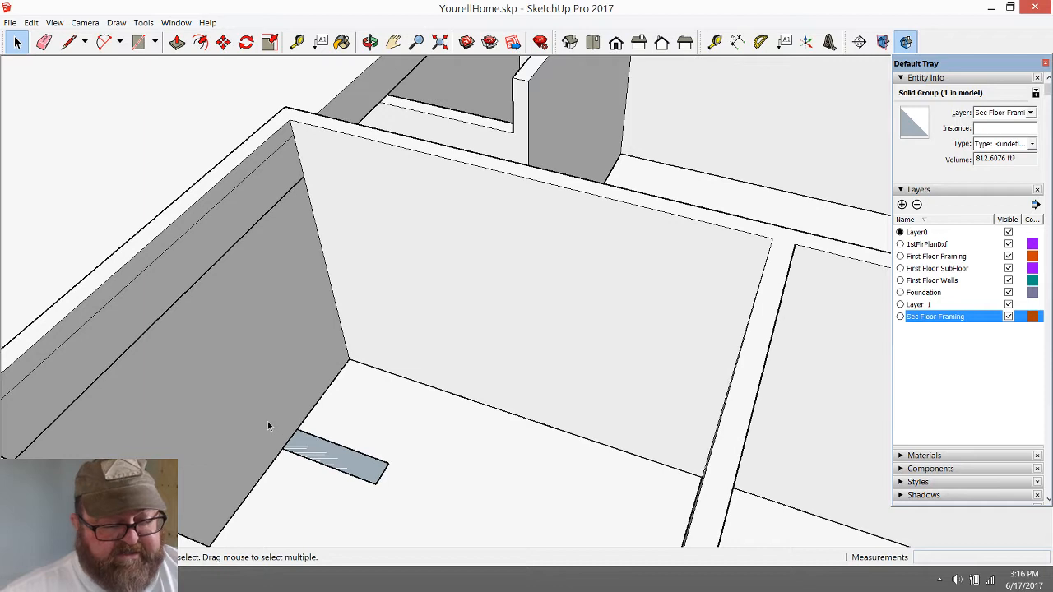
pyautogui.moveTo(268, 426); pyautogui.dragTo(421, 504)
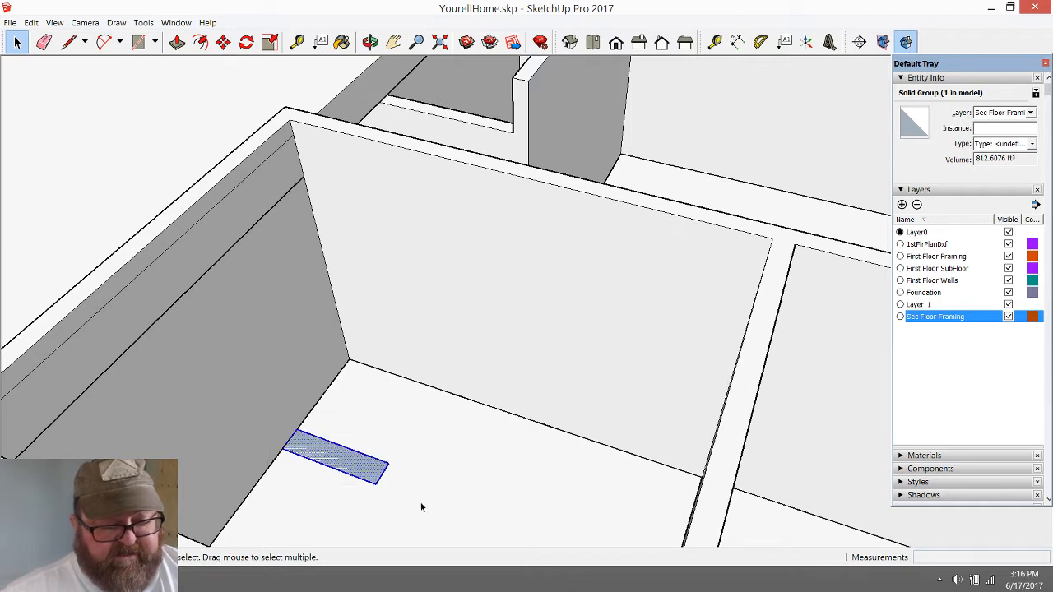
pyautogui.rightClick(359, 465)
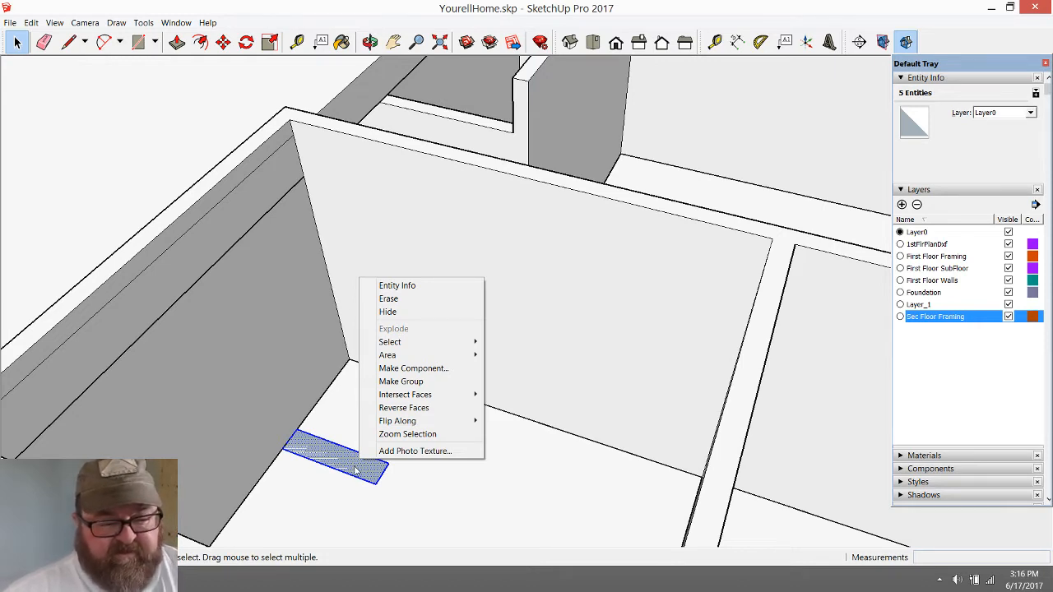
pyautogui.click(401, 381)
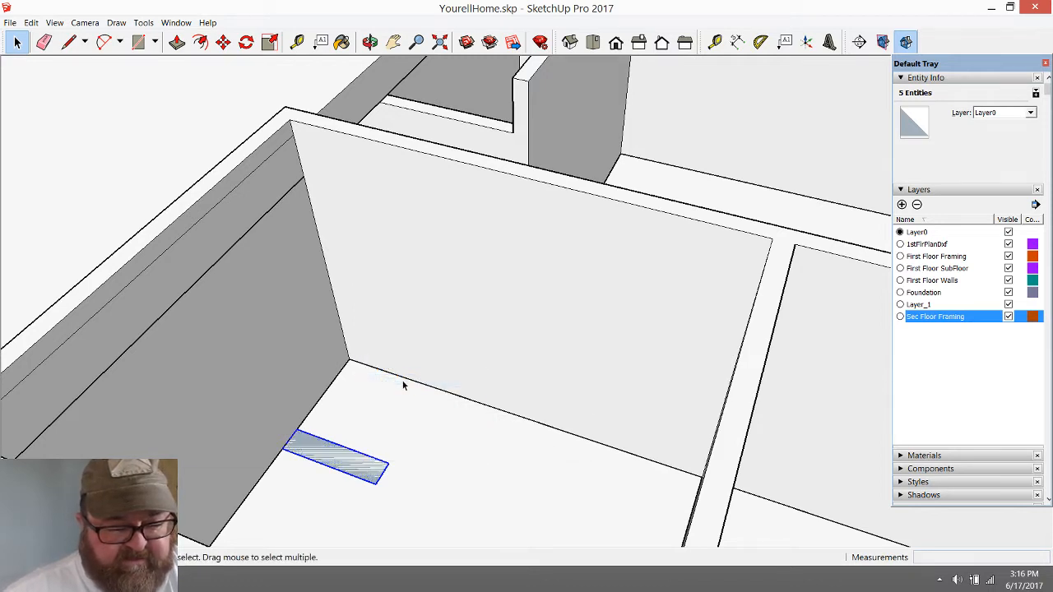
pyautogui.scroll(2, 350, 474)
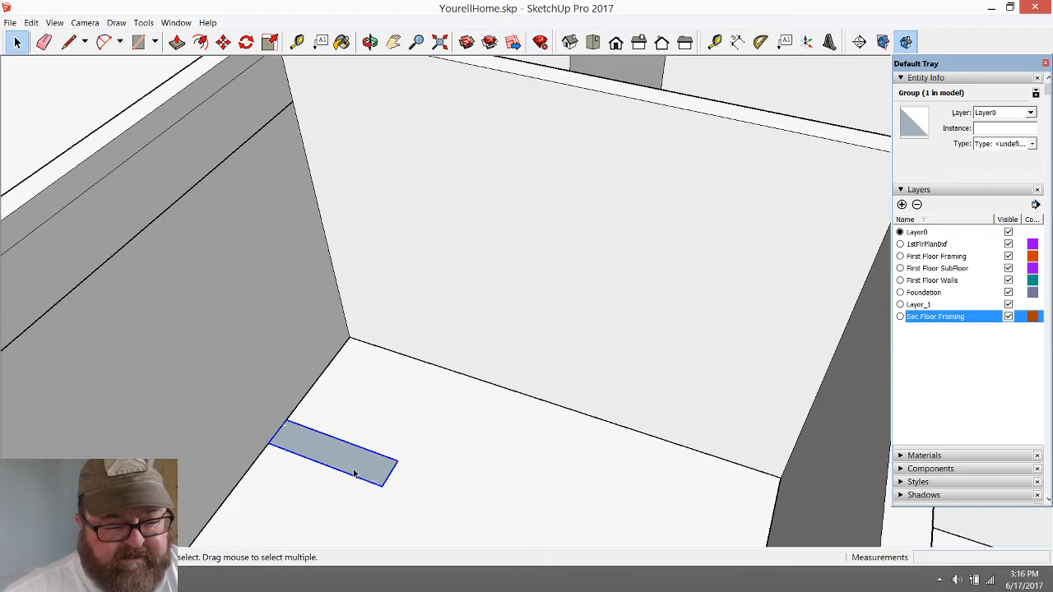
pyautogui.scroll(-3, 447, 501)
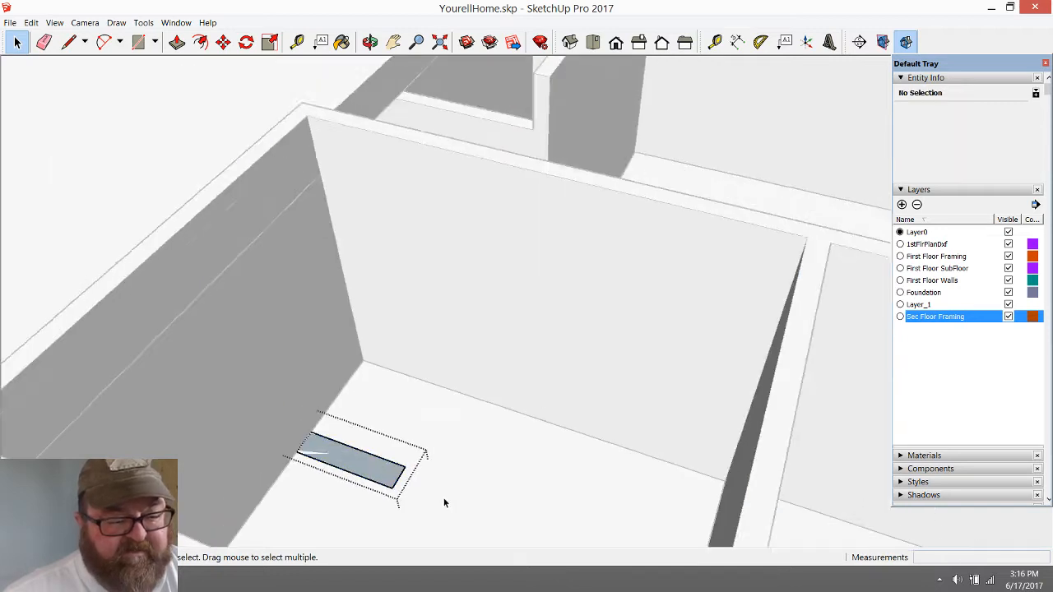
pyautogui.click(362, 394)
pyautogui.scroll(1, 347, 489)
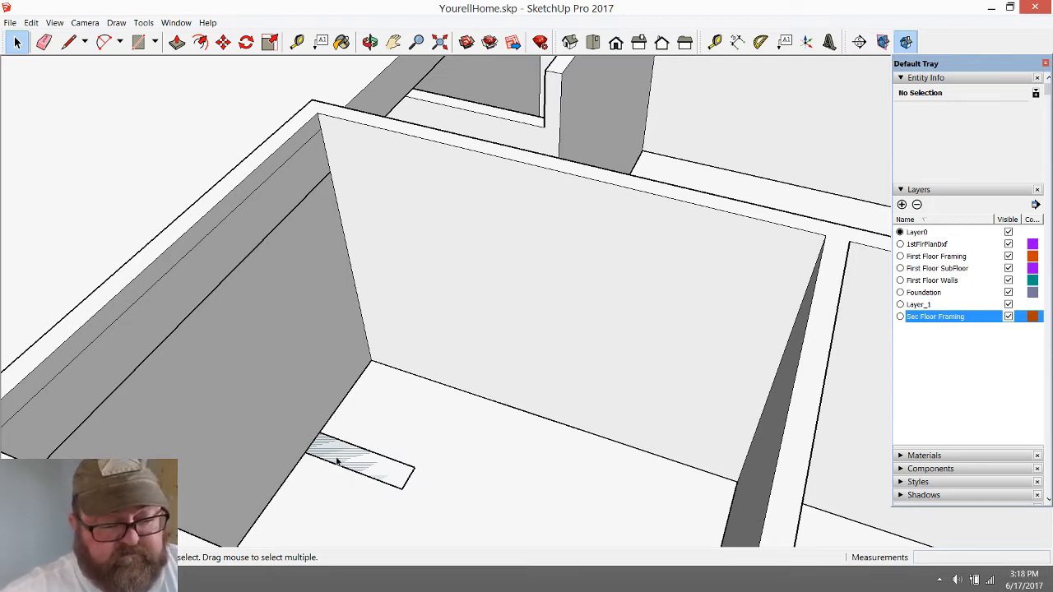
pyautogui.click(336, 462)
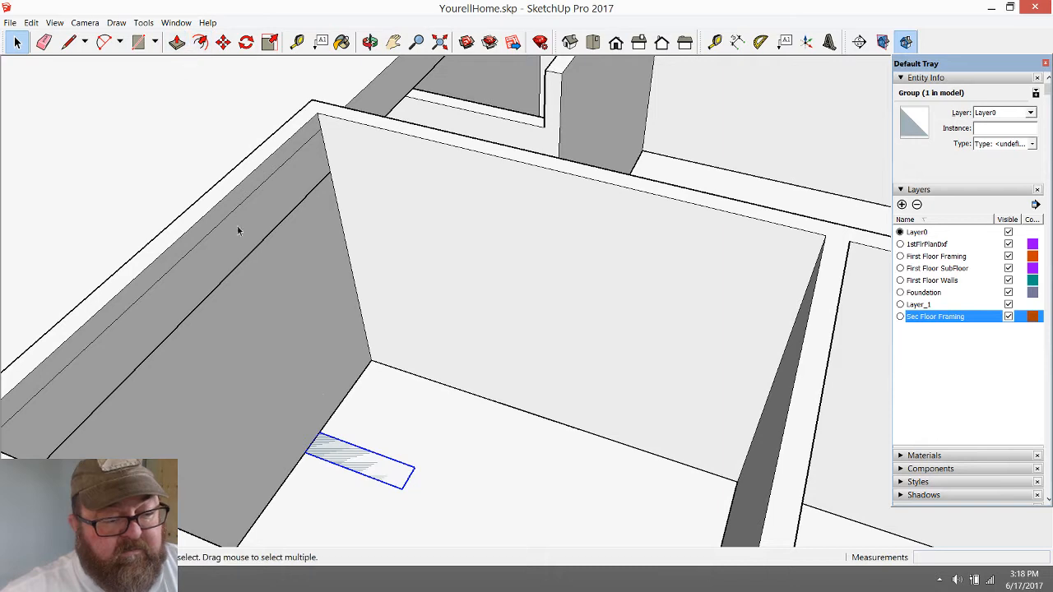
pyautogui.doubleClick(333, 458)
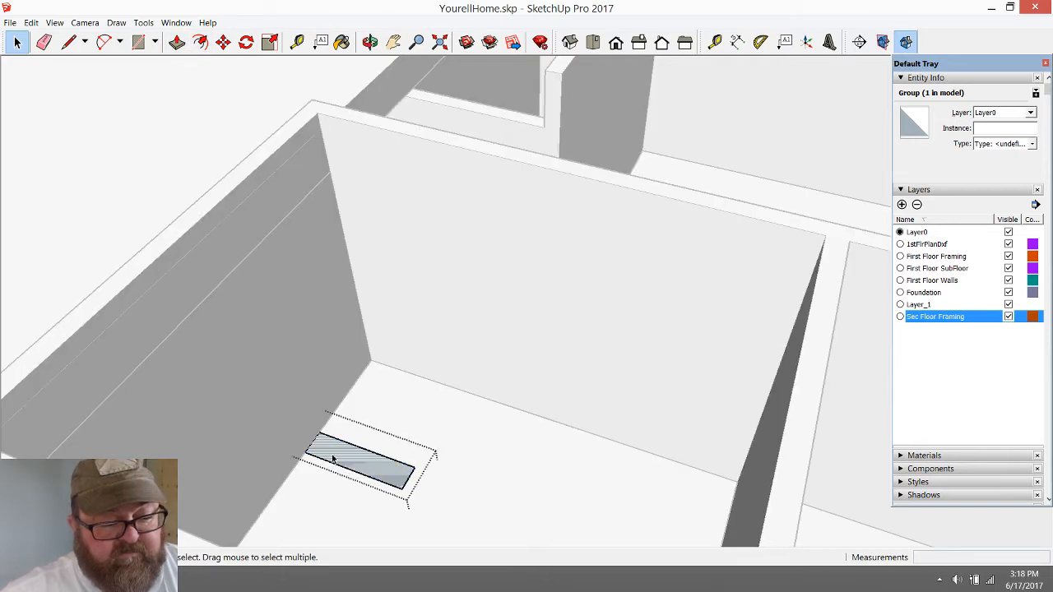
pyautogui.click(220, 45)
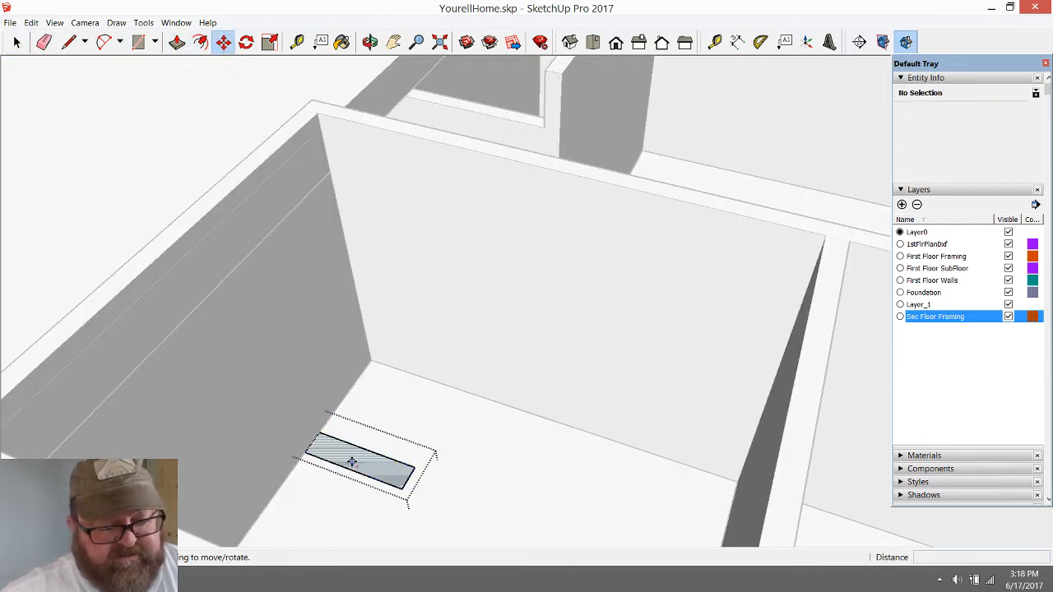
pyautogui.scroll(3, 358, 462)
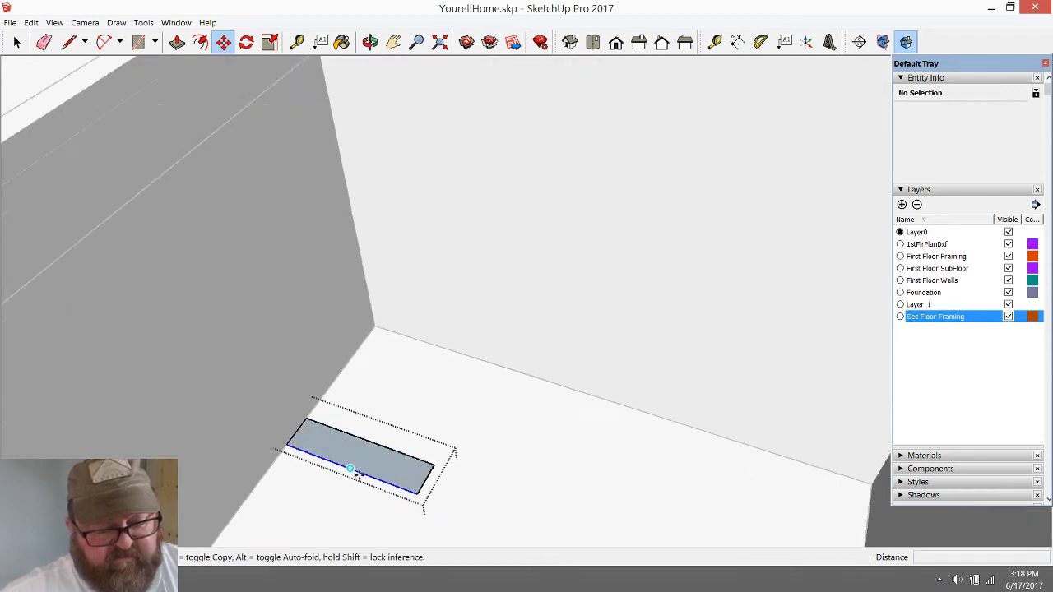
pyautogui.click(370, 347)
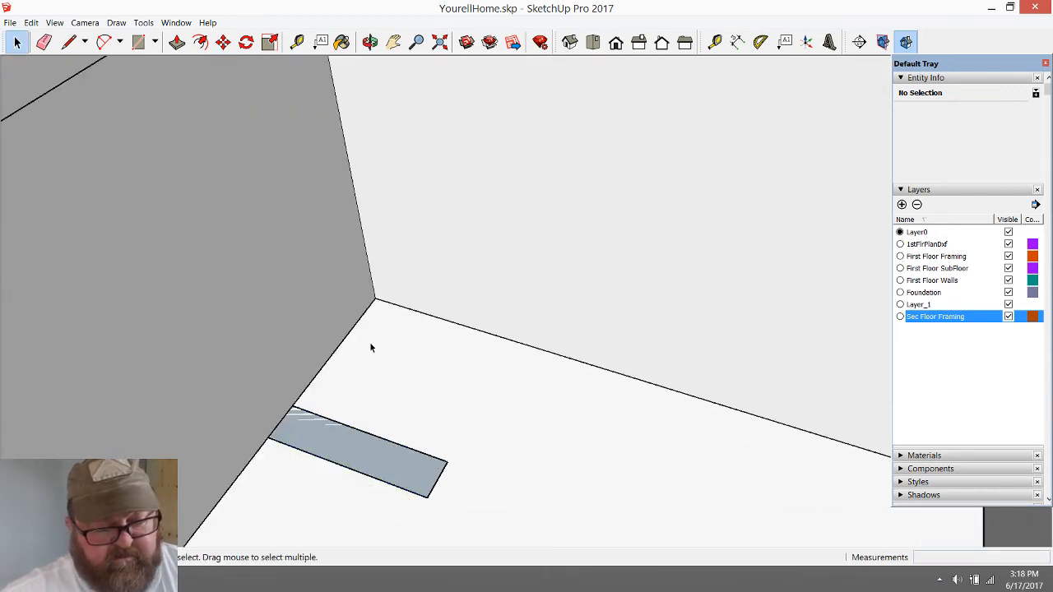
# Extrude the tread rectangle upward about 7 9/16" inside its group, close the group and select the resulting step block
pyautogui.doubleClick(375, 456)
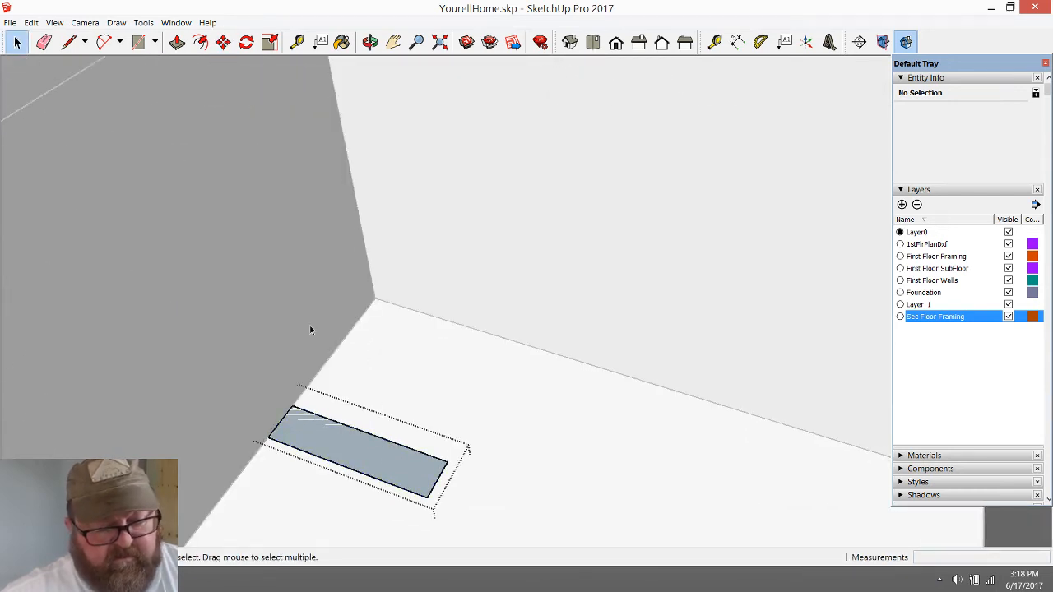
pyautogui.click(177, 42)
pyautogui.click(333, 435)
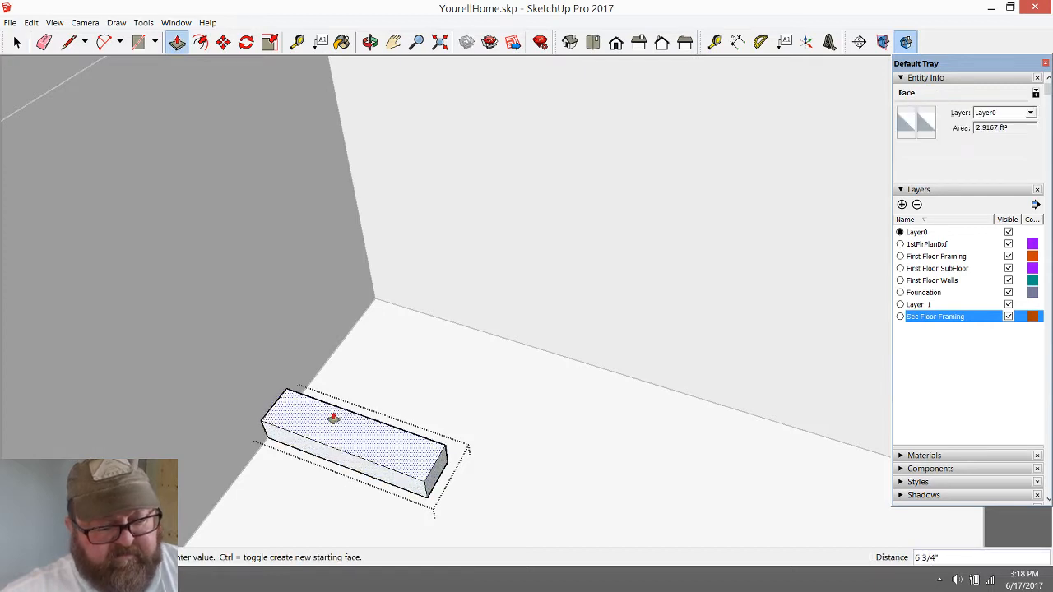
pyautogui.click(333, 419)
pyautogui.write('7.')
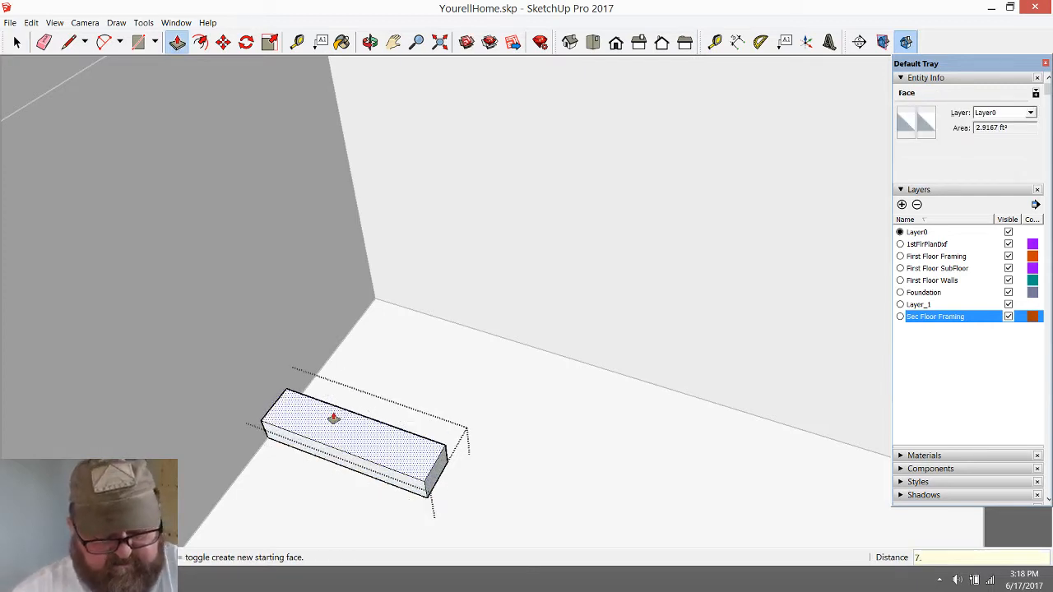
pyautogui.write('58')
pyautogui.press('Return')
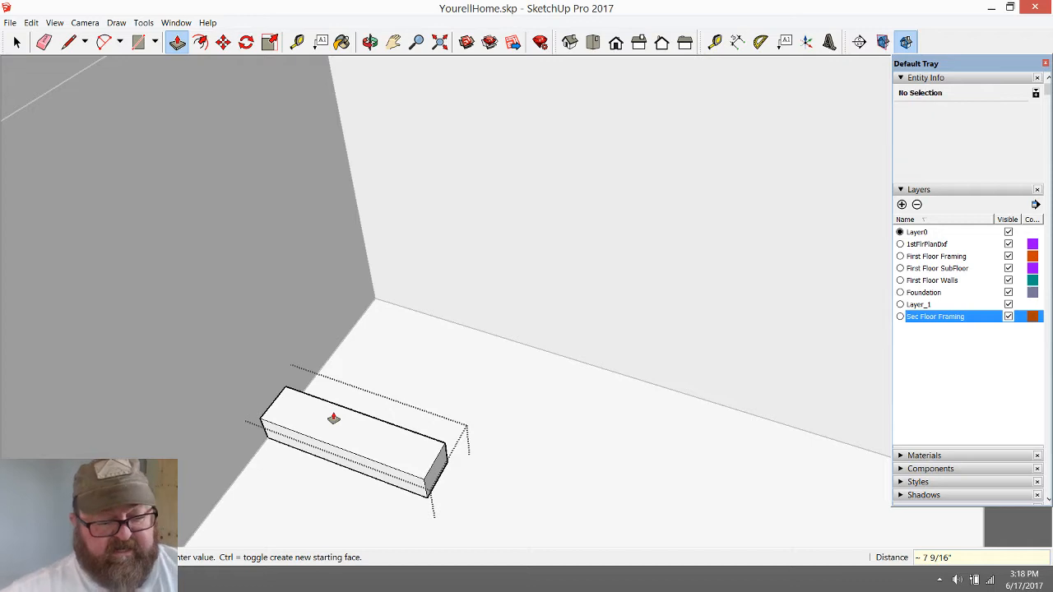
pyautogui.scroll(-1, 385, 377)
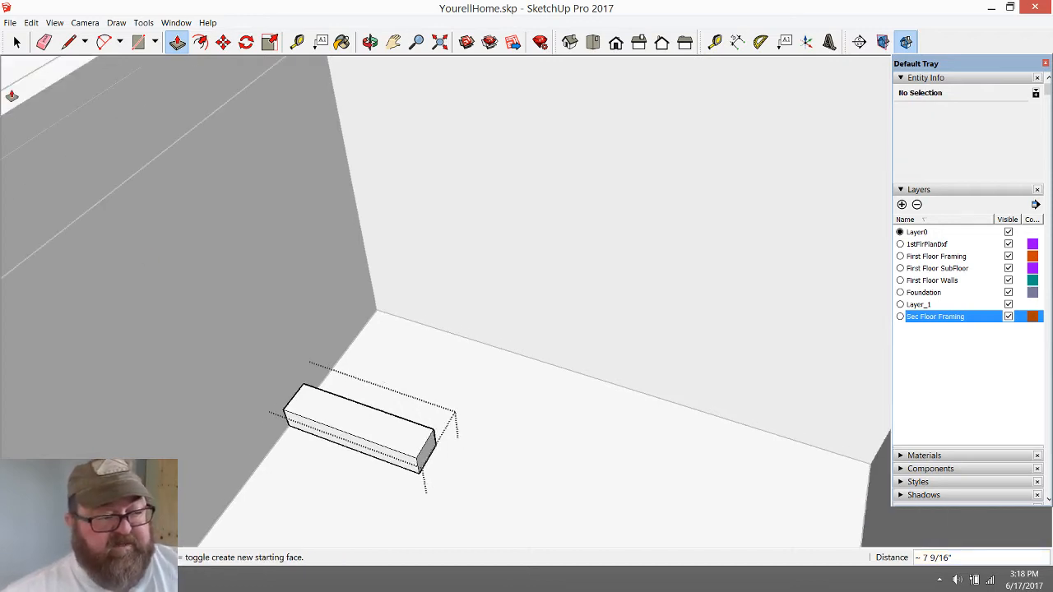
pyautogui.click(17, 41)
pyautogui.click(418, 423)
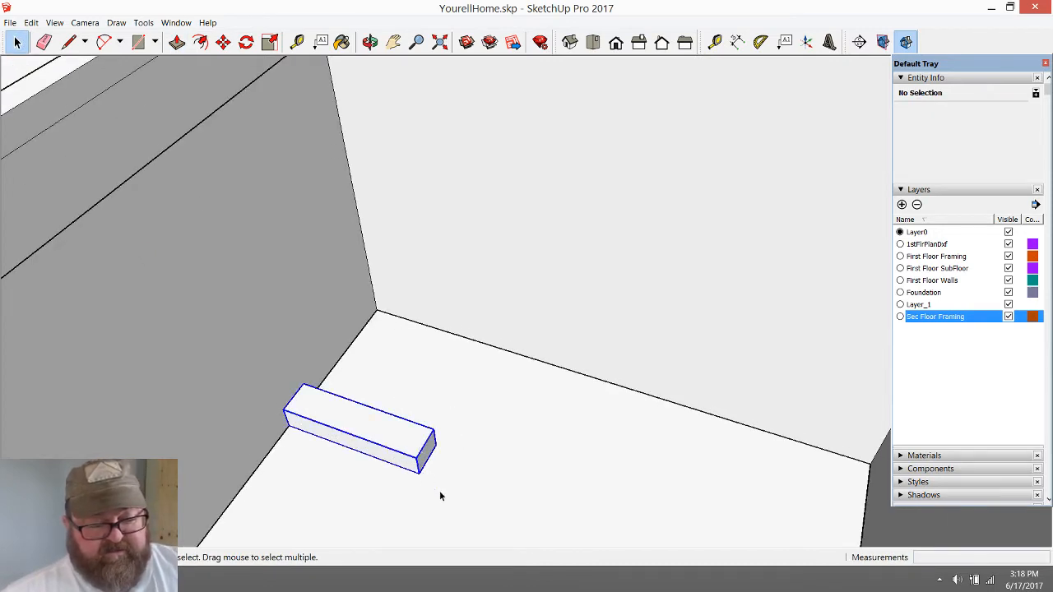
# Copy the step block from its lower front corner to the upper back corner of the first step
pyautogui.scroll(3, 441, 493)
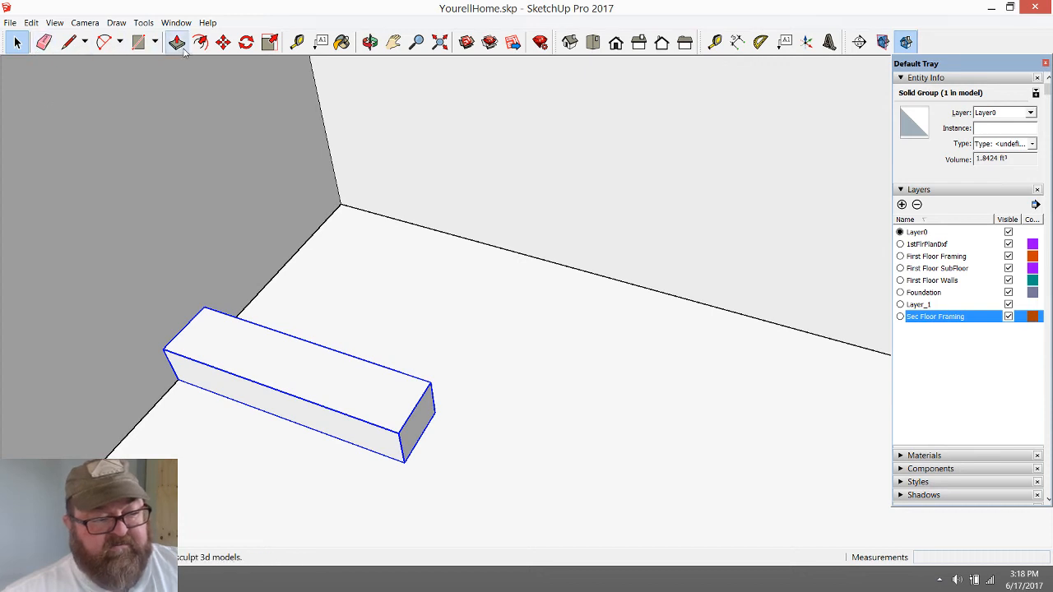
pyautogui.click(223, 41)
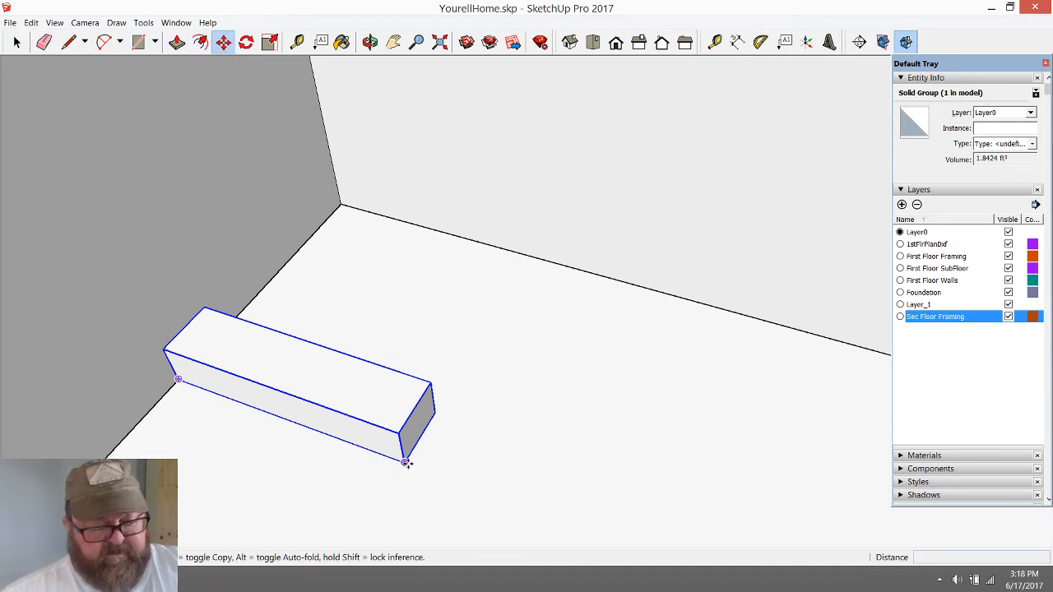
pyautogui.press('ctrl')
pyautogui.click(406, 462)
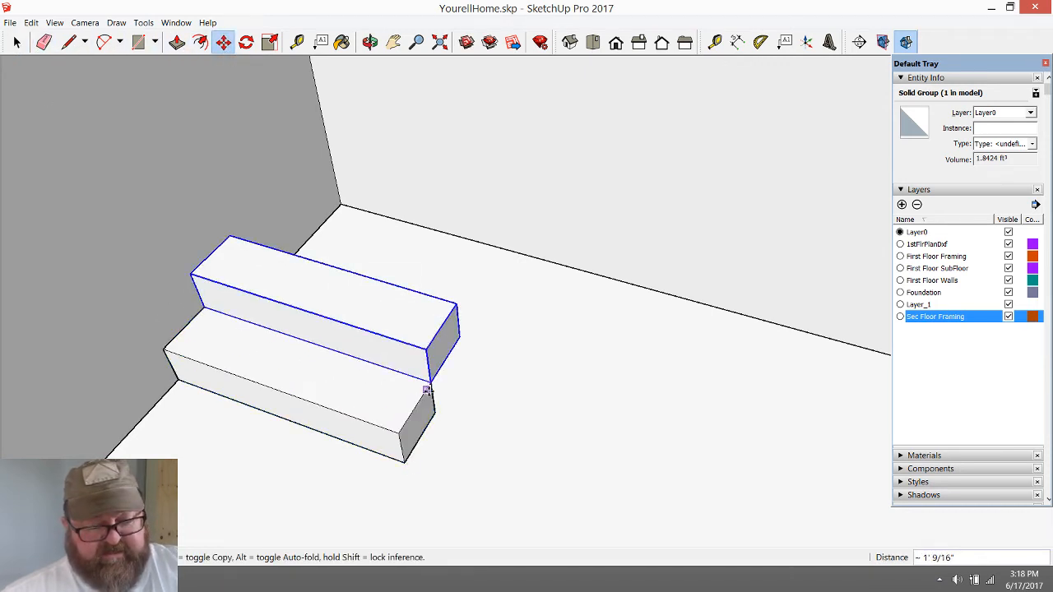
pyautogui.click(426, 390)
pyautogui.click(404, 460)
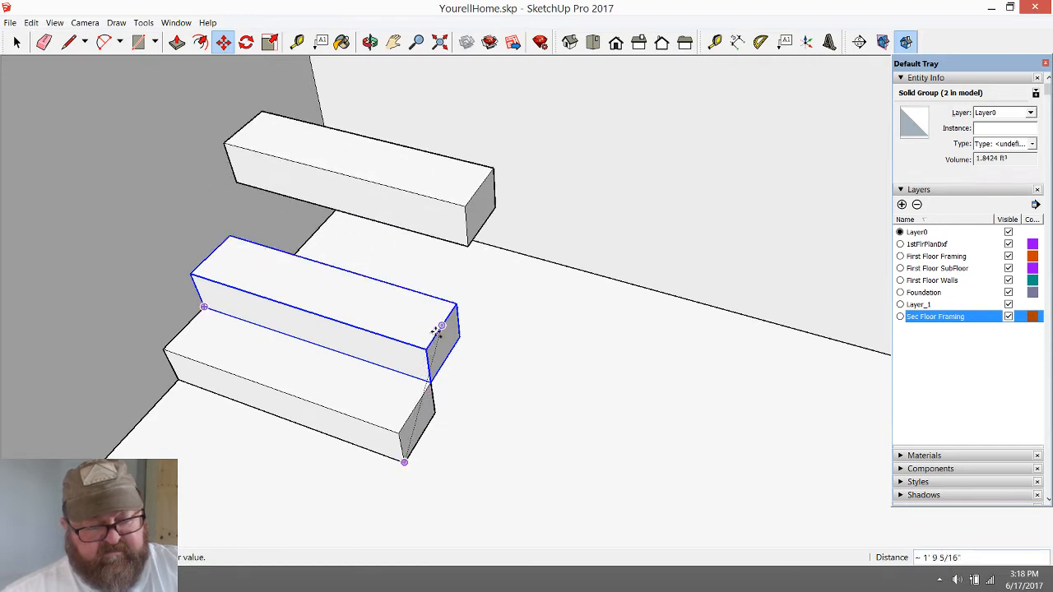
pyautogui.press('Escape')
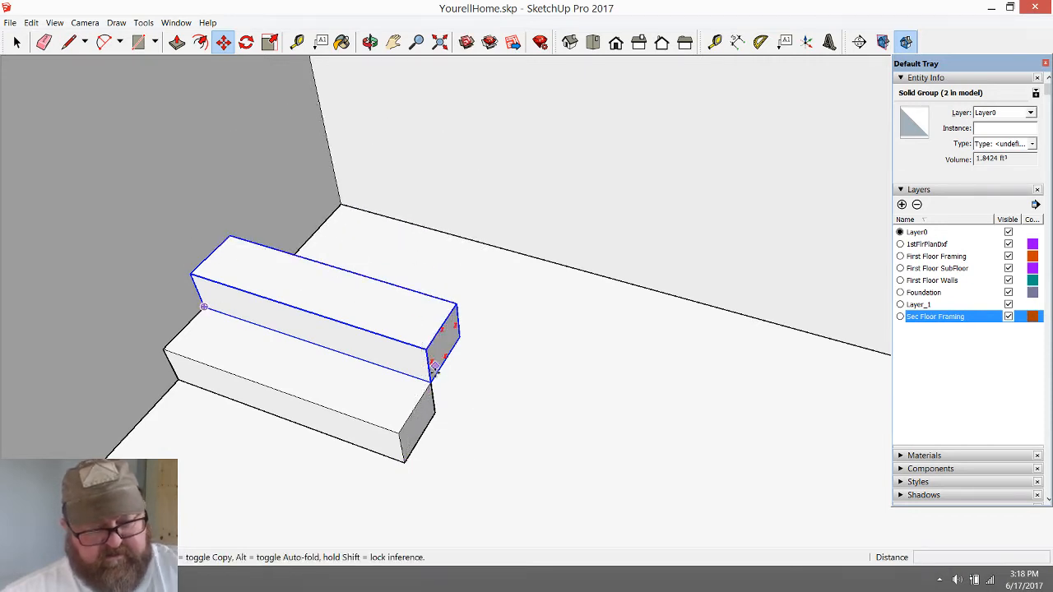
# Stack three more step copies upward, each starting at the upper back corner of the one below, to complete five steps
pyautogui.click(431, 381)
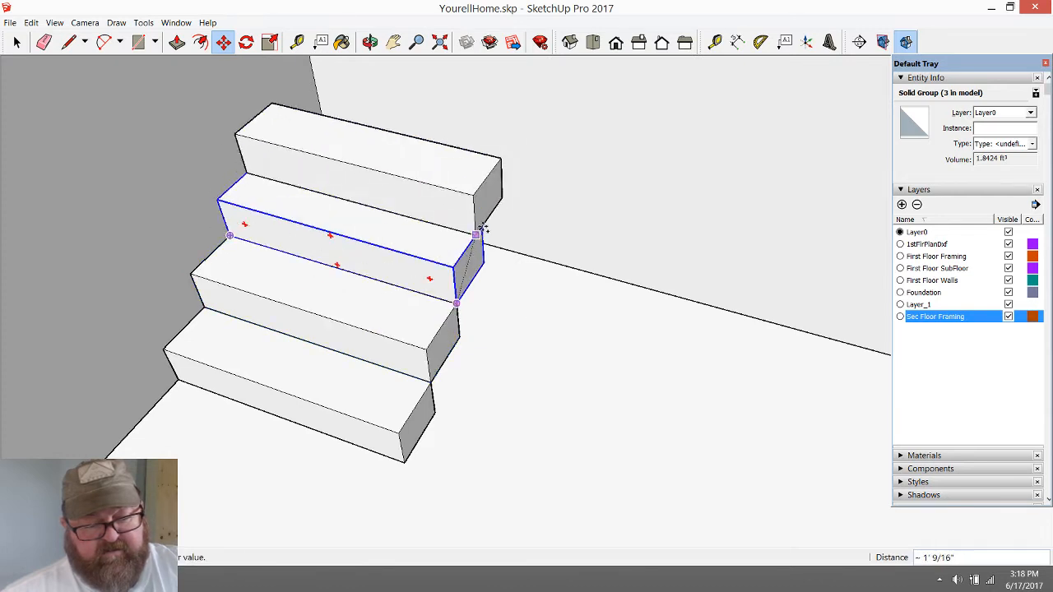
pyautogui.click(484, 224)
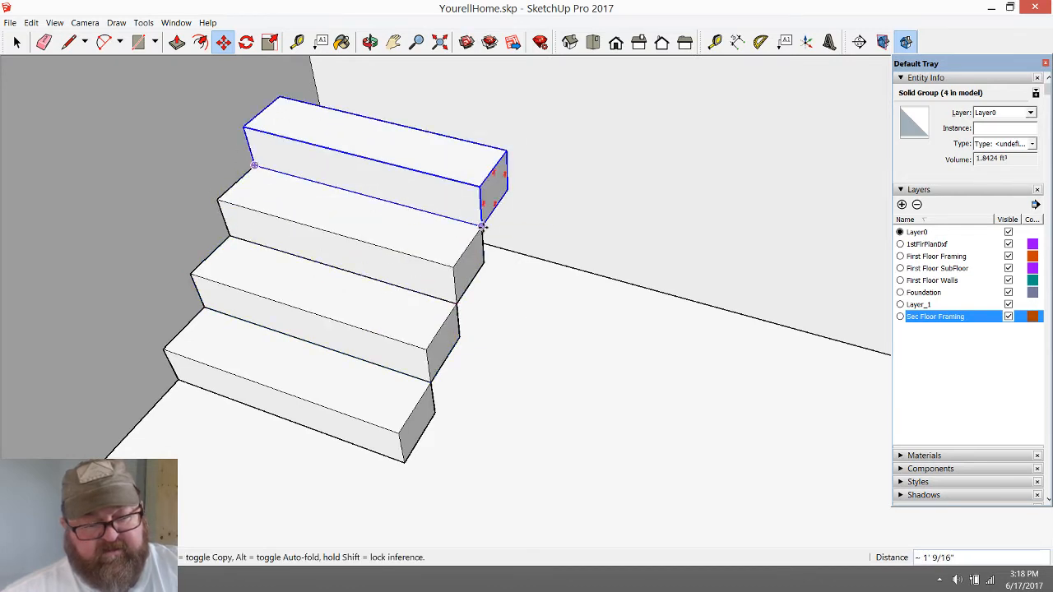
pyautogui.click(483, 224)
pyautogui.click(508, 155)
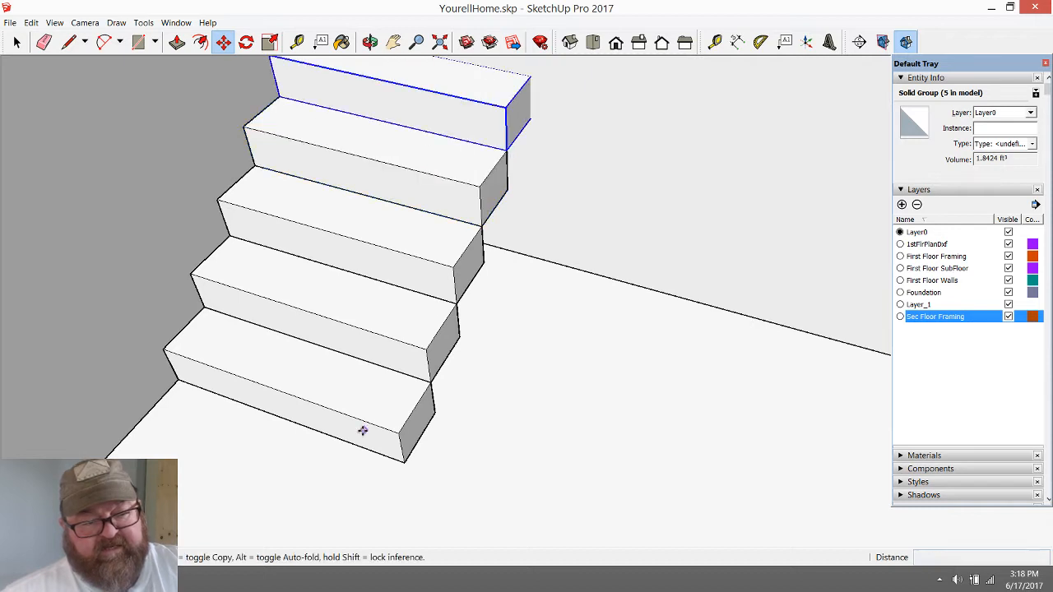
# Select all five step blocks and make them into a single group
pyautogui.scroll(-2, 365, 431)
pyautogui.scroll(-1, 333, 362)
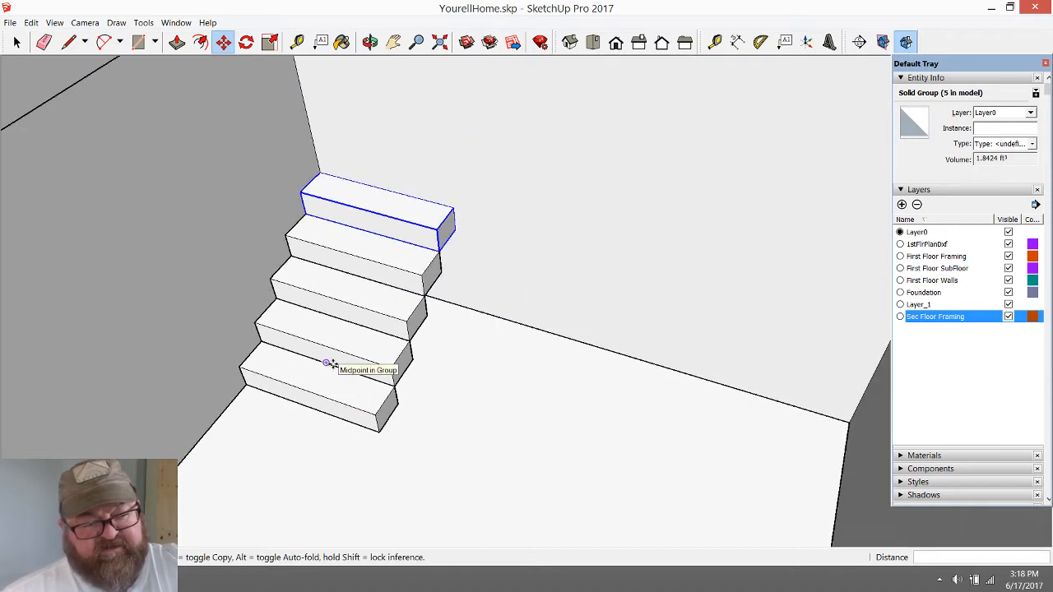
pyautogui.scroll(-1, 284, 370)
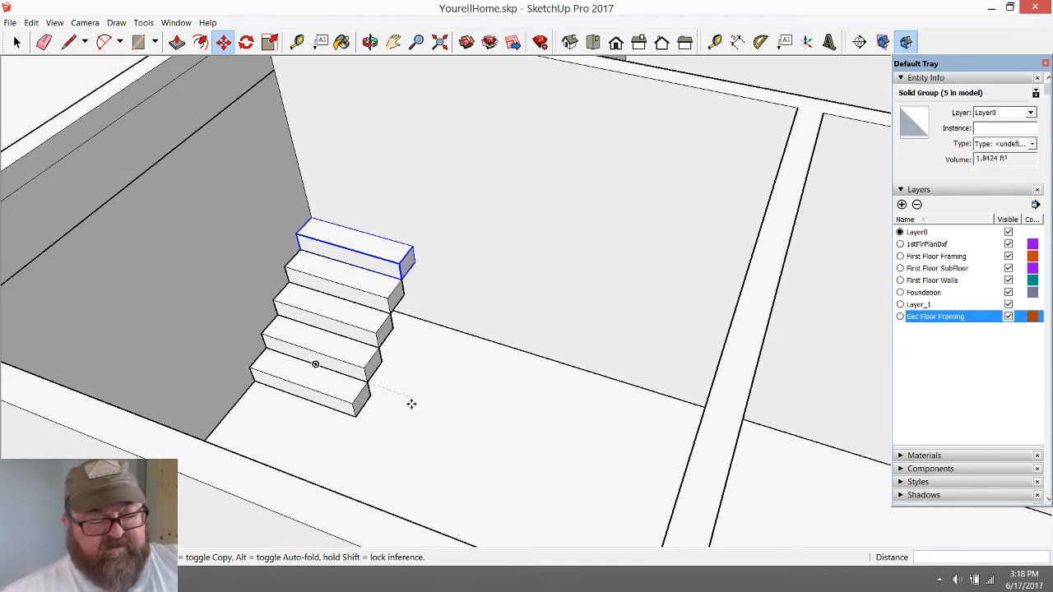
pyautogui.scroll(-2, 383, 386)
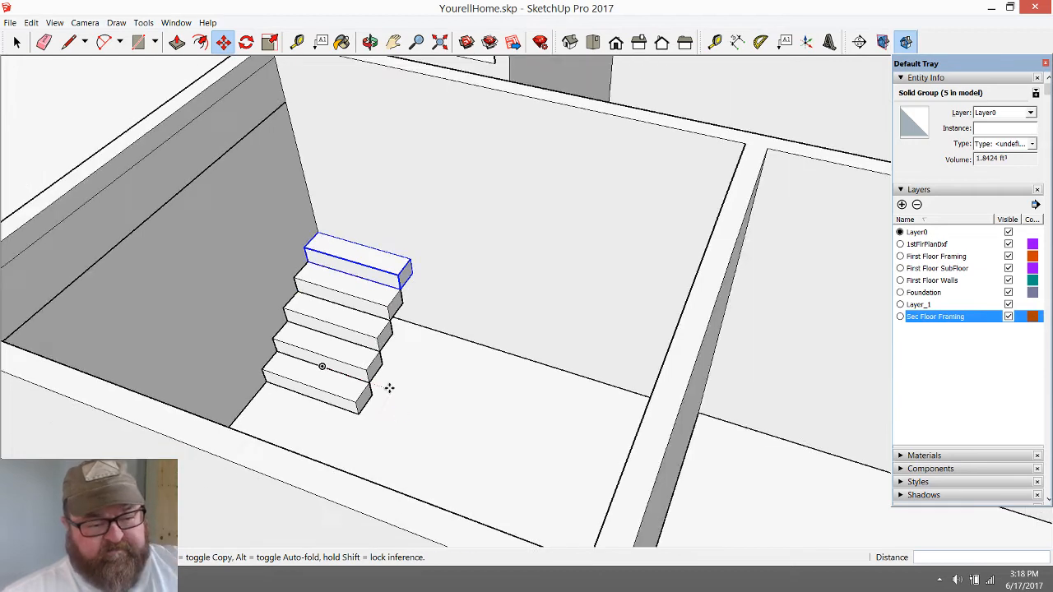
pyautogui.scroll(2, 382, 362)
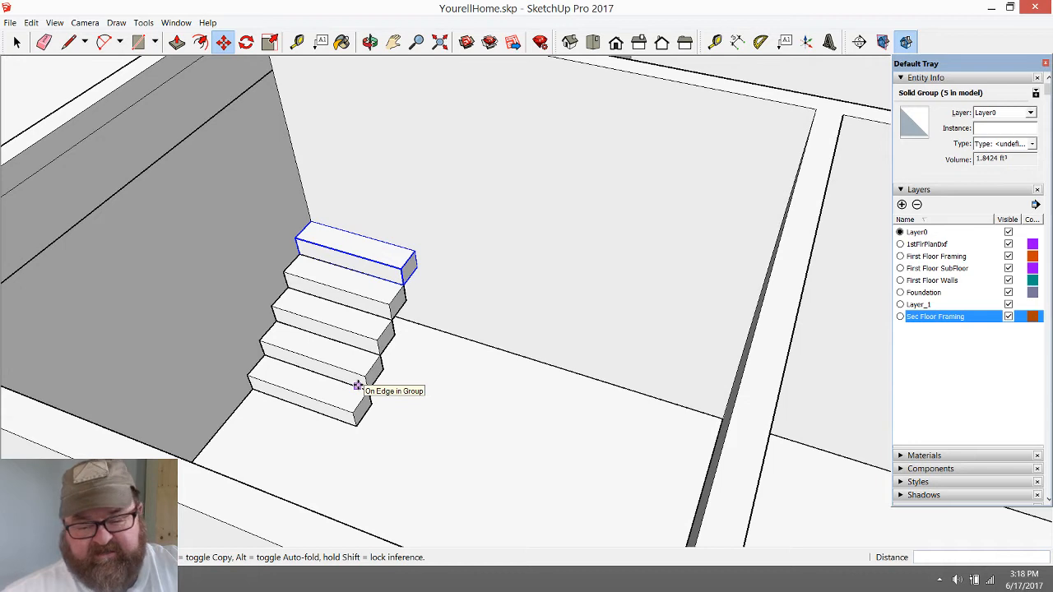
pyautogui.scroll(3, 362, 385)
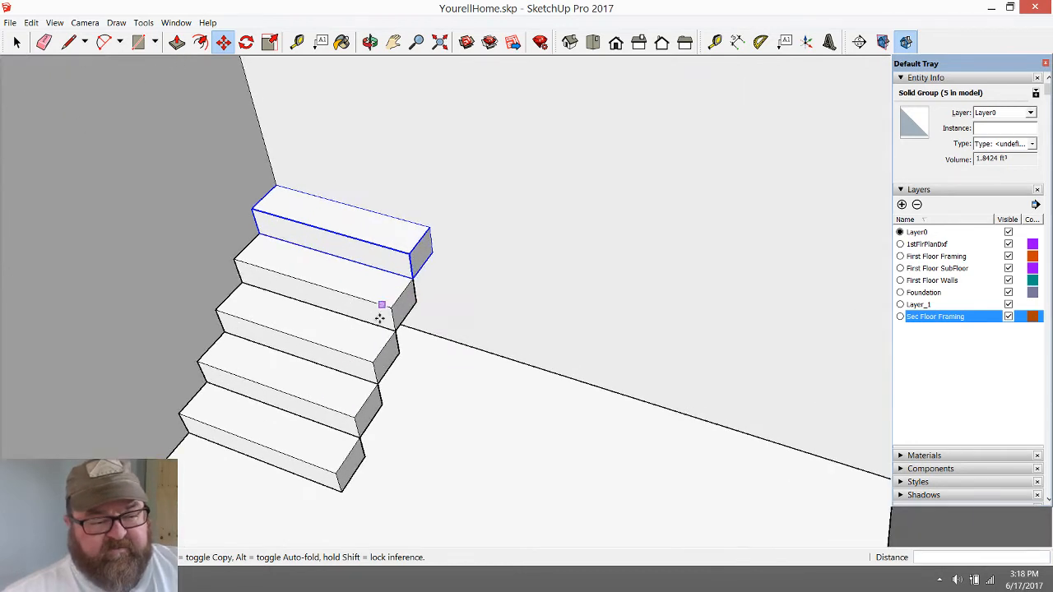
pyautogui.click(17, 42)
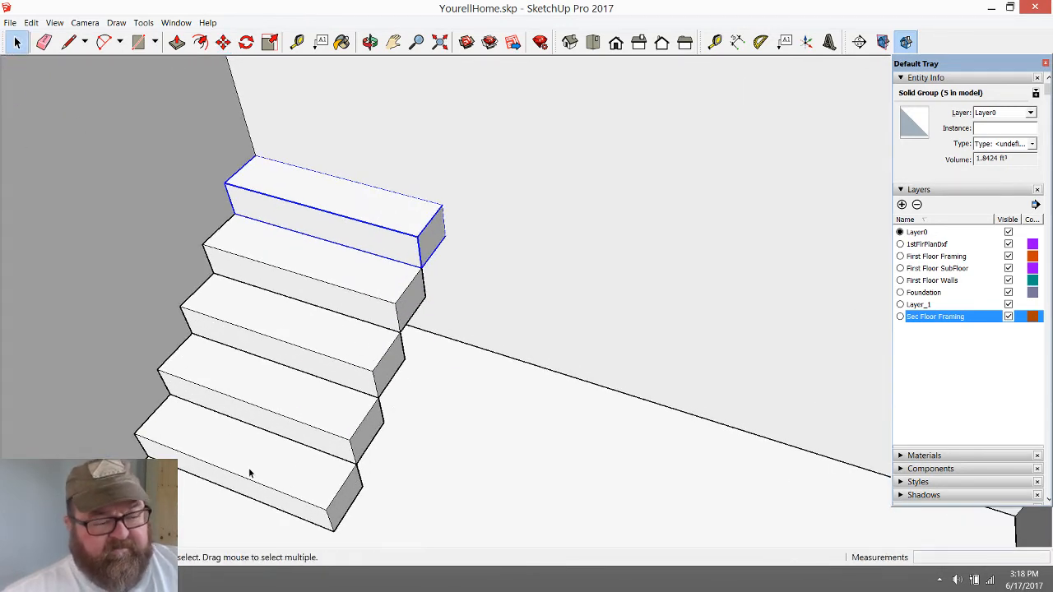
pyautogui.click(275, 477)
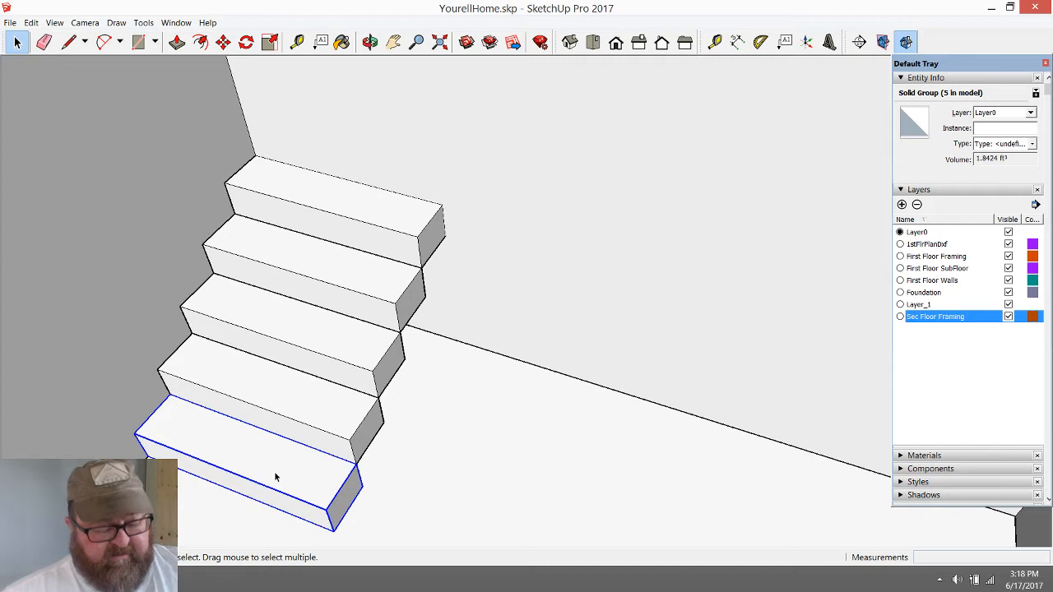
pyautogui.keyDown('ctrl'); pyautogui.click(320, 407); pyautogui.keyUp('ctrl')
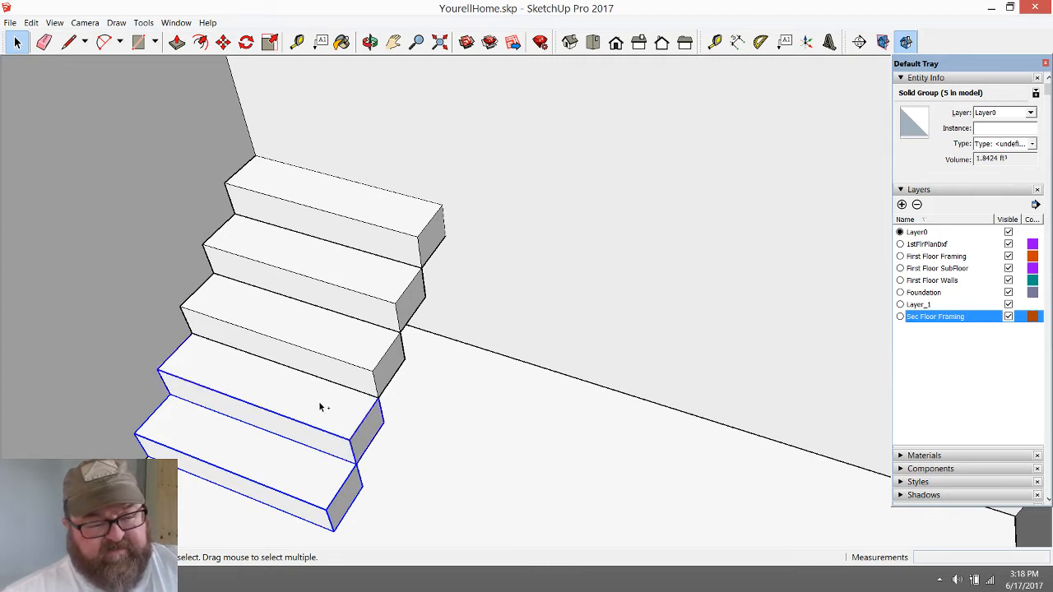
pyautogui.keyDown('ctrl'); pyautogui.click(330, 346); pyautogui.keyUp('ctrl')
pyautogui.keyDown('ctrl'); pyautogui.click(343, 264); pyautogui.keyUp('ctrl')
pyautogui.keyDown('ctrl'); pyautogui.click(352, 228); pyautogui.keyUp('ctrl')
pyautogui.rightClick(352, 223)
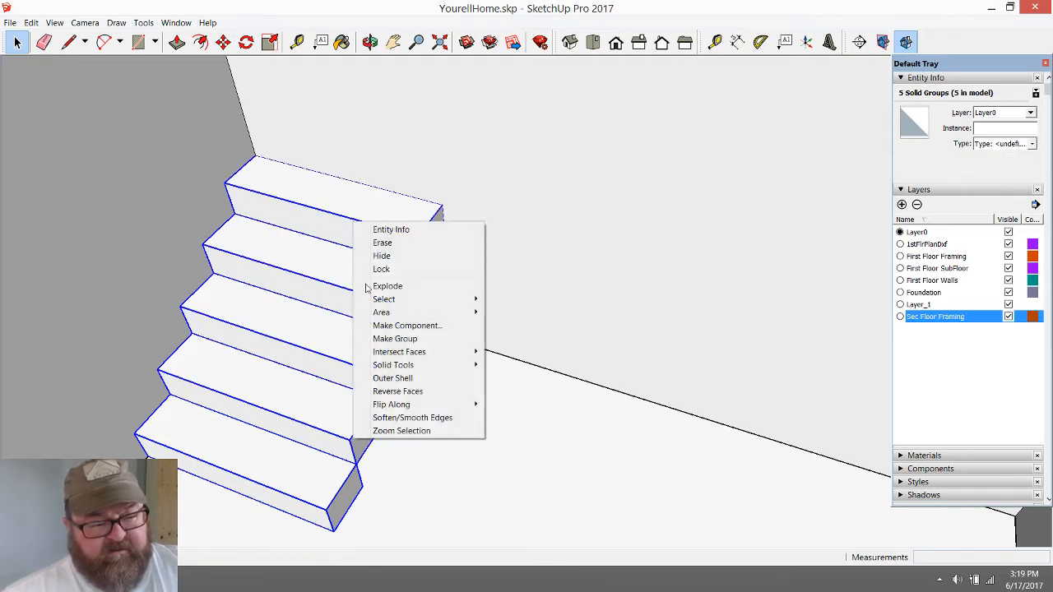
pyautogui.click(399, 339)
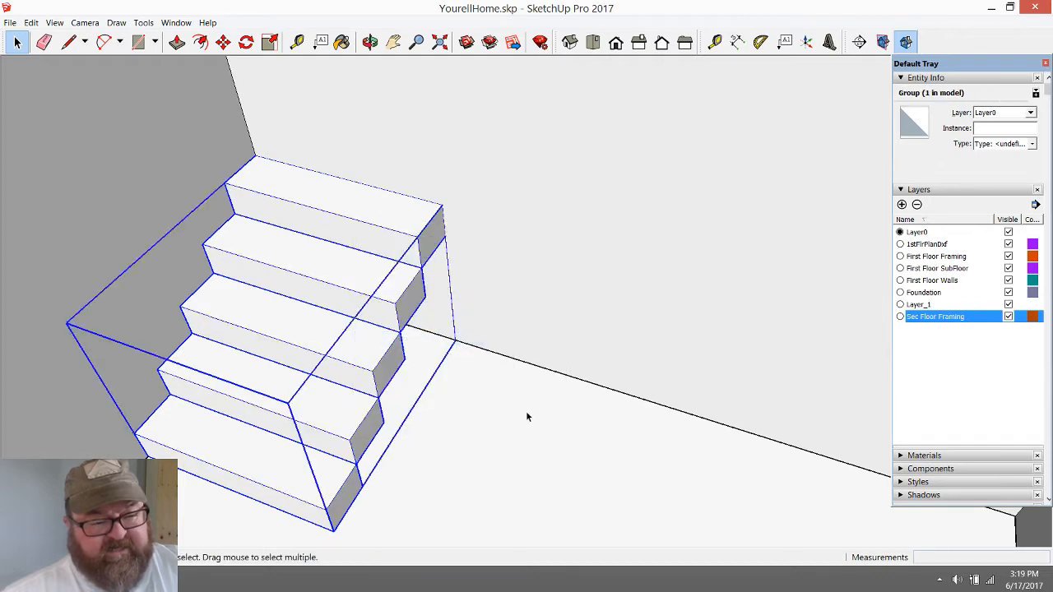
# Examine the grouped steps from the opposite side and compare them with the staircase layout on the imported first-floor plan
pyautogui.scroll(-2, 518, 415)
pyautogui.click(370, 41)
pyautogui.moveTo(395, 66); pyautogui.dragTo(238, 322)
pyautogui.scroll(2, 241, 323)
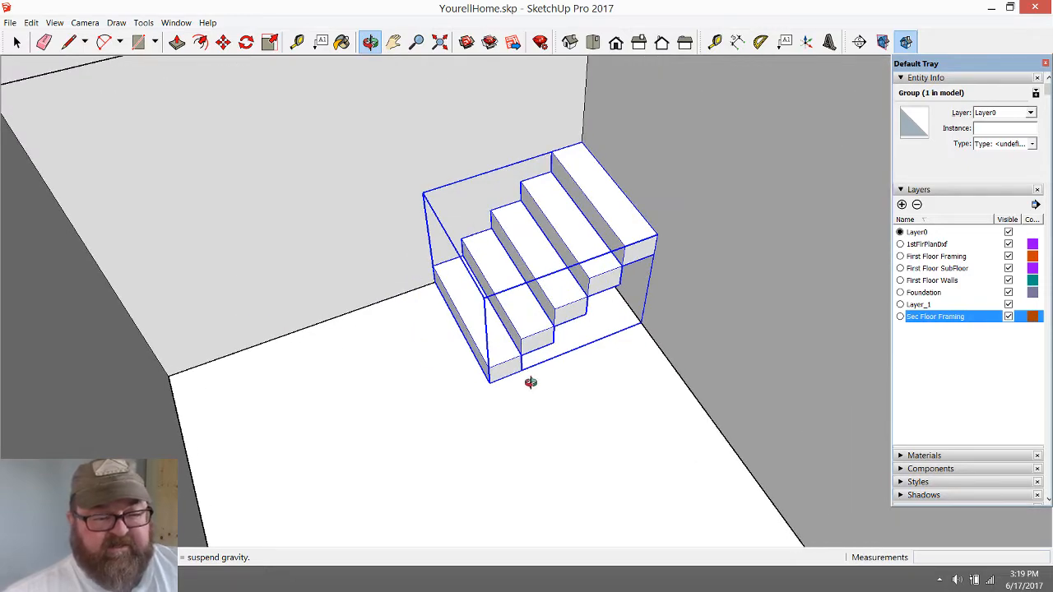
pyautogui.scroll(-8, 573, 410)
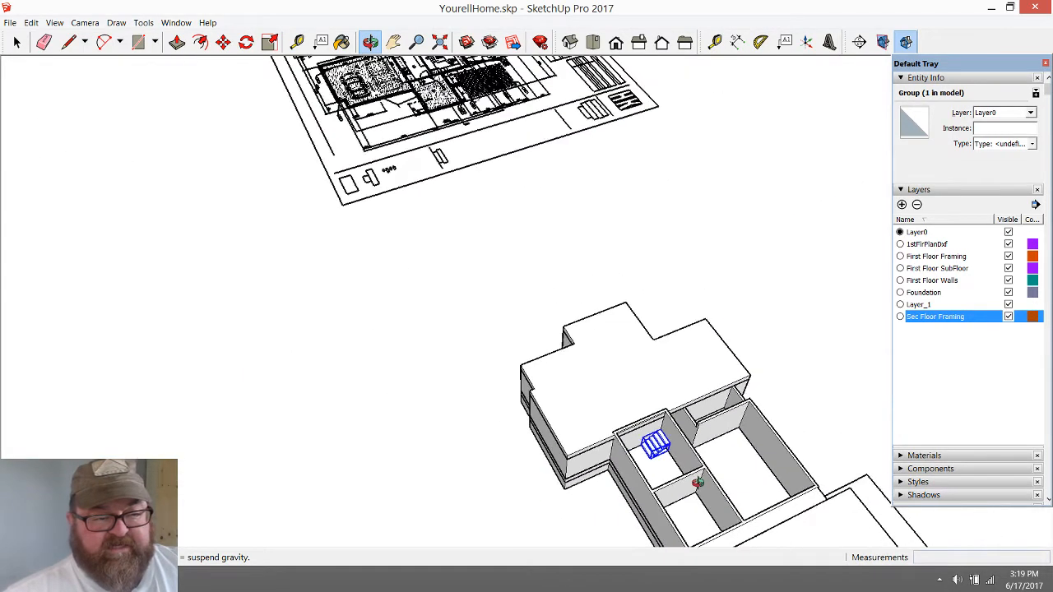
pyautogui.scroll(6, 483, 201)
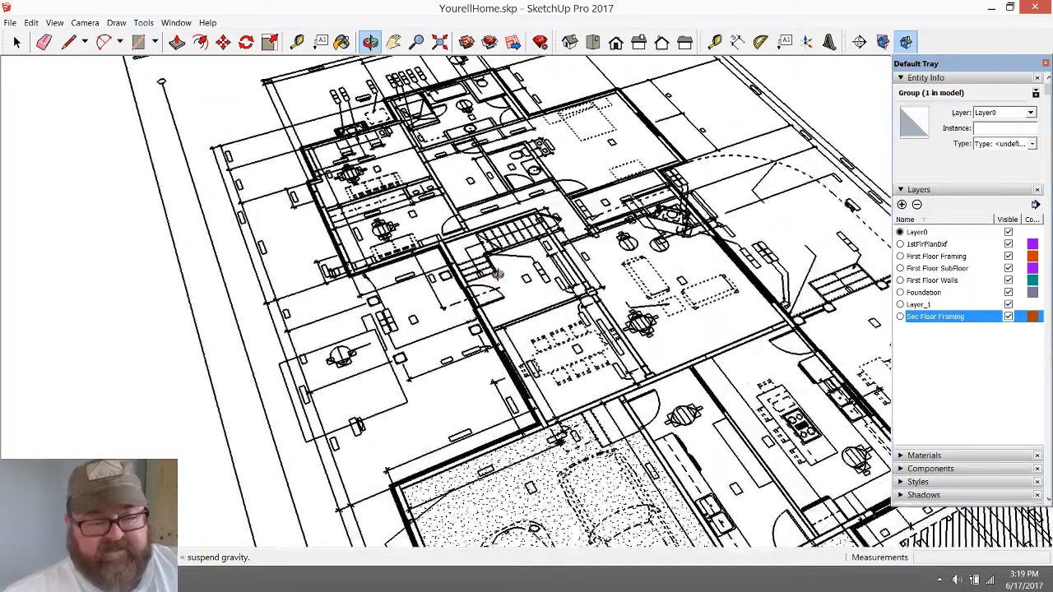
pyautogui.scroll(3, 489, 276)
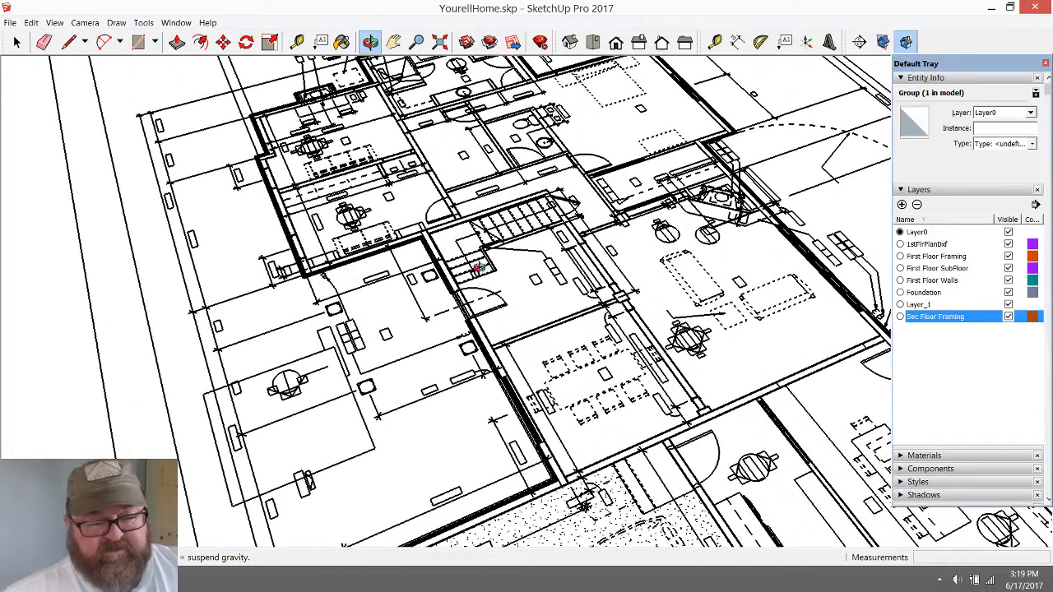
pyautogui.scroll(-7, 473, 259)
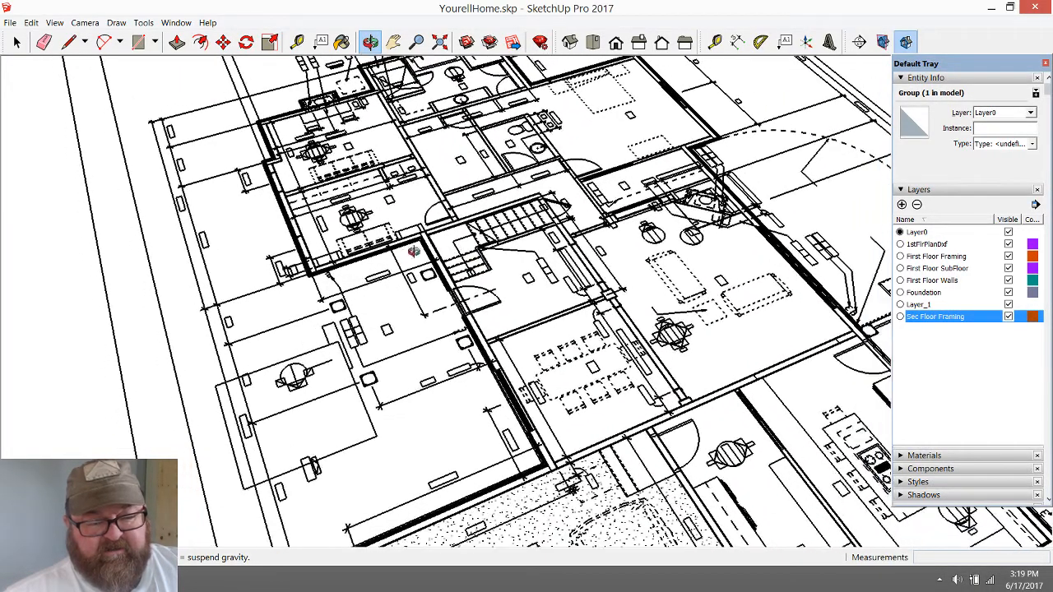
# Open the staircase group and delete its two uppermost steps
pyautogui.scroll(-5, 412, 234)
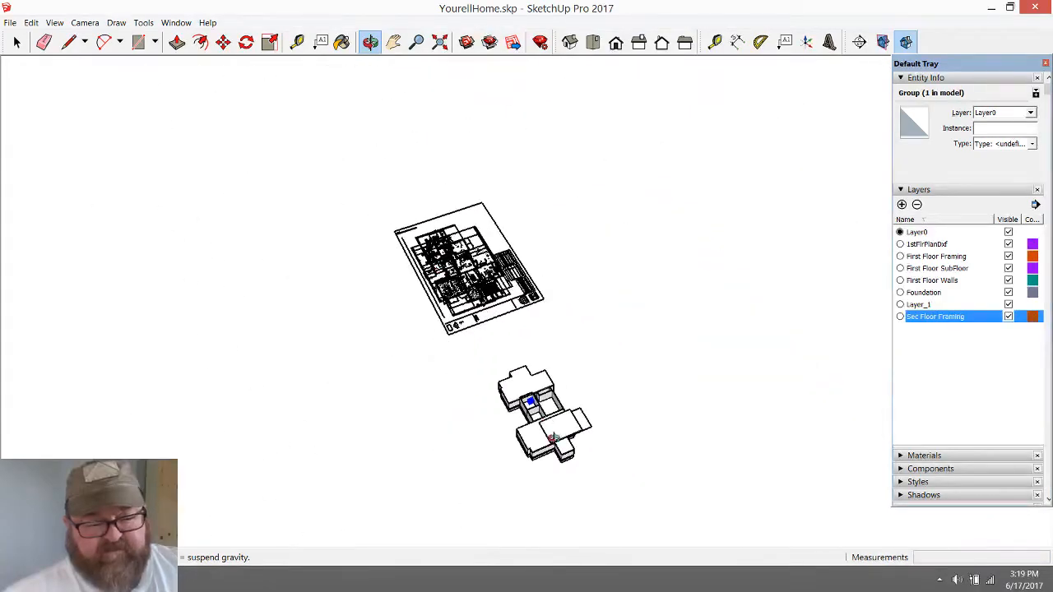
pyautogui.scroll(8, 508, 356)
pyautogui.scroll(10, 508, 355)
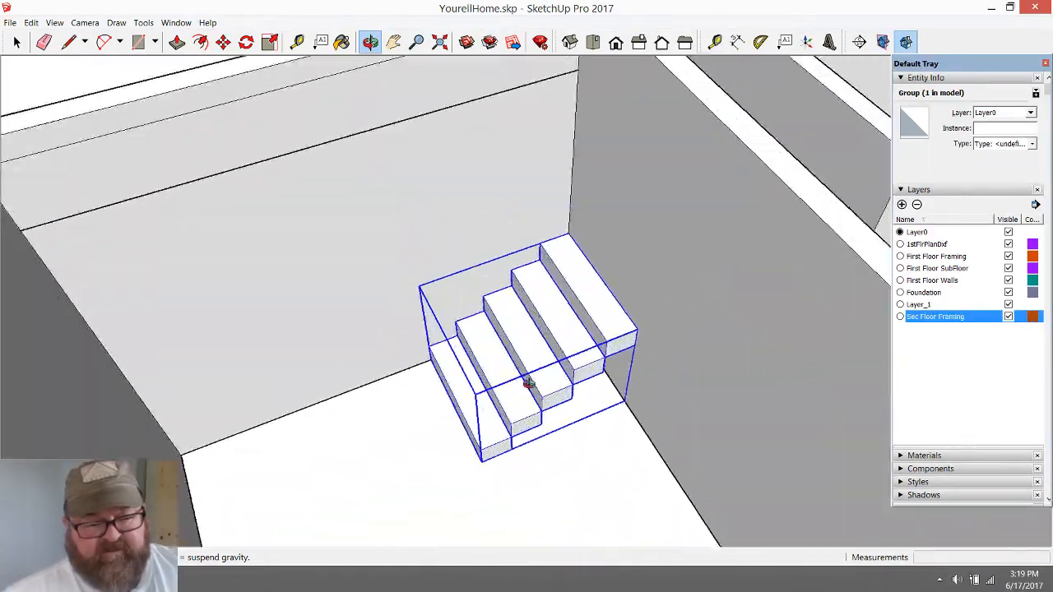
pyautogui.click(17, 43)
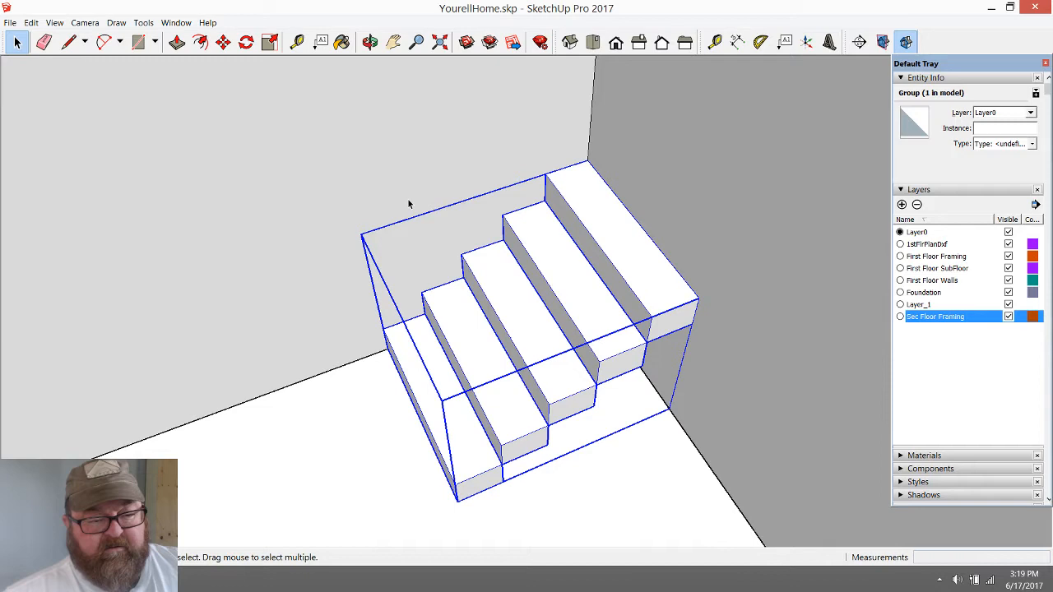
pyautogui.doubleClick(544, 244)
pyautogui.click(581, 230)
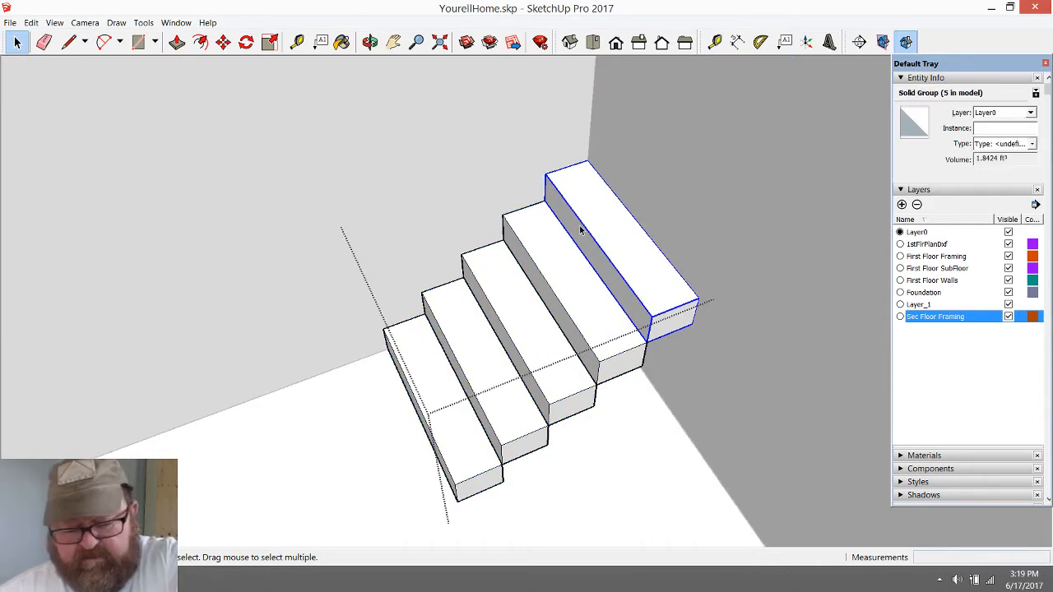
pyautogui.press('Delete')
pyautogui.click(558, 251)
pyautogui.press('Delete')
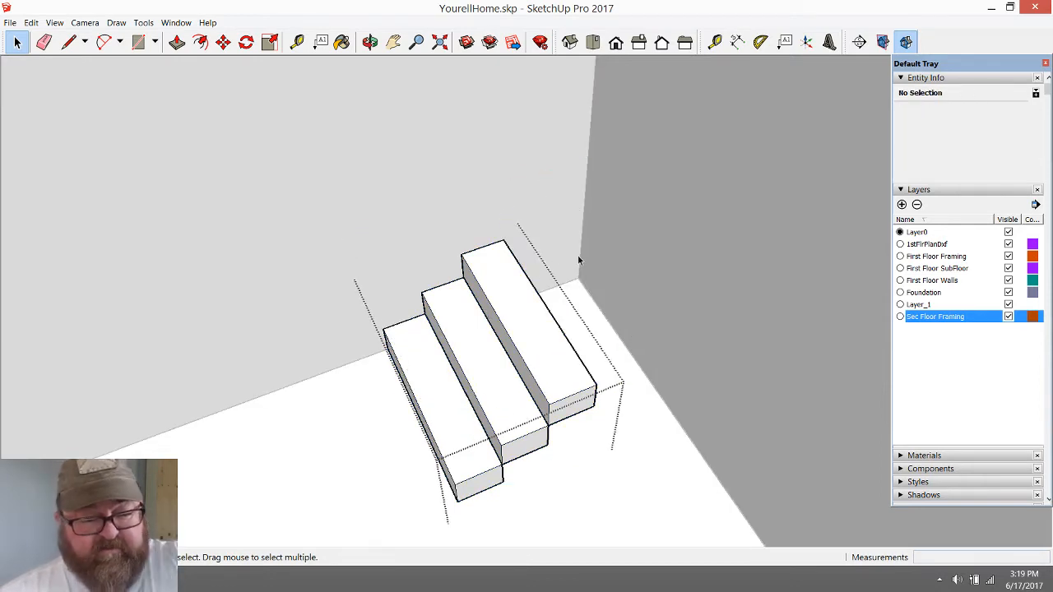
# Close the staircase group, then reopen it for editing its three remaining steps
pyautogui.scroll(-2, 600, 368)
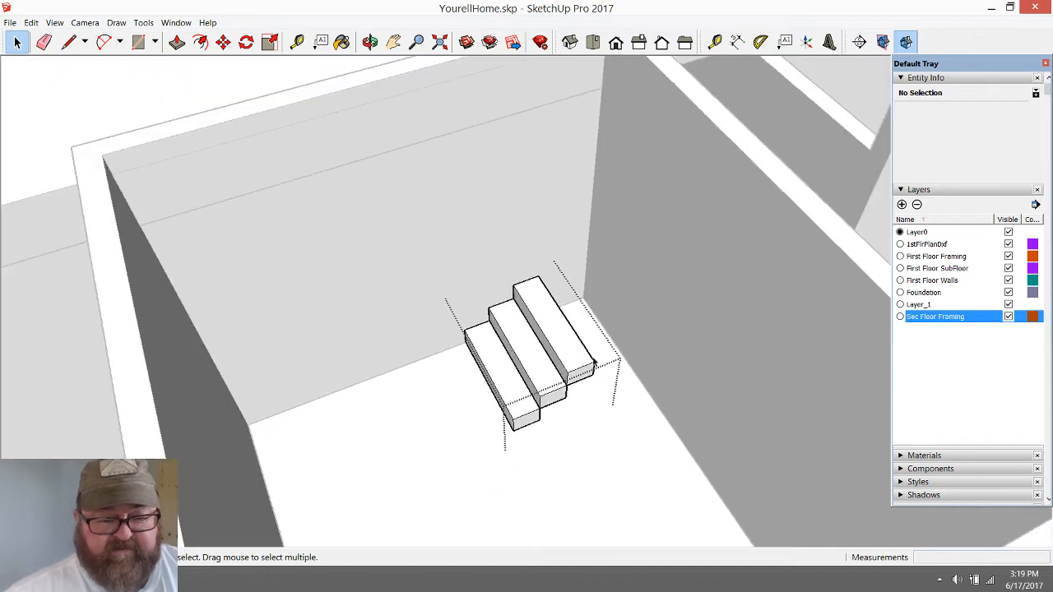
pyautogui.click(428, 450)
pyautogui.scroll(-2, 501, 472)
pyautogui.scroll(3, 502, 472)
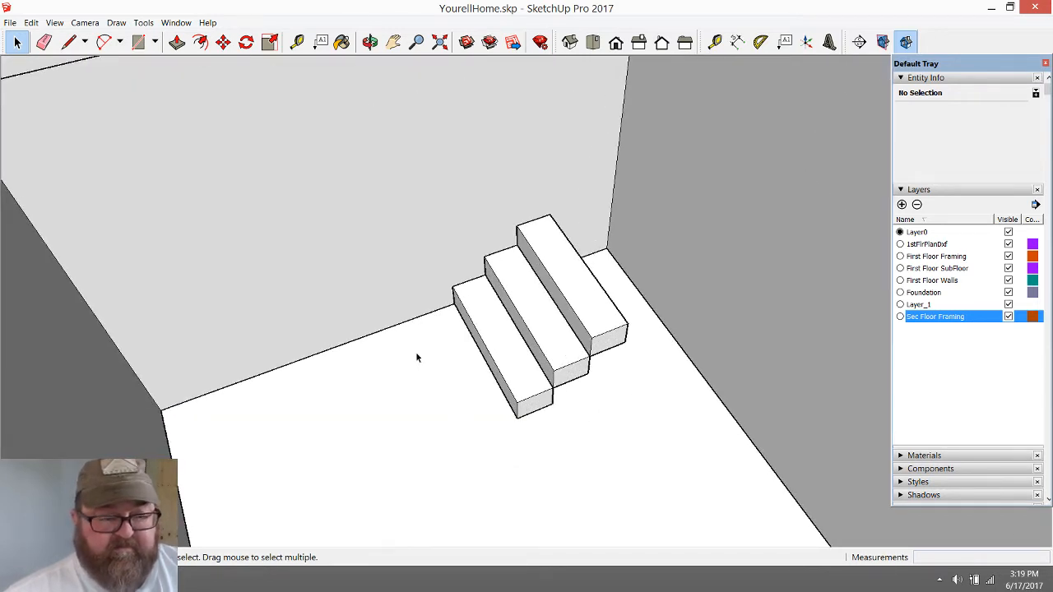
pyautogui.doubleClick(543, 288)
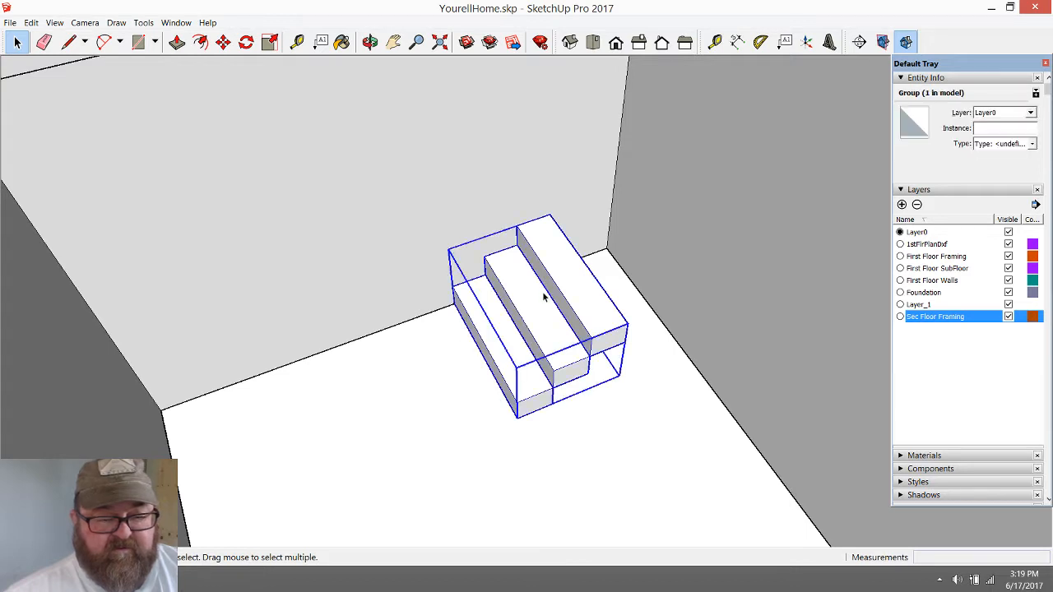
pyautogui.press('m')
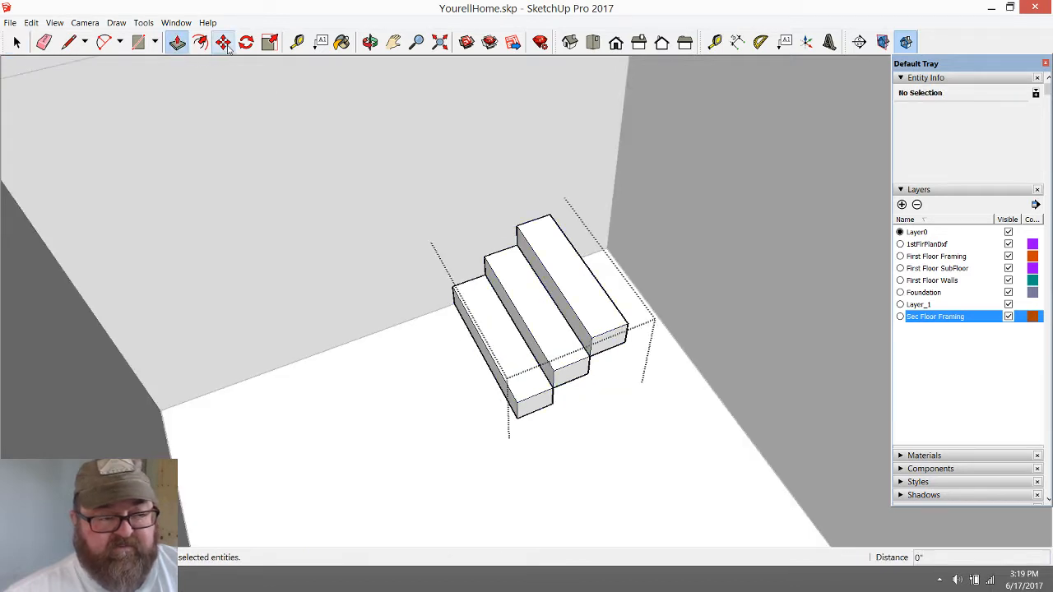
pyautogui.click(589, 357)
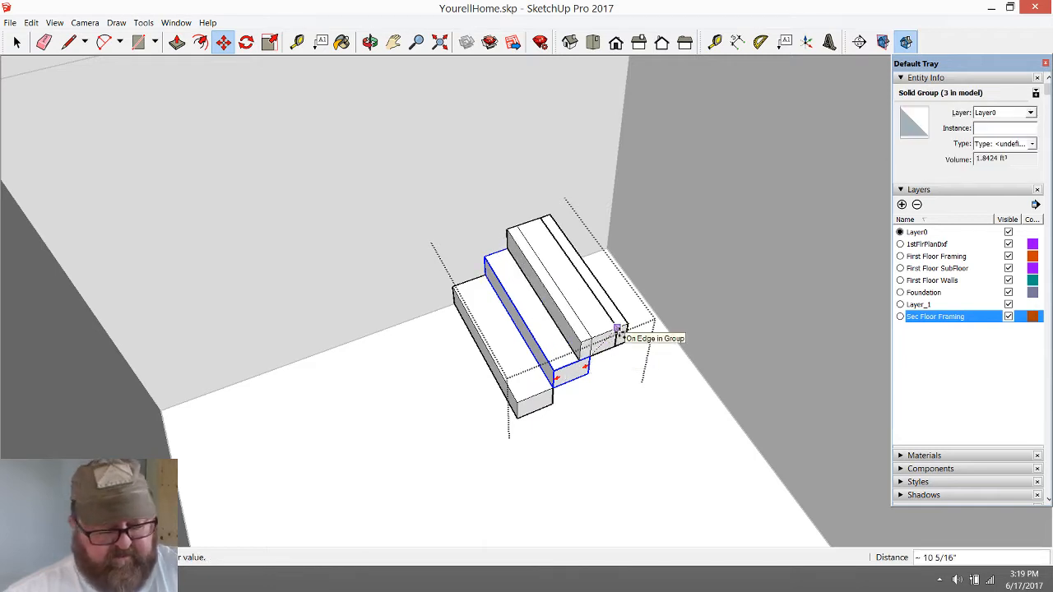
pyautogui.click(618, 333)
pyautogui.press('space')
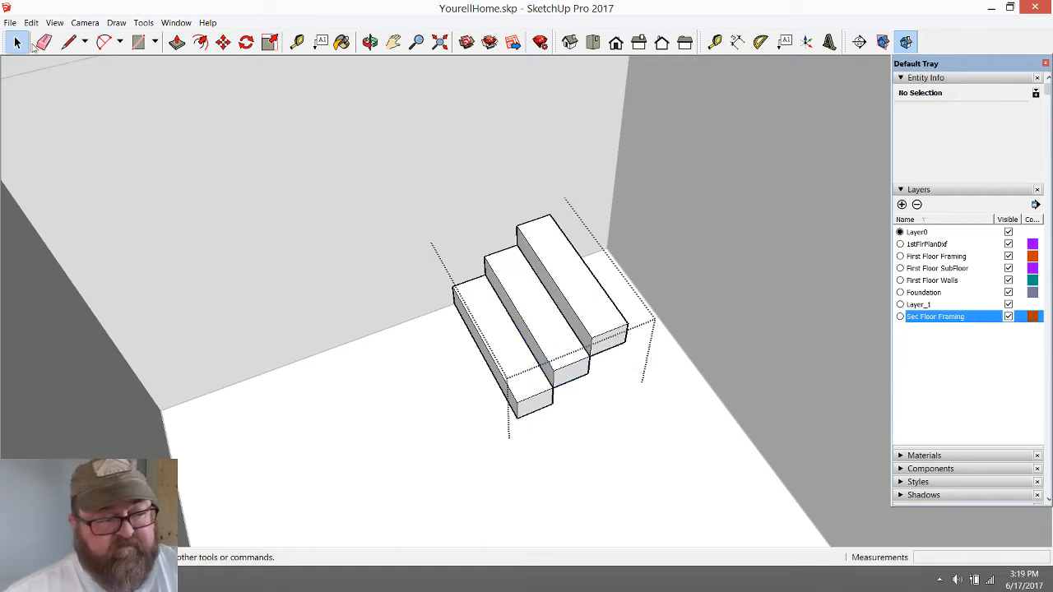
# Copy the top step from its lower front corner to its upper back corner as a fourth step, and close the staircase group
pyautogui.click(588, 289)
pyautogui.click(223, 41)
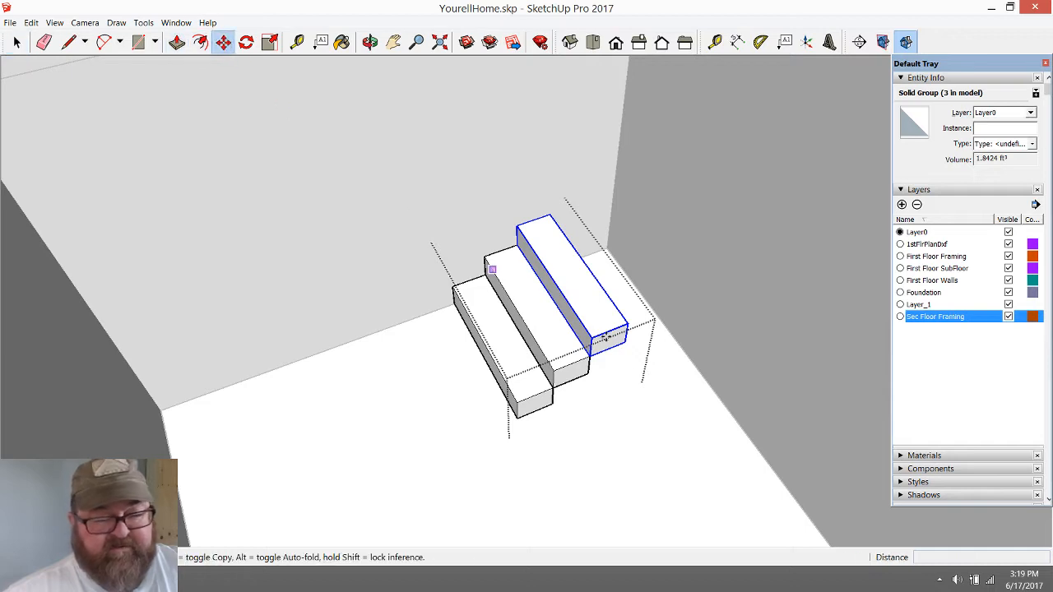
pyautogui.keyDown('ctrl'); pyautogui.click(589, 356); pyautogui.keyUp('ctrl')
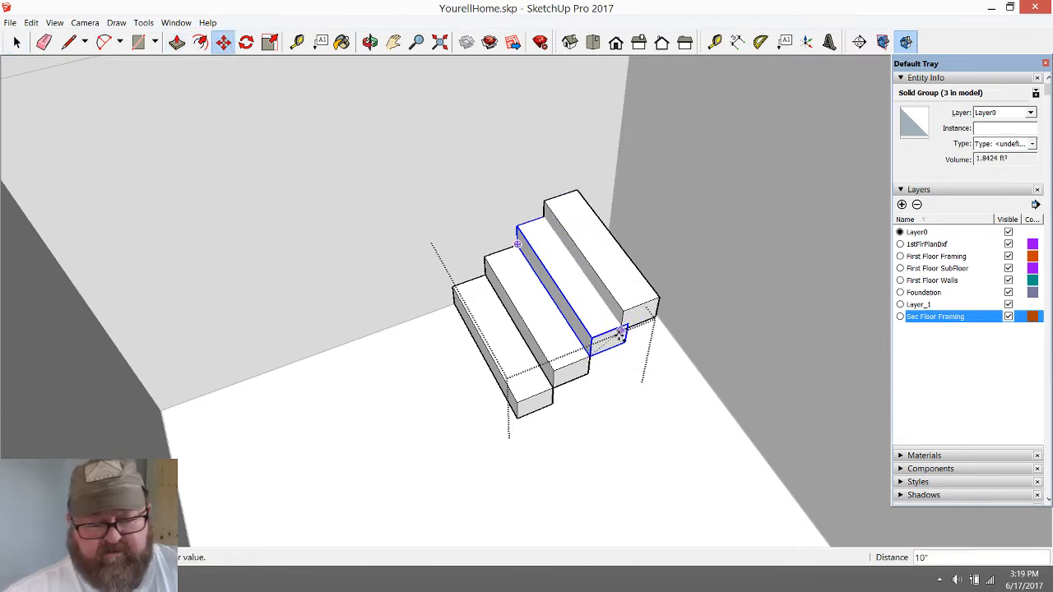
pyautogui.click(627, 325)
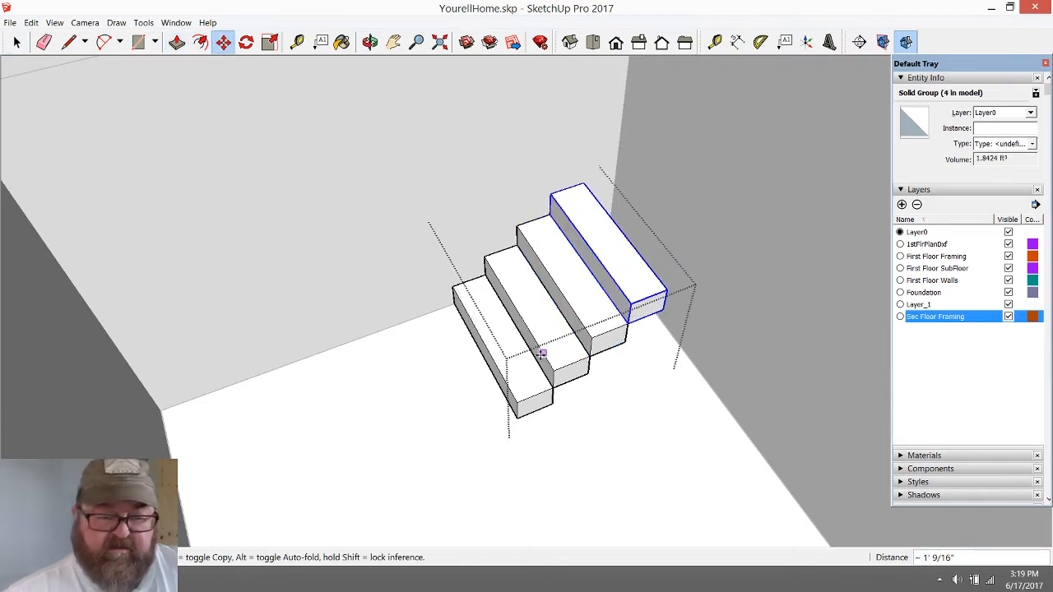
pyautogui.click(17, 42)
pyautogui.click(395, 352)
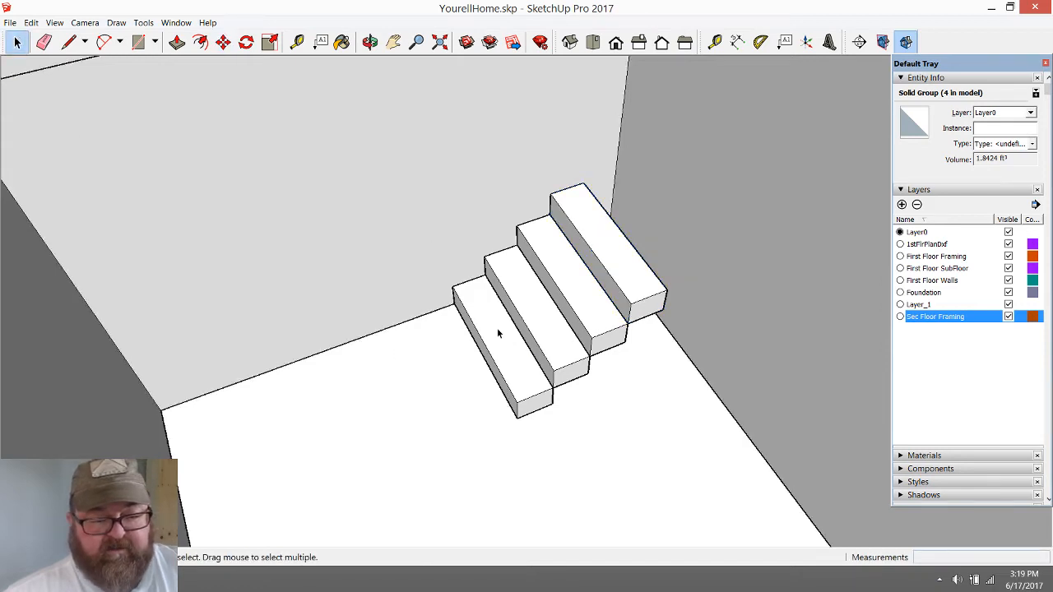
# Rotate the whole staircase group 90 degrees counterclockwise on the floor about a point in front of the steps
pyautogui.click(496, 328)
pyautogui.click(246, 41)
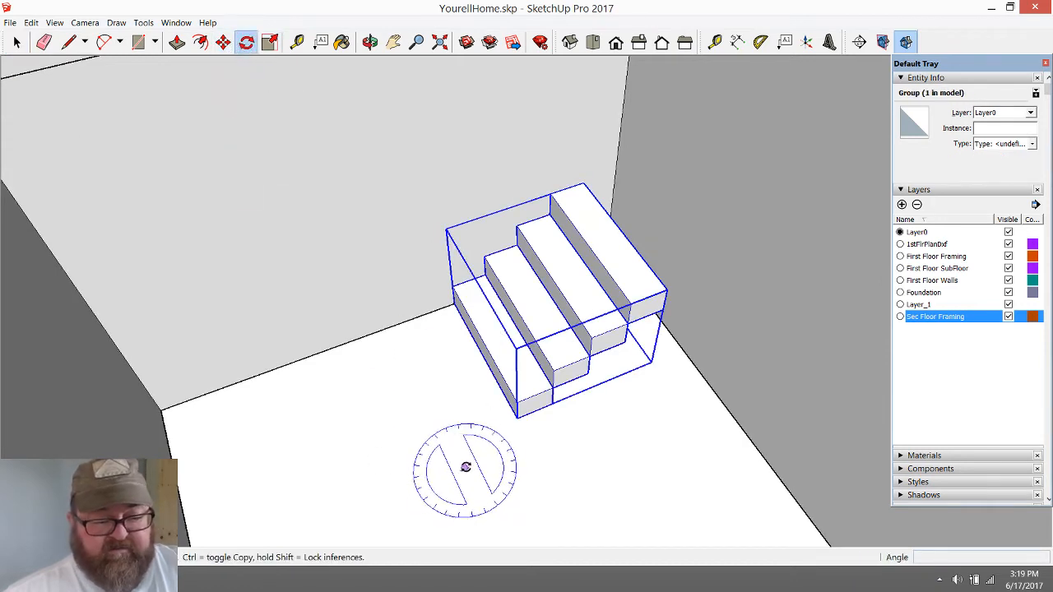
pyautogui.click(466, 466)
pyautogui.click(439, 477)
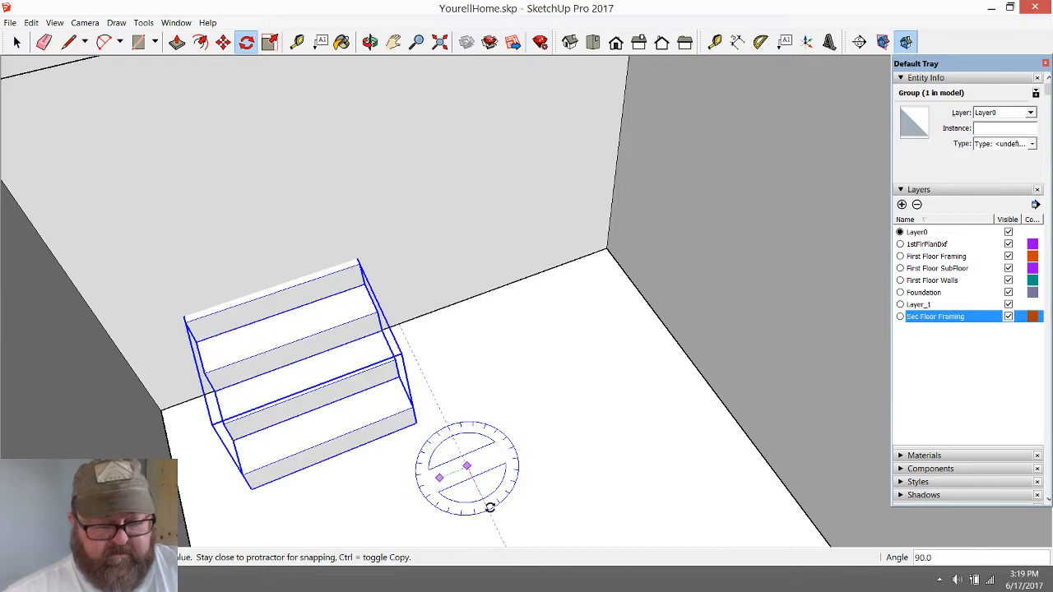
pyautogui.click(494, 507)
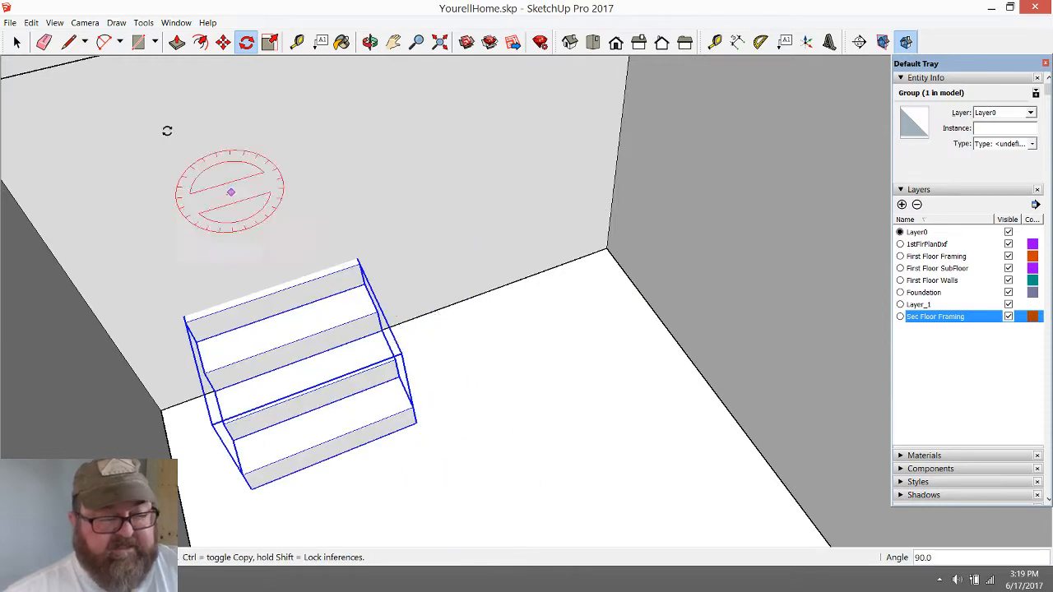
# Move the rotated staircase group about 2' 3 7/16" away from the back wall
pyautogui.click(223, 41)
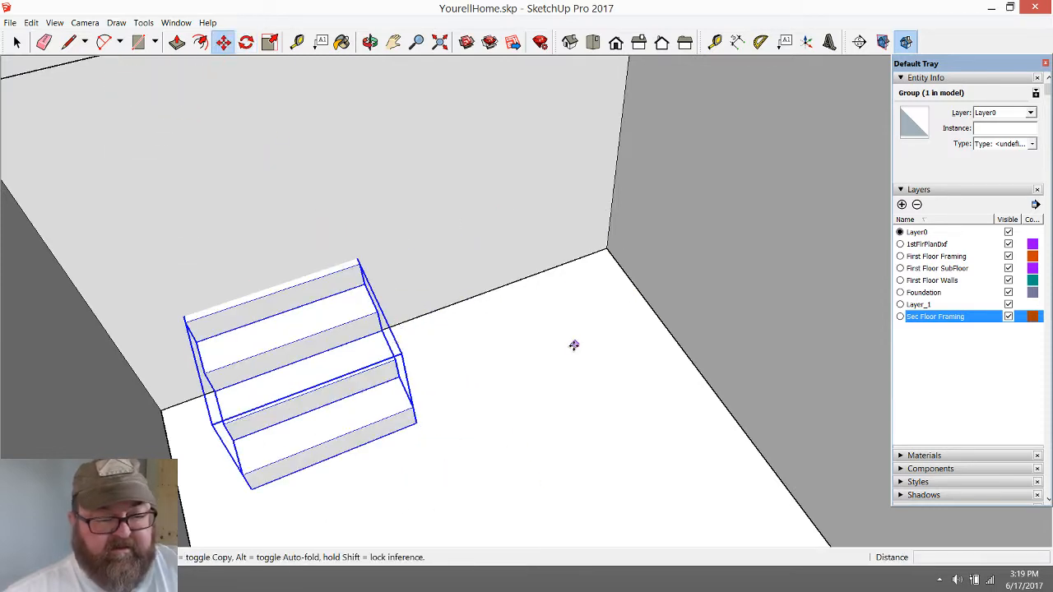
pyautogui.click(485, 322)
pyautogui.click(528, 398)
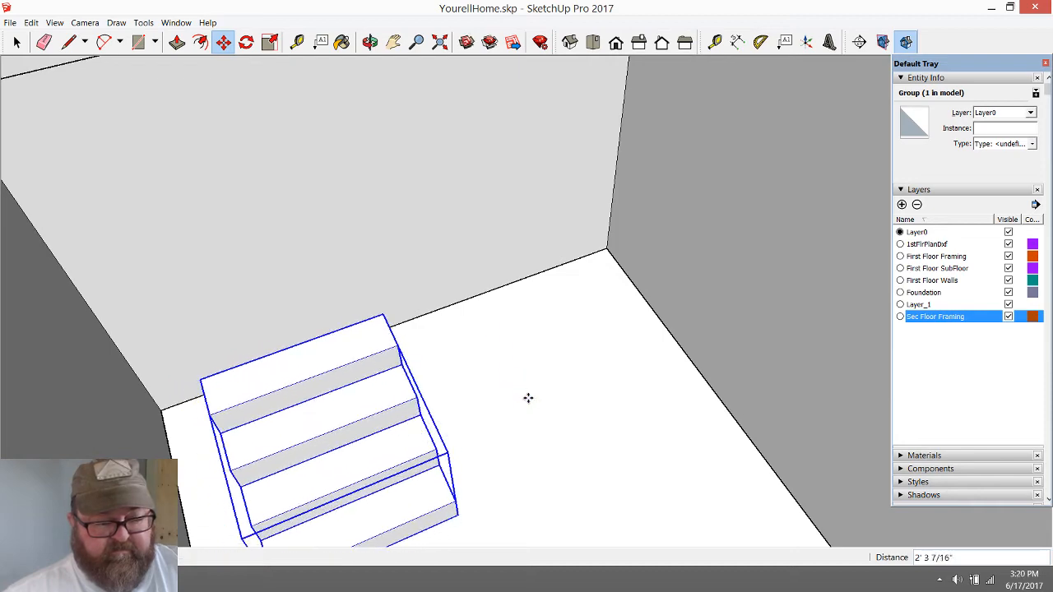
# Hide the First Floor Walls and Sec Floor Framing layers to expose the staircase group from behind
pyautogui.click(370, 41)
pyautogui.moveTo(510, 327); pyautogui.dragTo(88, 335)
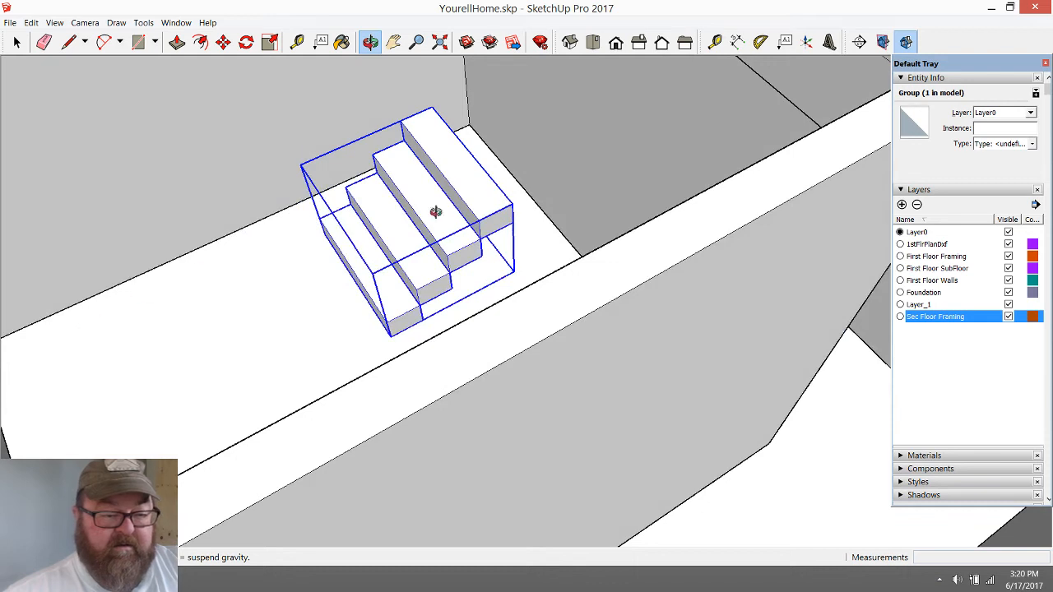
pyautogui.click(1009, 280)
pyautogui.moveTo(512, 253); pyautogui.dragTo(213, 325)
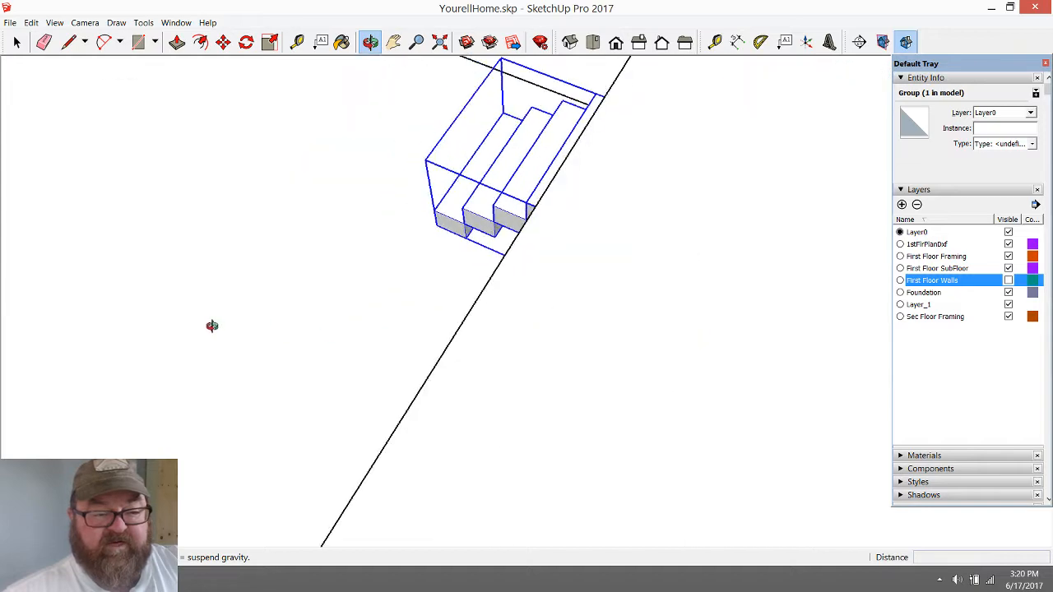
pyautogui.moveTo(387, 374); pyautogui.dragTo(714, 255)
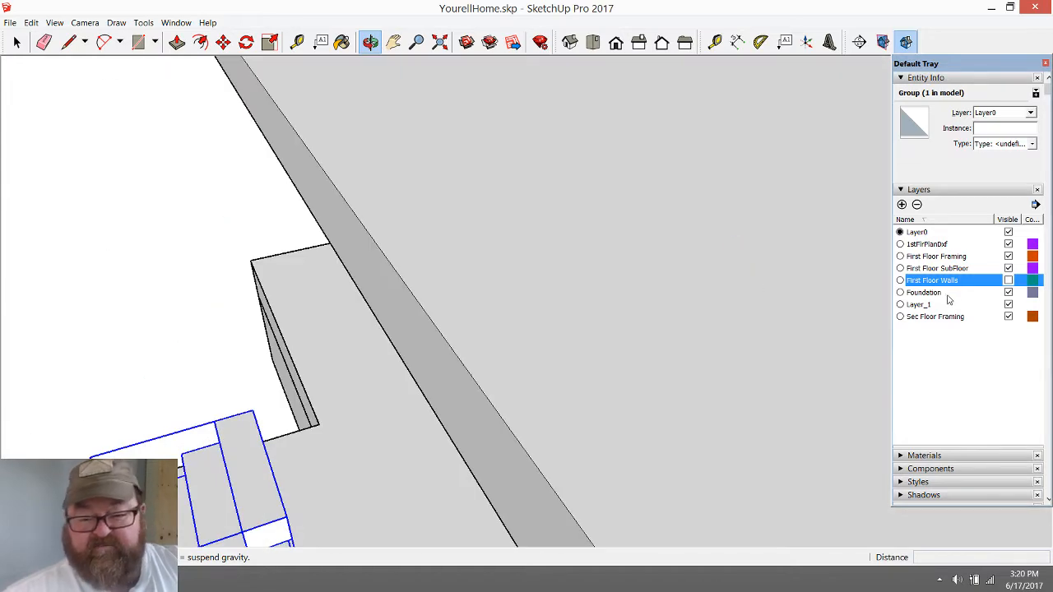
pyautogui.click(1009, 316)
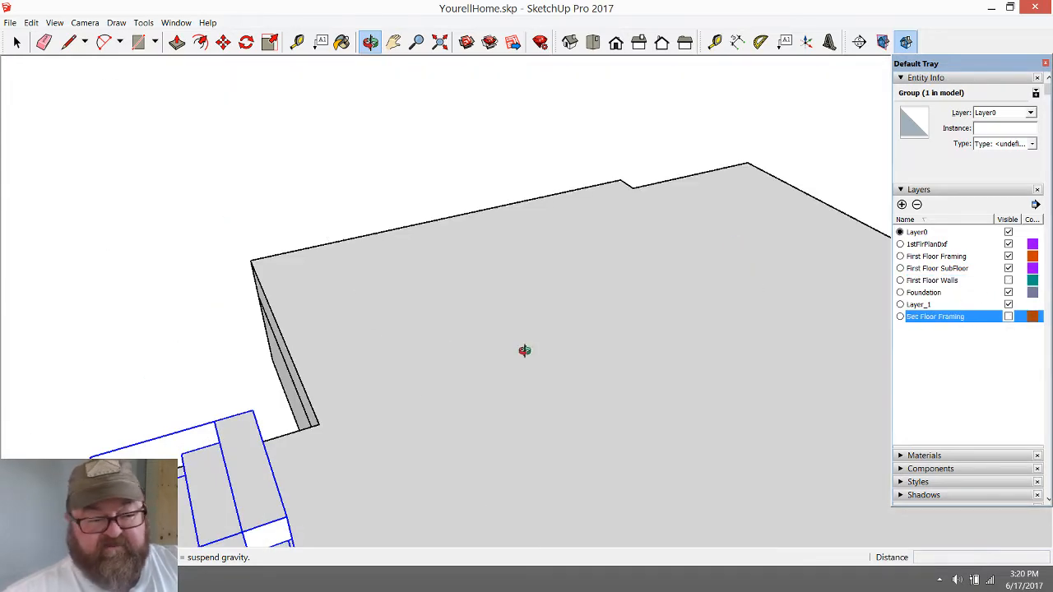
pyautogui.moveTo(461, 403); pyautogui.dragTo(176, 454)
pyautogui.scroll(6, 179, 455)
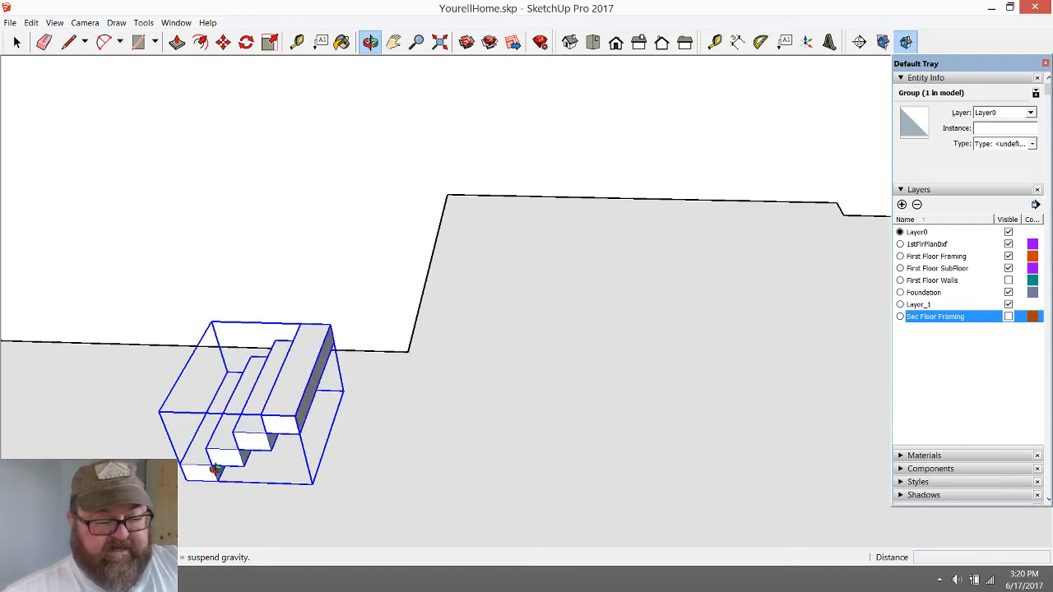
pyautogui.moveTo(310, 417); pyautogui.dragTo(185, 335)
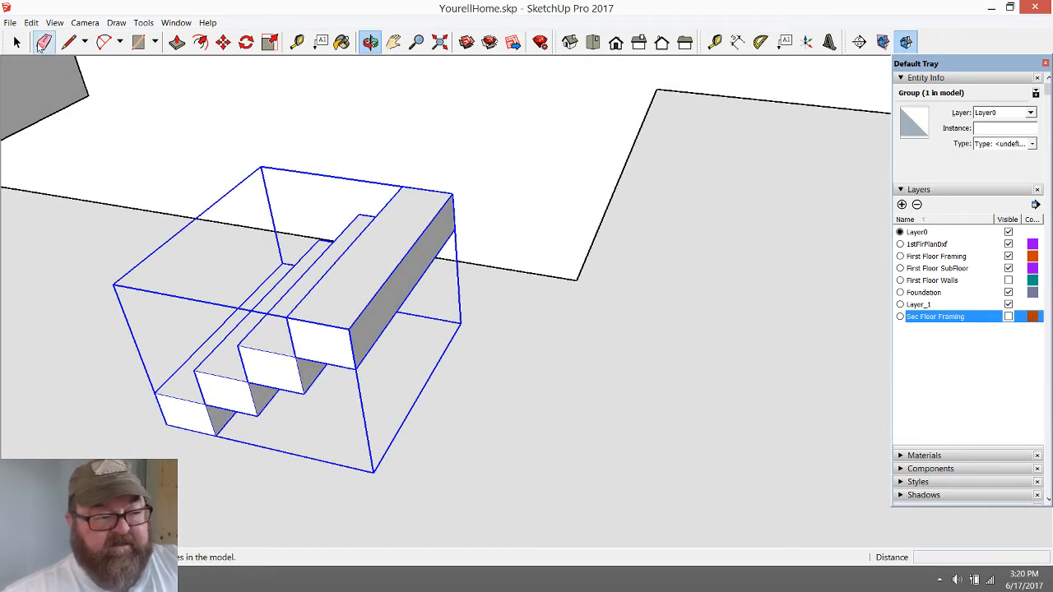
# Open the staircase group and place a guide parallel to the top step's front edge, 42 inches toward the back
pyautogui.click(16, 41)
pyautogui.doubleClick(322, 290)
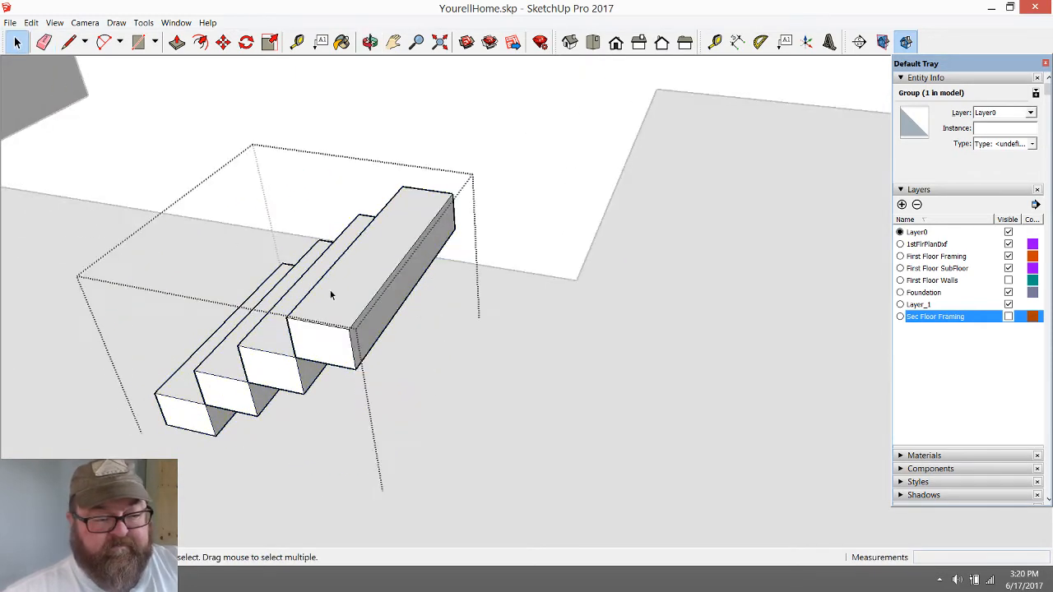
pyautogui.click(297, 41)
pyautogui.click(367, 227)
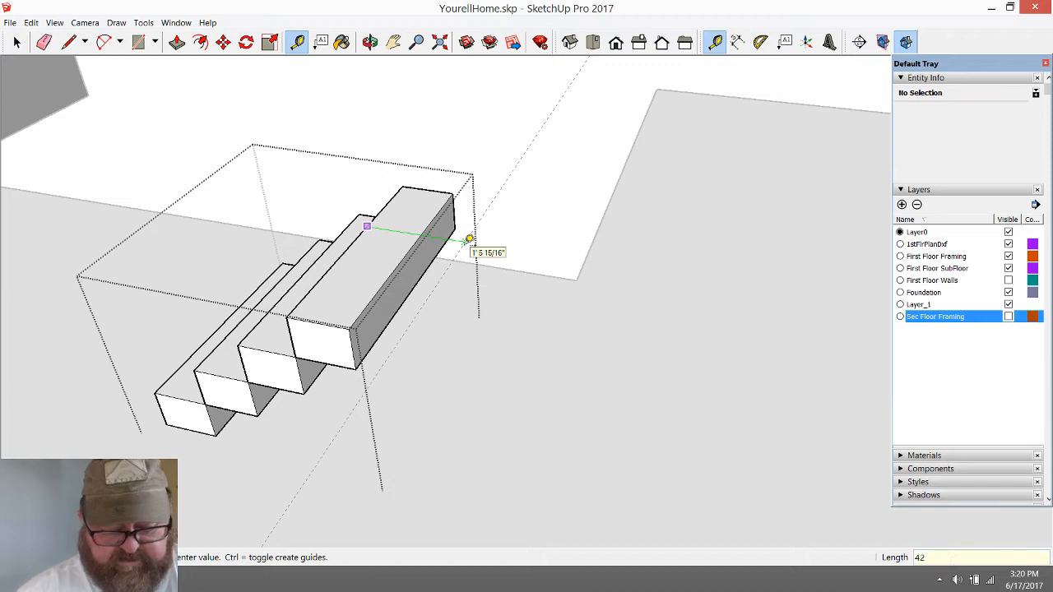
pyautogui.write('42')
pyautogui.press('Return')
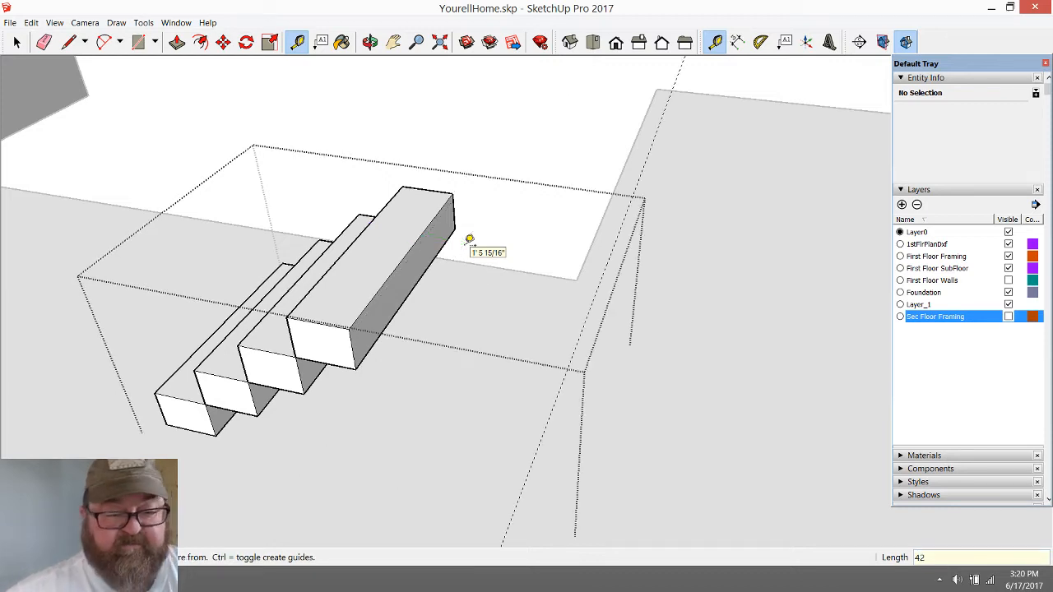
# Extrude the top step's back face 2' 8" to the guide to form a landing, and close the step's group
pyautogui.click(177, 41)
pyautogui.click(16, 41)
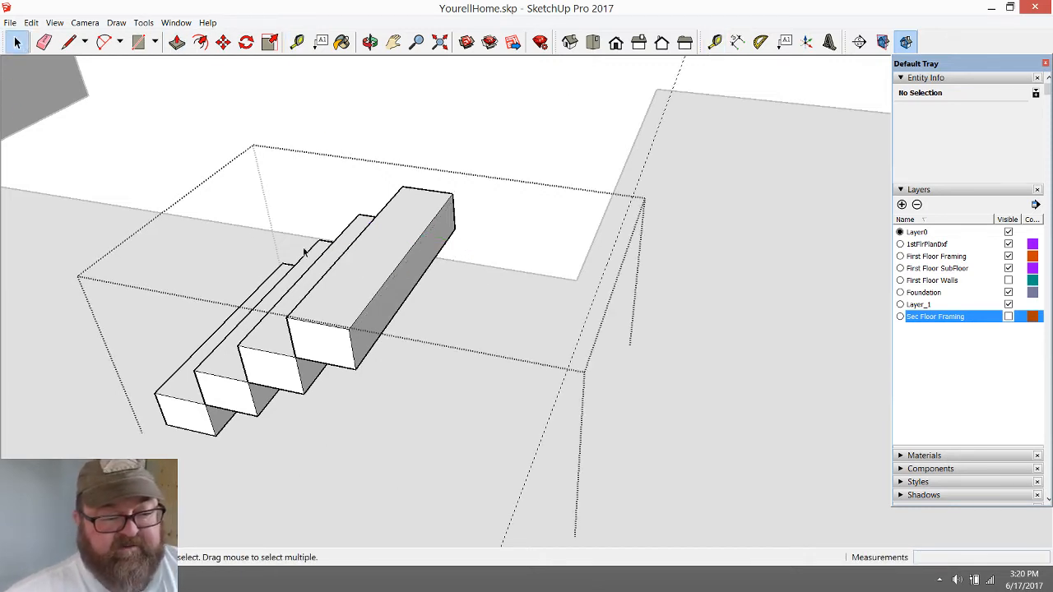
pyautogui.doubleClick(357, 265)
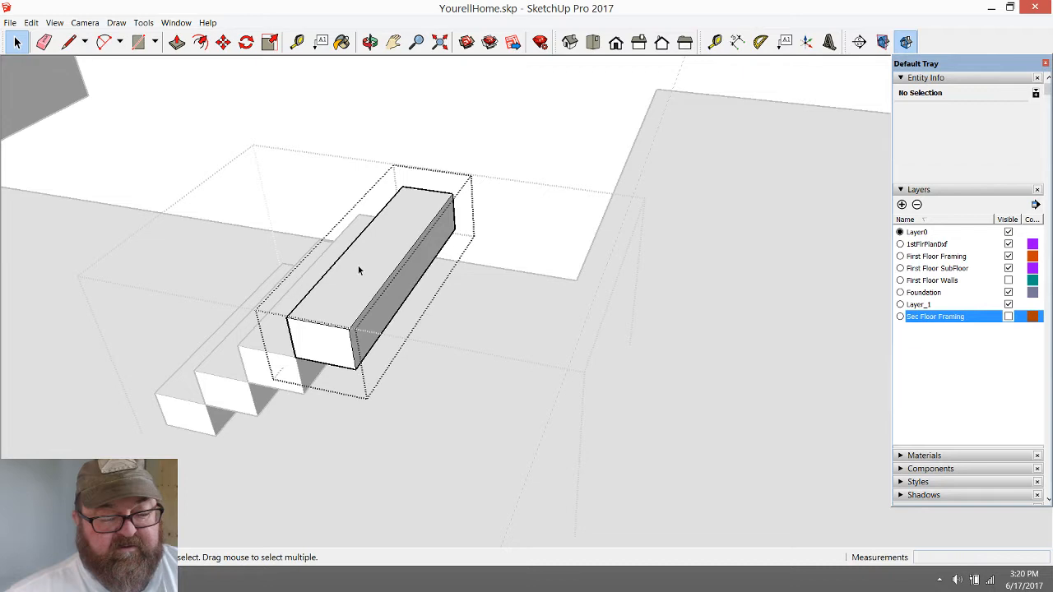
pyautogui.click(177, 41)
pyautogui.click(417, 274)
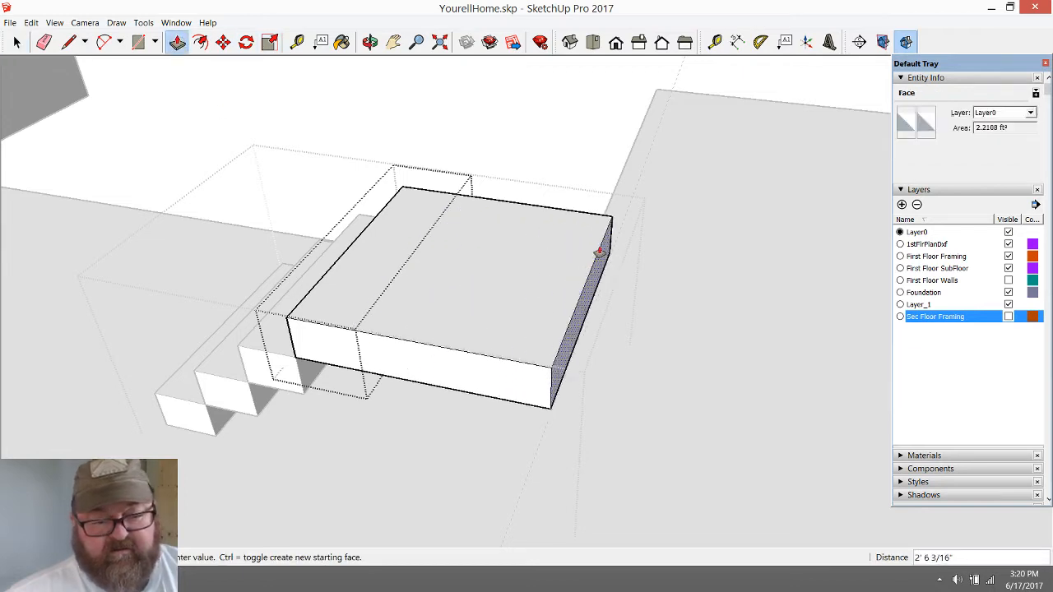
pyautogui.click(624, 221)
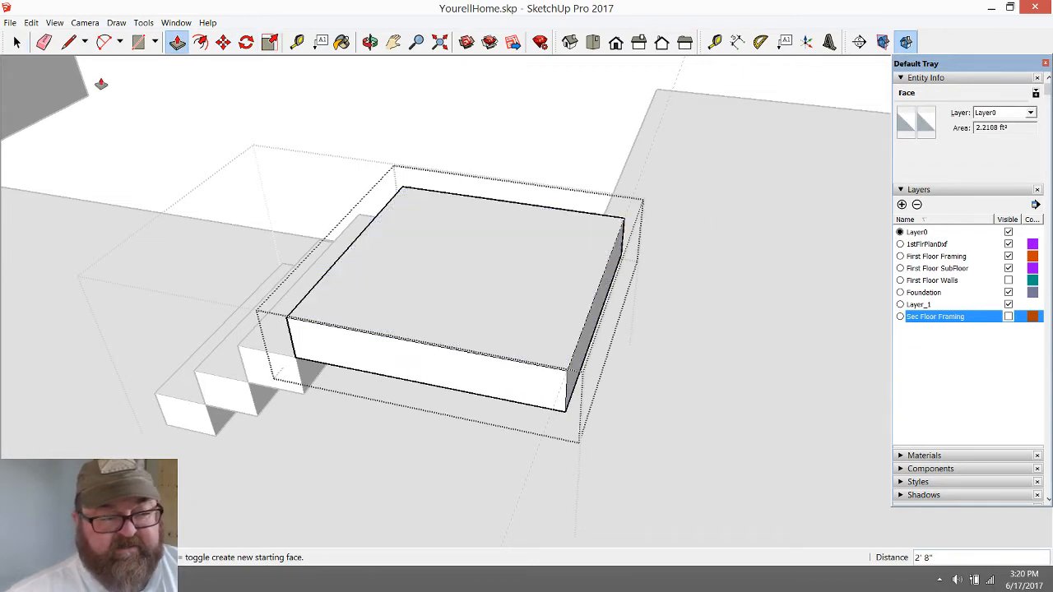
pyautogui.click(16, 41)
pyautogui.click(337, 125)
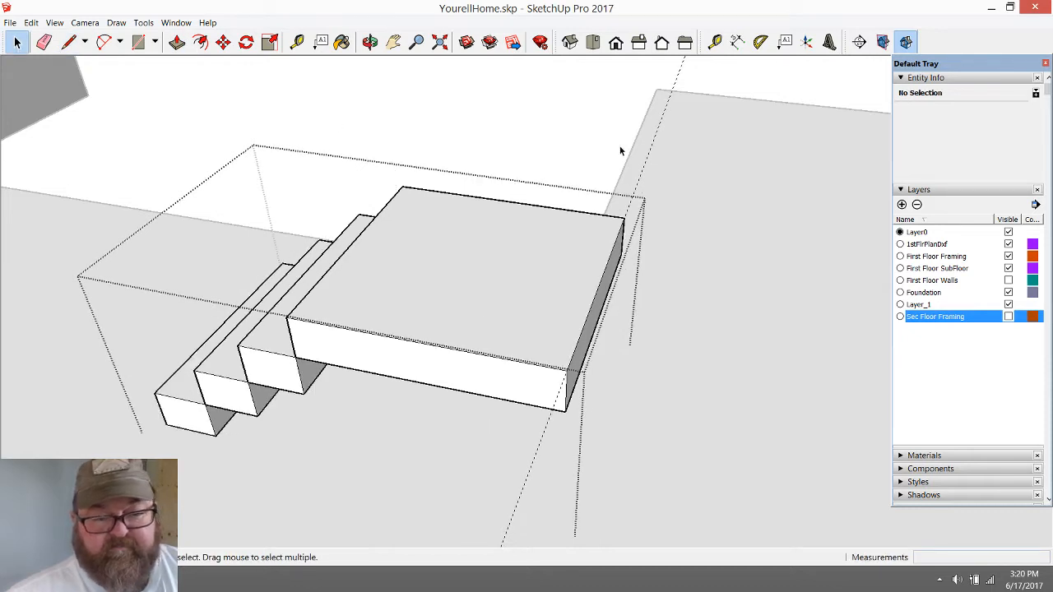
# Delete the landing guide and move the staircase group about 2' 4 5/8" in the direction of its lower steps
pyautogui.click(680, 75)
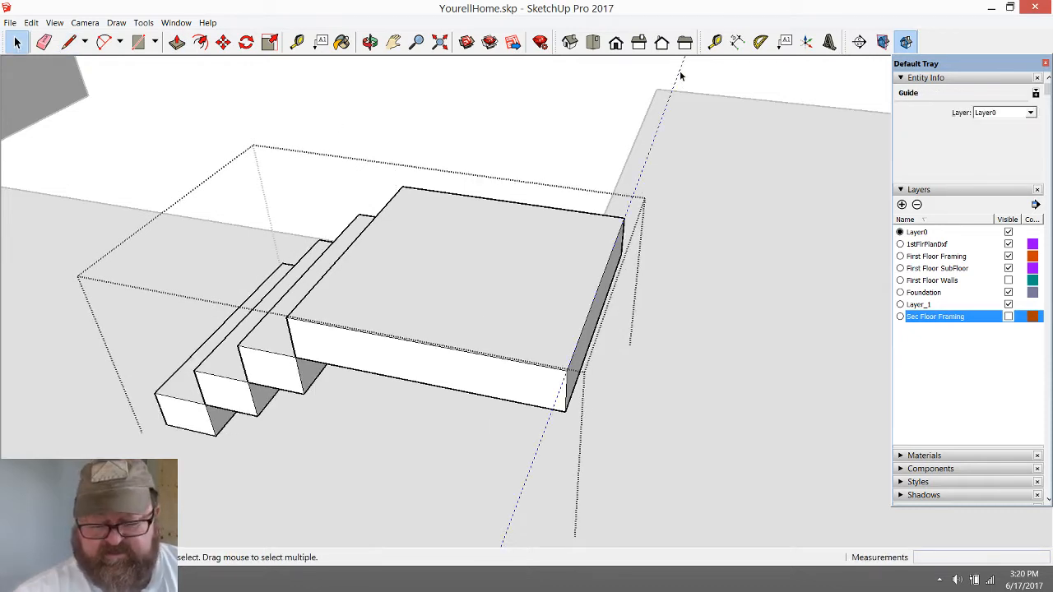
pyautogui.press('Delete')
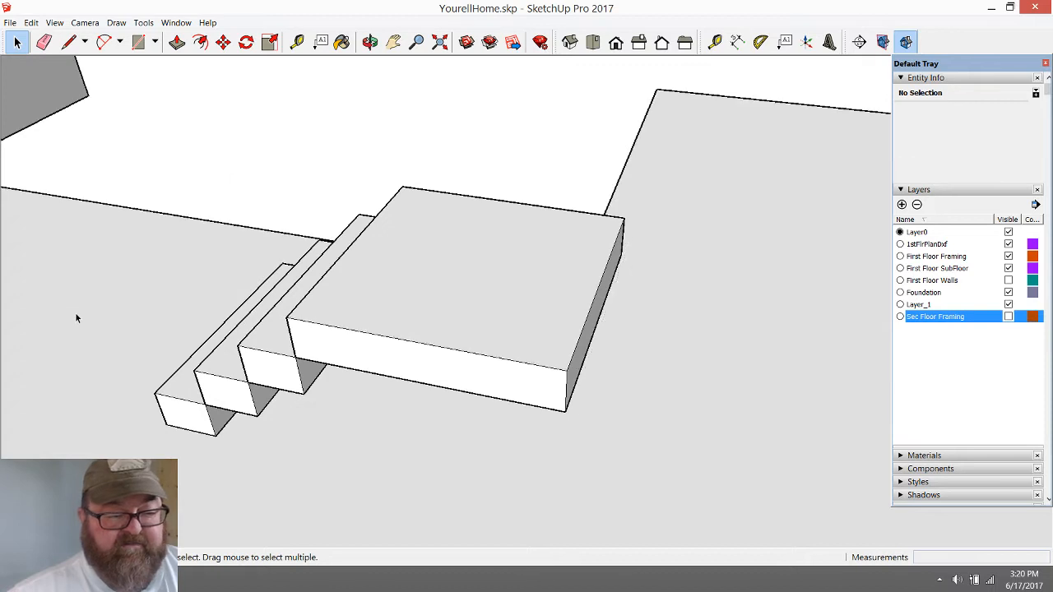
pyautogui.click(334, 310)
pyautogui.click(225, 43)
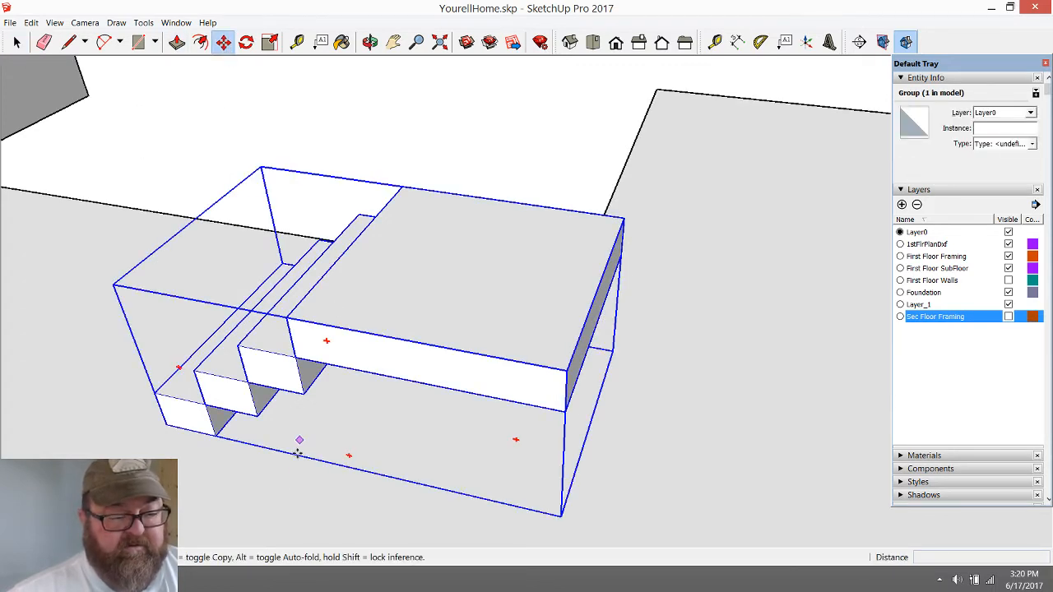
pyautogui.click(297, 453)
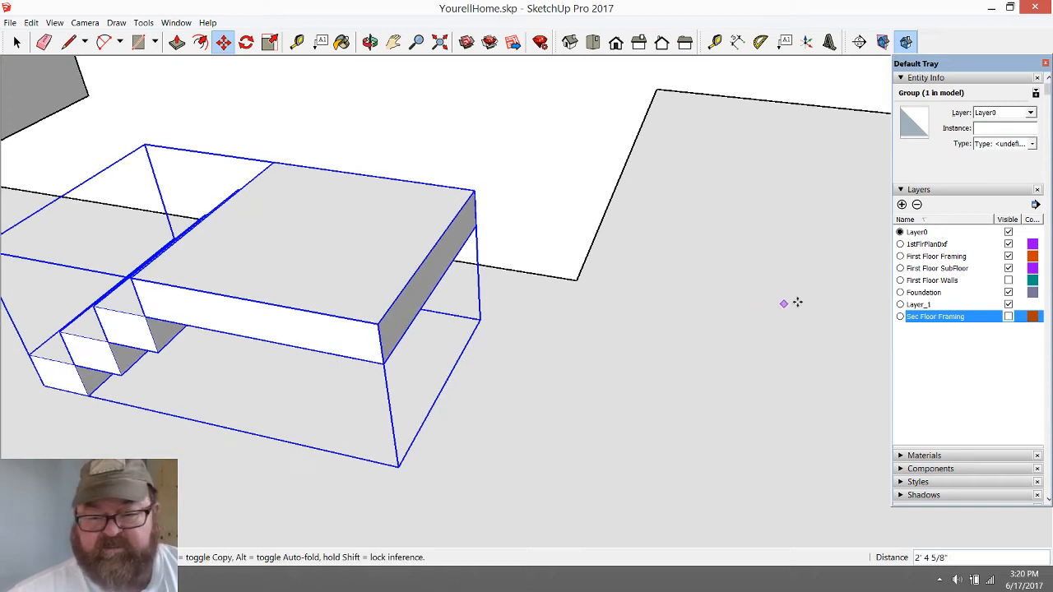
# Show the First Floor Walls layer again around the staircase group
pyautogui.click(1008, 282)
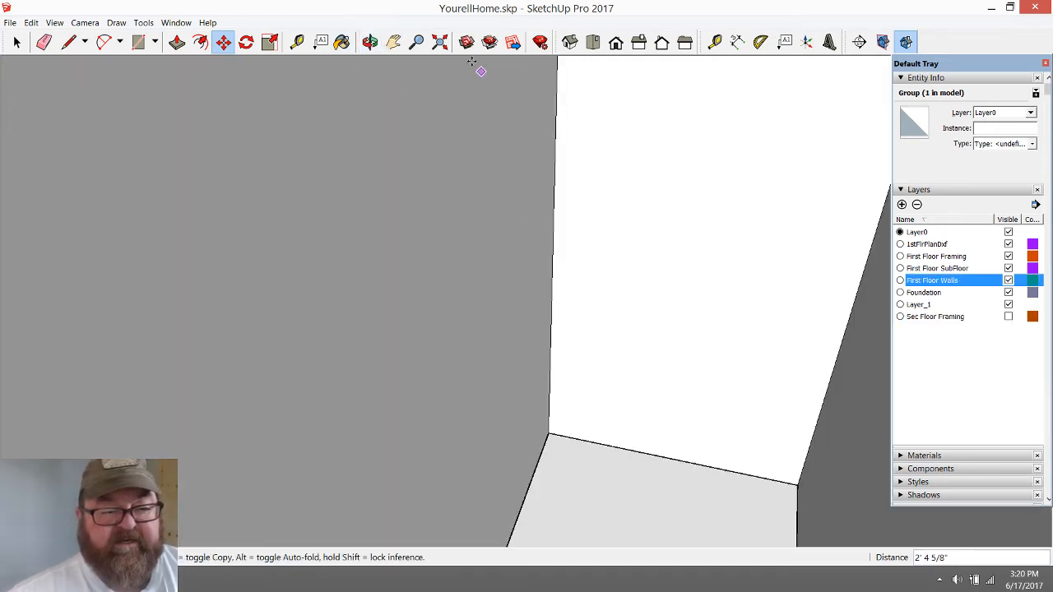
pyautogui.click(439, 42)
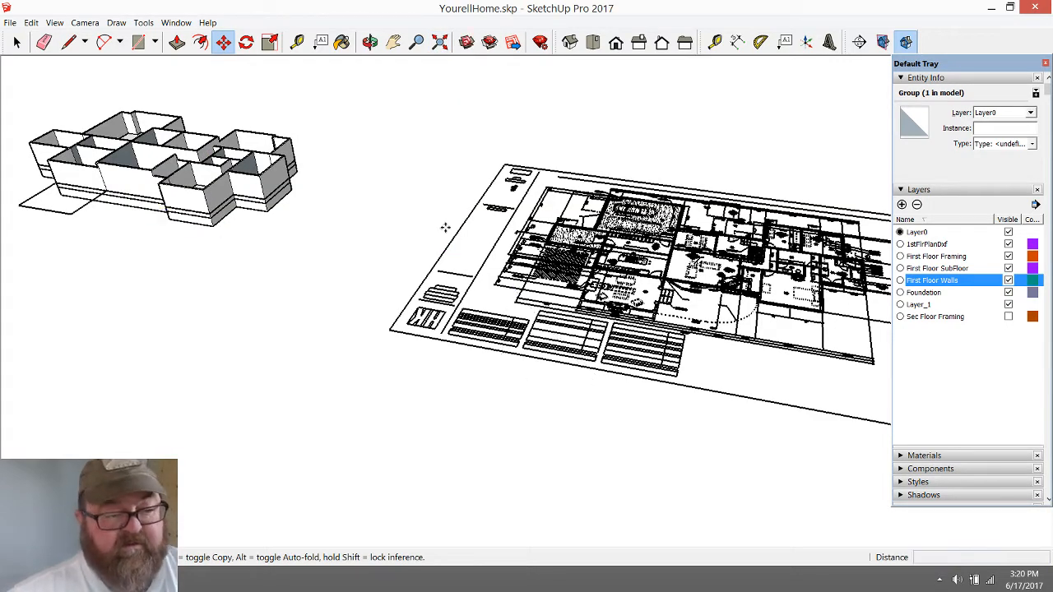
pyautogui.click(369, 42)
pyautogui.scroll(-3, 617, 399)
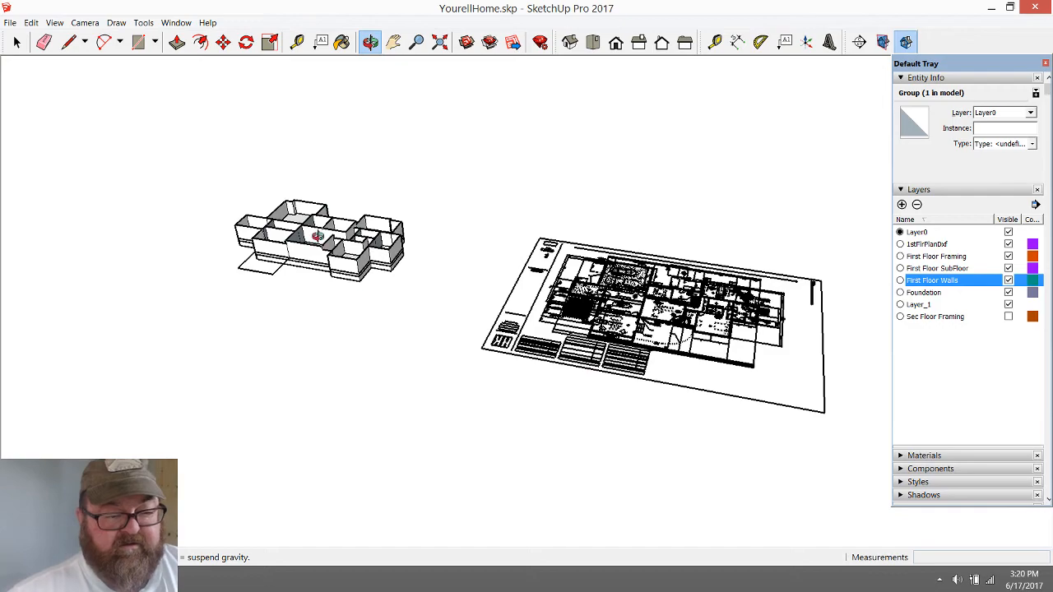
pyautogui.moveTo(317, 237); pyautogui.dragTo(992, 300)
pyautogui.scroll(8, 774, 466)
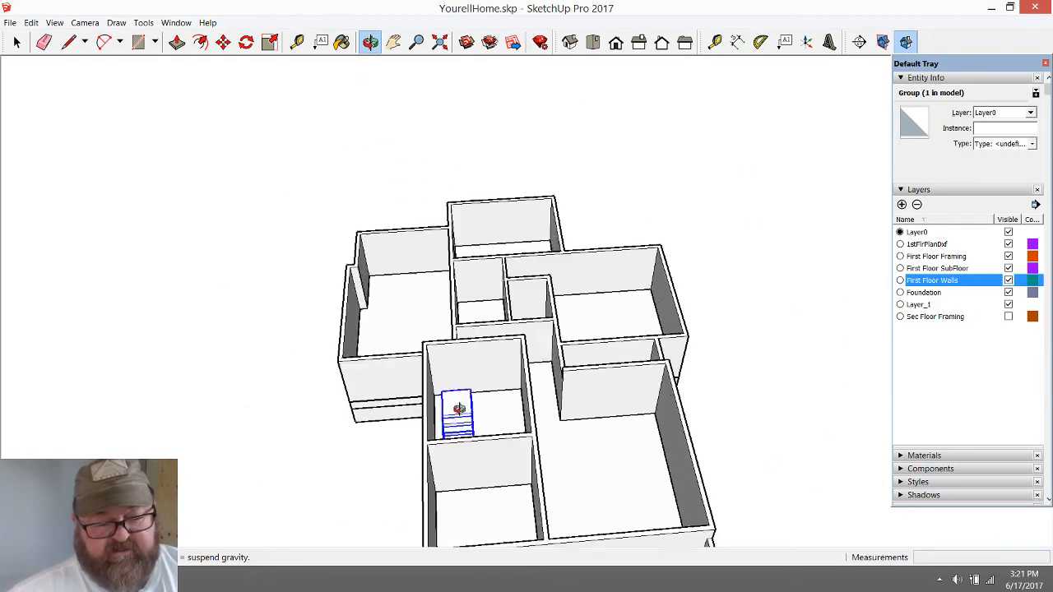
pyautogui.scroll(6, 459, 408)
pyautogui.moveTo(639, 379); pyautogui.dragTo(373, 255)
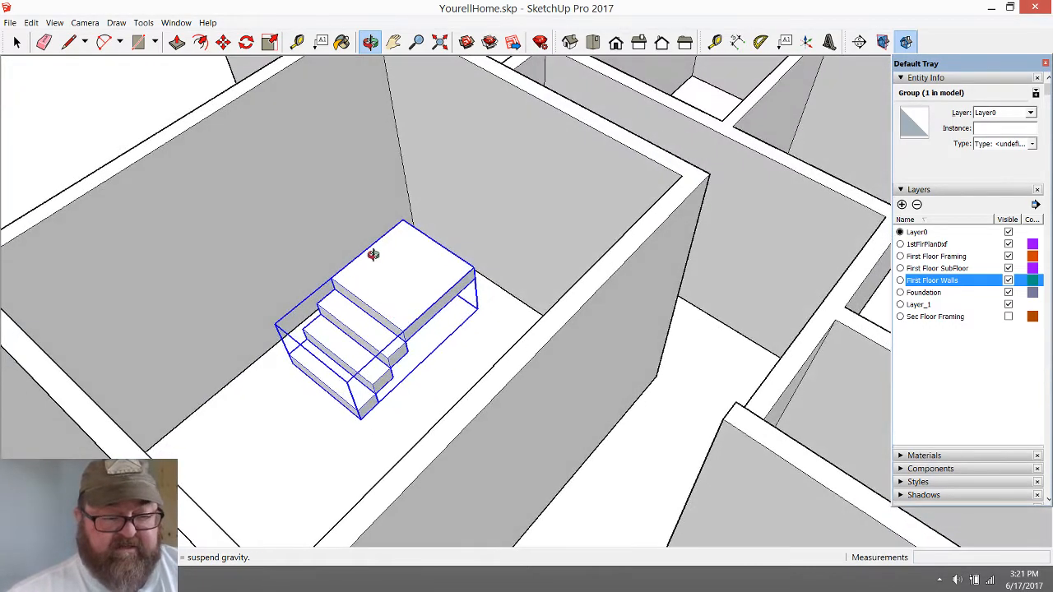
pyautogui.scroll(3, 370, 251)
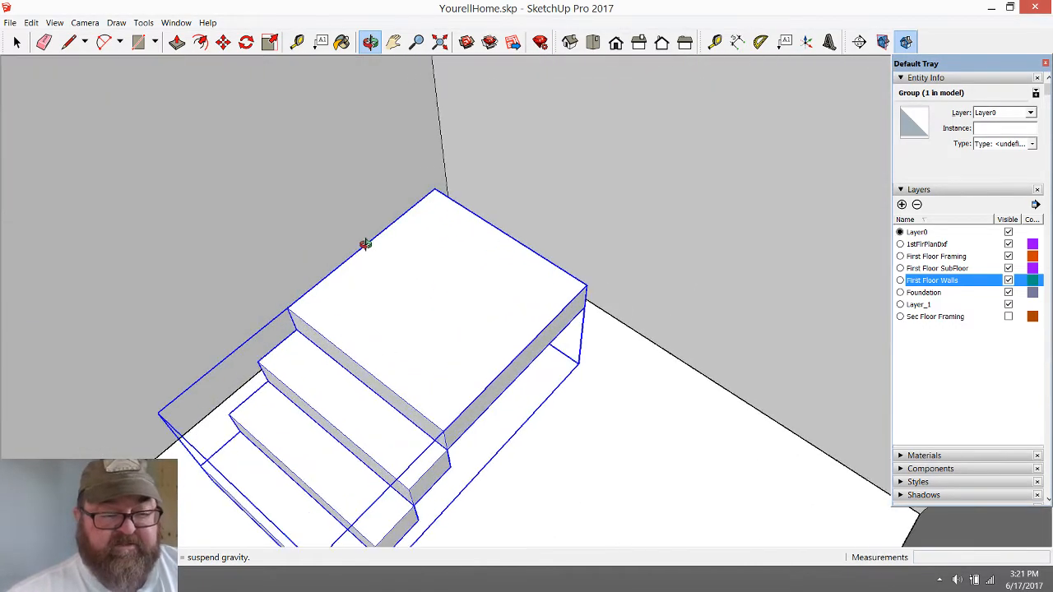
# Move the staircase group about 1' 4" so the landing's back corner sits against the wall corner, and deselect it
pyautogui.click(223, 41)
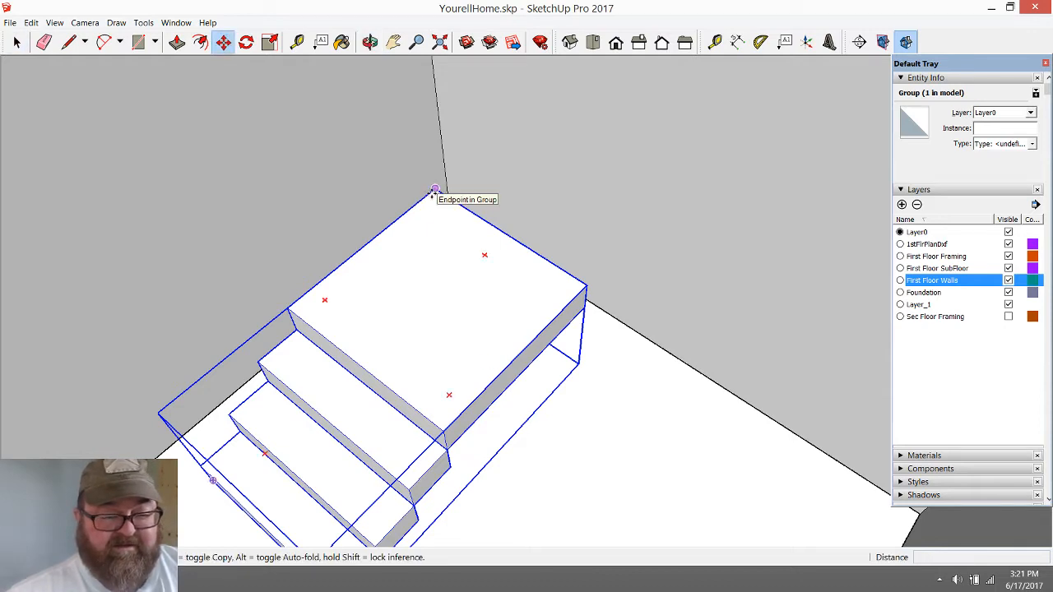
pyautogui.moveTo(435, 190); pyautogui.dragTo(438, 126)
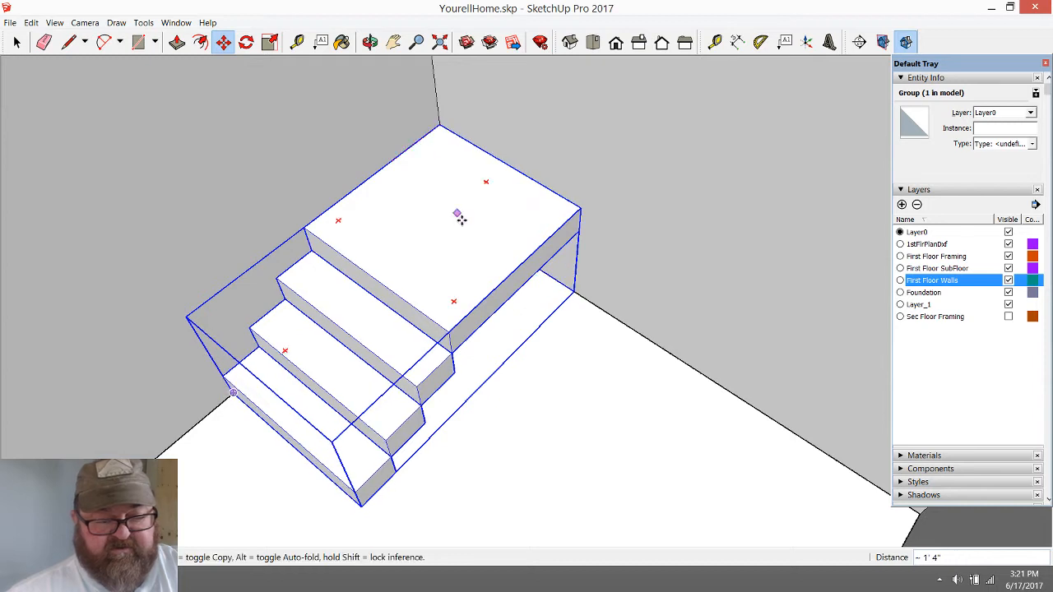
pyautogui.scroll(-2, 461, 217)
pyautogui.click(16, 42)
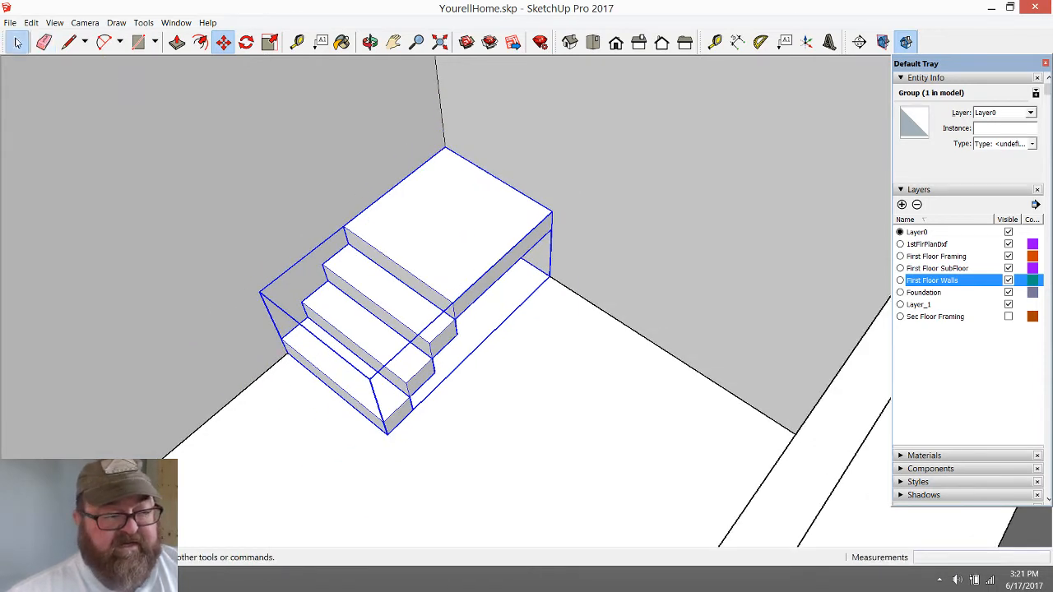
pyautogui.click(582, 316)
pyautogui.scroll(-3, 670, 369)
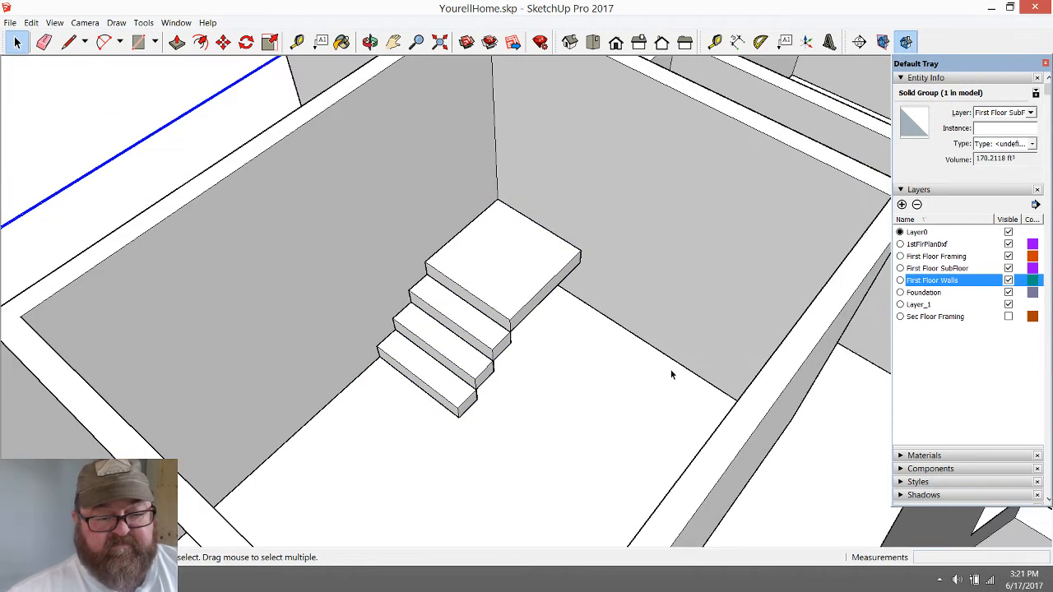
# Open the staircase group and copy the three lower steps about 3' 6 5/8", from the bottom front corner to the landing's top front corner
pyautogui.scroll(4, 471, 388)
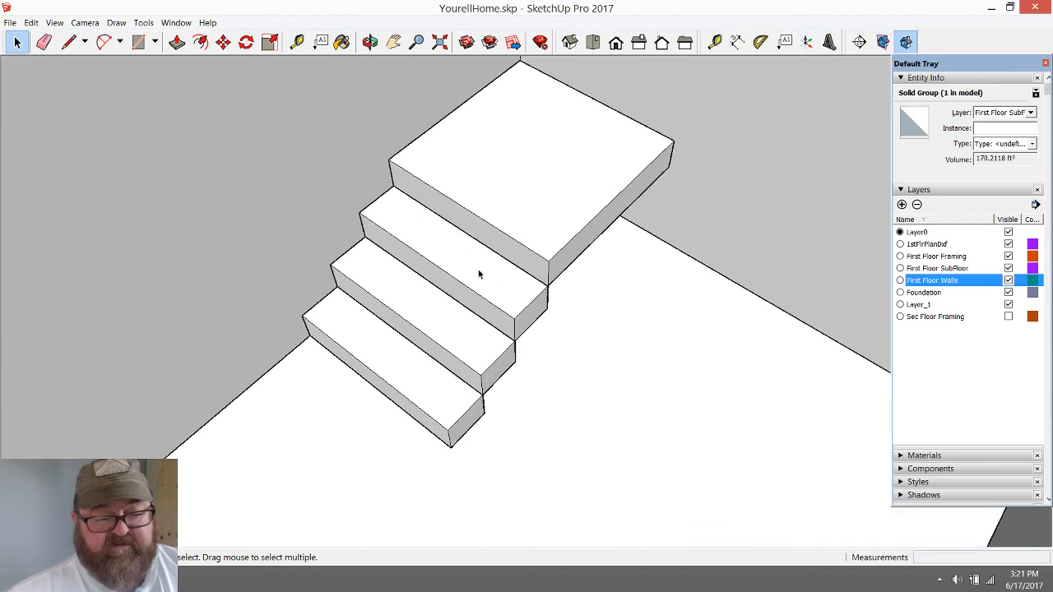
pyautogui.click(402, 359)
pyautogui.doubleClick(401, 359)
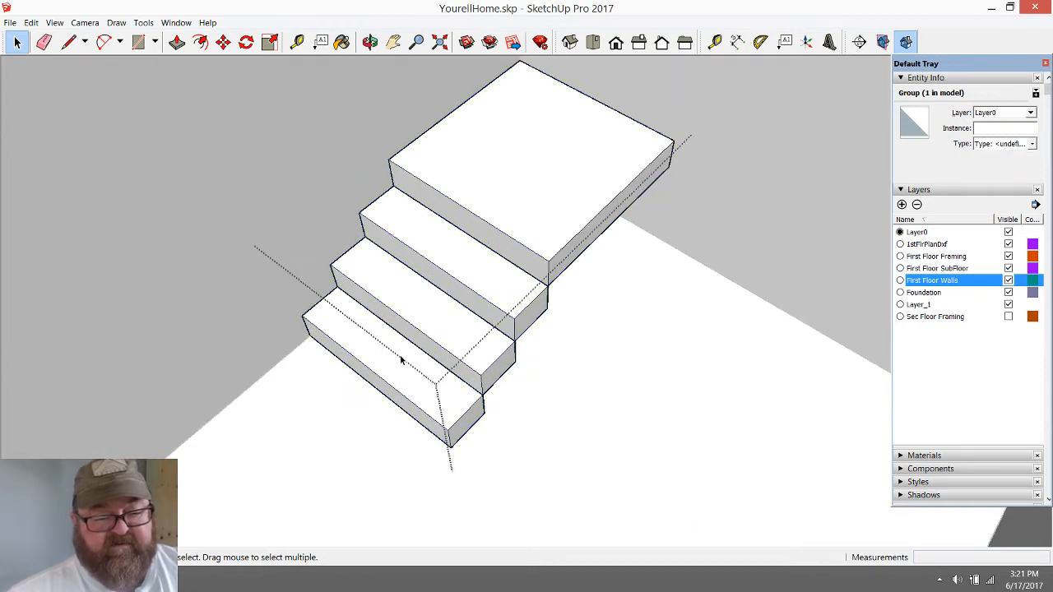
pyautogui.click(401, 359)
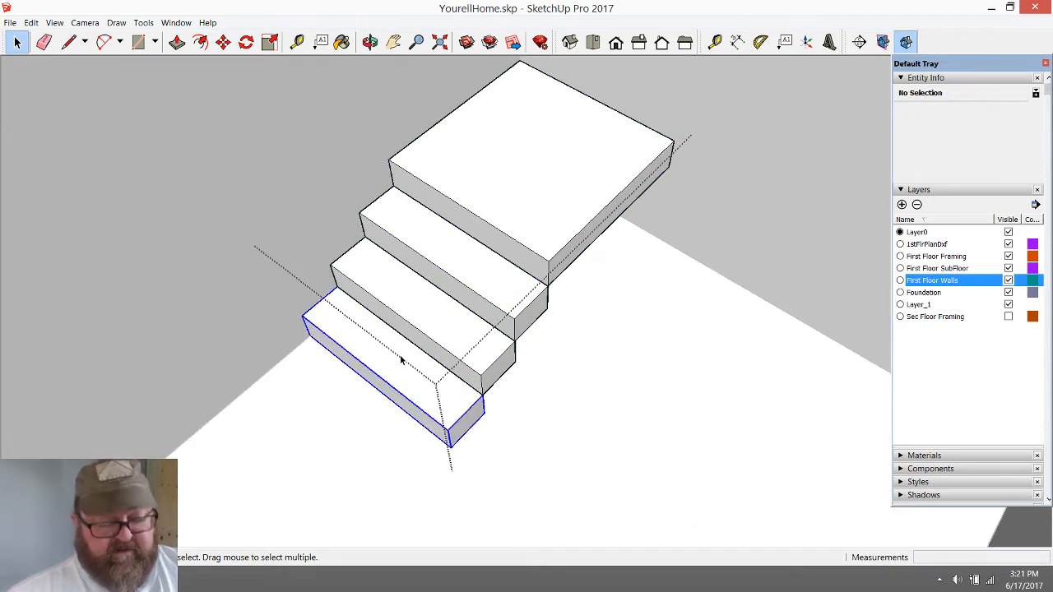
pyautogui.keyDown('ctrl'); pyautogui.click(415, 306); pyautogui.keyUp('ctrl')
pyautogui.keyDown('ctrl'); pyautogui.click(430, 261); pyautogui.keyUp('ctrl')
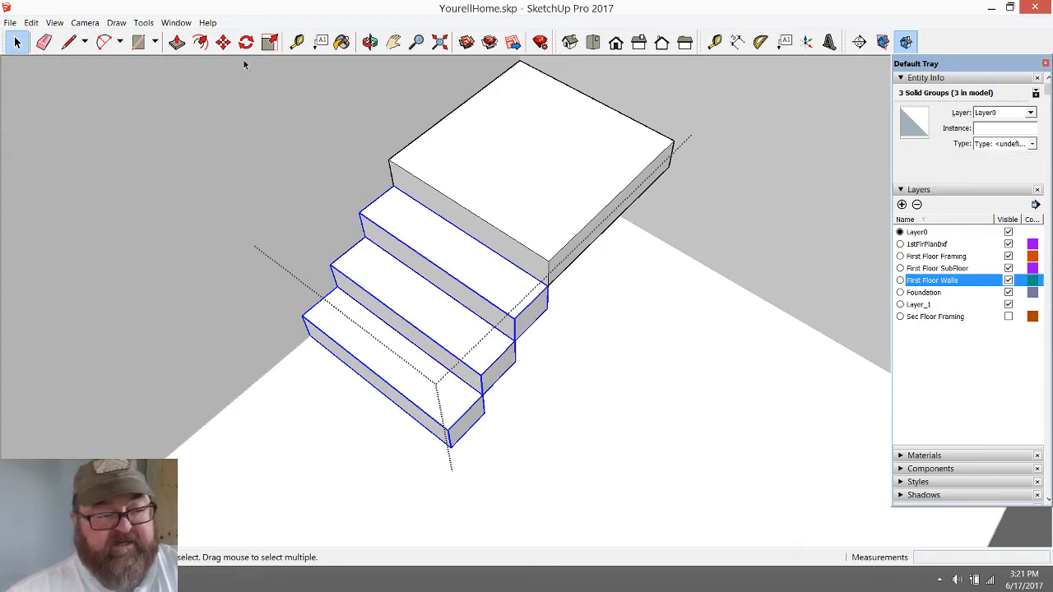
pyautogui.click(223, 42)
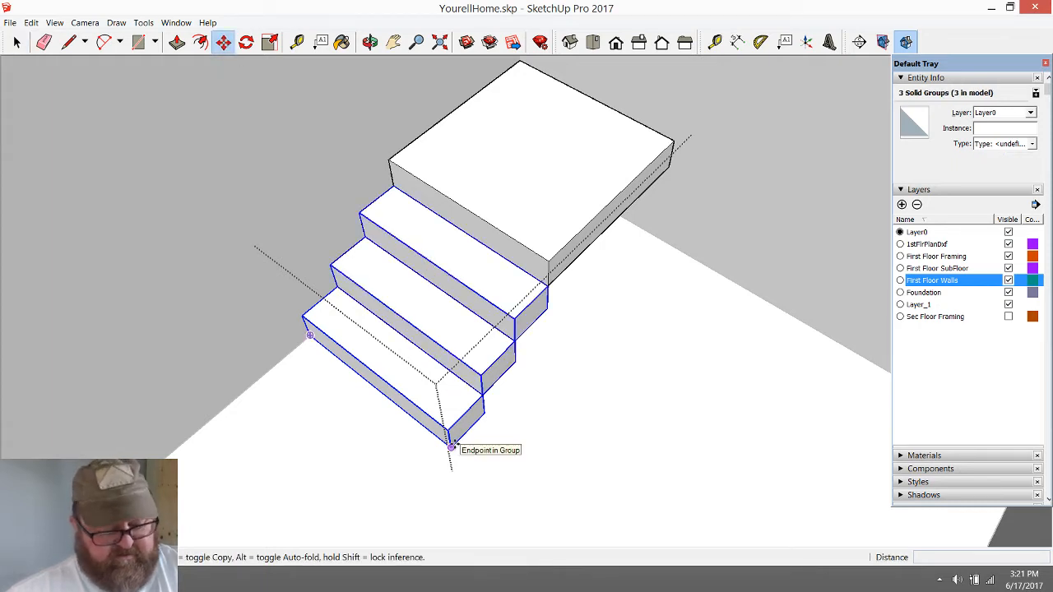
pyautogui.click(452, 444)
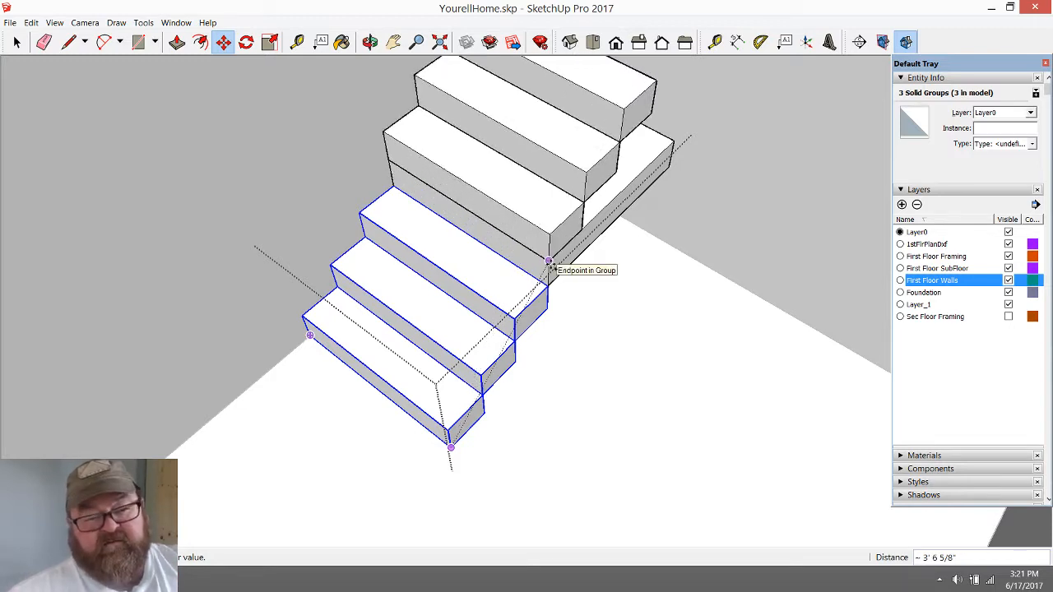
pyautogui.click(549, 262)
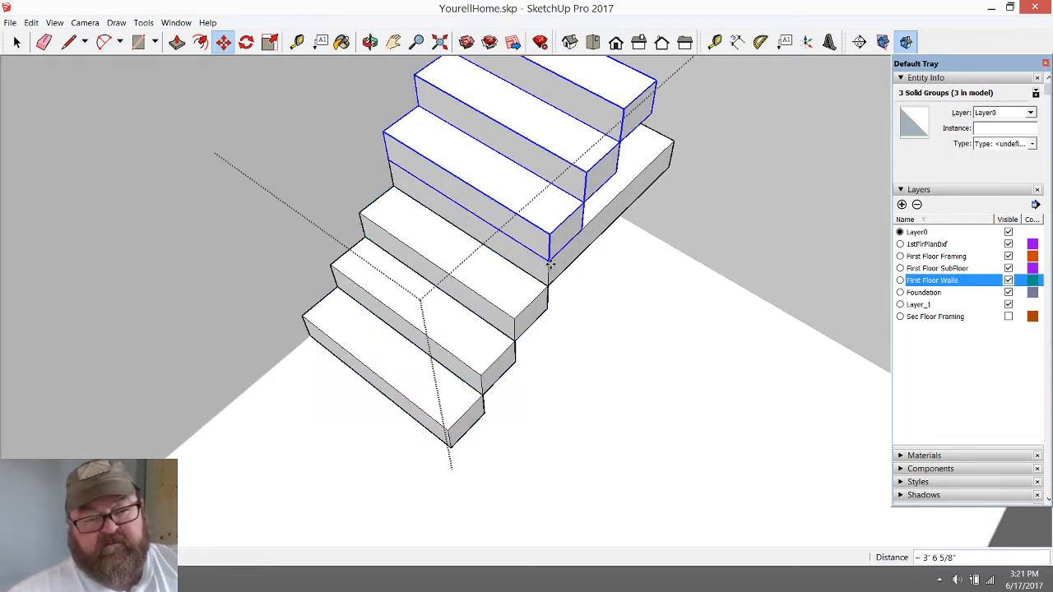
# Rotate the three copied steps 90 degrees so they run perpendicular to the original flight
pyautogui.click(247, 44)
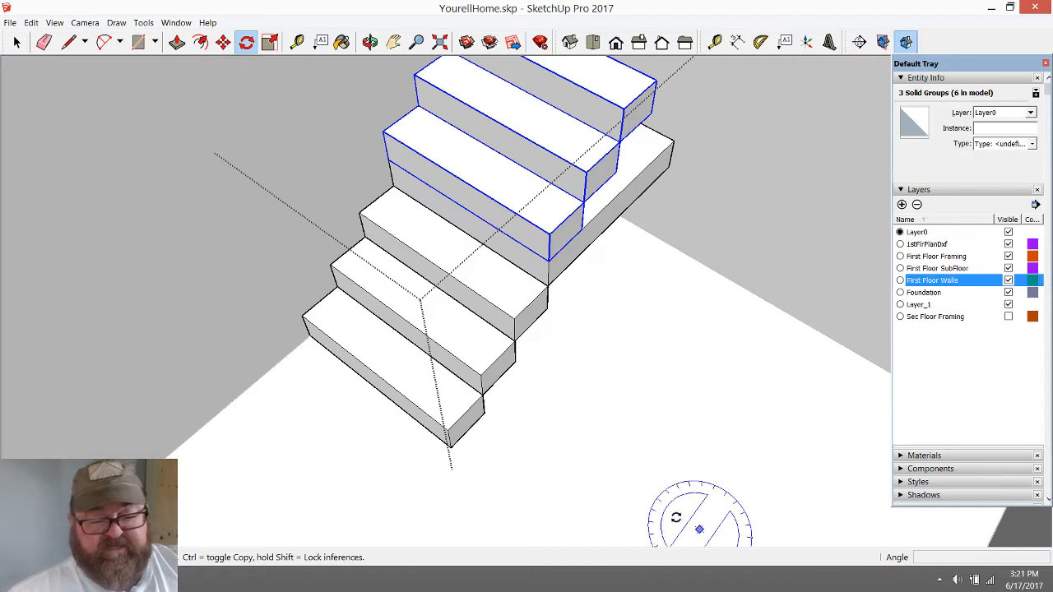
pyautogui.click(591, 389)
pyautogui.click(630, 477)
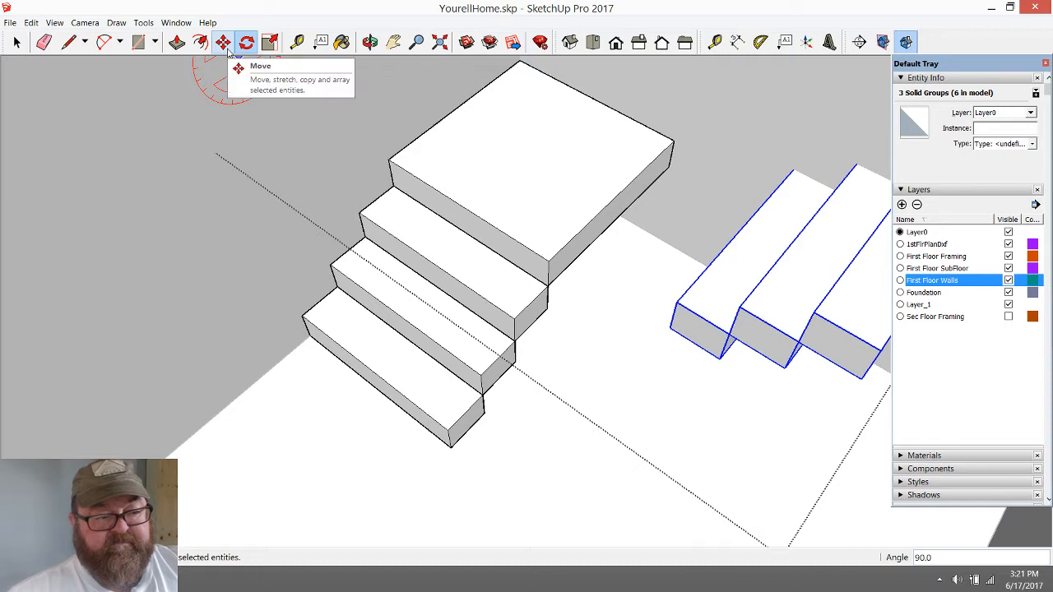
pyautogui.scroll(3, 364, 278)
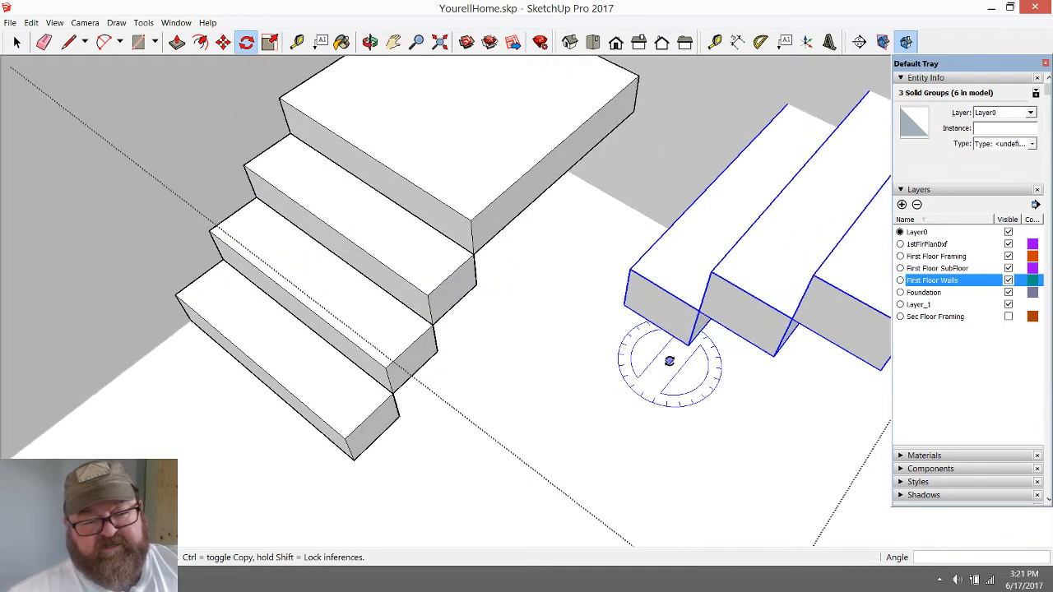
pyautogui.scroll(-1, 611, 353)
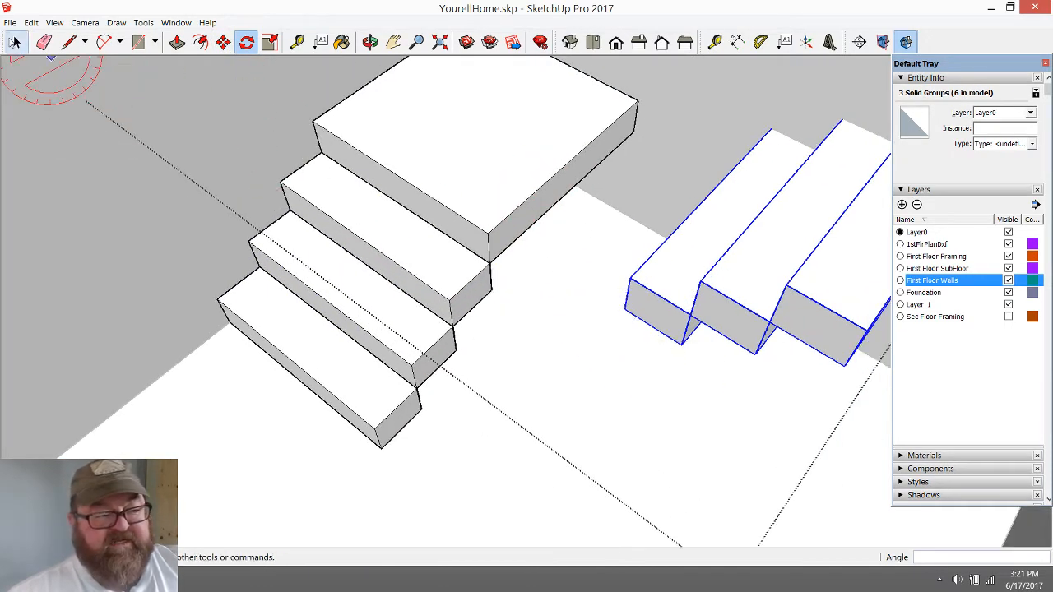
# Move the rotated steps about 2' 1 9/16" so their lower corner snaps to the landing's top front corner
pyautogui.click(18, 43)
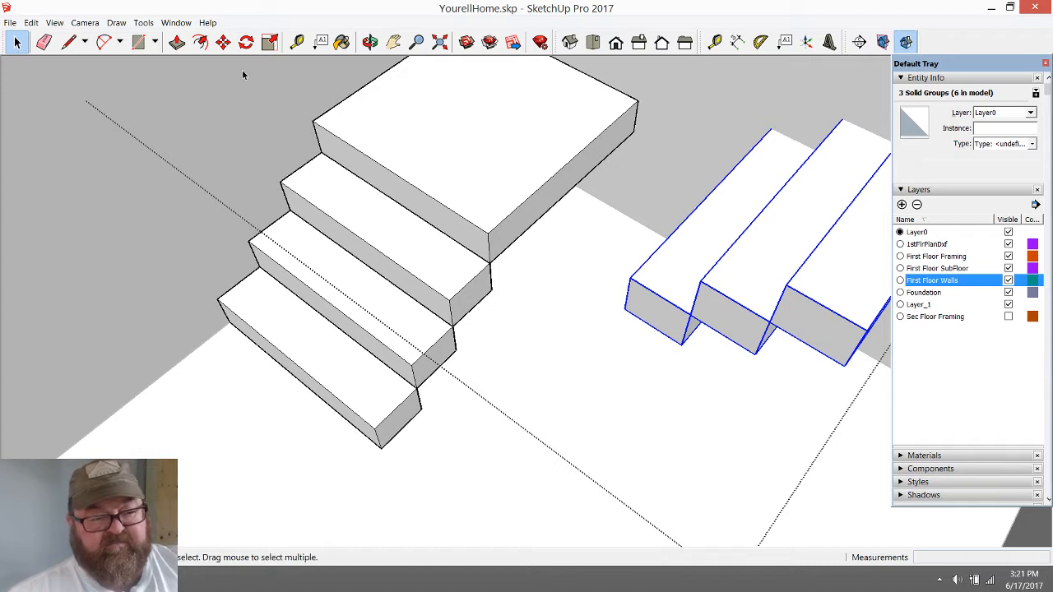
pyautogui.click(223, 42)
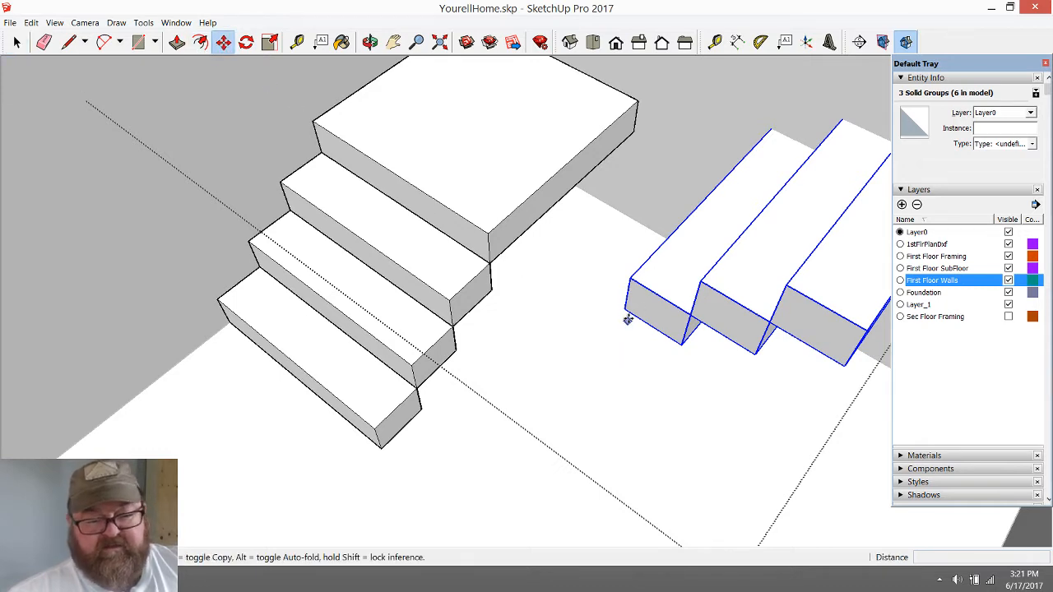
pyautogui.click(627, 308)
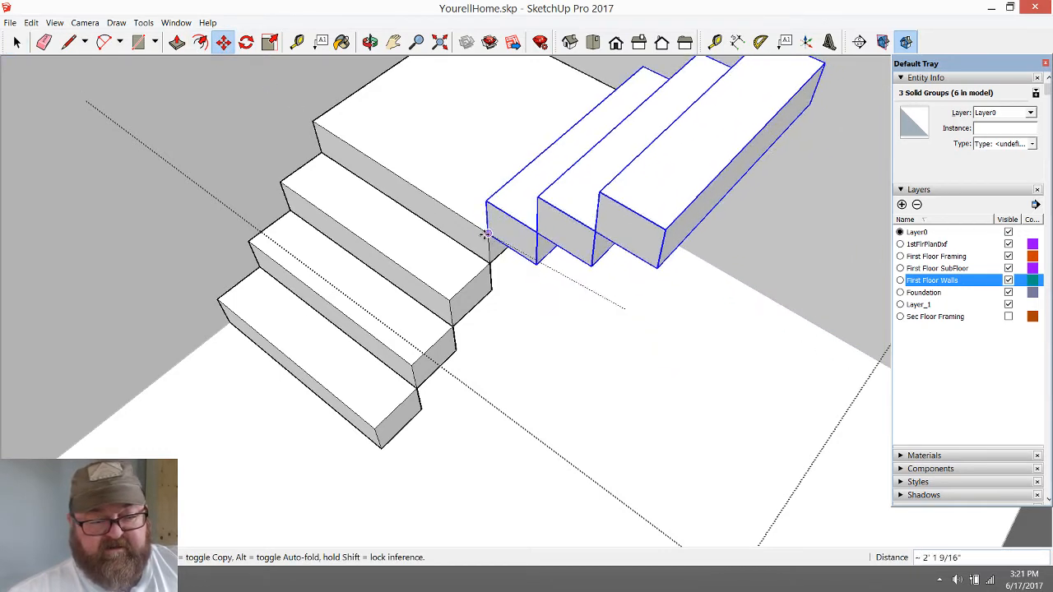
pyautogui.click(489, 234)
# Open the landing group, Push/Pull its side face beneath the second flight outward by 6", and close the group
pyautogui.scroll(4, 527, 268)
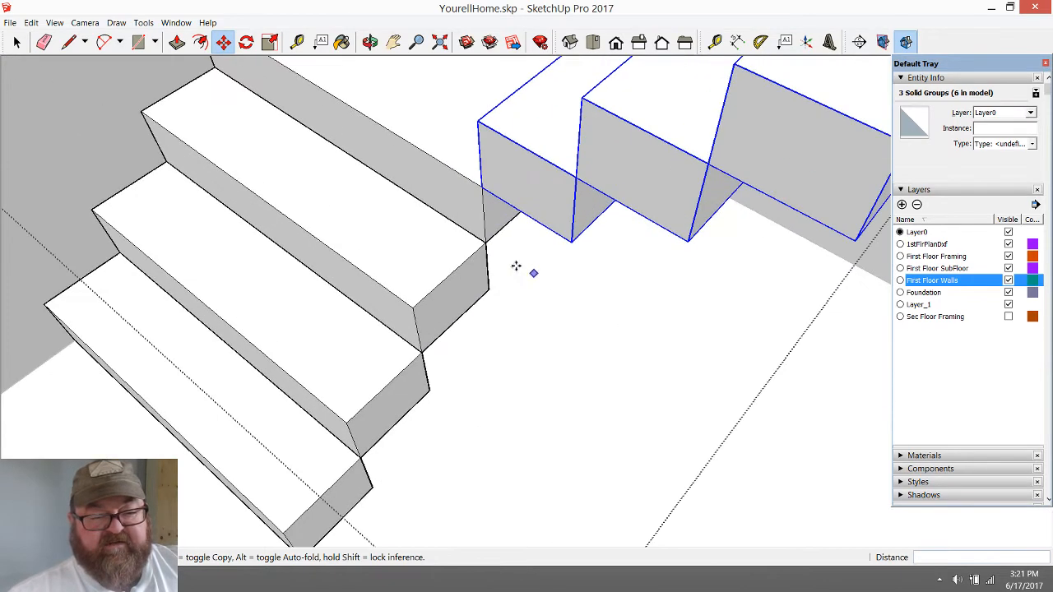
pyautogui.click(370, 42)
pyautogui.moveTo(540, 200); pyautogui.dragTo(585, 165)
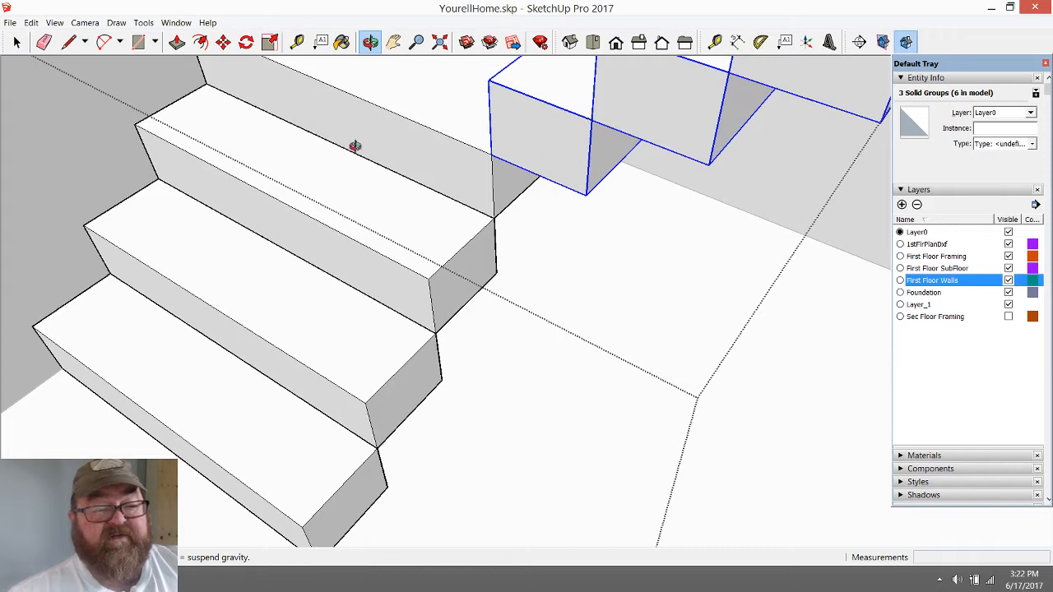
pyautogui.click(16, 42)
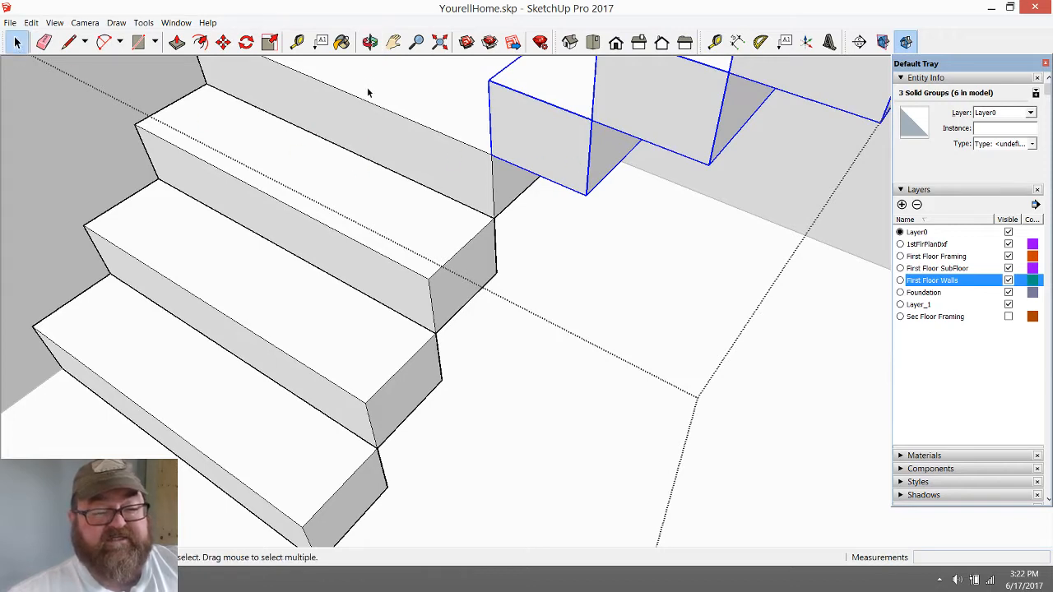
pyautogui.click(444, 134)
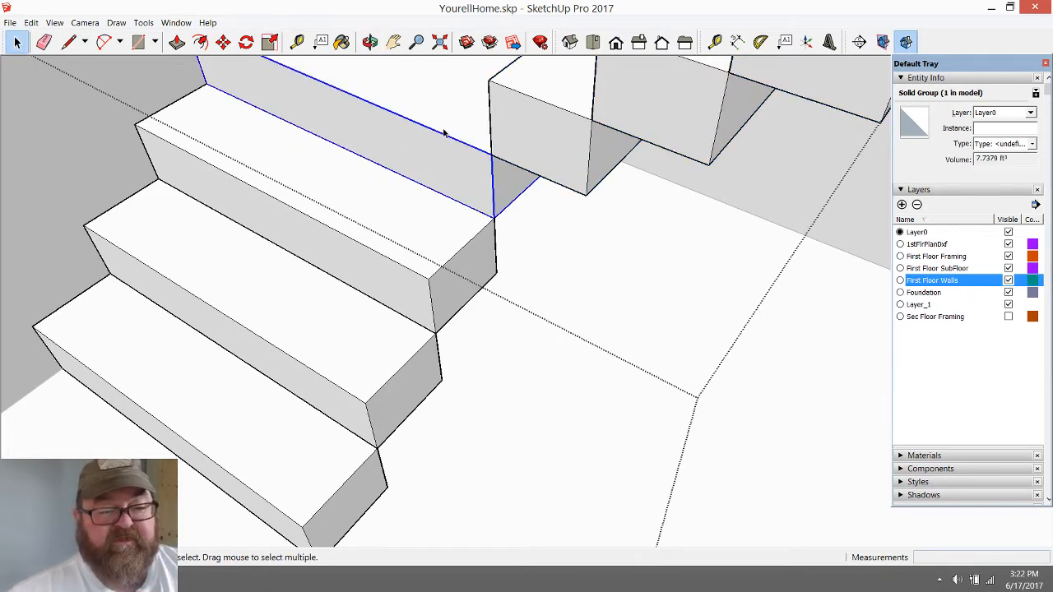
pyautogui.doubleClick(444, 133)
pyautogui.click(519, 189)
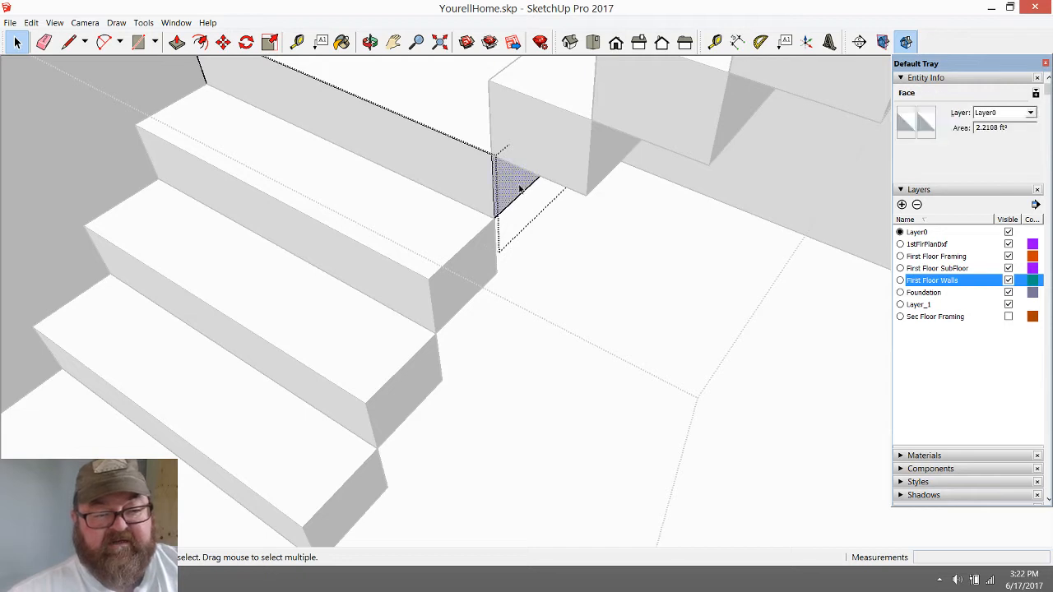
pyautogui.click(177, 42)
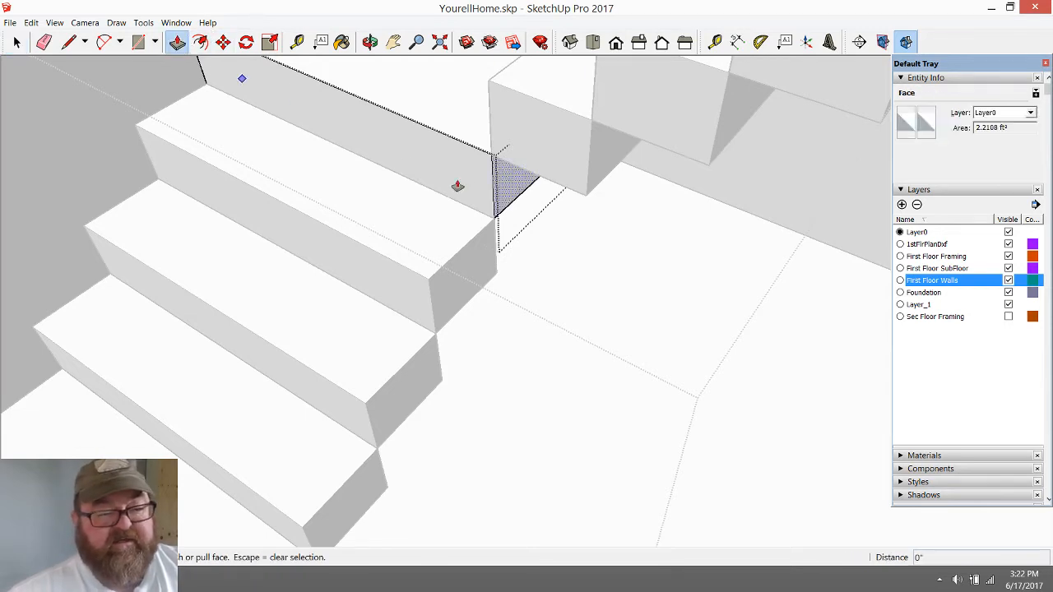
pyautogui.click(504, 168)
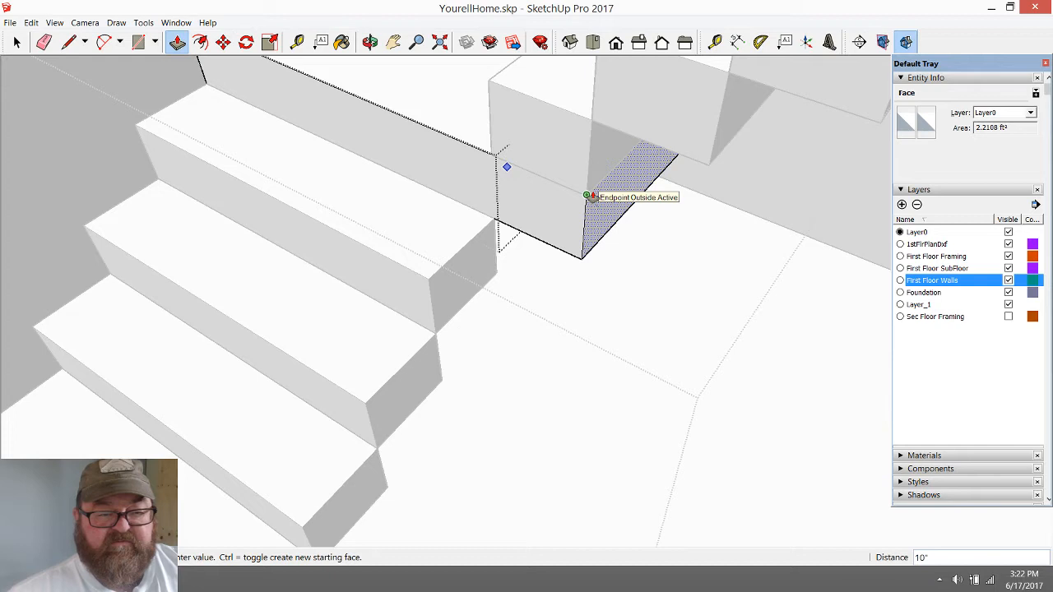
pyautogui.write('5 1/4')
pyautogui.press('Return')
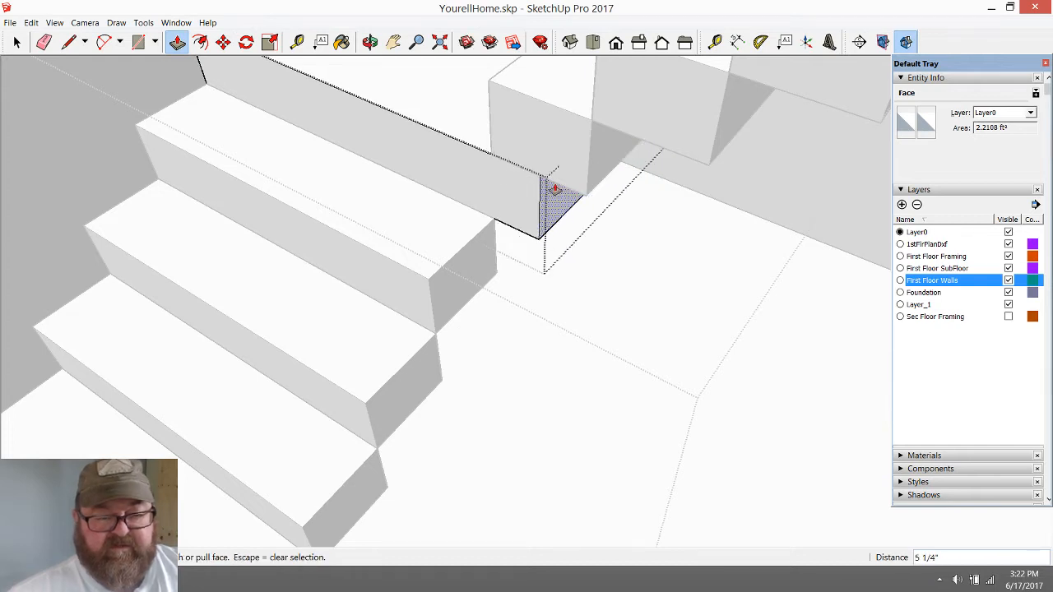
pyautogui.write('6')
pyautogui.press('Return')
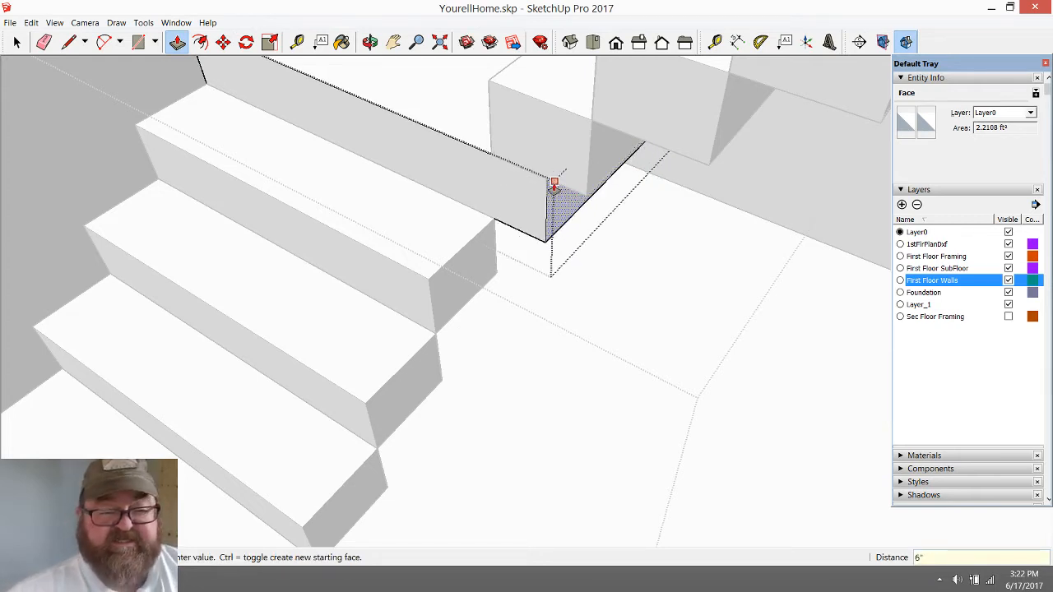
pyautogui.click(16, 42)
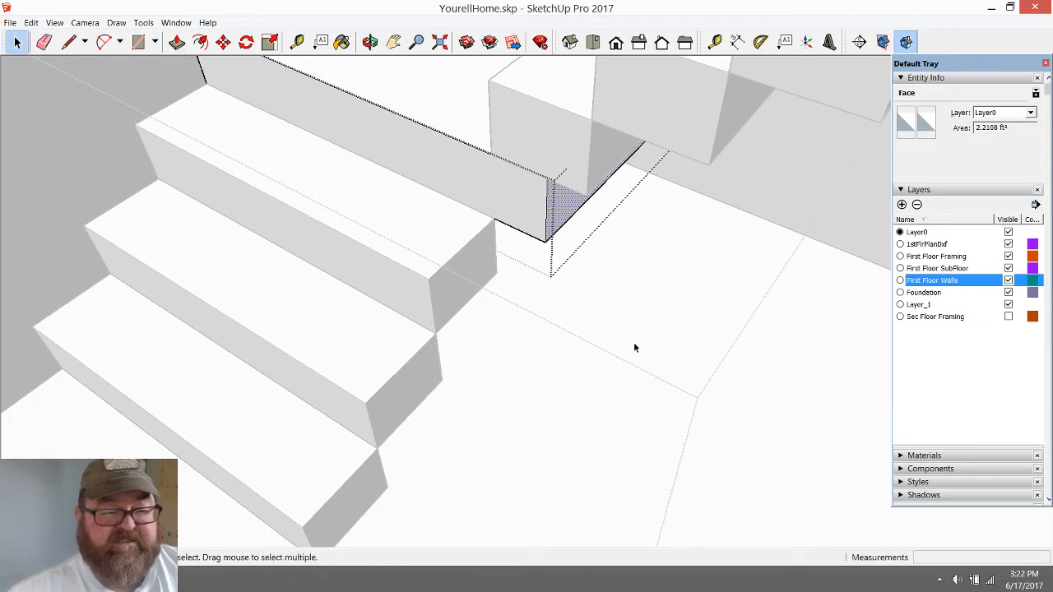
pyautogui.click(633, 344)
# Open the step group just below the landing and extend its end face to line up with the landing's side face
pyautogui.scroll(-3, 580, 276)
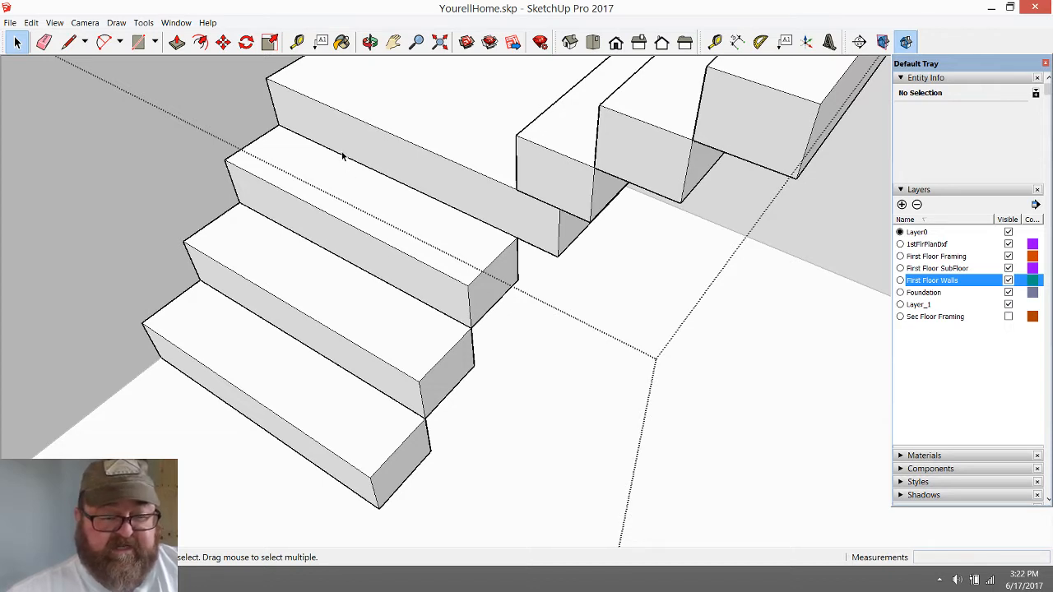
pyautogui.scroll(2, 492, 329)
pyautogui.doubleClick(459, 257)
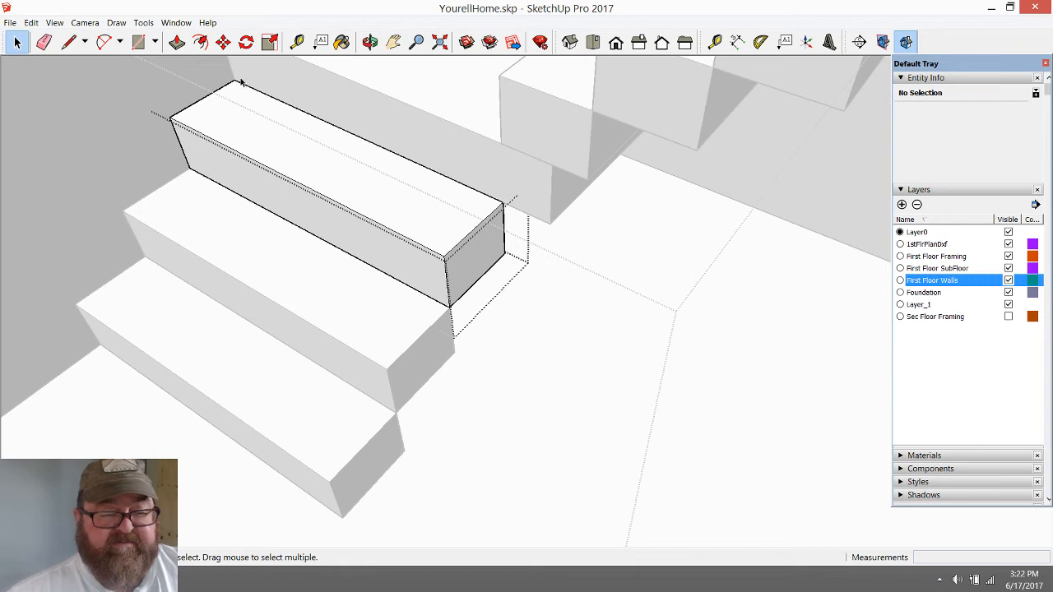
pyautogui.press('p')
pyautogui.moveTo(475, 246); pyautogui.dragTo(553, 188)
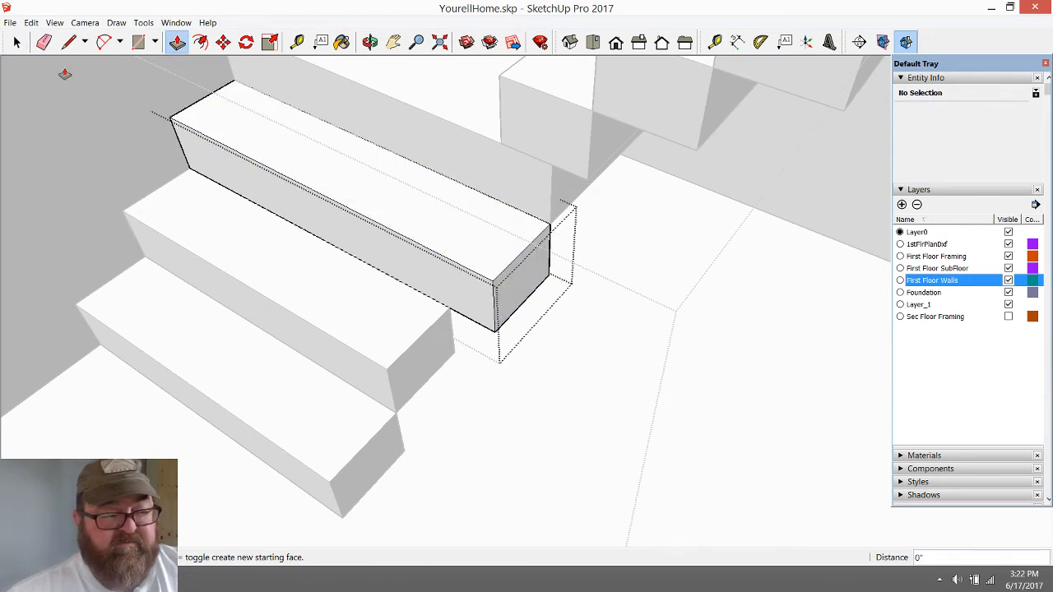
pyautogui.press('space')
pyautogui.click(573, 271)
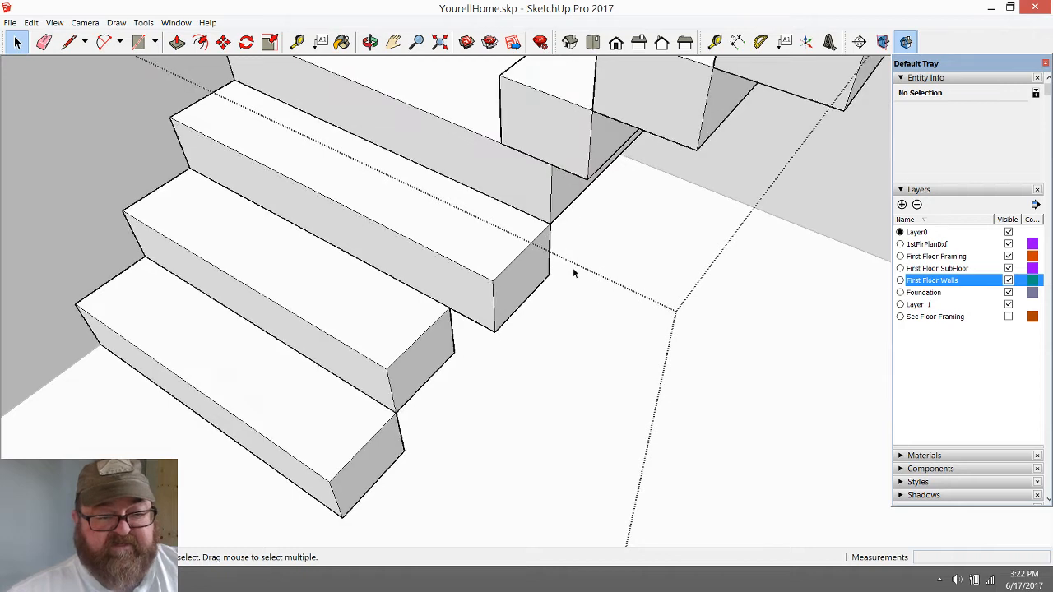
# Delete the two lowest steps of the first flight
pyautogui.click(411, 320)
pyautogui.press('Delete')
pyautogui.click(321, 376)
pyautogui.press('Delete')
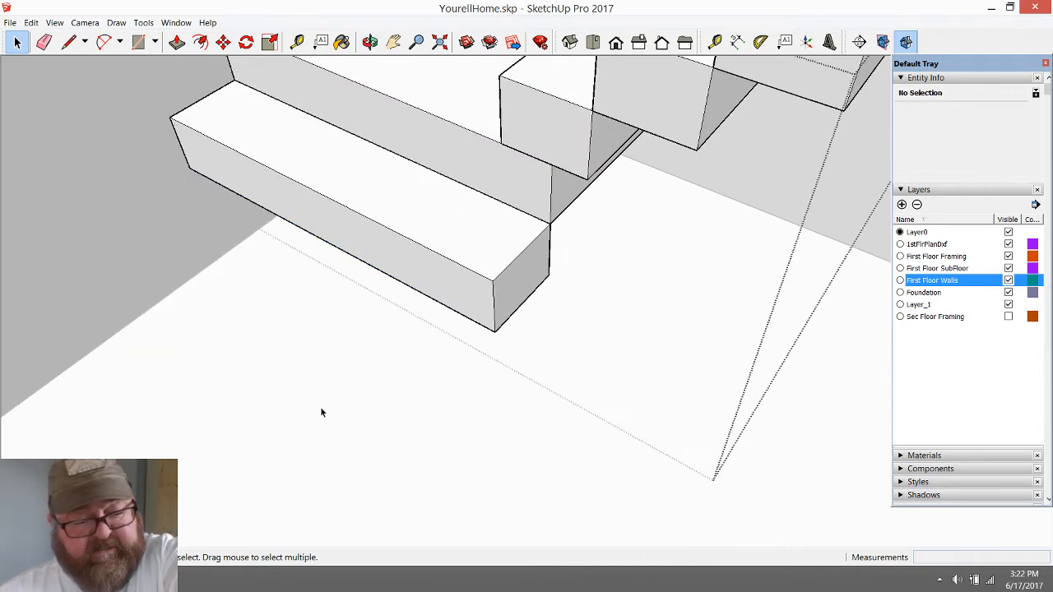
# Copy the widened step down the first flight twice, about 1' 9/16" each time, snapping its top back corner to the front bottom corner above
pyautogui.click(178, 43)
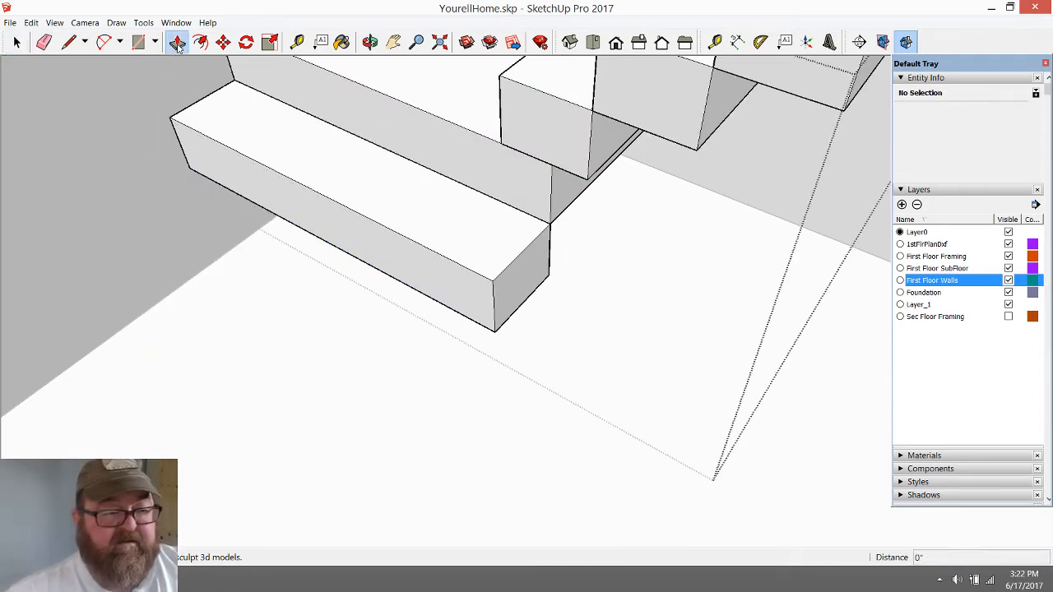
pyautogui.click(17, 43)
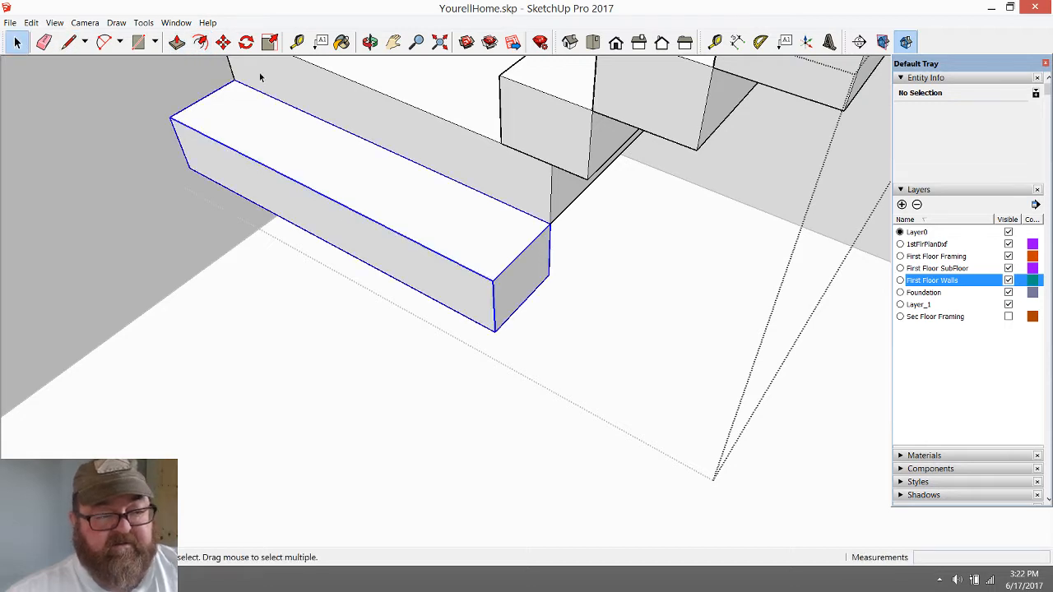
pyautogui.click(223, 43)
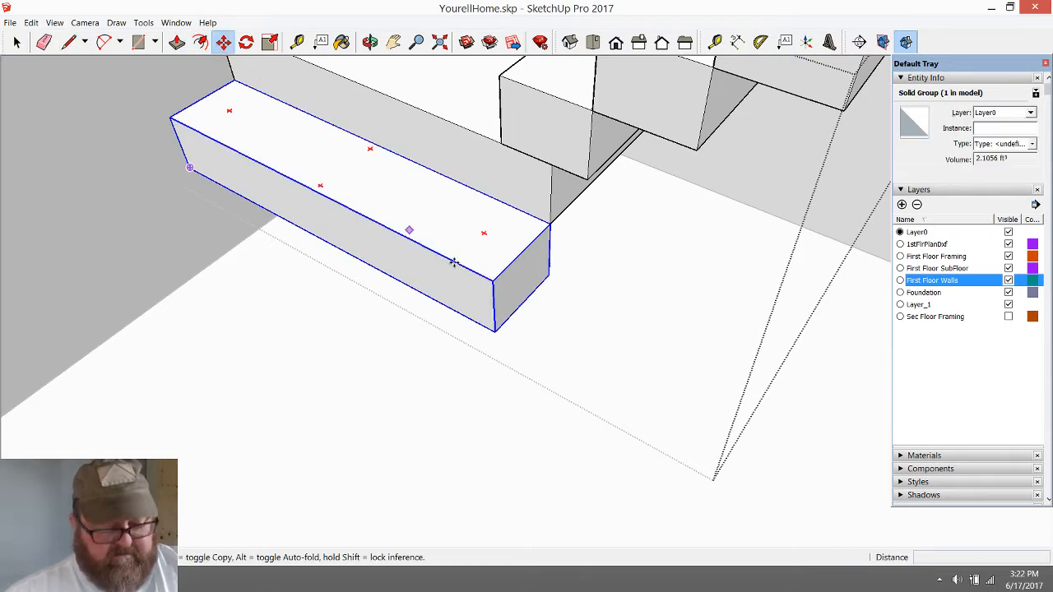
pyautogui.click(550, 223)
pyautogui.press('ctrl')
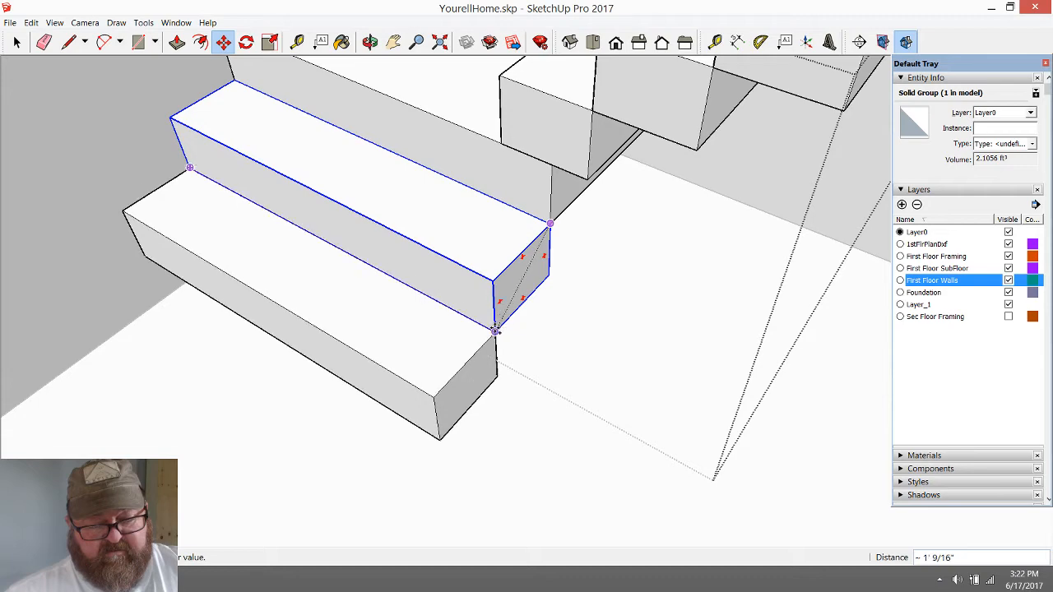
pyautogui.click(494, 330)
pyautogui.click(495, 330)
pyautogui.press('ctrl')
pyautogui.click(436, 442)
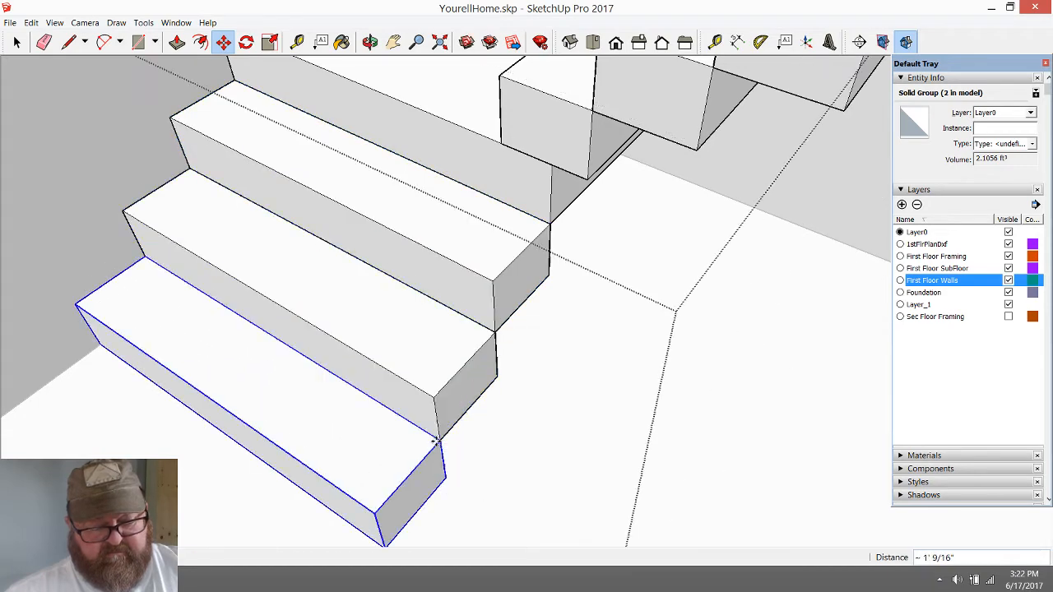
# Examine the rebuilt first flight and the perpendicular second flight within the stairwell from several angles
pyautogui.click(370, 41)
pyautogui.moveTo(413, 282); pyautogui.dragTo(444, 163)
pyautogui.scroll(5, 409, 515)
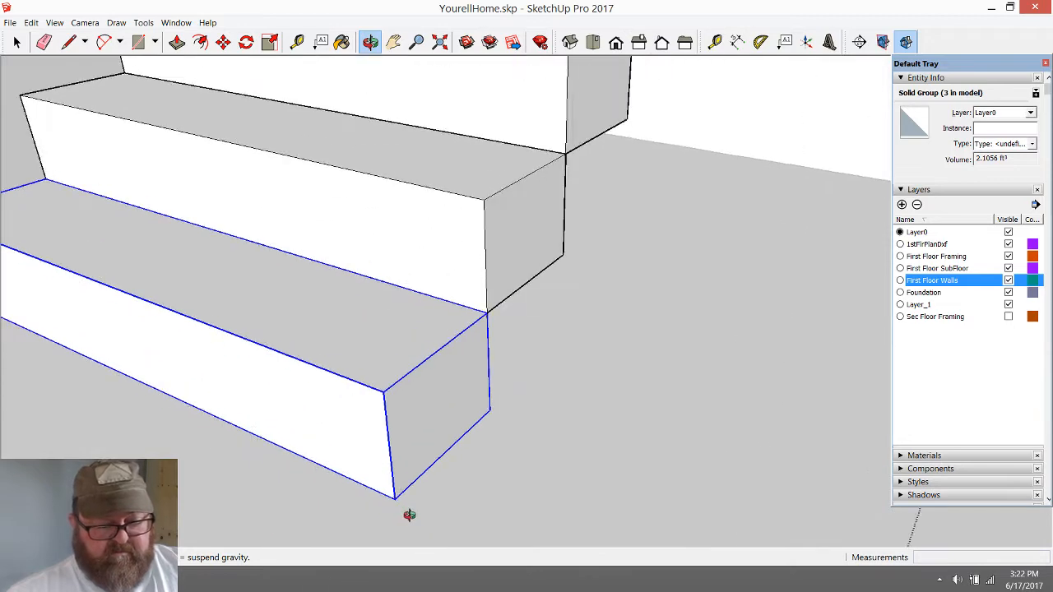
pyautogui.moveTo(409, 514); pyautogui.dragTo(551, 356)
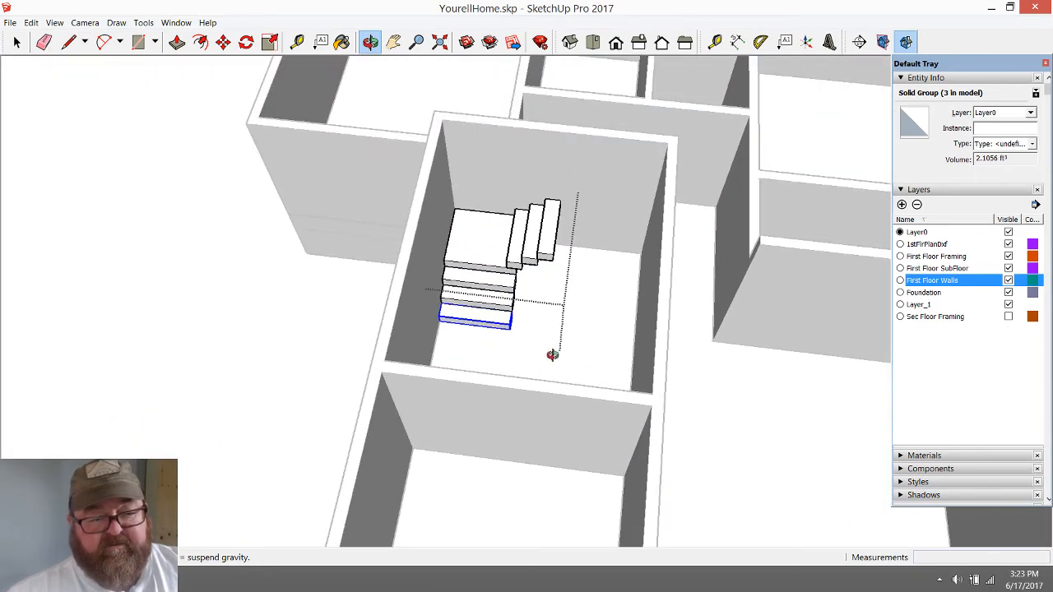
pyautogui.scroll(4, 534, 198)
pyautogui.moveTo(427, 442); pyautogui.dragTo(309, 356)
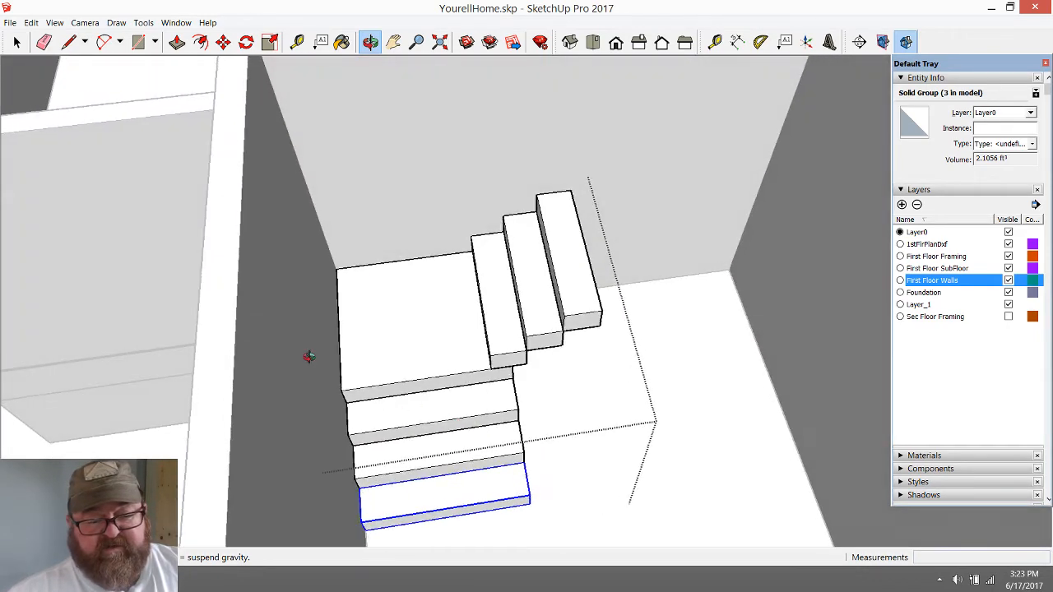
pyautogui.scroll(-2, 308, 356)
pyautogui.moveTo(663, 390); pyautogui.dragTo(721, 314)
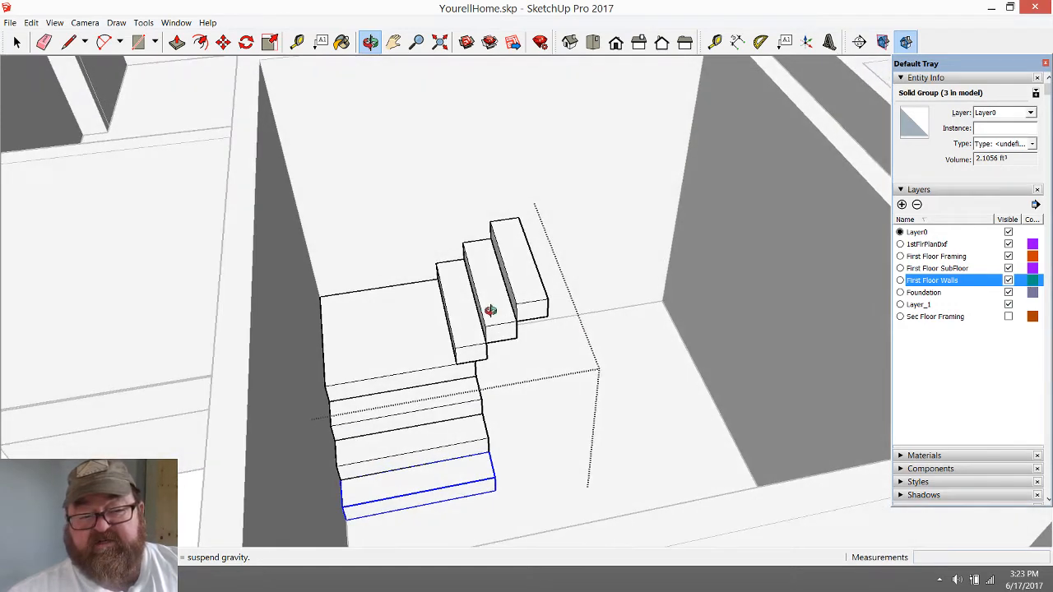
pyautogui.scroll(3, 491, 309)
pyautogui.scroll(-3, 330, 296)
pyautogui.scroll(3, 410, 402)
pyautogui.moveTo(346, 397); pyautogui.dragTo(362, 437)
pyautogui.scroll(-2, 375, 358)
pyautogui.scroll(1, 358, 363)
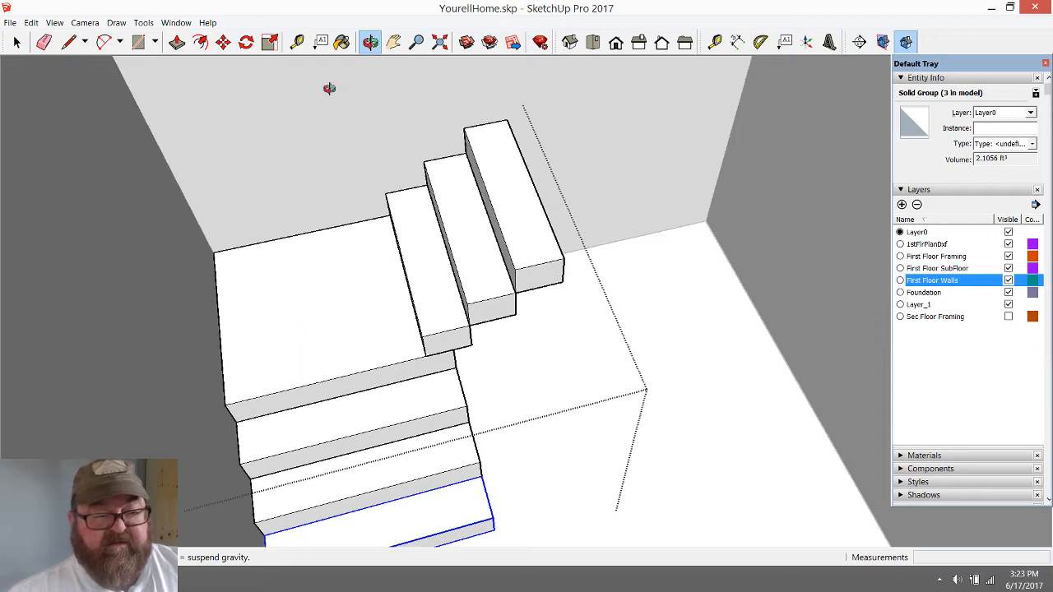
# Measure the clear landing width from the second flight's first step to the wall-side edge, and examine the stairwell
pyautogui.click(297, 41)
pyautogui.click(395, 227)
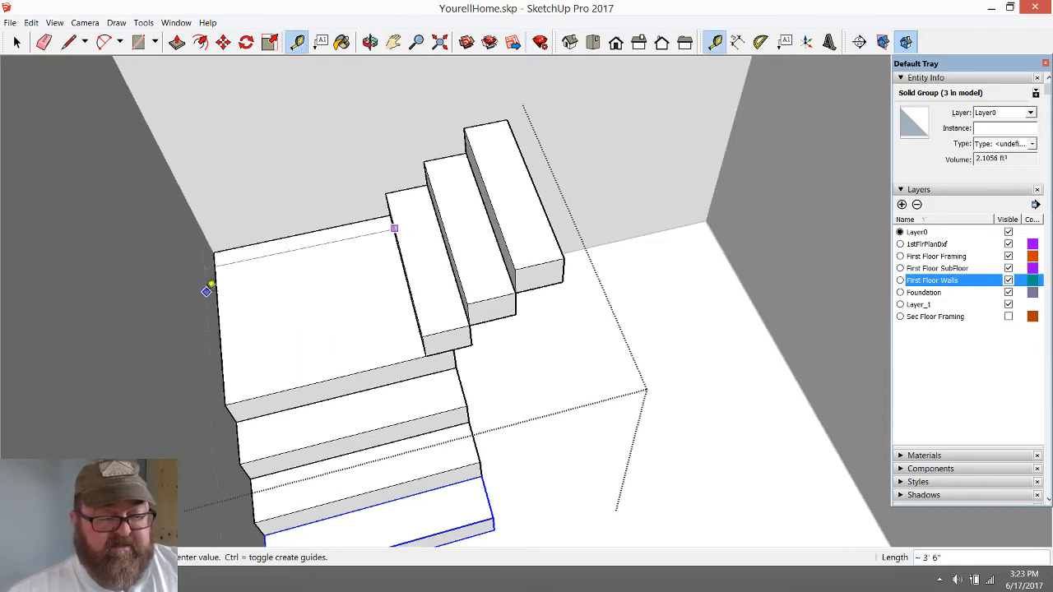
pyautogui.click(219, 291)
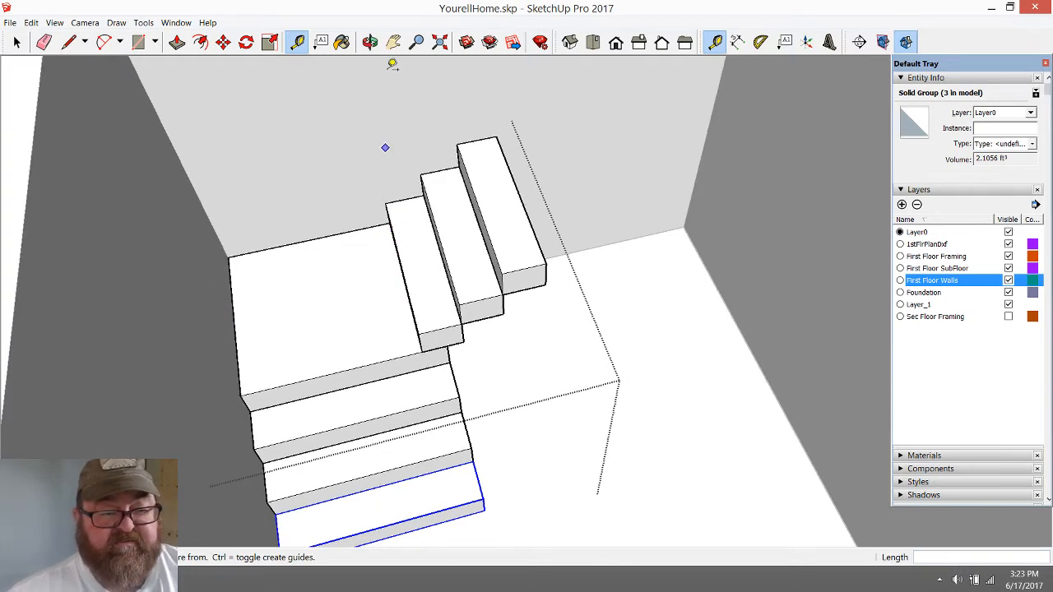
pyautogui.click(370, 41)
pyautogui.moveTo(376, 192); pyautogui.dragTo(413, 309)
pyautogui.moveTo(429, 352); pyautogui.dragTo(555, 365)
pyautogui.moveTo(413, 366); pyautogui.dragTo(233, 360)
pyautogui.scroll(3, 419, 222)
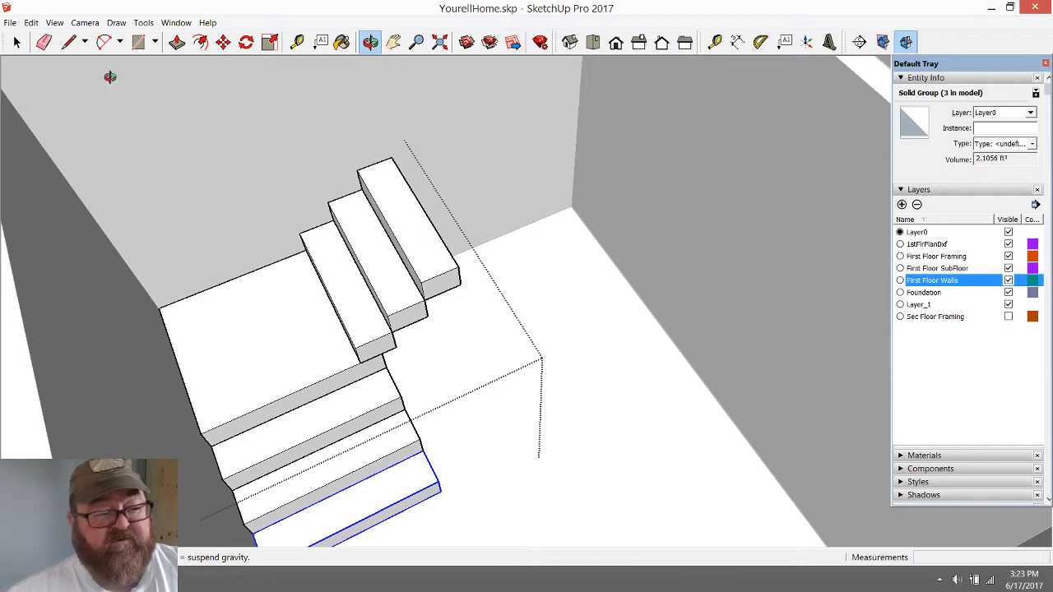
# Within the staircase group, copy the second flight's top step upward twice, about 1' 9/16" each, snapping bottom front corner to top back corner
pyautogui.click(16, 42)
pyautogui.scroll(-1, 392, 298)
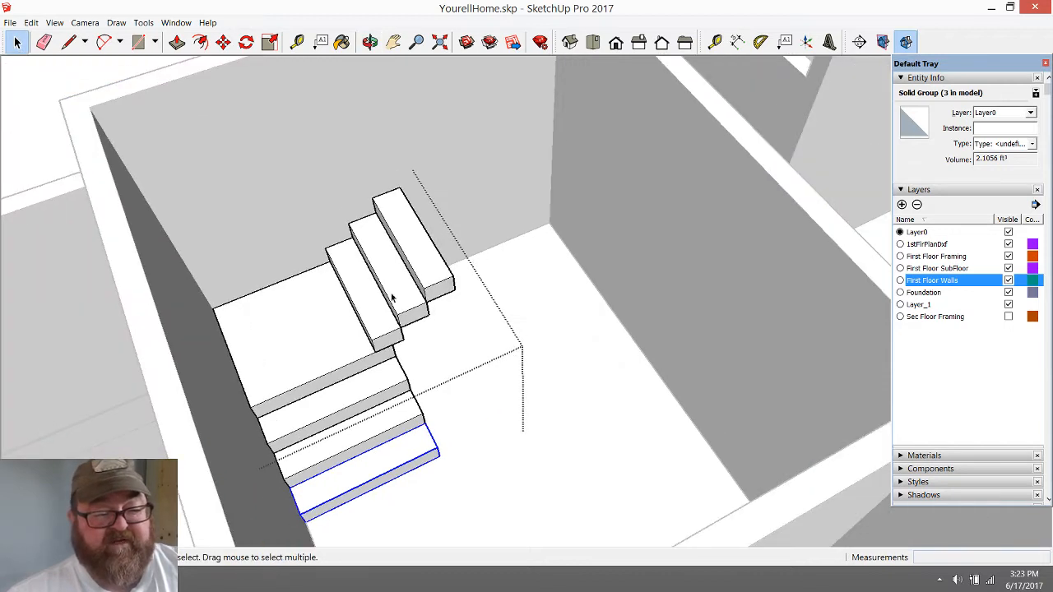
pyautogui.click(10, 107)
pyautogui.click(447, 284)
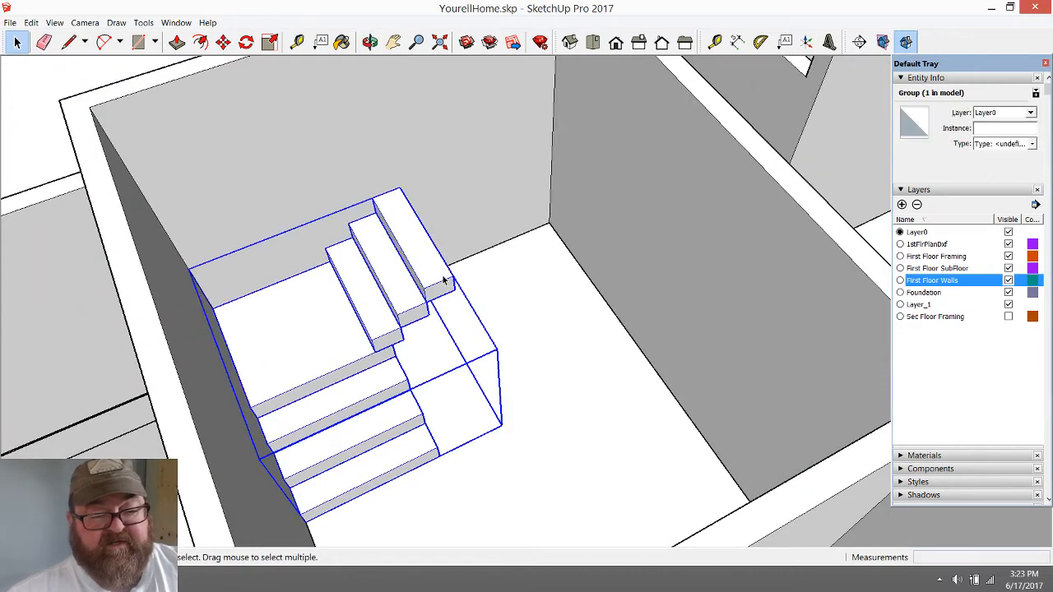
pyautogui.doubleClick(443, 281)
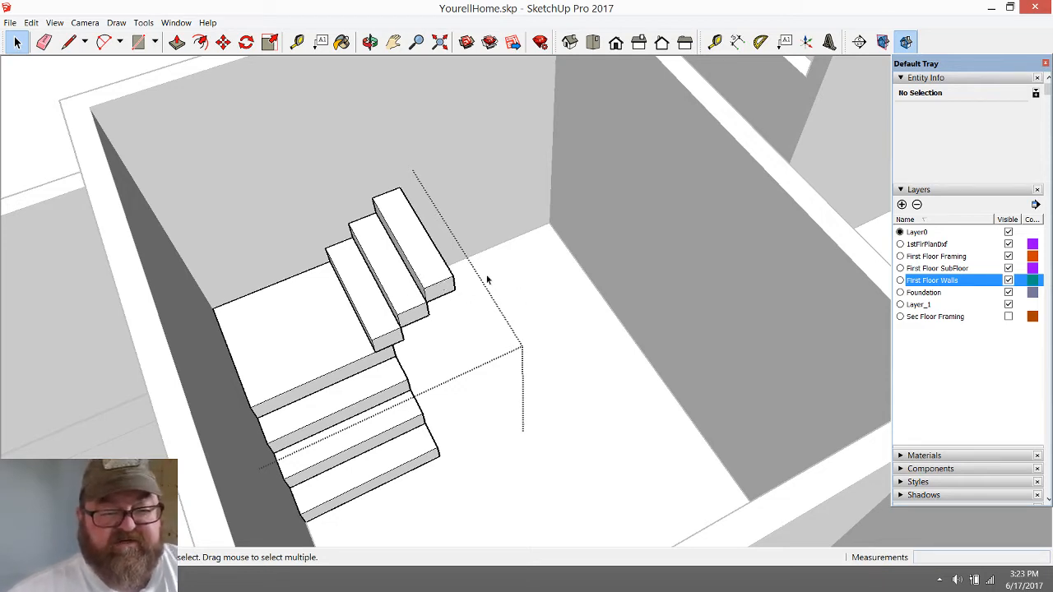
pyautogui.scroll(2, 469, 301)
pyautogui.scroll(-2, 383, 357)
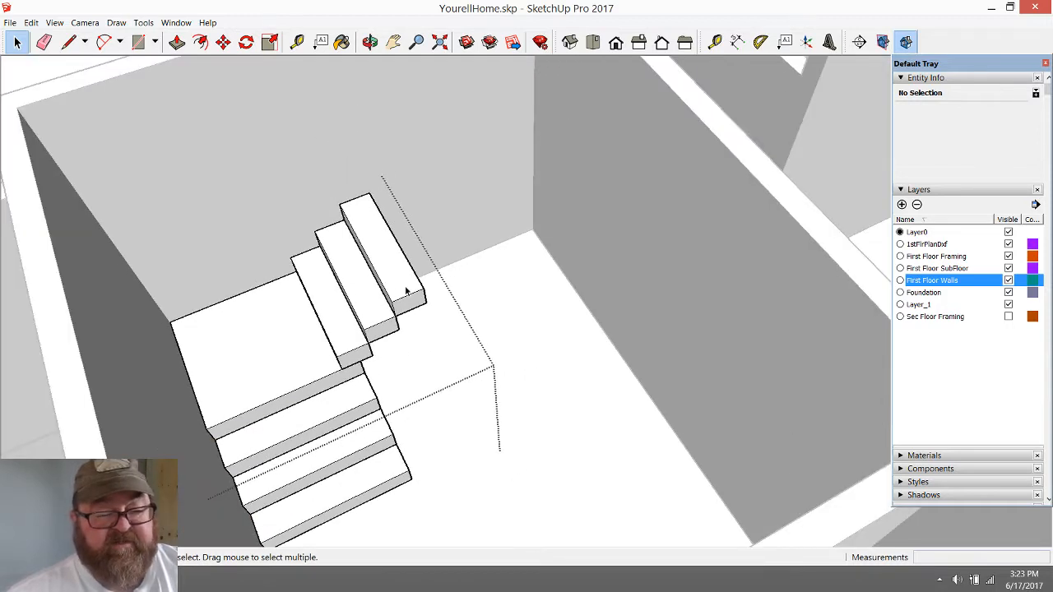
pyautogui.click(405, 291)
pyautogui.scroll(1, 409, 315)
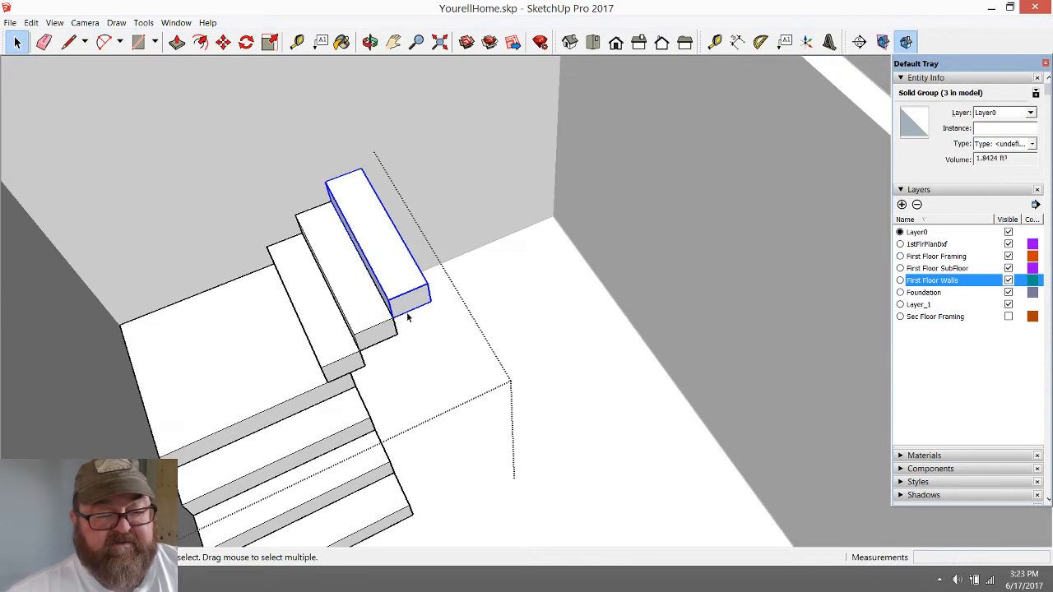
pyautogui.click(223, 43)
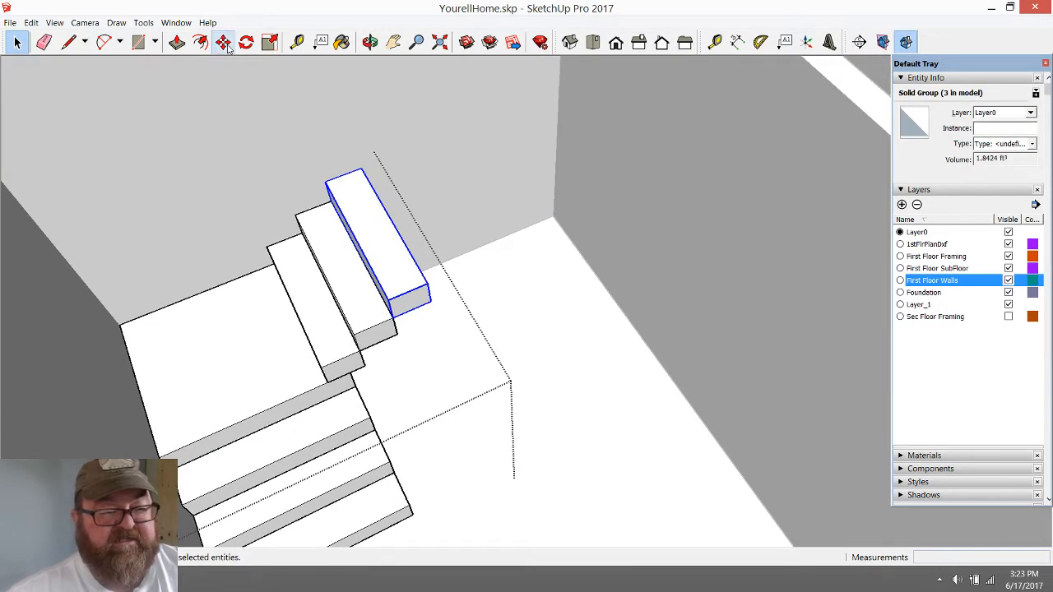
pyautogui.click(392, 316)
pyautogui.press('ctrl')
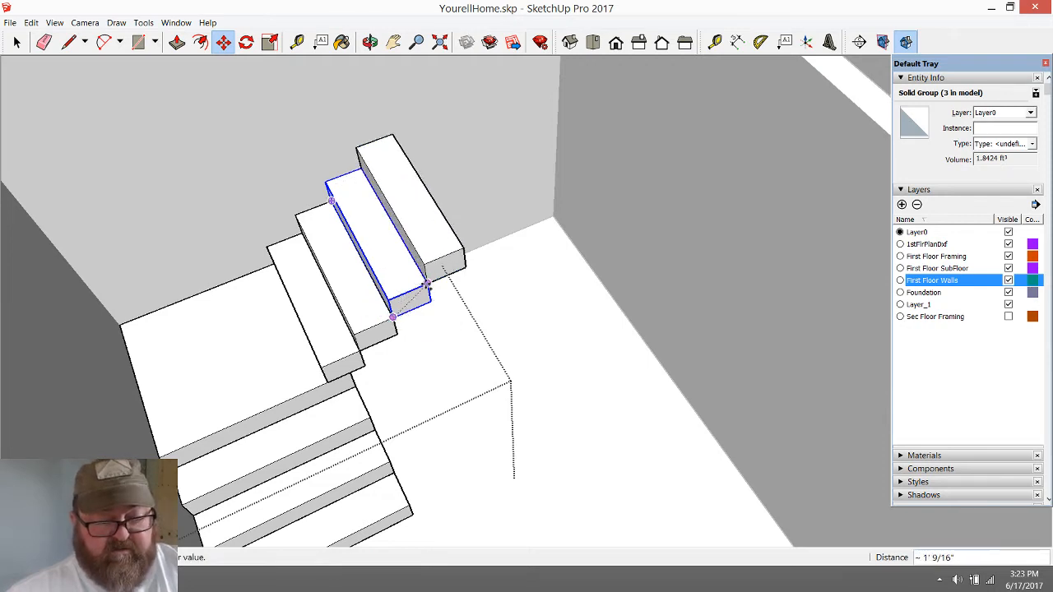
pyautogui.click(462, 247)
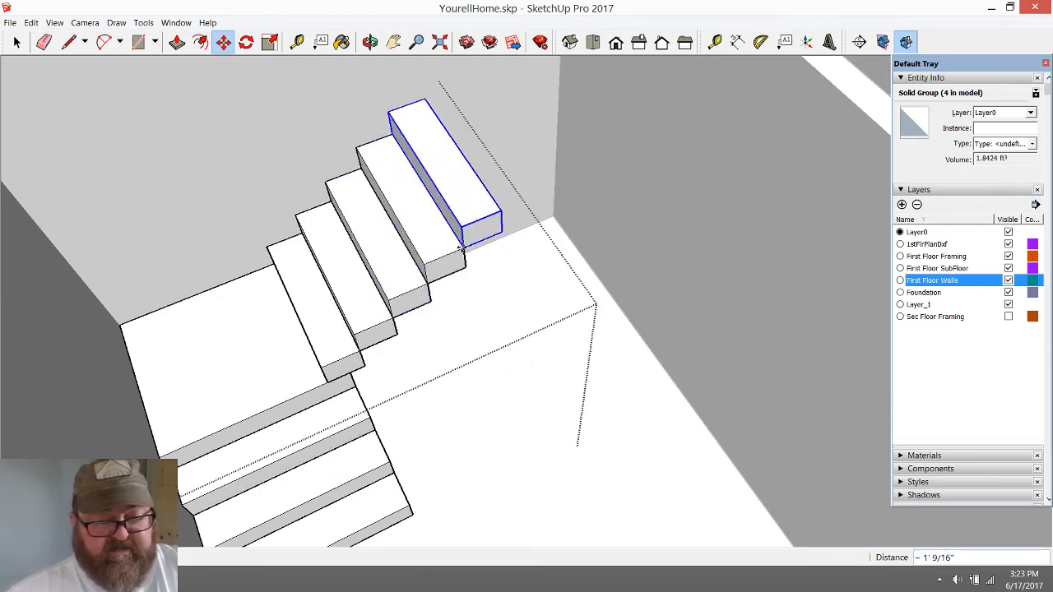
# Copy the second flight's new top step upward about 1' 9/16" again, and array another copy eight times with *8
pyautogui.click(461, 248)
pyautogui.press('ctrl')
pyautogui.click(501, 210)
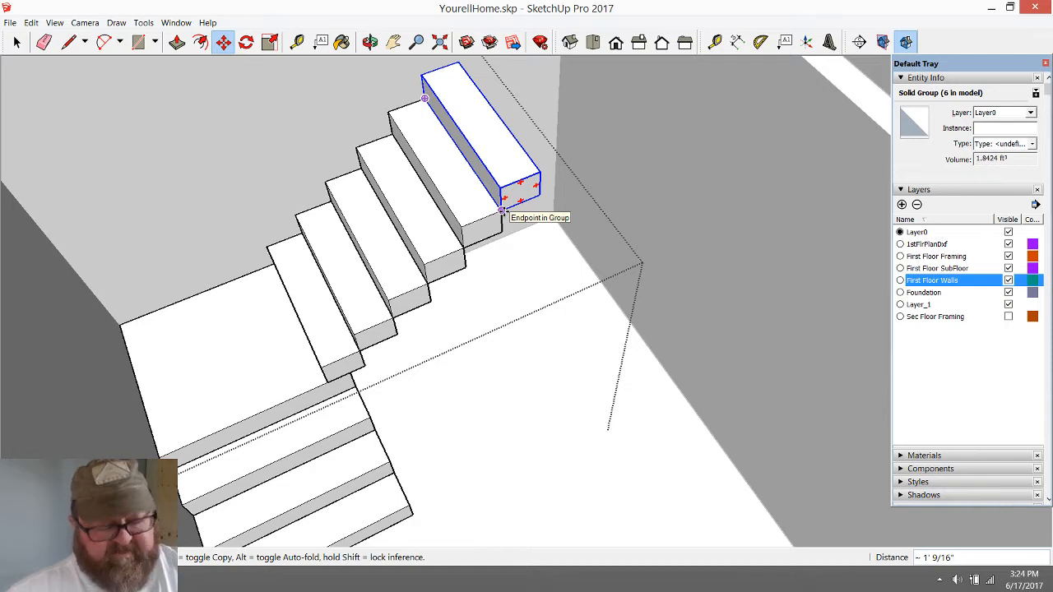
pyautogui.click(502, 211)
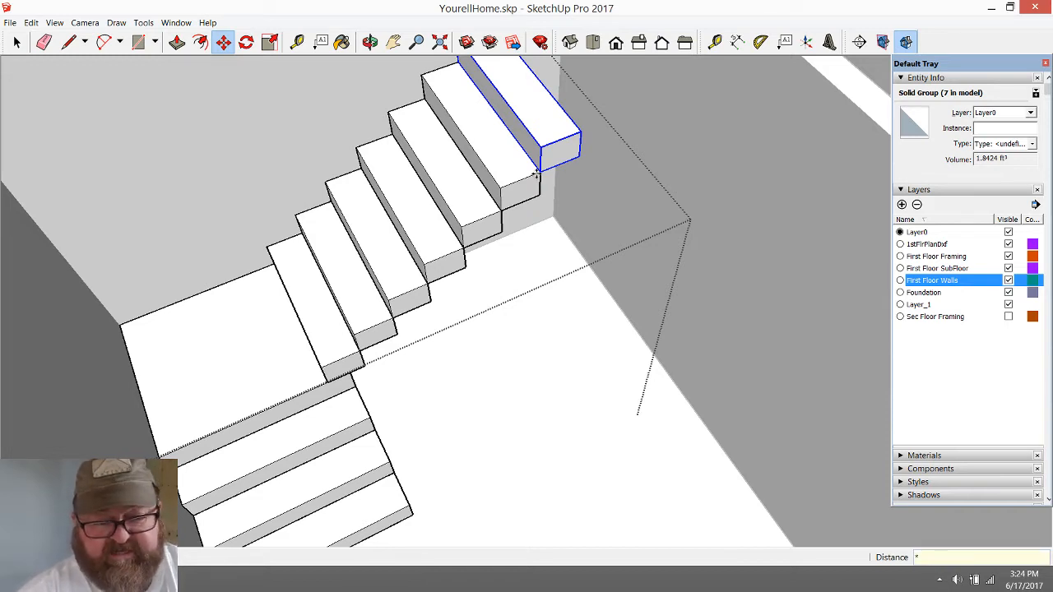
pyautogui.press('Return')
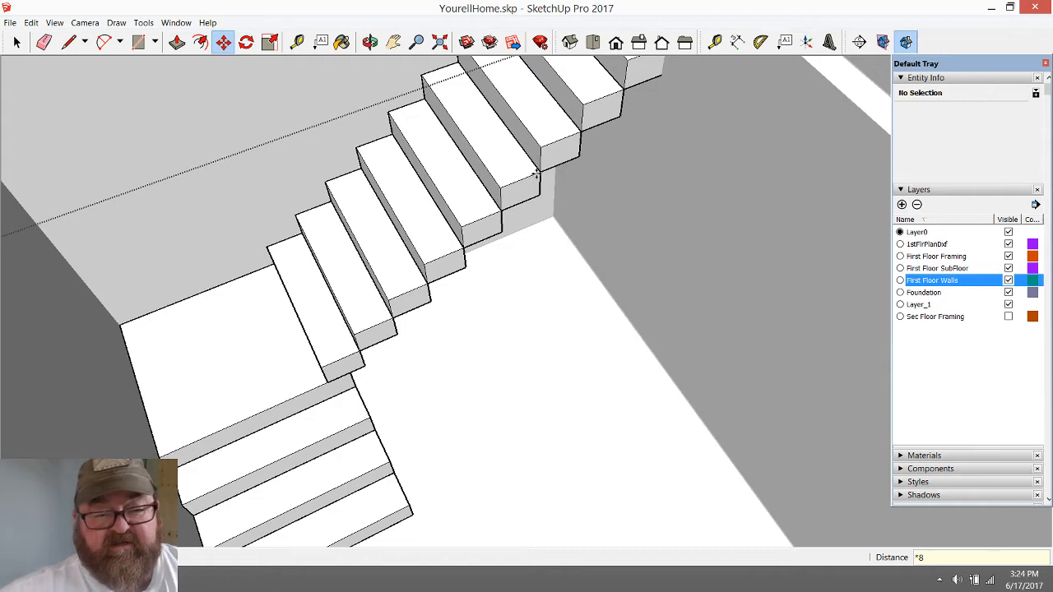
pyautogui.scroll(-2, 366, 255)
pyautogui.scroll(-3, 317, 362)
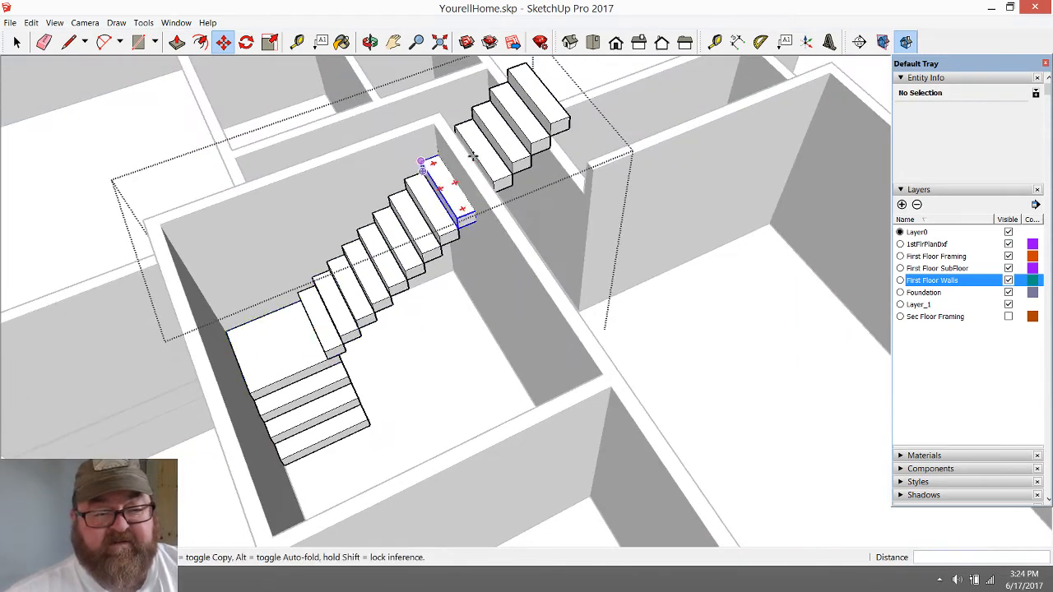
pyautogui.scroll(5, 444, 168)
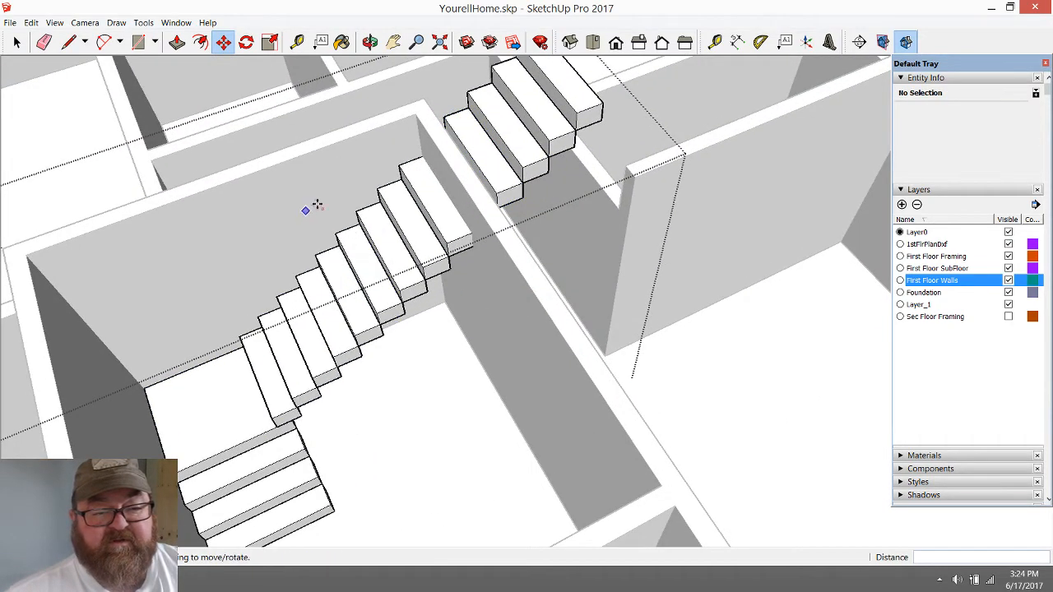
# Close the staircase group and make the Sec Floor Framing layer visible
pyautogui.click(370, 42)
pyautogui.moveTo(359, 236); pyautogui.dragTo(587, 195)
pyautogui.scroll(-4, 555, 414)
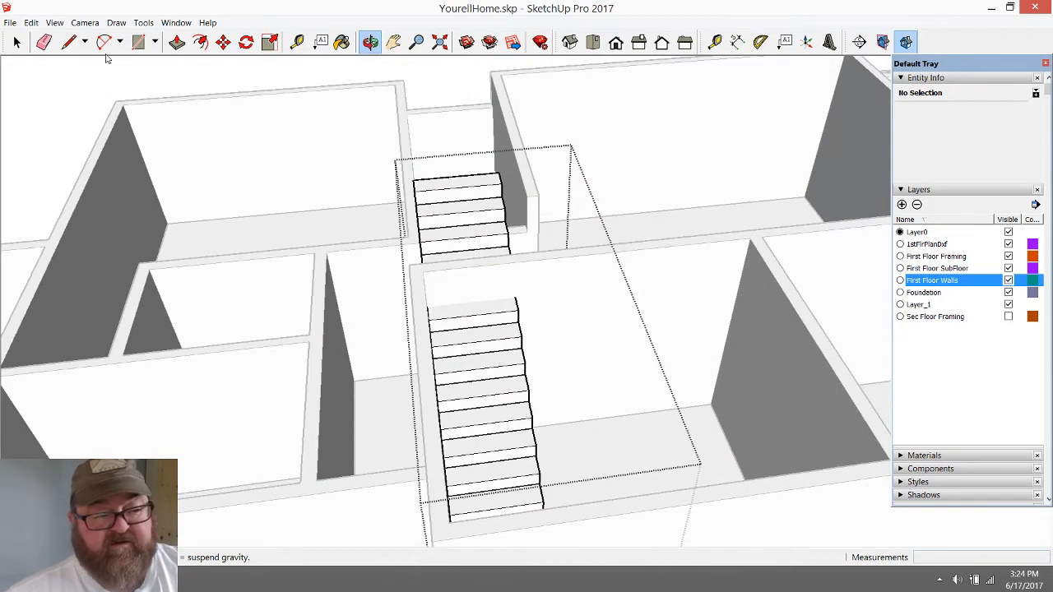
pyautogui.click(17, 42)
pyautogui.click(167, 73)
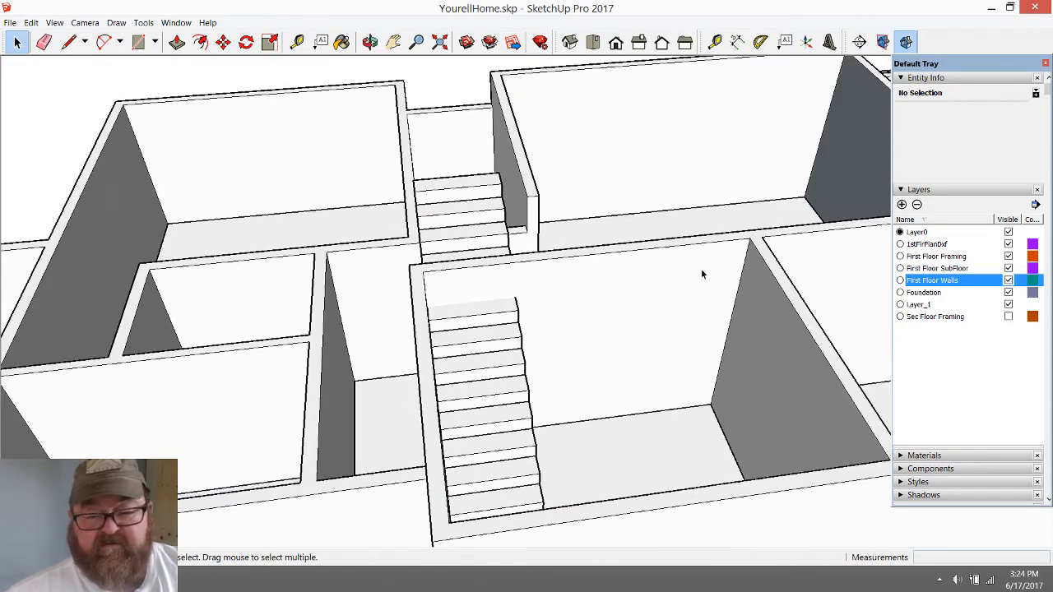
pyautogui.click(1009, 317)
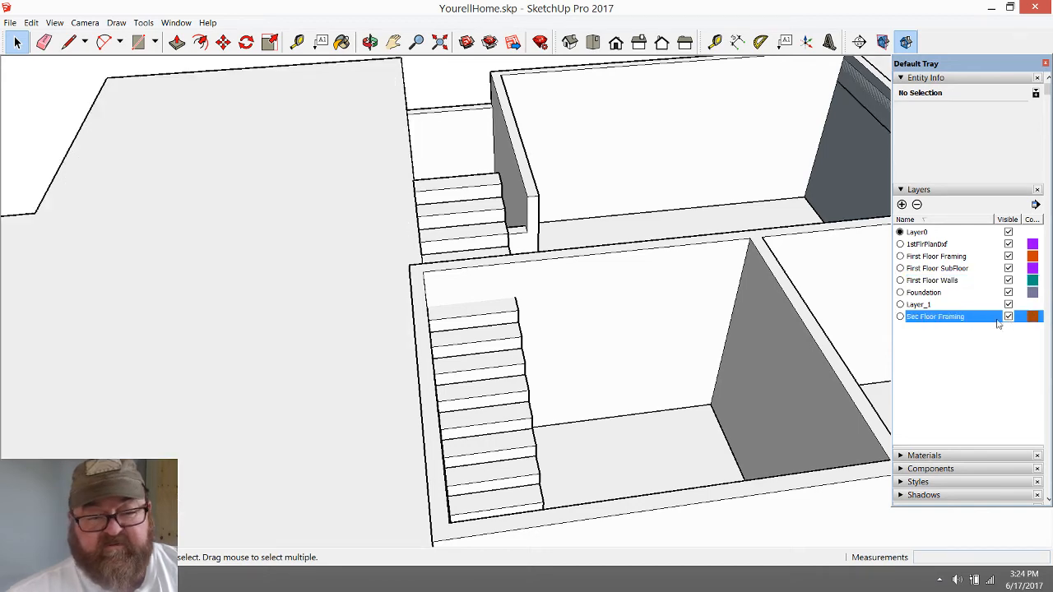
# Move the raised second-floor framing slab about 24' 2 1/4" onto the middle section's walls, snapping its lower corner to the outer wall corner
pyautogui.press('o')
pyautogui.moveTo(463, 207); pyautogui.dragTo(326, 389)
pyautogui.moveTo(833, 219); pyautogui.dragTo(307, 218)
pyautogui.scroll(-4, 355, 196)
pyautogui.click(17, 42)
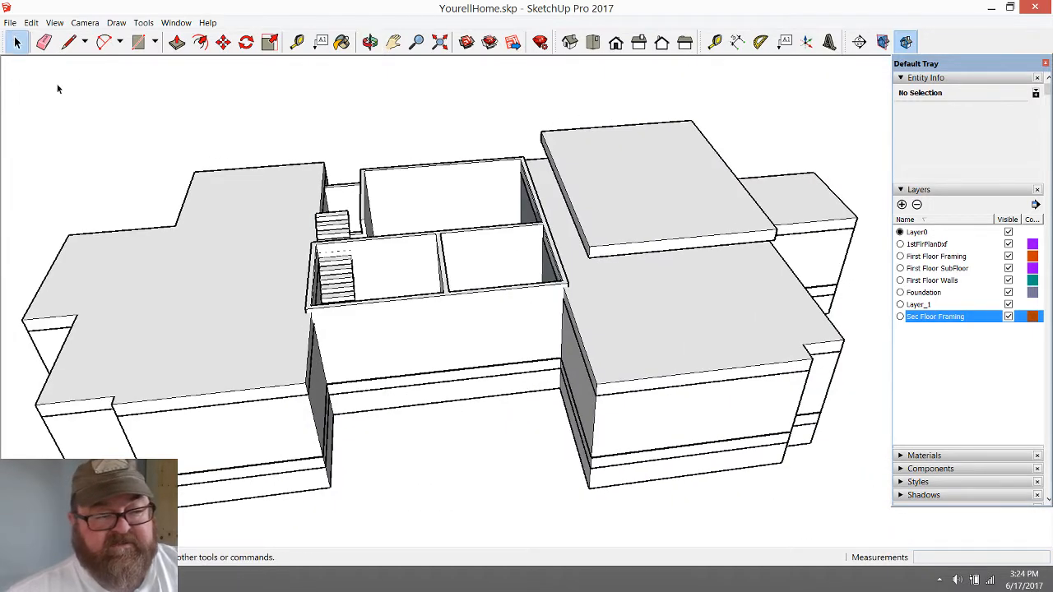
pyautogui.click(731, 243)
pyautogui.scroll(3, 783, 257)
pyautogui.click(223, 42)
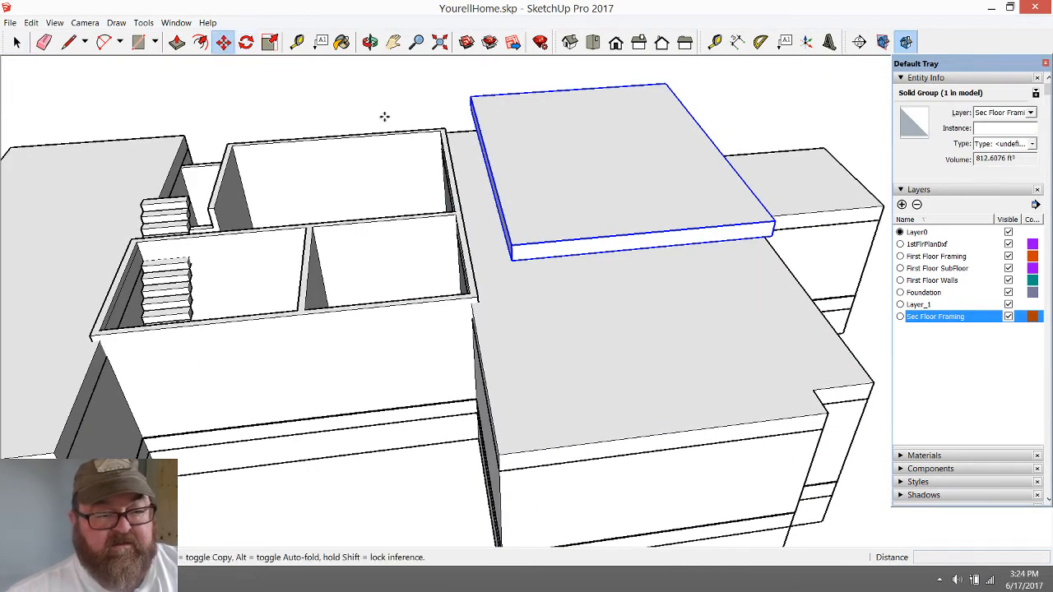
pyautogui.moveTo(775, 233); pyautogui.dragTo(477, 296)
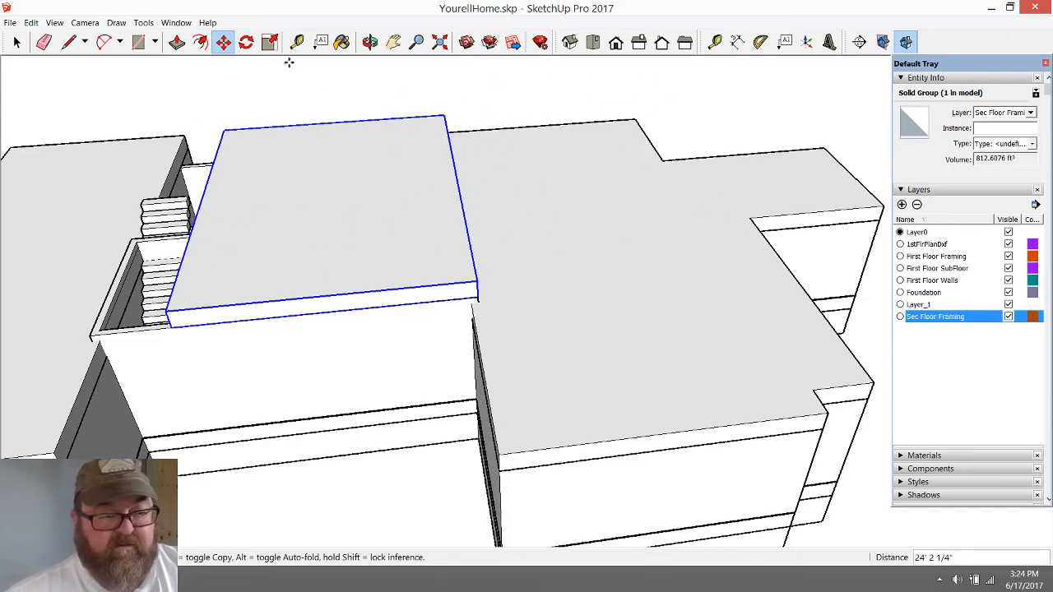
# Draw a line about 1' 2 1/2" long on the red axis from the top step's upper corner to the framing slab's side
pyautogui.click(369, 41)
pyautogui.moveTo(223, 200); pyautogui.dragTo(369, 209)
pyautogui.scroll(3, 108, 303)
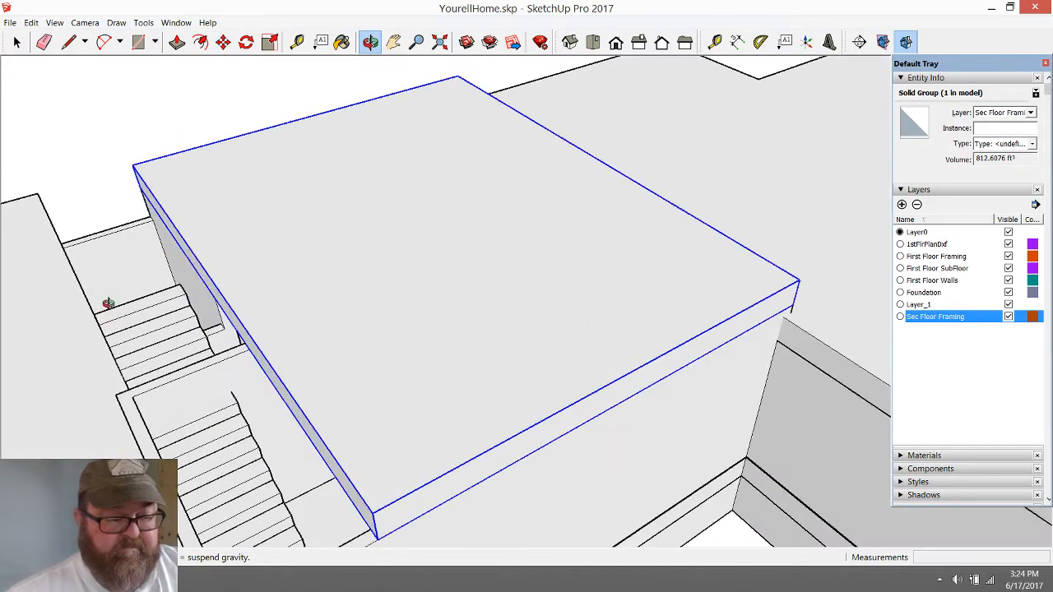
pyautogui.scroll(3, 108, 303)
pyautogui.moveTo(342, 268); pyautogui.dragTo(169, 106)
pyautogui.click(69, 43)
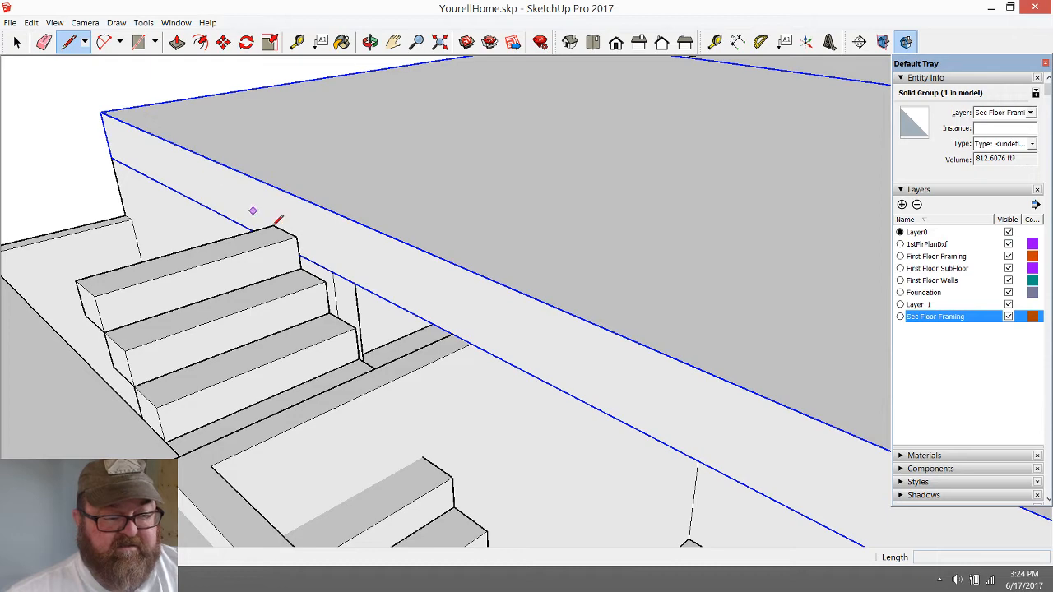
pyautogui.click(296, 237)
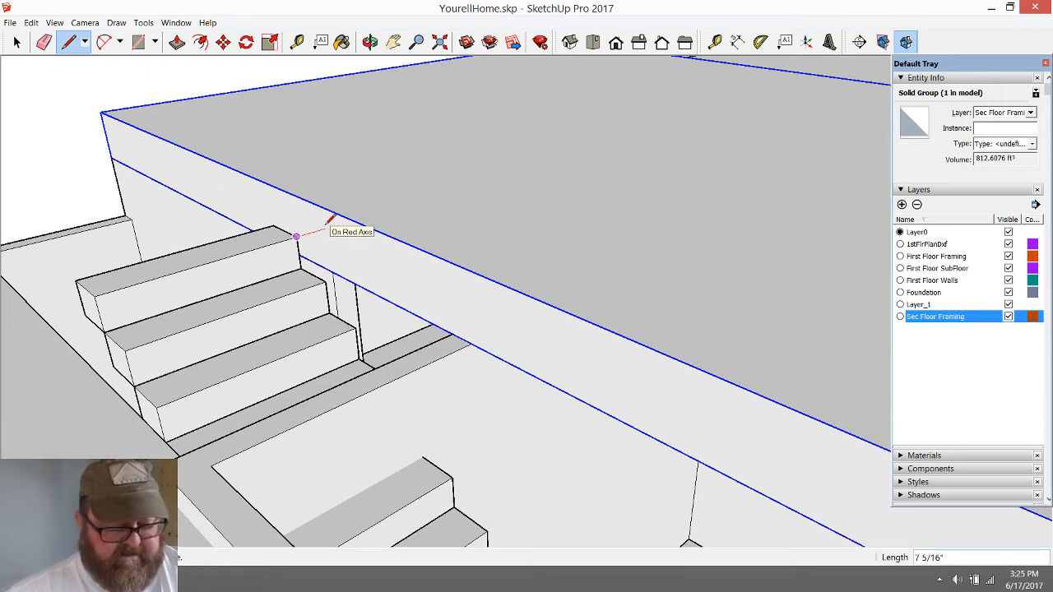
pyautogui.click(352, 219)
# Examine closely how the reference line's end meets the framing slab's top edge, and try to measure the gap
pyautogui.scroll(6, 354, 220)
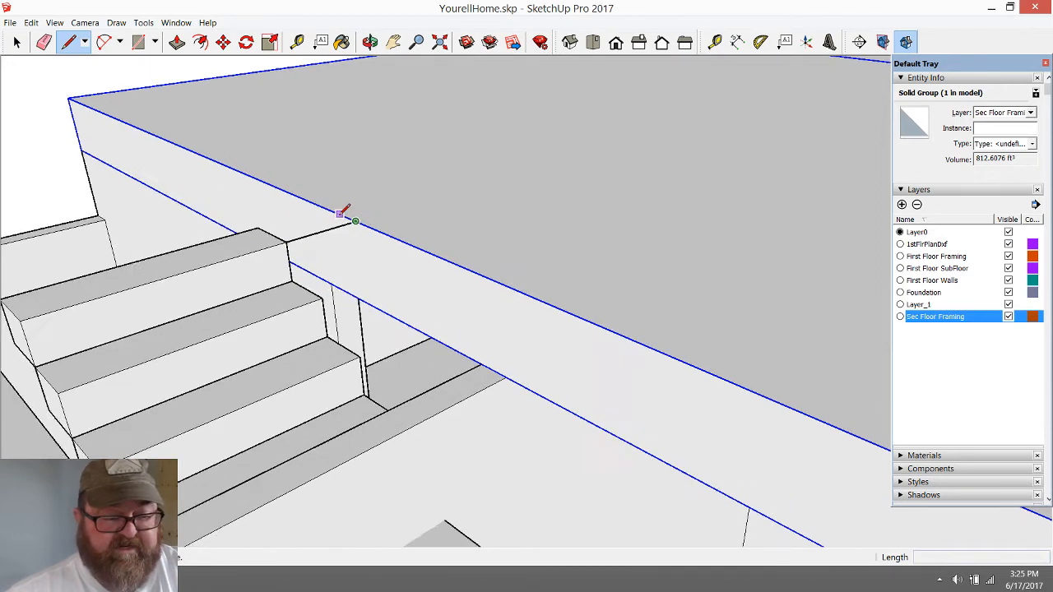
pyautogui.scroll(1, 368, 238)
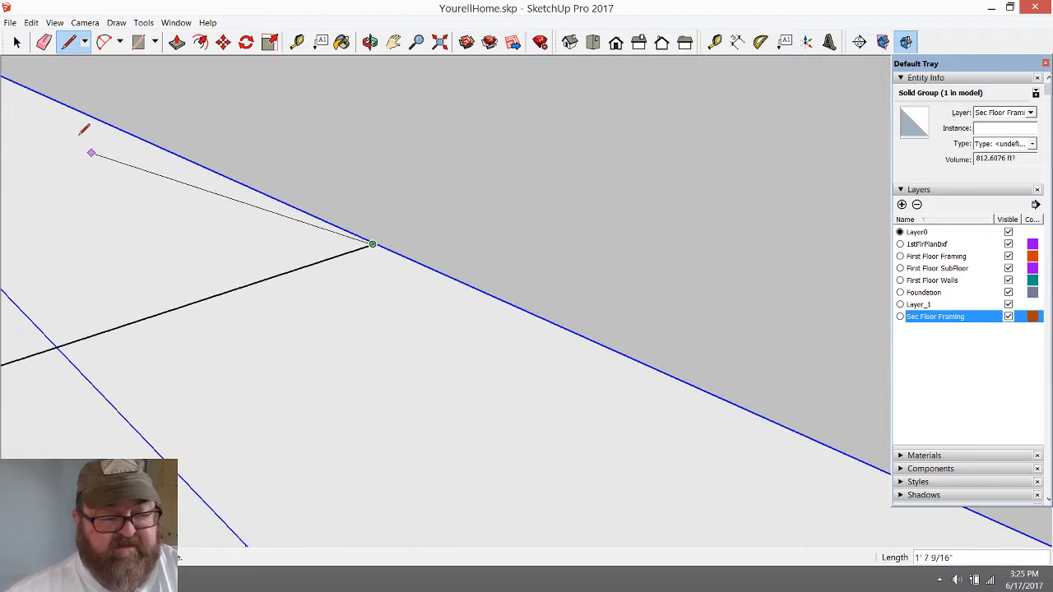
pyautogui.click(16, 41)
pyautogui.scroll(4, 371, 245)
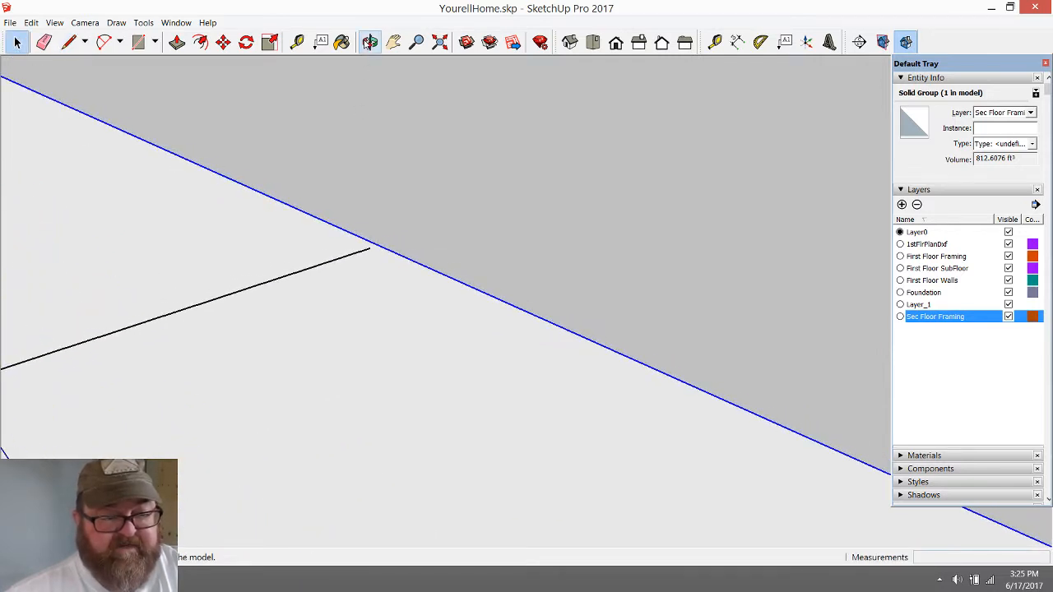
pyautogui.click(369, 41)
pyautogui.moveTo(362, 266); pyautogui.dragTo(341, 310)
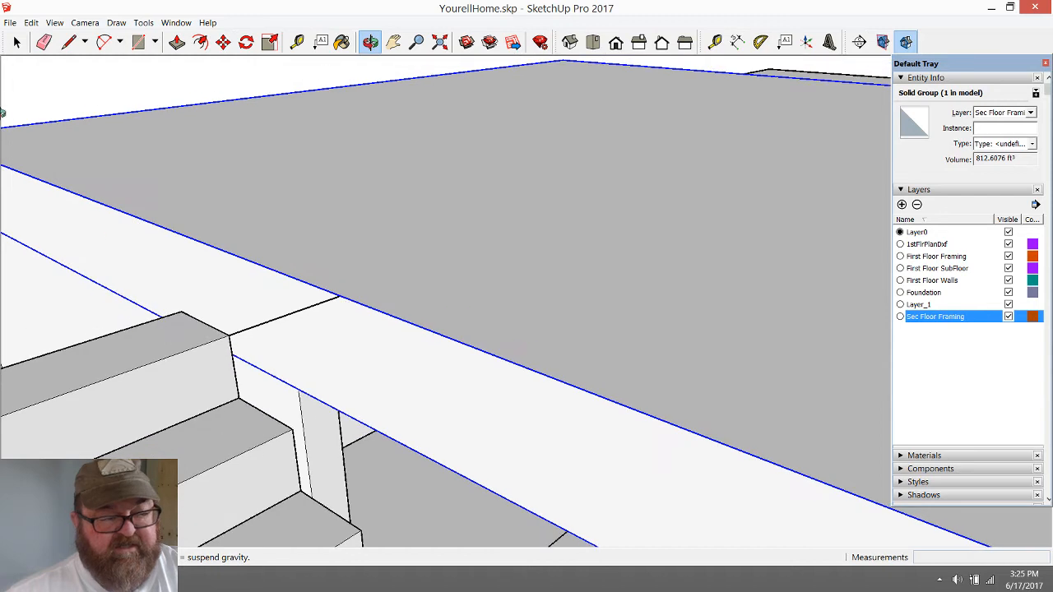
pyautogui.click(17, 41)
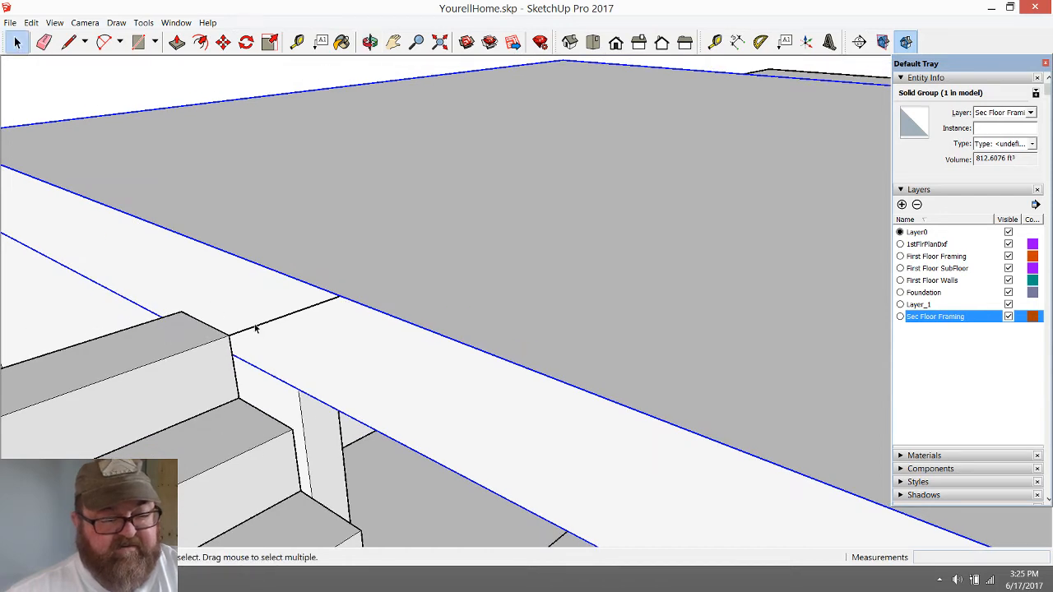
pyautogui.scroll(6, 313, 306)
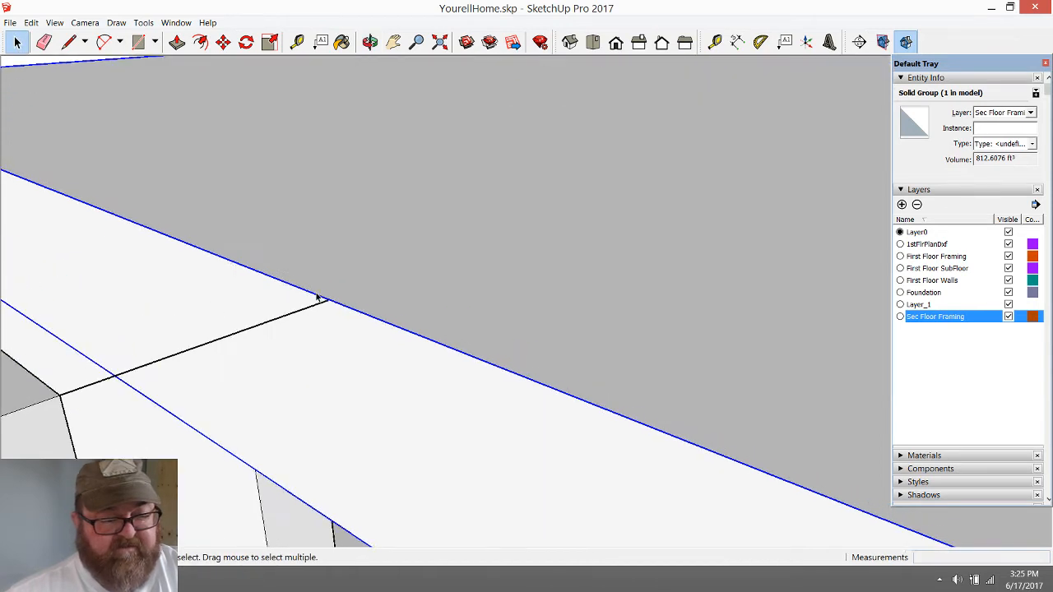
pyautogui.click(297, 41)
pyautogui.click(351, 298)
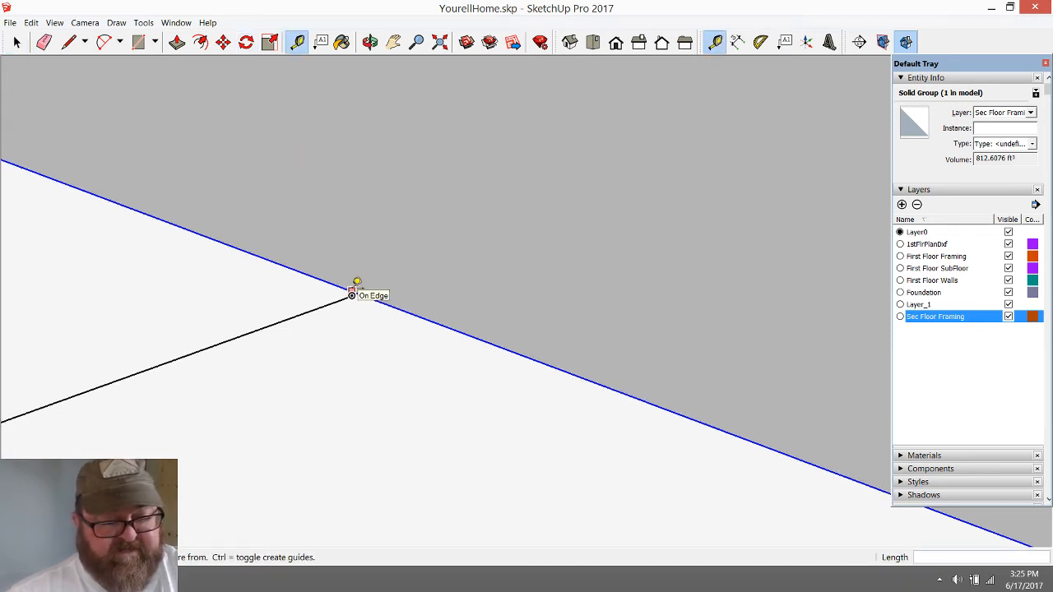
pyautogui.press('space')
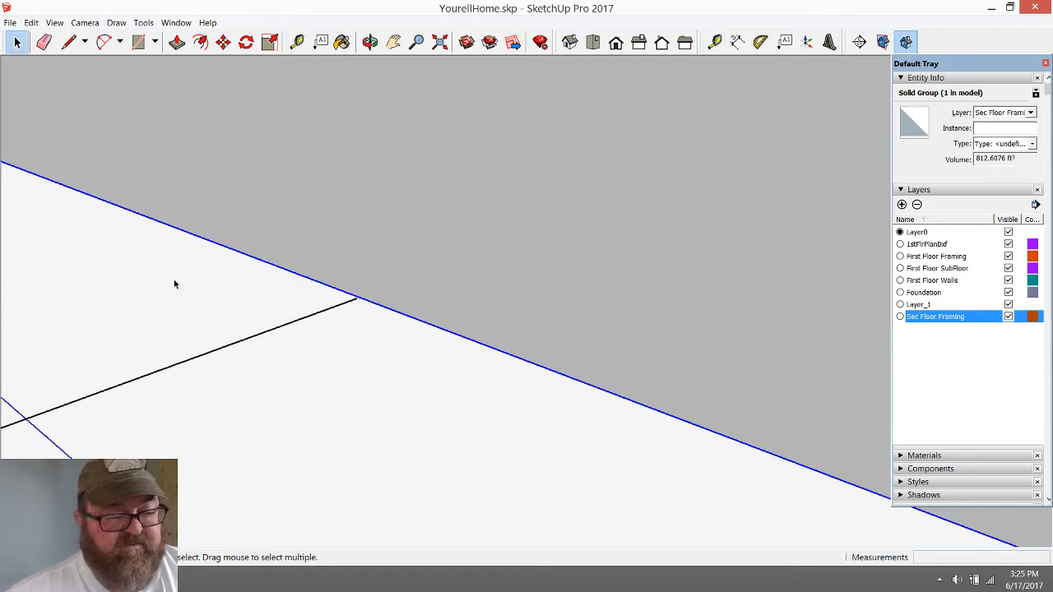
# Delete the reference line between the top step and the framing slab
pyautogui.click(213, 350)
pyautogui.scroll(-5, 345, 398)
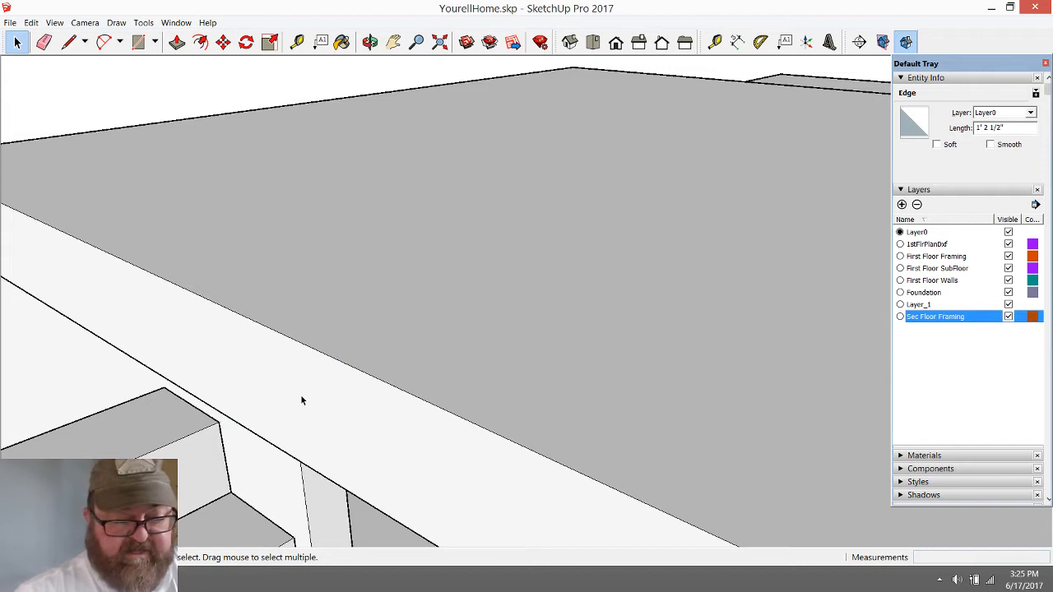
pyautogui.scroll(-2, 299, 206)
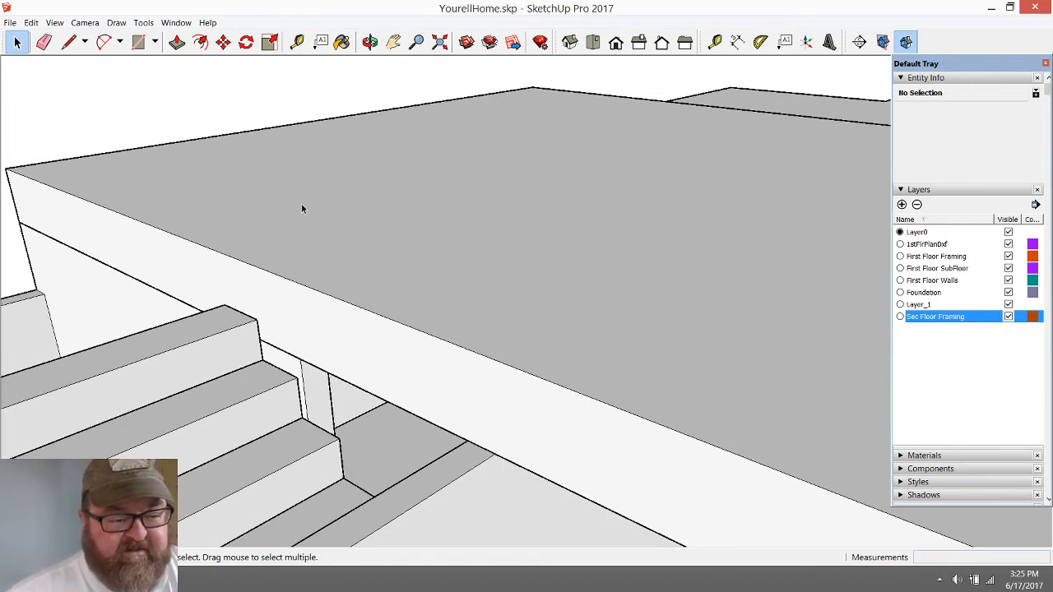
# Examine from several angles how the second flight rises beside the framing slab and crosses the stairwell wall
pyautogui.press('o')
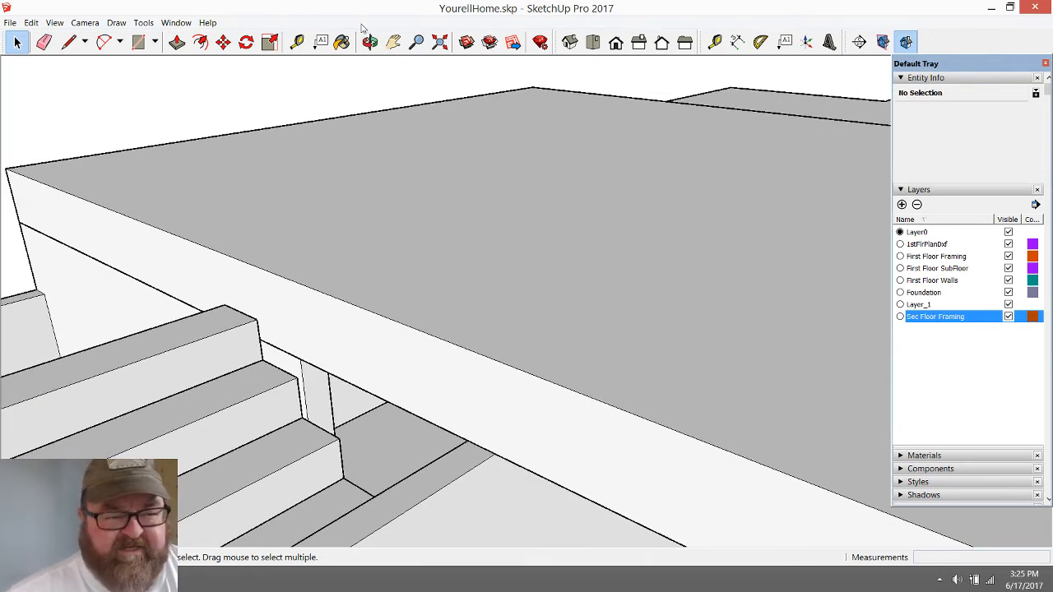
pyautogui.moveTo(329, 308); pyautogui.dragTo(404, 329)
pyautogui.moveTo(605, 350); pyautogui.dragTo(263, 329)
pyautogui.scroll(-3, 437, 432)
pyautogui.scroll(5, 246, 326)
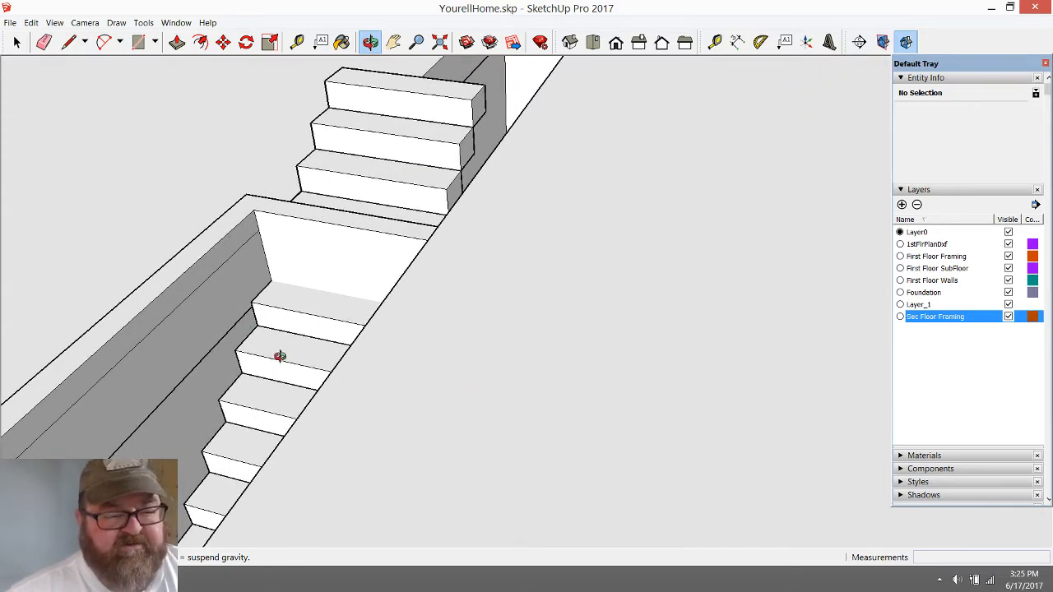
pyautogui.moveTo(280, 356); pyautogui.dragTo(333, 448)
pyautogui.moveTo(533, 324); pyautogui.dragTo(250, 139)
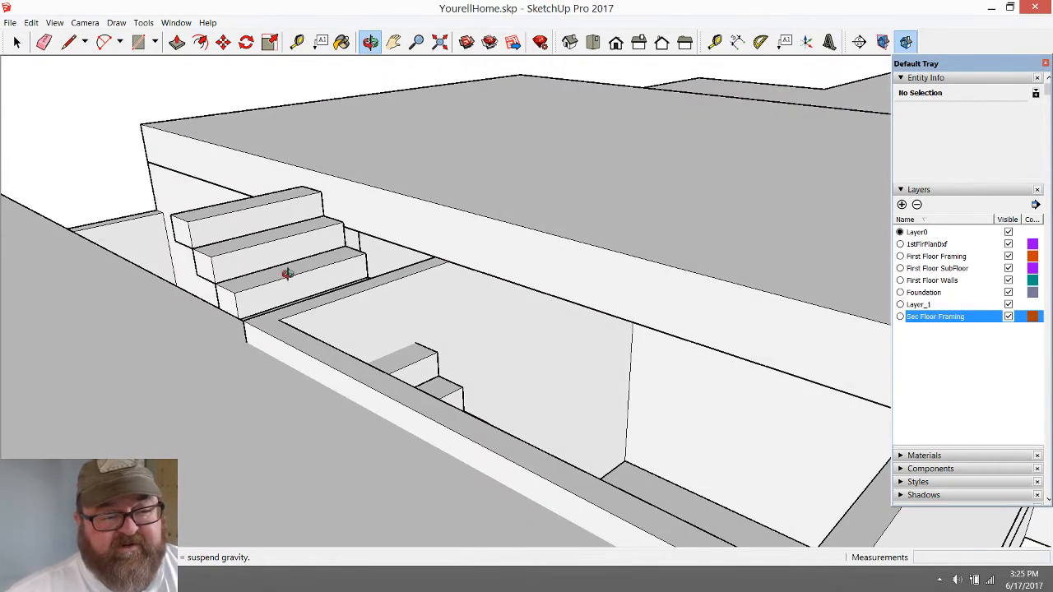
pyautogui.moveTo(287, 274); pyautogui.dragTo(539, 348)
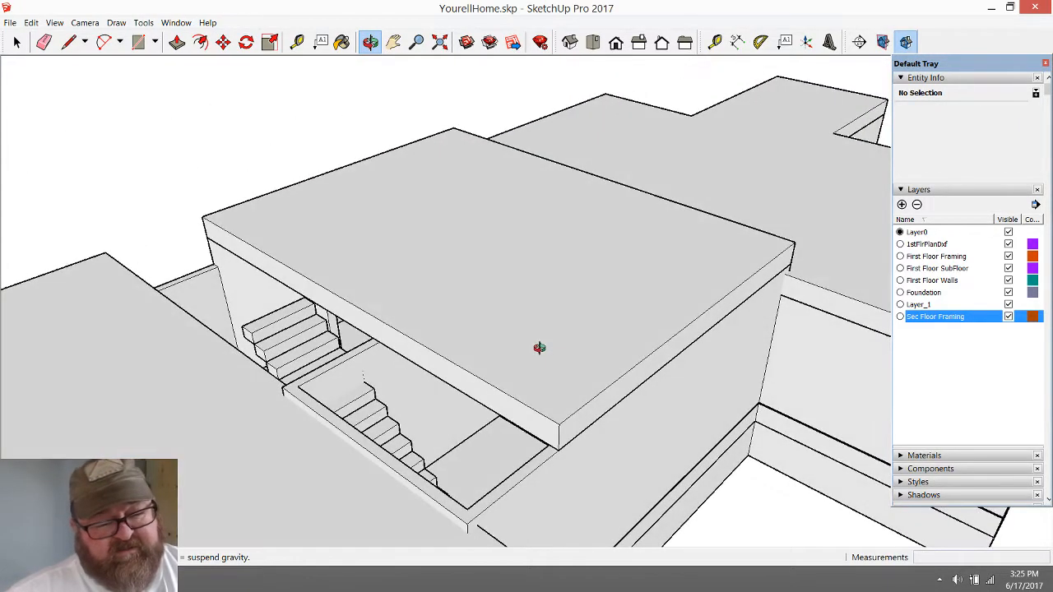
pyautogui.scroll(3, 485, 365)
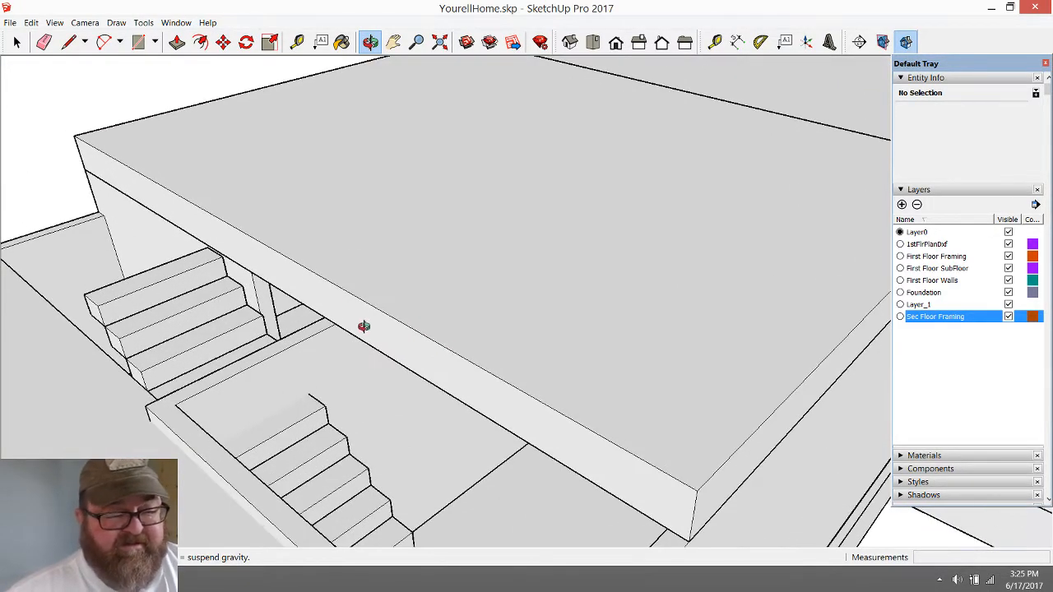
pyautogui.moveTo(364, 326); pyautogui.dragTo(178, 395)
pyautogui.moveTo(264, 351); pyautogui.dragTo(428, 366)
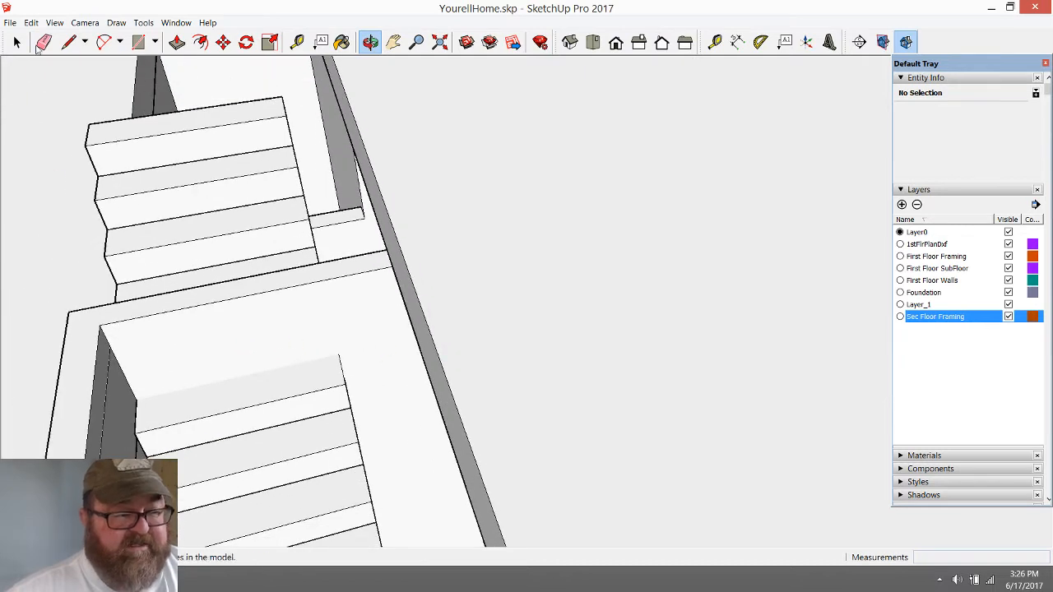
# Switch to the YouTube Live Dashboard in the browser to read the live chat
pyautogui.click(16, 42)
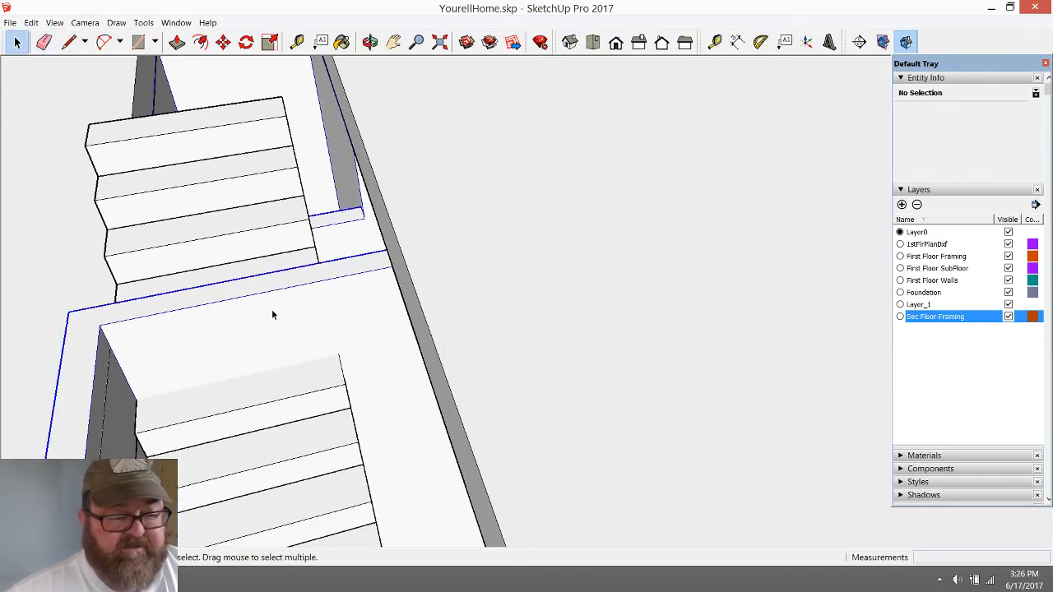
pyautogui.scroll(-3, 414, 350)
pyautogui.hotkey('alt', 'Tab')
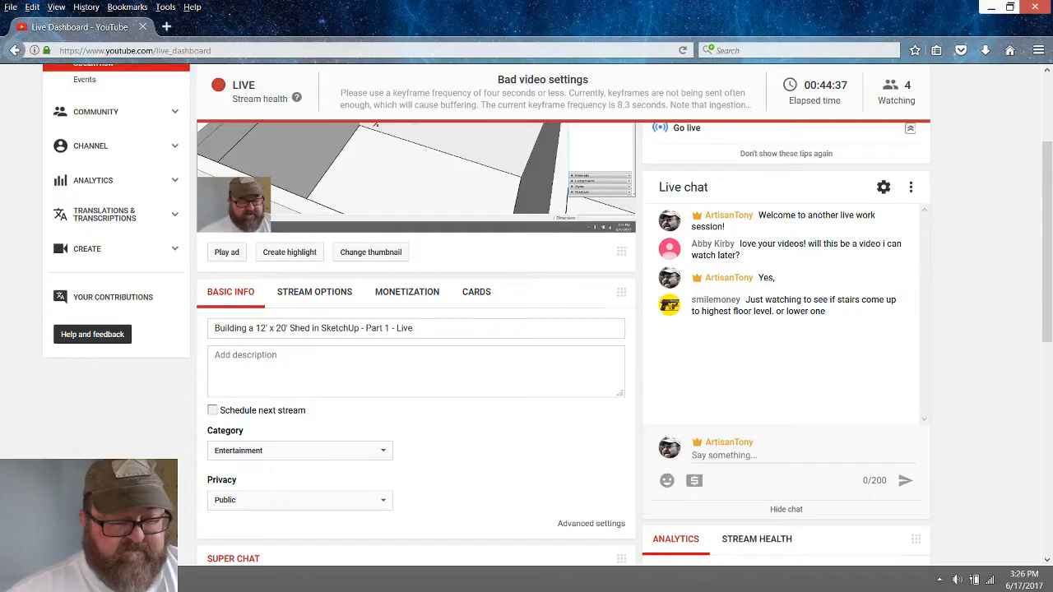
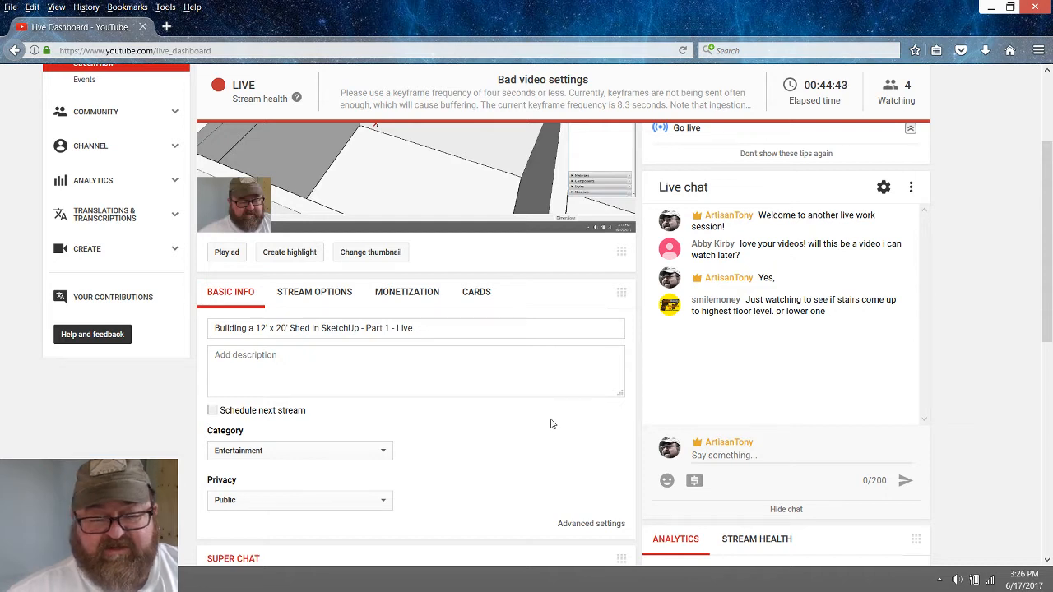
# Switch back to SketchUp and examine closely how the second flight's steps meet the framing slab
pyautogui.hotkey('alt', 'Tab')
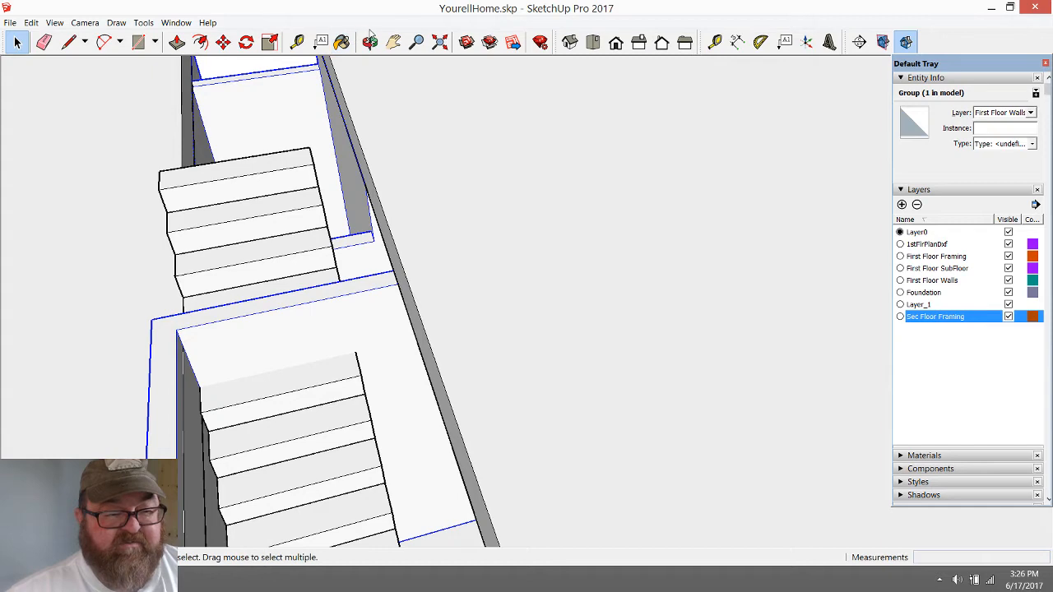
pyautogui.moveTo(395, 245); pyautogui.dragTo(595, 290, button='middle')
pyautogui.scroll(5, 386, 339)
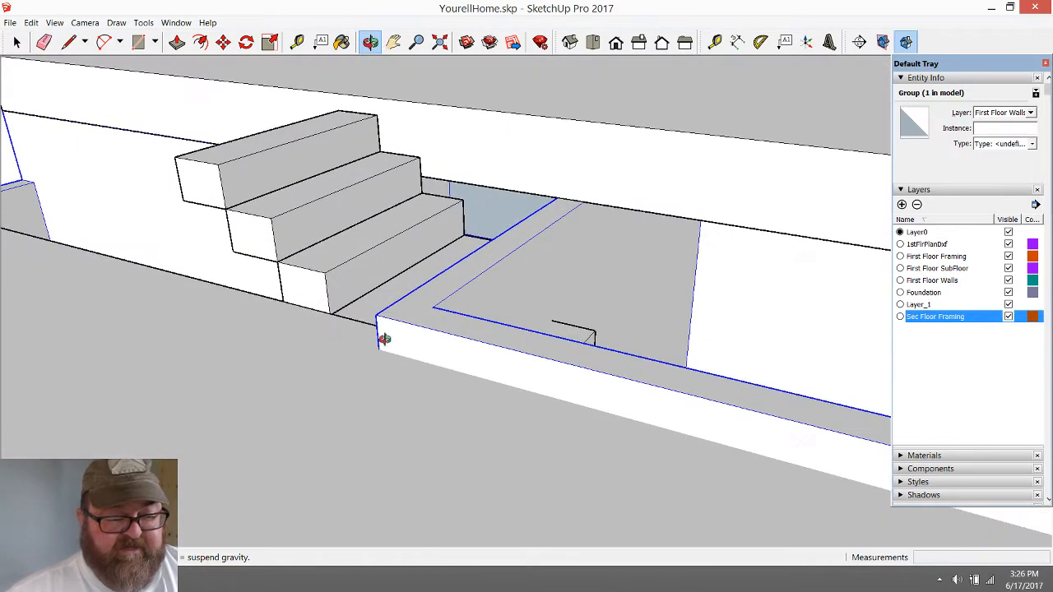
pyautogui.moveTo(400, 351); pyautogui.dragTo(495, 387, button='middle')
pyautogui.scroll(4, 298, 351)
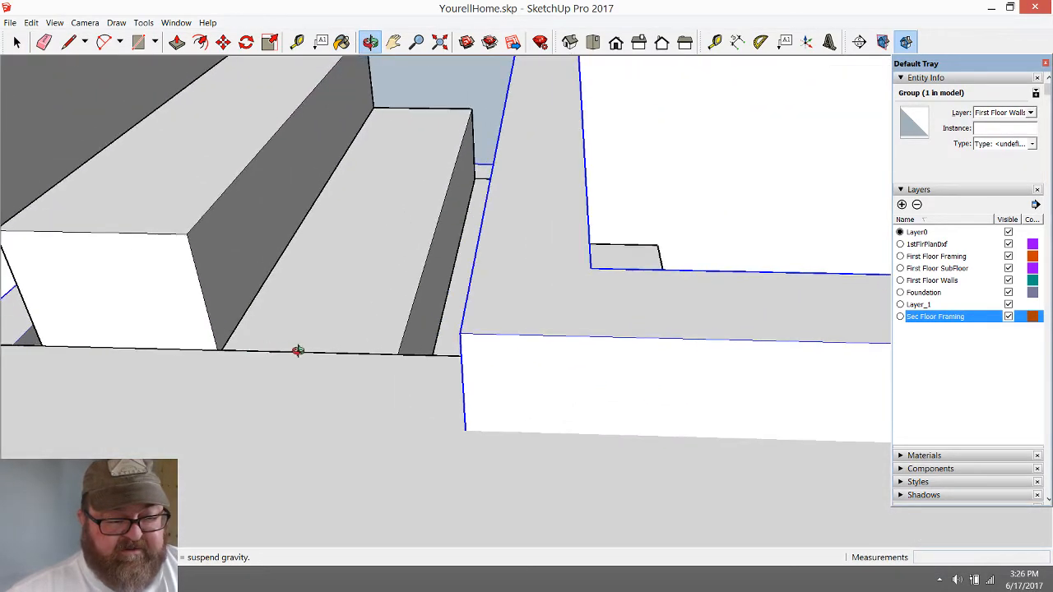
pyautogui.moveTo(411, 360); pyautogui.dragTo(146, 260, button='middle')
pyautogui.scroll(5, 755, 174)
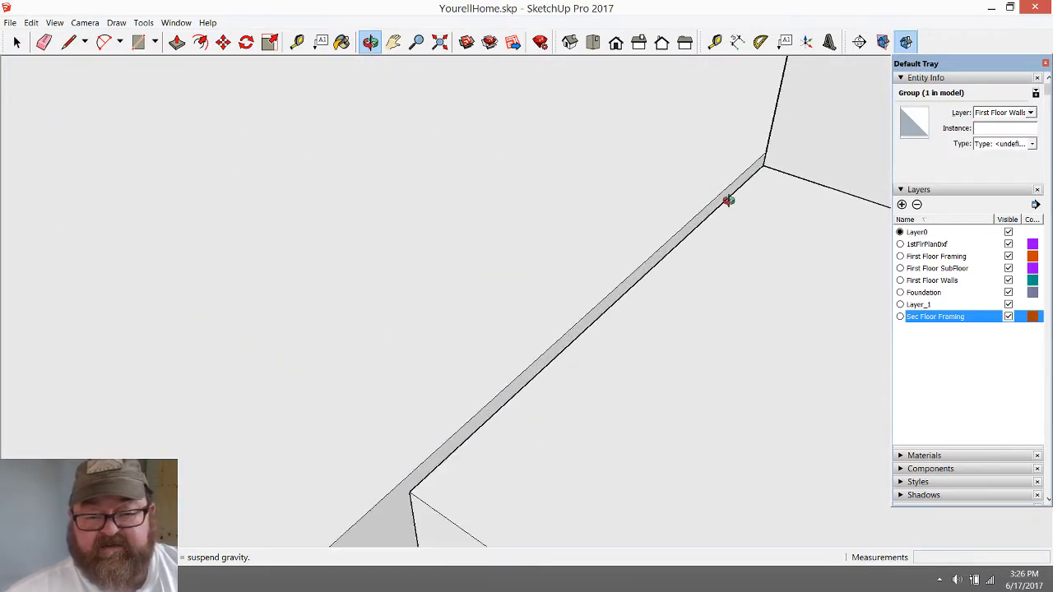
pyautogui.moveTo(726, 200); pyautogui.dragTo(638, 144, button='middle')
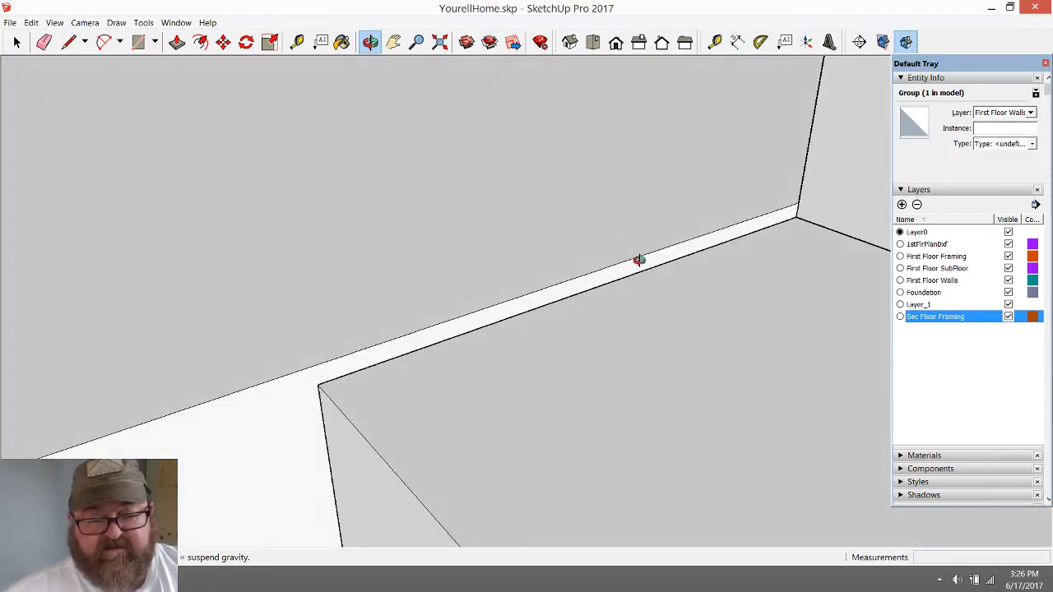
pyautogui.moveTo(389, 286); pyautogui.dragTo(733, 450, button='middle')
pyautogui.scroll(-8, 369, 360)
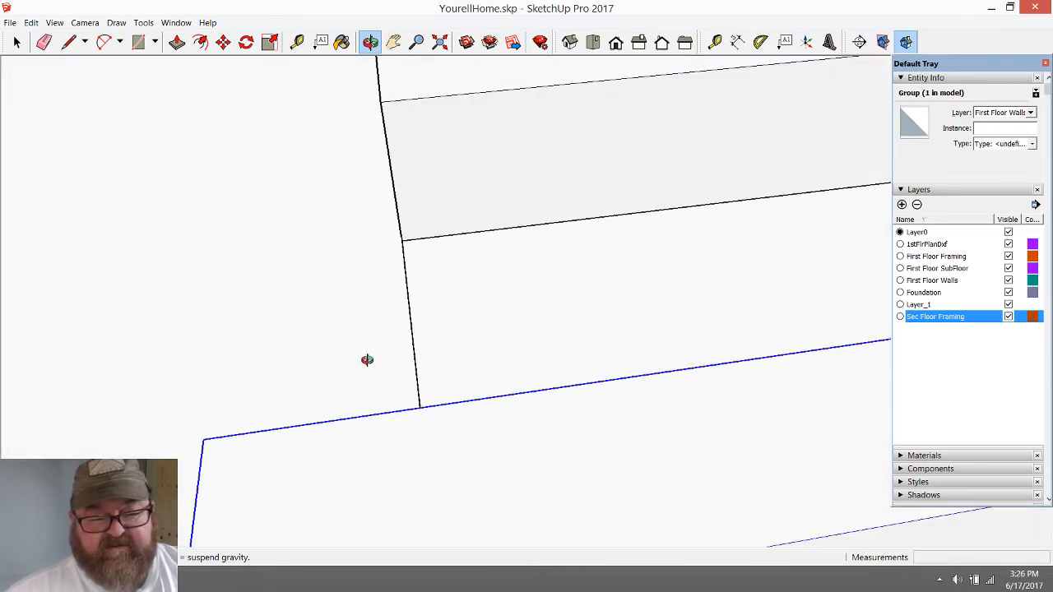
# Examine the whole stairwell from several angles, comparing the steps above the framing slab with the flight below it
pyautogui.moveTo(406, 384); pyautogui.dragTo(571, 273, button='middle')
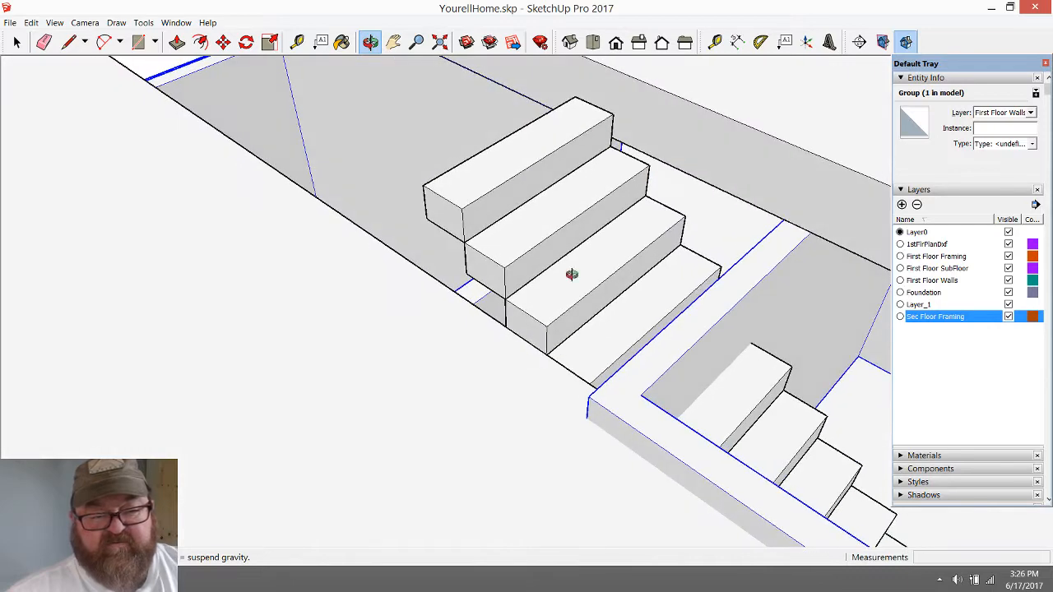
pyautogui.moveTo(418, 279); pyautogui.dragTo(376, 300)
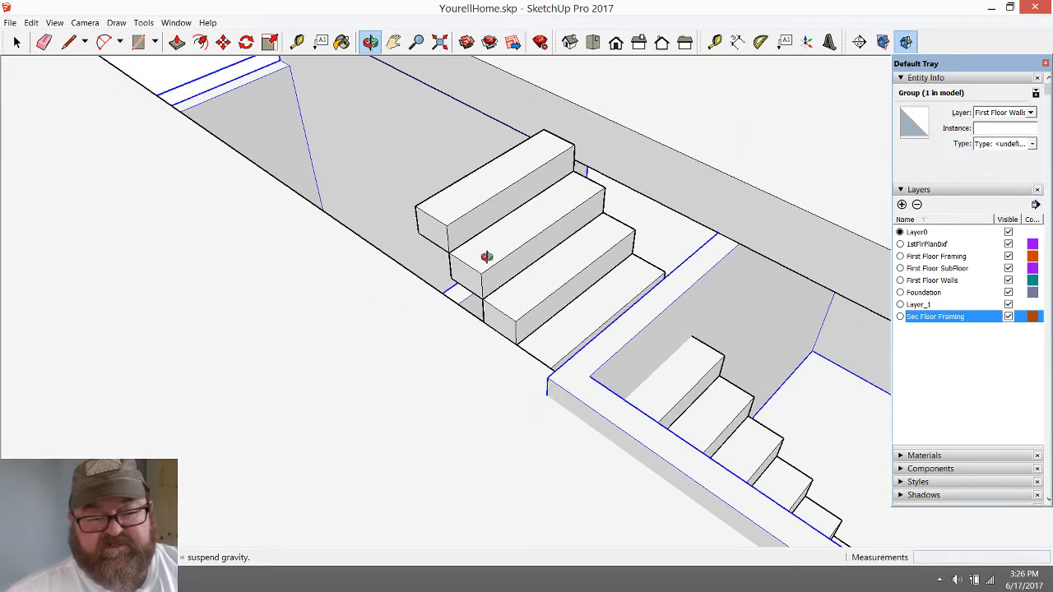
pyautogui.moveTo(486, 257); pyautogui.dragTo(658, 475)
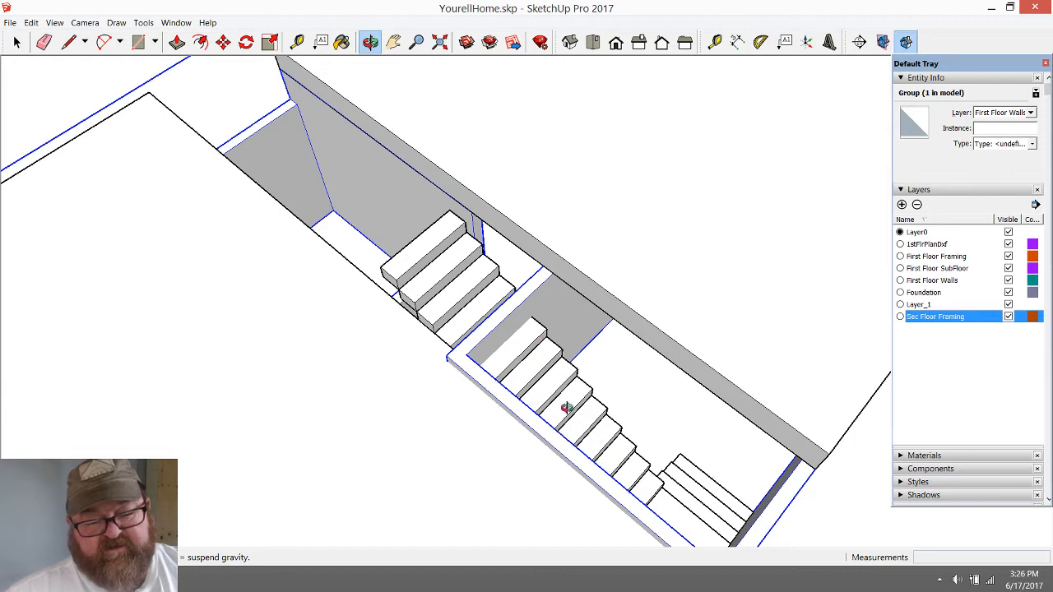
pyautogui.moveTo(586, 455); pyautogui.dragTo(406, 331)
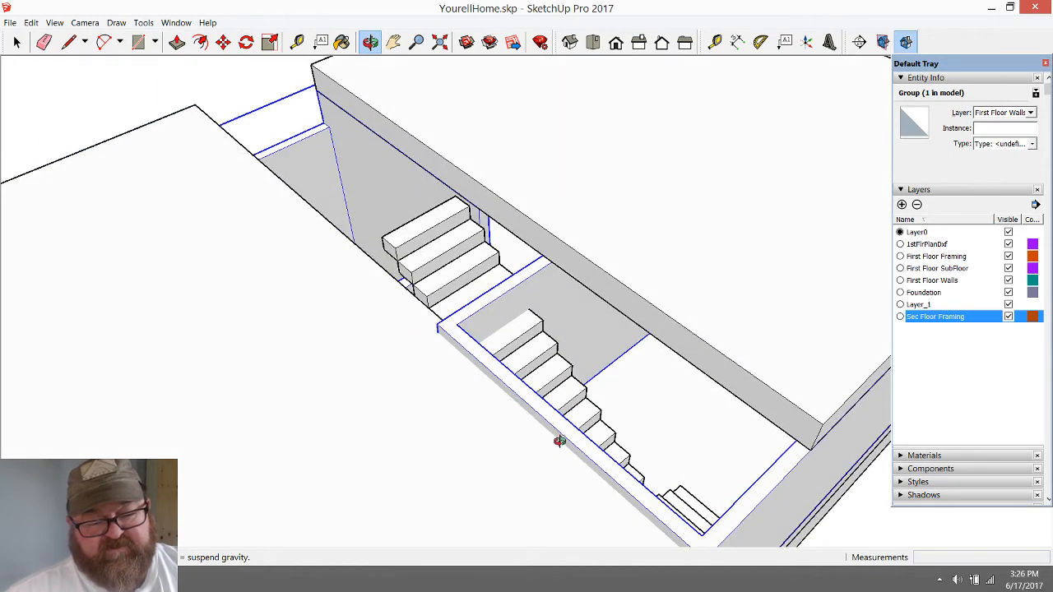
pyautogui.moveTo(568, 455); pyautogui.dragTo(319, 417)
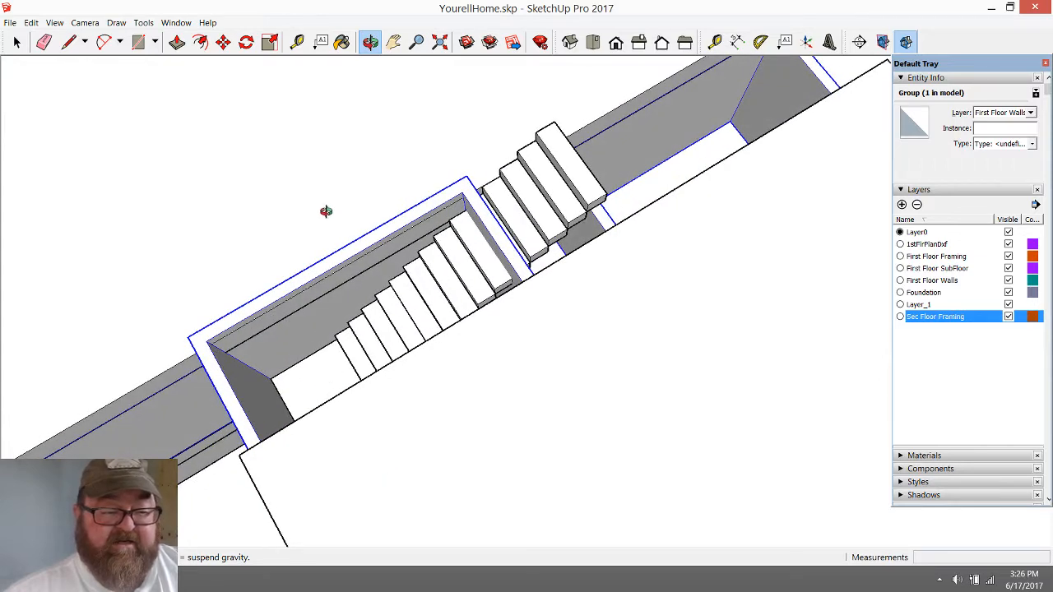
pyautogui.moveTo(325, 211); pyautogui.dragTo(474, 332)
pyautogui.moveTo(397, 352); pyautogui.dragTo(548, 411)
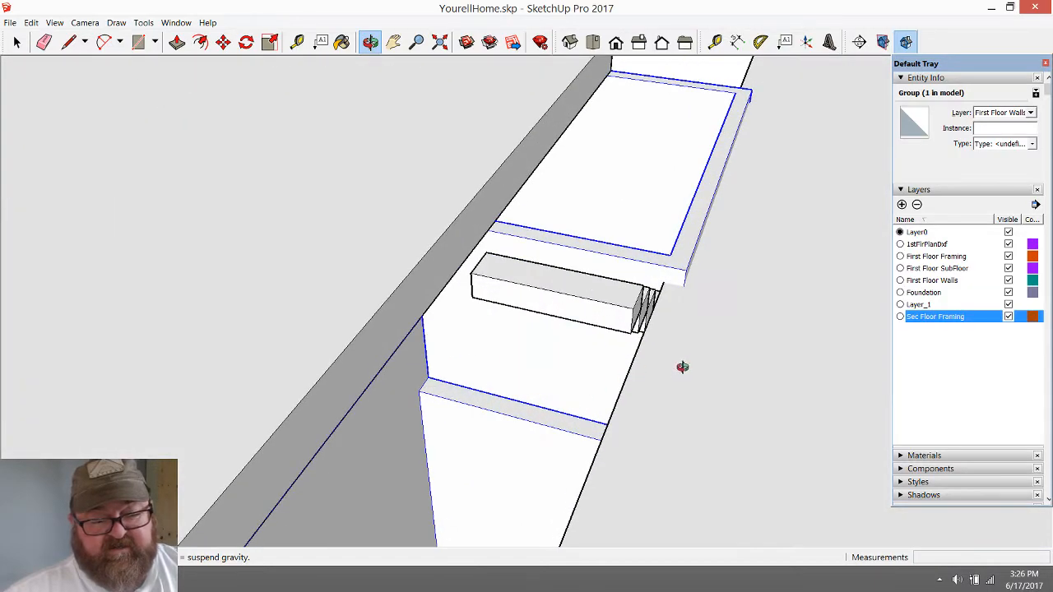
pyautogui.moveTo(683, 367); pyautogui.dragTo(379, 306)
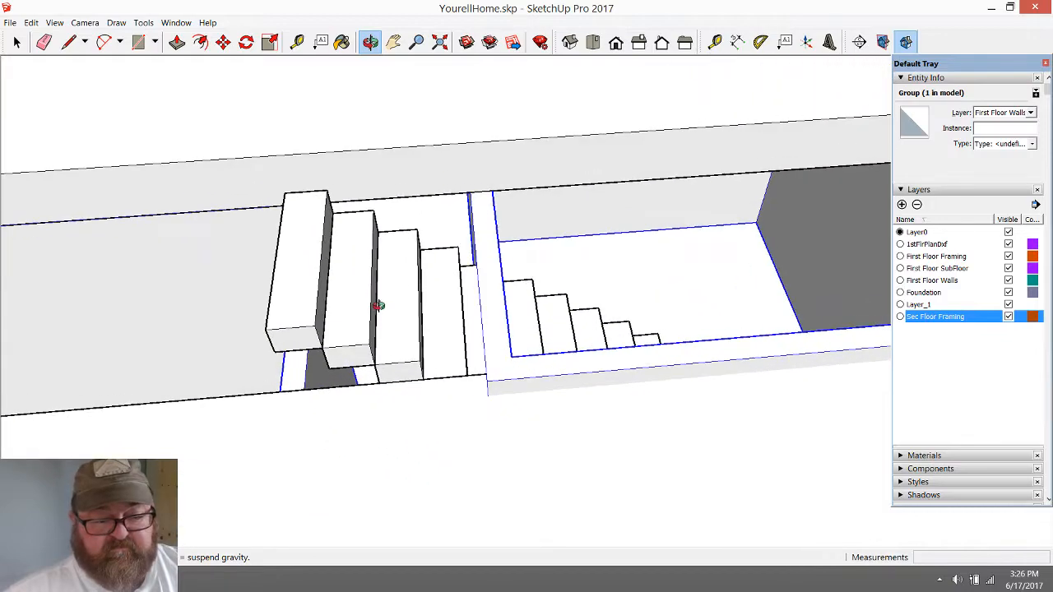
# Open the staircase group and move its top three steps 2' 10 1/2" along the red axis, away from the framing slab
pyautogui.scroll(2, 378, 306)
pyautogui.moveTo(500, 390); pyautogui.dragTo(418, 336)
pyautogui.scroll(5, 521, 356)
pyautogui.moveTo(568, 413); pyautogui.dragTo(635, 449)
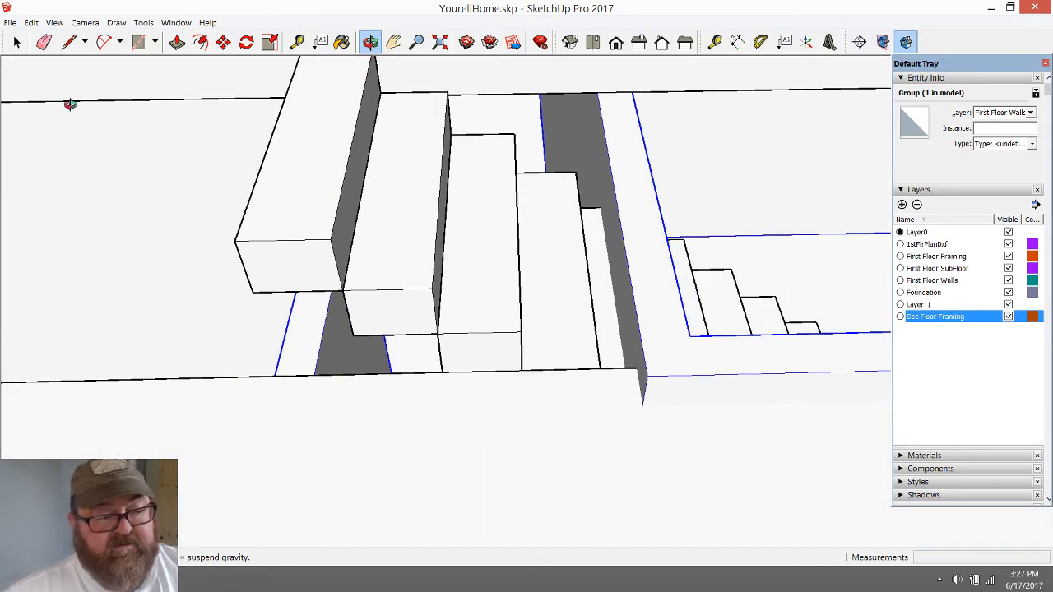
pyautogui.click(16, 41)
pyautogui.click(404, 253)
pyautogui.doubleClick(404, 252)
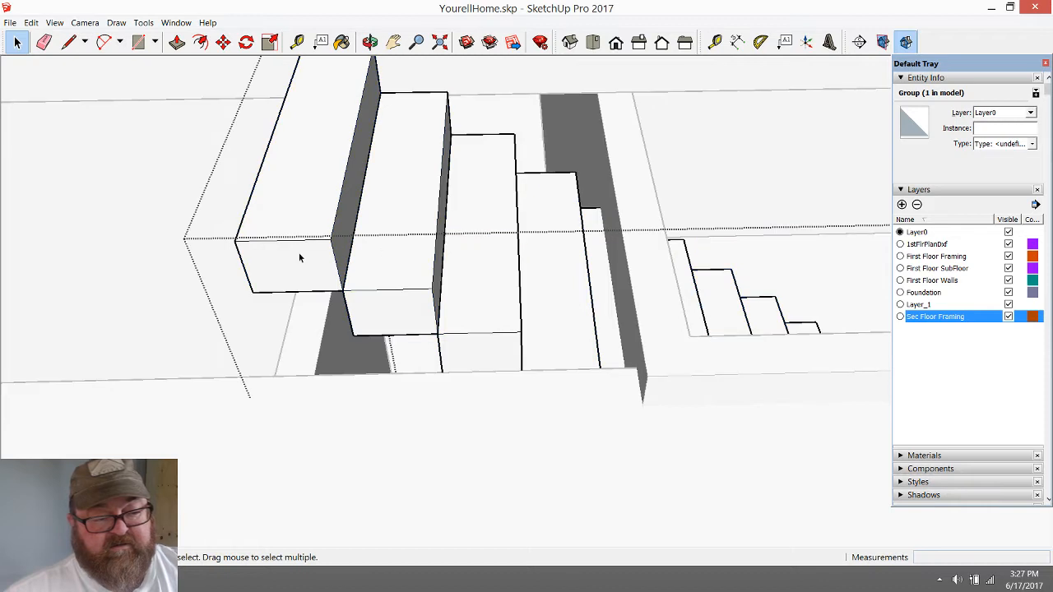
pyautogui.click(365, 296)
pyautogui.keyDown('ctrl'); pyautogui.click(395, 306); pyautogui.keyUp('ctrl')
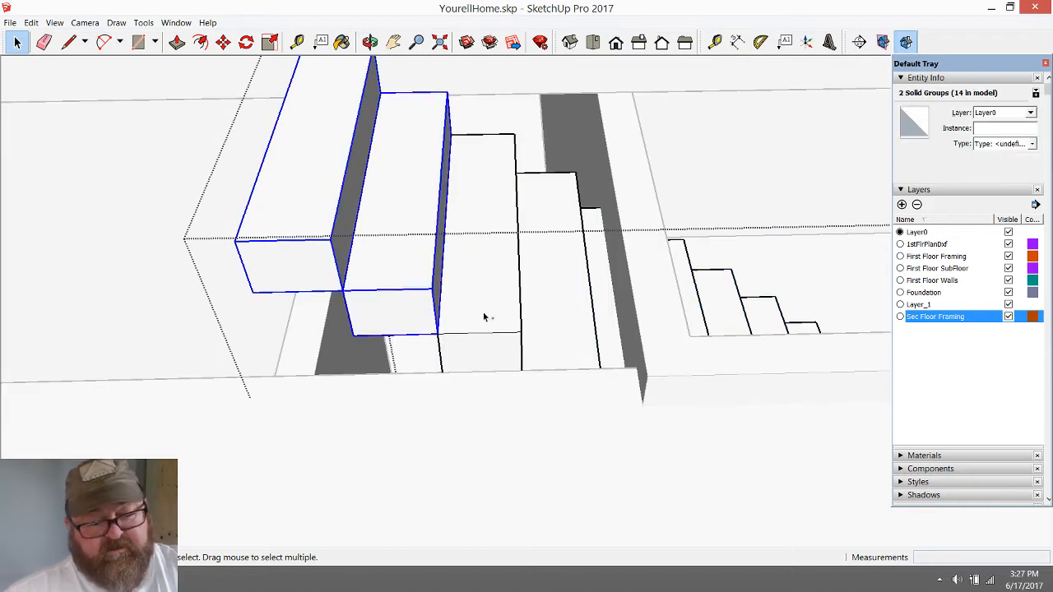
pyautogui.click(222, 42)
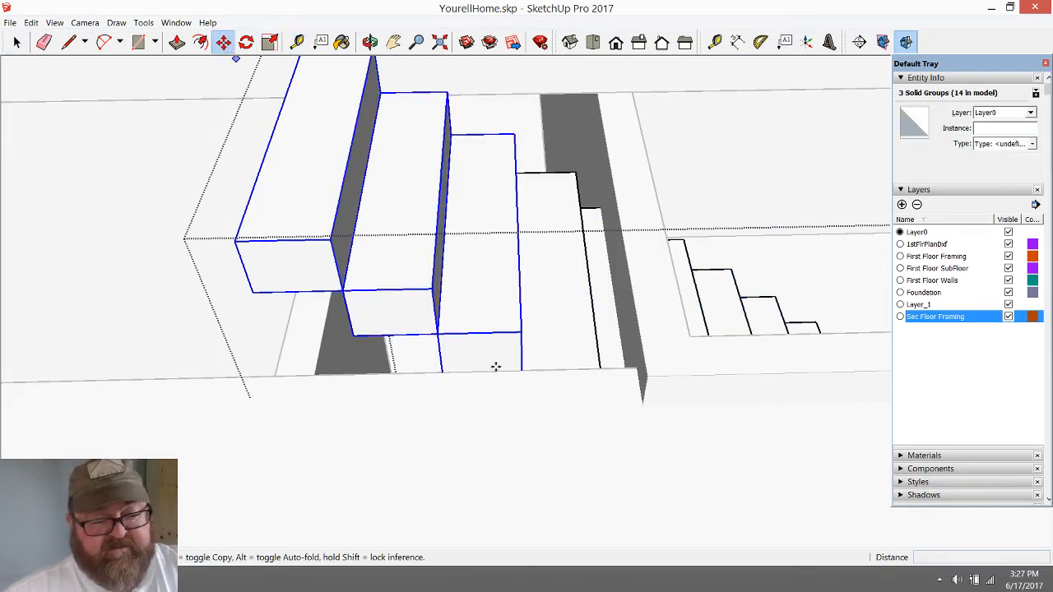
pyautogui.click(518, 329)
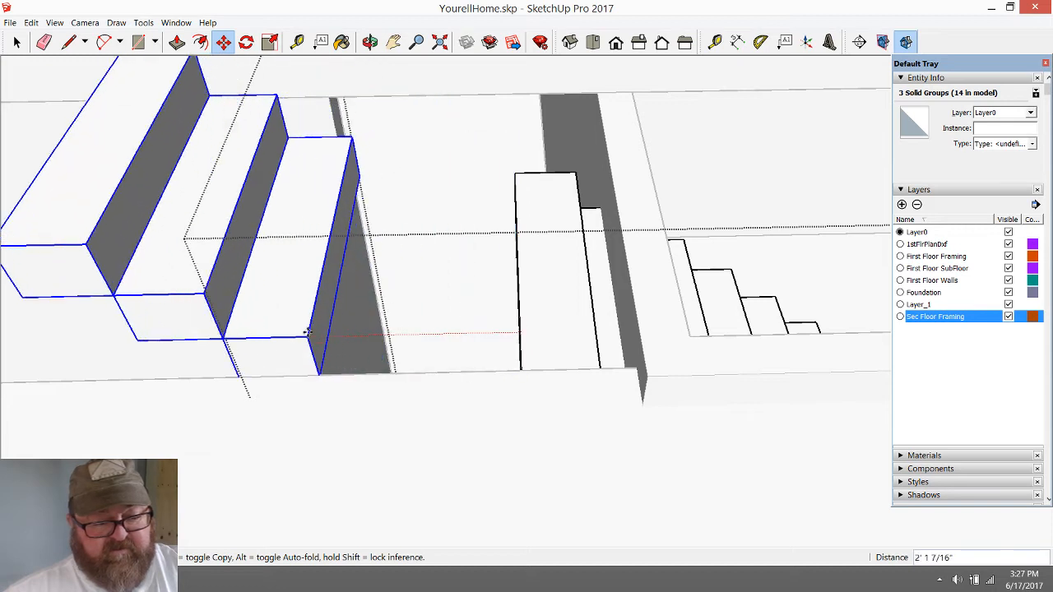
pyautogui.click(232, 341)
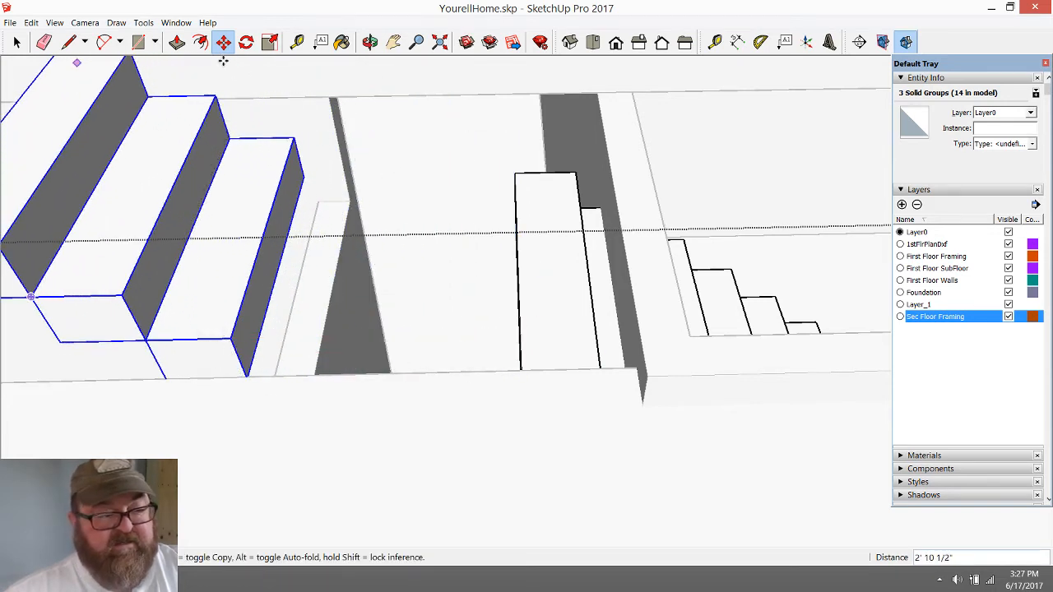
# Try to measure from the remaining step's lower corner across the gap to the three moved steps
pyautogui.click(371, 42)
pyautogui.moveTo(437, 211); pyautogui.dragTo(513, 208)
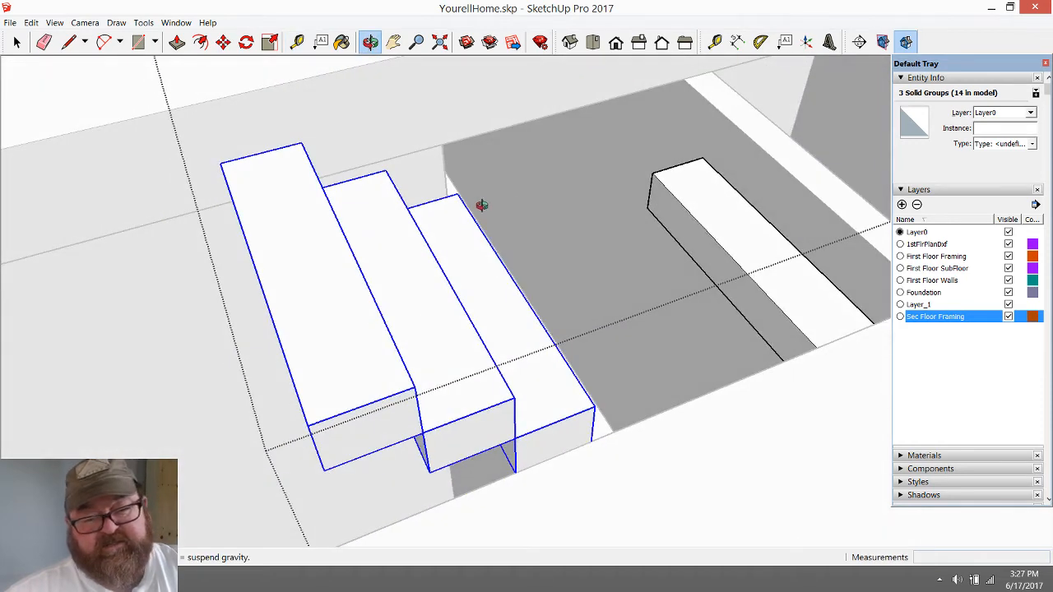
pyautogui.click(18, 42)
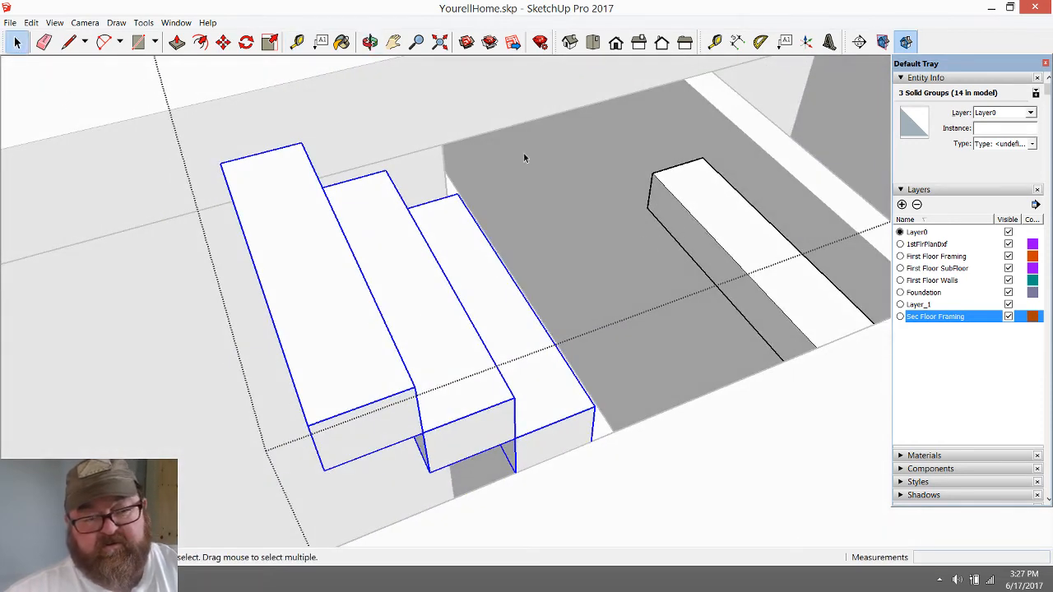
pyautogui.click(370, 43)
pyautogui.moveTo(404, 174); pyautogui.dragTo(395, 247)
pyautogui.click(297, 42)
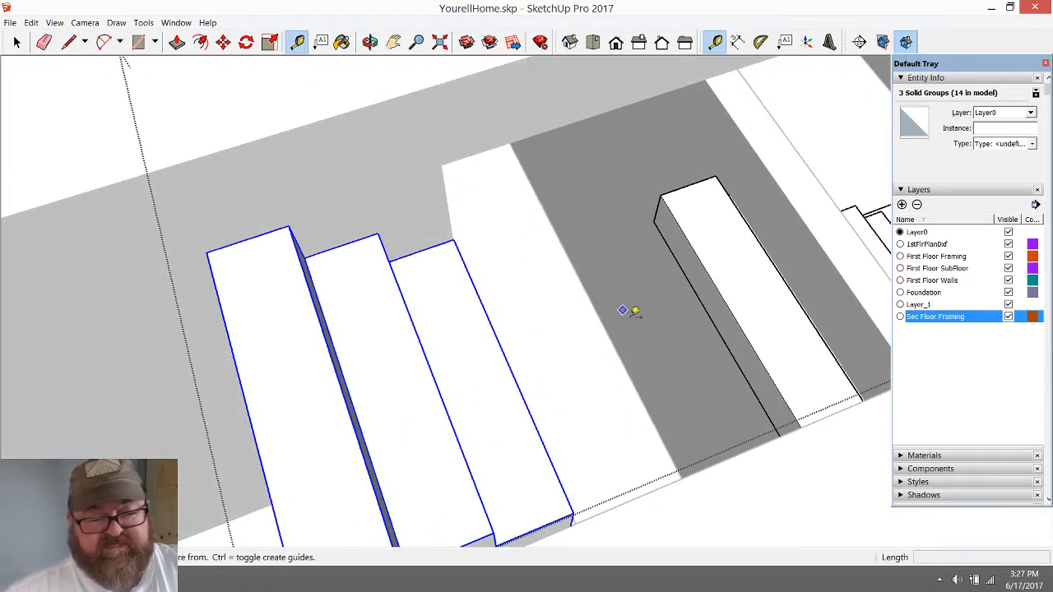
pyautogui.click(654, 220)
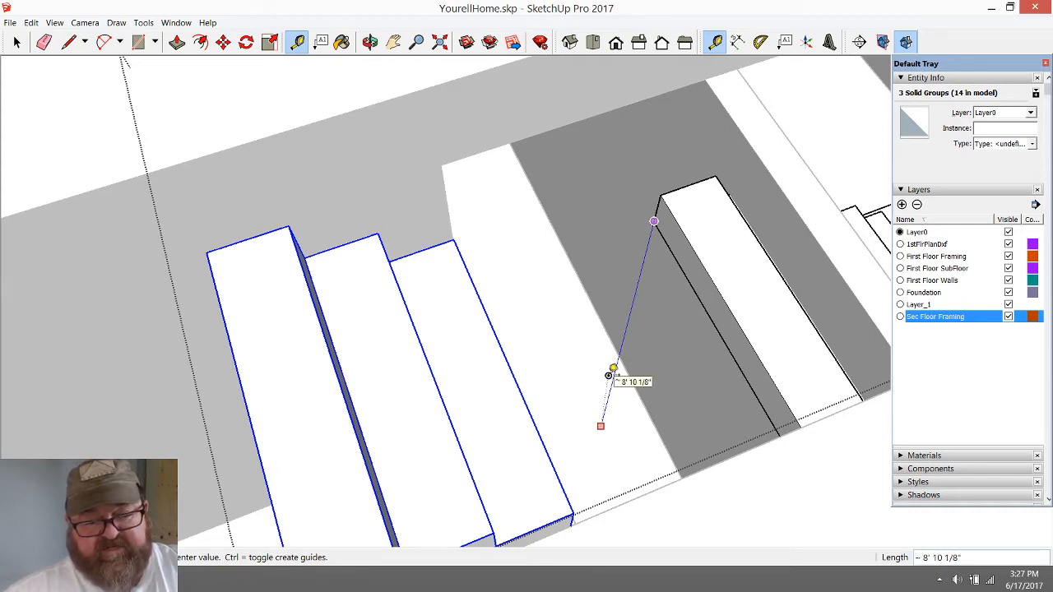
pyautogui.click(369, 41)
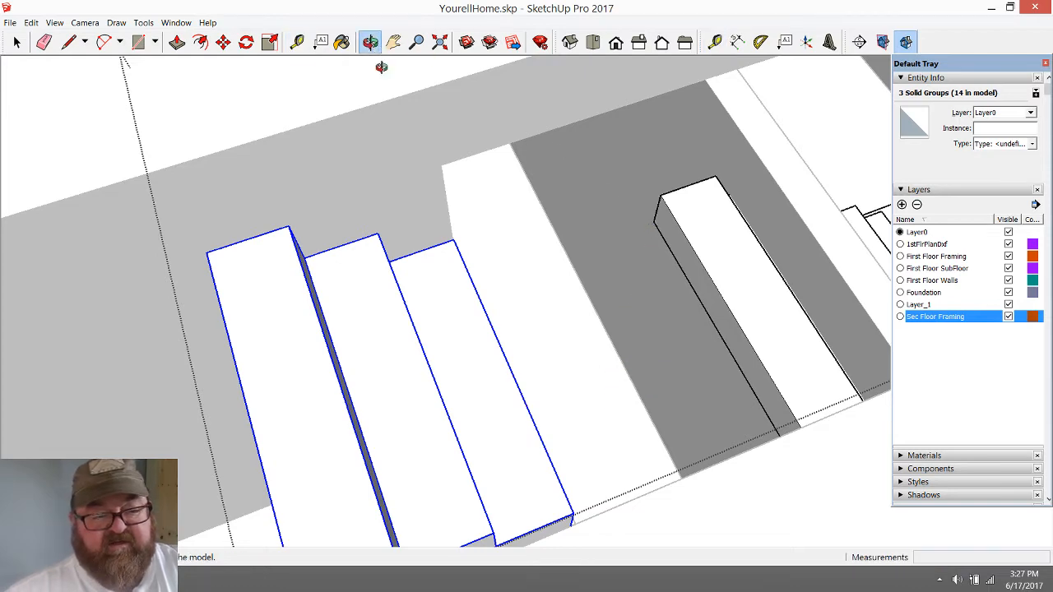
# Open the remaining step's group and push/pull its end face 2' 10 1/2" toward the moved steps to form a landing
pyautogui.moveTo(376, 66); pyautogui.dragTo(570, 216)
pyautogui.moveTo(454, 222); pyautogui.dragTo(418, 303)
pyautogui.moveTo(502, 307); pyautogui.dragTo(529, 242)
pyautogui.click(17, 43)
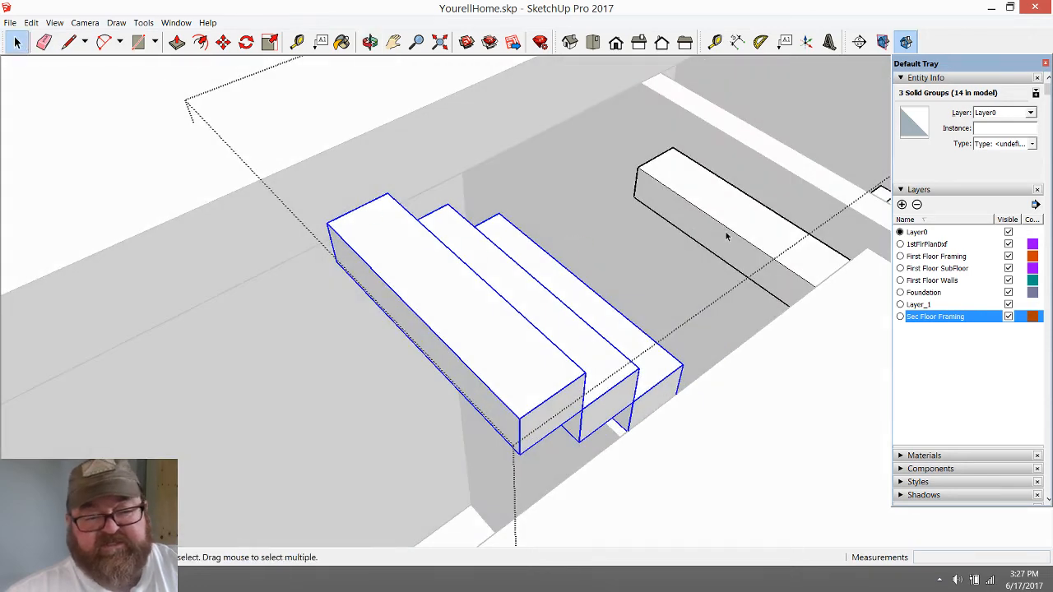
pyautogui.click(725, 236)
pyautogui.doubleClick(725, 236)
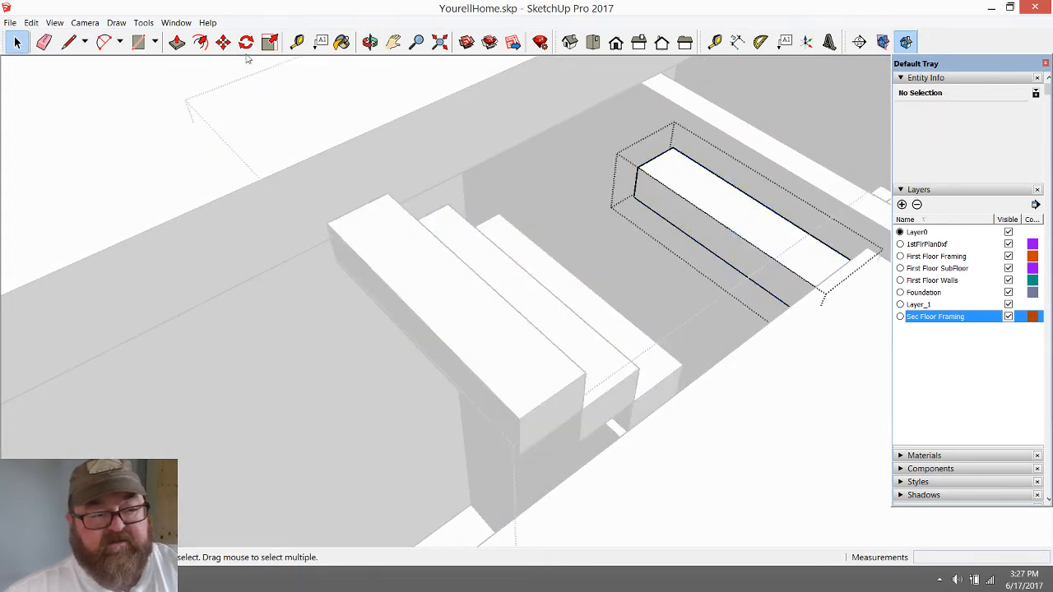
pyautogui.click(177, 41)
pyautogui.click(646, 195)
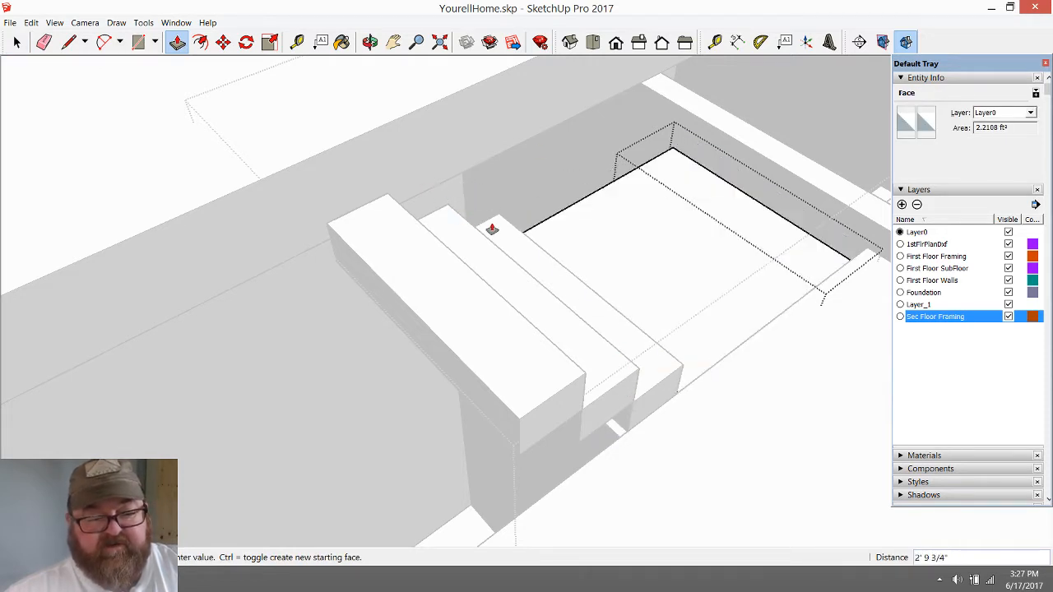
pyautogui.click(513, 231)
# Extend the landing's end face a further 3" beneath the lowest of the three moved steps
pyautogui.click(370, 42)
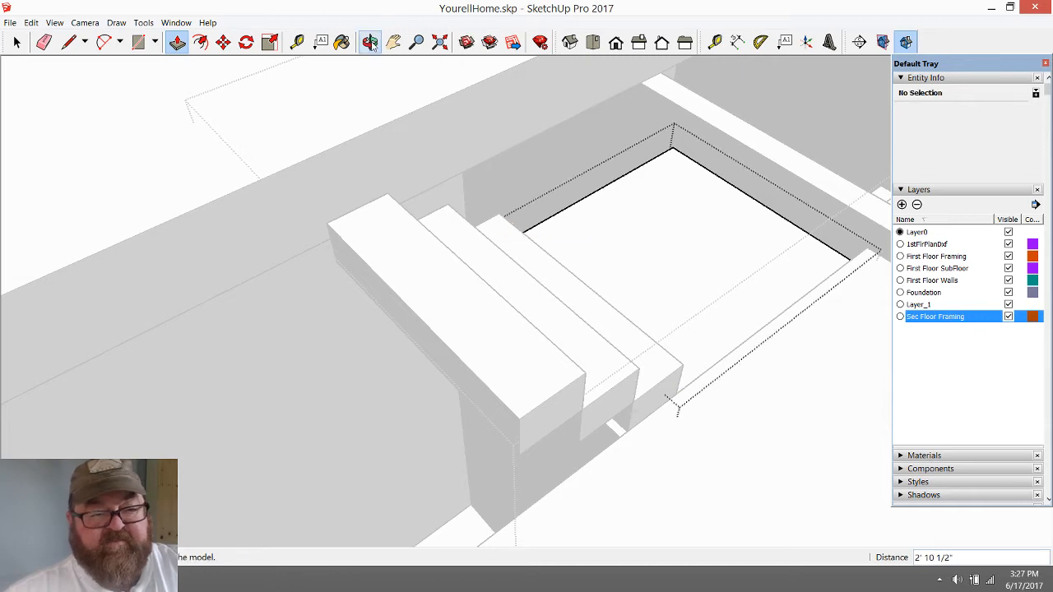
pyautogui.moveTo(716, 332); pyautogui.dragTo(507, 184)
pyautogui.scroll(3, 494, 201)
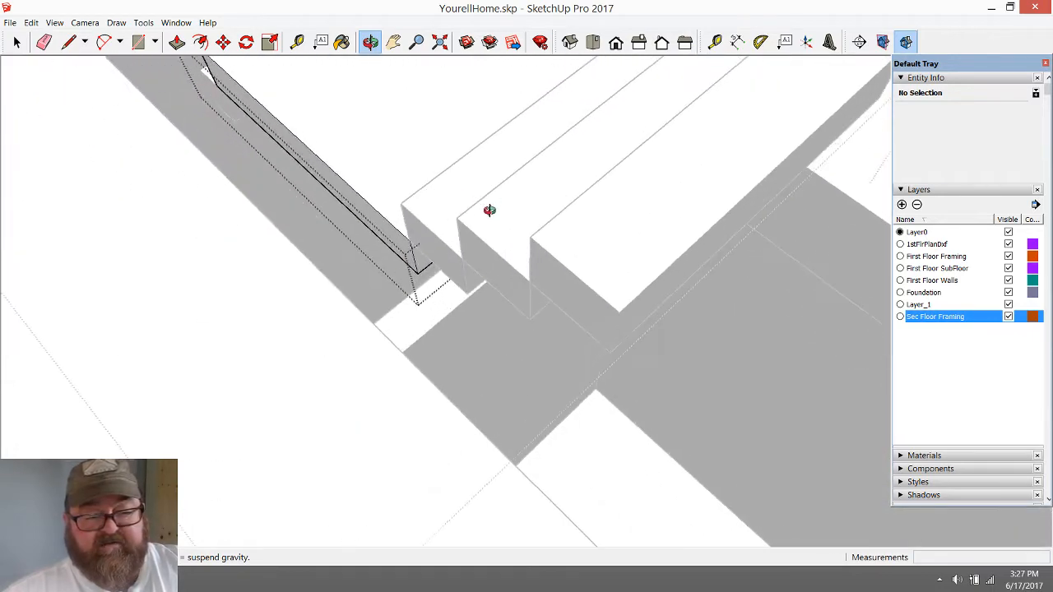
pyautogui.click(176, 42)
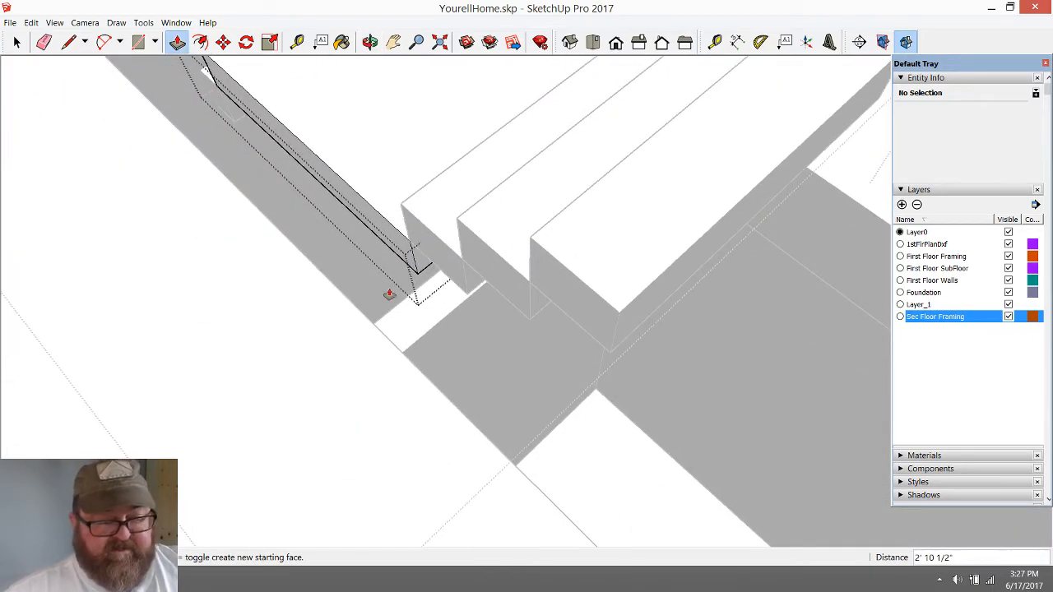
pyautogui.click(434, 337)
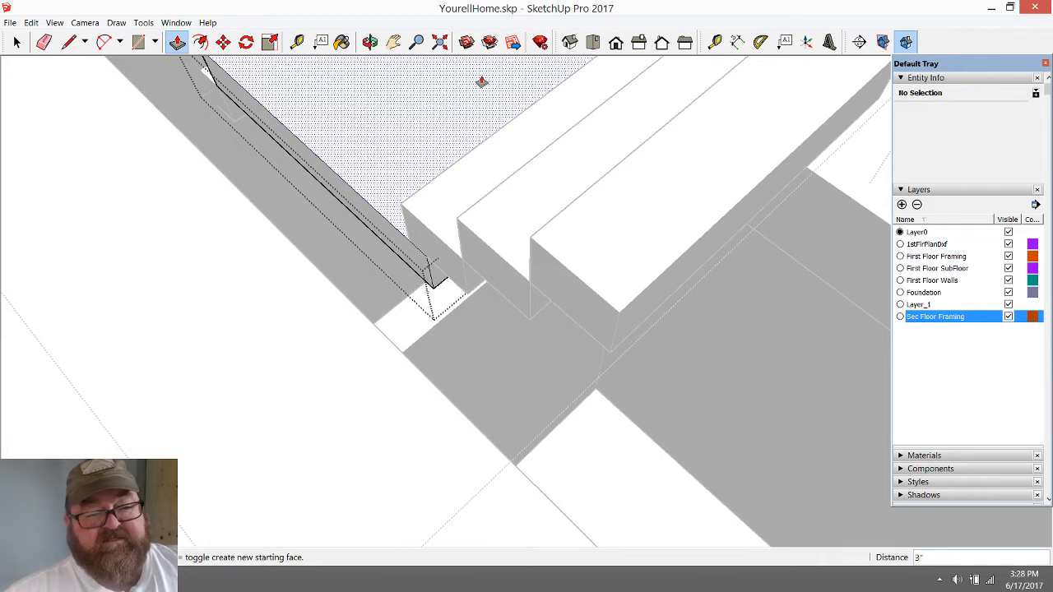
# Examine the extended landing between the two runs of stairs, and leave the landing and staircase groups
pyautogui.press('o')
pyautogui.moveTo(402, 83); pyautogui.dragTo(692, 360)
pyautogui.scroll(-1, 738, 449)
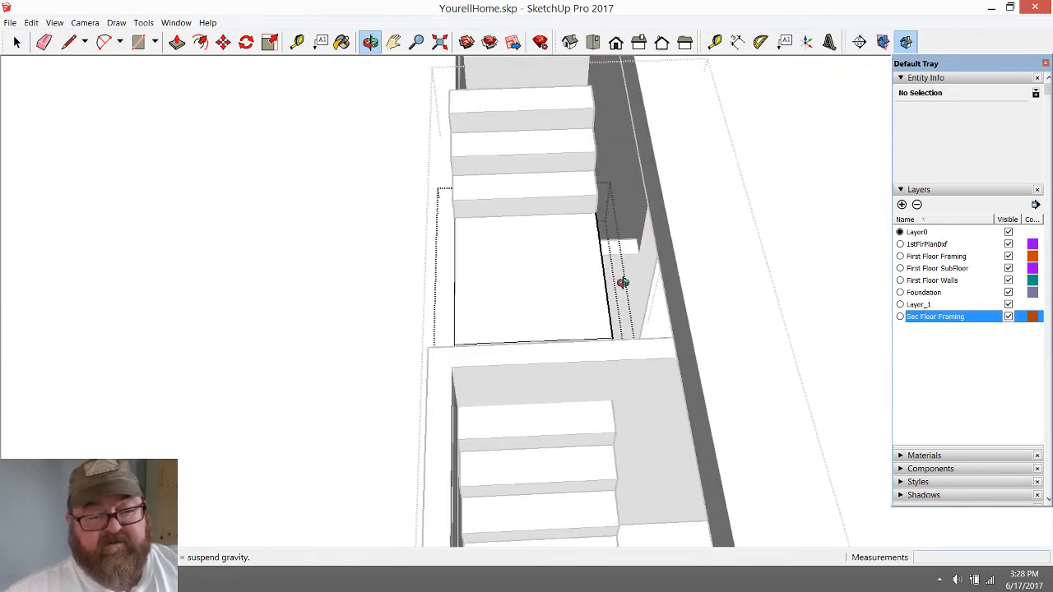
pyautogui.scroll(2, 604, 264)
pyautogui.moveTo(539, 327); pyautogui.dragTo(547, 495)
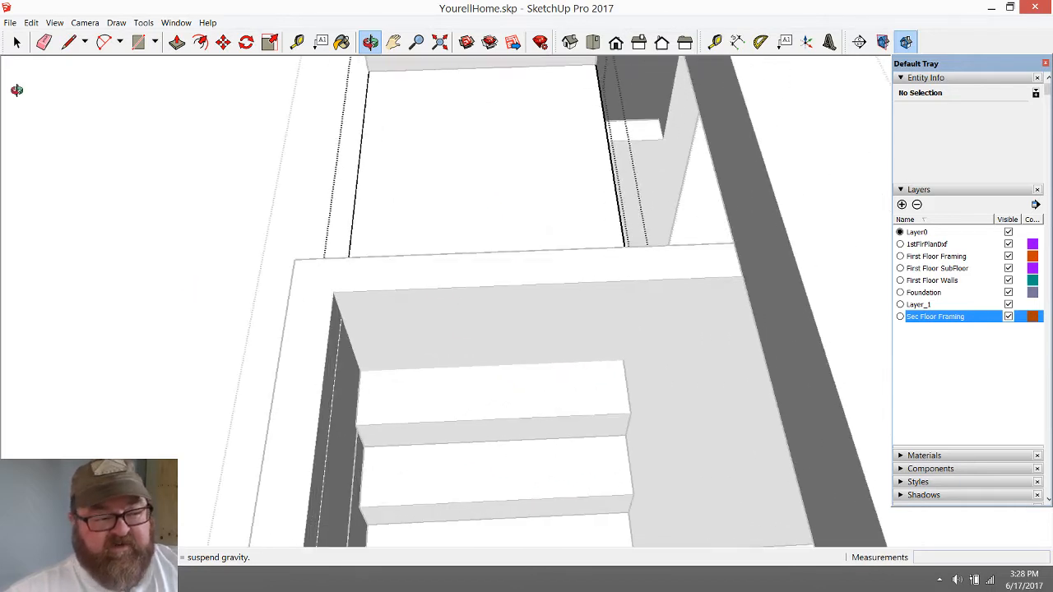
pyautogui.click(17, 41)
pyautogui.scroll(-5, 459, 423)
pyautogui.scroll(-3, 462, 425)
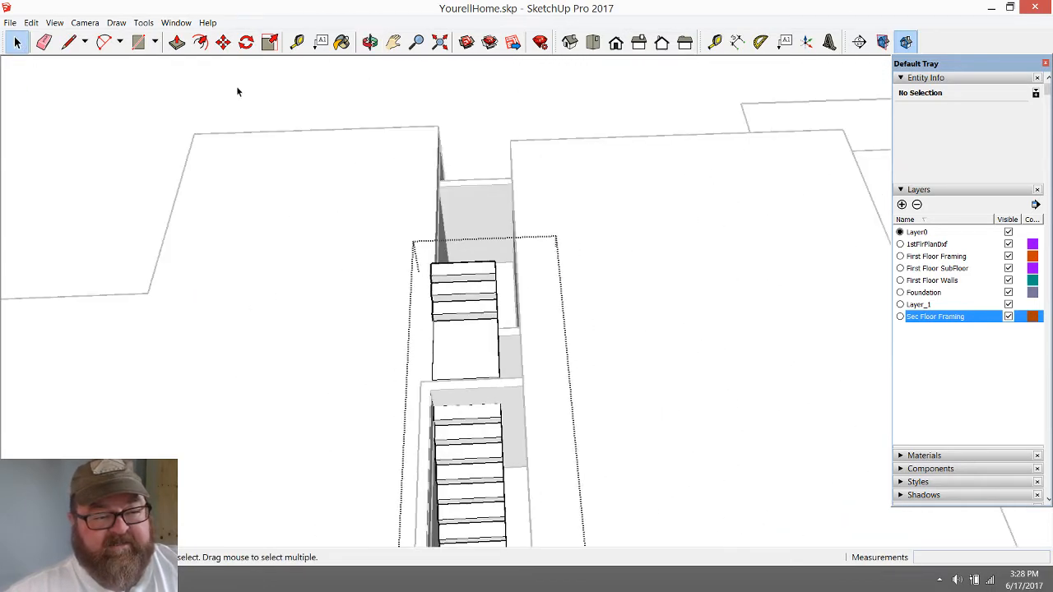
pyautogui.scroll(4, 485, 411)
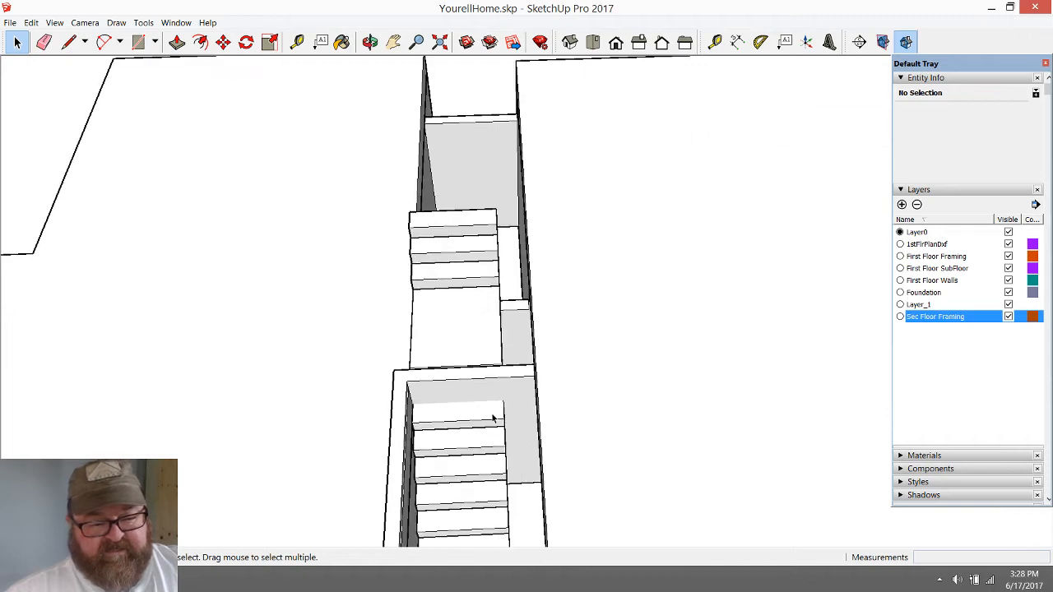
# Draw a line across the top of the cross wall at the stairwell's inner corner
pyautogui.click(482, 390)
pyautogui.press('Escape')
pyautogui.scroll(3, 479, 485)
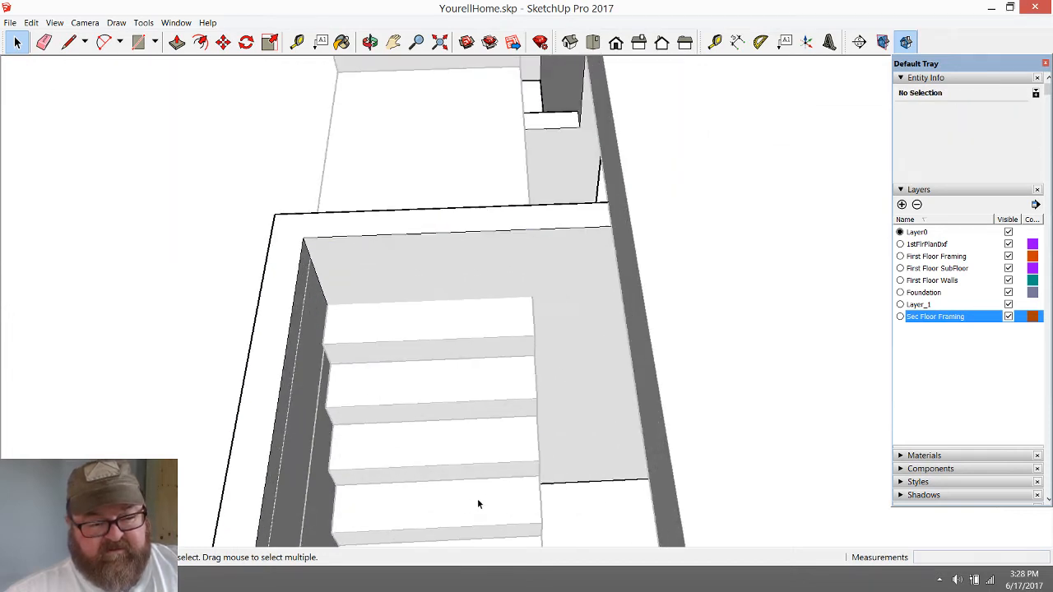
pyautogui.click(66, 43)
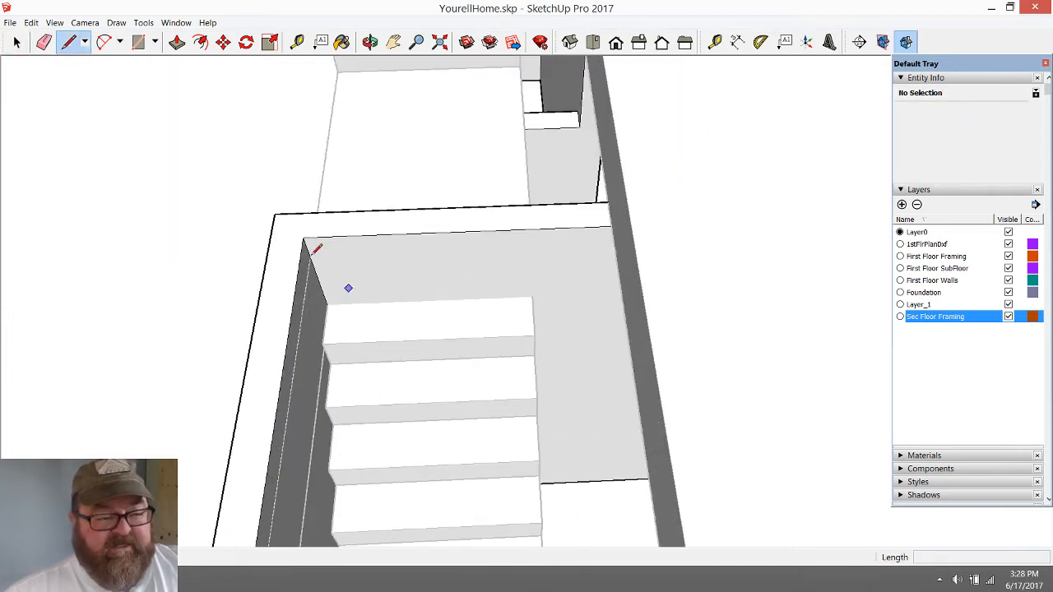
pyautogui.click(303, 237)
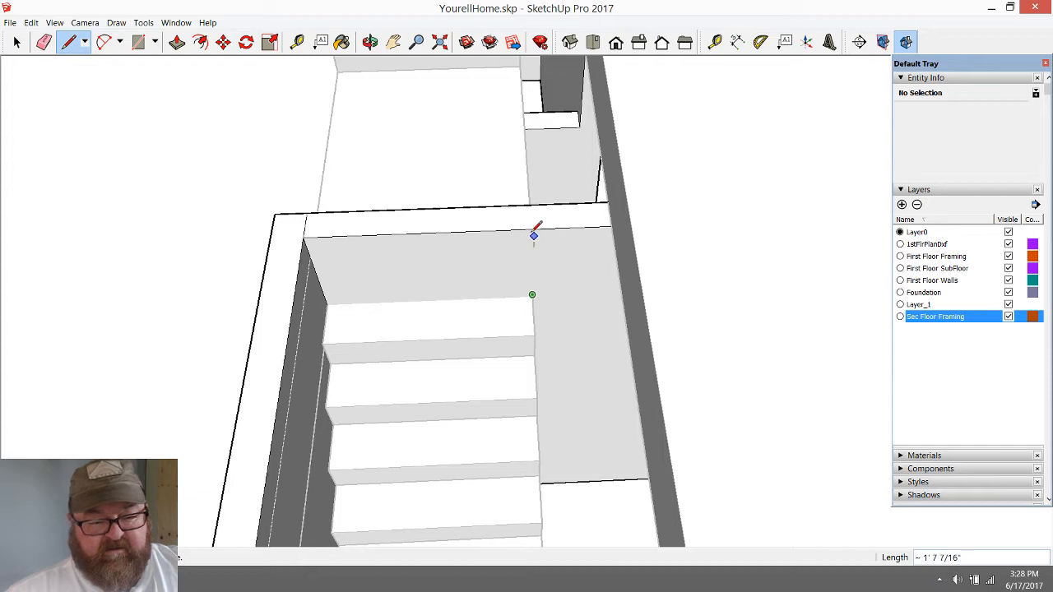
# Place a guide 42" from the stairwell's side wall edge across the cross wall, in line with the stairs' open side
pyautogui.scroll(2, 451, 333)
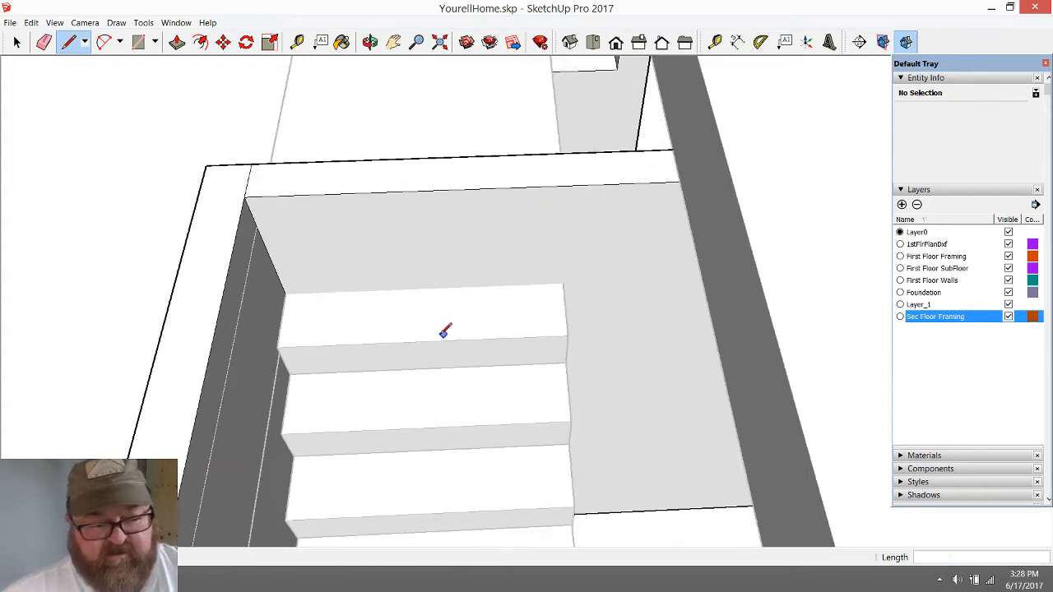
pyautogui.click(297, 42)
pyautogui.click(270, 255)
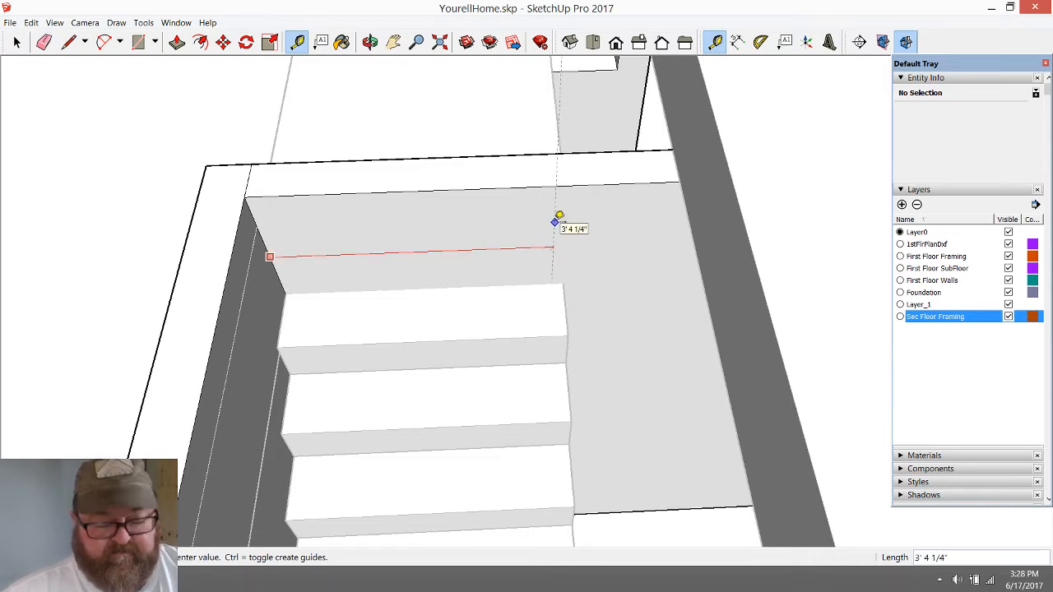
pyautogui.press('Return')
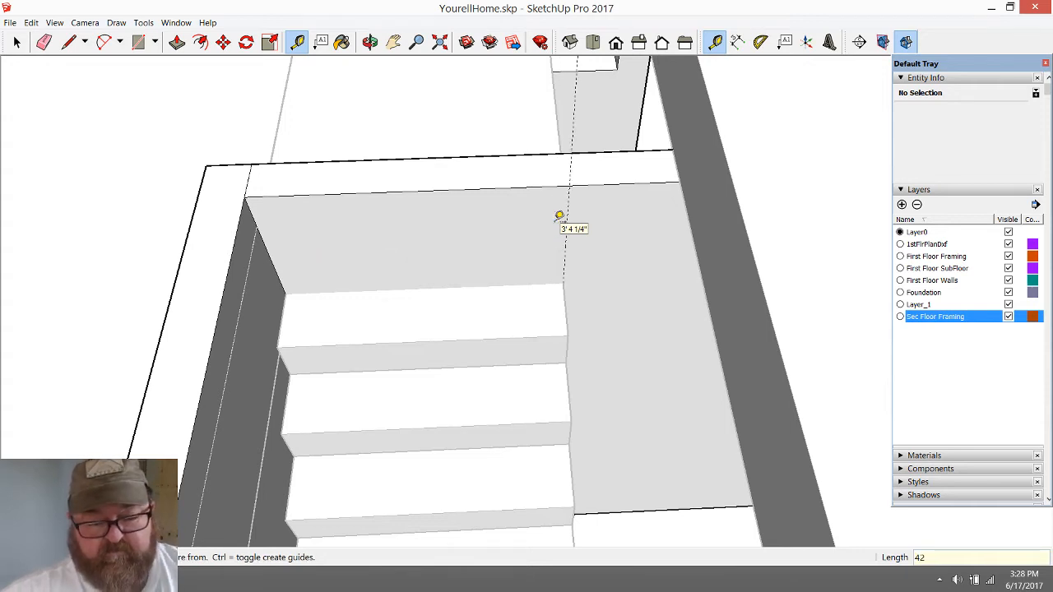
# Draw a second line across the cross wall's top along the guide, and erase the guide
pyautogui.click(69, 43)
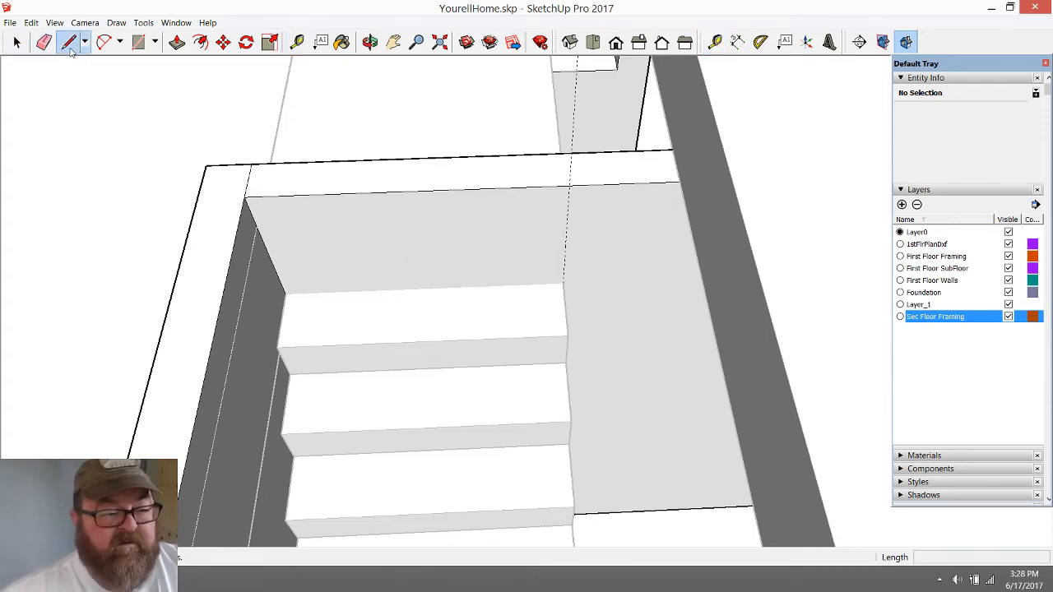
pyautogui.click(570, 186)
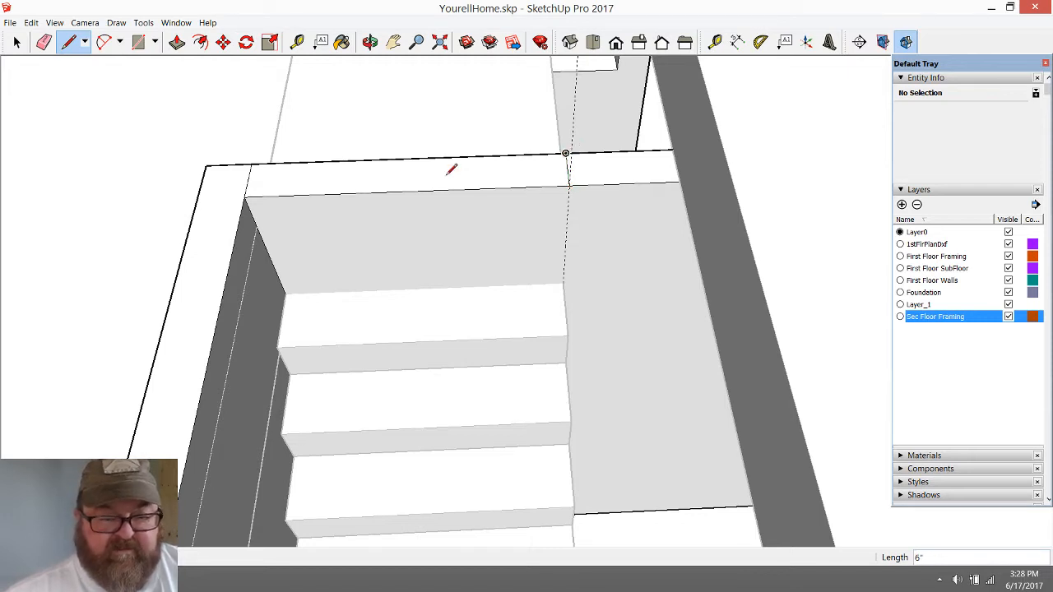
pyautogui.click(46, 46)
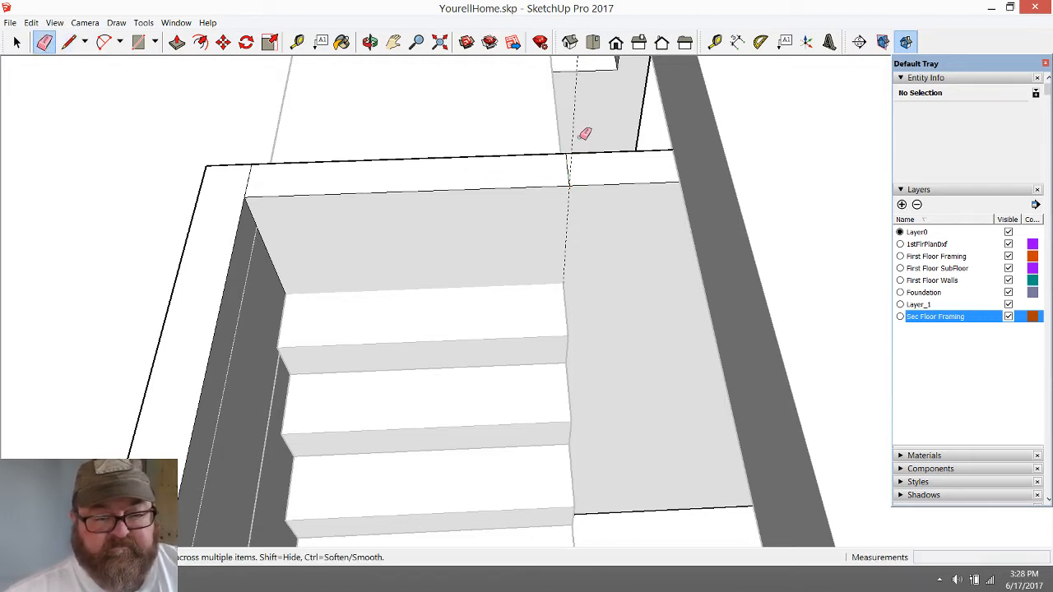
pyautogui.scroll(-2, 404, 148)
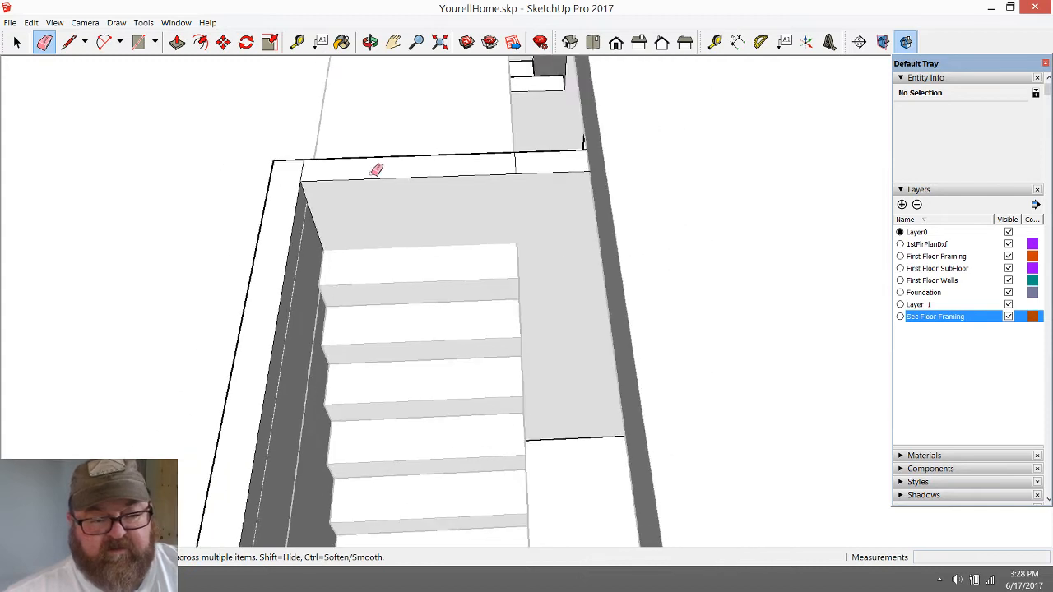
# Push the wall-top section between the two lines down below the stairs to open the wall for the flight
pyautogui.click(177, 42)
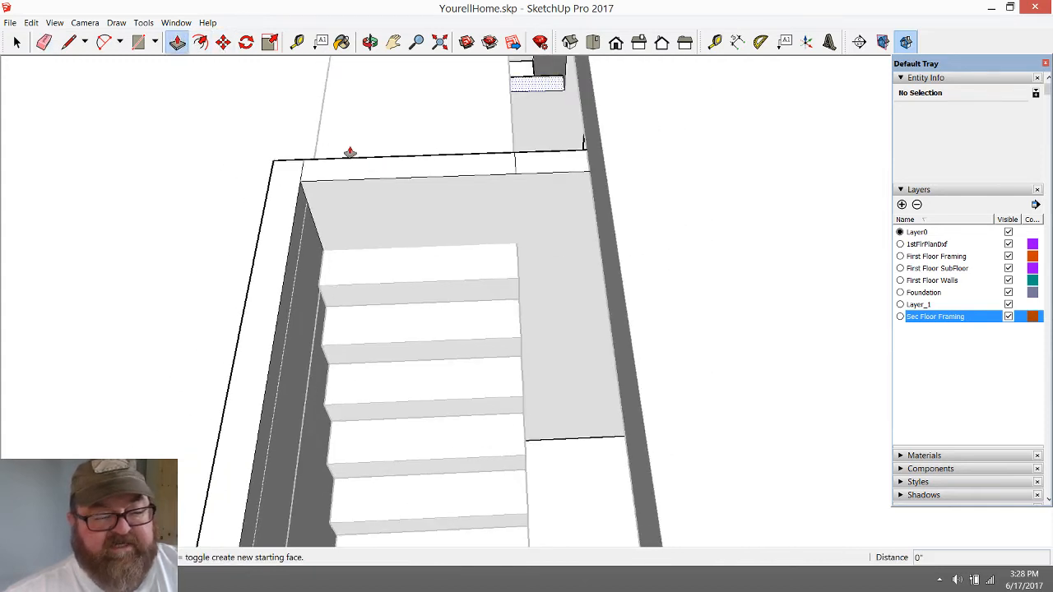
pyautogui.click(461, 167)
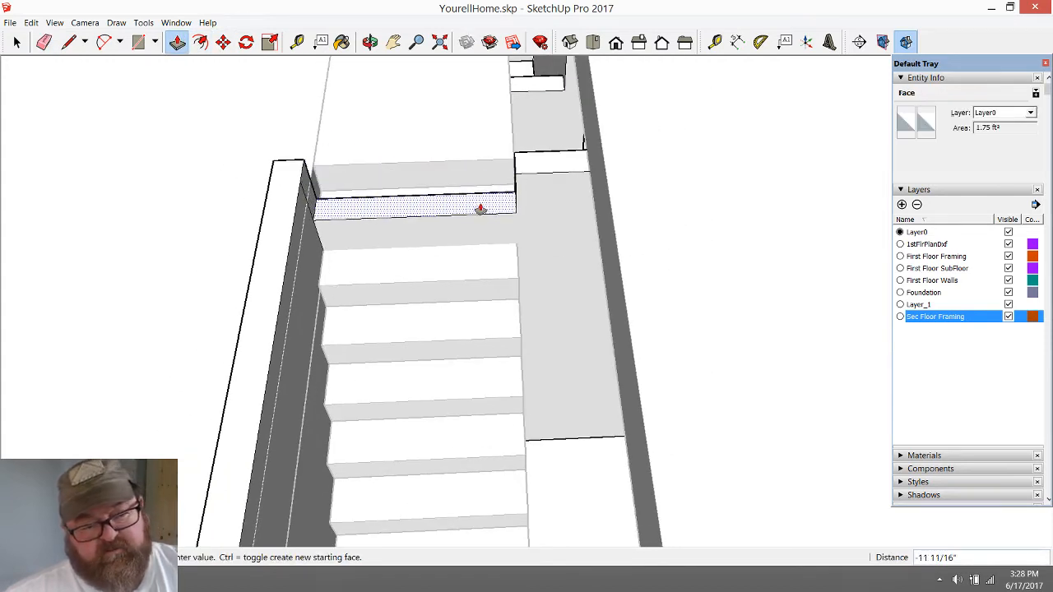
pyautogui.click(538, 330)
# Inspect the opened wall and the stairs, and hide the Sec Floor Framing layer
pyautogui.click(370, 42)
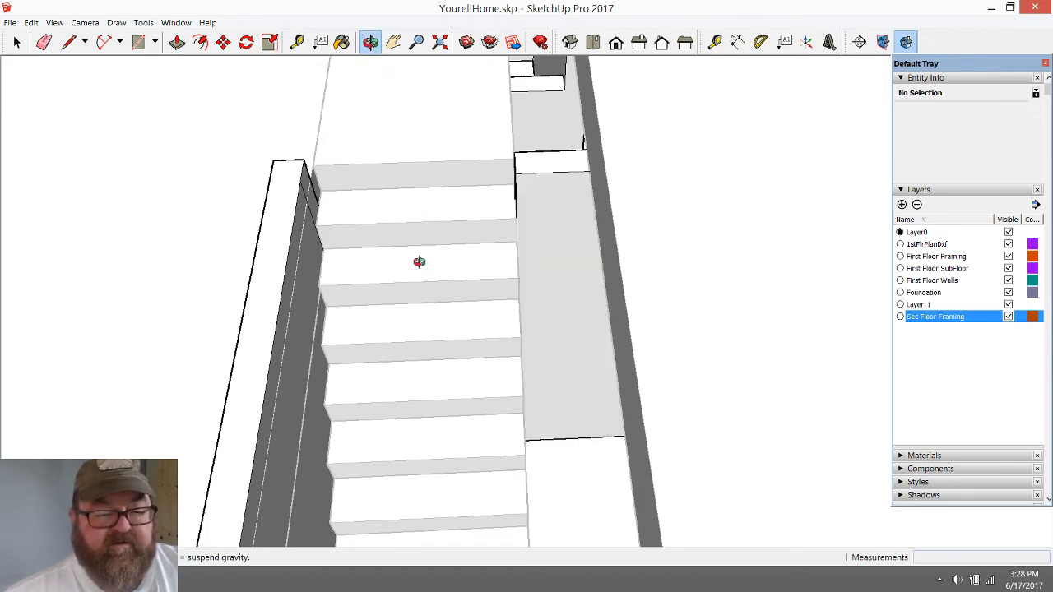
pyautogui.moveTo(419, 261); pyautogui.dragTo(619, 366)
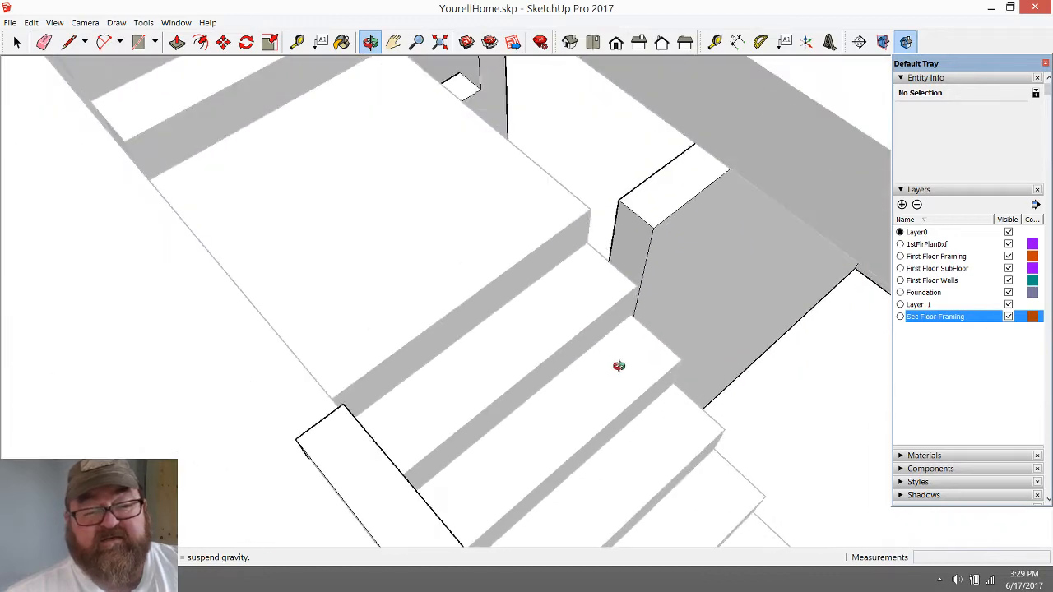
pyautogui.moveTo(555, 296); pyautogui.dragTo(464, 306)
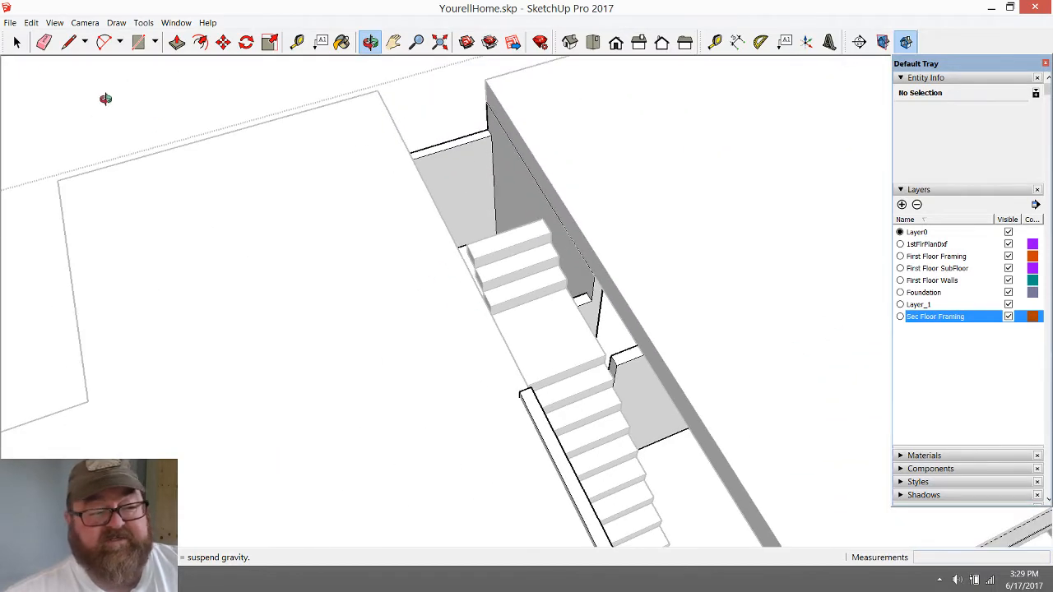
pyautogui.click(17, 42)
pyautogui.scroll(-3, 287, 181)
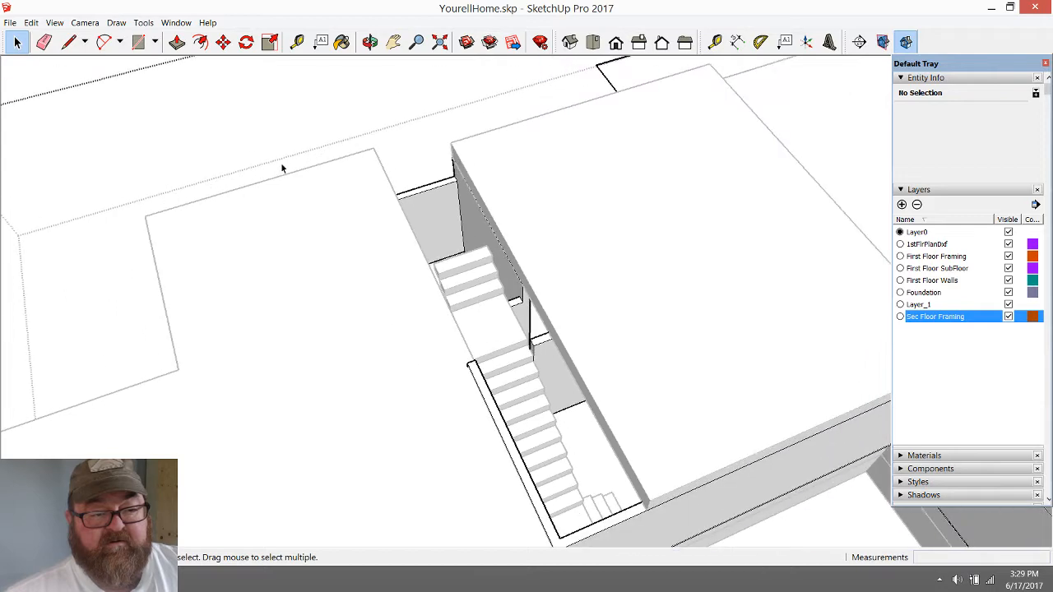
pyautogui.scroll(-3, 247, 123)
pyautogui.scroll(6, 605, 331)
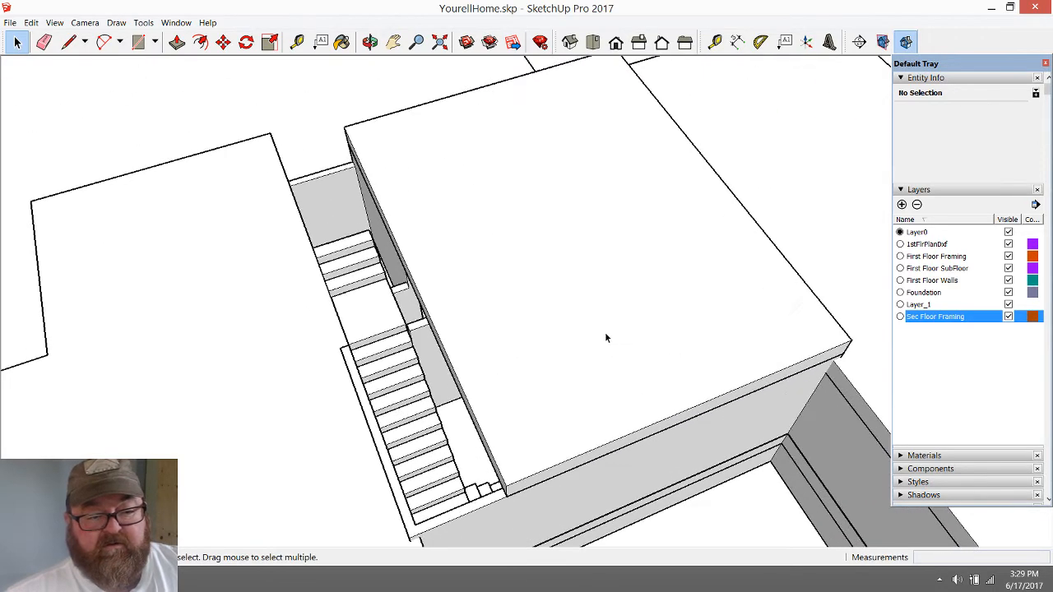
pyautogui.click(1009, 316)
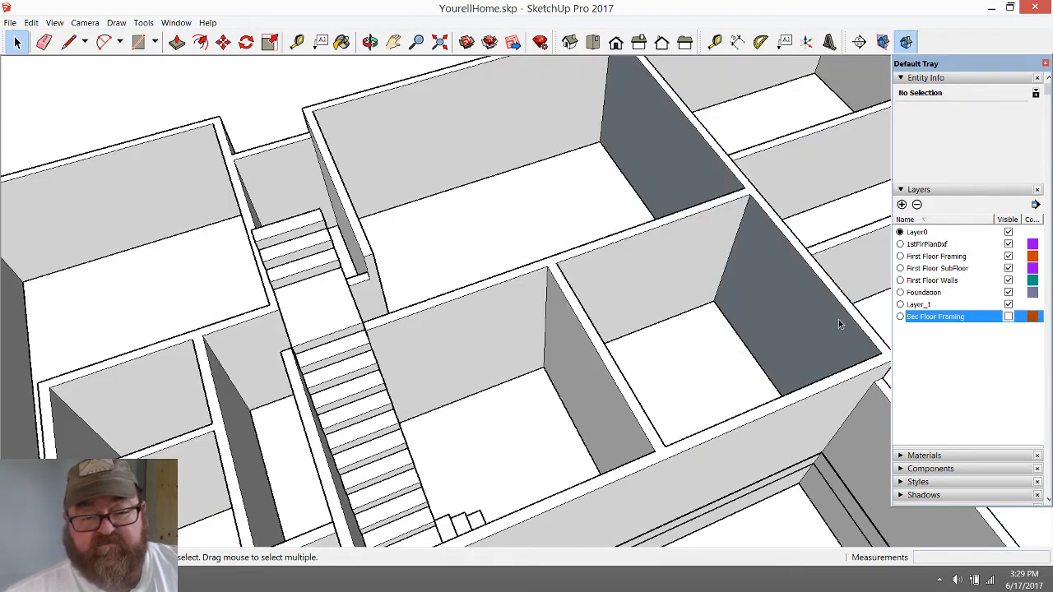
pyautogui.click(371, 41)
pyautogui.moveTo(612, 263); pyautogui.dragTo(228, 233)
pyautogui.scroll(10, 565, 209)
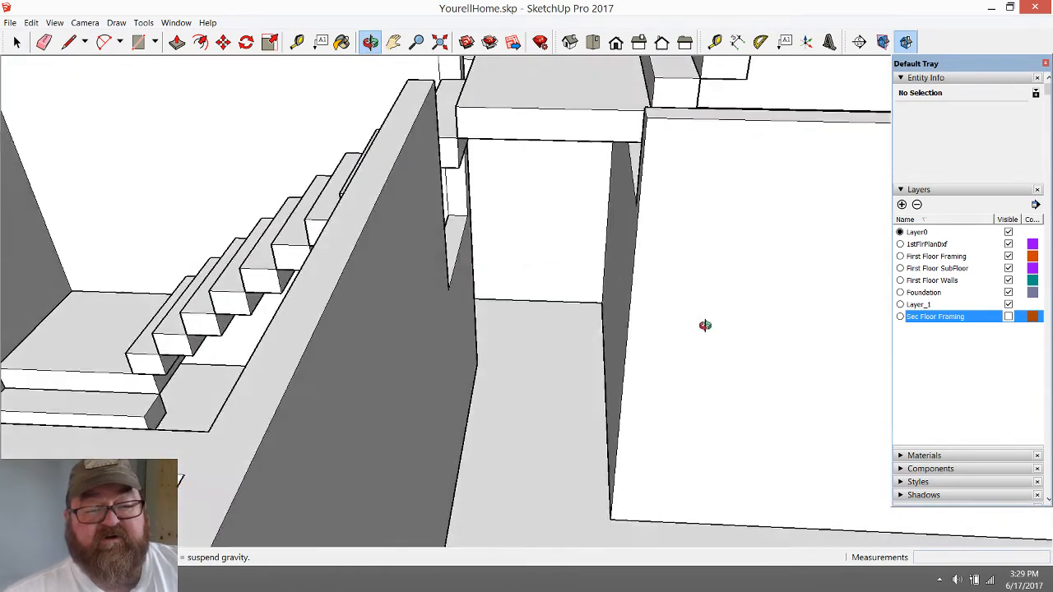
pyautogui.scroll(-5, 626, 318)
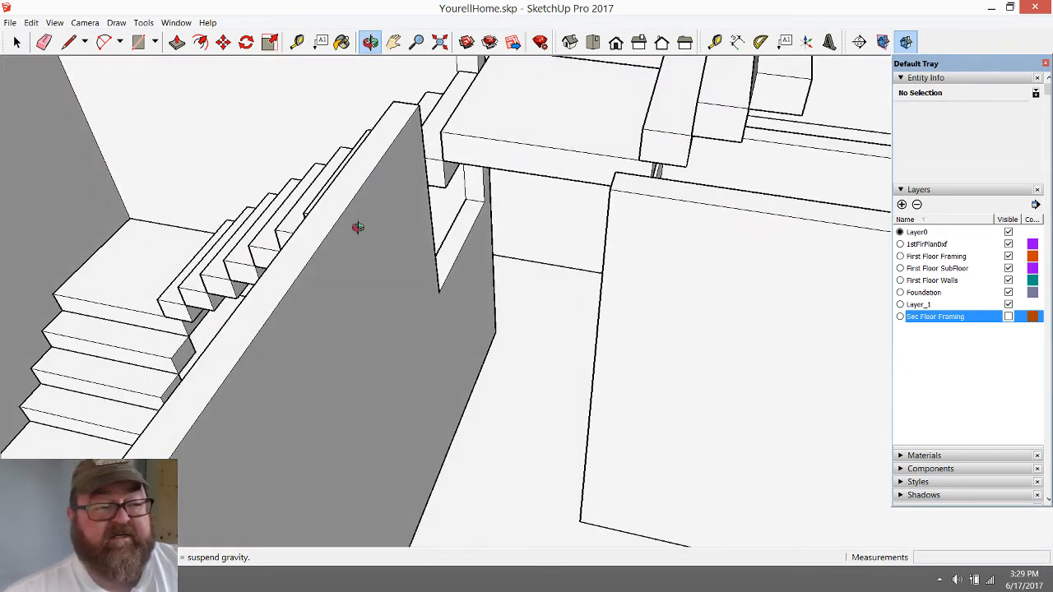
pyautogui.click(17, 42)
pyautogui.click(496, 149)
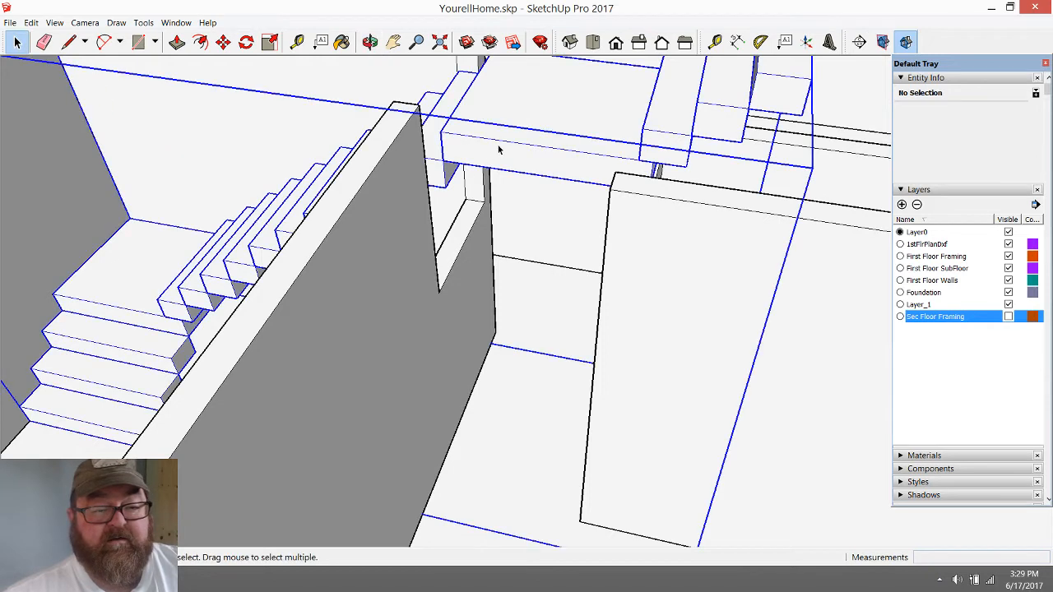
pyautogui.click(178, 43)
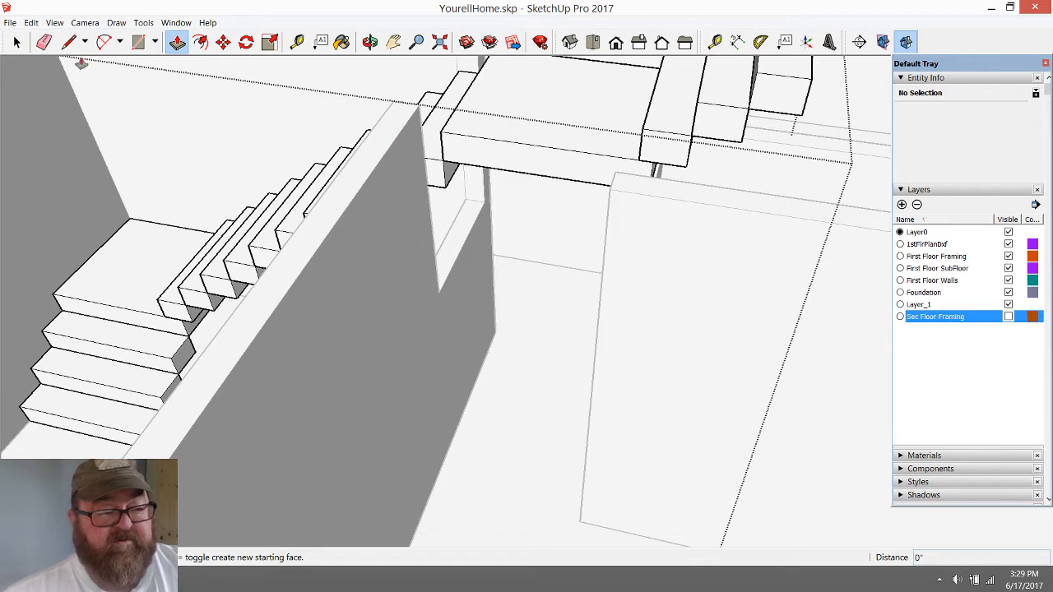
pyautogui.press('space')
pyautogui.scroll(-5, 489, 382)
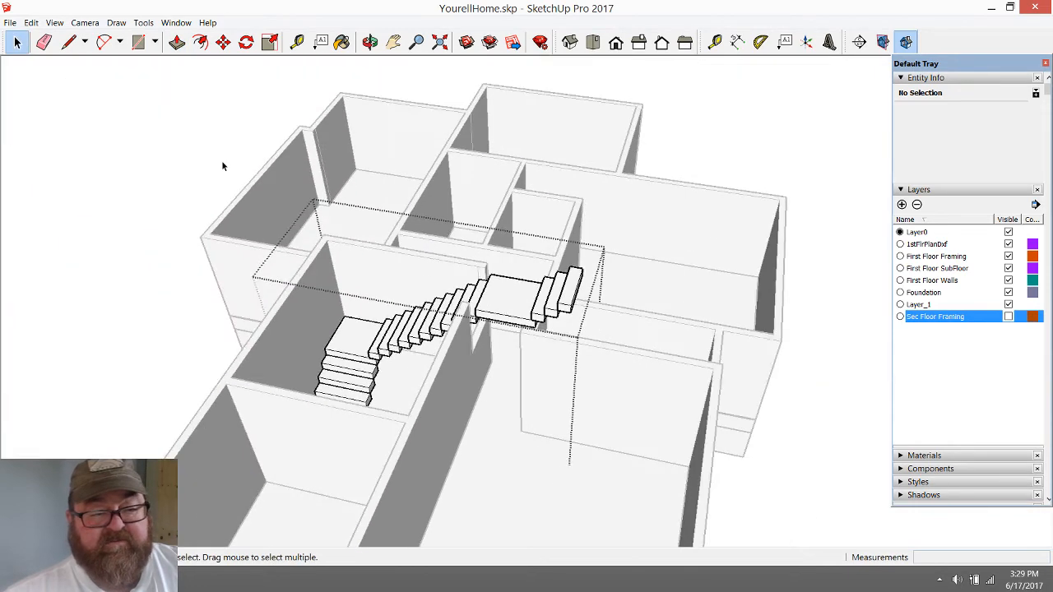
pyautogui.click(222, 166)
# Open the staircase group and the landing's group inside it for editing
pyautogui.scroll(4, 543, 338)
pyautogui.click(405, 282)
pyautogui.scroll(2, 384, 343)
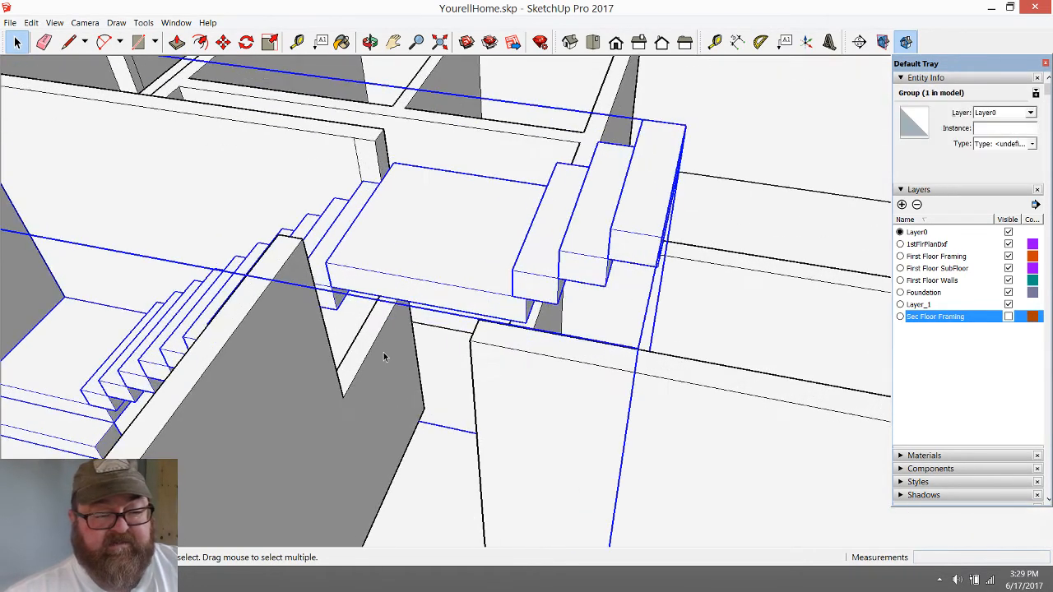
pyautogui.doubleClick(398, 281)
pyautogui.press('p')
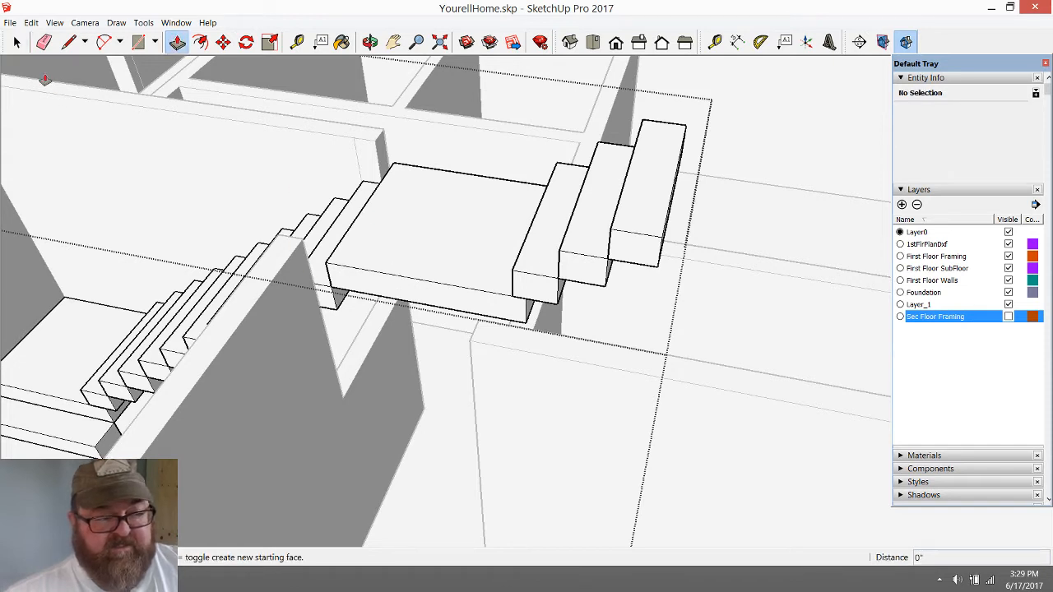
pyautogui.click(17, 42)
pyautogui.doubleClick(371, 244)
pyautogui.tripleClick(371, 244)
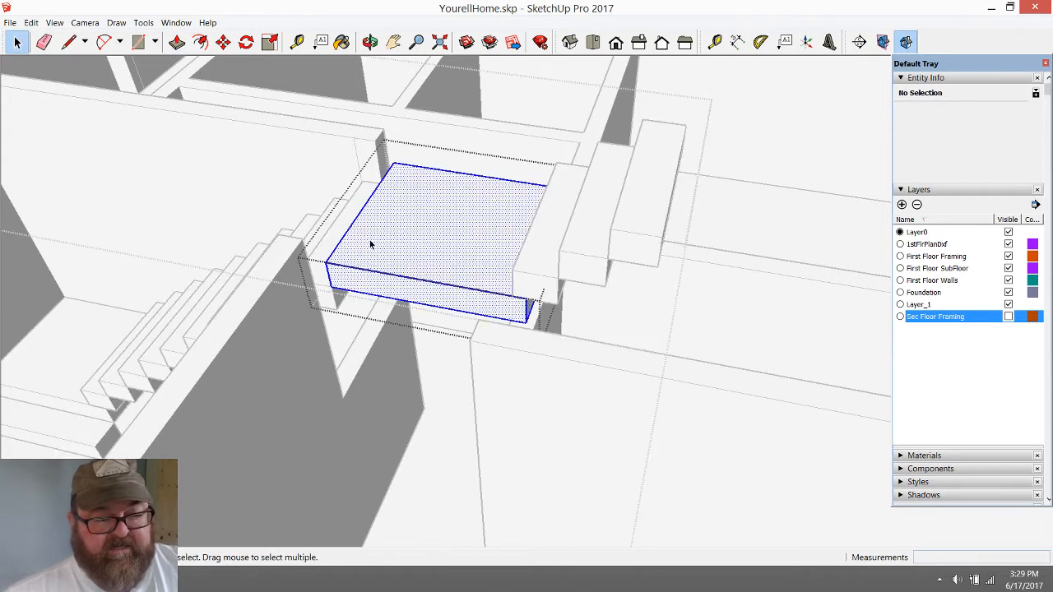
# Push/pull the landing's side face outward 1' 8 1/2" toward the adjoining wall
pyautogui.click(367, 286)
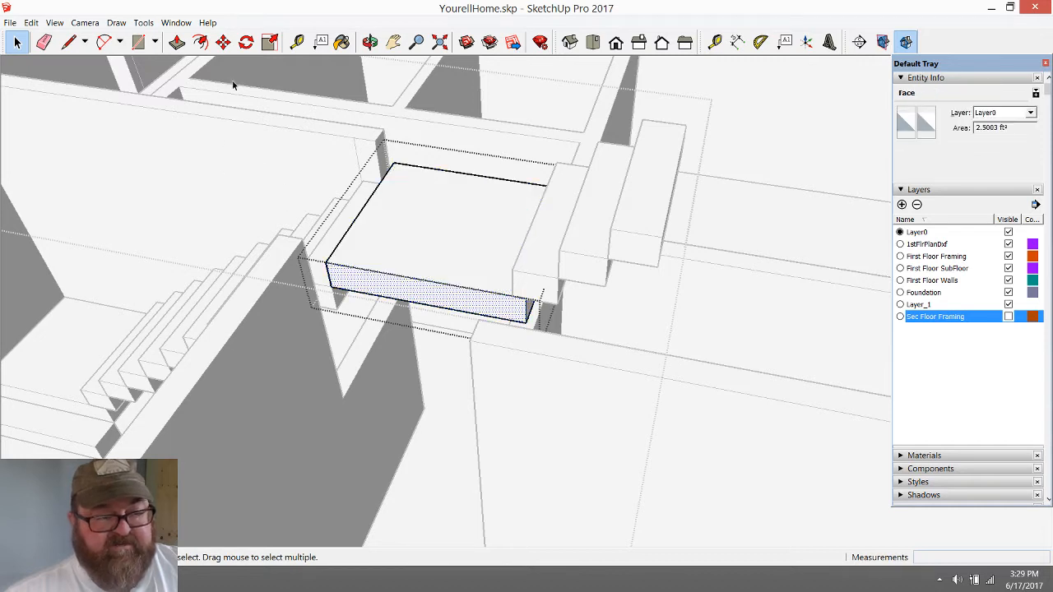
pyautogui.click(177, 42)
pyautogui.click(394, 285)
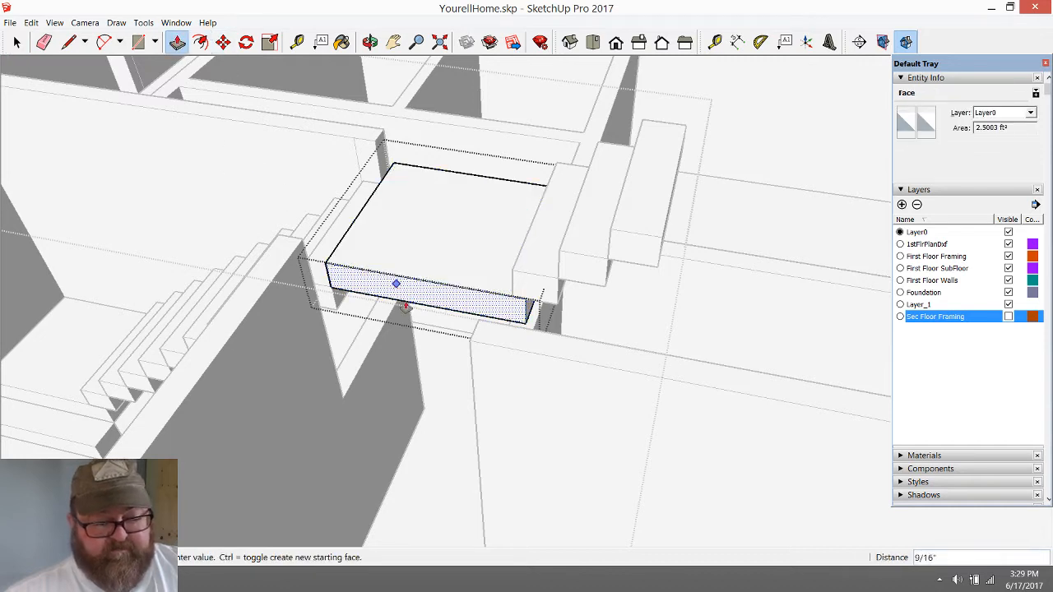
pyautogui.click(476, 374)
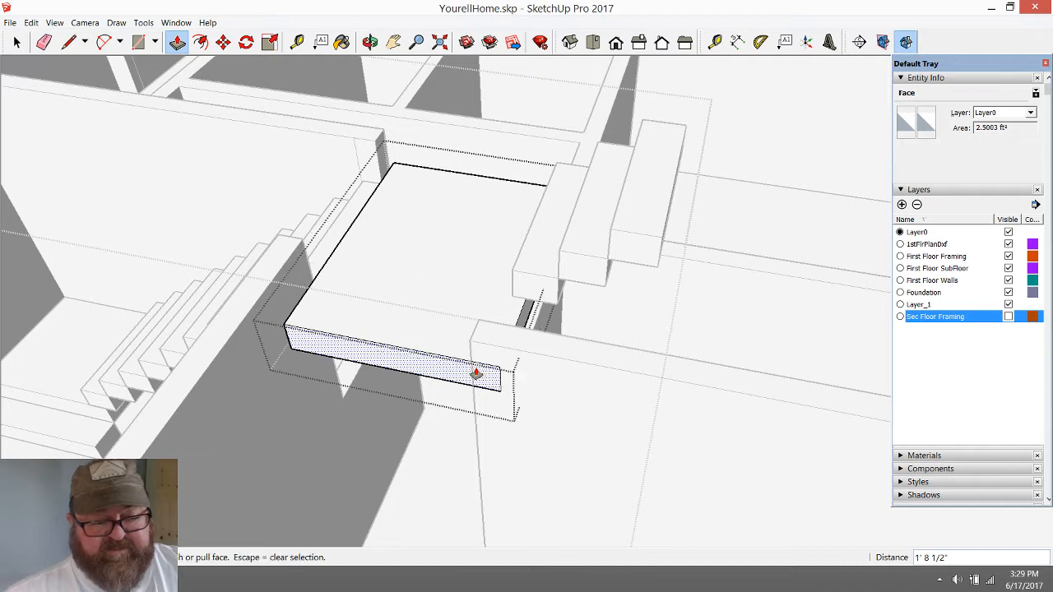
# Draw a vertical line up the widened landing's stair-facing face, from the step's corner below to the landing's upper edge
pyautogui.press('o')
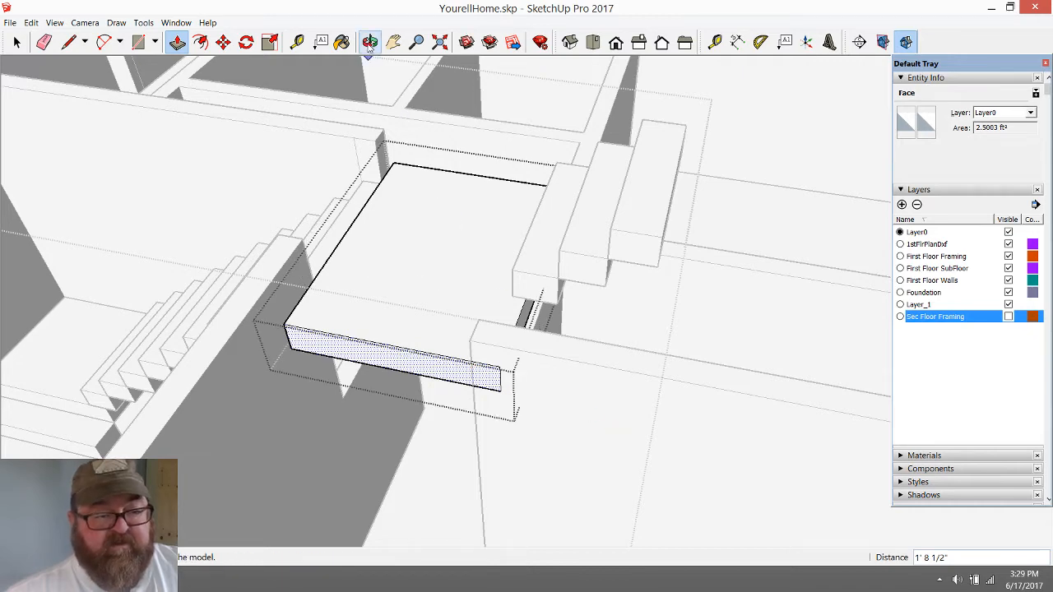
pyautogui.moveTo(513, 404); pyautogui.dragTo(767, 465)
pyautogui.moveTo(320, 335); pyautogui.dragTo(506, 450)
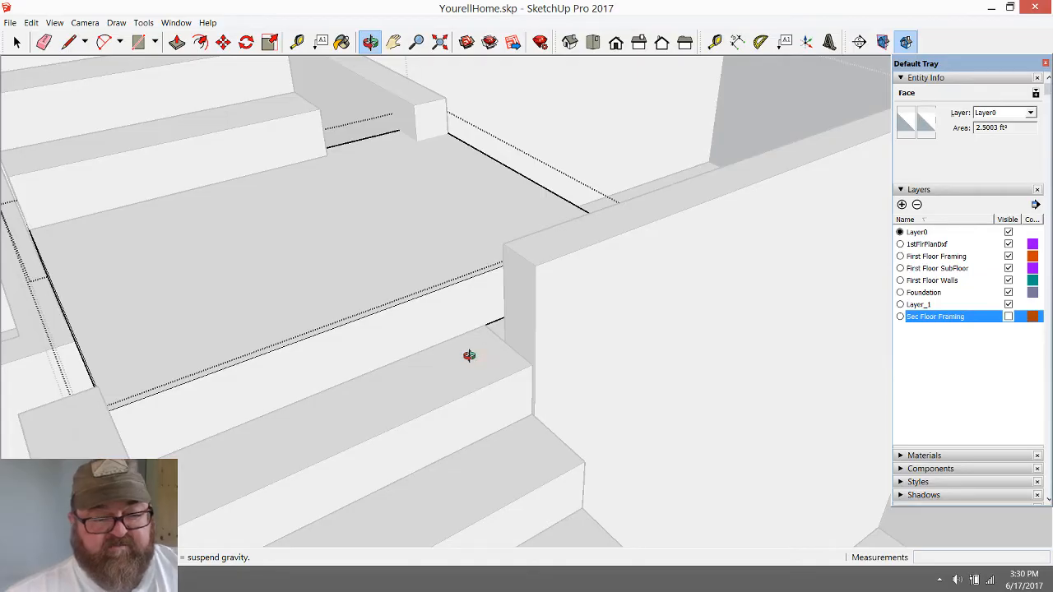
pyautogui.press('space')
pyautogui.press('e')
pyautogui.press('l')
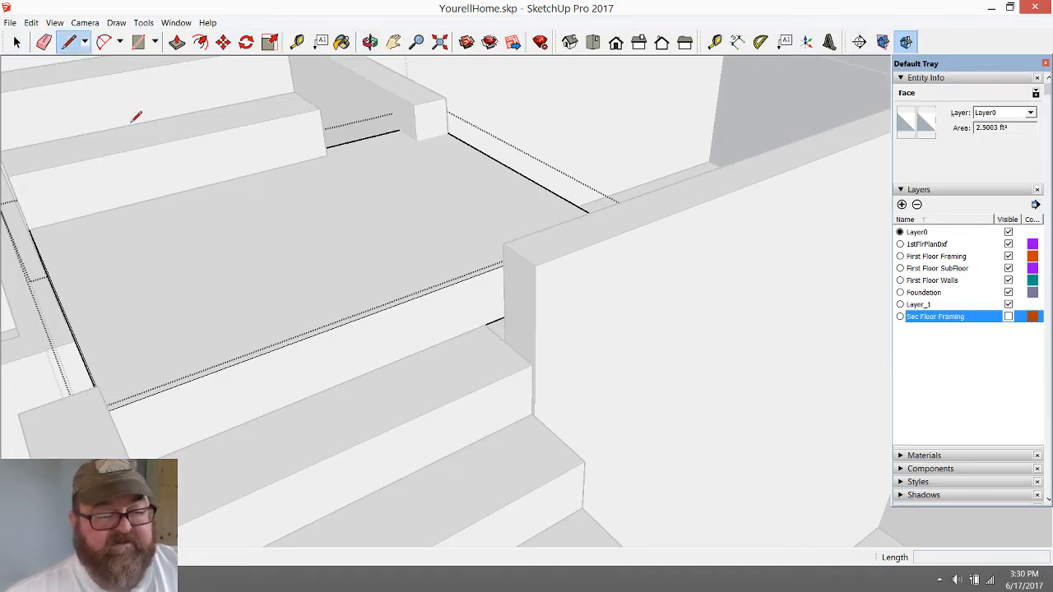
pyautogui.click(485, 324)
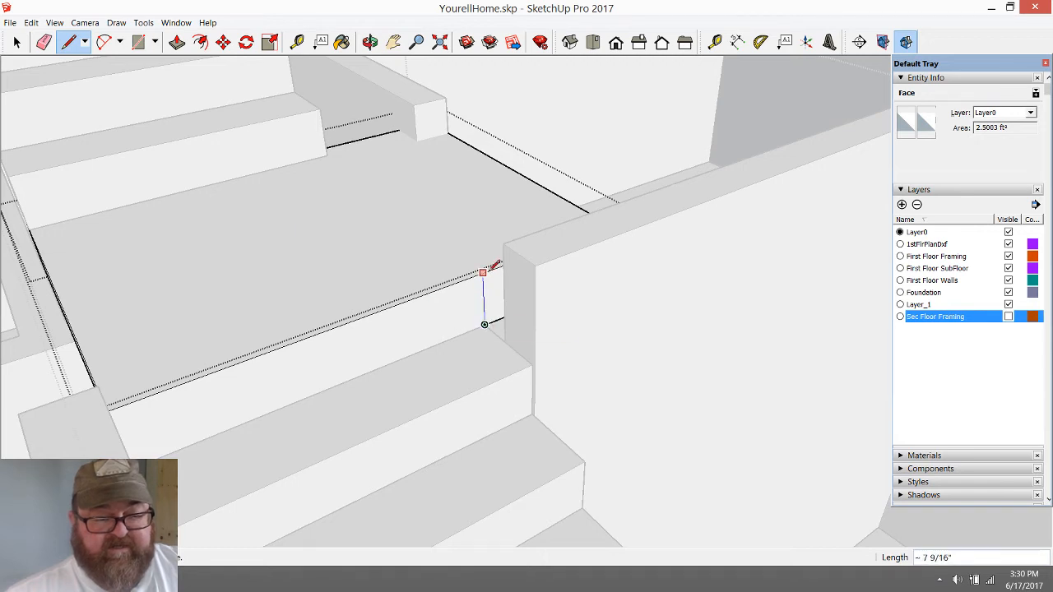
pyautogui.click(177, 42)
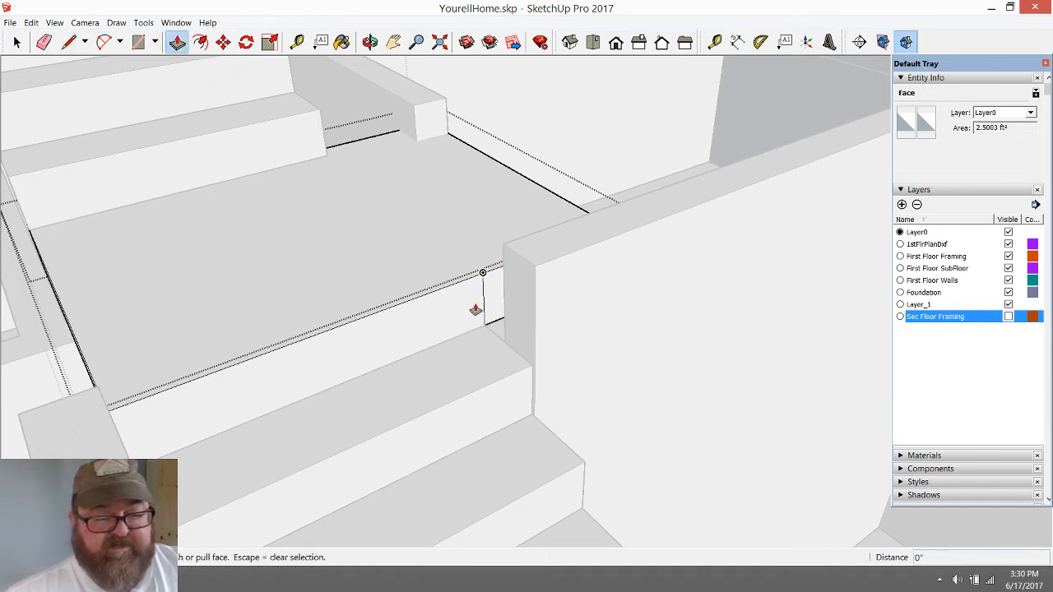
pyautogui.press('space')
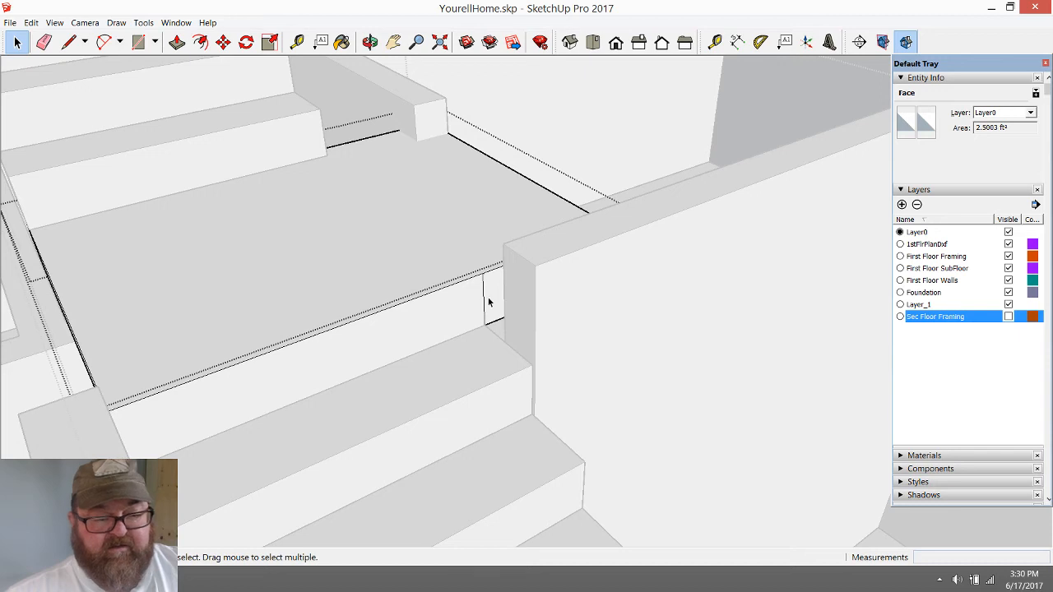
# Push/pull the narrow face beside the drawn line on the landing's stair-facing side outward 4 1/2"
pyautogui.press('p')
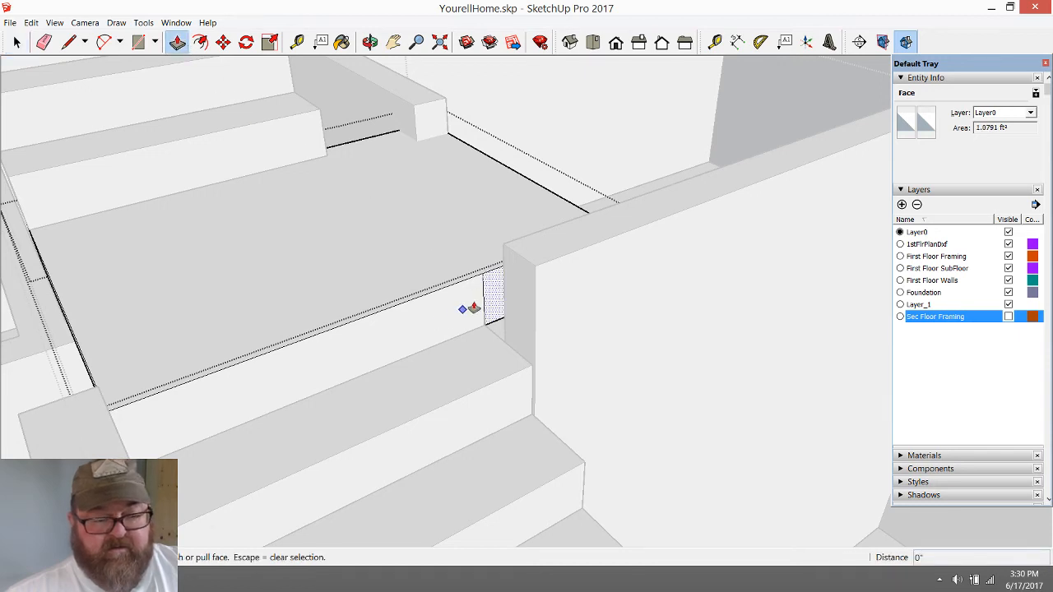
pyautogui.click(474, 307)
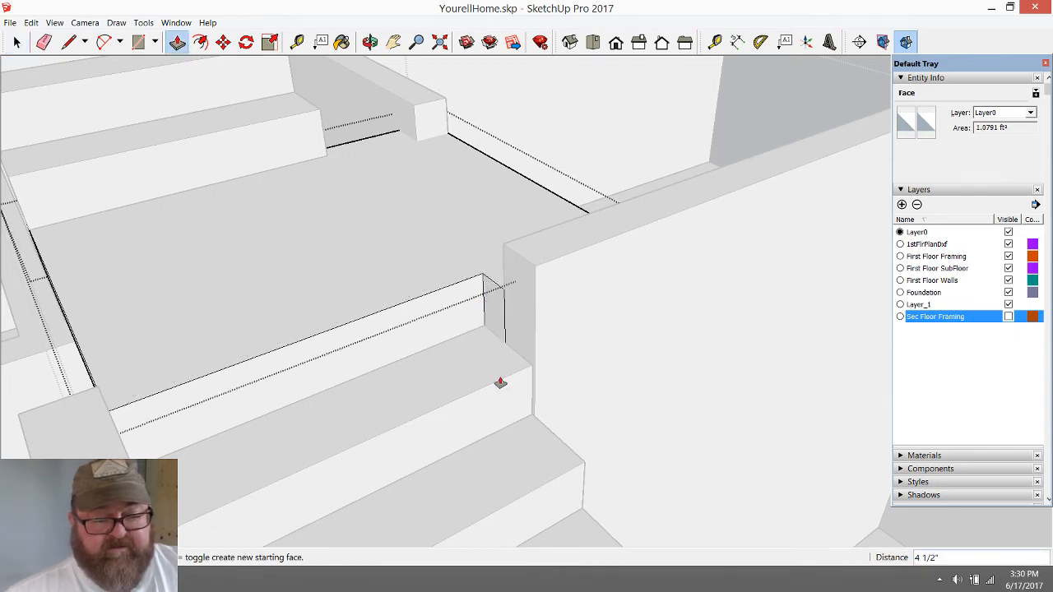
pyautogui.click(371, 42)
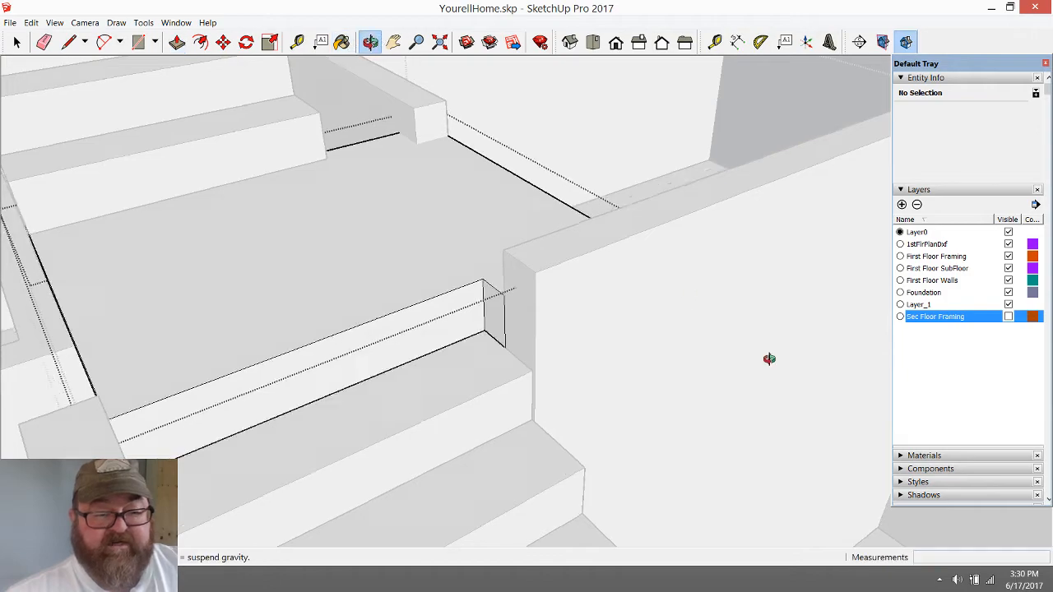
pyautogui.moveTo(766, 360); pyautogui.dragTo(533, 342)
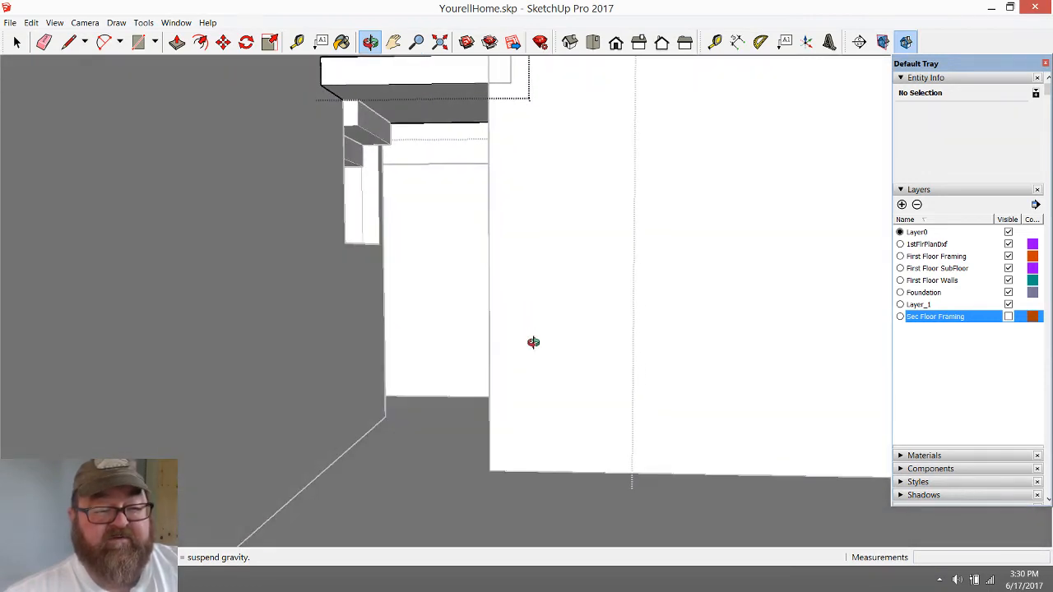
pyautogui.scroll(3, 340, 122)
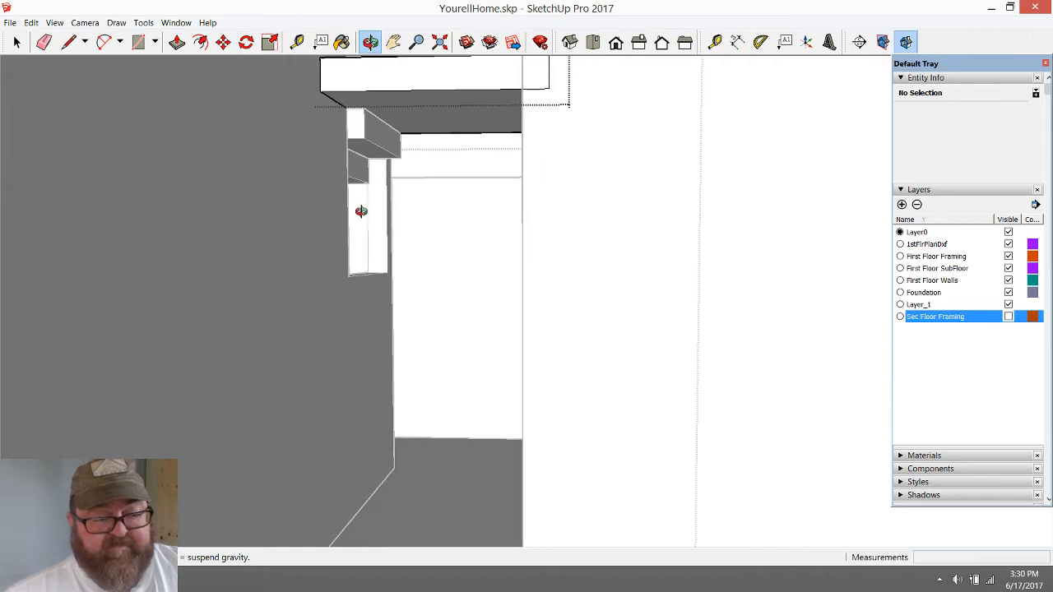
pyautogui.click(296, 42)
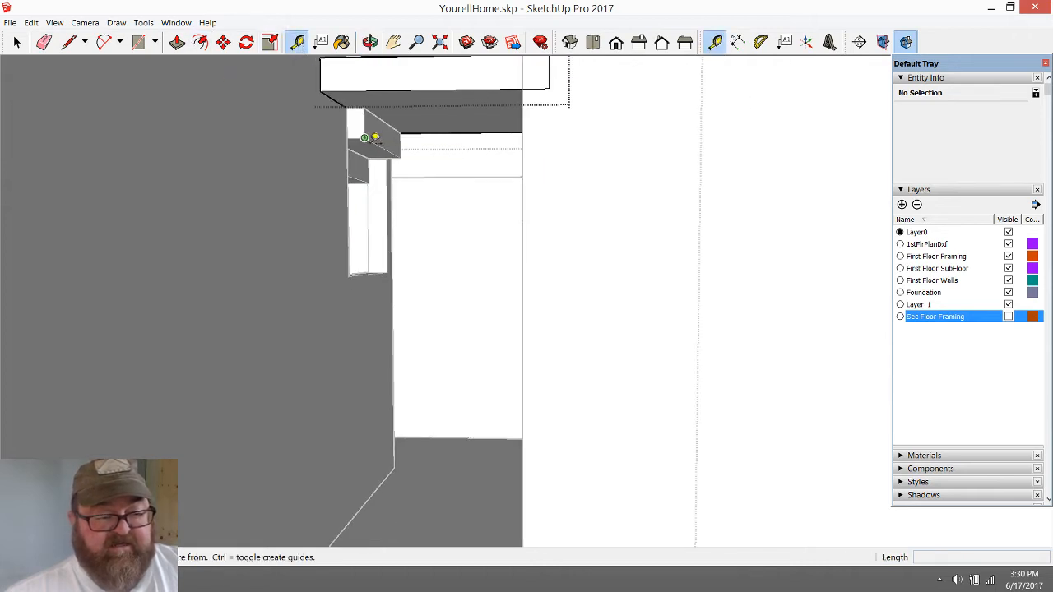
pyautogui.click(364, 137)
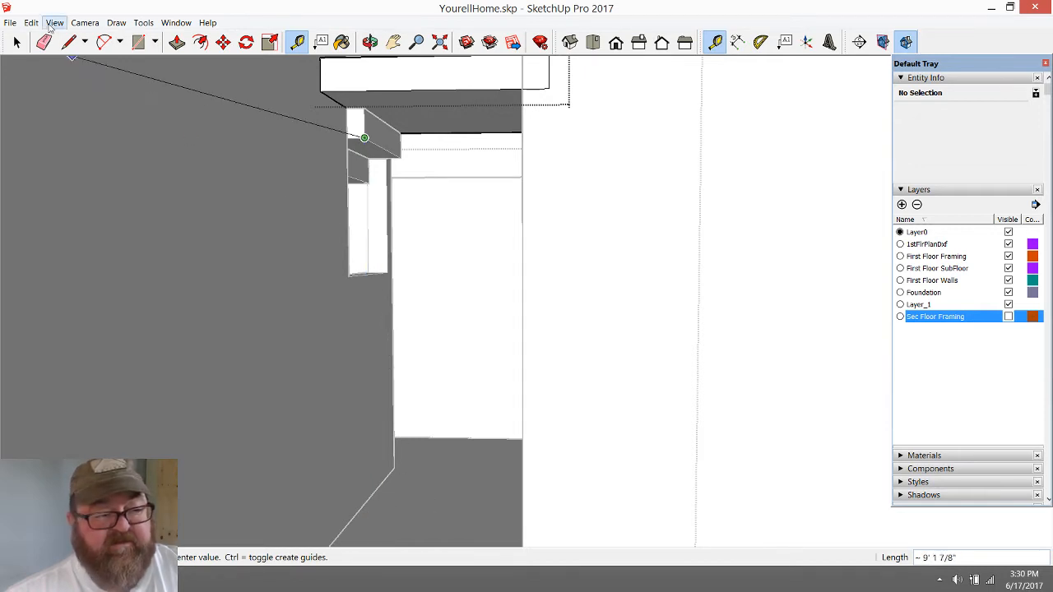
pyautogui.click(16, 42)
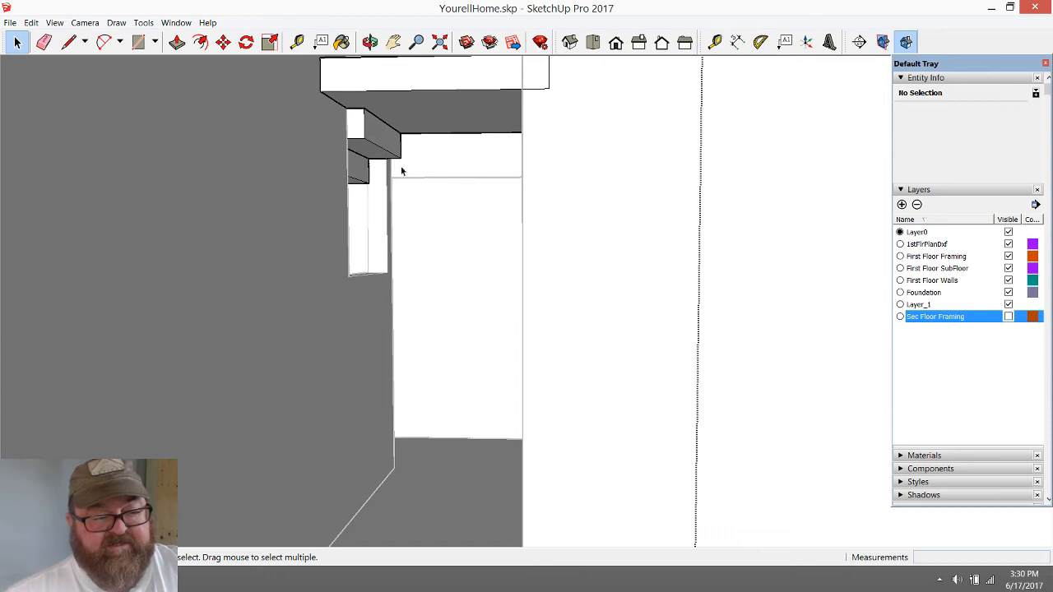
# Push/pull the back face of the uppermost step below the landing 2' 2 15/16" so the step extends underneath the landing
pyautogui.scroll(3, 393, 132)
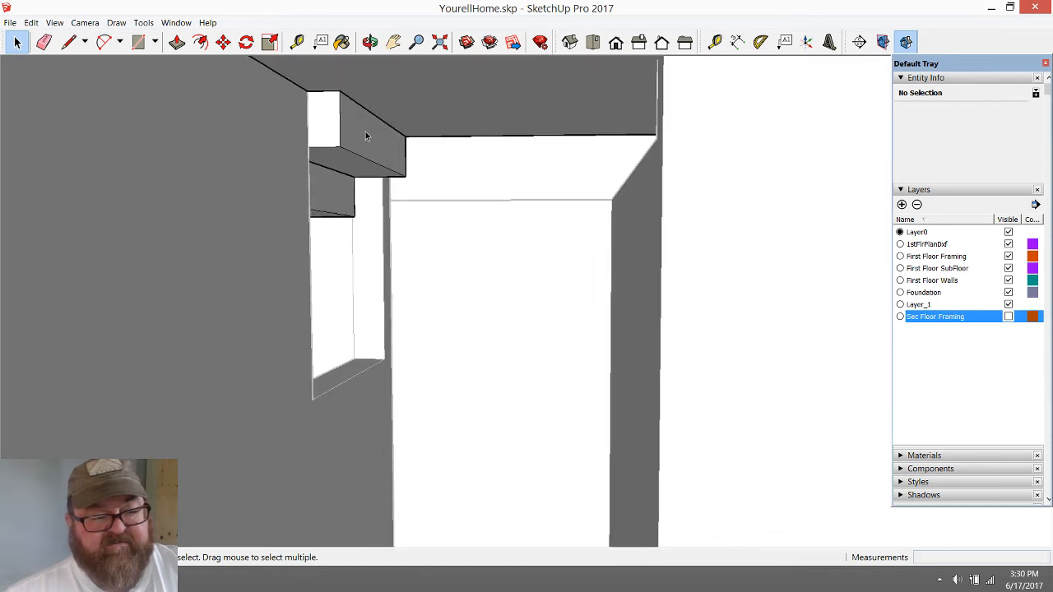
pyautogui.press('p')
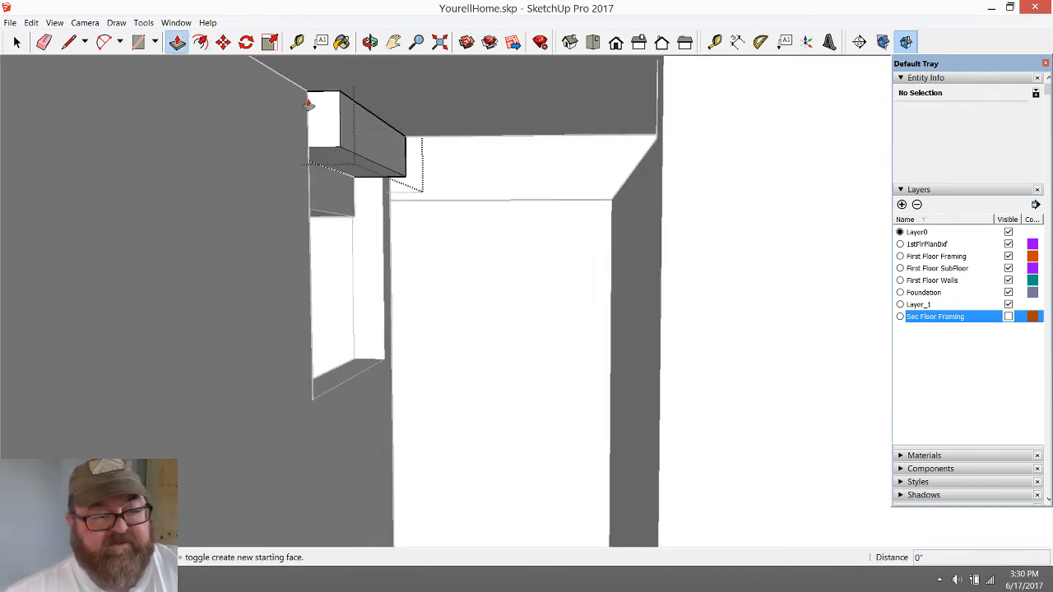
pyautogui.click(365, 125)
pyautogui.click(545, 134)
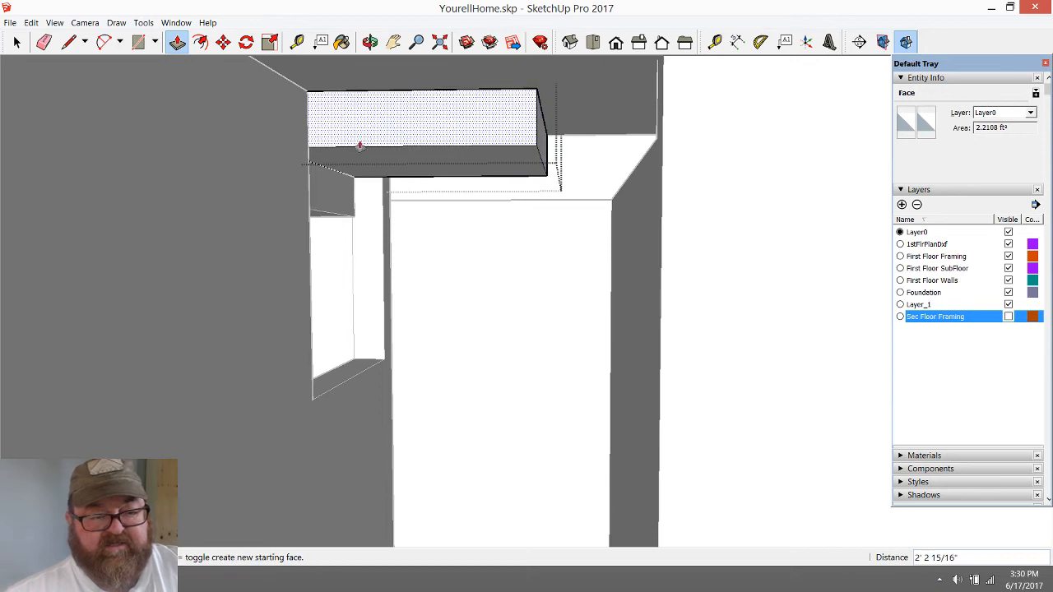
pyautogui.scroll(-3, 339, 153)
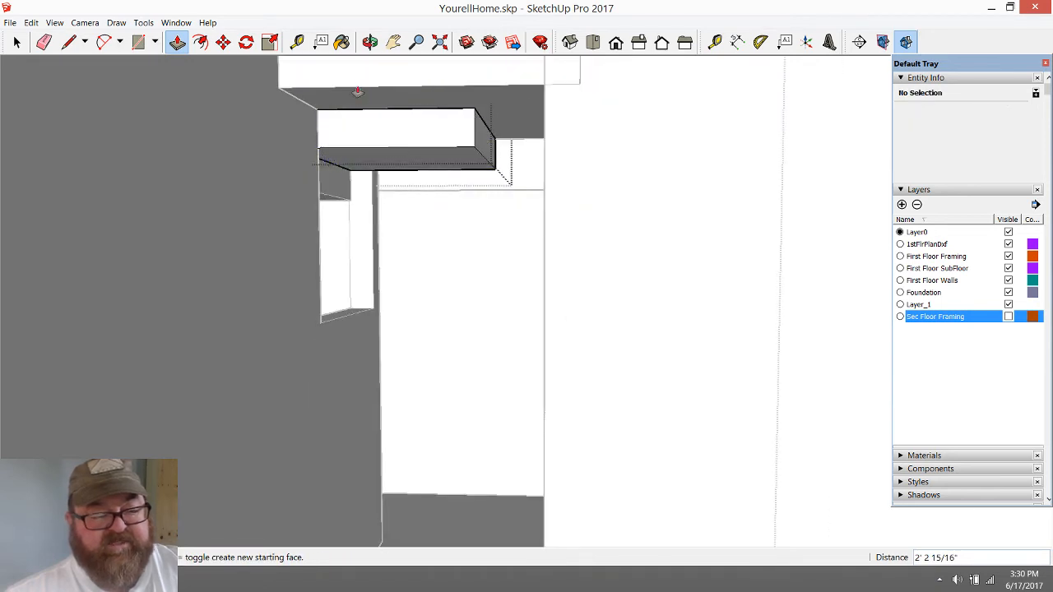
# Close the extended step's group and the surrounding staircase group
pyautogui.click(370, 42)
pyautogui.moveTo(449, 168); pyautogui.dragTo(514, 355)
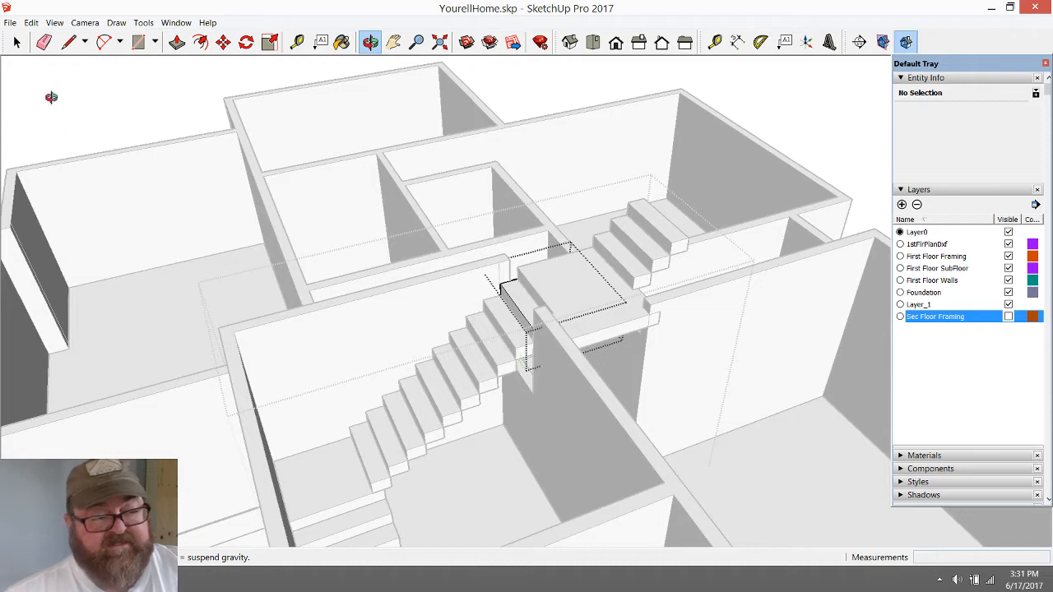
pyautogui.click(17, 42)
pyautogui.scroll(-2, 337, 424)
pyautogui.click(276, 153)
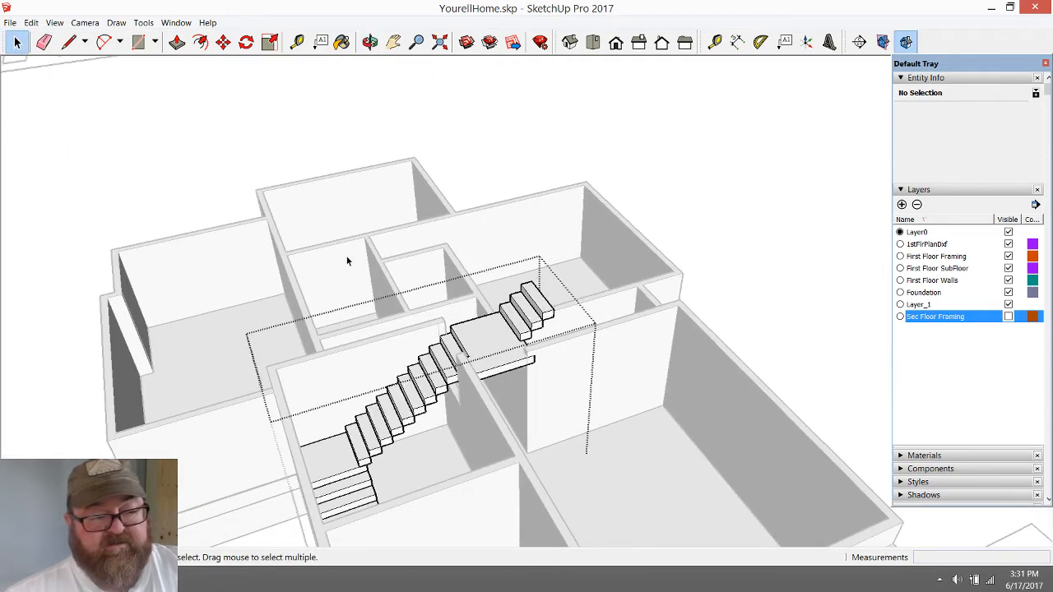
pyautogui.scroll(-2, 250, 176)
pyautogui.scroll(4, 471, 362)
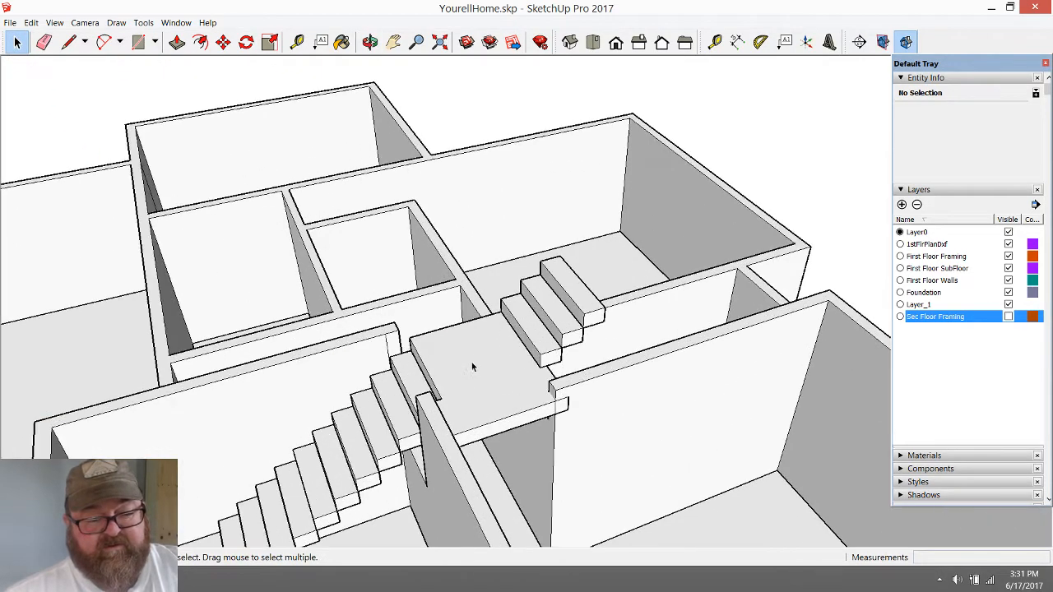
# Inside the staircase group, rotate the three steps above the landing 90 degrees clockwise about a point on the landing's top
pyautogui.click(370, 42)
pyautogui.moveTo(313, 386); pyautogui.dragTo(459, 258)
pyautogui.scroll(3, 568, 459)
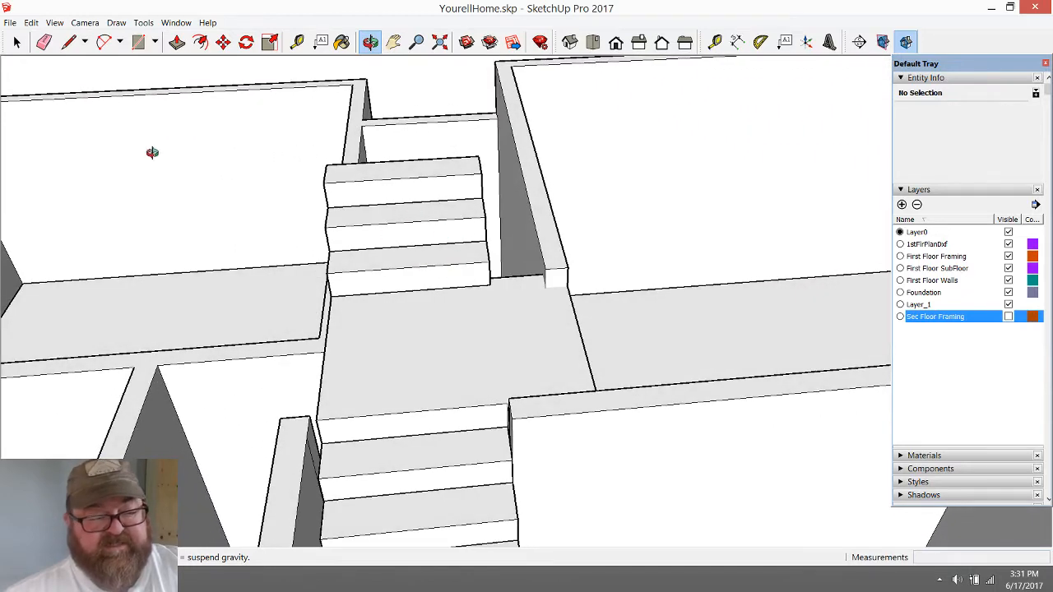
pyautogui.click(16, 42)
pyautogui.click(409, 274)
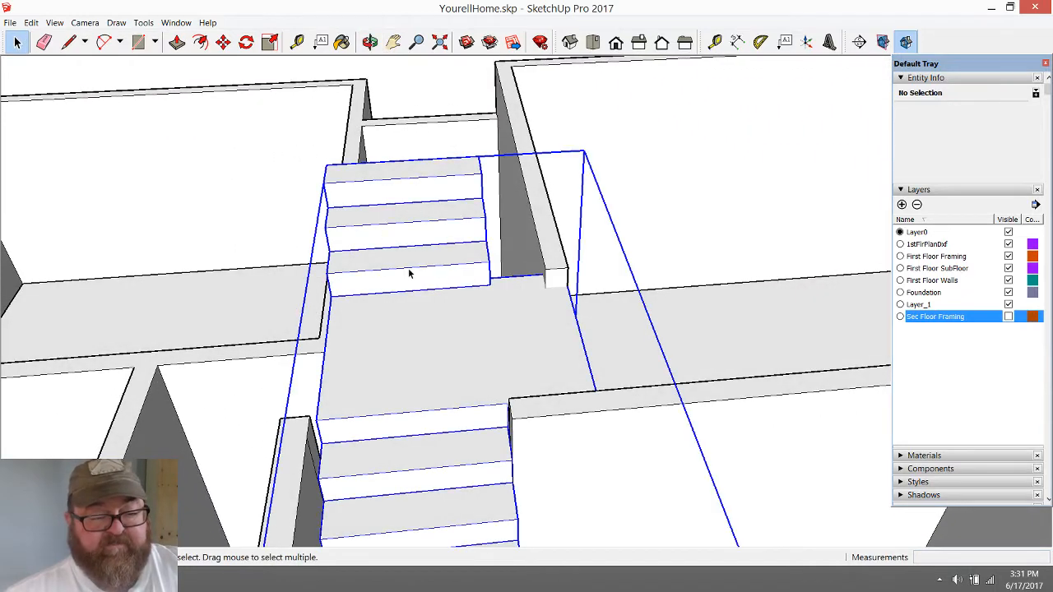
pyautogui.doubleClick(409, 274)
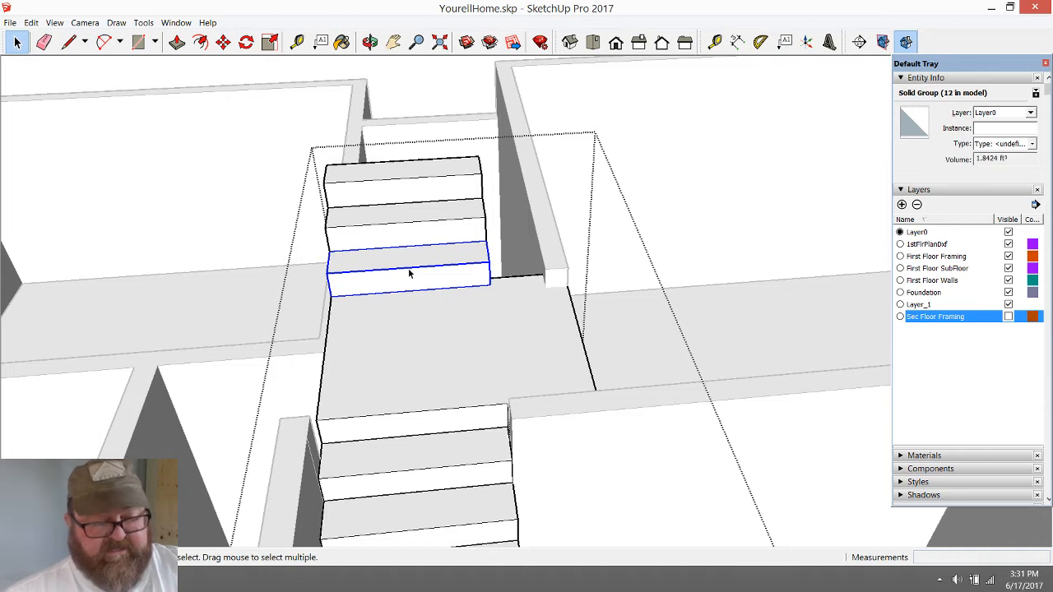
pyautogui.keyDown('ctrl'); pyautogui.click(403, 215); pyautogui.keyUp('ctrl')
pyautogui.keyDown('ctrl'); pyautogui.click(404, 188); pyautogui.keyUp('ctrl')
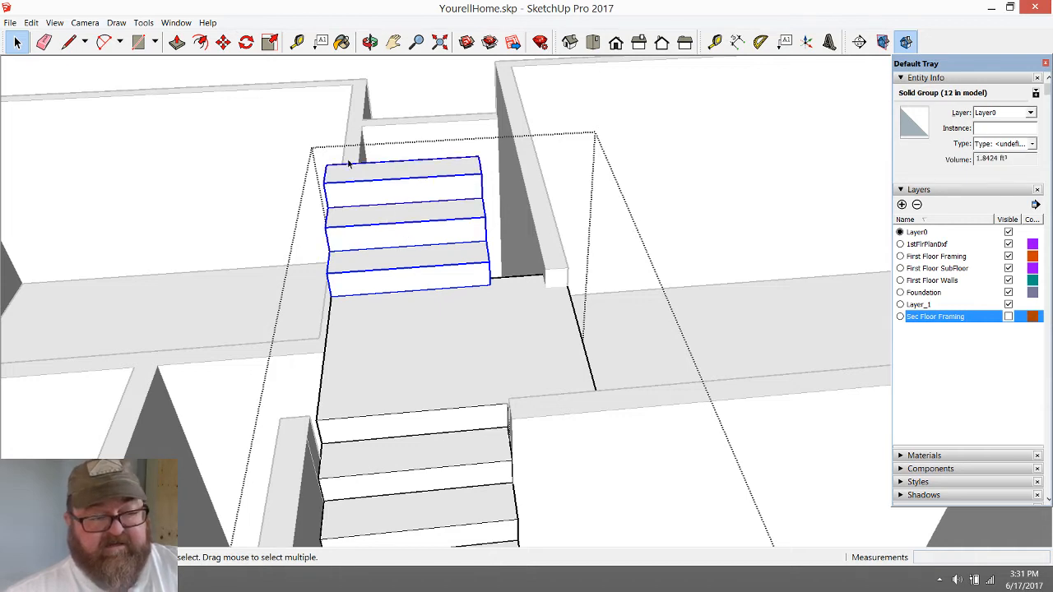
pyautogui.click(240, 45)
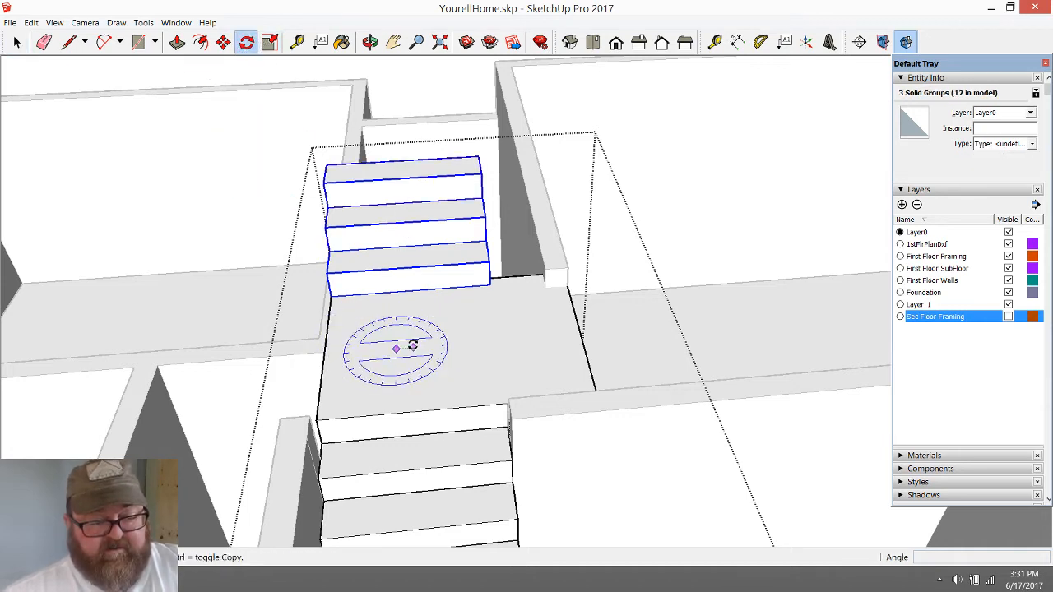
pyautogui.click(436, 344)
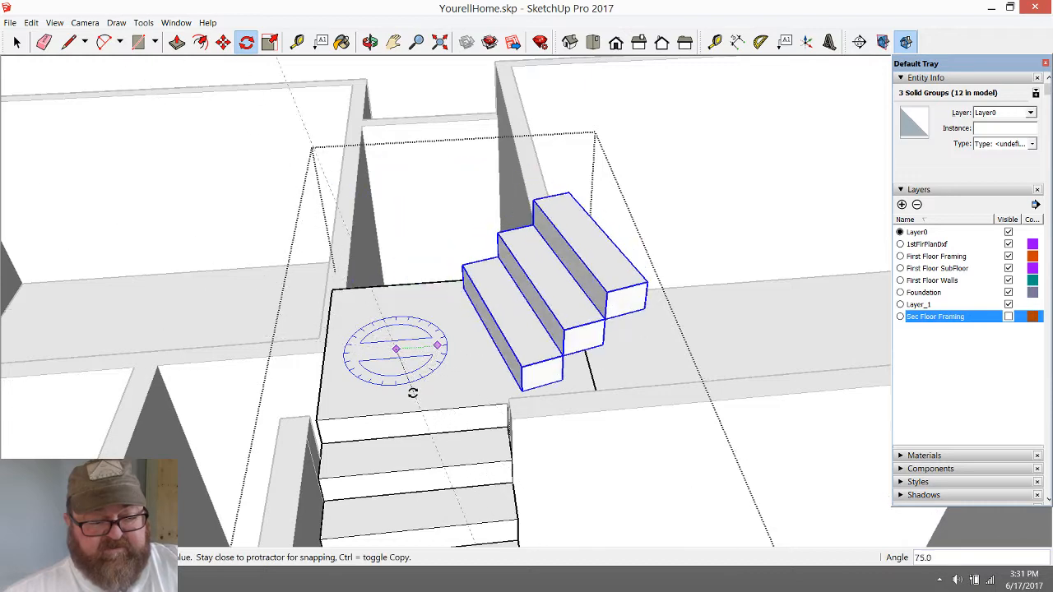
pyautogui.press('Escape')
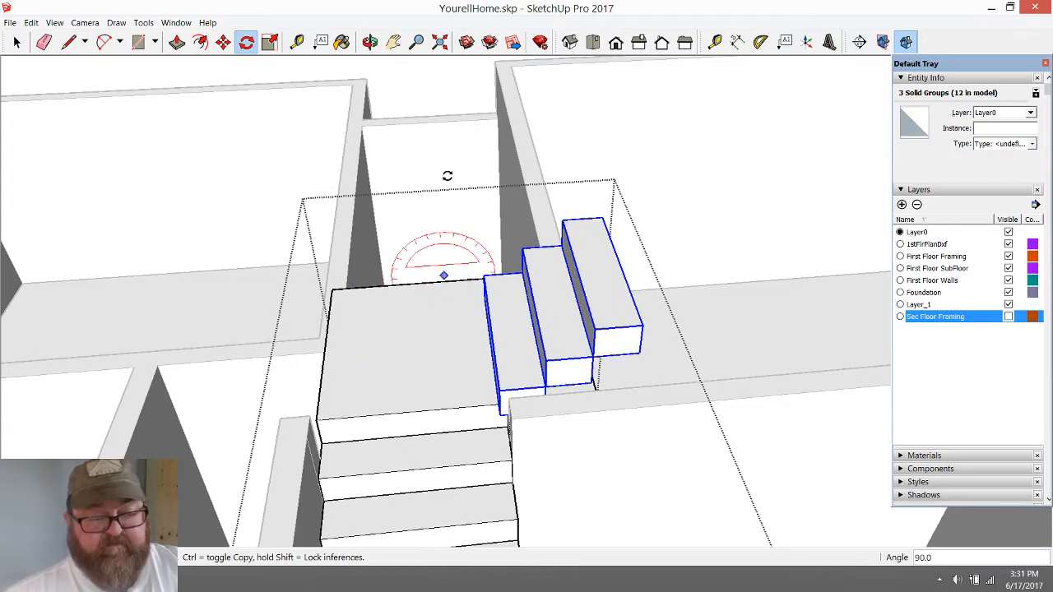
pyautogui.click(223, 41)
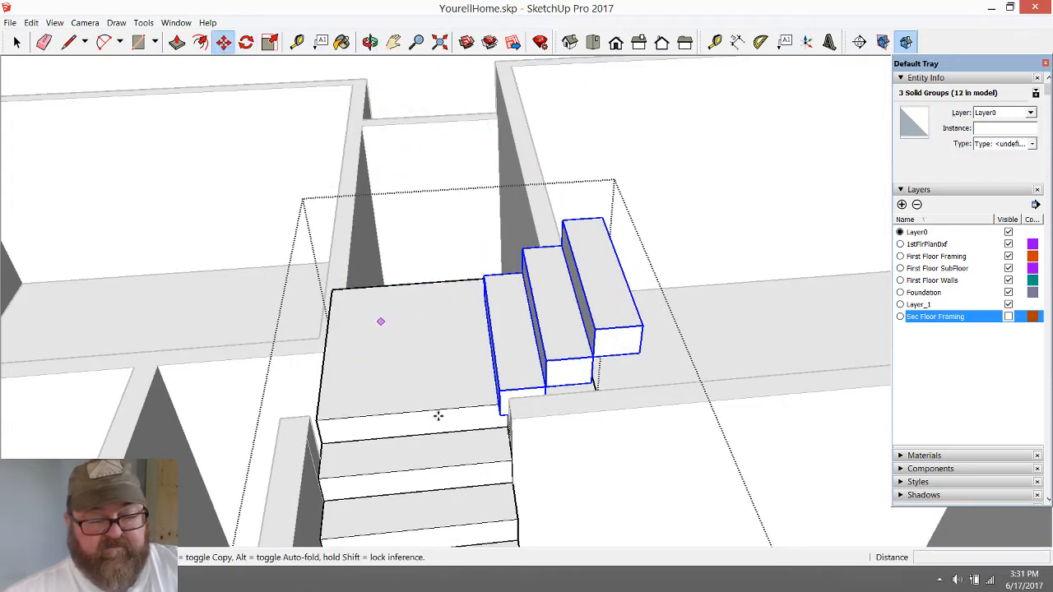
pyautogui.scroll(3, 444, 419)
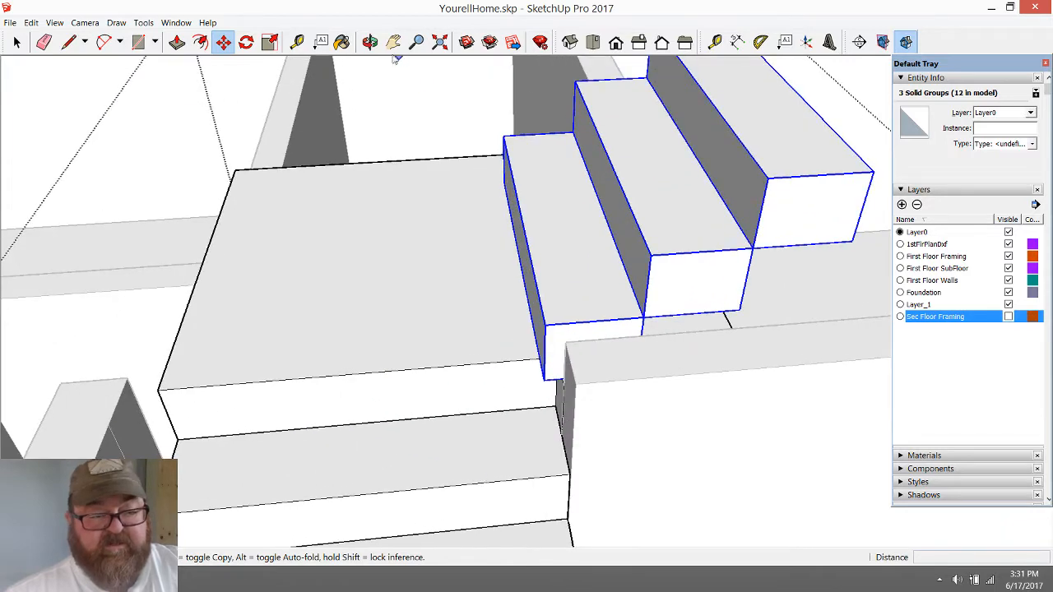
pyautogui.click(371, 41)
pyautogui.moveTo(568, 386); pyautogui.dragTo(772, 376)
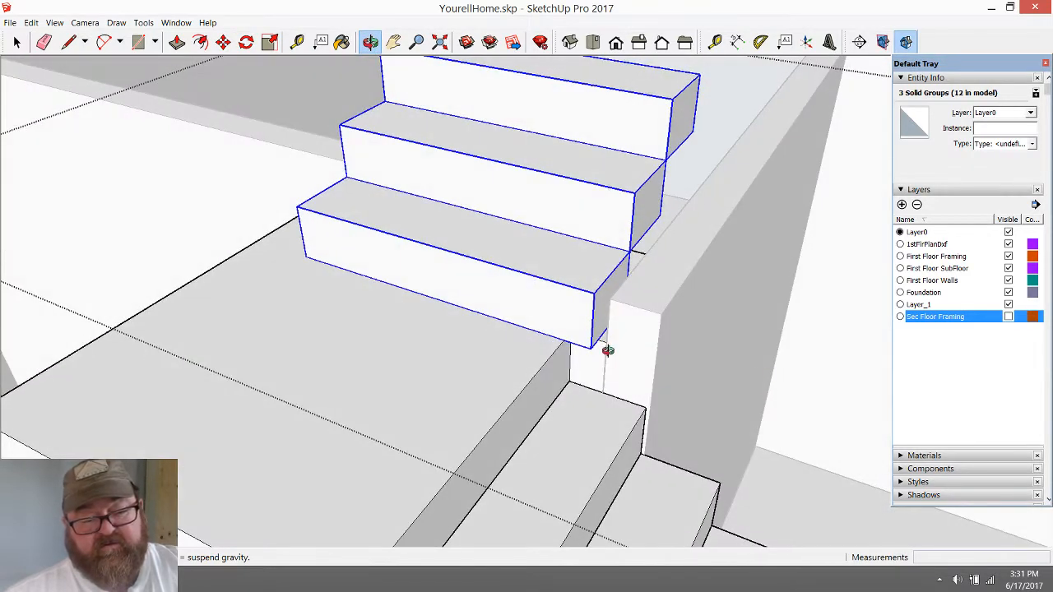
pyautogui.moveTo(637, 354); pyautogui.dragTo(440, 375)
pyautogui.scroll(2, 522, 370)
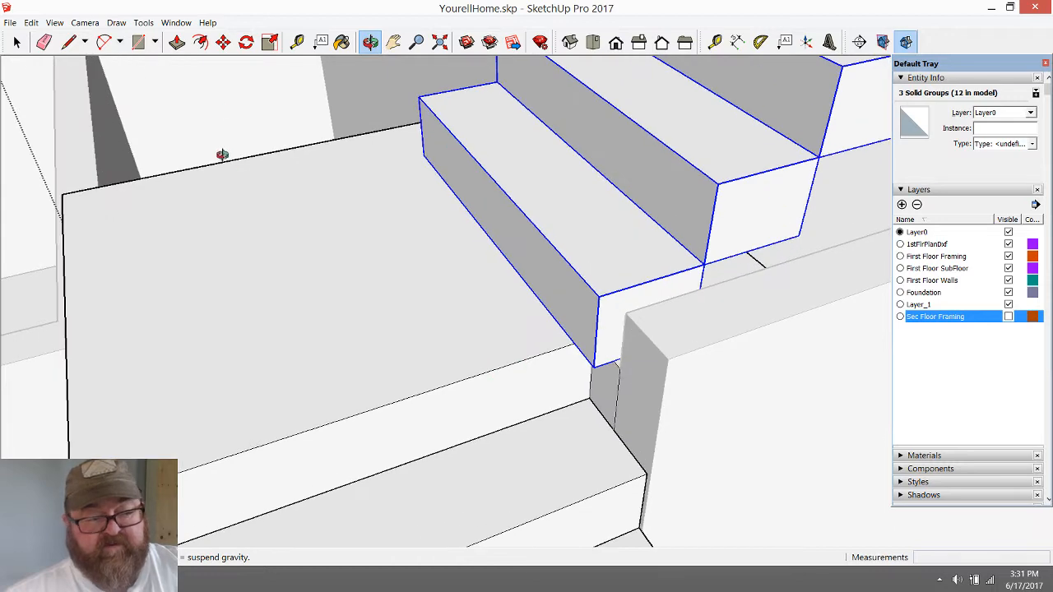
pyautogui.click(178, 42)
pyautogui.click(223, 41)
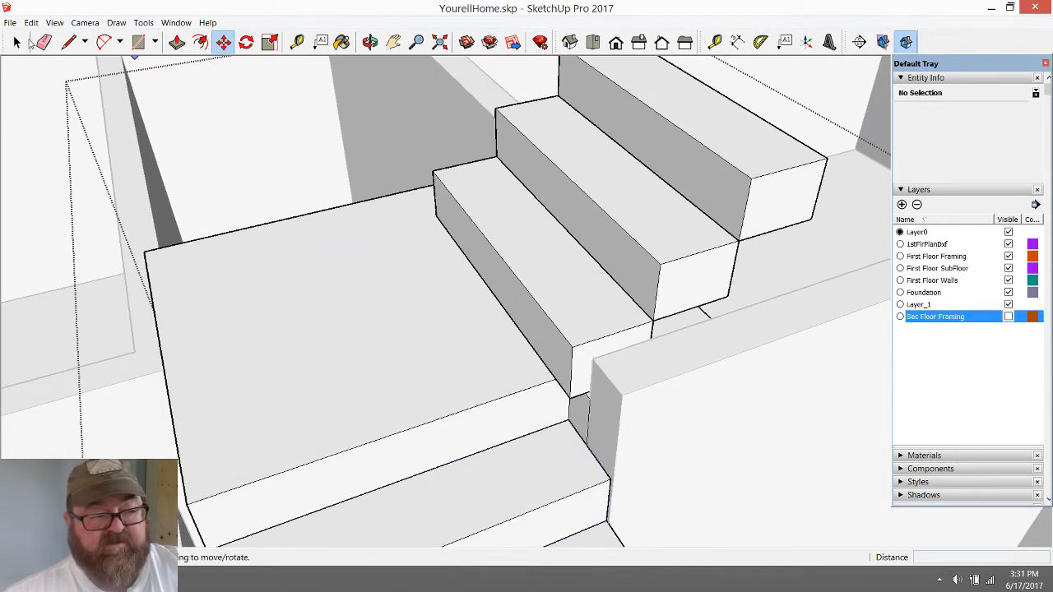
# Move the three rotated steps about 2 3/16" sideways, from the lowest step's bottom corner to the landing's endpoint beside the wall
pyautogui.click(16, 41)
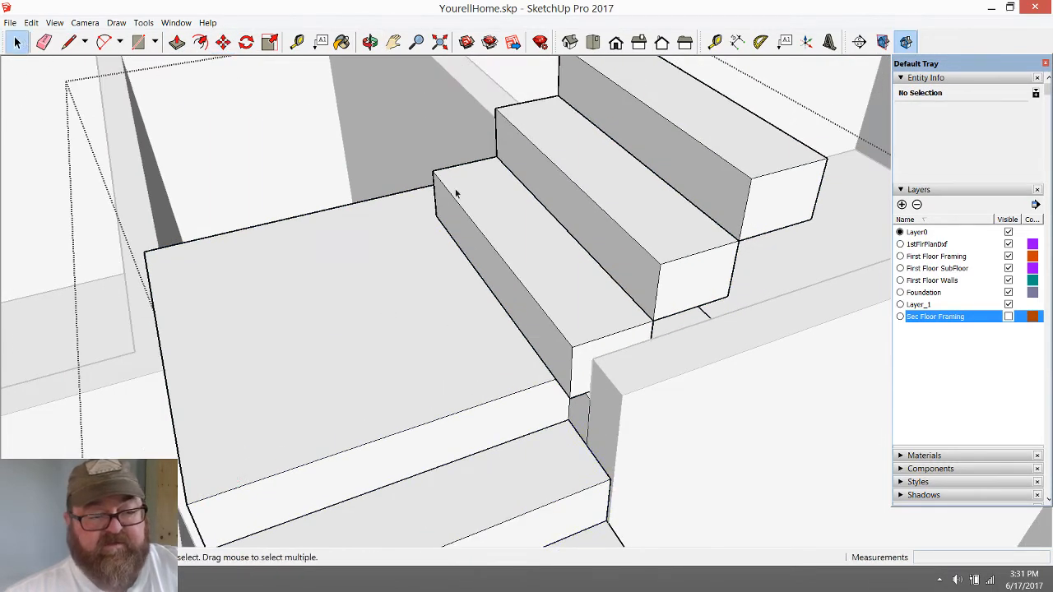
pyautogui.click(481, 203)
pyautogui.keyDown('shift'); pyautogui.click(623, 194); pyautogui.keyUp('shift')
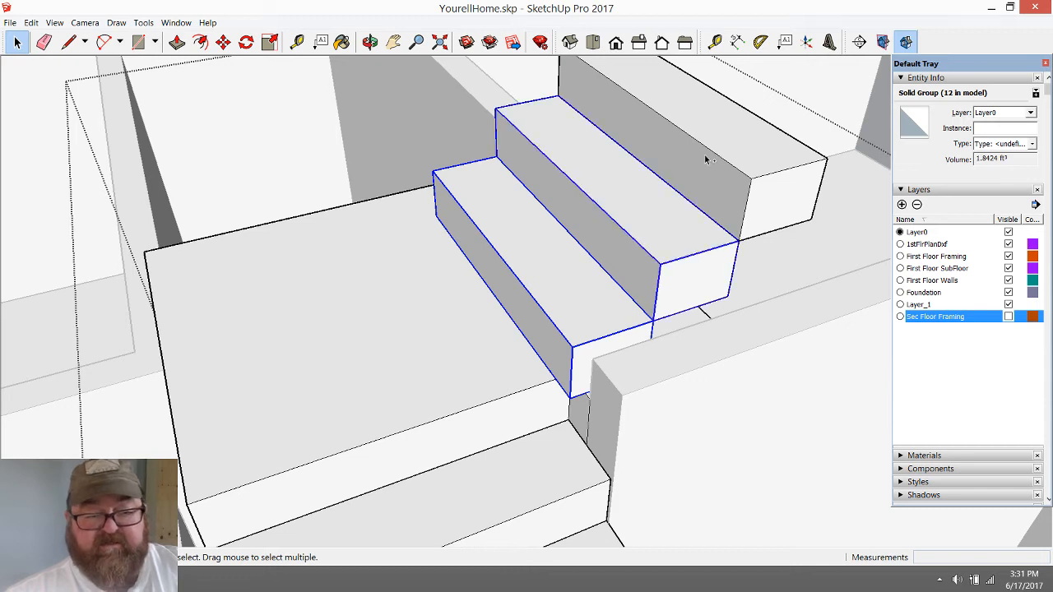
pyautogui.keyDown('shift'); pyautogui.click(705, 160); pyautogui.keyUp('shift')
pyautogui.press('m')
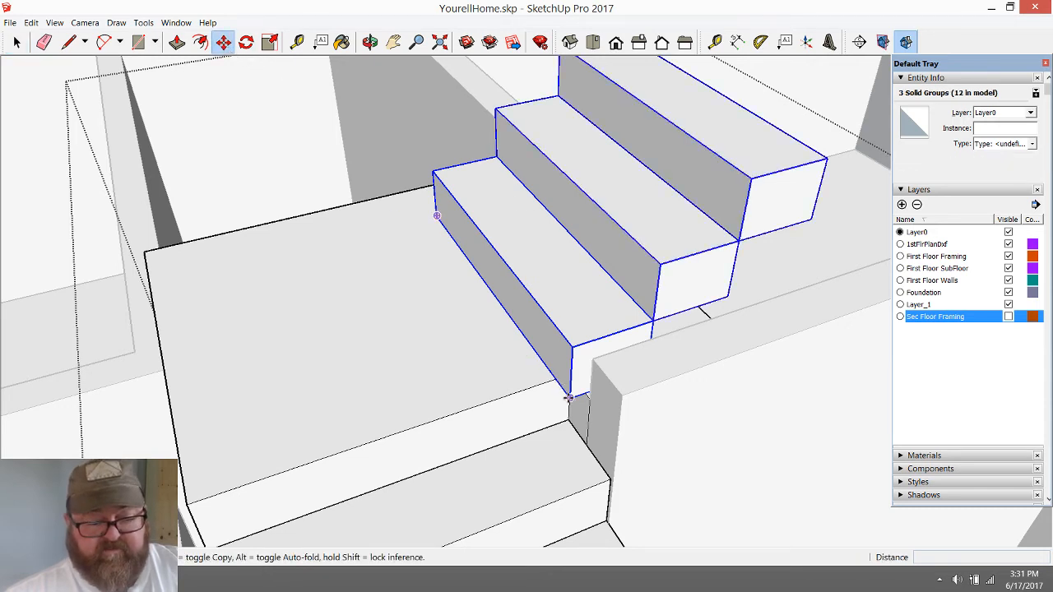
pyautogui.click(567, 397)
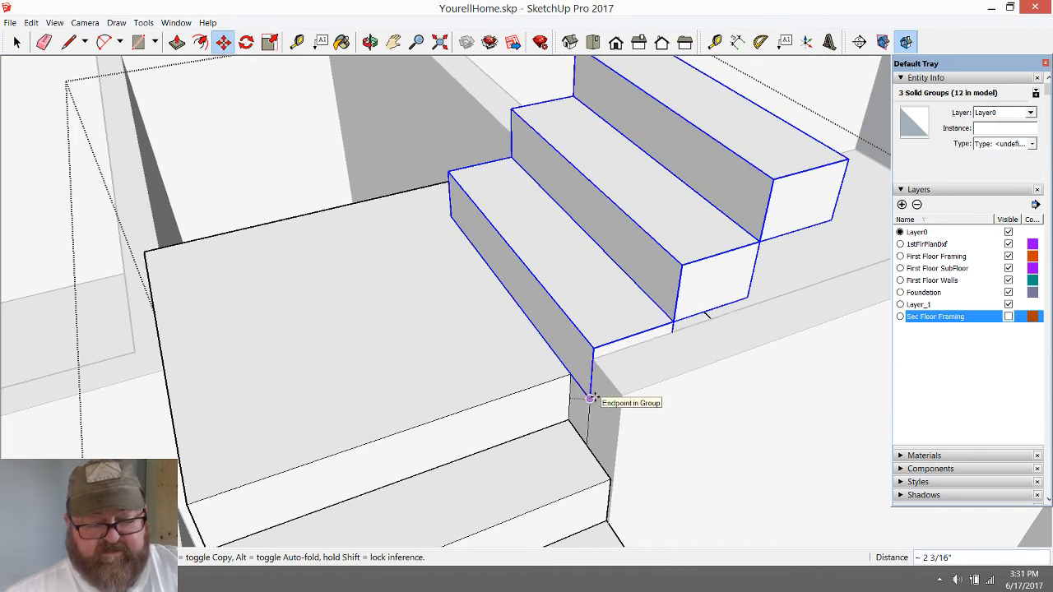
pyautogui.scroll(3, 589, 399)
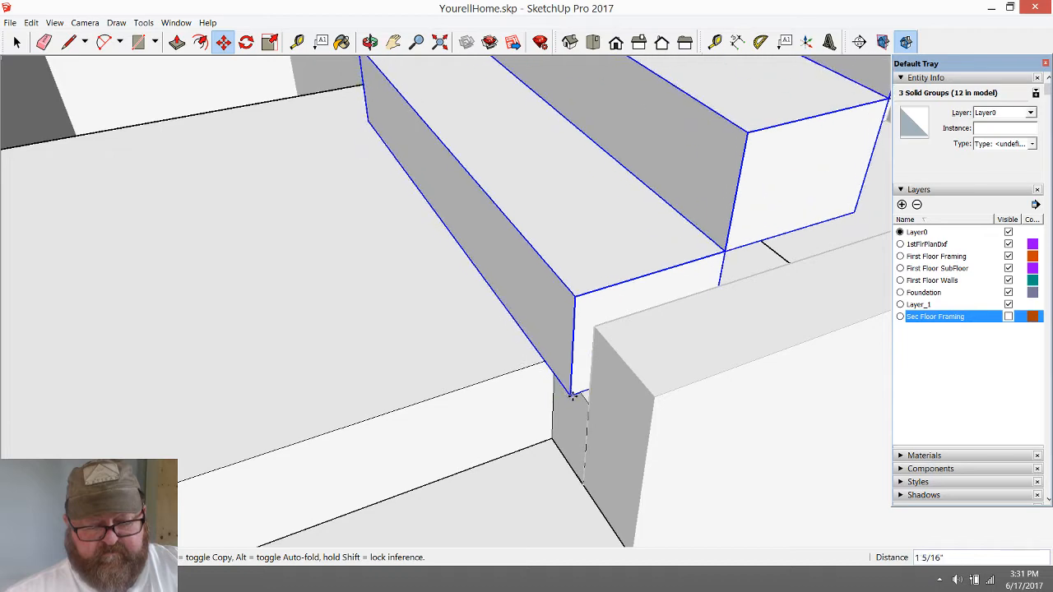
pyautogui.scroll(-4, 470, 407)
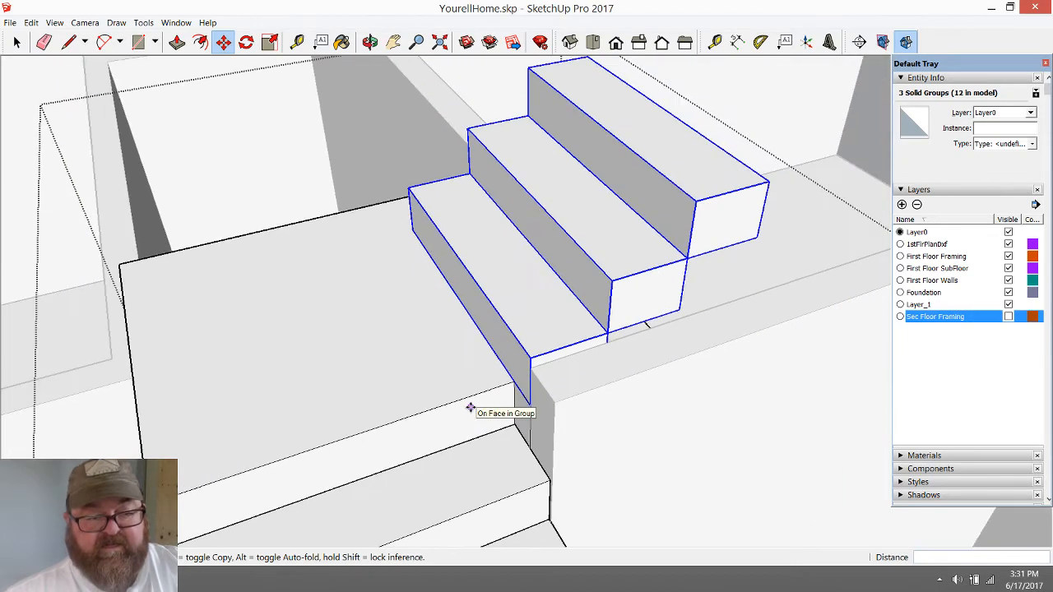
pyautogui.click(370, 41)
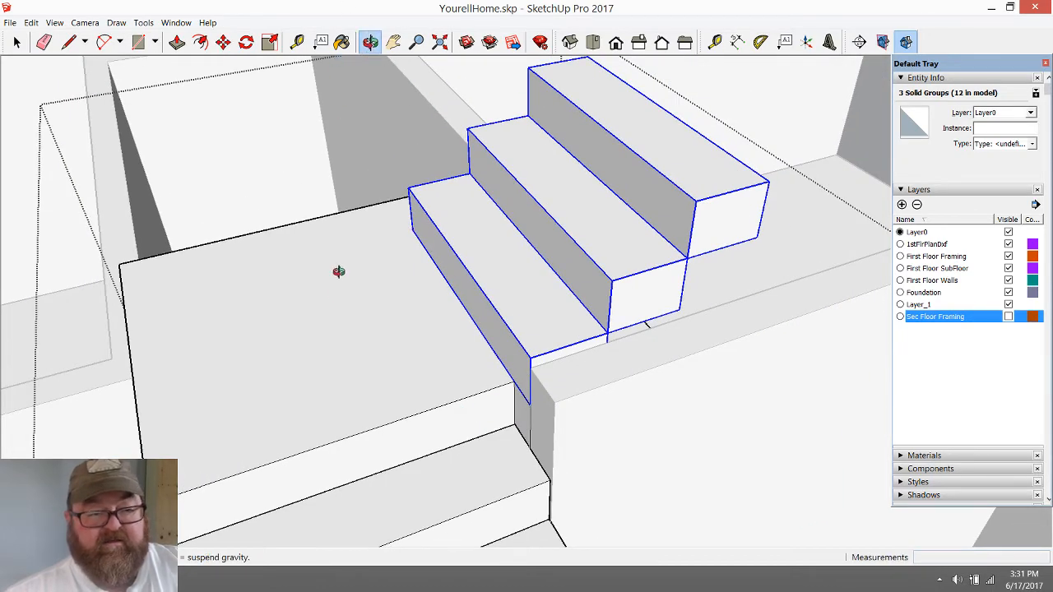
pyautogui.moveTo(336, 275); pyautogui.dragTo(369, 293)
pyautogui.click(17, 41)
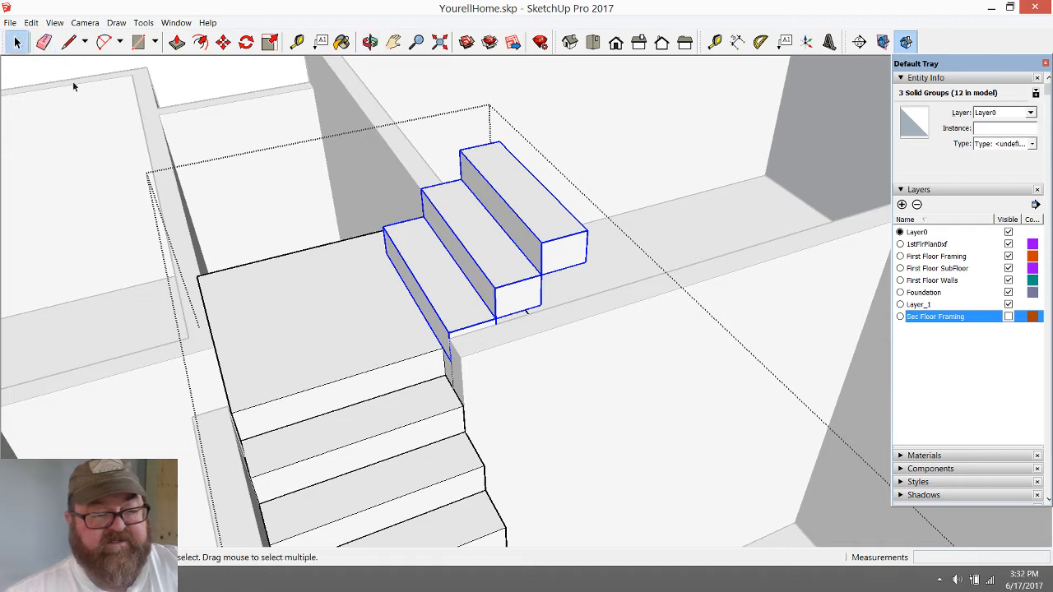
# Deselect the three rotated steps and close the staircase group
pyautogui.scroll(-3, 404, 316)
pyautogui.scroll(1, 404, 317)
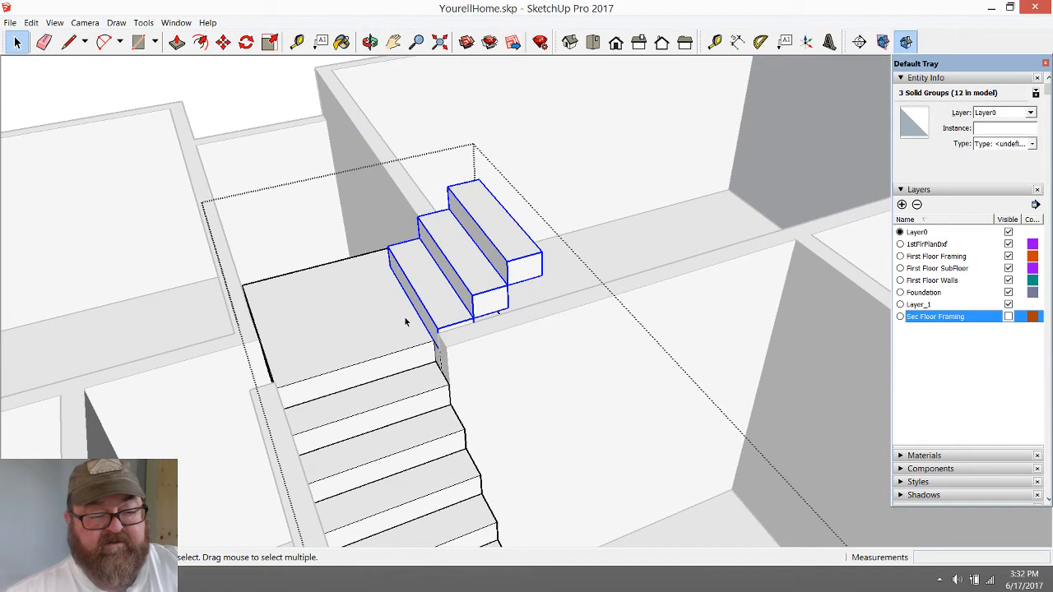
pyautogui.click(267, 90)
pyautogui.scroll(-1, 432, 439)
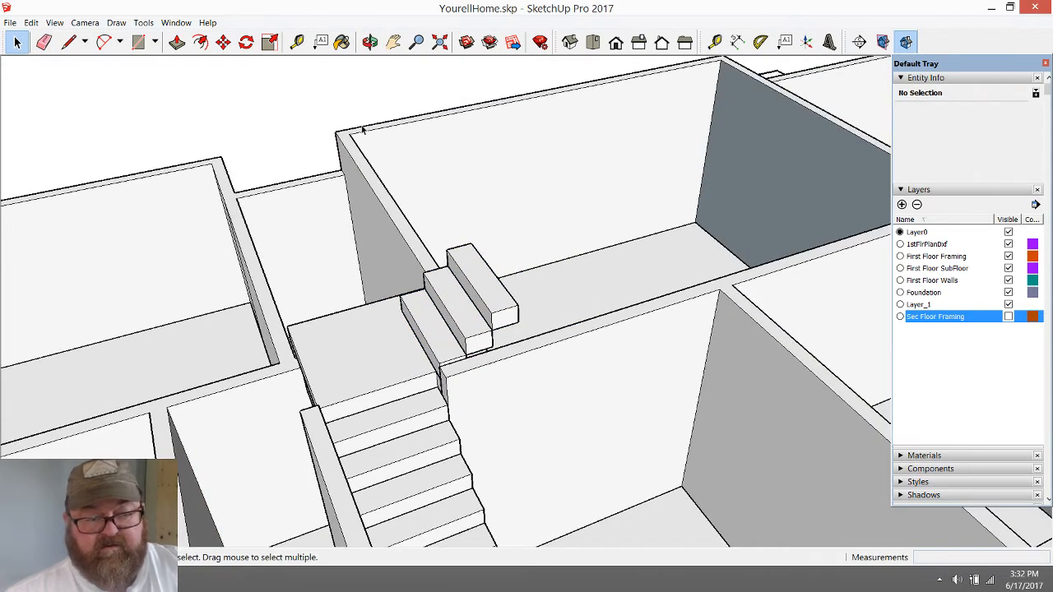
# Show the Sec Floor Framing layer and examine how the turned upper flight meets the walls and second-floor framing
pyautogui.click(370, 42)
pyautogui.moveTo(494, 354); pyautogui.dragTo(681, 389)
pyautogui.scroll(1, 534, 417)
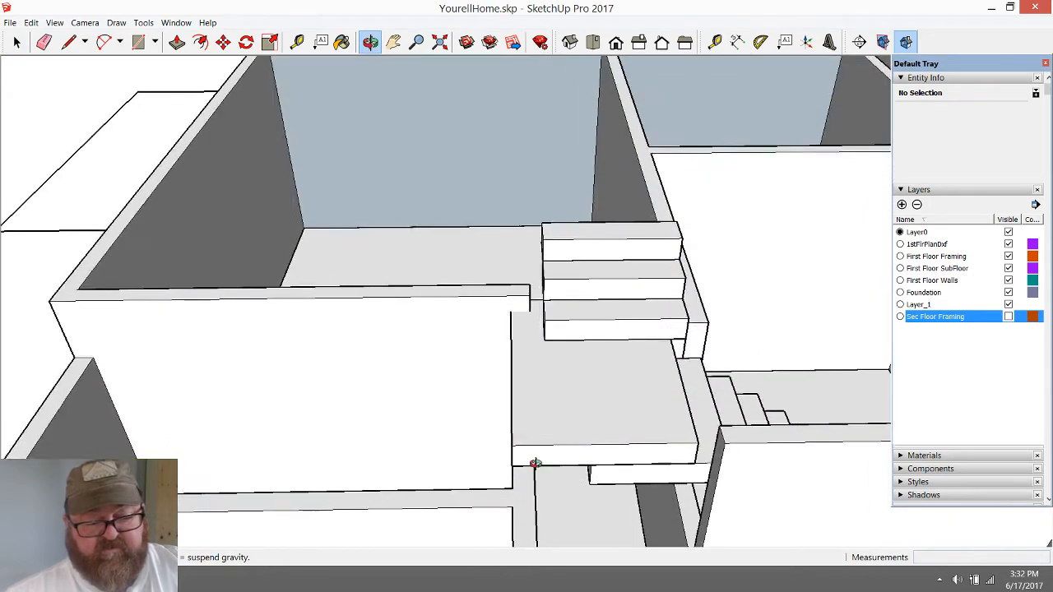
pyautogui.scroll(2, 534, 463)
pyautogui.moveTo(535, 466); pyautogui.dragTo(432, 491)
pyautogui.scroll(-2, 489, 452)
pyautogui.moveTo(588, 436); pyautogui.dragTo(419, 395)
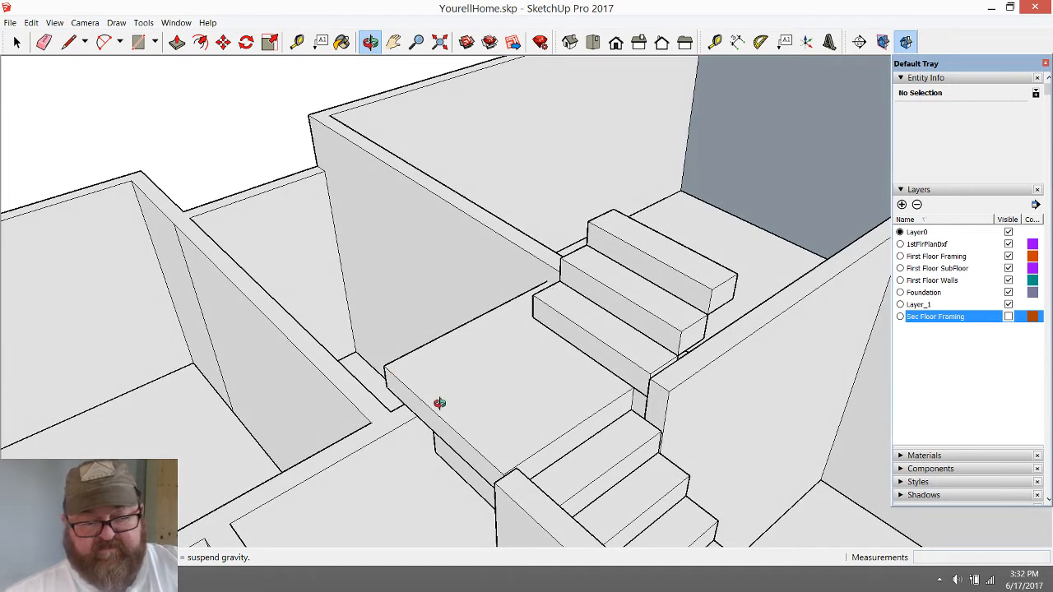
pyautogui.click(1009, 317)
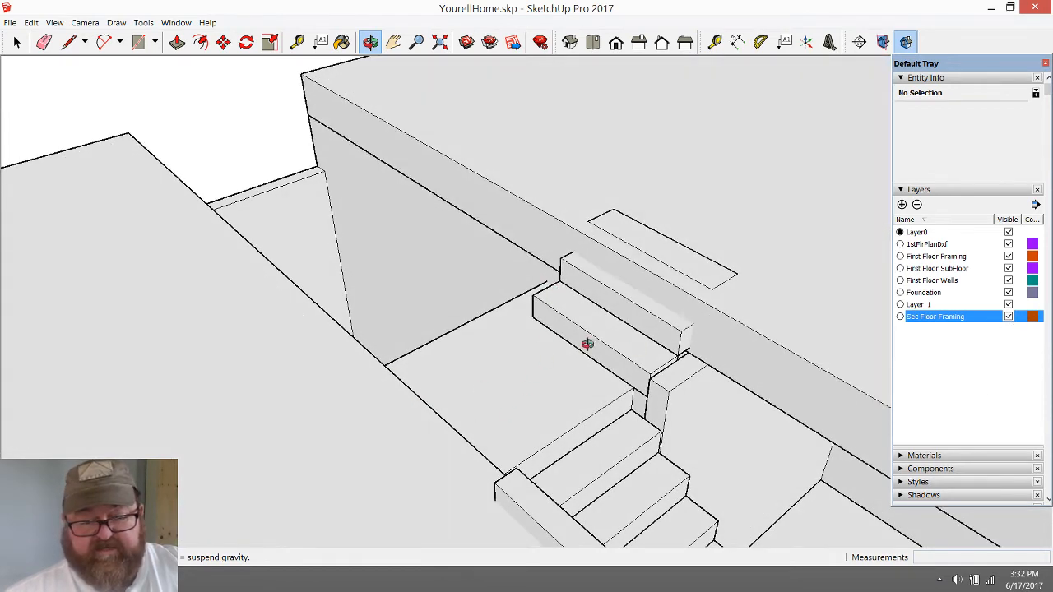
pyautogui.moveTo(516, 353); pyautogui.dragTo(648, 457)
pyautogui.scroll(-2, 421, 439)
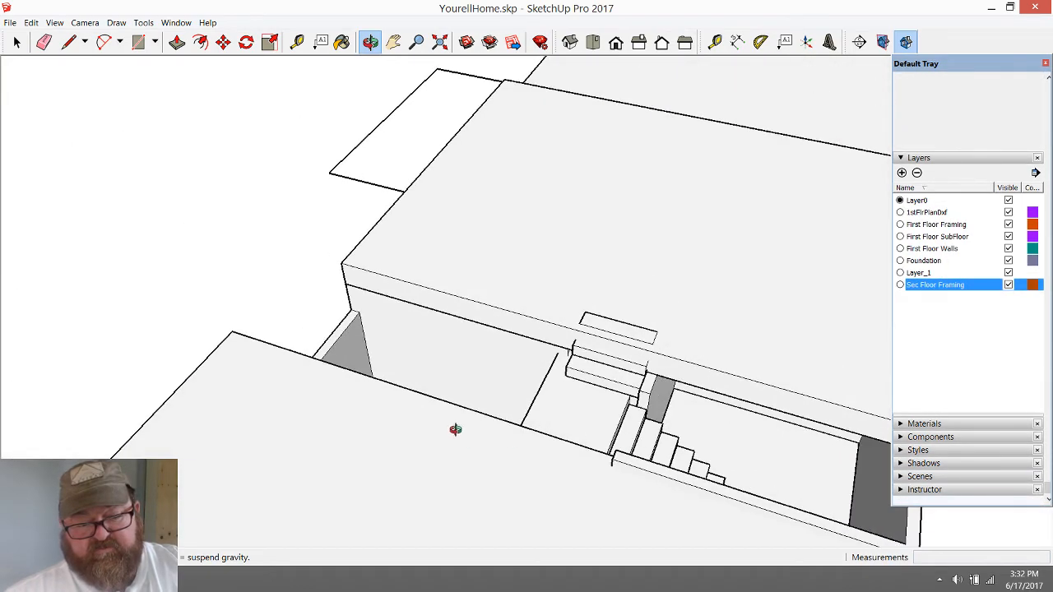
pyautogui.scroll(4, 630, 370)
pyautogui.moveTo(519, 456)
pyautogui.mouseDown()
pyautogui.moveTo(666, 375)
pyautogui.moveTo(649, 357)
pyautogui.moveTo(623, 409)
pyautogui.moveTo(619, 382)
pyautogui.moveTo(677, 365)
pyautogui.moveTo(660, 395)
pyautogui.moveTo(593, 429)
pyautogui.moveTo(565, 418)
pyautogui.mouseUp()
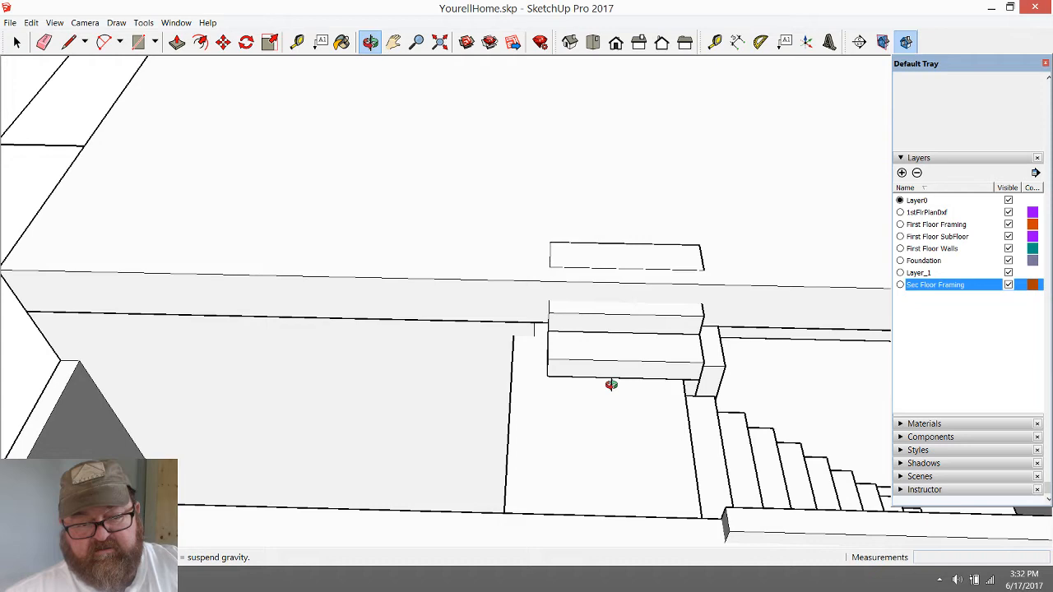
pyautogui.moveTo(674, 306); pyautogui.dragTo(498, 274)
# Open the second-floor framing group above the upper flight for editing
pyautogui.press('space')
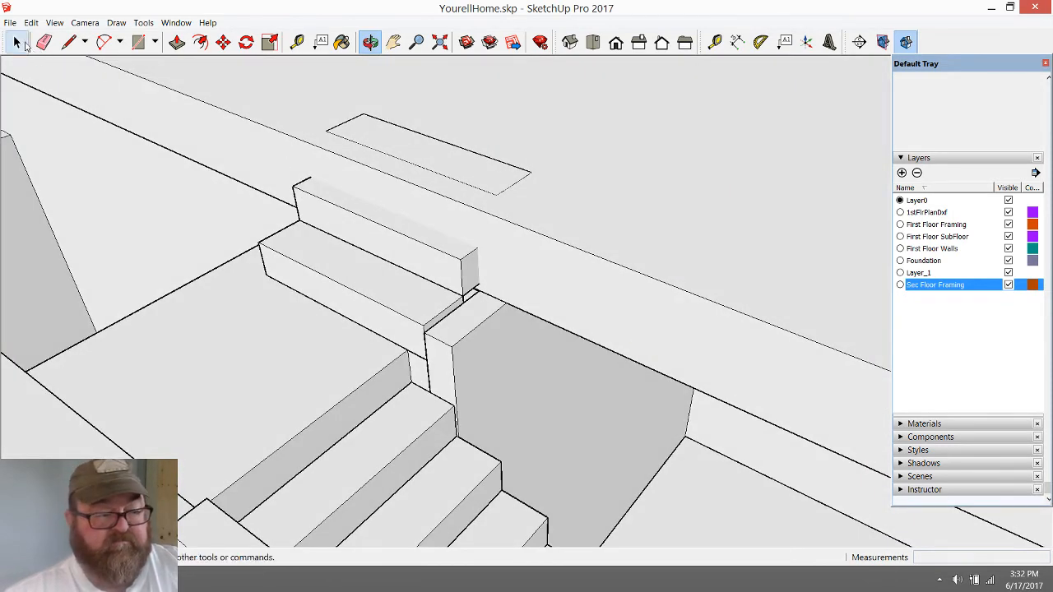
pyautogui.doubleClick(587, 248)
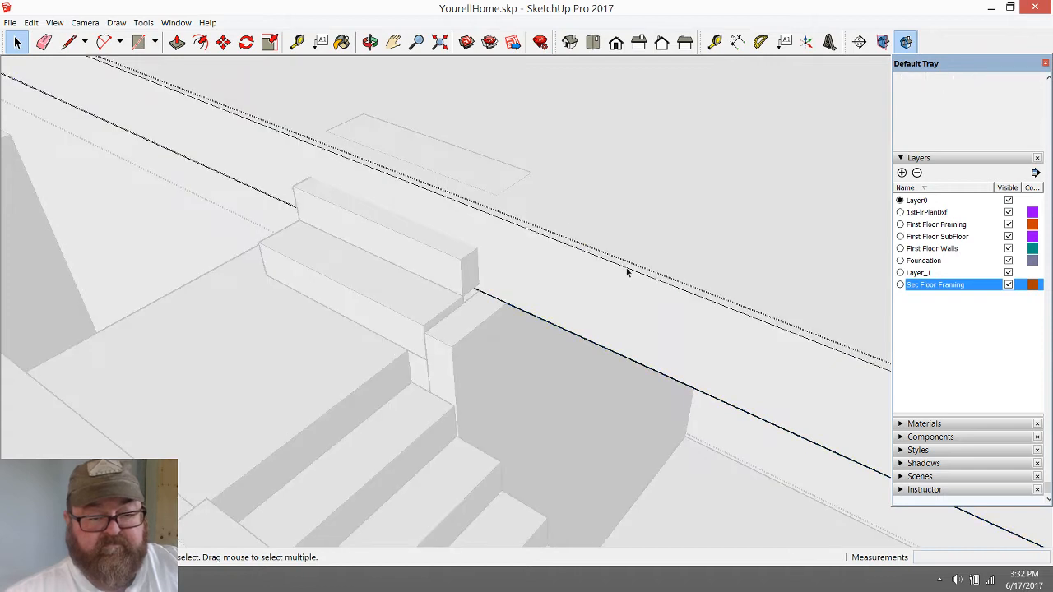
pyautogui.click(69, 41)
pyautogui.scroll(3, 428, 298)
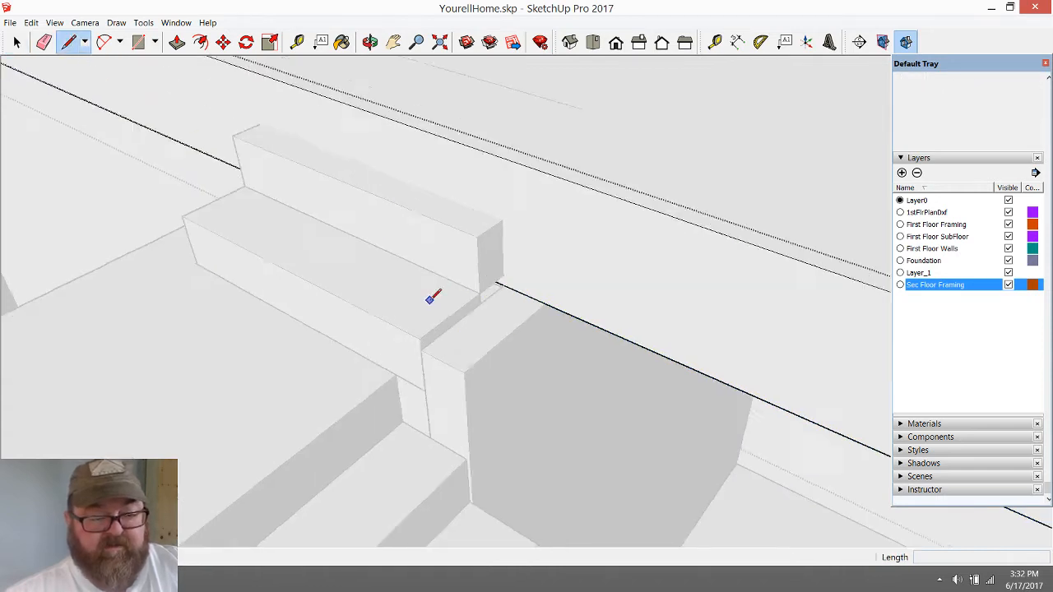
pyautogui.click(297, 41)
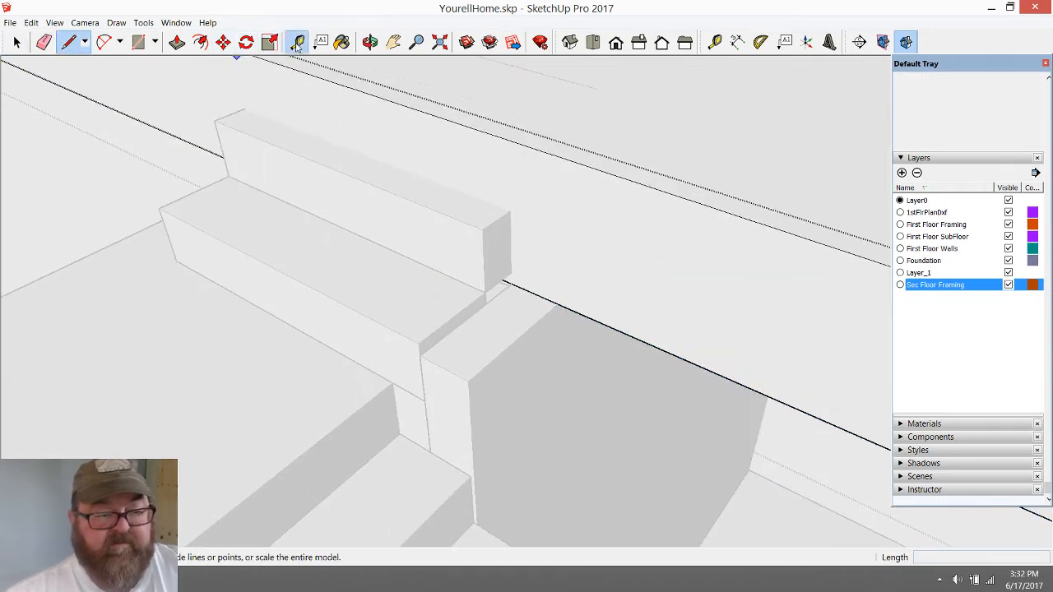
pyautogui.click(511, 222)
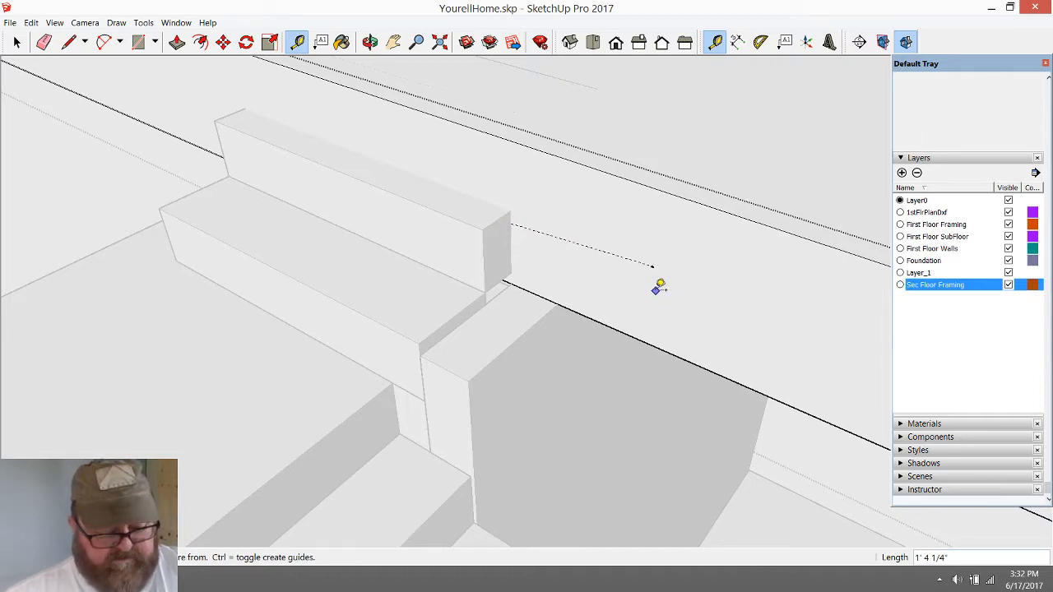
pyautogui.click(652, 266)
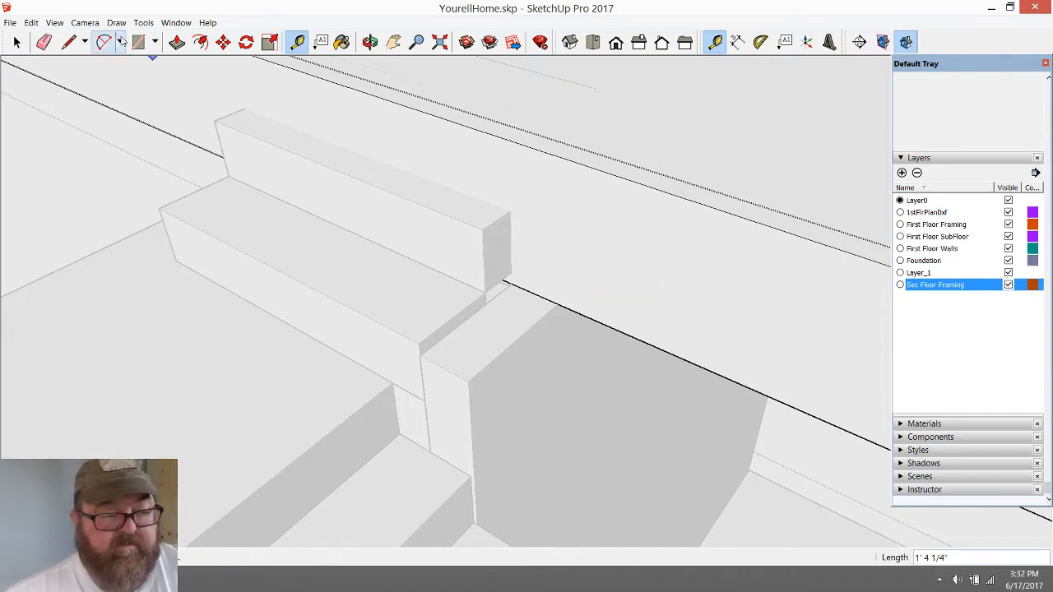
# Draw a 1' 4 3/4" vertical line from the bottom to the top edge of the framing's side face, beside the steps' end nearest the lower flight
pyautogui.click(69, 42)
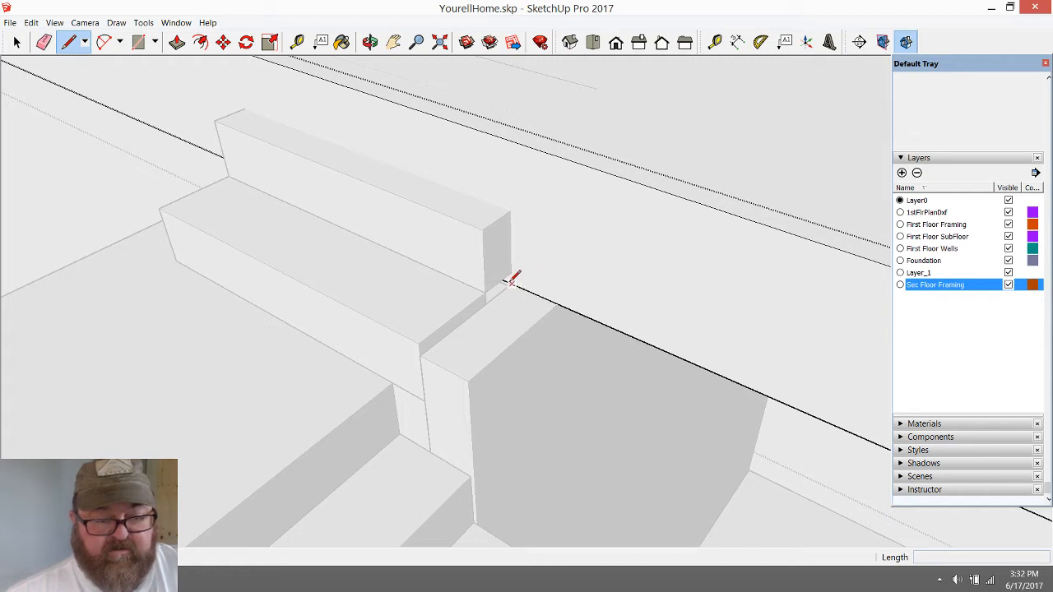
pyautogui.click(510, 283)
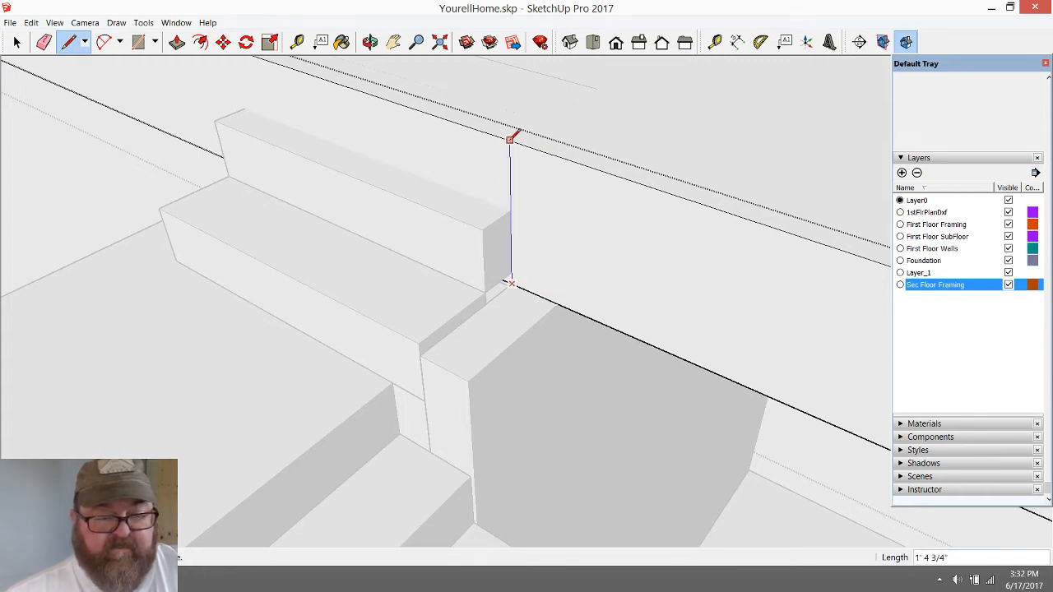
pyautogui.scroll(-1, 720, 362)
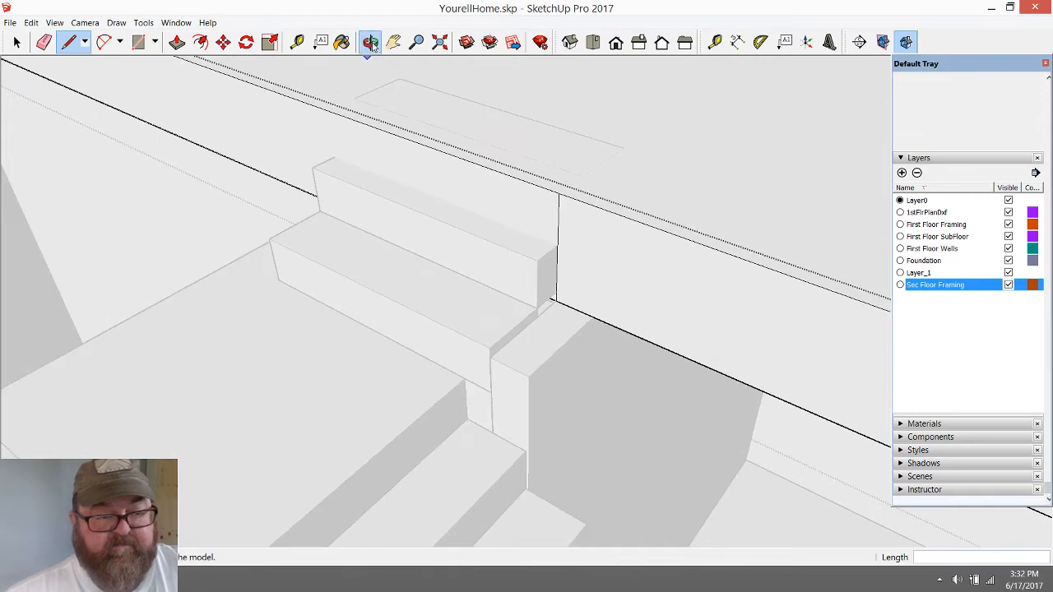
# Place a parallel guide 3' 10" from the vertical line, at the wall corner beyond the other end of the steps
pyautogui.click(370, 44)
pyautogui.moveTo(485, 216); pyautogui.dragTo(451, 247)
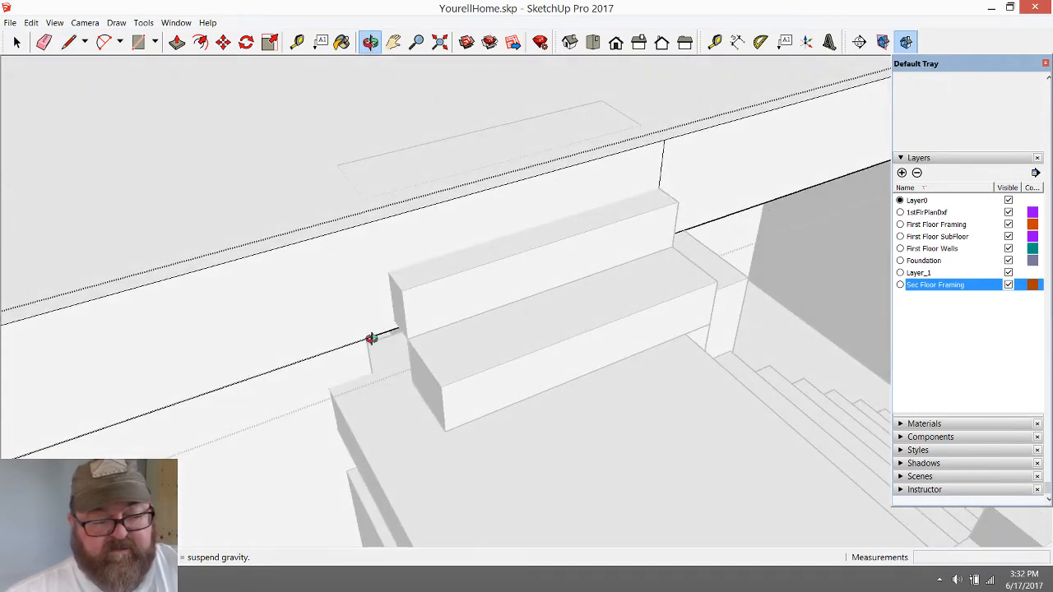
pyautogui.click(68, 42)
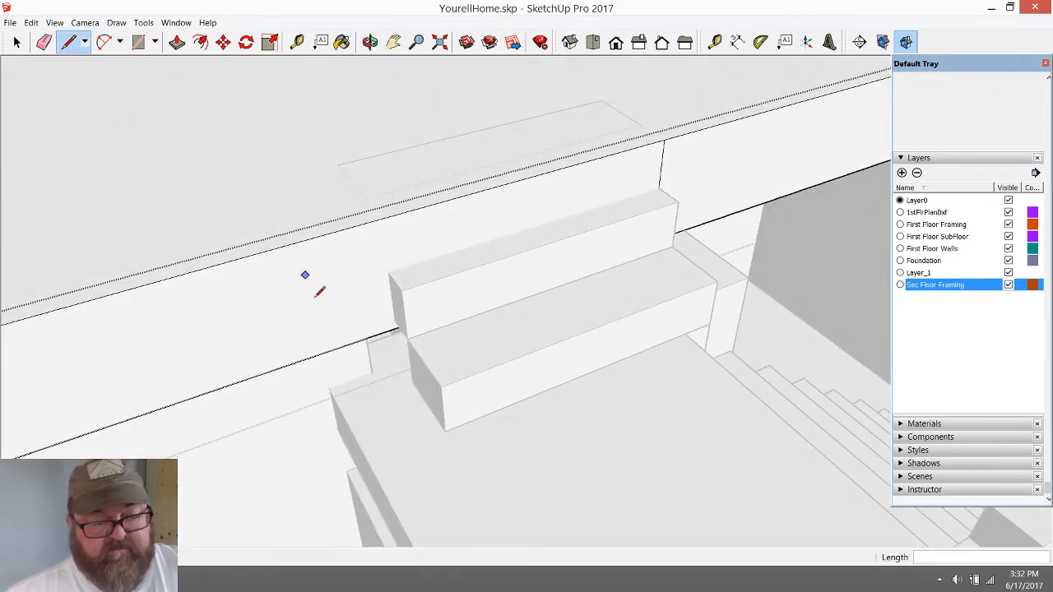
pyautogui.click(297, 42)
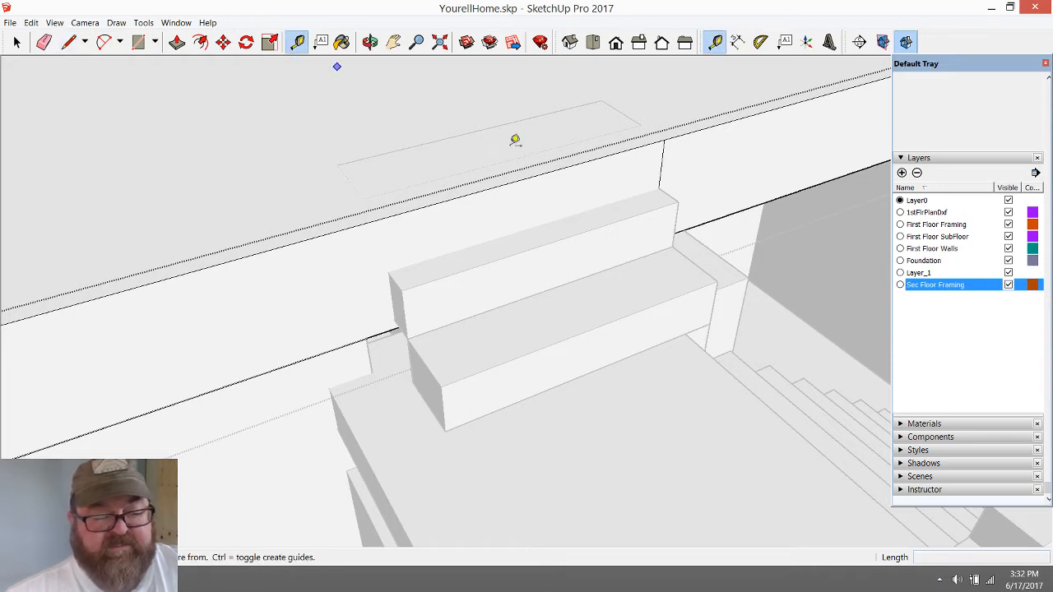
pyautogui.click(660, 168)
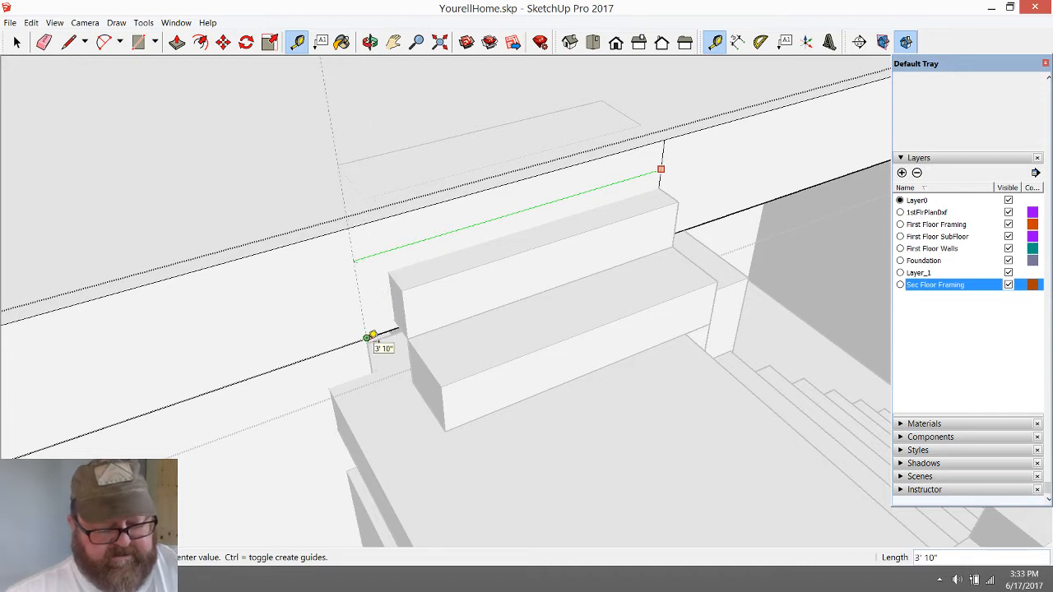
pyautogui.click(372, 337)
# Draw a 1' 4 3/4" vertical line along the guide and push/pull the framing face between both lines inward 5 1/2"
pyautogui.click(68, 42)
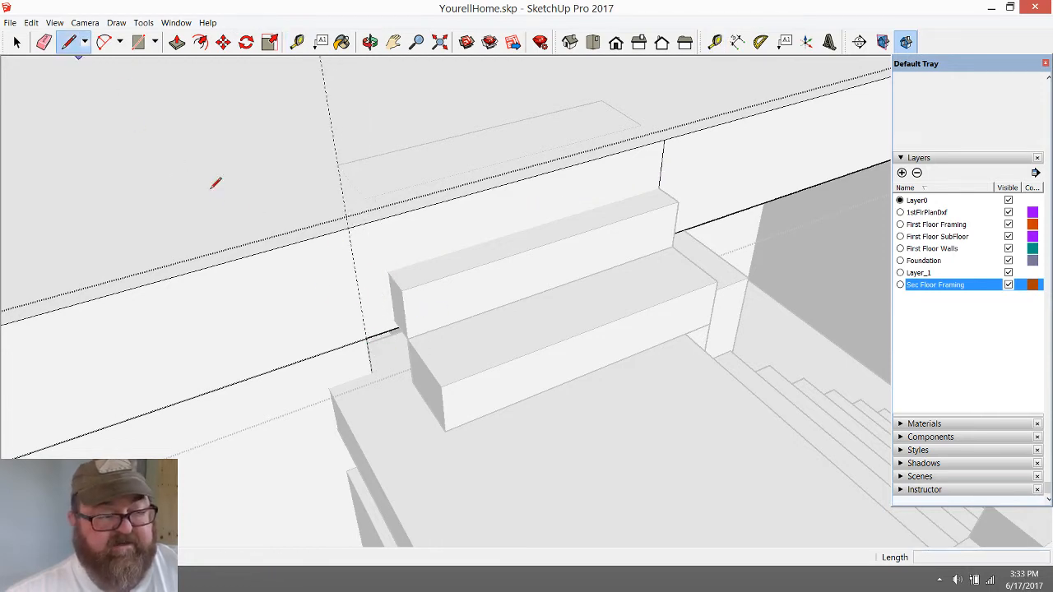
pyautogui.click(366, 338)
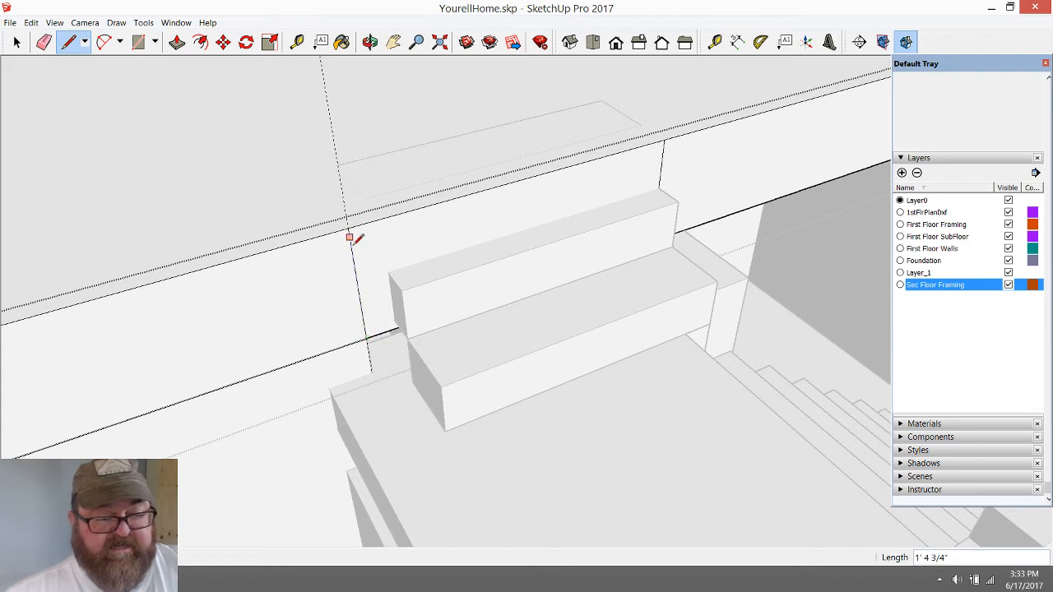
pyautogui.click(177, 42)
pyautogui.click(489, 242)
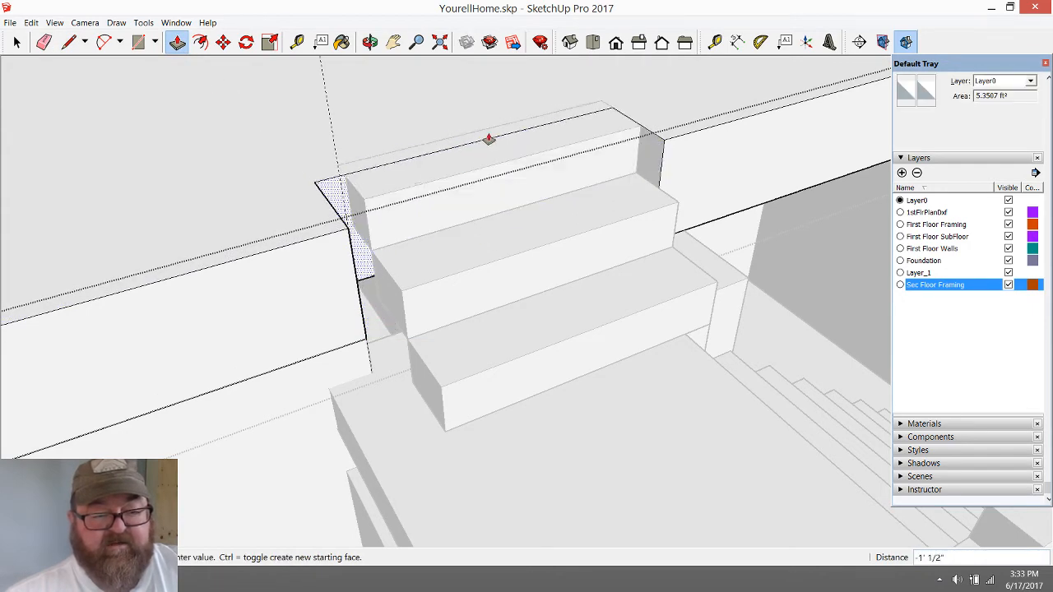
pyautogui.click(484, 168)
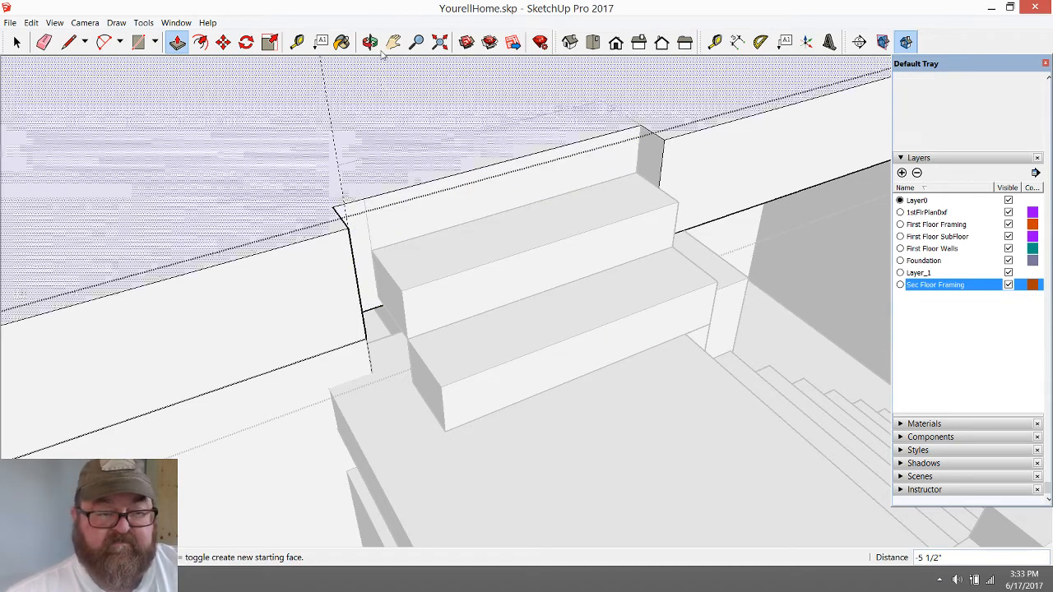
pyautogui.click(473, 97)
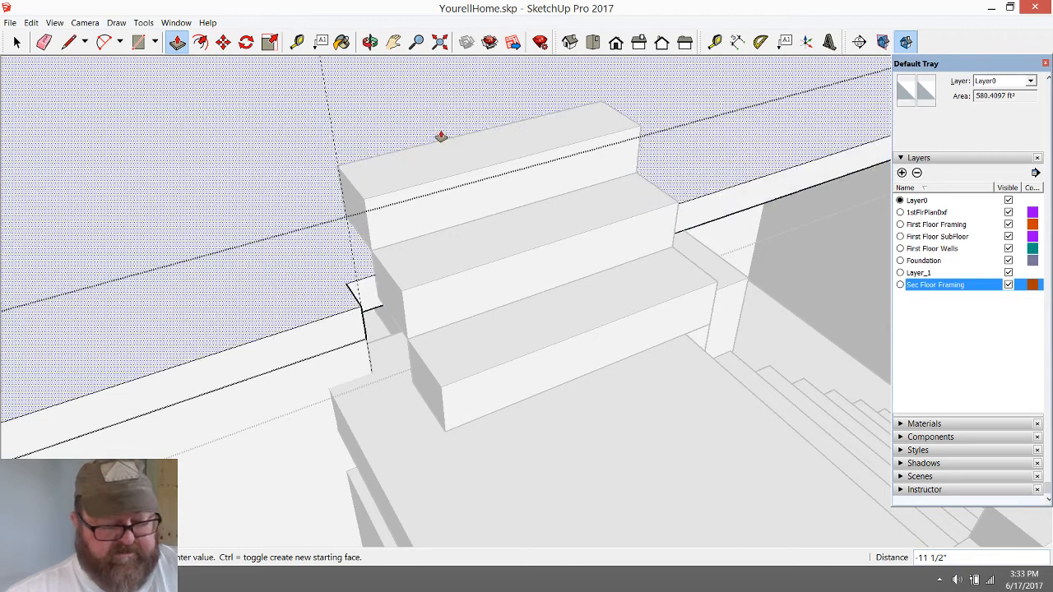
pyautogui.press('Escape')
pyautogui.scroll(-1, 520, 317)
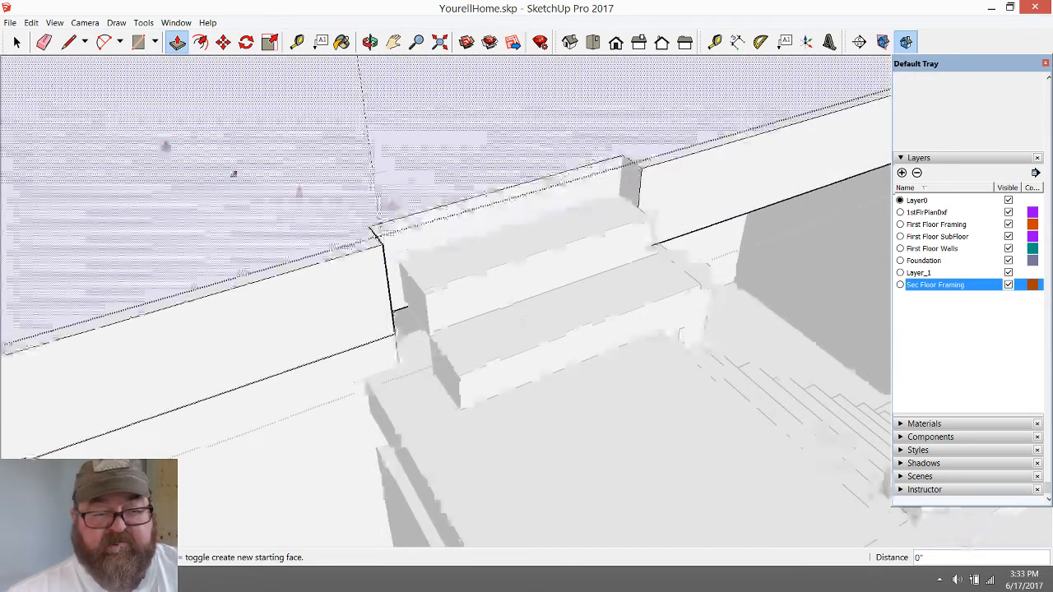
# Erase the vertical guide beside the recess and close the second-floor framing group
pyautogui.press('space')
pyautogui.click(494, 218)
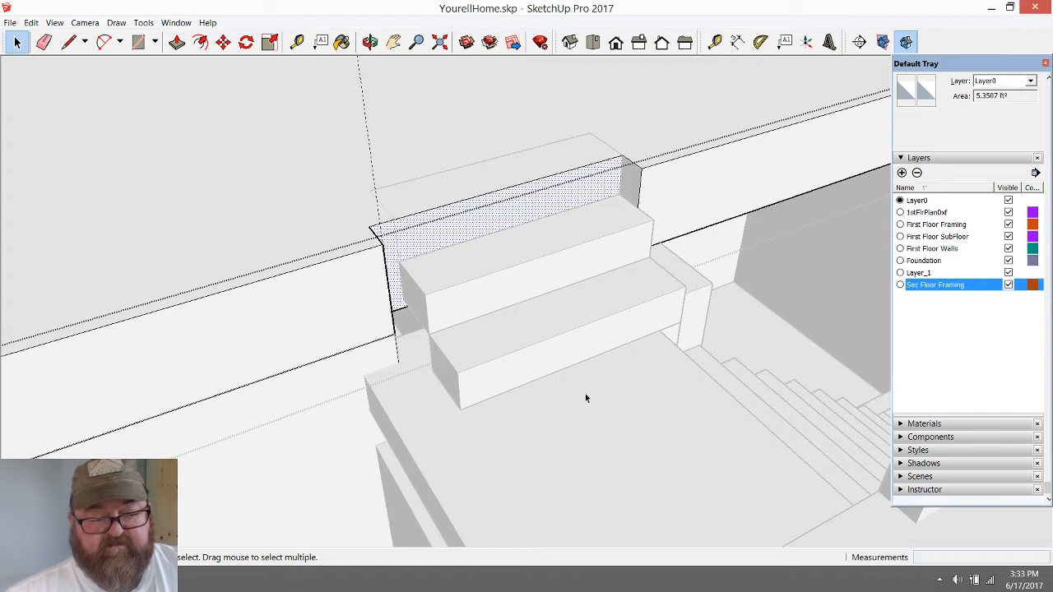
pyautogui.click(44, 42)
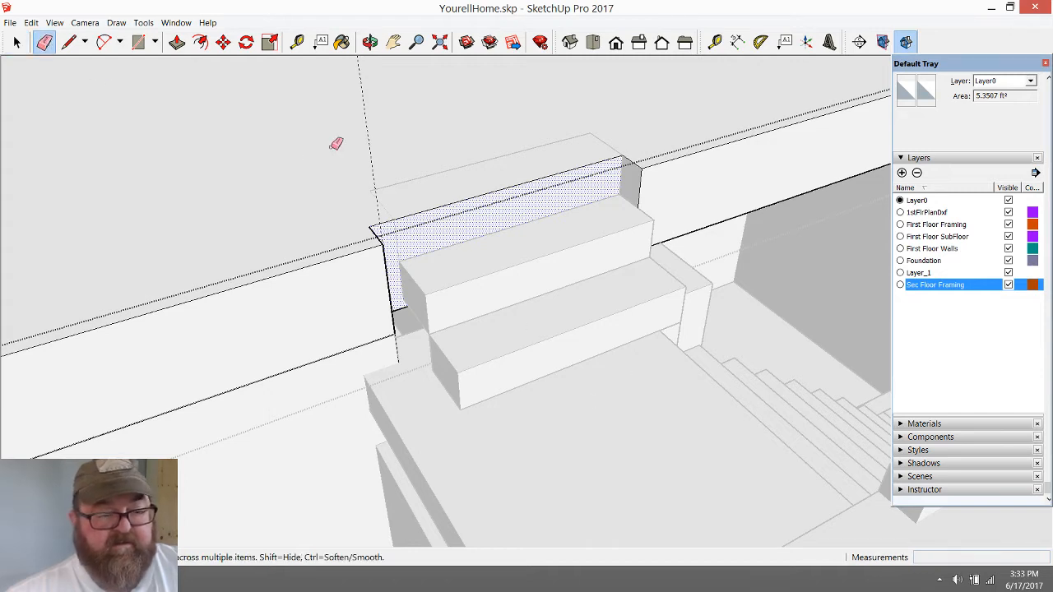
pyautogui.click(369, 147)
pyautogui.scroll(-2, 355, 291)
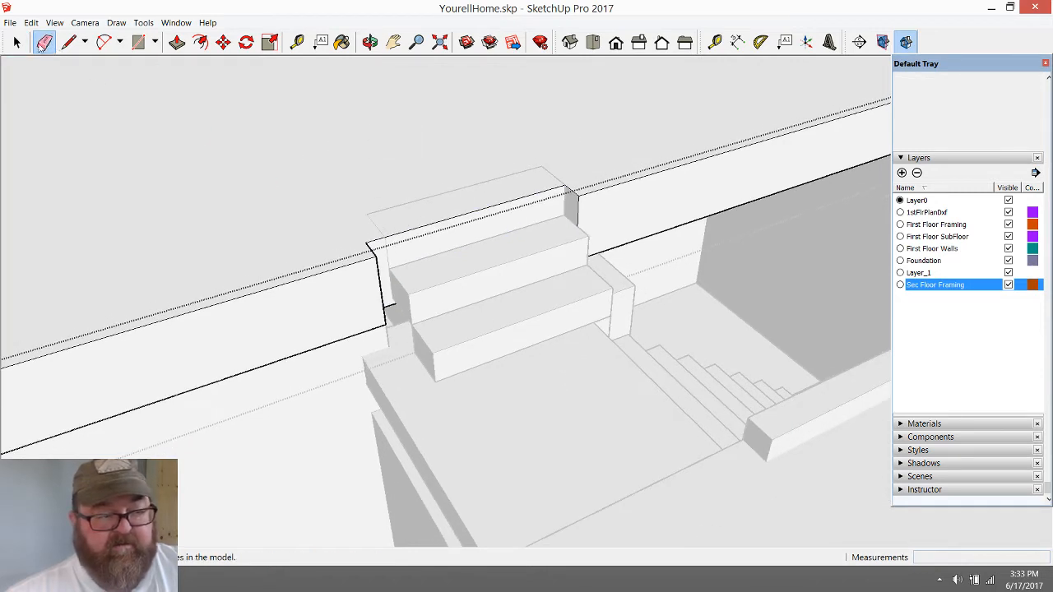
pyautogui.click(17, 41)
pyautogui.click(744, 318)
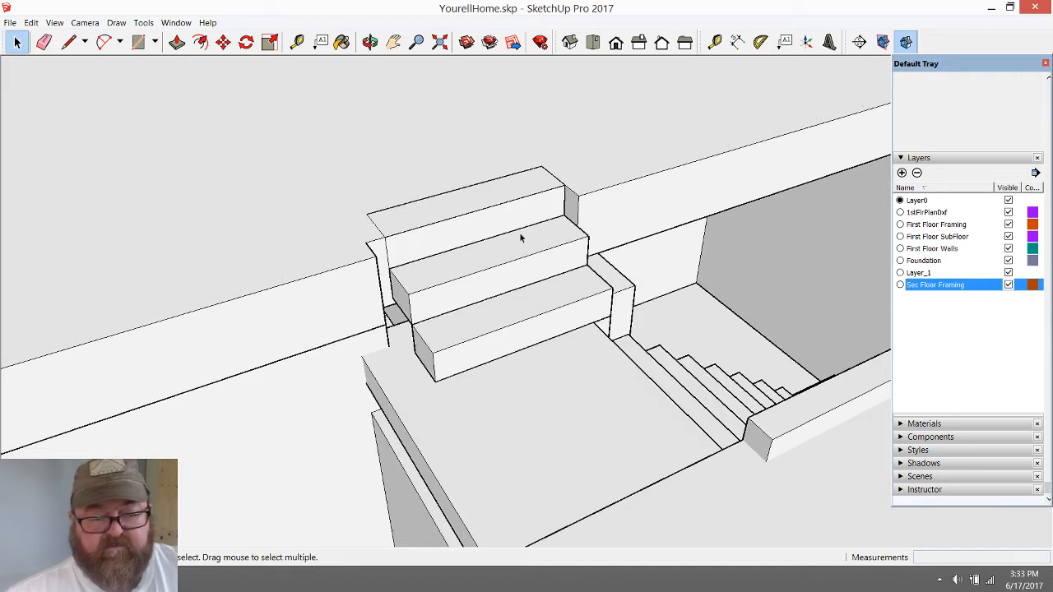
# Inside the staircase group, delete the uppermost step at the framing recess
pyautogui.click(517, 207)
pyautogui.doubleClick(507, 207)
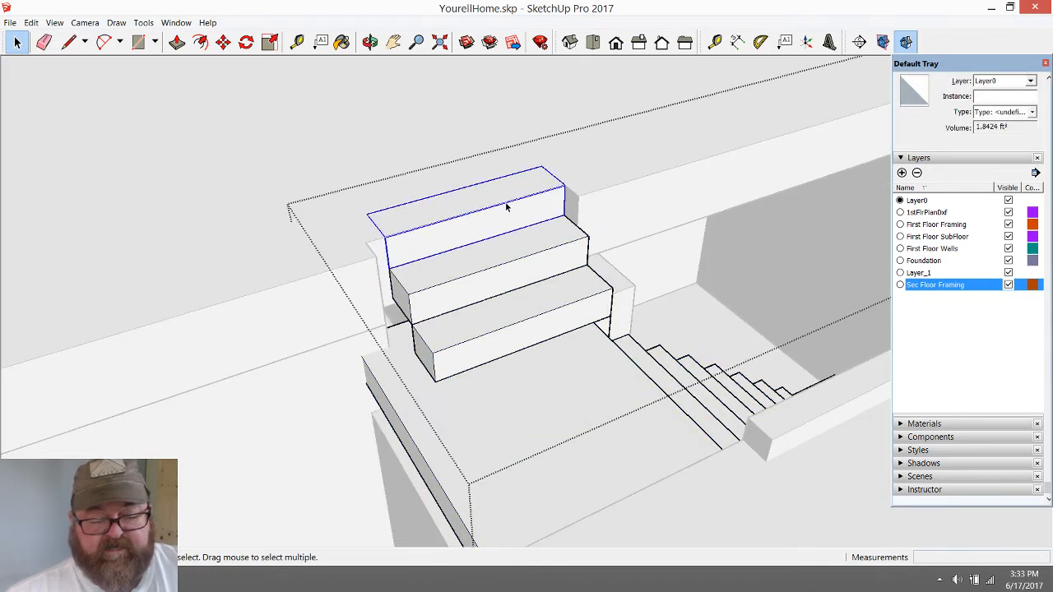
pyautogui.press('Delete')
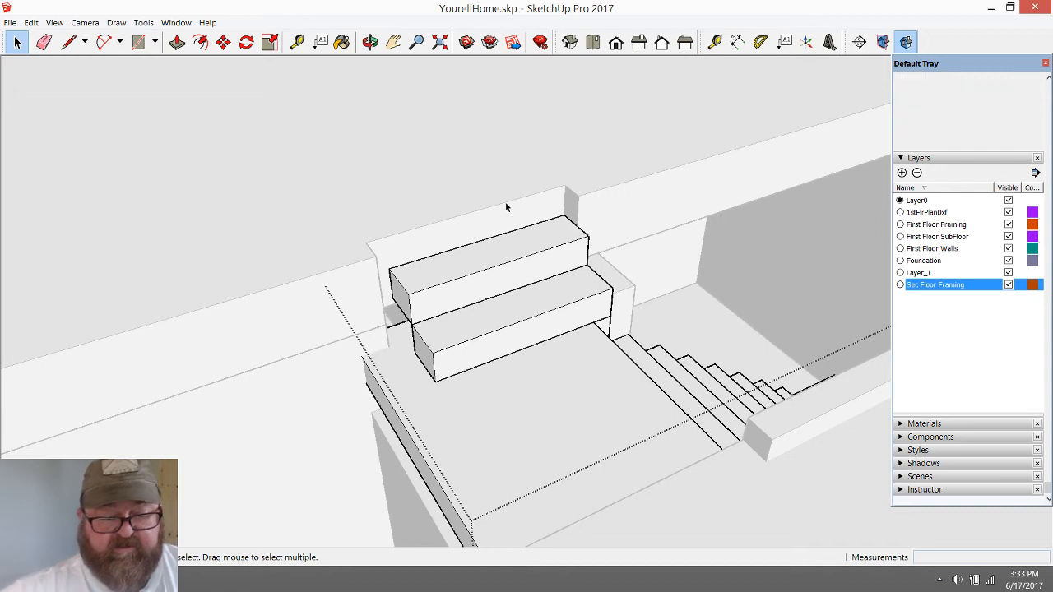
# Open the upper remaining step's group and push/pull its end face outward 4" to the side of the framing recess
pyautogui.scroll(2, 418, 319)
pyautogui.scroll(2, 417, 319)
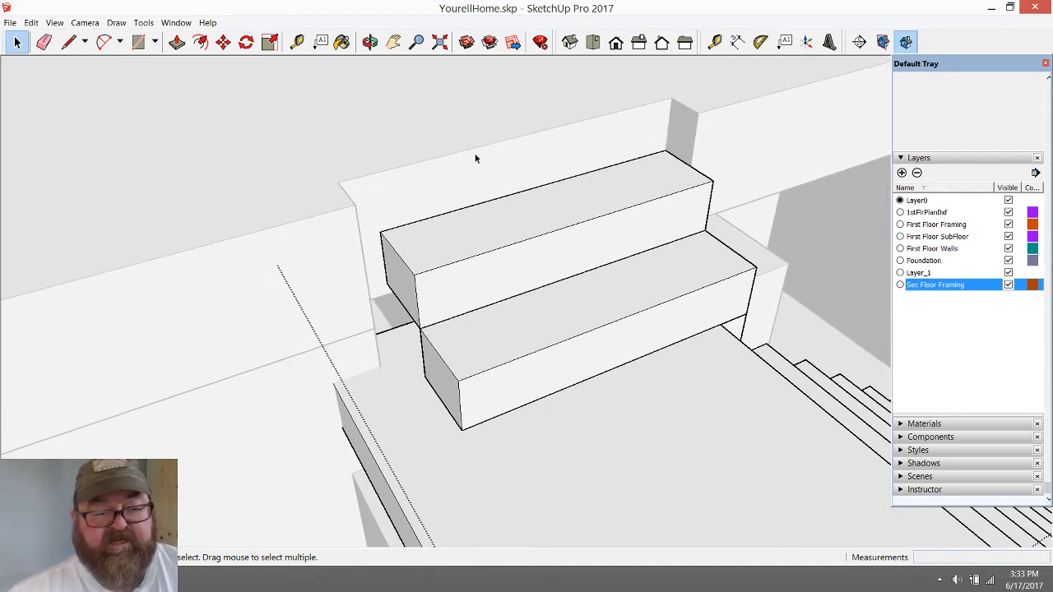
pyautogui.doubleClick(419, 287)
pyautogui.press('p')
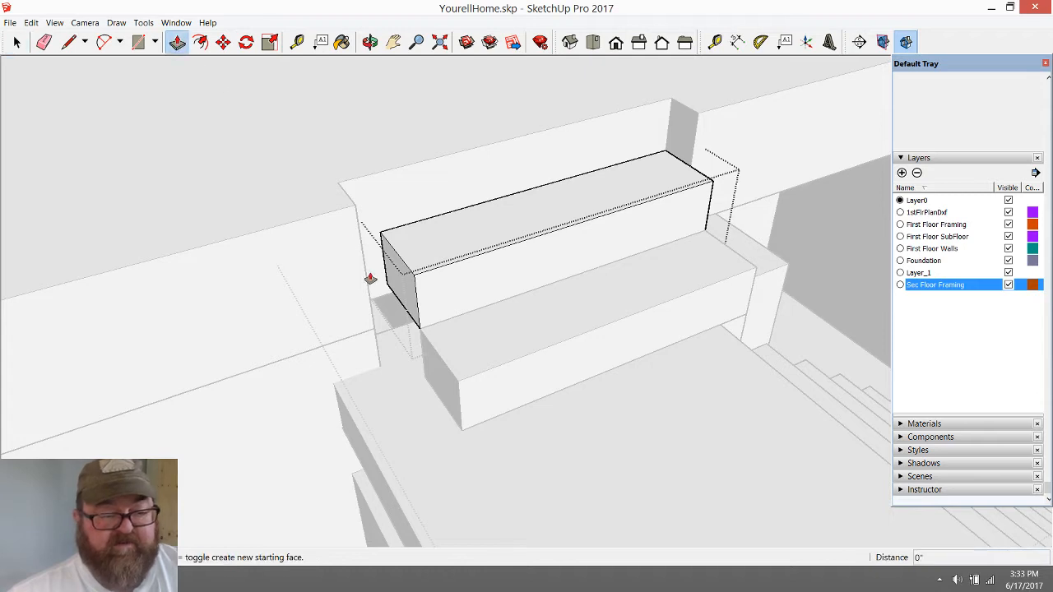
pyautogui.moveTo(385, 272); pyautogui.dragTo(357, 242)
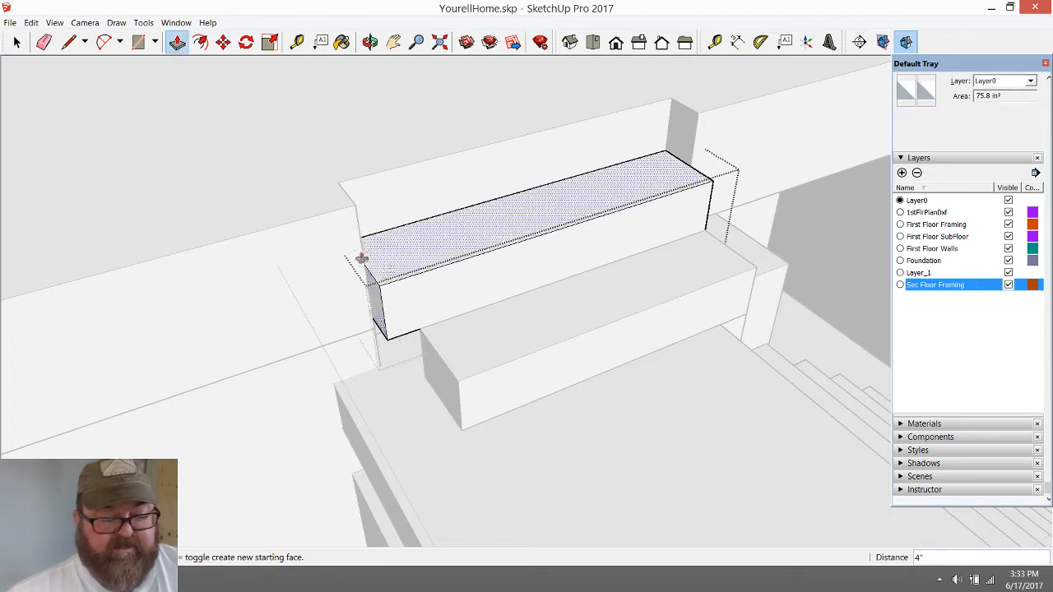
# Open the lower of the two remaining upper steps and push/pull its end face outward 4"
pyautogui.click(16, 42)
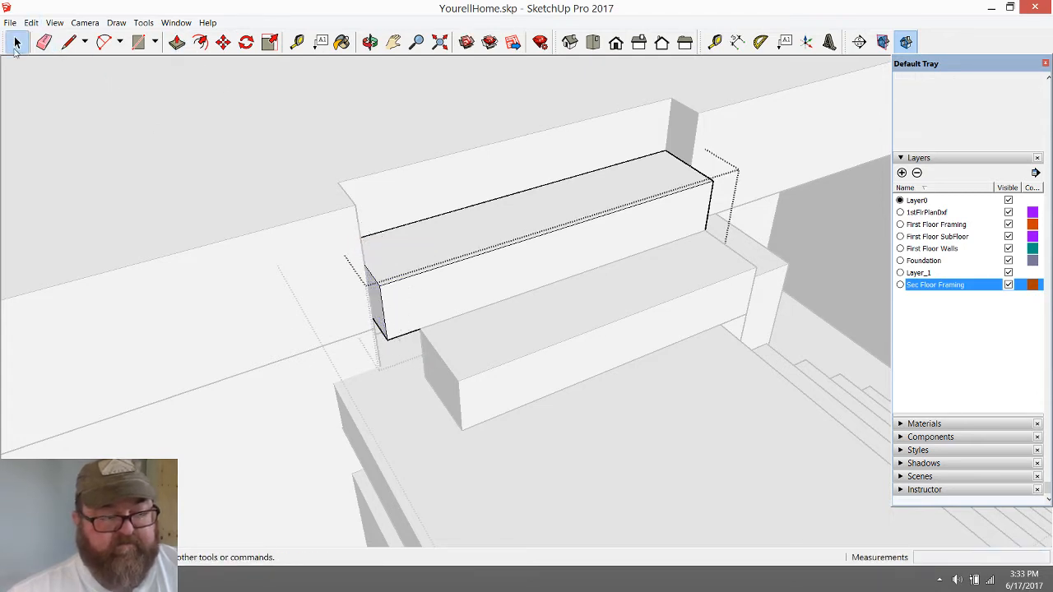
pyautogui.click(480, 366)
pyautogui.doubleClick(479, 366)
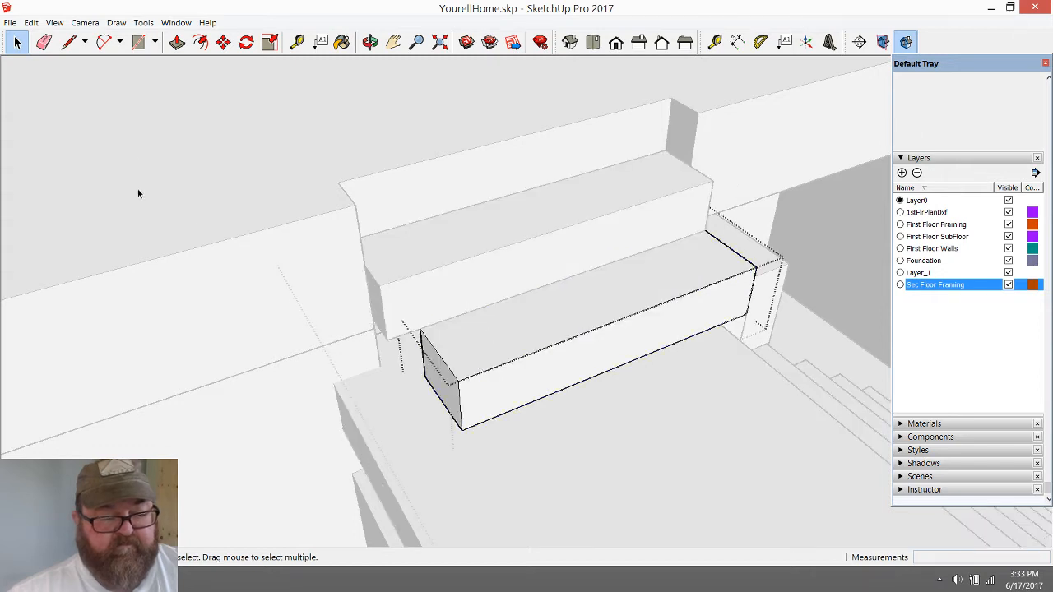
pyautogui.click(177, 42)
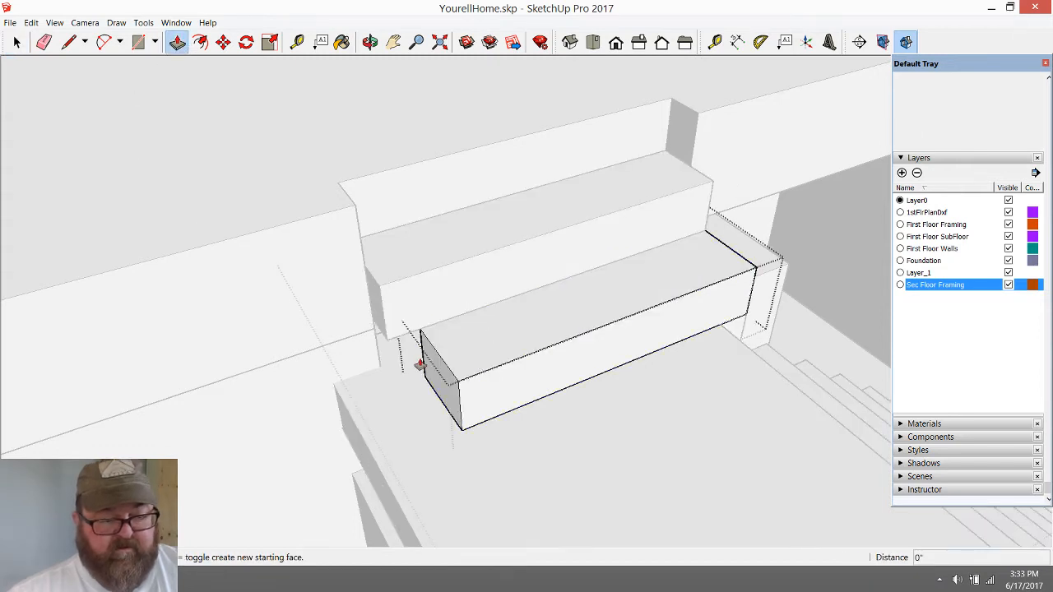
pyautogui.moveTo(420, 365); pyautogui.dragTo(379, 333)
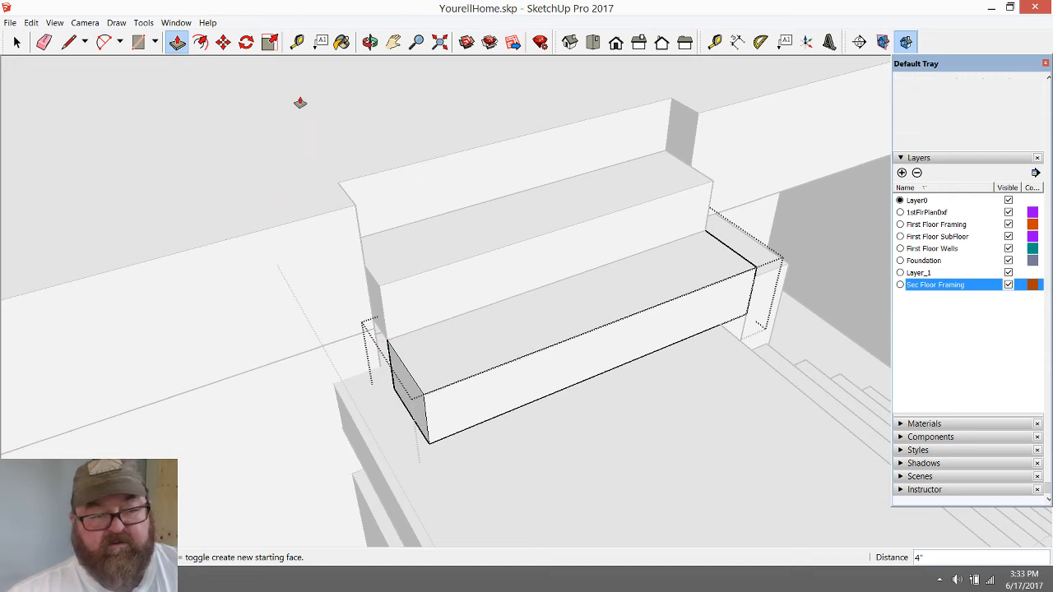
# Close the lower step's group and the staircase group around it
pyautogui.moveTo(315, 397); pyautogui.dragTo(351, 401, button='middle')
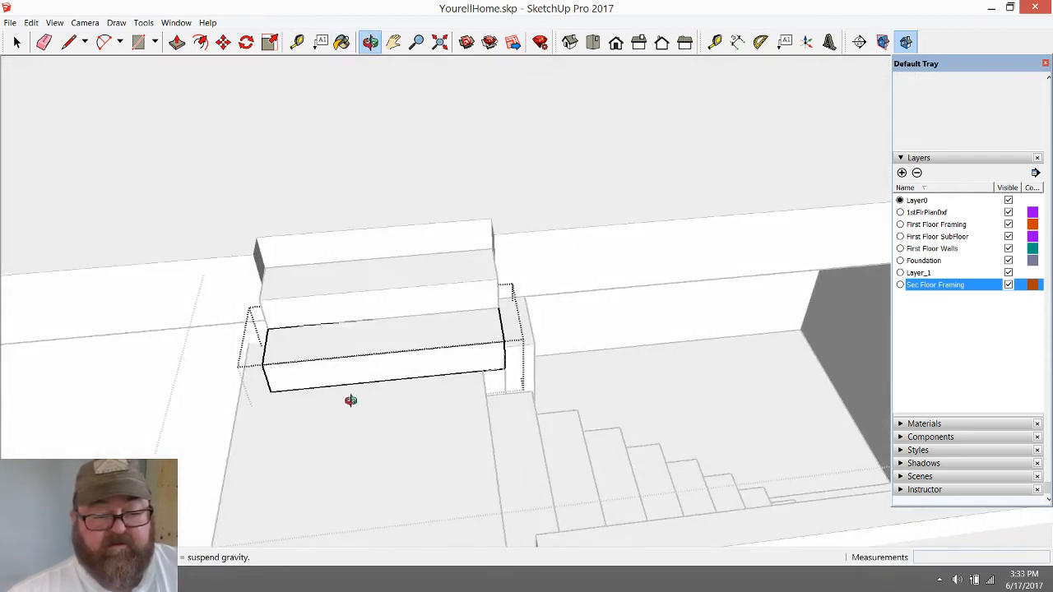
pyautogui.press('space')
pyautogui.click(386, 367)
pyautogui.scroll(-4, 405, 428)
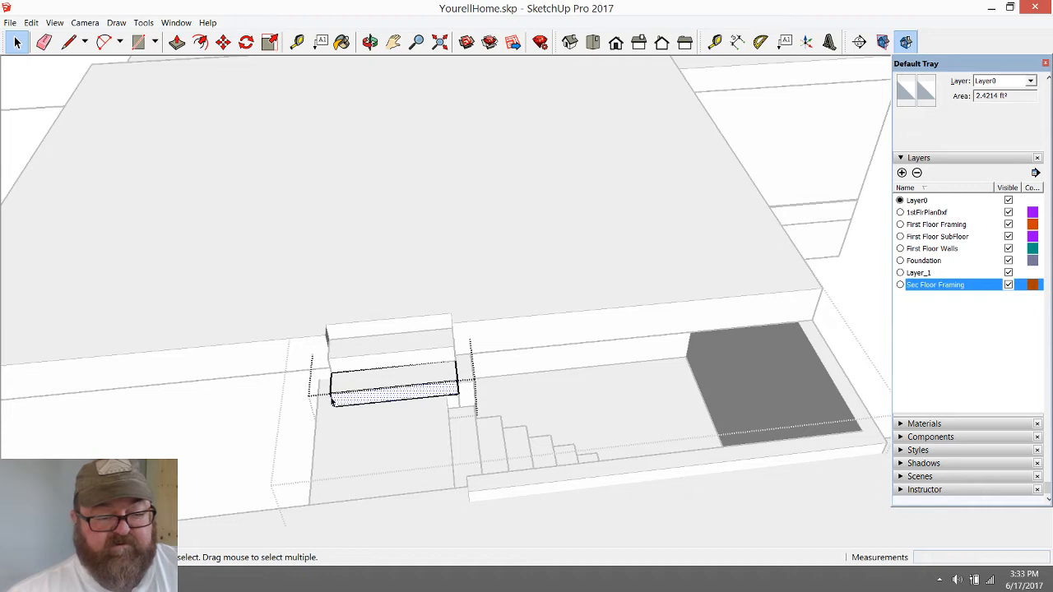
pyautogui.click(370, 42)
pyautogui.moveTo(487, 278); pyautogui.dragTo(506, 348)
pyautogui.scroll(4, 428, 444)
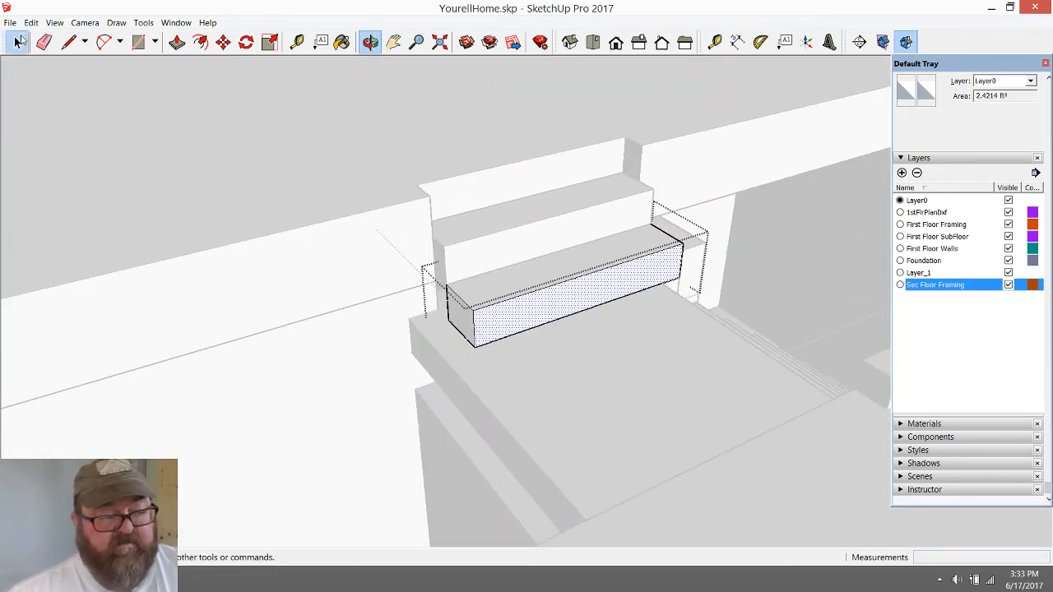
pyautogui.click(19, 41)
pyautogui.scroll(-3, 281, 465)
pyautogui.moveTo(281, 465); pyautogui.dragTo(686, 272, button='middle')
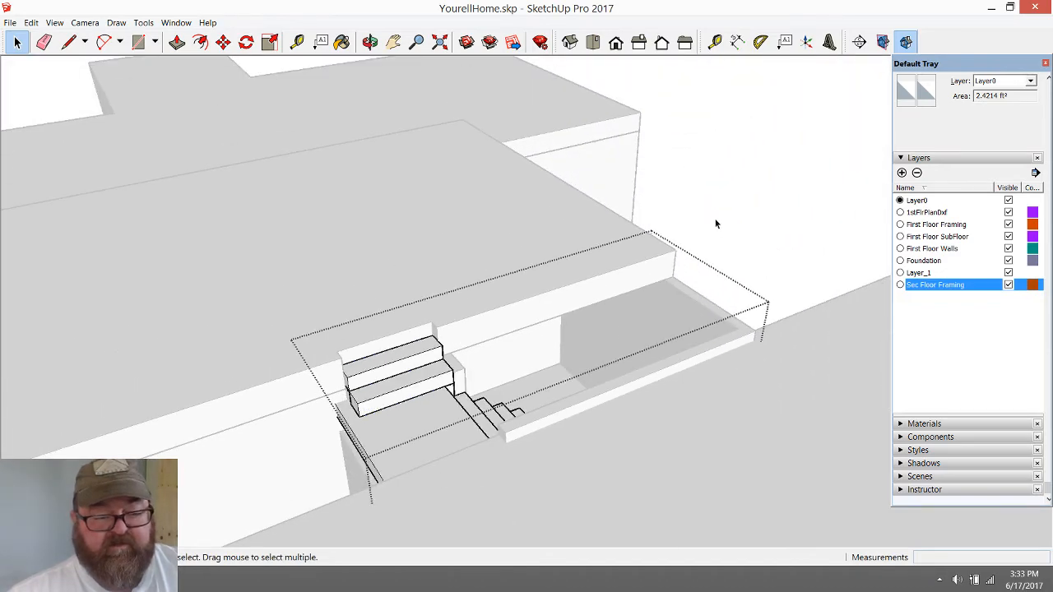
pyautogui.click(734, 201)
# Open the first-floor walls group and draw 6" lines across the wall top beneath the upper landing's open end
pyautogui.scroll(-3, 433, 320)
pyautogui.scroll(4, 410, 437)
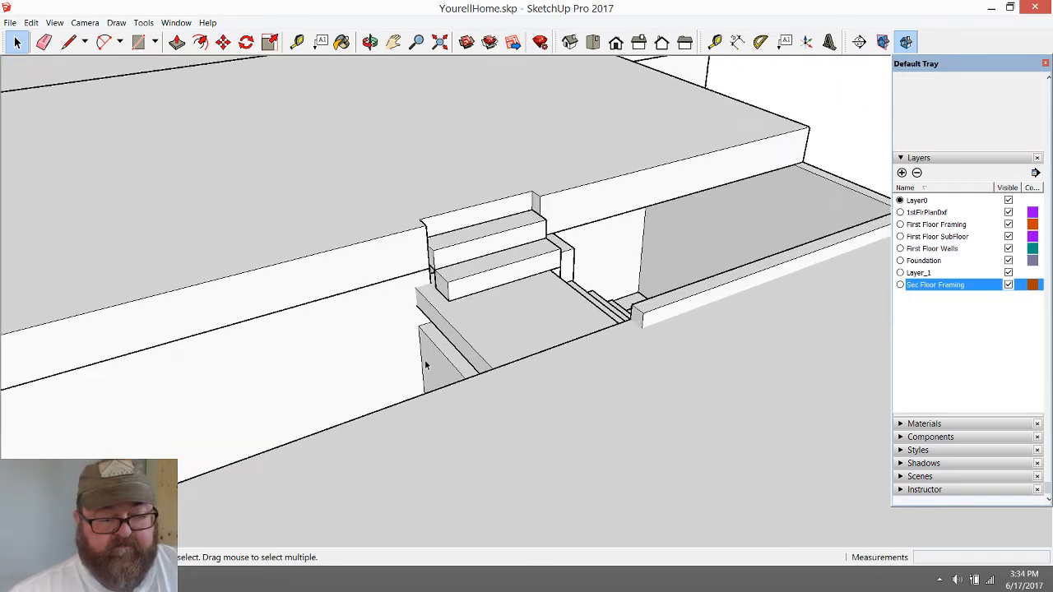
pyautogui.scroll(2, 425, 362)
pyautogui.click(435, 350)
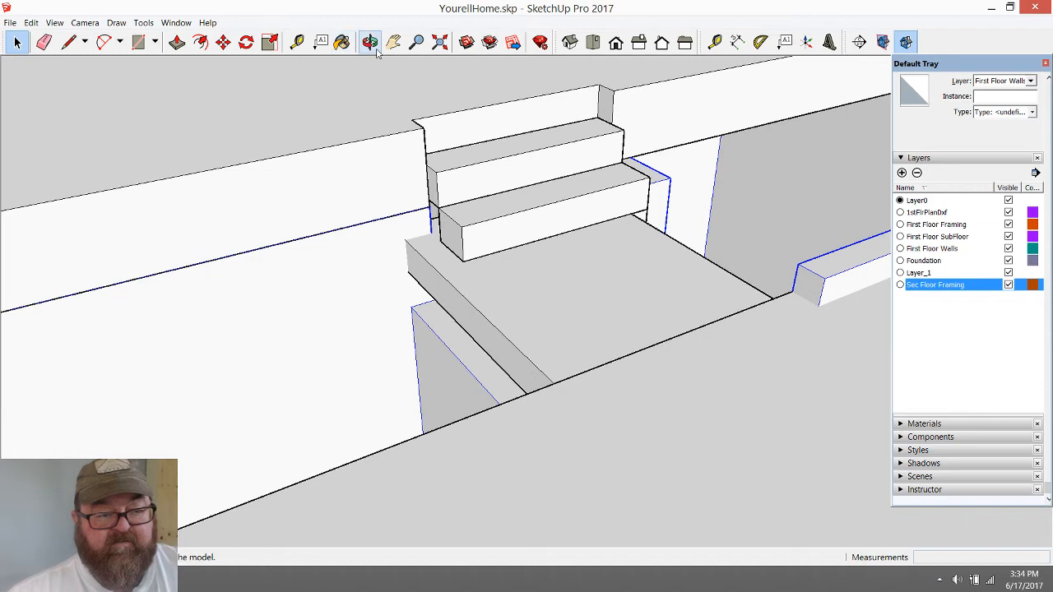
pyautogui.click(370, 42)
pyautogui.moveTo(558, 388); pyautogui.dragTo(684, 410)
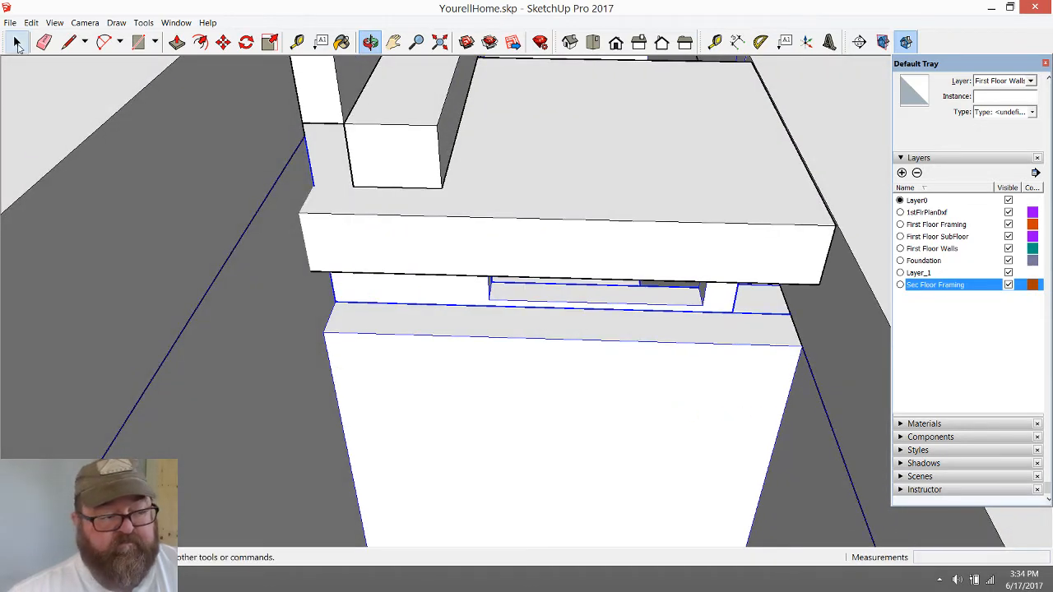
pyautogui.click(17, 42)
pyautogui.doubleClick(463, 366)
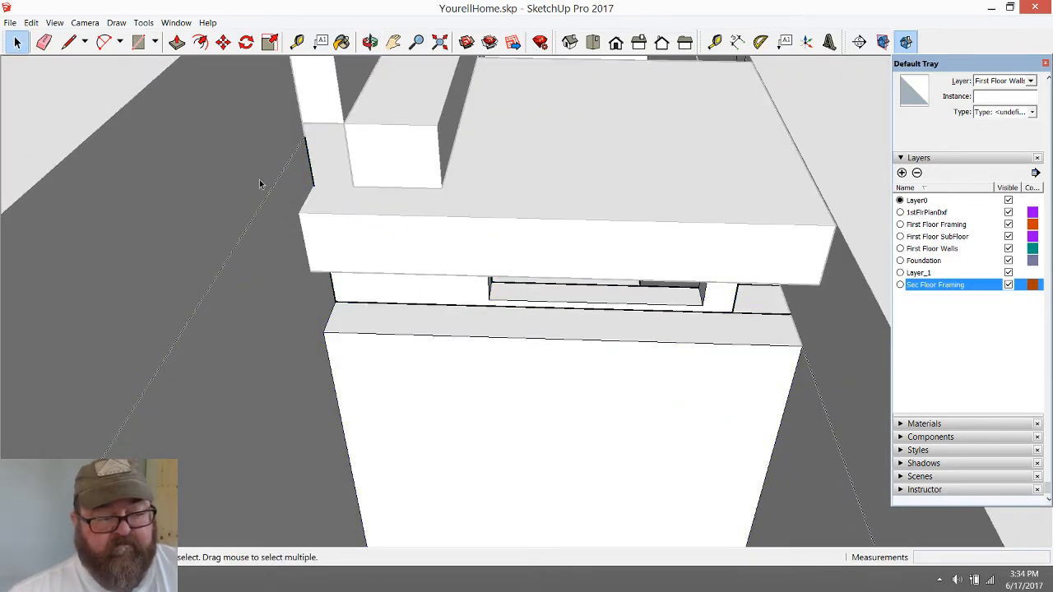
pyautogui.click(69, 43)
pyautogui.click(802, 345)
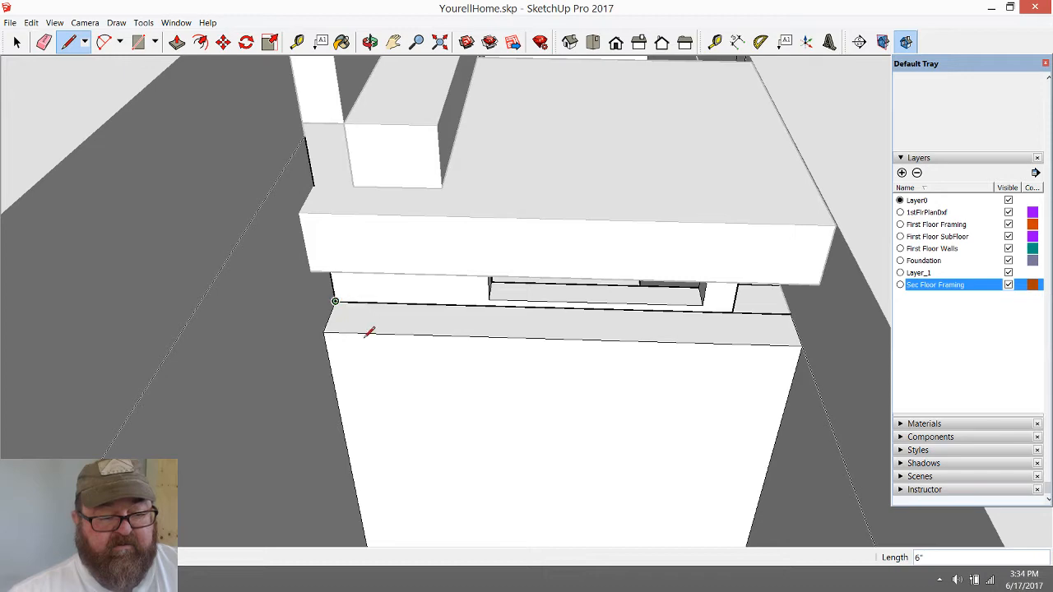
# Push/pull the wall top up about 8 7/8" to the landing's underside and close the first-floor walls group
pyautogui.click(176, 42)
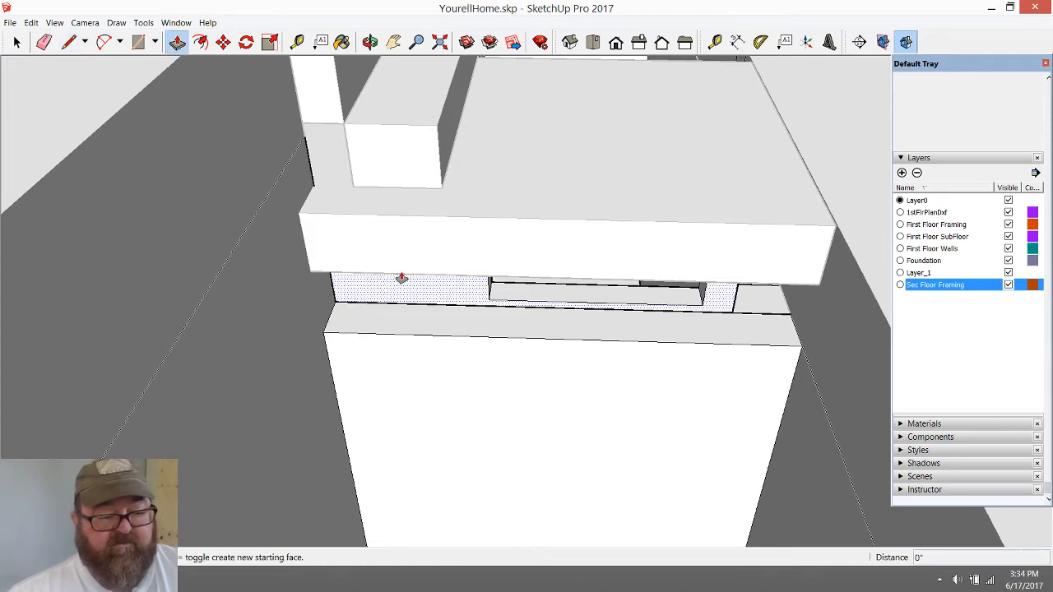
pyautogui.click(402, 321)
pyautogui.click(407, 280)
pyautogui.scroll(-3, 551, 473)
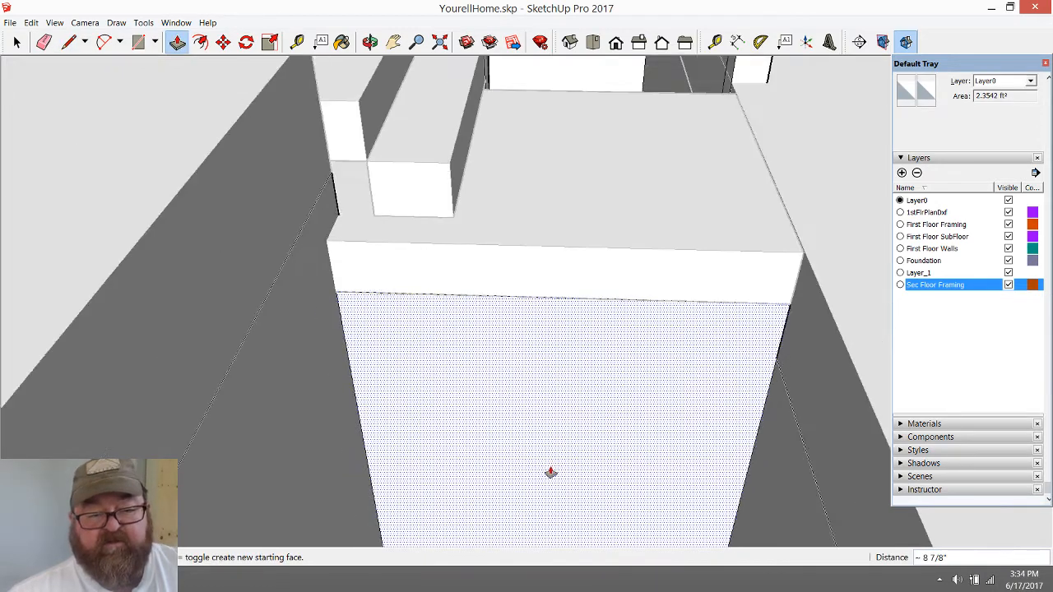
pyautogui.click(369, 41)
pyautogui.moveTo(543, 412); pyautogui.dragTo(351, 326)
pyautogui.press('space')
pyautogui.scroll(-4, 463, 332)
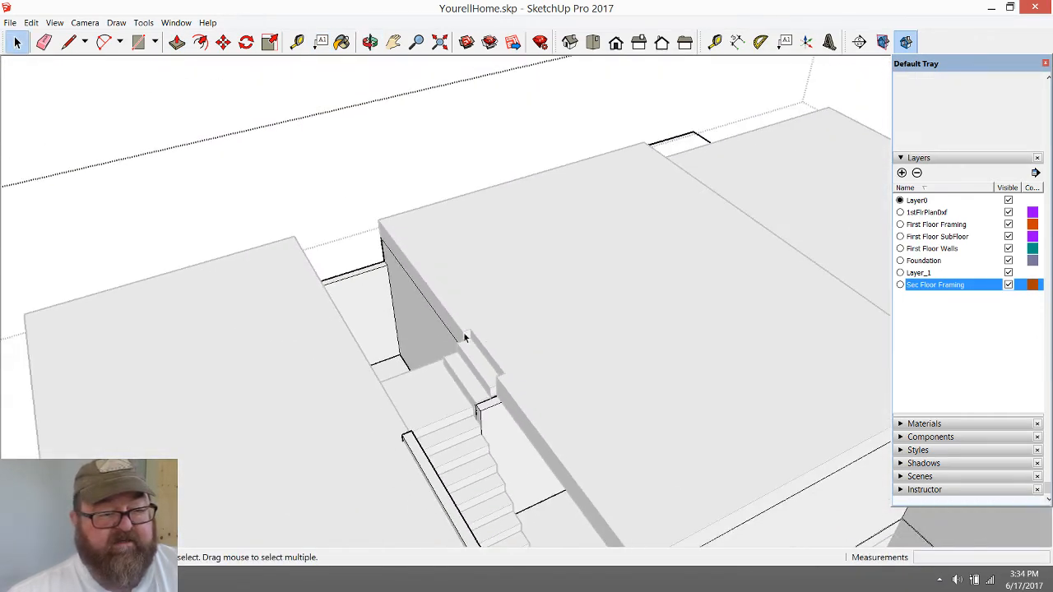
pyautogui.click(277, 105)
# Examine the staircase from several sides, including the lower flight, both landings and the upper steps at the framing recess
pyautogui.scroll(2, 487, 407)
pyautogui.scroll(-4, 386, 347)
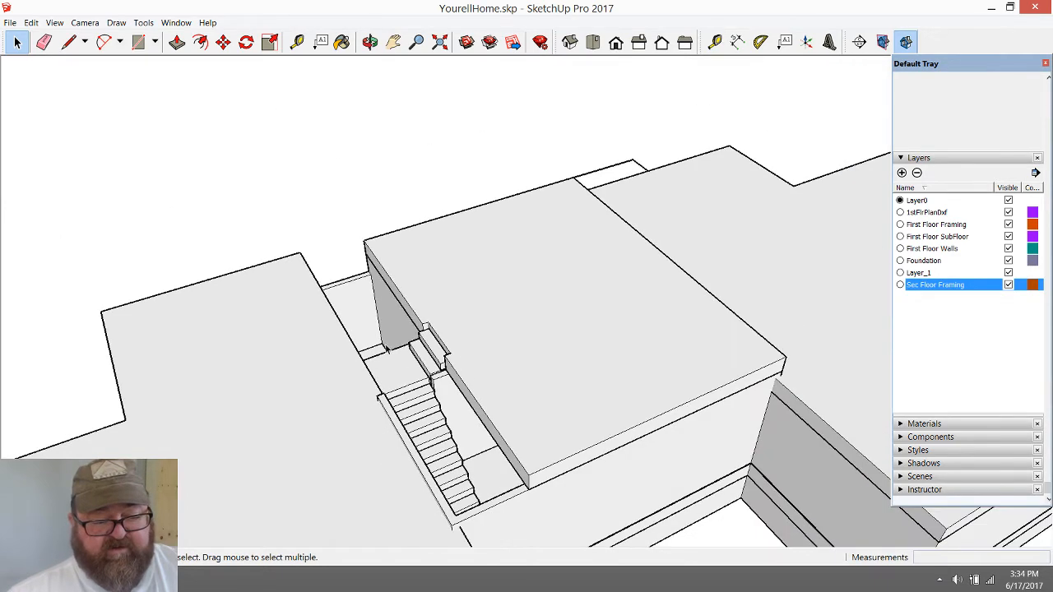
pyautogui.click(370, 41)
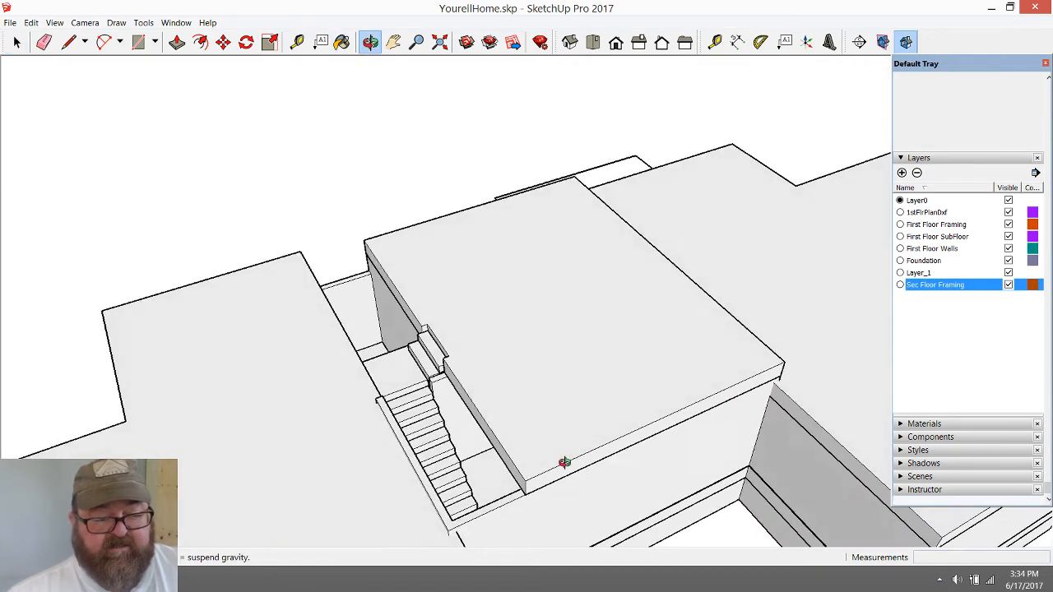
pyautogui.moveTo(564, 460); pyautogui.dragTo(728, 543)
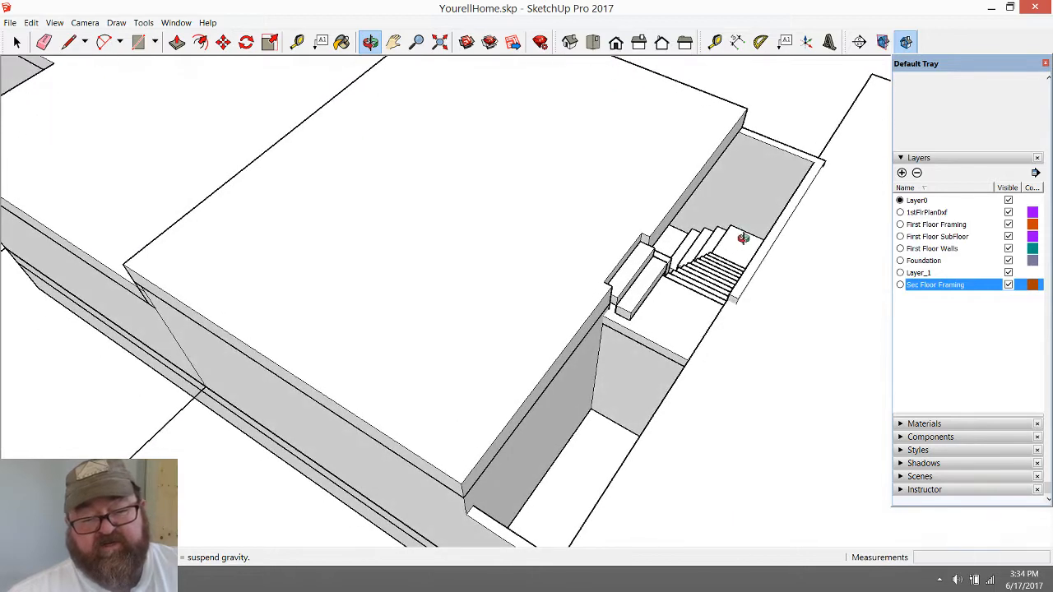
pyautogui.scroll(5, 724, 239)
pyautogui.moveTo(707, 244); pyautogui.dragTo(503, 70)
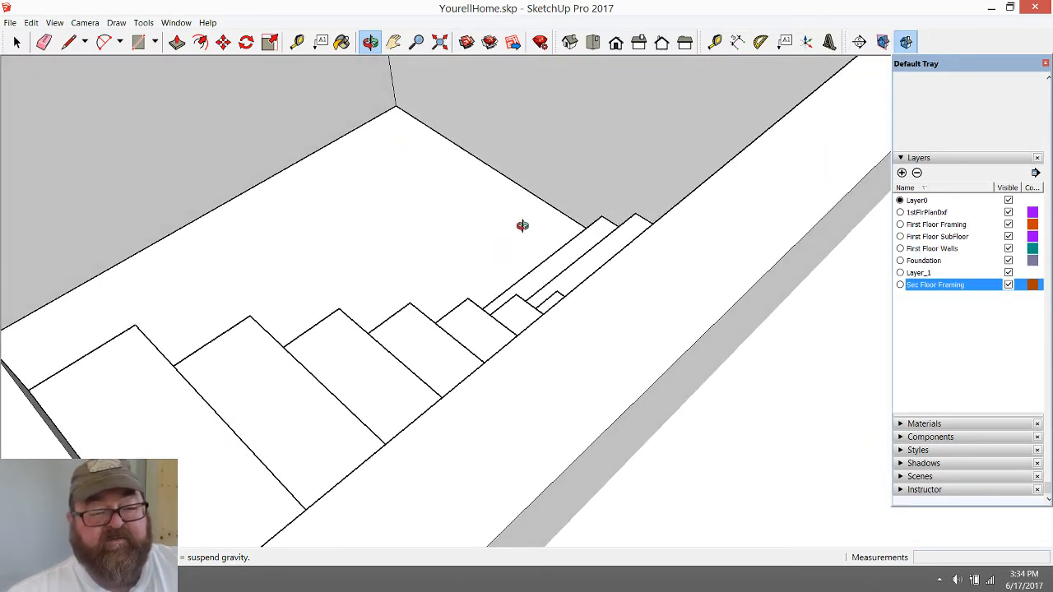
pyautogui.moveTo(523, 225); pyautogui.dragTo(598, 261)
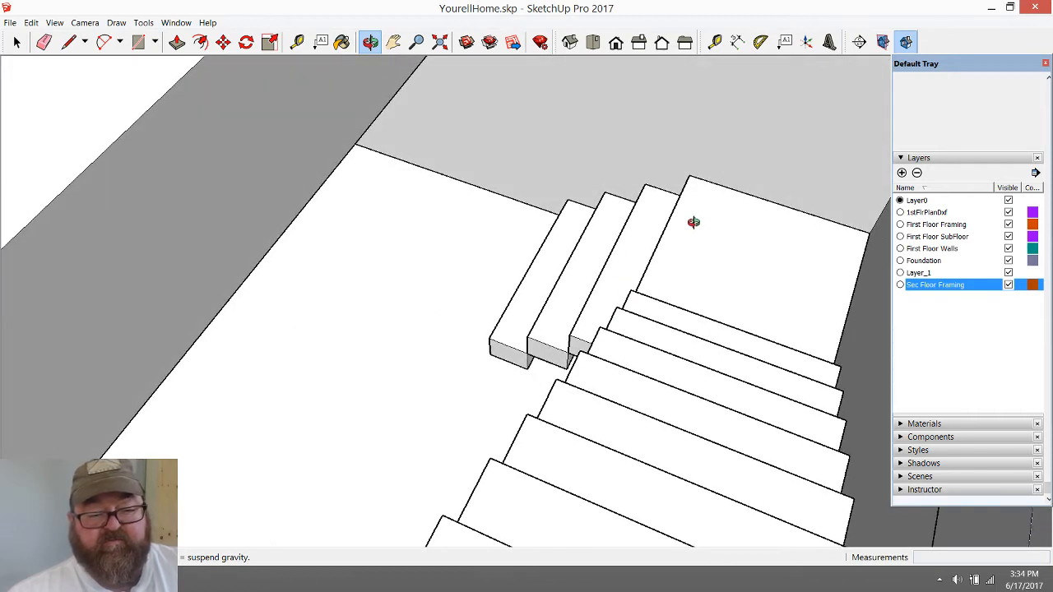
pyautogui.scroll(-4, 694, 222)
pyautogui.scroll(-3, 659, 329)
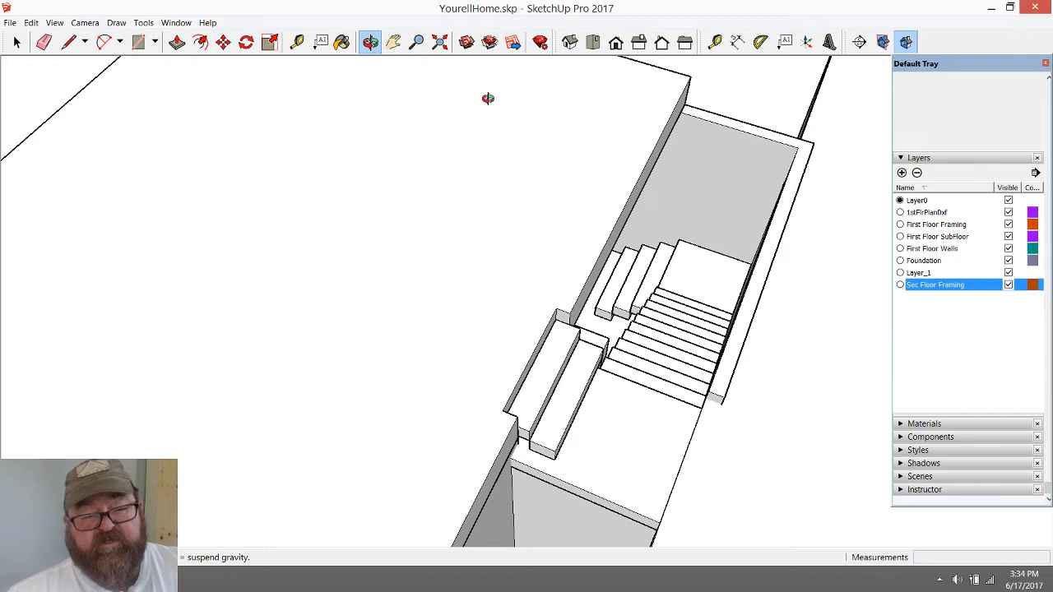
pyautogui.moveTo(634, 414); pyautogui.dragTo(205, 404)
pyautogui.moveTo(473, 287); pyautogui.dragTo(181, 209)
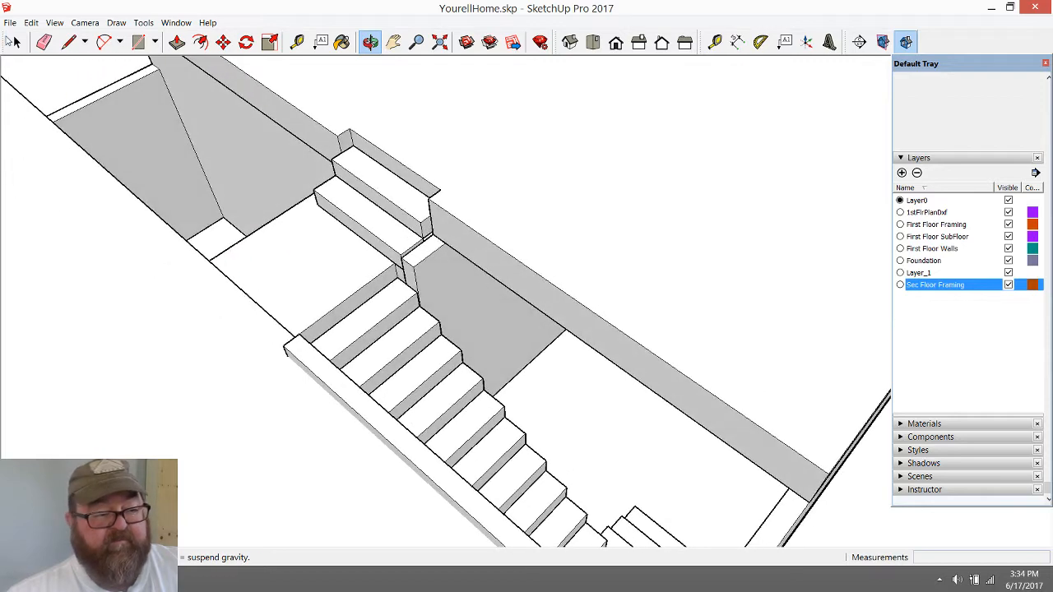
# In the second-floor framing group, push/pull the face beside the recess outward 1' 2 1/2" toward the main flight, closing the group when done
pyautogui.click(15, 42)
pyautogui.doubleClick(436, 150)
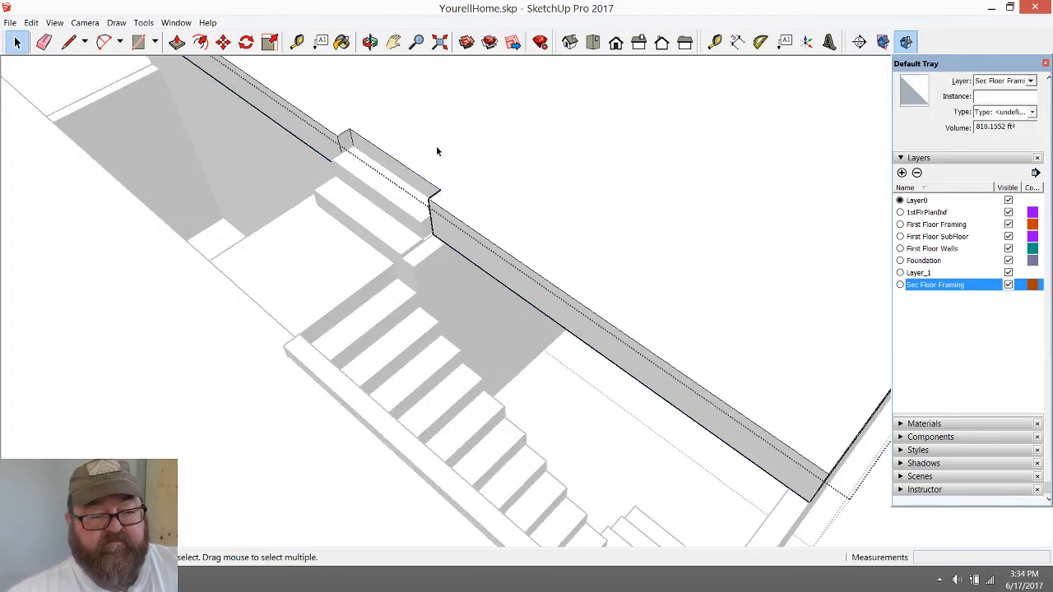
pyautogui.tripleClick(436, 149)
pyautogui.click(451, 229)
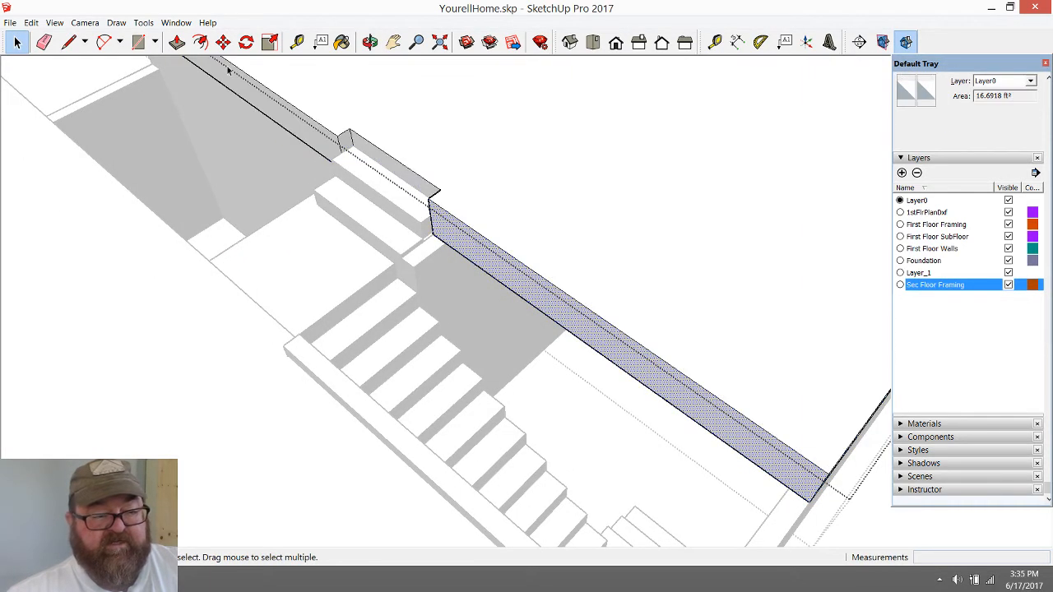
pyautogui.click(177, 42)
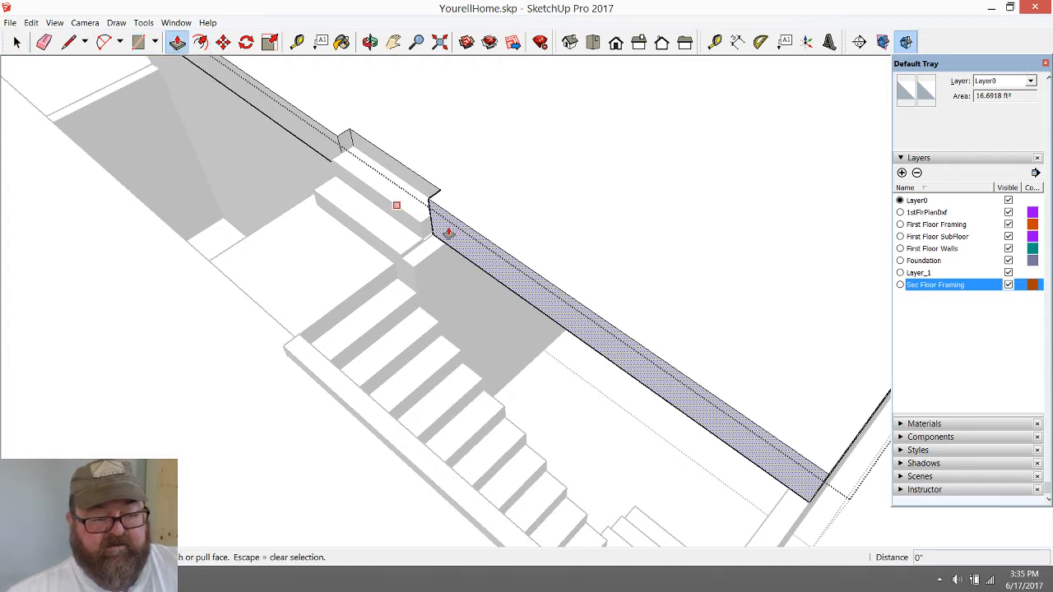
pyautogui.moveTo(449, 234); pyautogui.dragTo(482, 381)
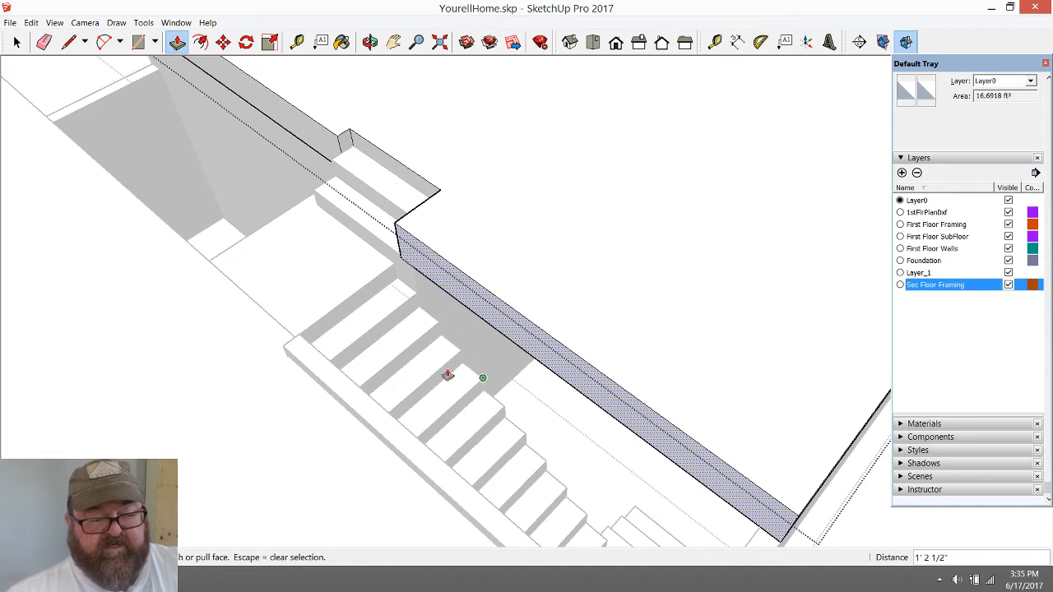
pyautogui.press('space')
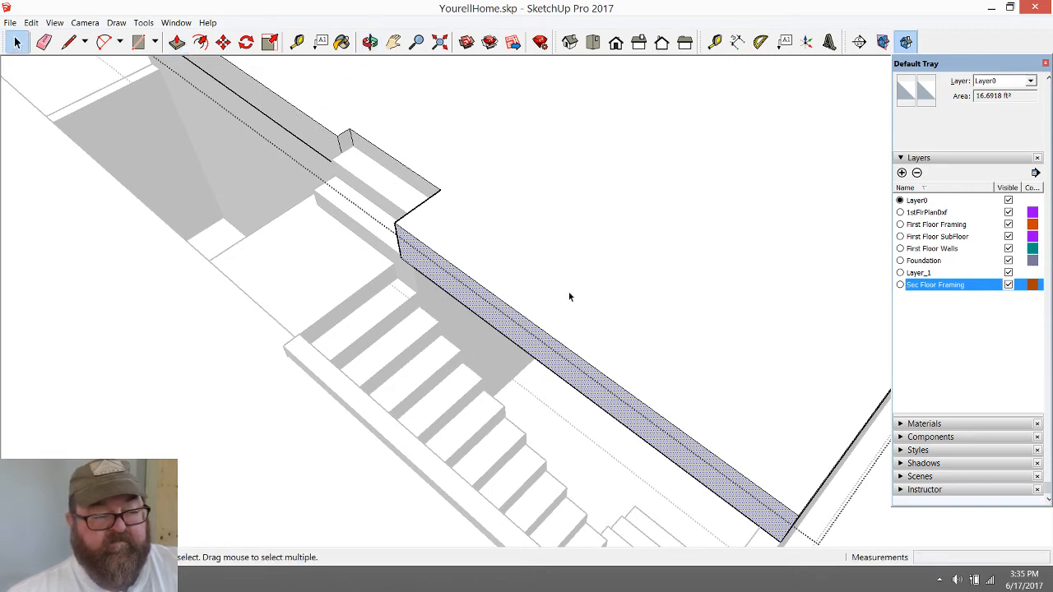
pyautogui.scroll(-2, 569, 297)
pyautogui.click(136, 98)
pyautogui.scroll(-1, 495, 318)
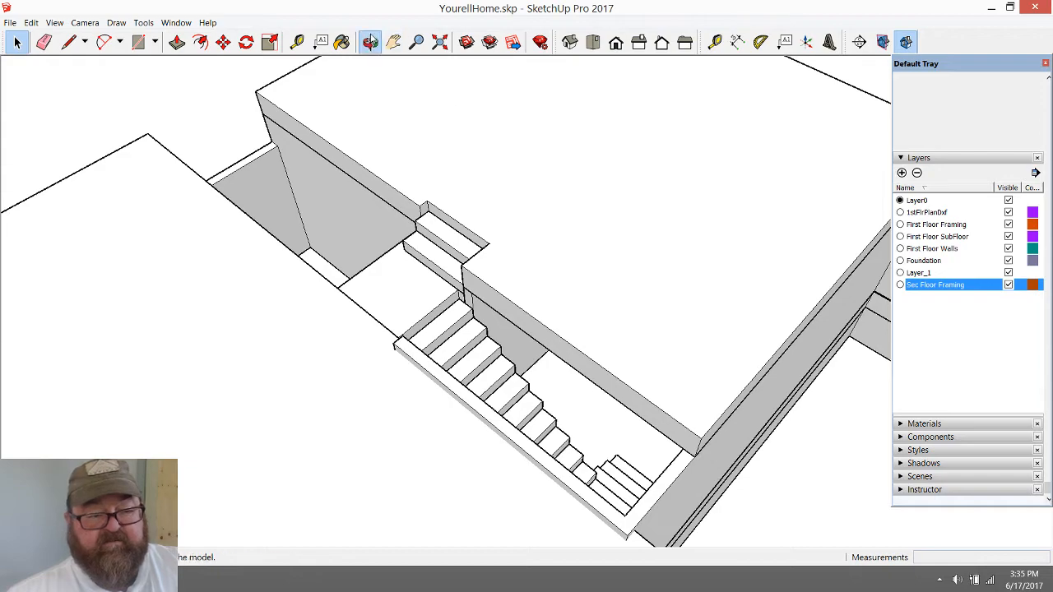
# Examine the extended second-floor framing edge above the stairwell and its relation to the upper and lower flights
pyautogui.click(370, 41)
pyautogui.moveTo(682, 348); pyautogui.dragTo(857, 376)
pyautogui.moveTo(503, 387); pyautogui.dragTo(686, 252)
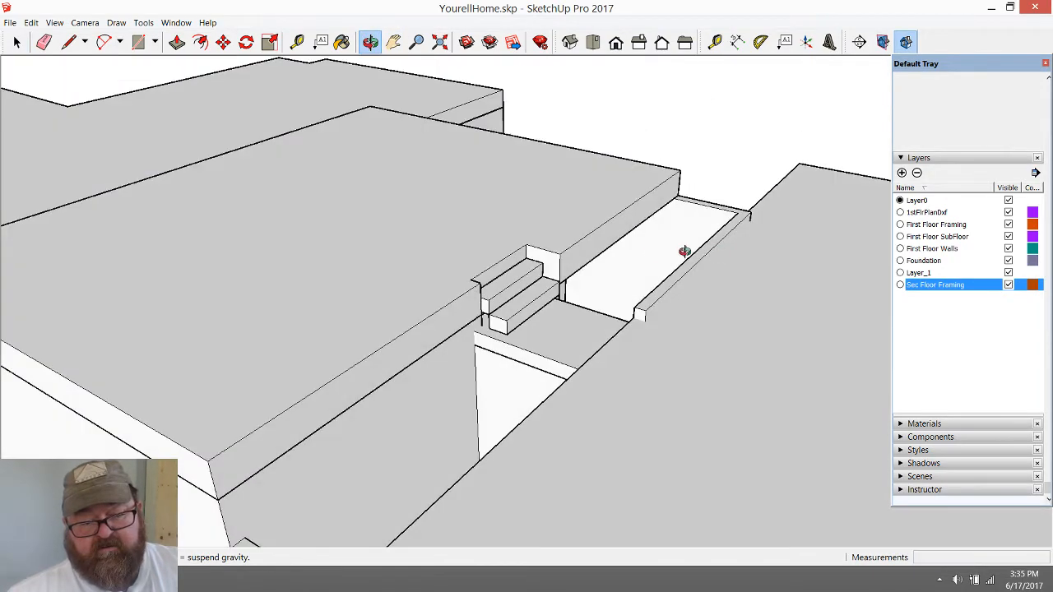
pyautogui.scroll(2, 679, 253)
pyautogui.moveTo(691, 297); pyautogui.dragTo(225, 365)
pyautogui.moveTo(597, 332); pyautogui.dragTo(618, 395)
pyautogui.scroll(2, 530, 413)
pyautogui.scroll(2, 531, 413)
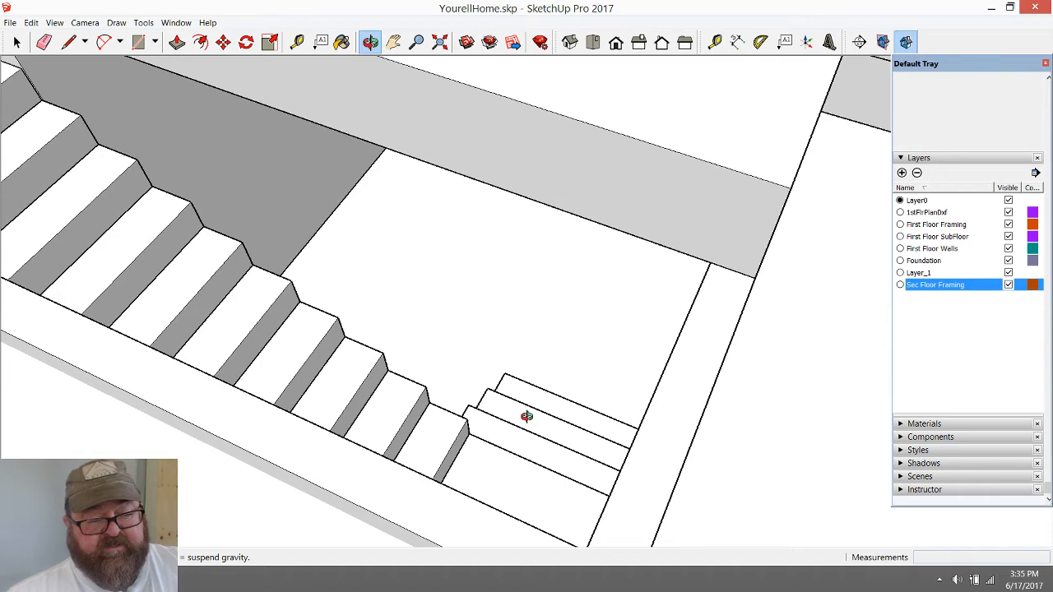
pyautogui.scroll(-2, 526, 417)
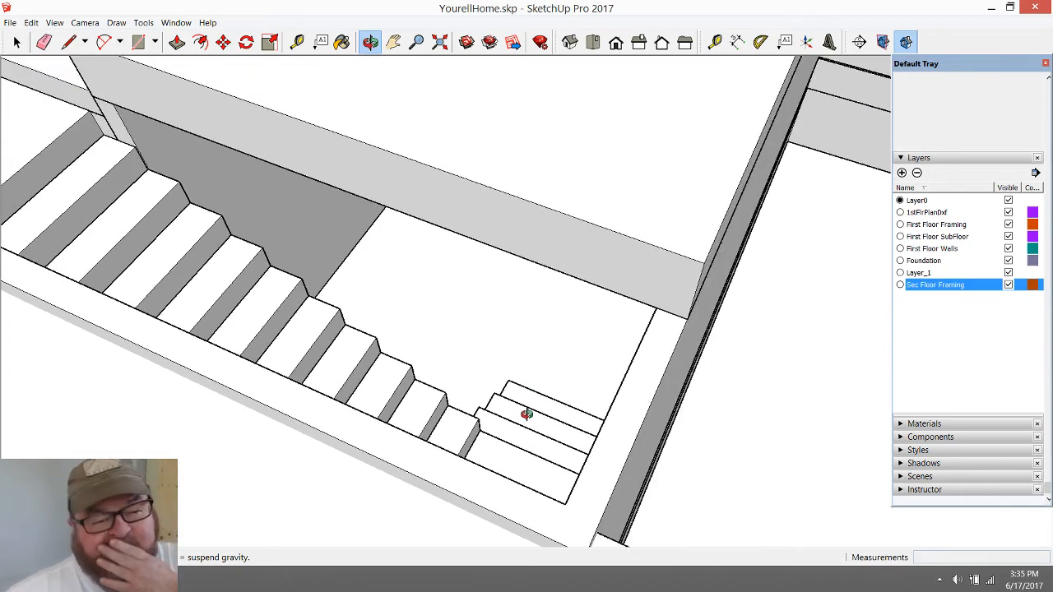
pyautogui.moveTo(491, 242); pyautogui.dragTo(910, 265)
# Measure from the lower landing's back edge up to the stairwell wall's top corner beneath the framing
pyautogui.click(297, 43)
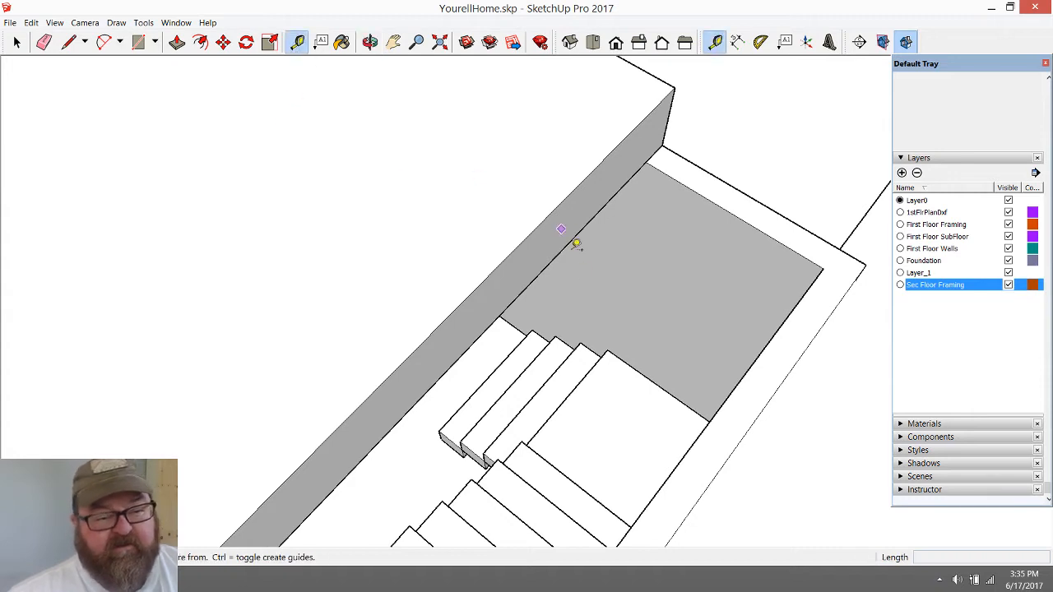
pyautogui.click(616, 353)
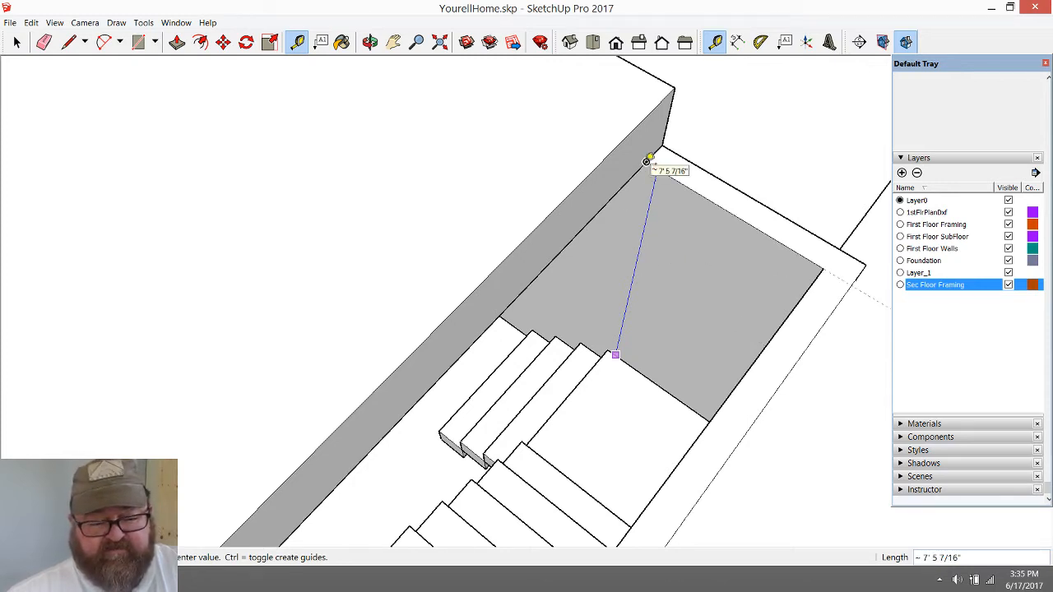
pyautogui.click(611, 359)
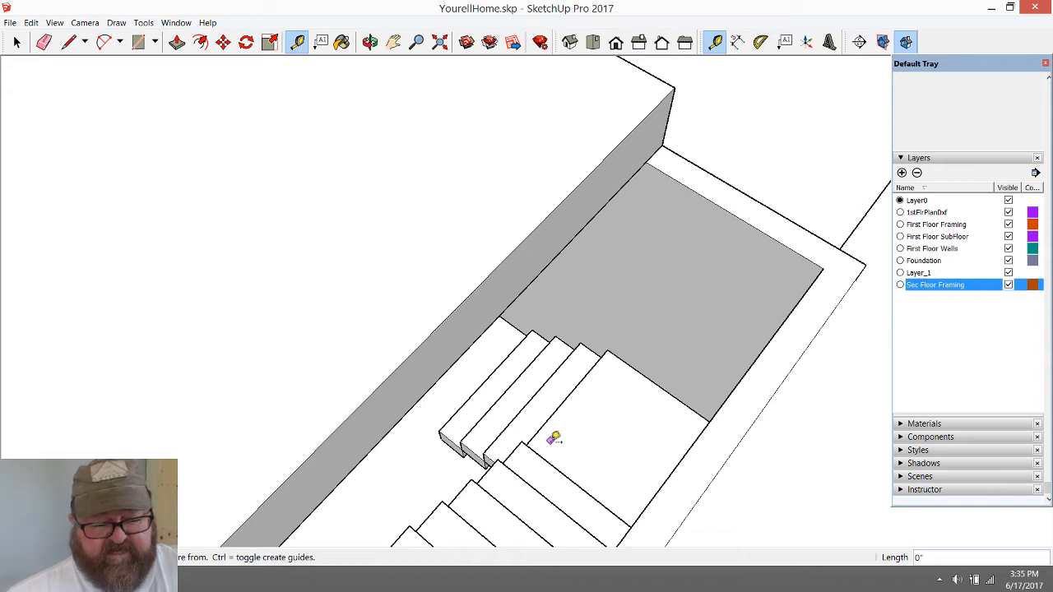
# Measure from the inner corner of the main flight's lowest step straight up to the second-floor framing's lower edge
pyautogui.click(370, 42)
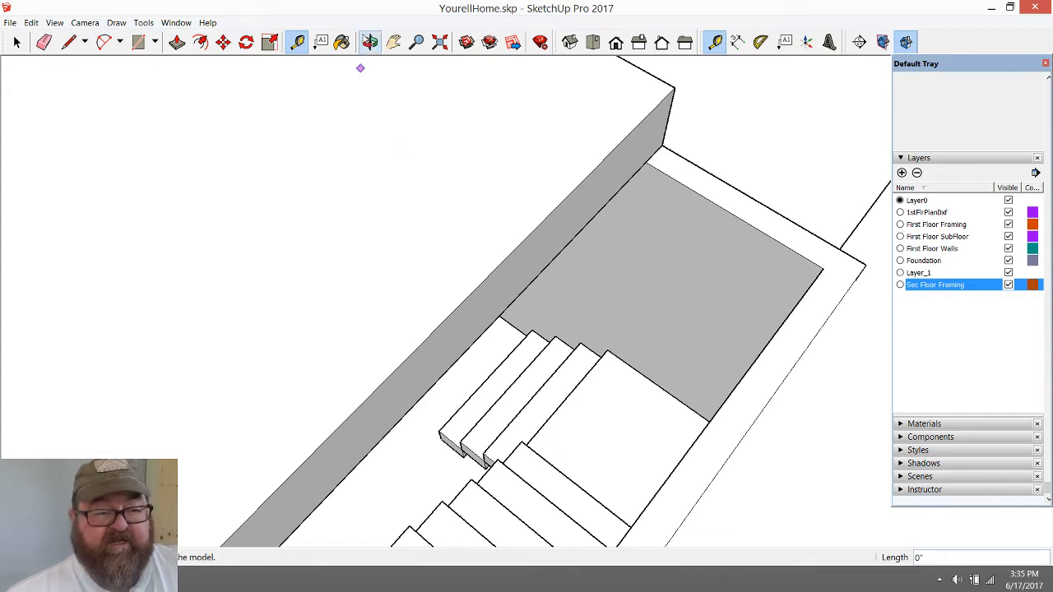
pyautogui.moveTo(664, 297); pyautogui.dragTo(198, 295)
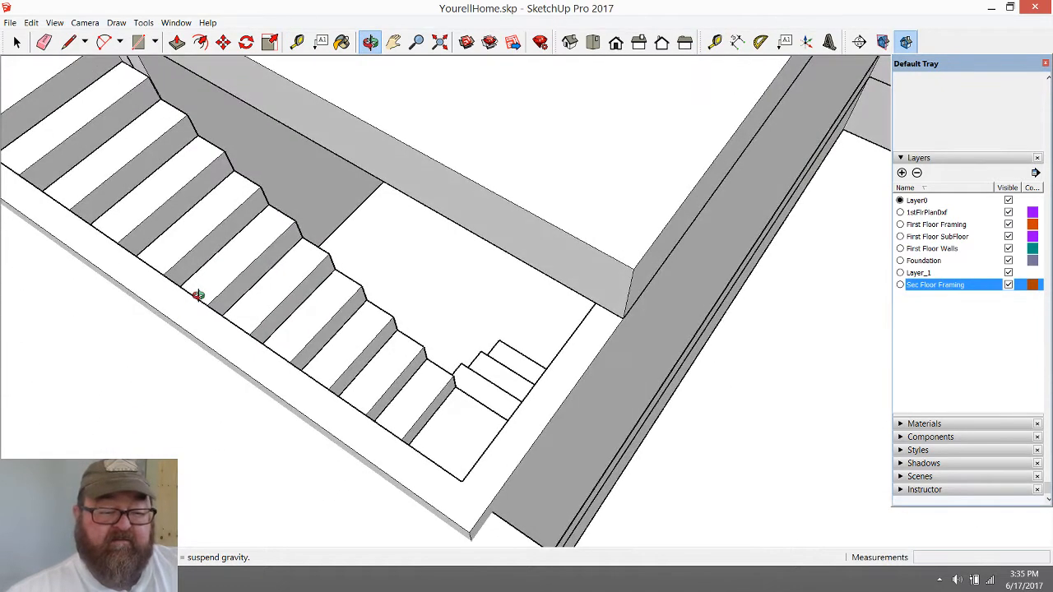
pyautogui.moveTo(489, 203); pyautogui.dragTo(445, 229)
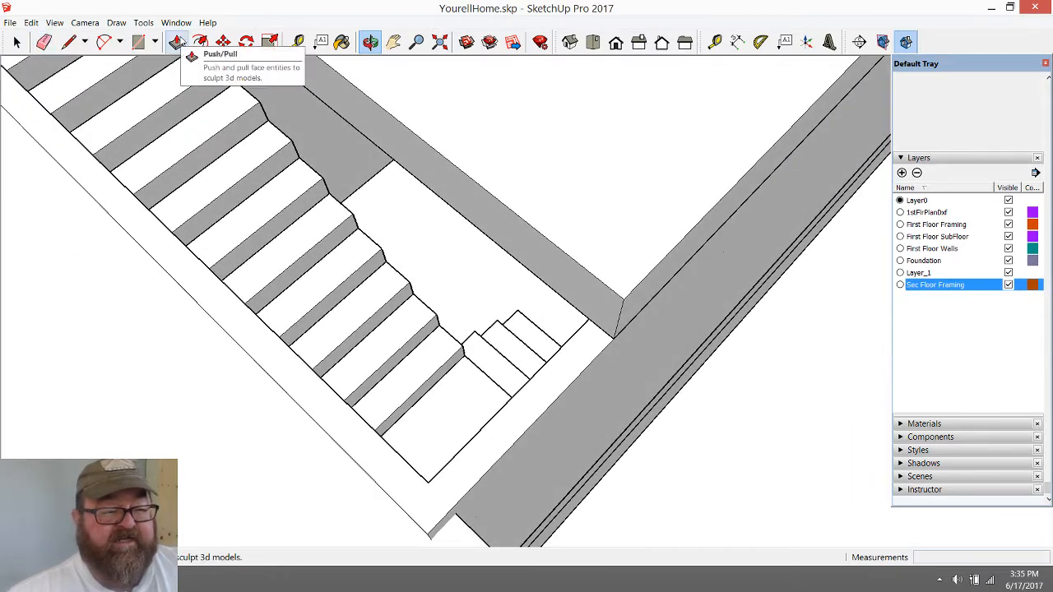
pyautogui.click(297, 42)
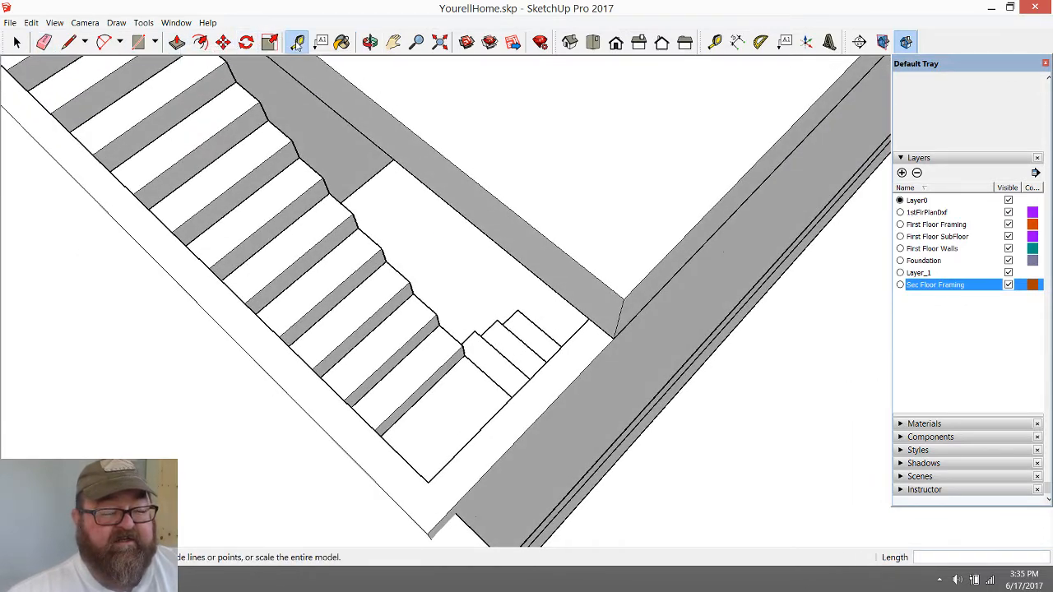
pyautogui.click(464, 344)
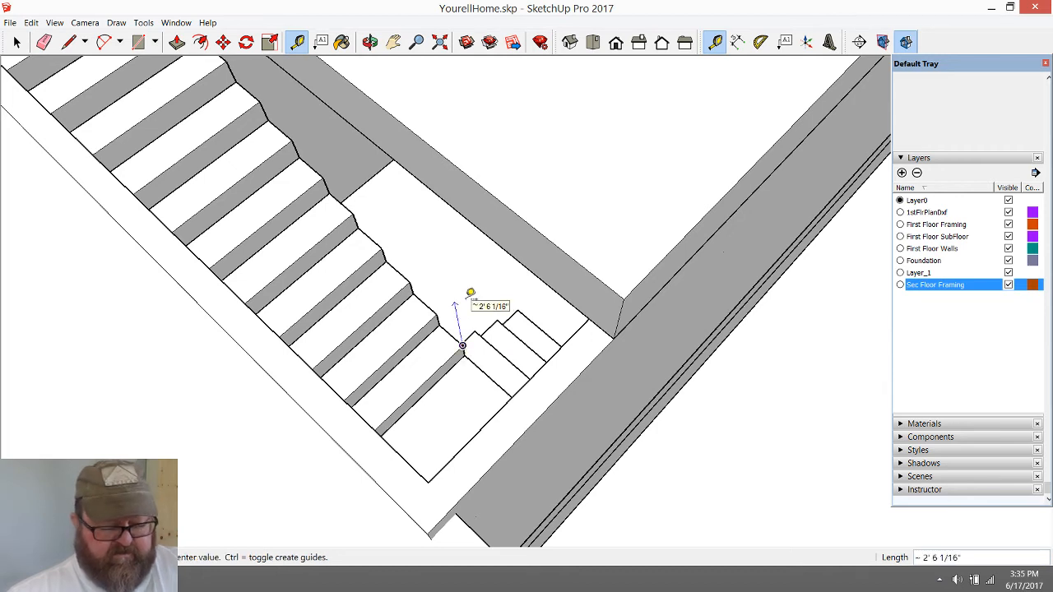
pyautogui.click(440, 183)
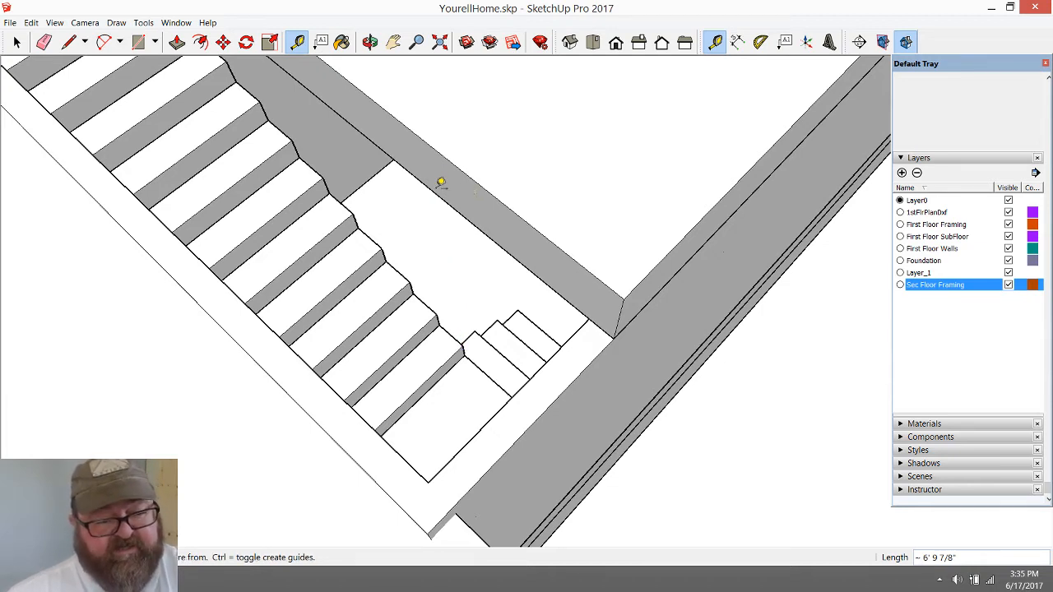
pyautogui.click(71, 43)
pyautogui.scroll(-3, 565, 388)
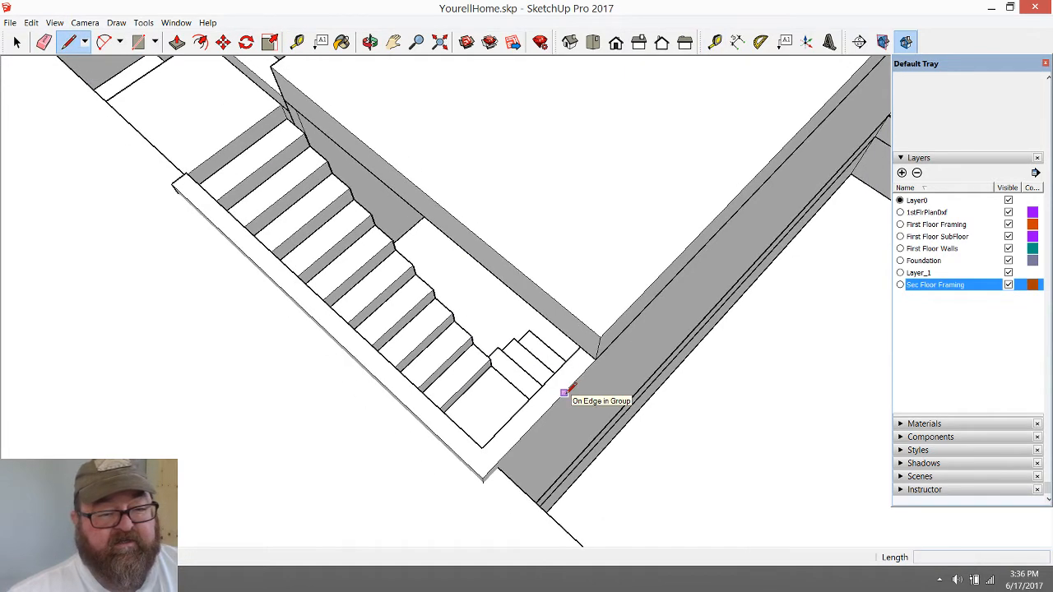
pyautogui.scroll(-2, 724, 346)
pyautogui.scroll(-4, 663, 287)
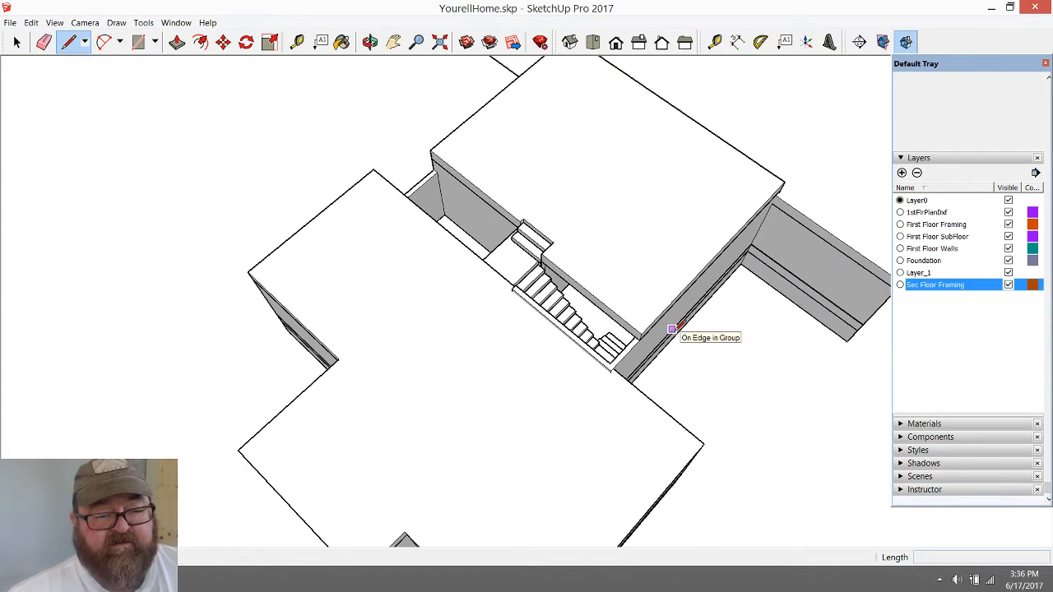
pyautogui.scroll(4, 668, 333)
pyautogui.scroll(4, 538, 338)
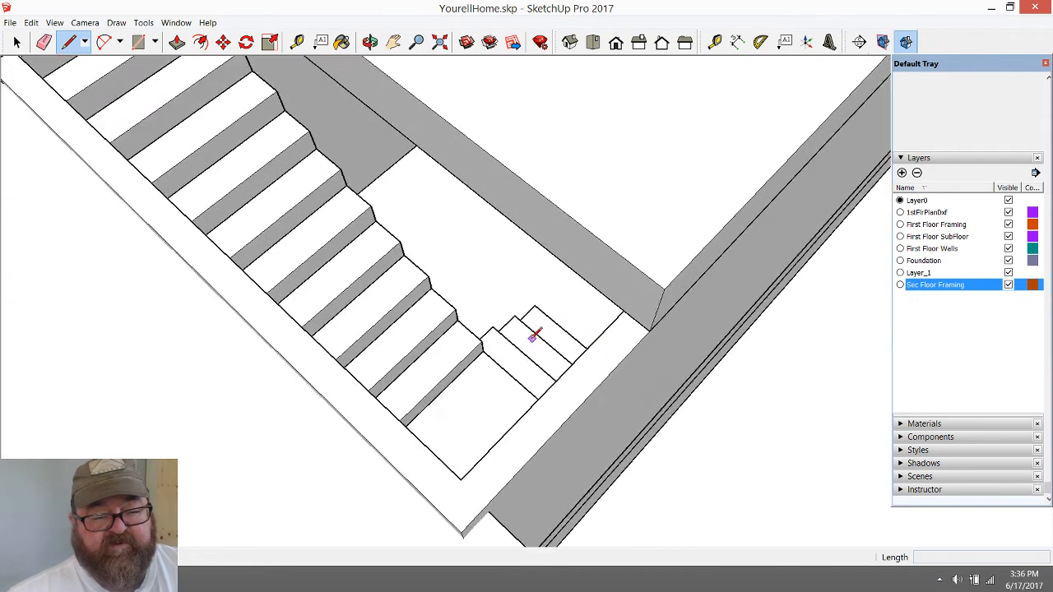
pyautogui.click(475, 339)
pyautogui.press('Escape')
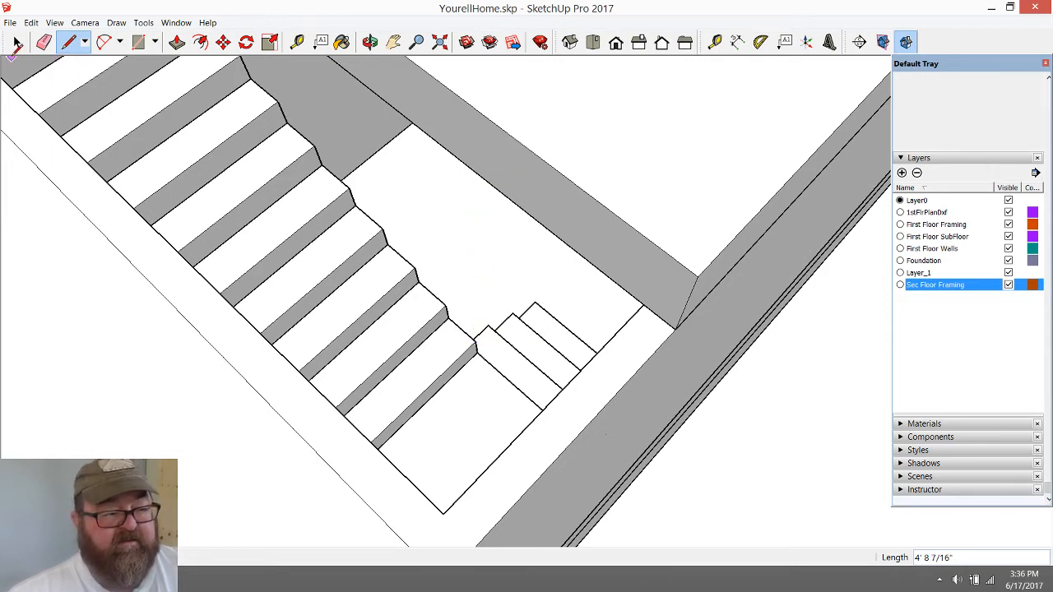
# Place a parallel guide 4' from the end edge of the second-floor framing, crossing its stairwell face
pyautogui.click(297, 42)
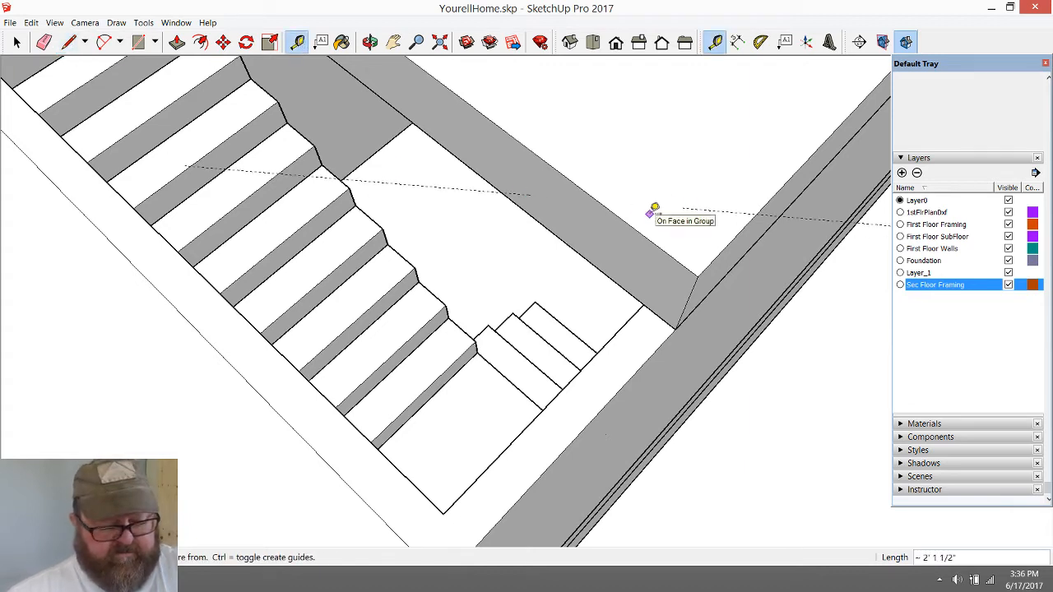
pyautogui.click(369, 42)
pyautogui.moveTo(489, 172); pyautogui.dragTo(697, 272)
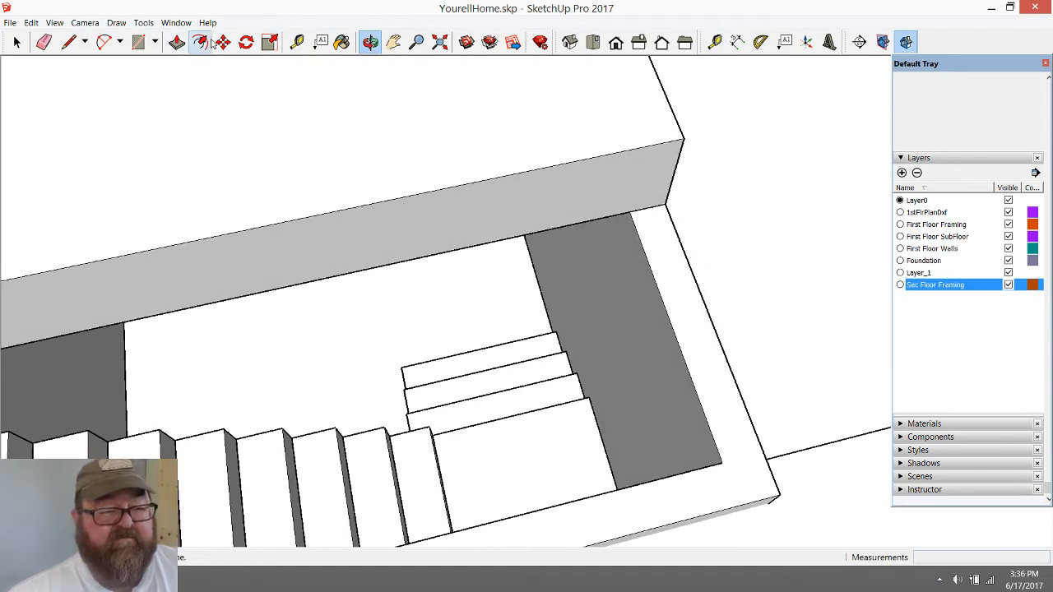
pyautogui.click(297, 42)
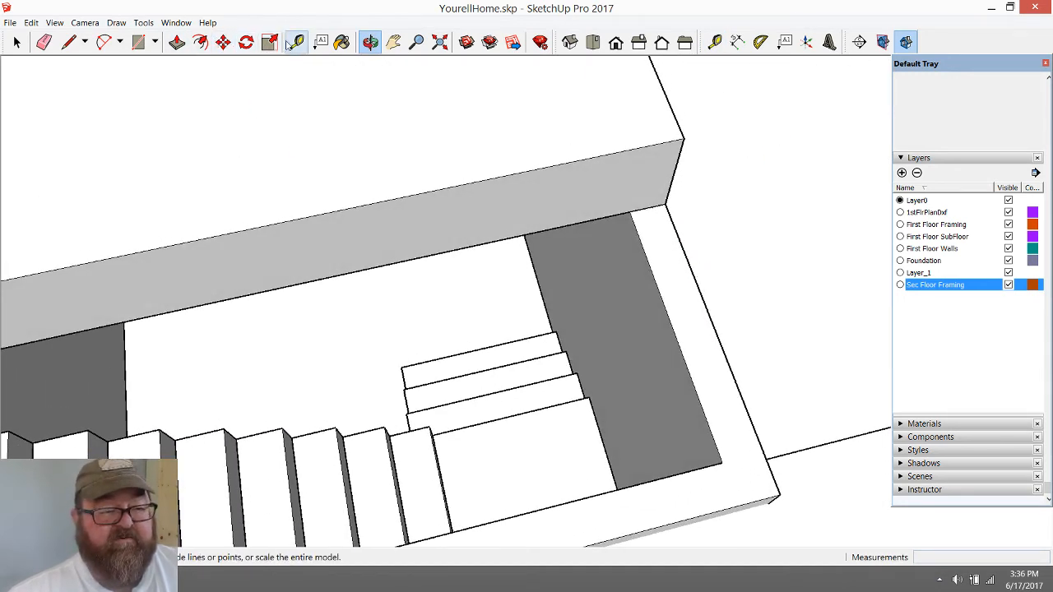
pyautogui.click(674, 172)
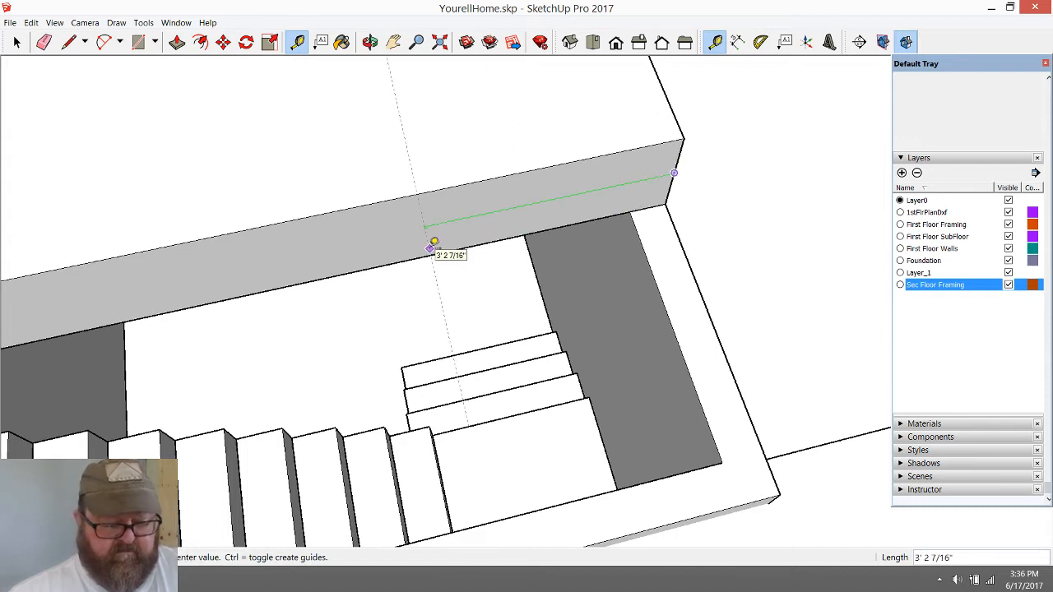
pyautogui.click(429, 424)
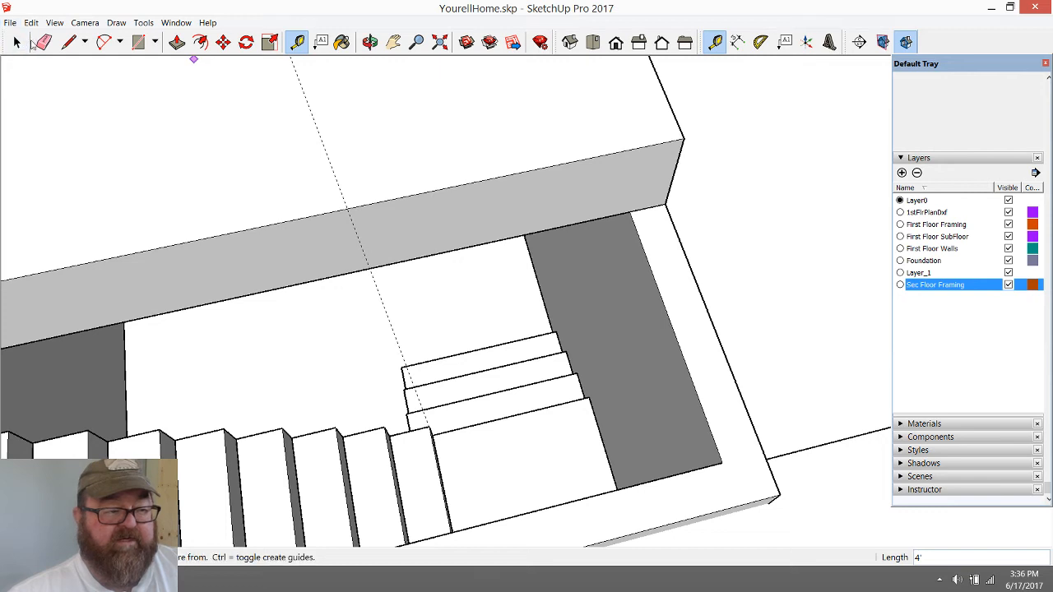
# Inside the second-floor framing group, draw a line along the guide to split the stairwell face between its upper and lower edges
pyautogui.click(17, 42)
pyautogui.doubleClick(445, 130)
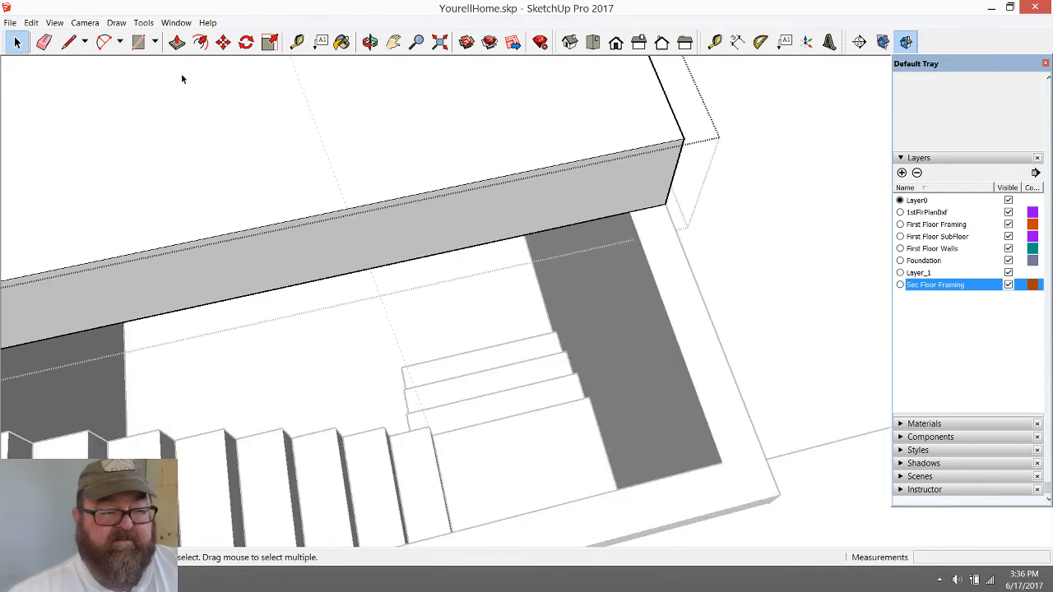
pyautogui.click(68, 42)
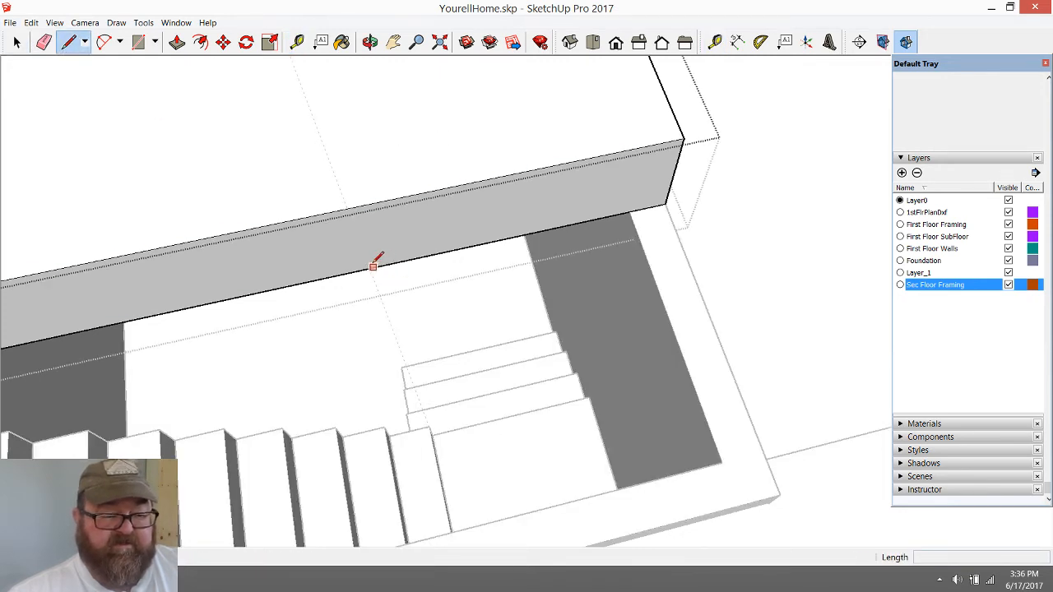
pyautogui.click(348, 210)
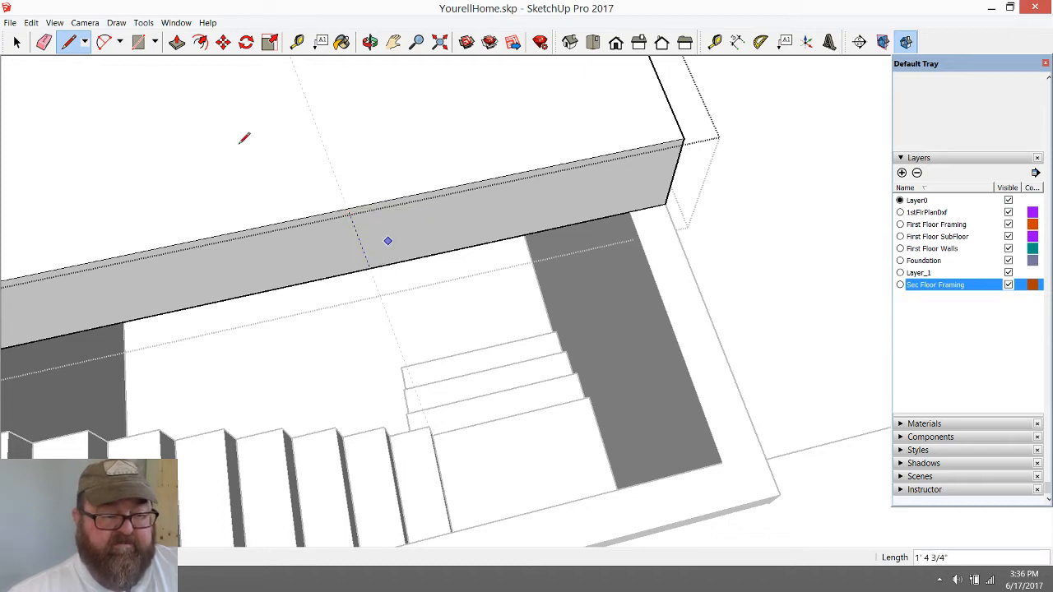
# Push/pull the 4' end section of the framing face out over the stairwell, extending it a further 9" over the outer wall
pyautogui.click(177, 42)
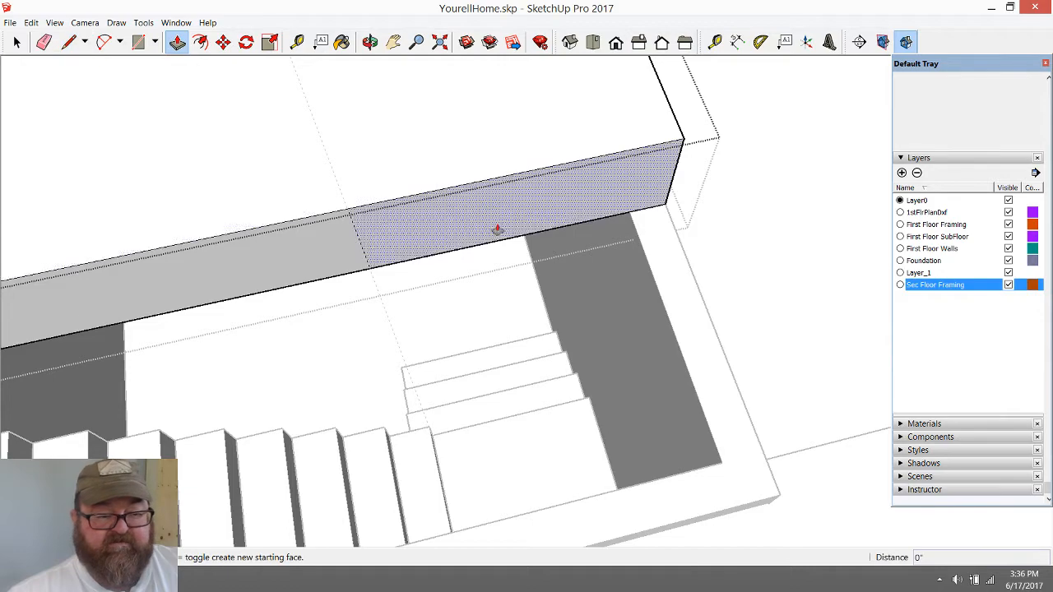
pyautogui.moveTo(499, 221); pyautogui.dragTo(648, 436)
pyautogui.moveTo(447, 87); pyautogui.dragTo(252, 125, button='middle')
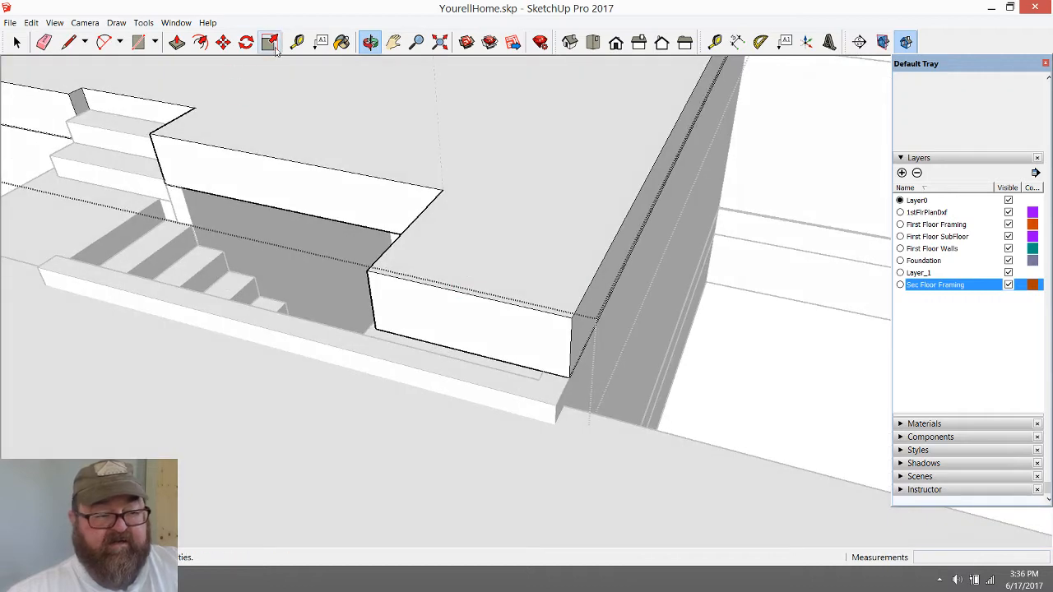
pyautogui.click(177, 42)
pyautogui.moveTo(430, 306); pyautogui.dragTo(551, 429)
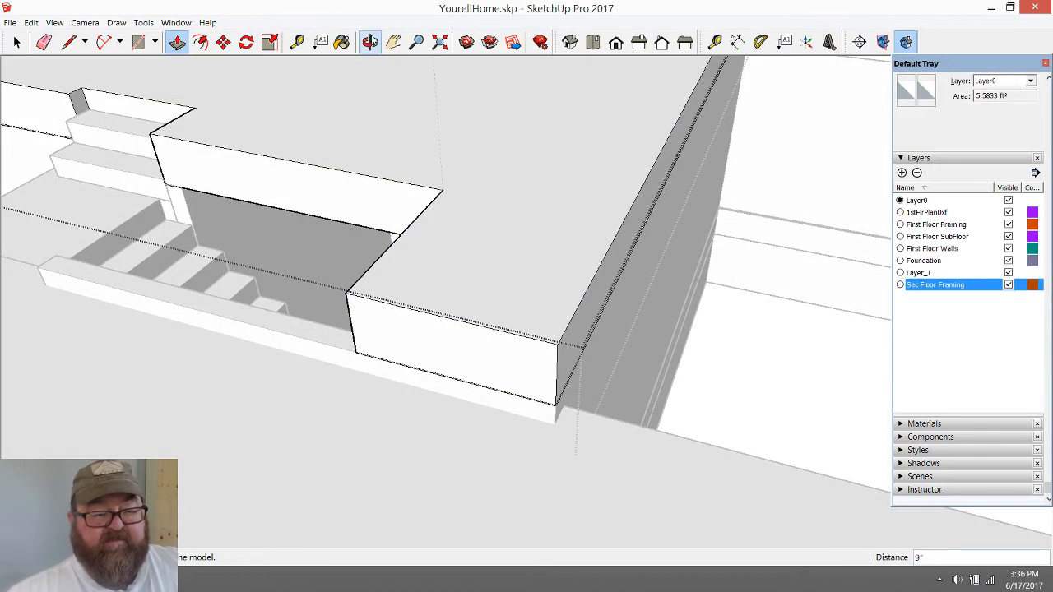
# Close the second-floor framing group and erase the guide crossing the stairwell
pyautogui.click(372, 43)
pyautogui.moveTo(512, 276); pyautogui.dragTo(514, 253)
pyautogui.moveTo(573, 286); pyautogui.dragTo(755, 270)
pyautogui.moveTo(538, 262); pyautogui.dragTo(566, 186)
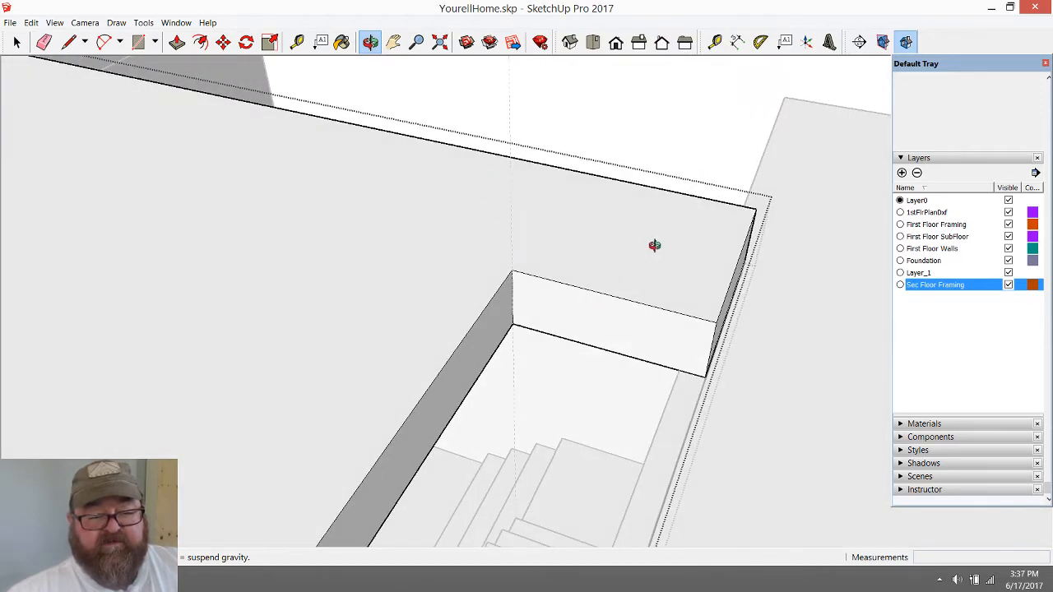
pyautogui.press('e')
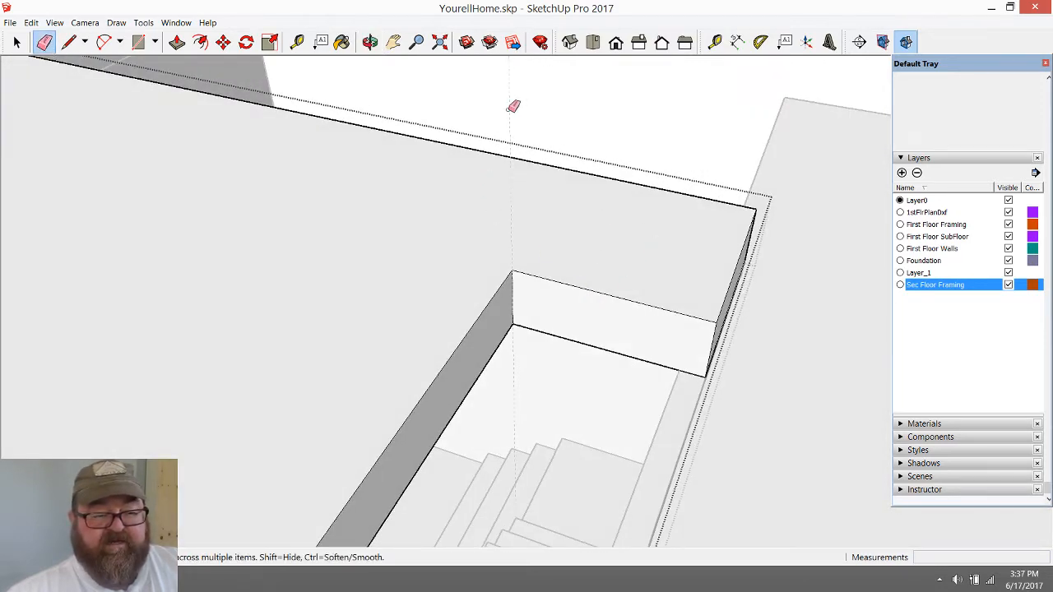
pyautogui.click(17, 42)
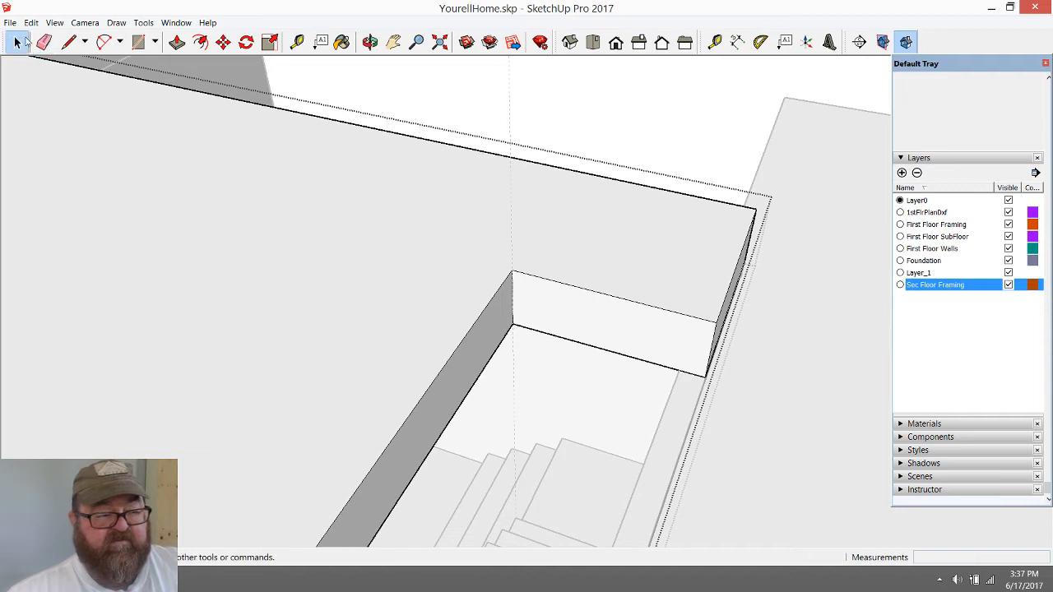
pyautogui.click(618, 112)
pyautogui.click(44, 42)
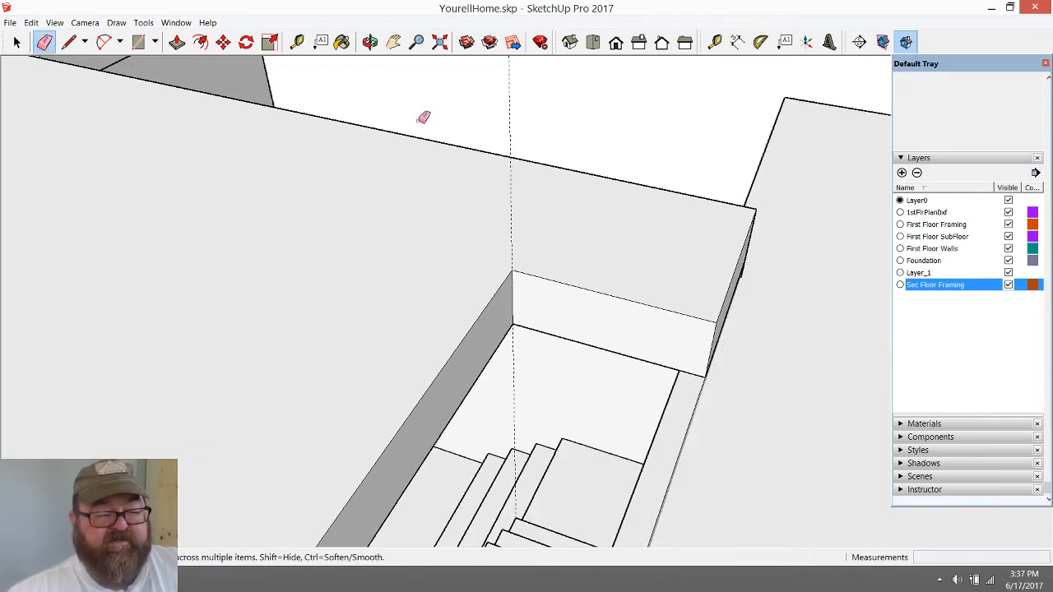
pyautogui.moveTo(536, 195); pyautogui.dragTo(535, 224, button='middle')
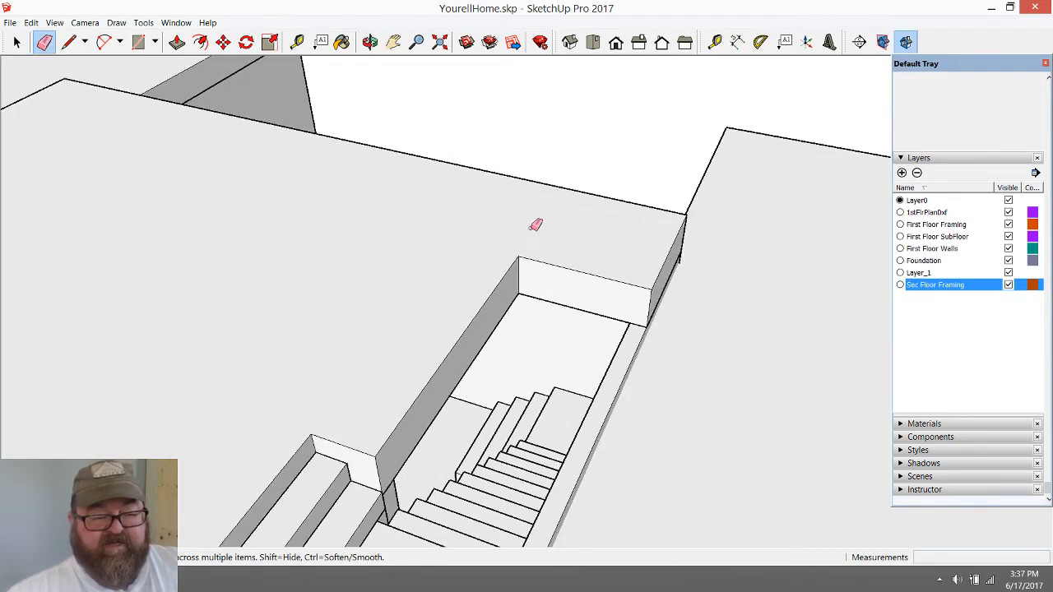
# Measure from the lower edge of the new framing section straight down to the step edge at the lower landing
pyautogui.click(371, 42)
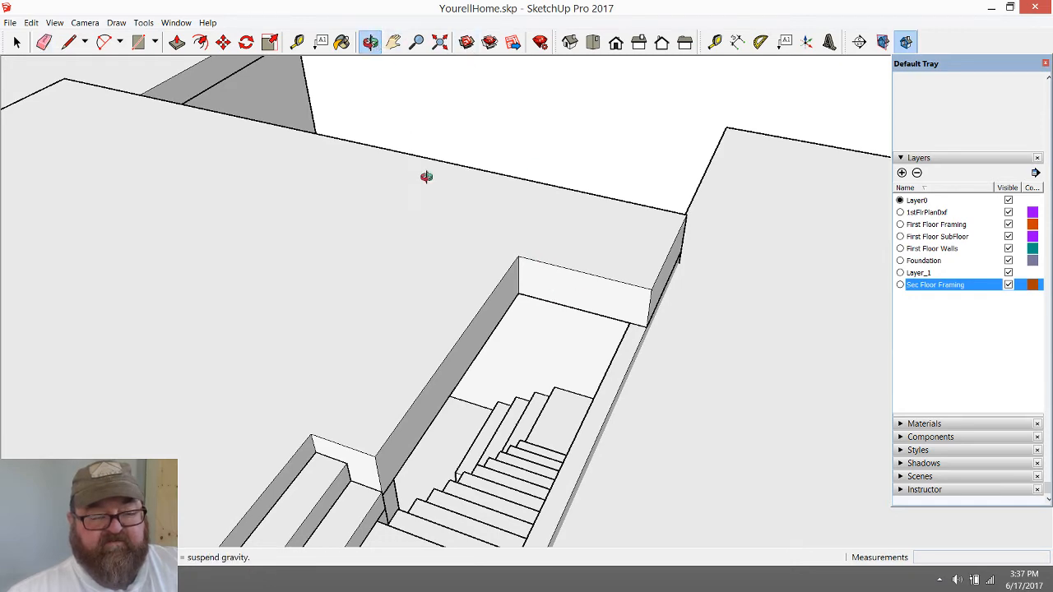
pyautogui.moveTo(425, 178); pyautogui.dragTo(495, 236)
pyautogui.scroll(5, 614, 404)
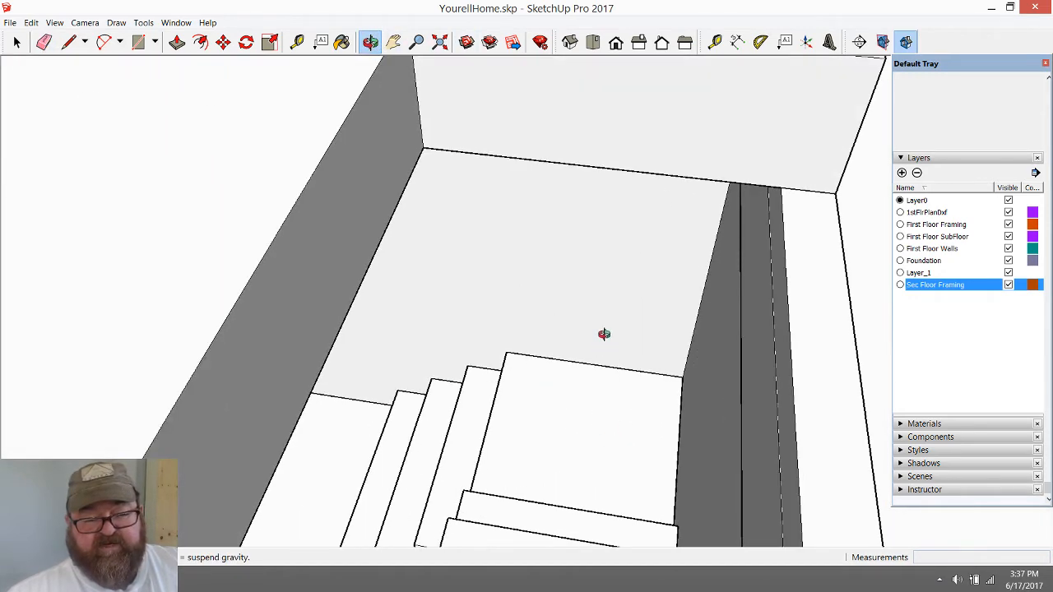
pyautogui.scroll(-3, 603, 334)
pyautogui.scroll(2, 583, 392)
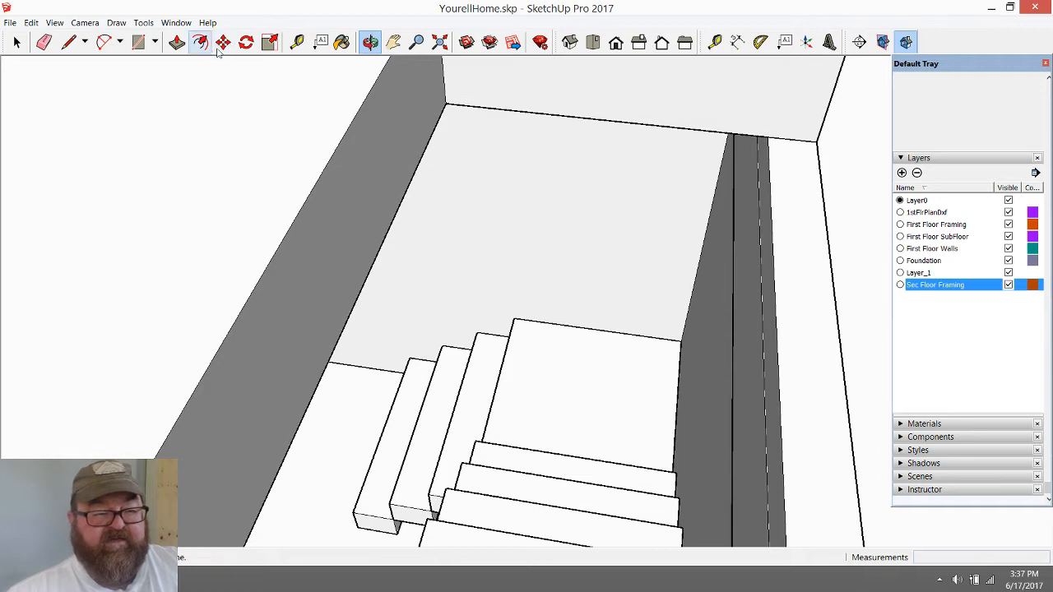
pyautogui.click(297, 42)
pyautogui.click(596, 119)
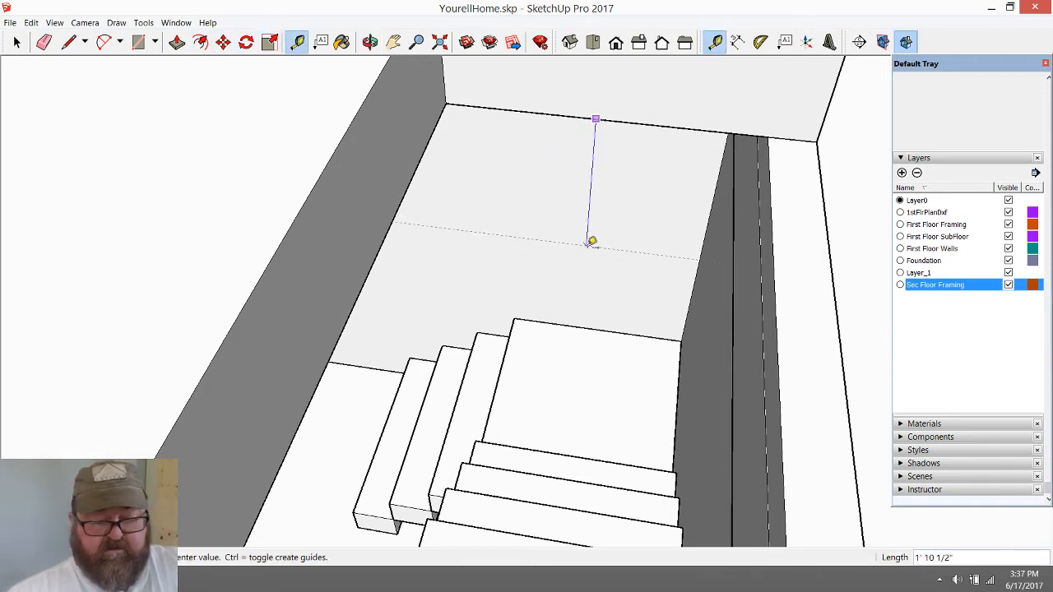
pyautogui.click(575, 462)
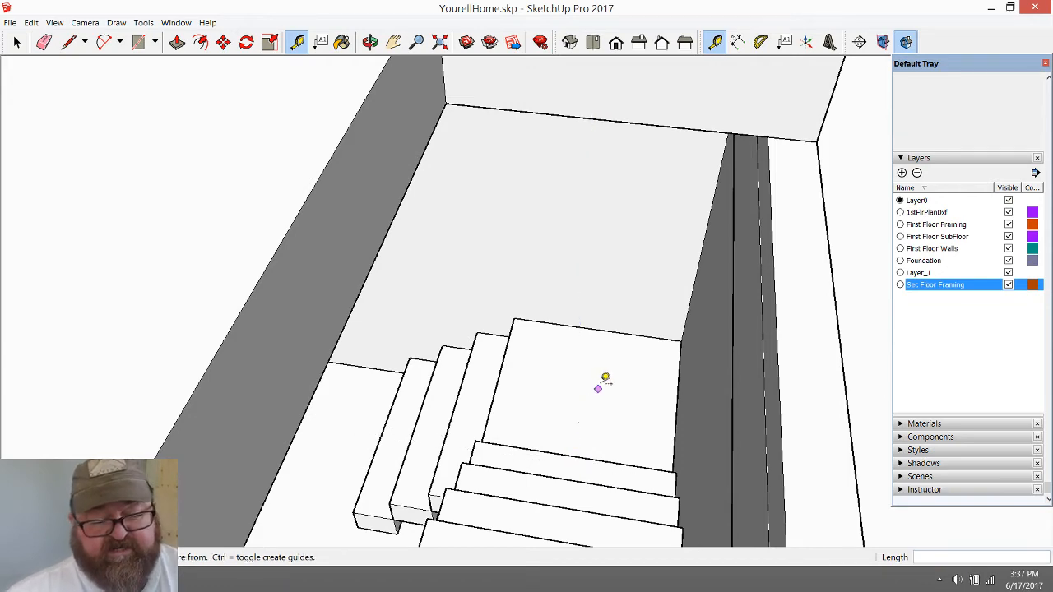
# Examine the new framing section and stairwell opening from several sides, including both flights and the upper landing
pyautogui.scroll(-3, 606, 376)
pyautogui.click(370, 41)
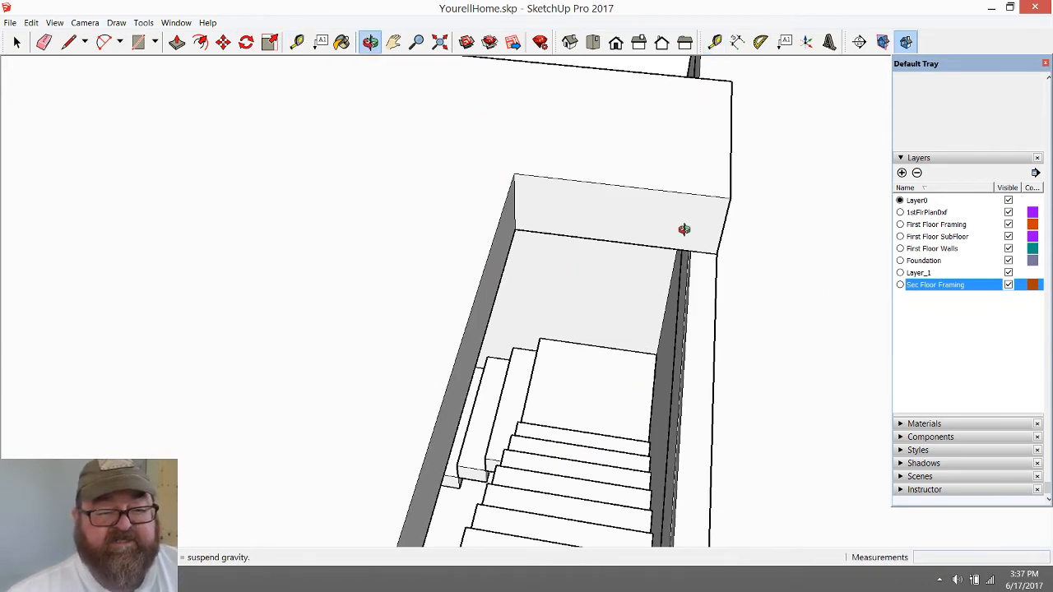
pyautogui.moveTo(683, 228); pyautogui.dragTo(621, 246)
pyautogui.scroll(3, 622, 247)
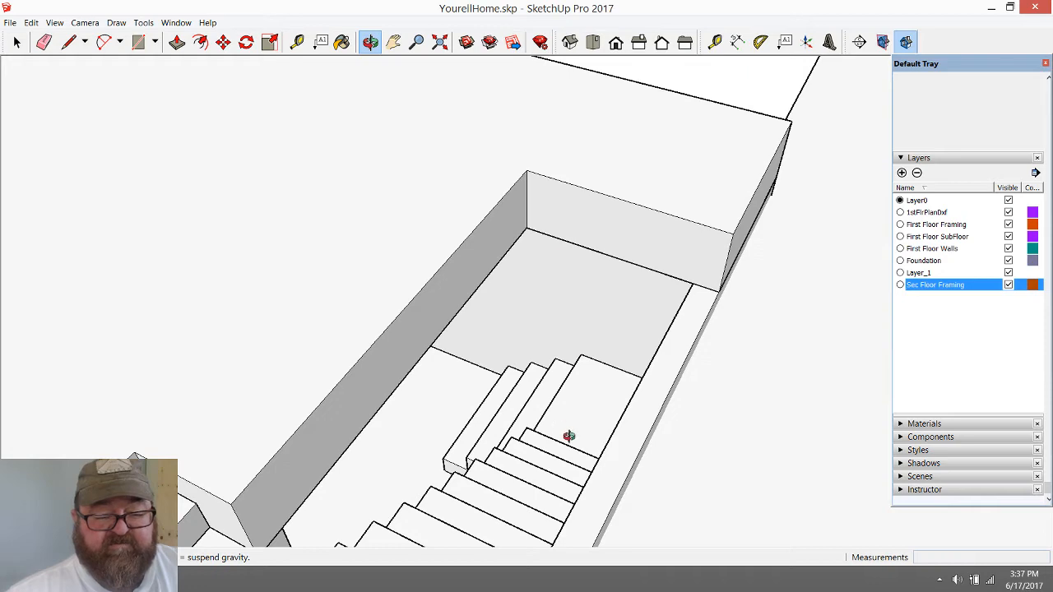
pyautogui.moveTo(569, 436); pyautogui.dragTo(653, 393)
pyautogui.moveTo(580, 279); pyautogui.dragTo(583, 398)
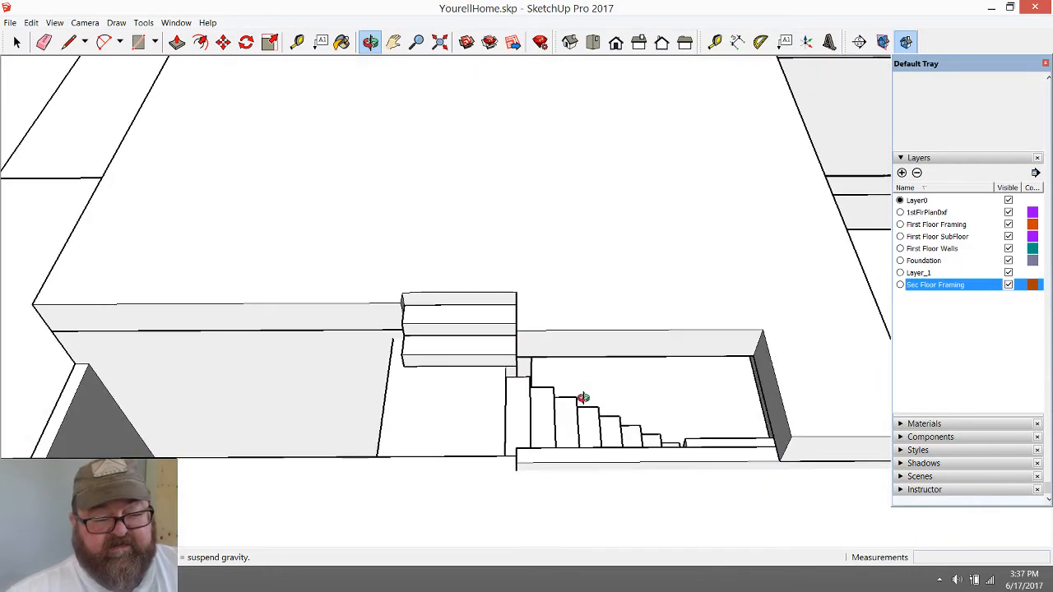
pyautogui.moveTo(428, 346); pyautogui.dragTo(379, 398)
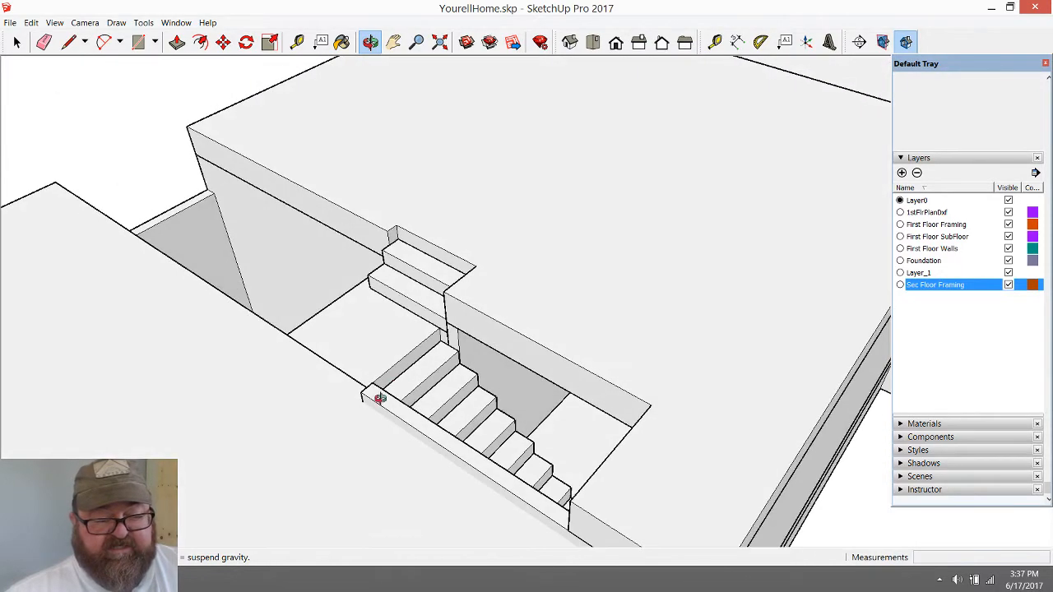
# Inspect the corner where the second-floor framing, the wall end and the two stair flights meet at the landing
pyautogui.scroll(4, 406, 352)
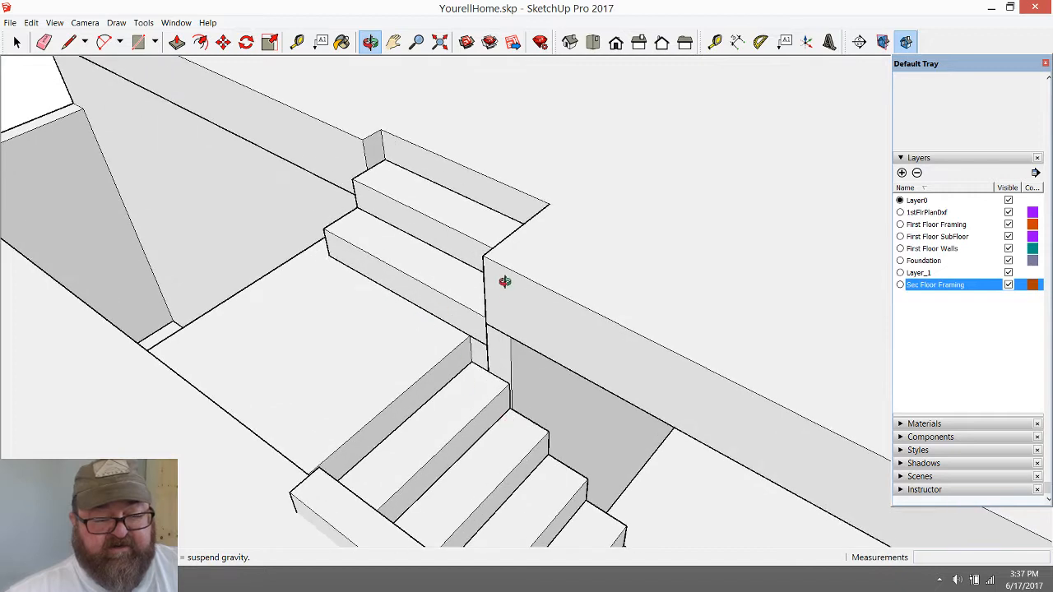
pyautogui.moveTo(522, 479); pyautogui.dragTo(489, 354)
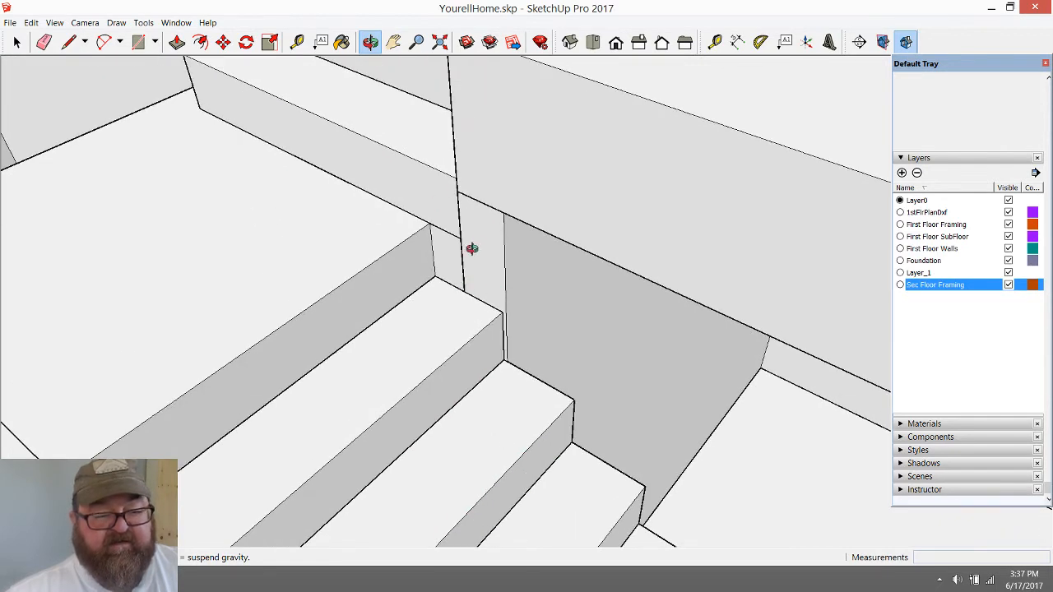
pyautogui.moveTo(447, 248)
pyautogui.mouseDown()
pyautogui.moveTo(548, 397)
pyautogui.moveTo(463, 257)
pyautogui.mouseUp()
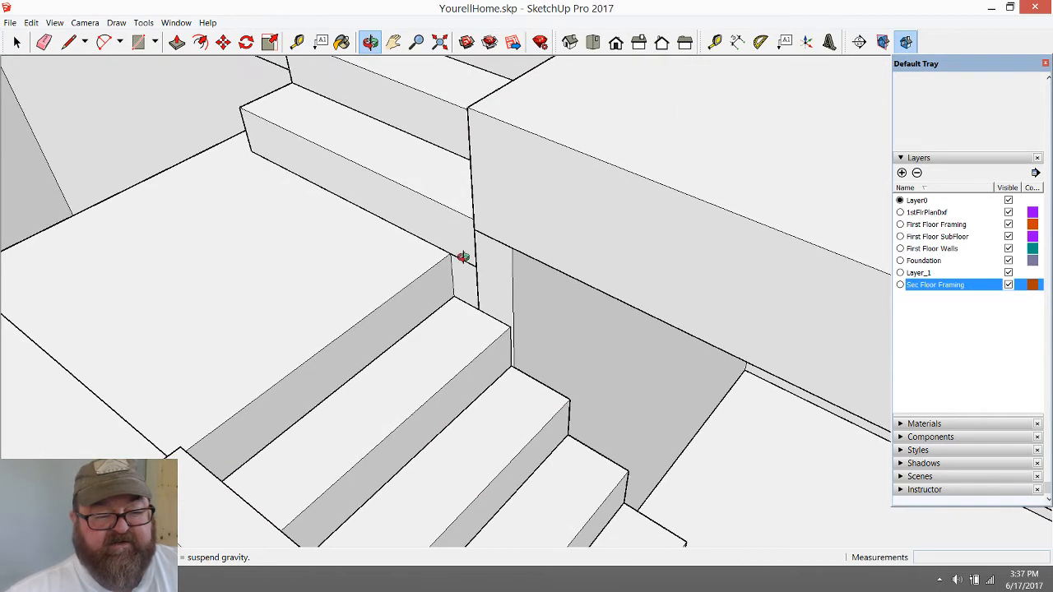
pyautogui.scroll(-3, 522, 380)
pyautogui.moveTo(451, 359); pyautogui.dragTo(535, 282)
pyautogui.scroll(3, 613, 342)
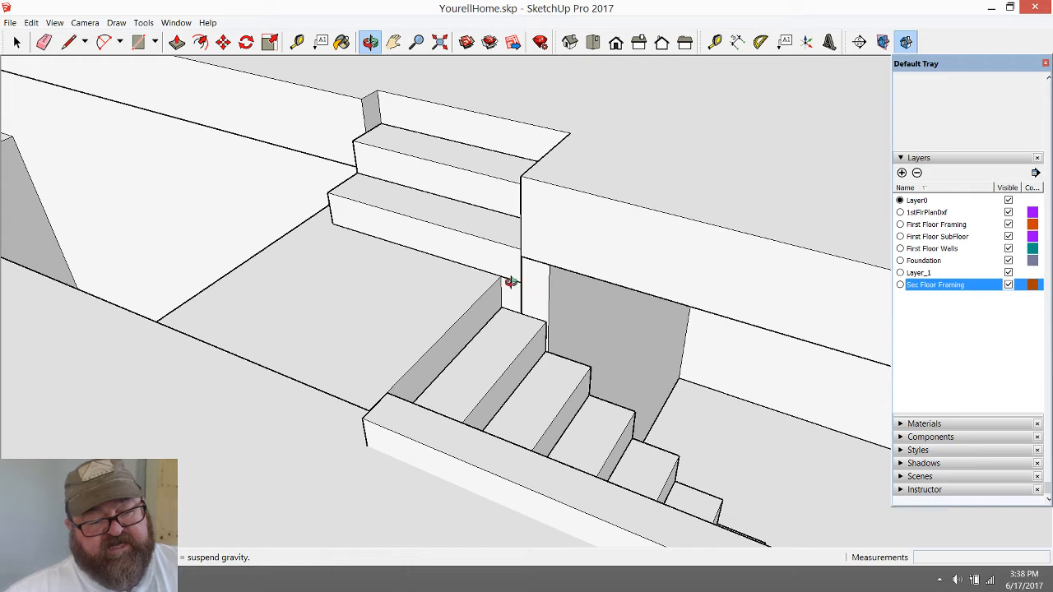
pyautogui.scroll(3, 522, 275)
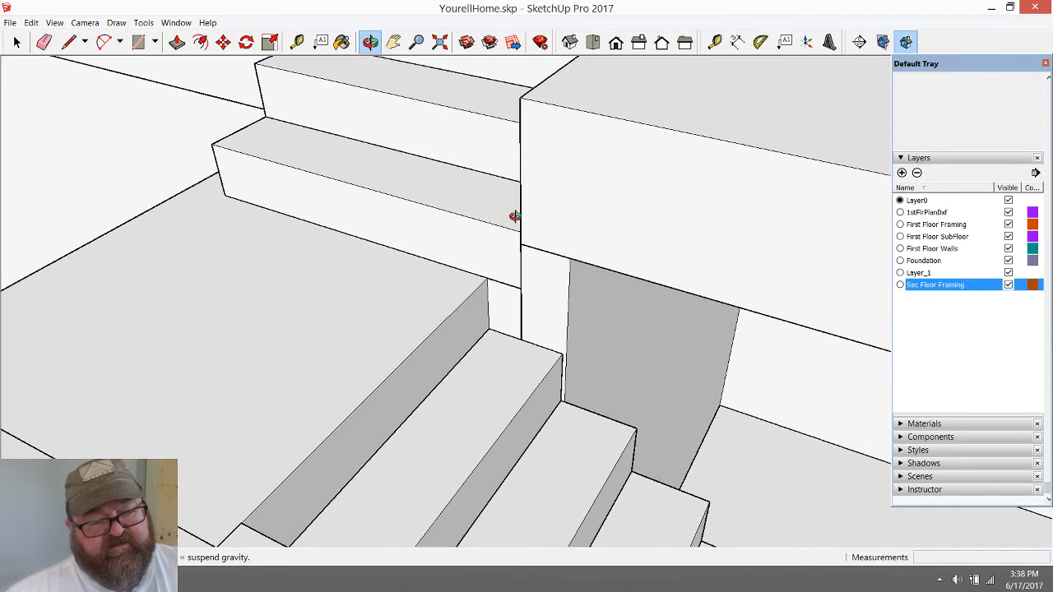
pyautogui.scroll(-2, 503, 419)
pyautogui.moveTo(447, 324); pyautogui.dragTo(627, 353)
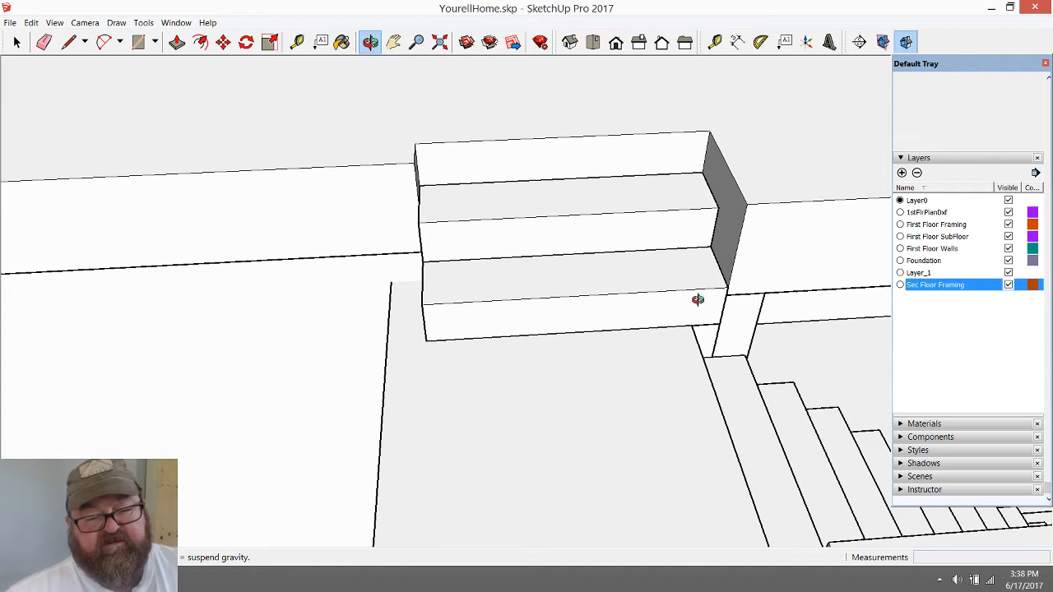
pyautogui.moveTo(693, 332); pyautogui.dragTo(489, 329)
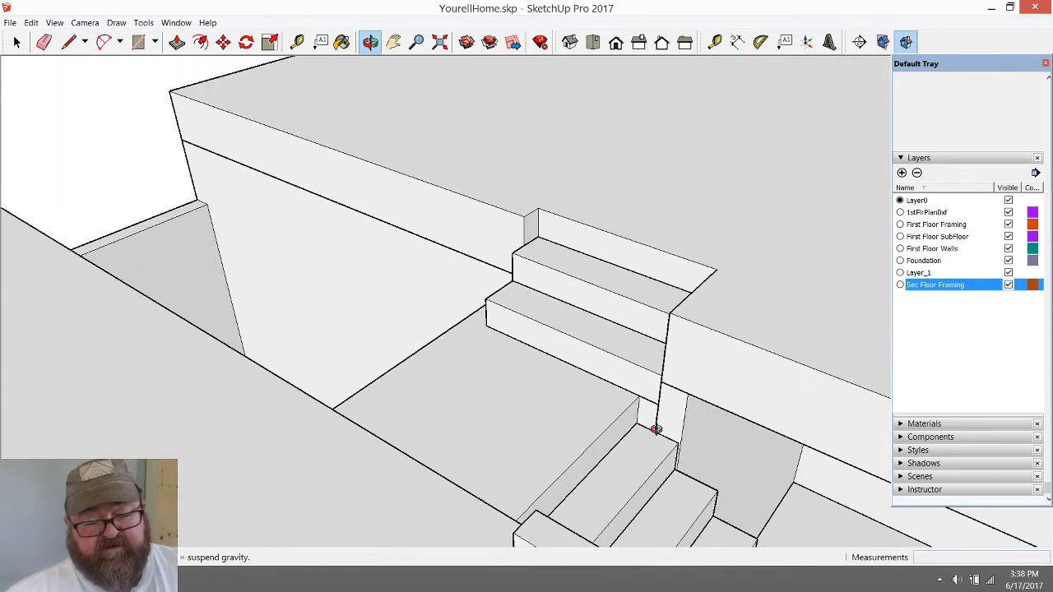
pyautogui.scroll(-3, 634, 354)
pyautogui.scroll(5, 649, 392)
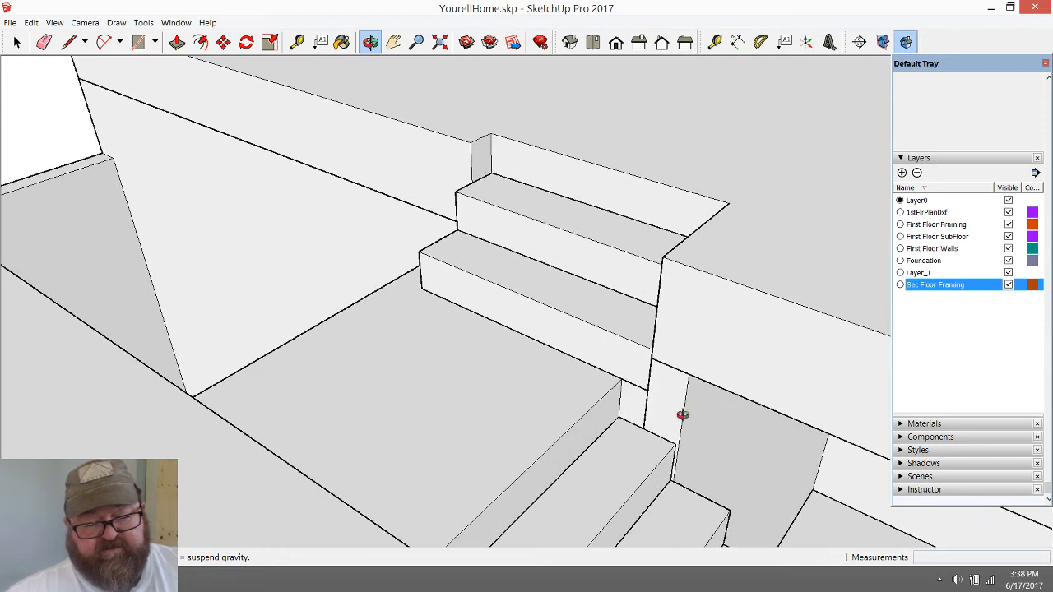
pyautogui.scroll(-2, 613, 351)
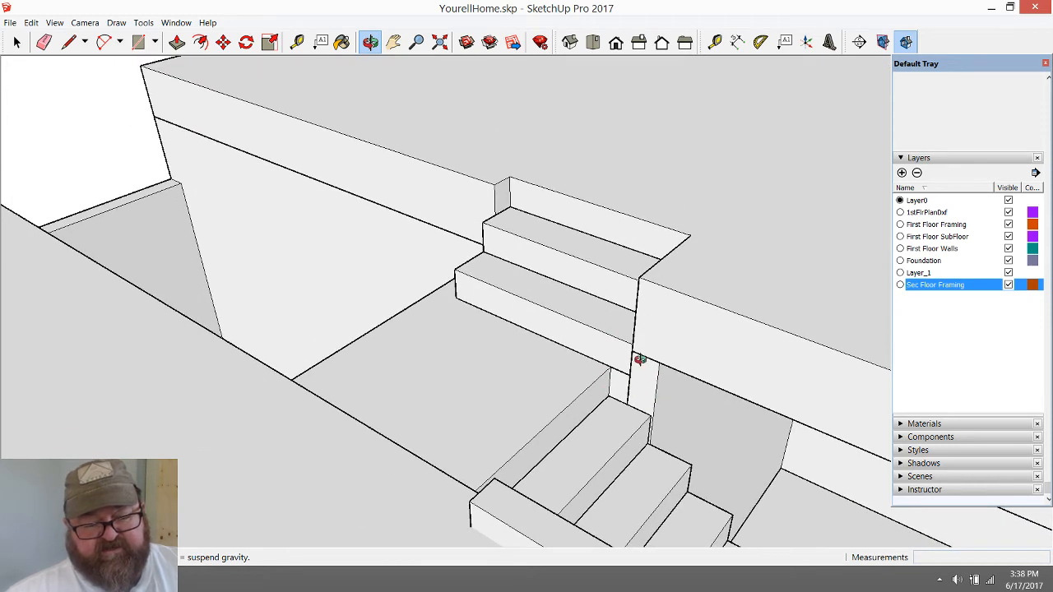
pyautogui.scroll(4, 632, 406)
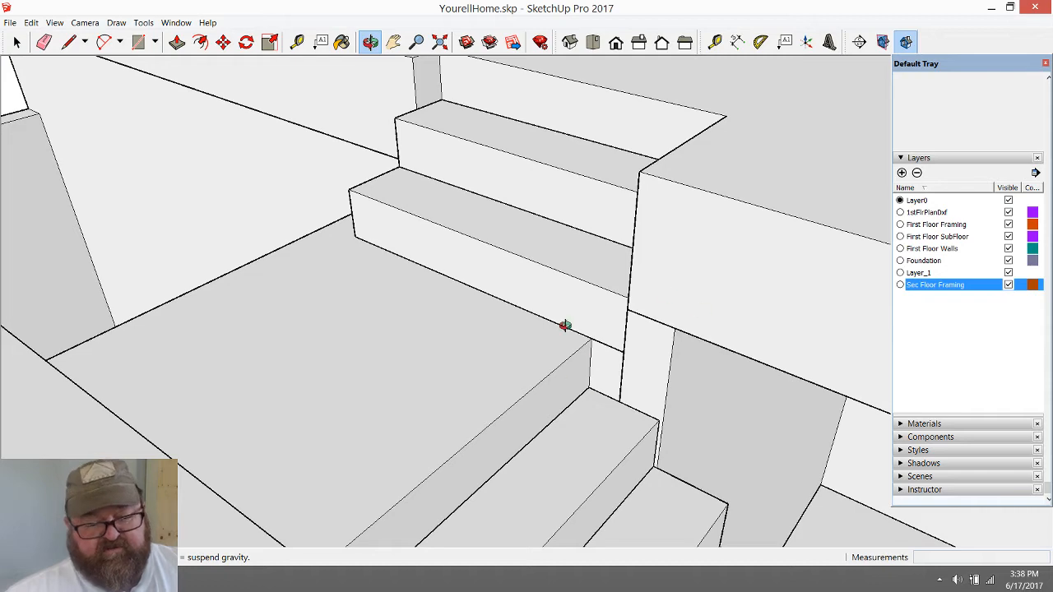
pyautogui.moveTo(564, 327); pyautogui.dragTo(479, 426)
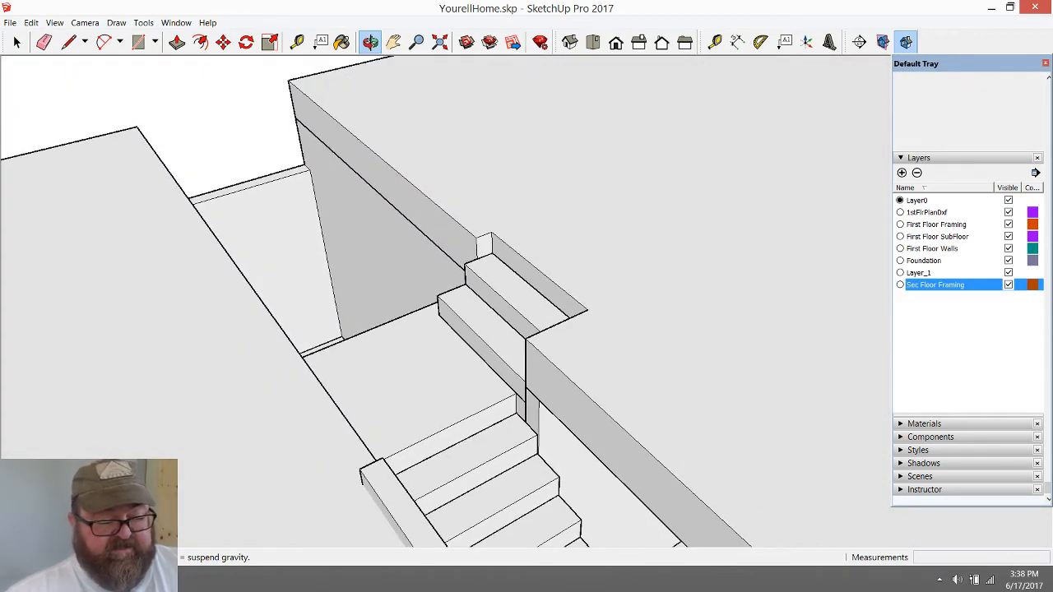
# Switch to the YouTube Live Dashboard in the browser and read the viewers' live chat messages
pyautogui.click(115, 580)
pyautogui.scroll(-3, 708, 407)
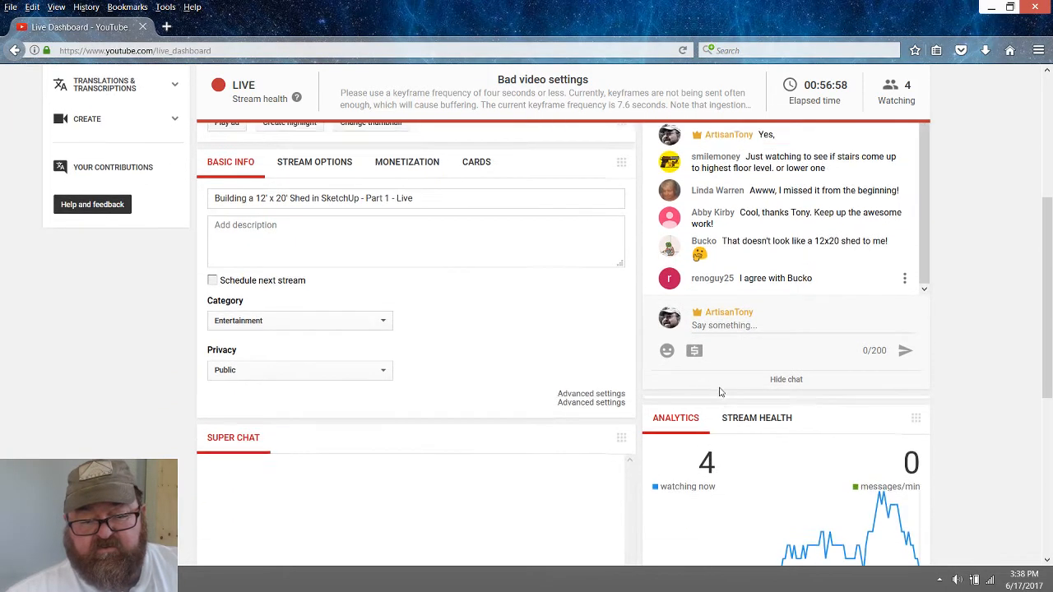
pyautogui.scroll(2, 802, 204)
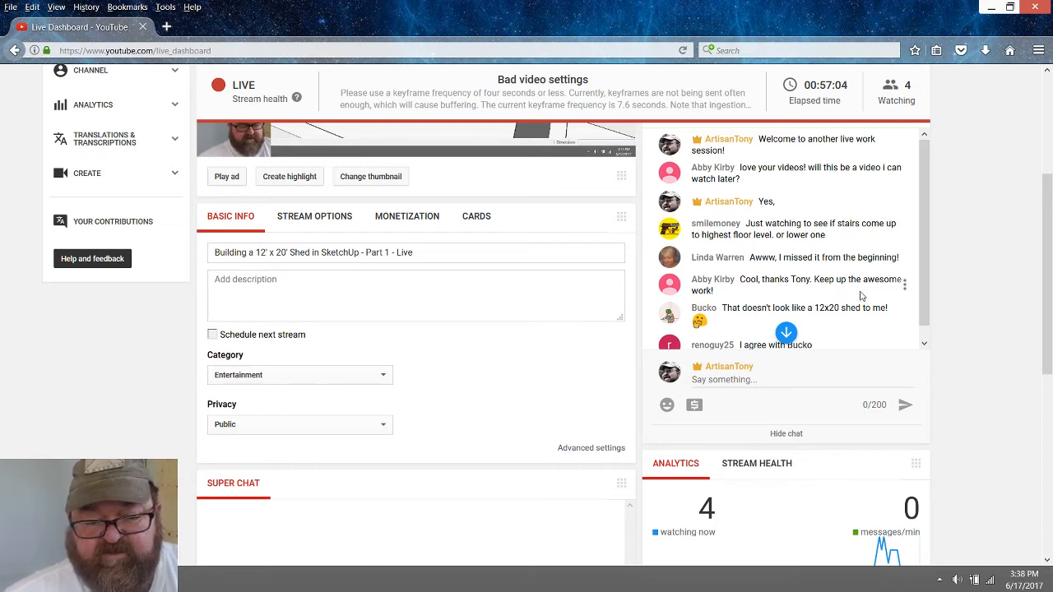
pyautogui.scroll(-1, 861, 296)
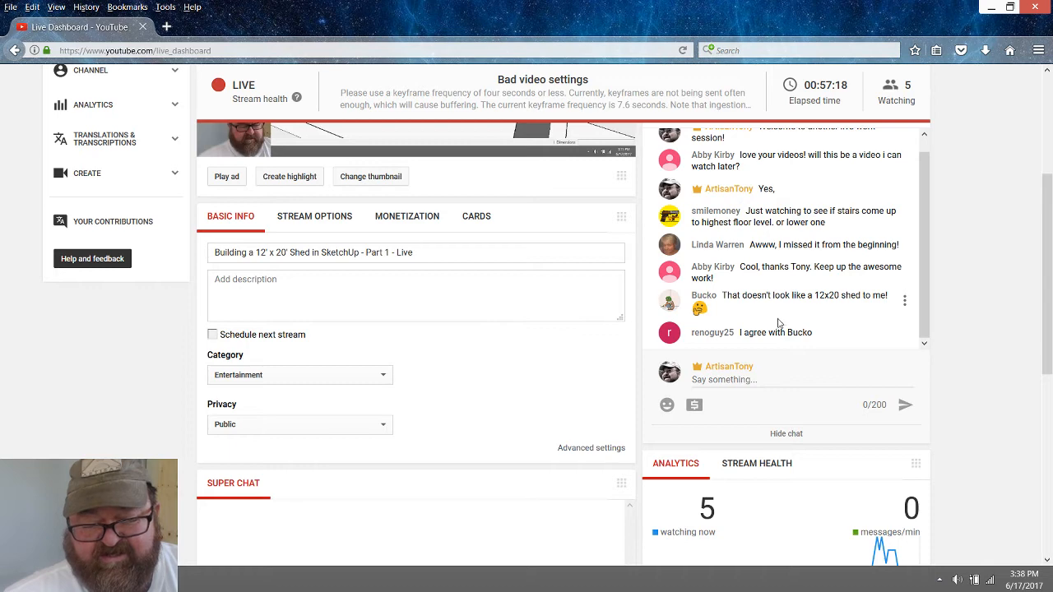
pyautogui.scroll(-2, 735, 310)
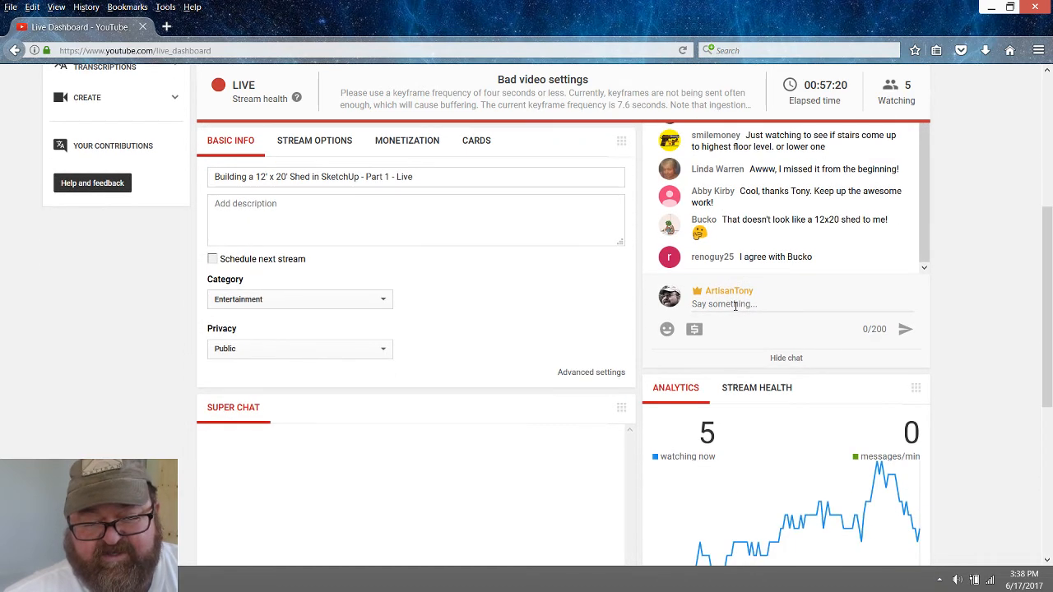
pyautogui.scroll(2, 437, 248)
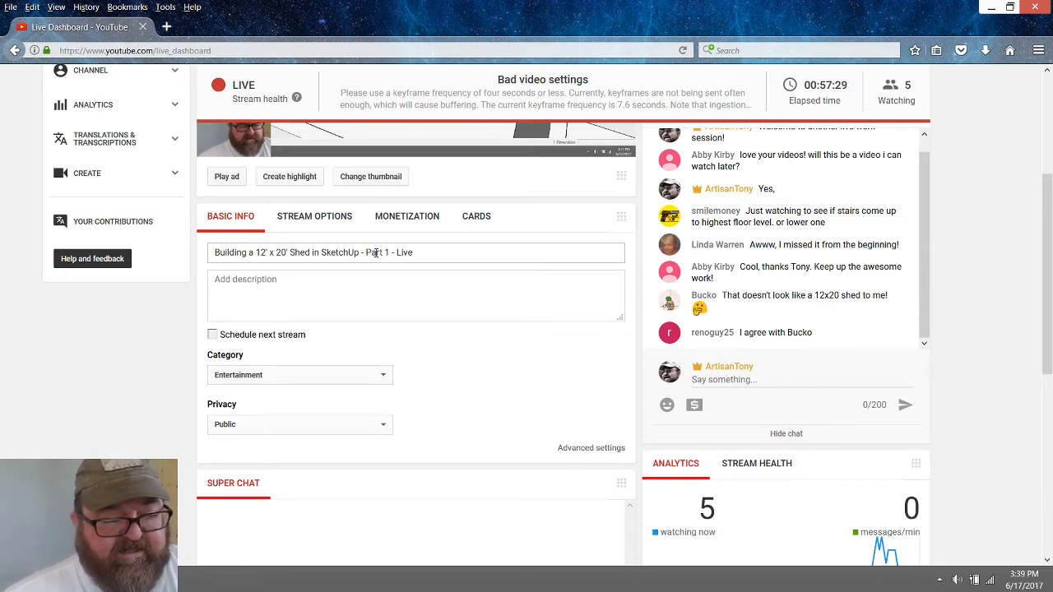
# Change the live stream's title to "Big House in the Country - Live", keeping the "- Live" ending
pyautogui.moveTo(389, 253); pyautogui.dragTo(195, 241)
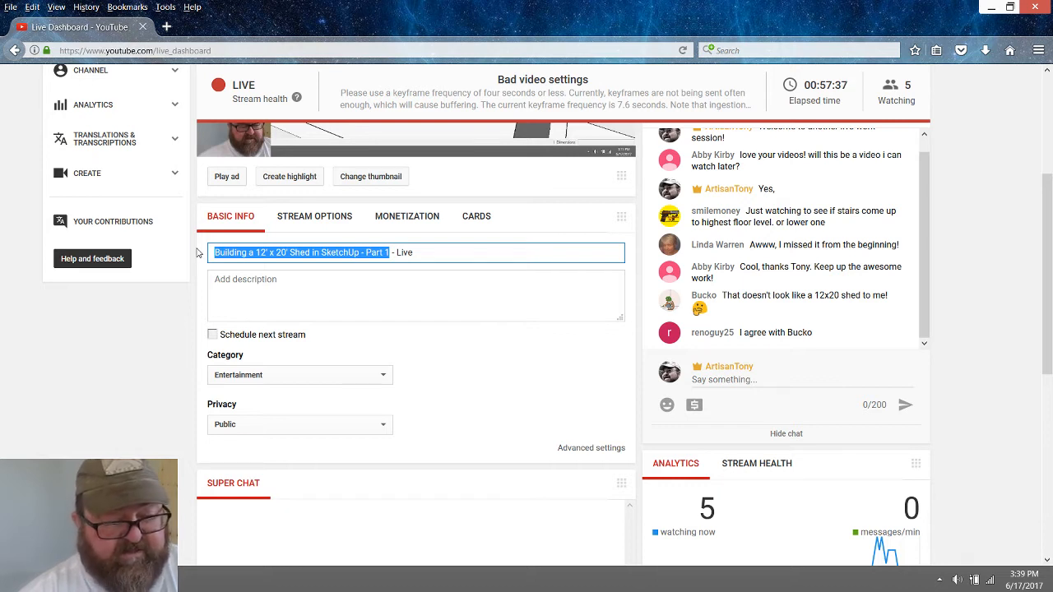
pyautogui.write('Big')
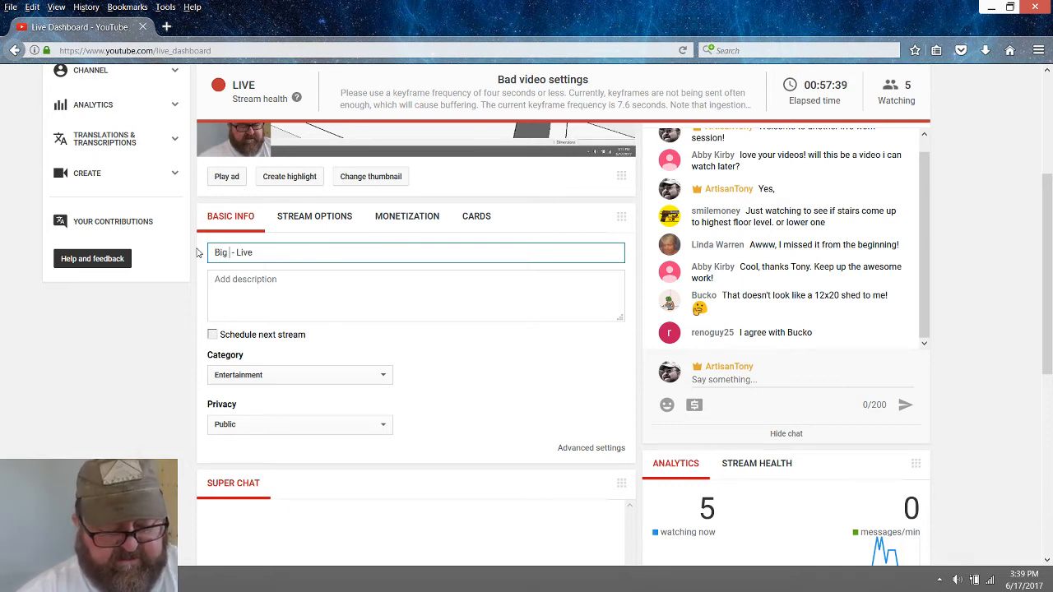
pyautogui.write(' H')
pyautogui.write('ouse i T')
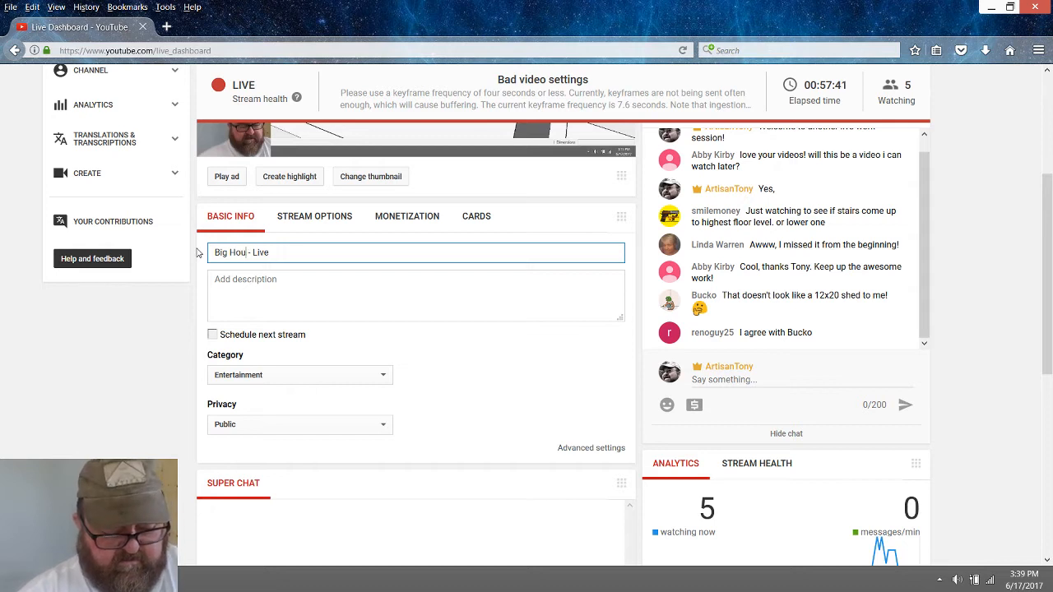
pyautogui.press('BackSpace')
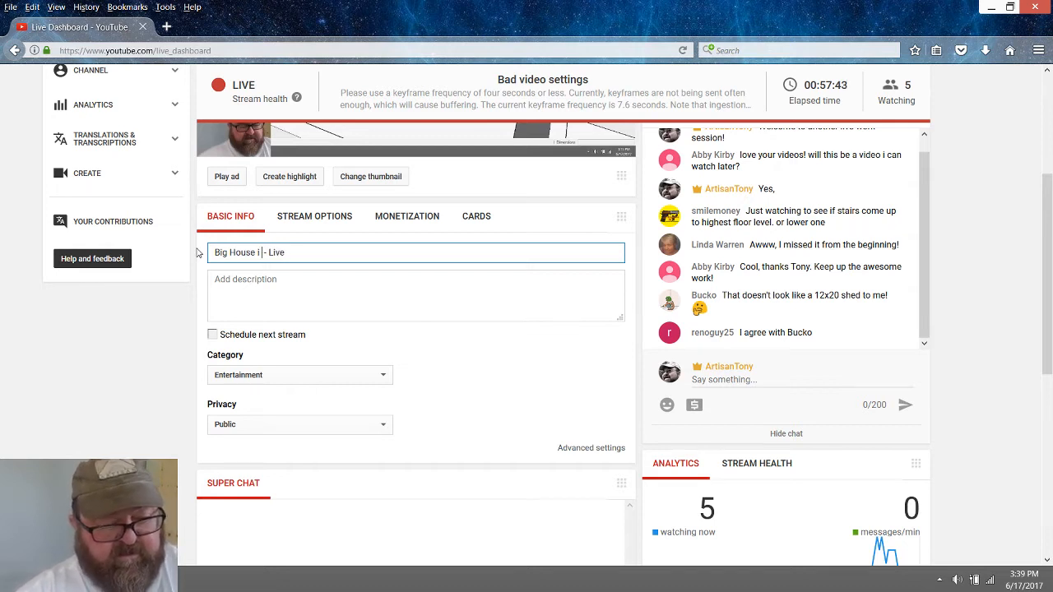
pyautogui.press('BackSpace')
pyautogui.write('i')
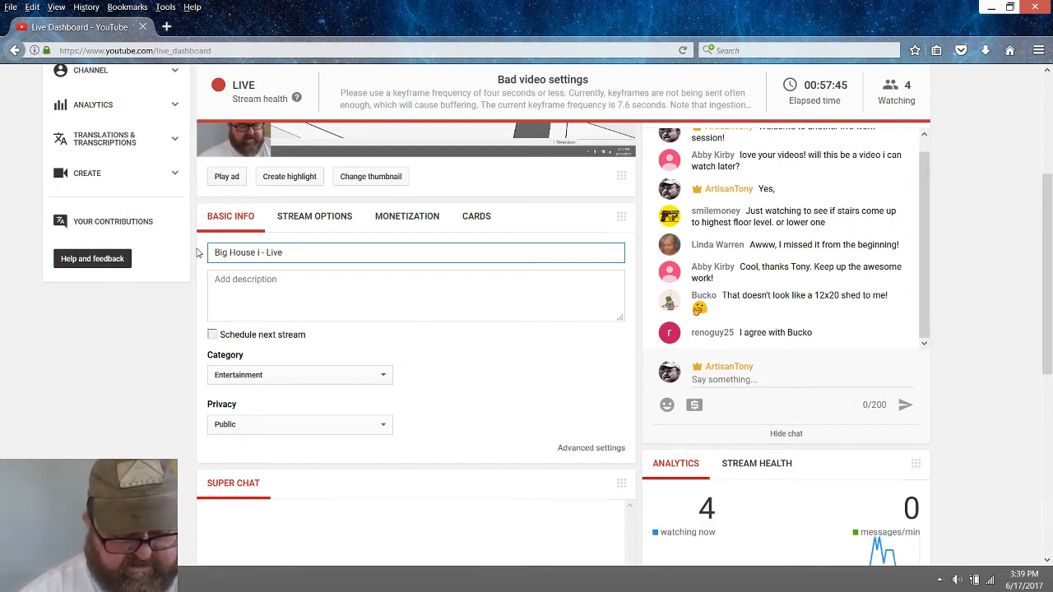
pyautogui.write('n ')
pyautogui.write('the Coun')
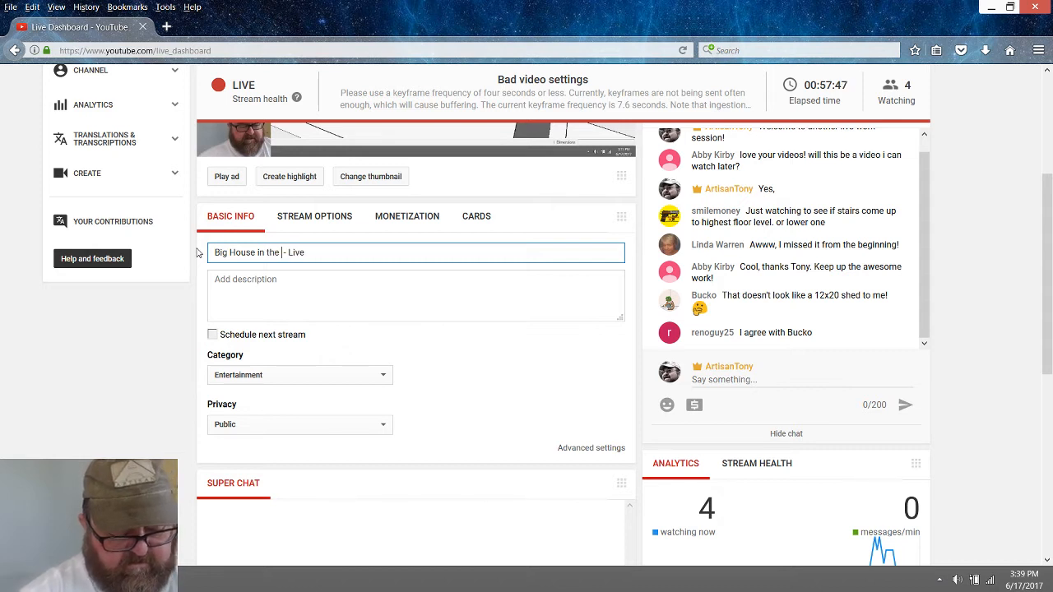
pyautogui.write('try')
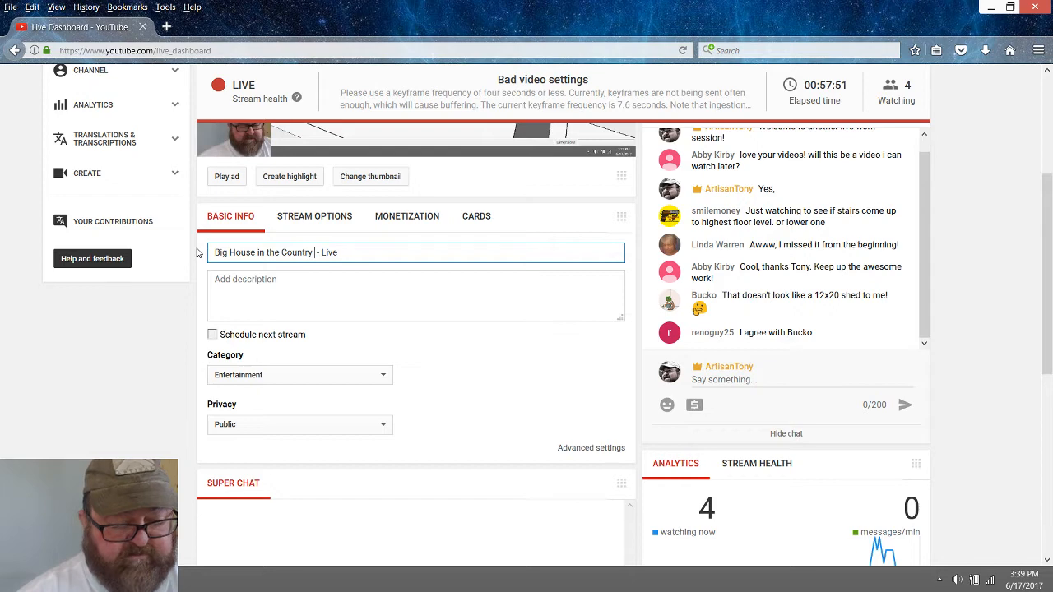
pyautogui.press('BackSpace')
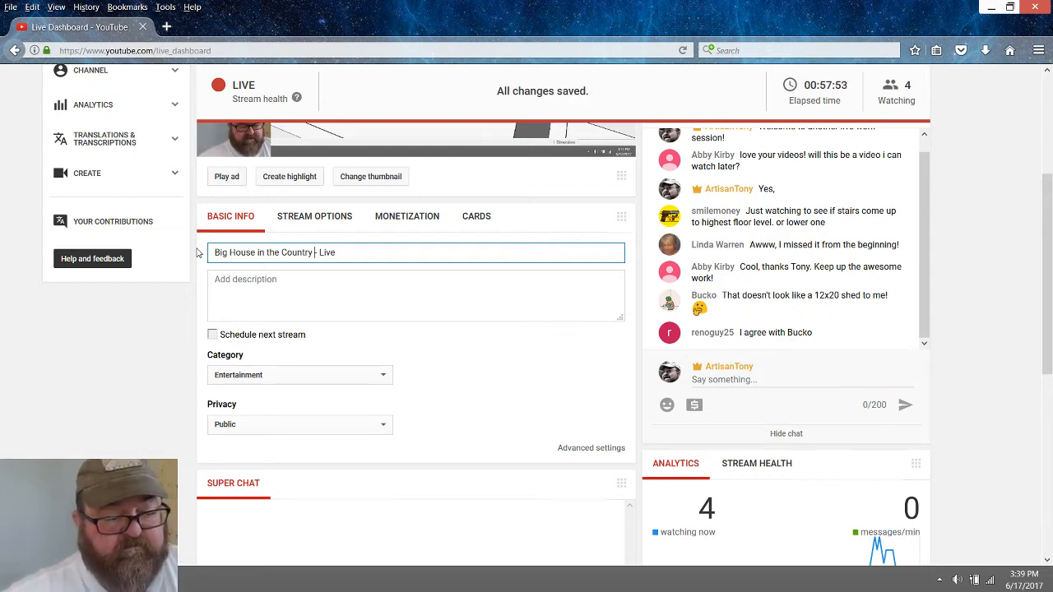
pyautogui.scroll(5, 348, 453)
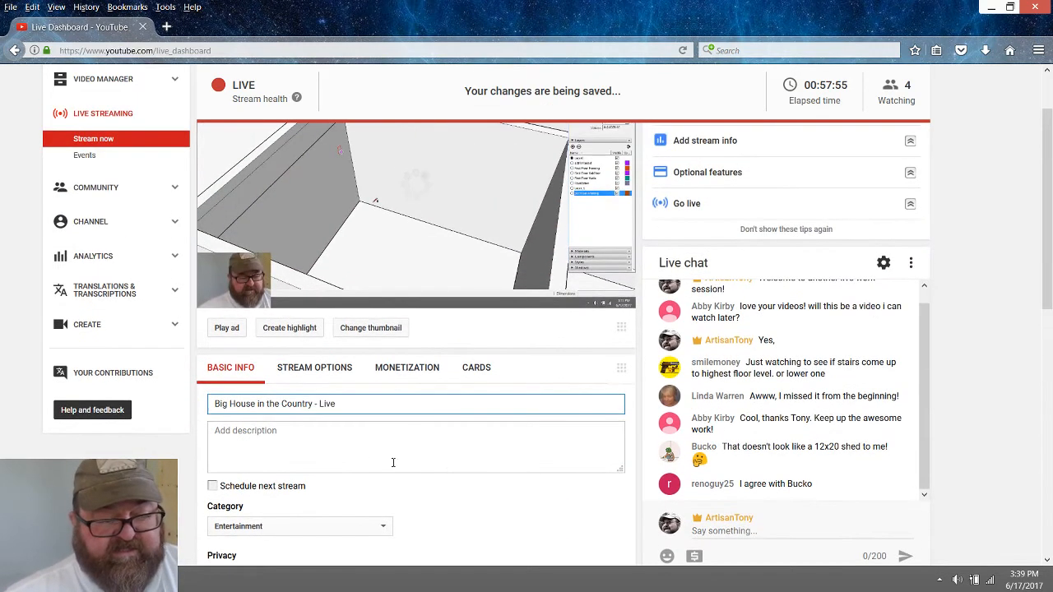
pyautogui.scroll(-12, 452, 473)
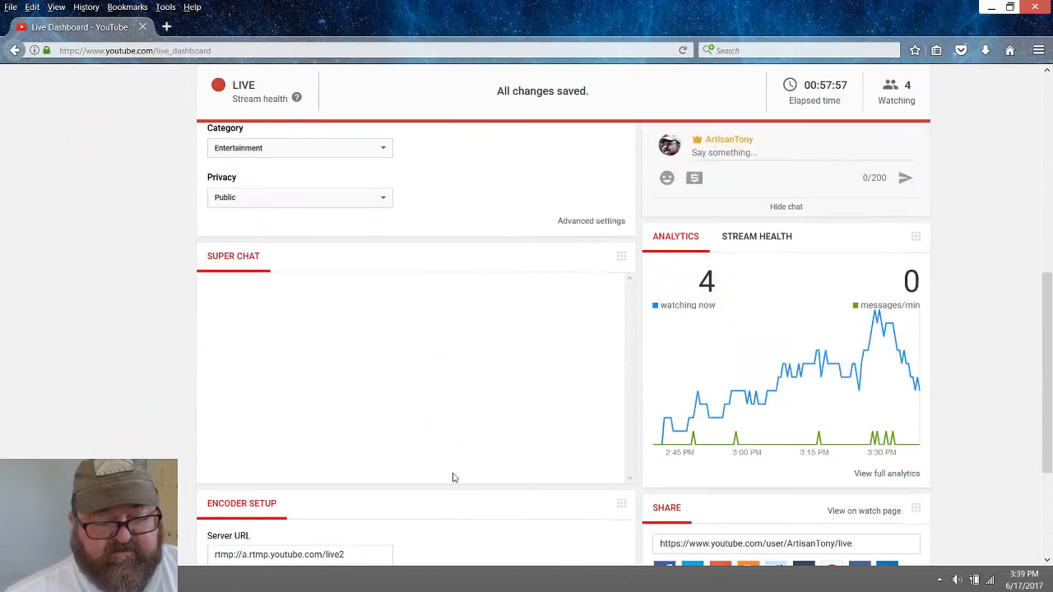
pyautogui.scroll(12, 452, 477)
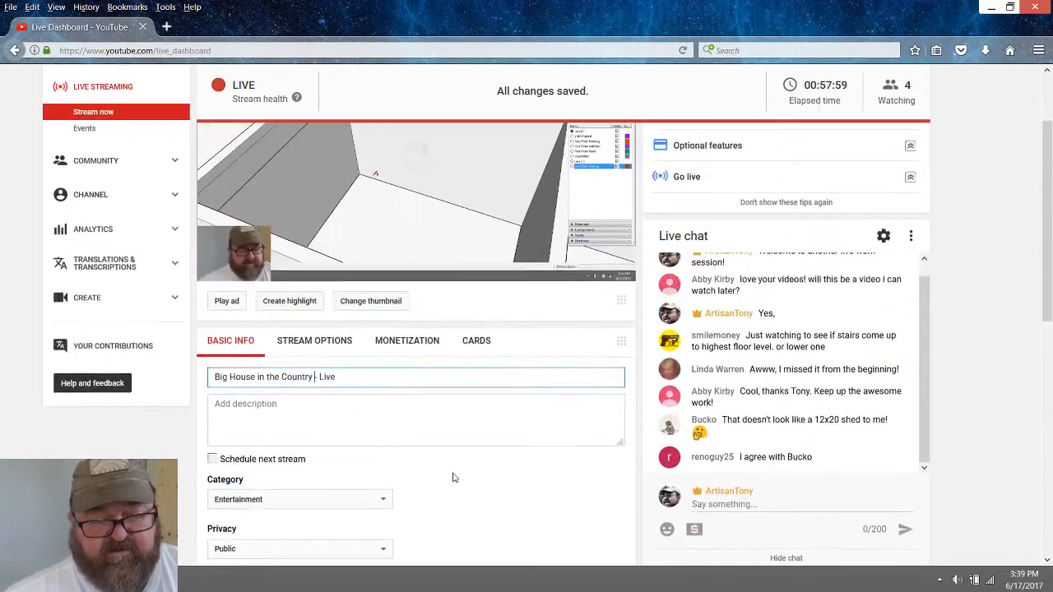